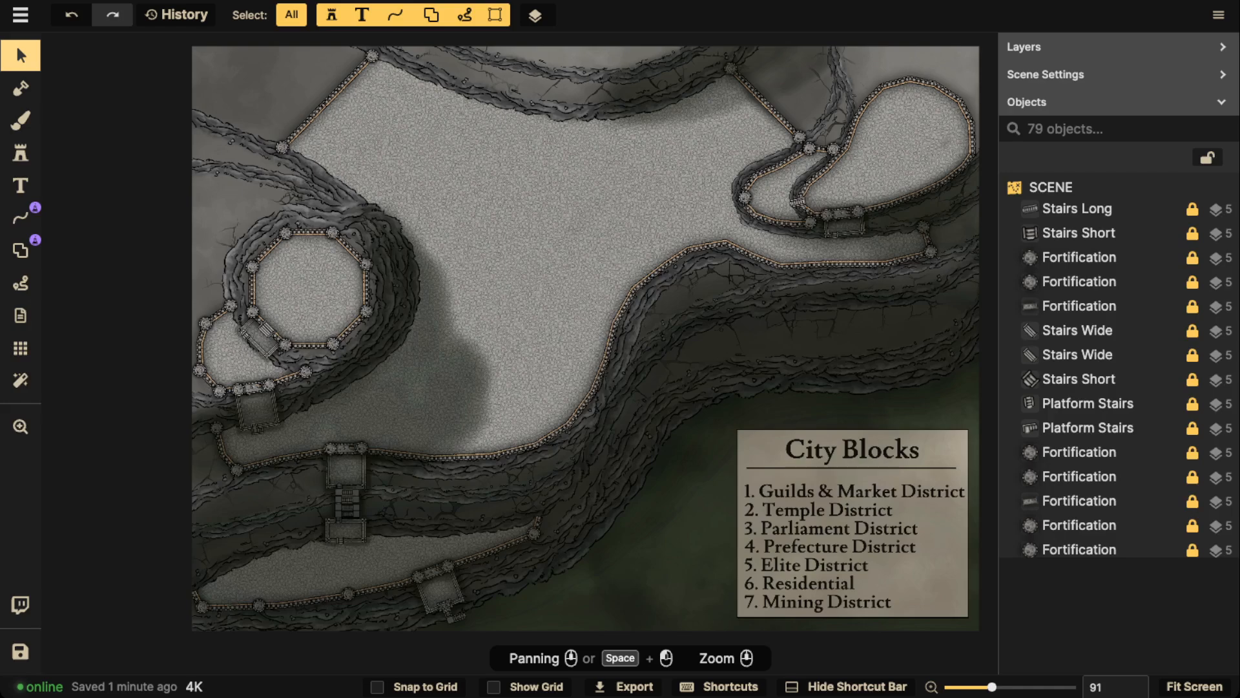
Examine the fortified wall beside the unpaved corner of the map and the overall layout of the city terraces
scroll(299, 119, up, 8)
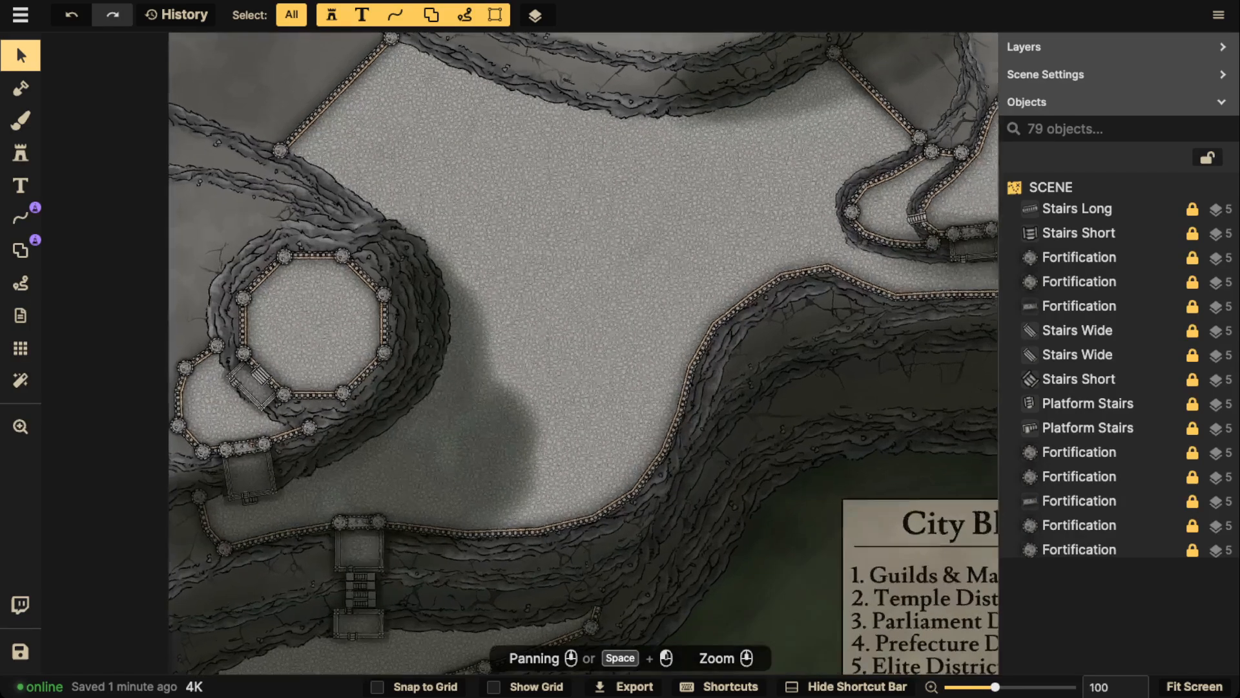
drag(299, 119, 409, 361)
scroll(273, 300, up, 8)
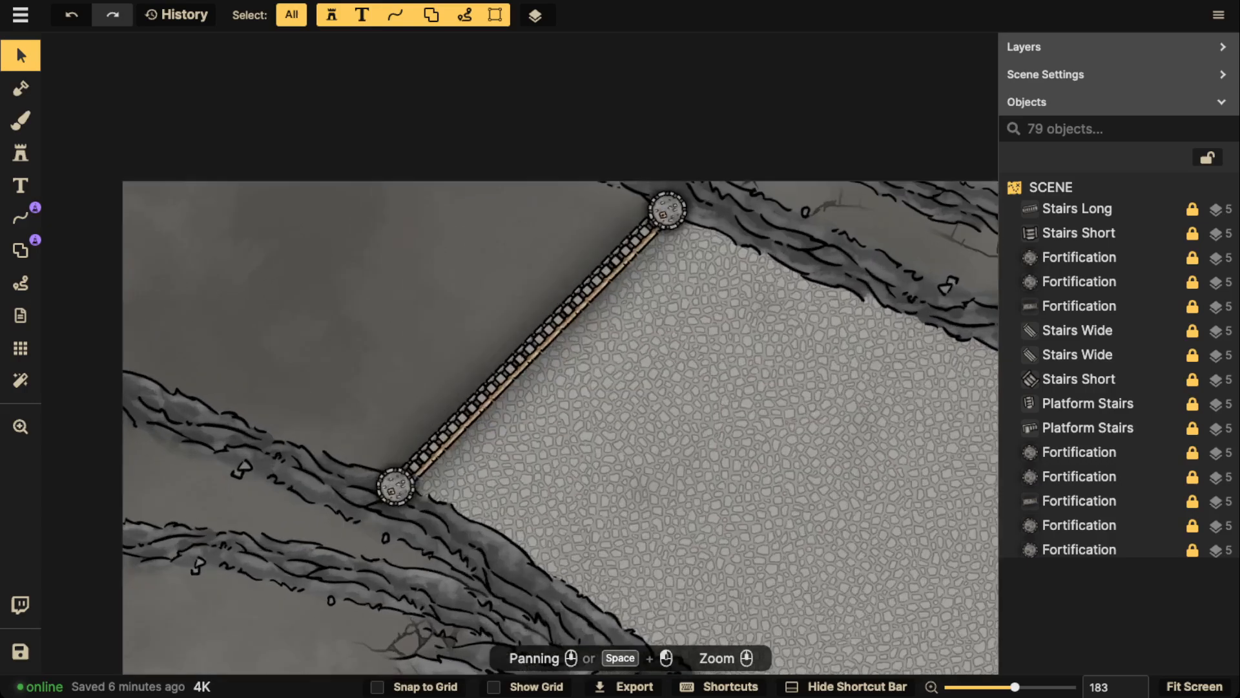
scroll(465, 288, down, 10)
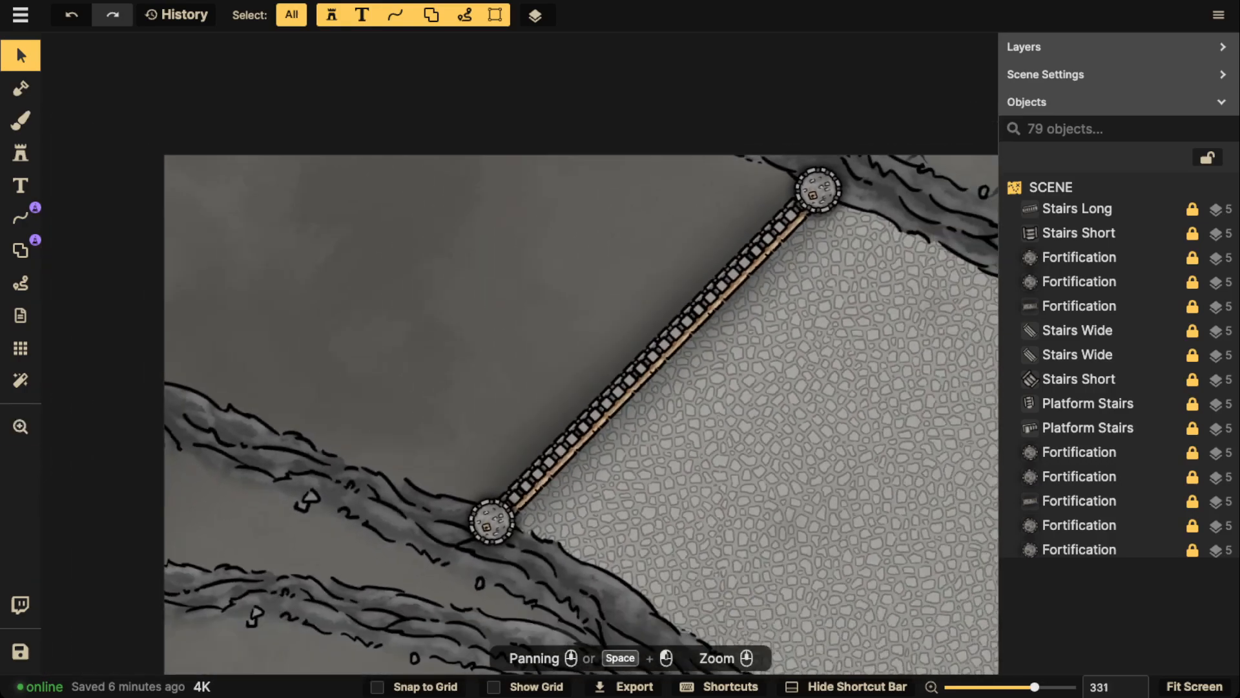
scroll(377, 245, down, 2)
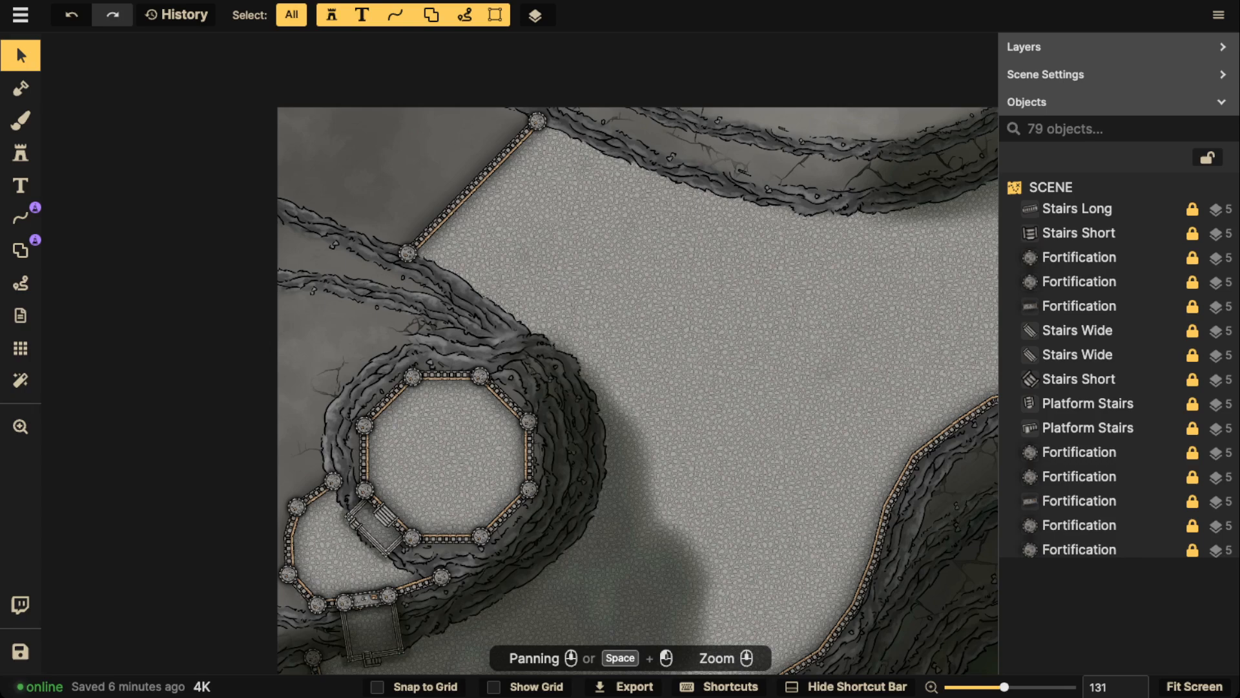
scroll(345, 181, down, 2)
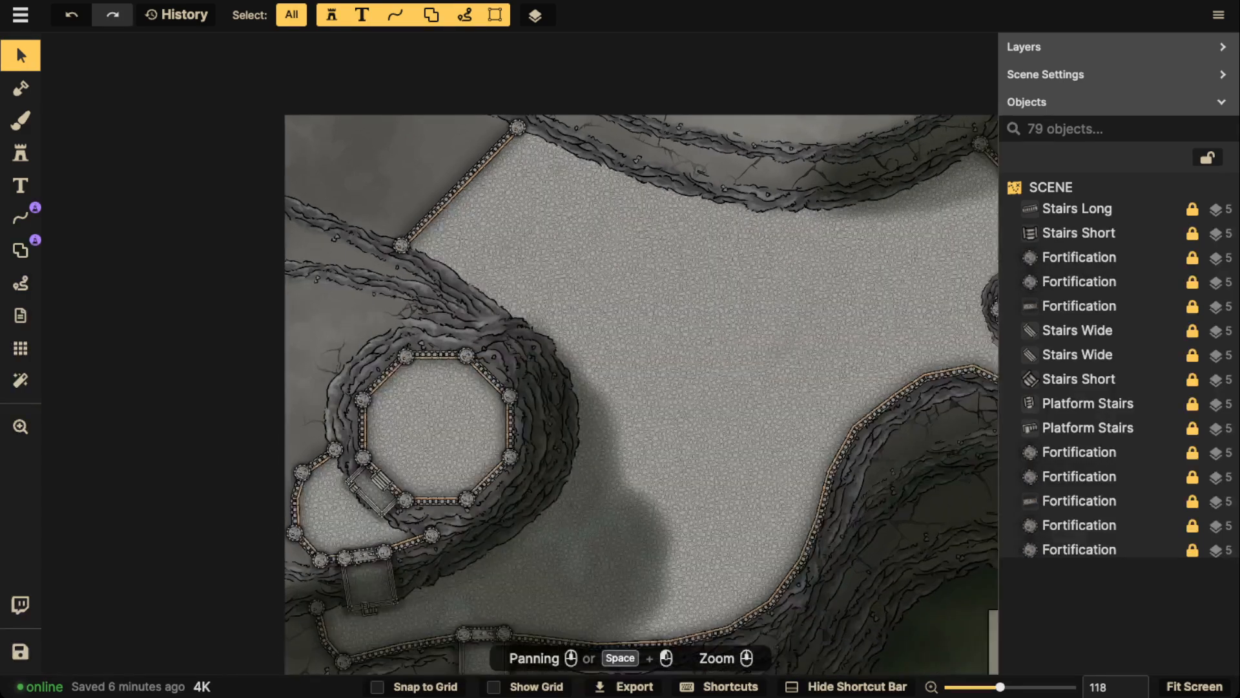
scroll(639, 387, down, 3)
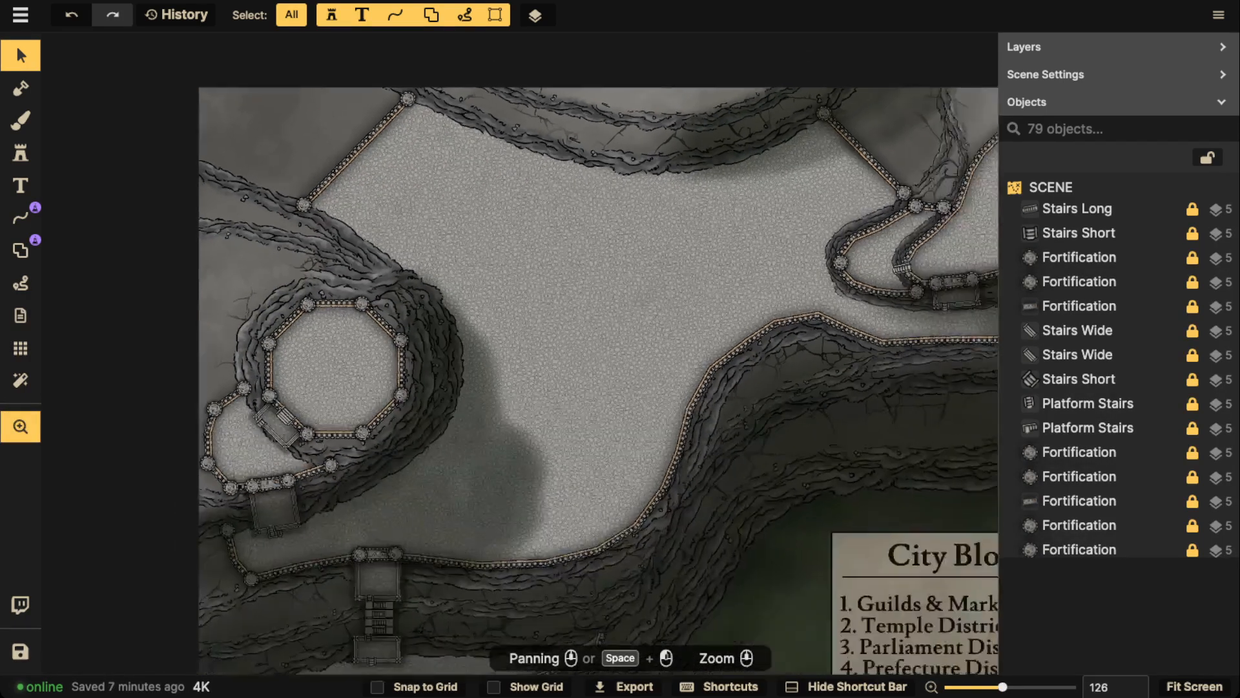
scroll(620, 259, down, 3)
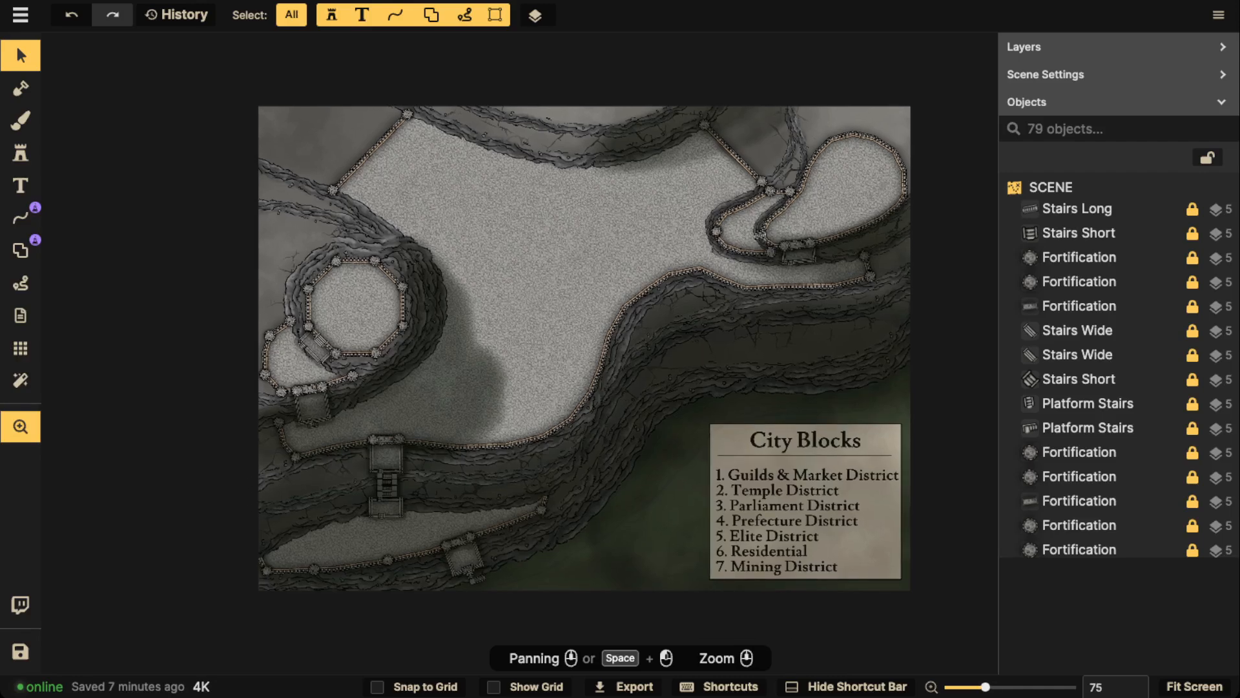
scroll(865, 407, up, 2)
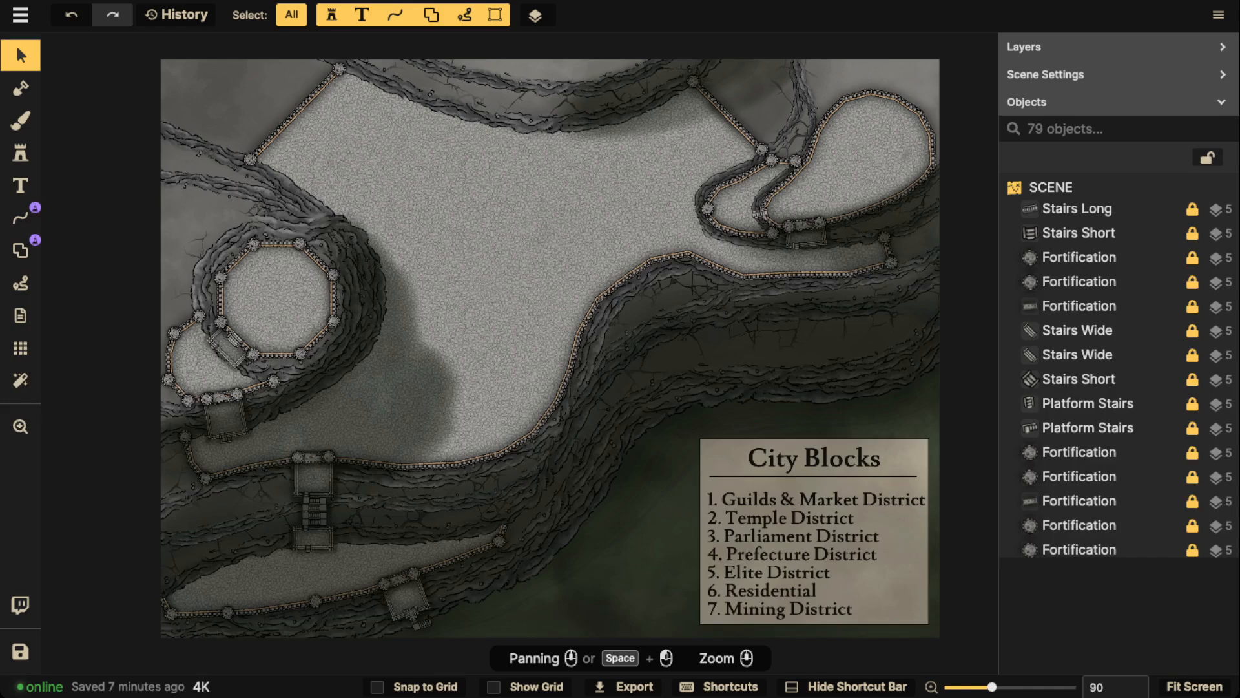
Load the dark blue water texture from the Watercolor Cities Core set into the brush
click(20, 121)
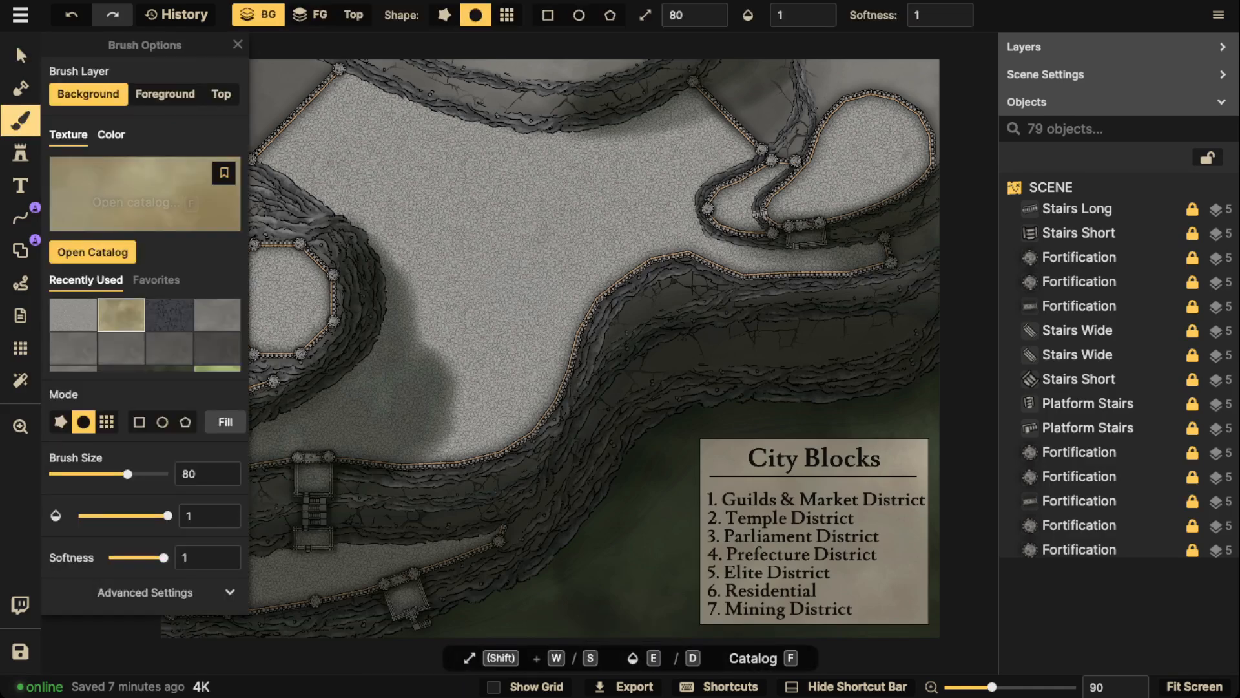
click(133, 184)
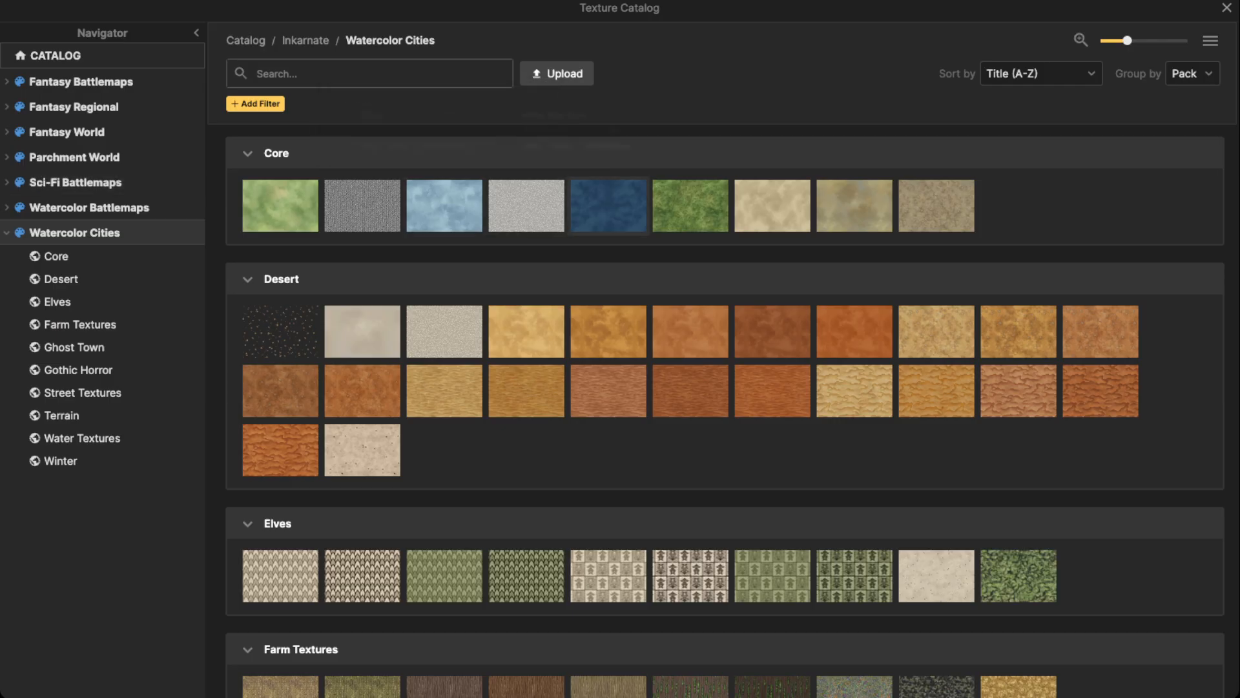
click(608, 205)
drag(271, 129, 537, 244)
scroll(468, 212, up, 5)
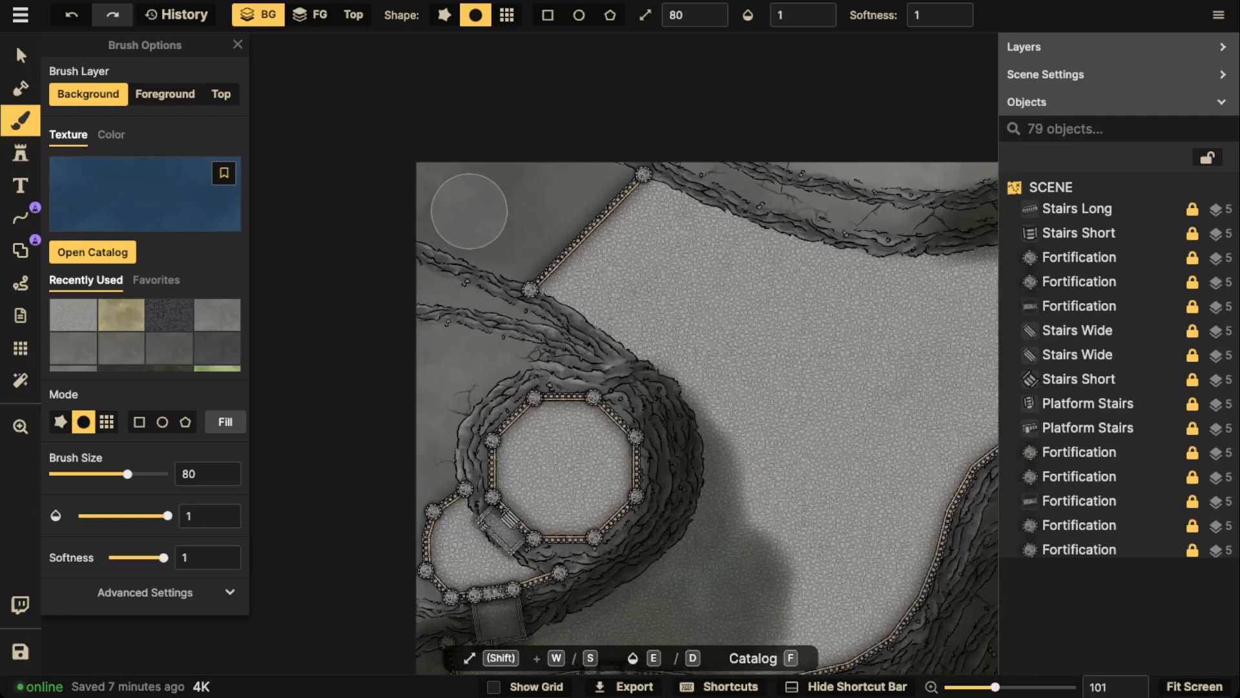
Set the brush to the foreground layer with softness 0 and size 50
click(310, 15)
click(793, 15)
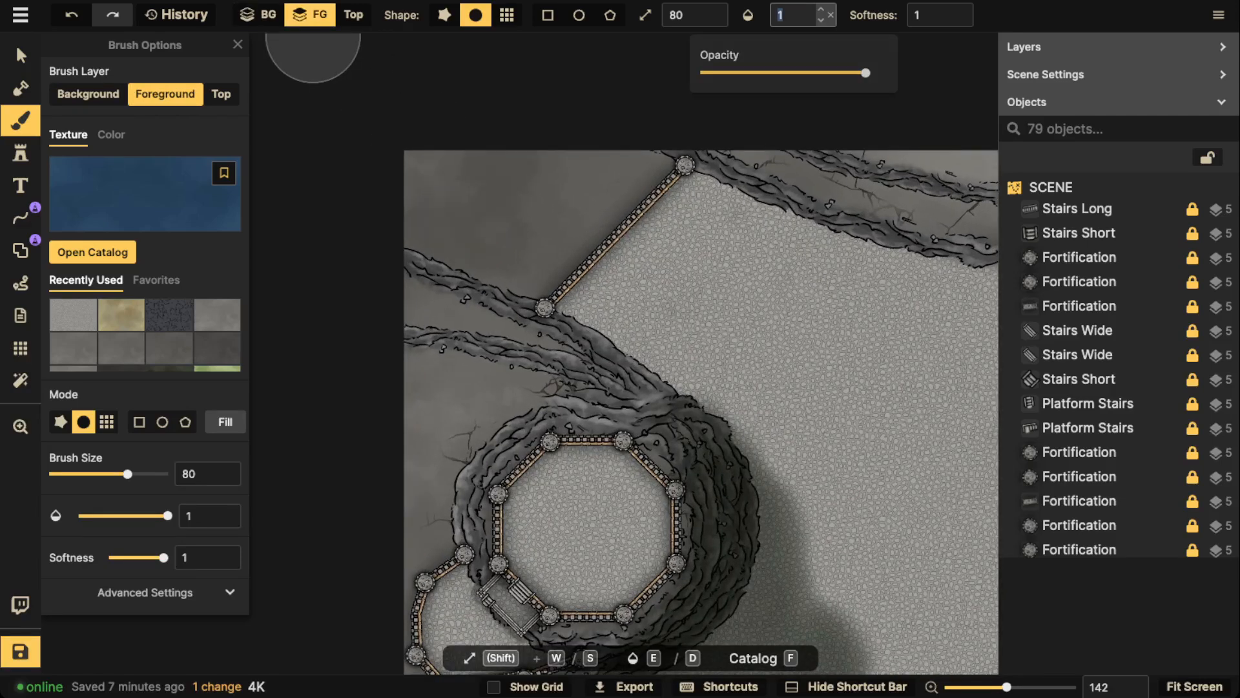
click(721, 15)
click(934, 14)
text(0)
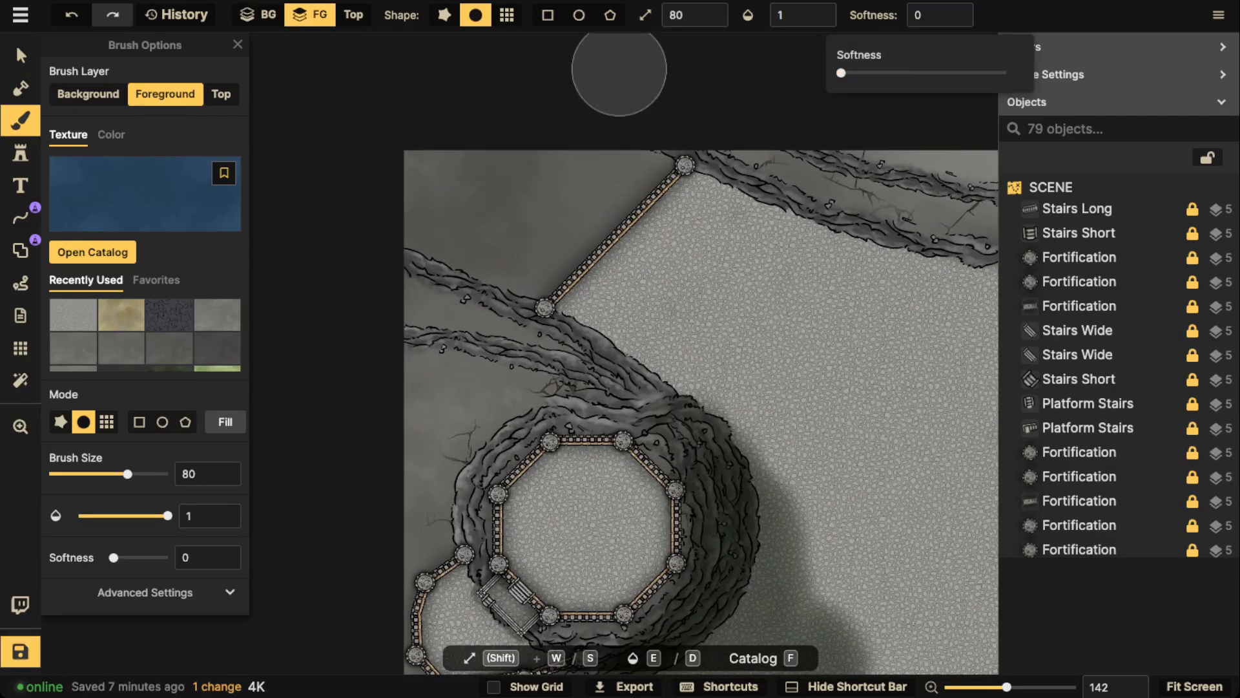
key(Return)
key(s)
key(s)
key(s)
key(s)
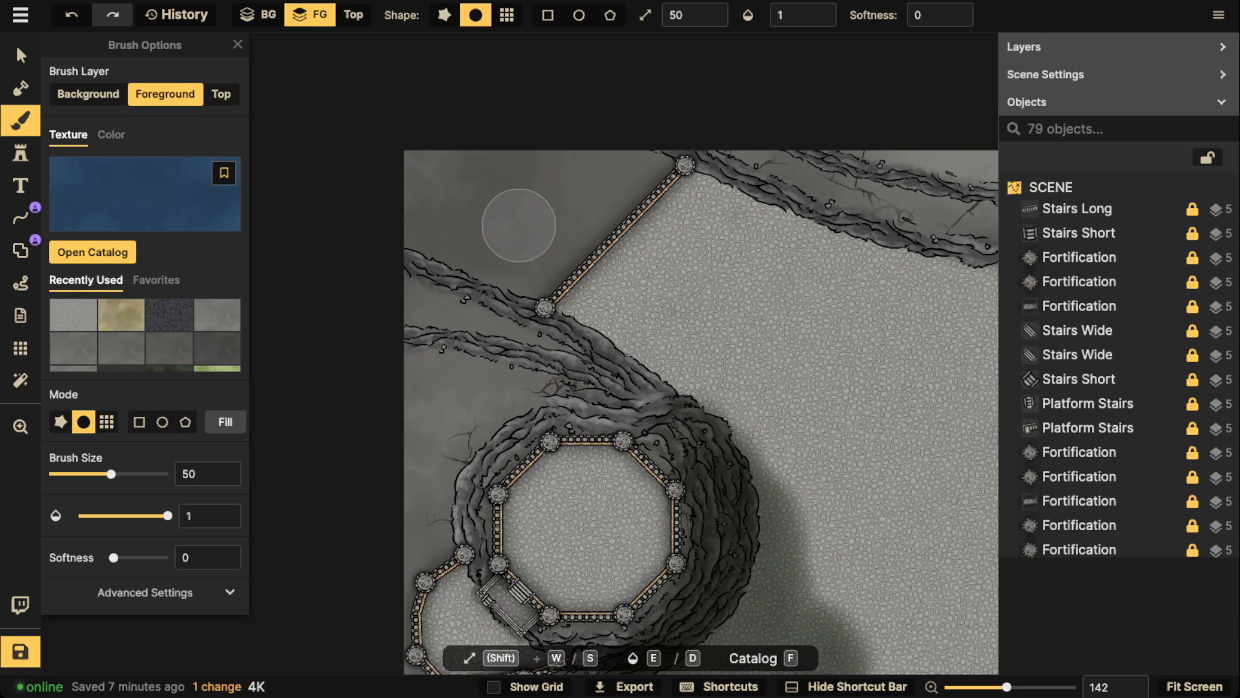
Paint blue water over the map's upper-left corner behind the diagonal wall, reducing the brush size to 40
mouse_move(429, 153)
mouse_down()
mouse_move(415, 223)
mouse_move(431, 239)
mouse_move(547, 272)
mouse_move(529, 280)
mouse_move(606, 218)
mouse_move(647, 163)
mouse_move(523, 158)
mouse_move(438, 190)
mouse_move(598, 174)
mouse_move(565, 218)
mouse_move(549, 187)
mouse_up()
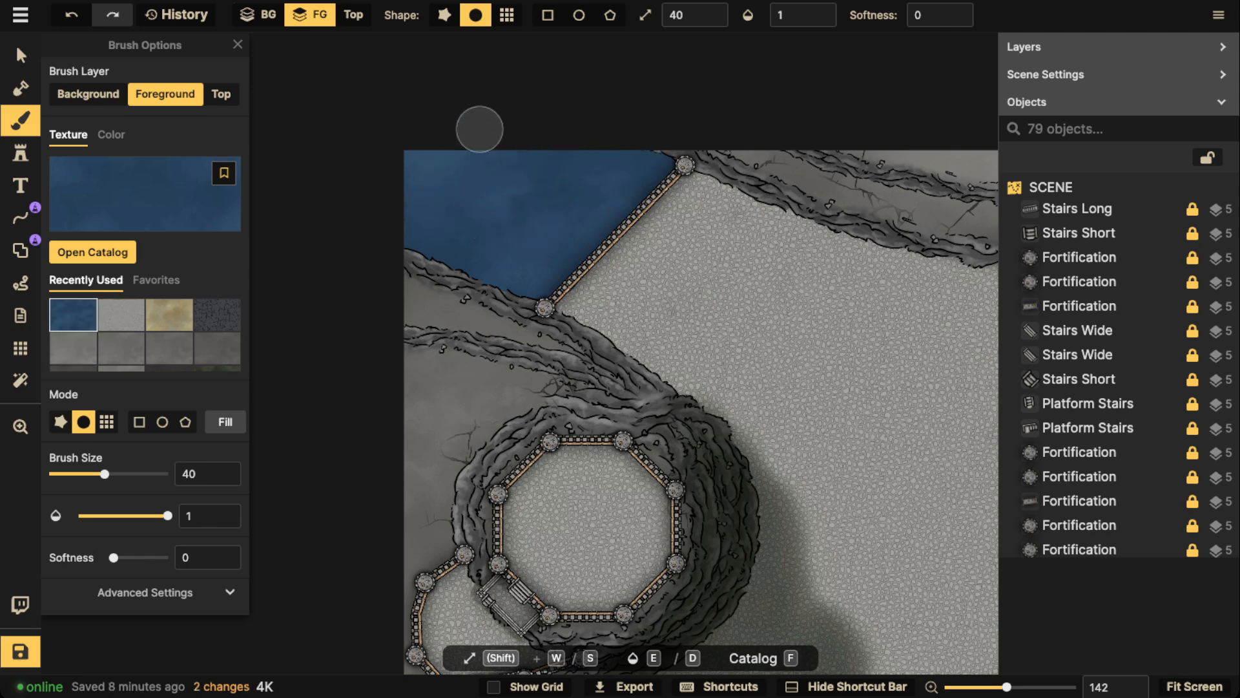
scroll(367, 43, down, 1)
scroll(592, 188, up, 2)
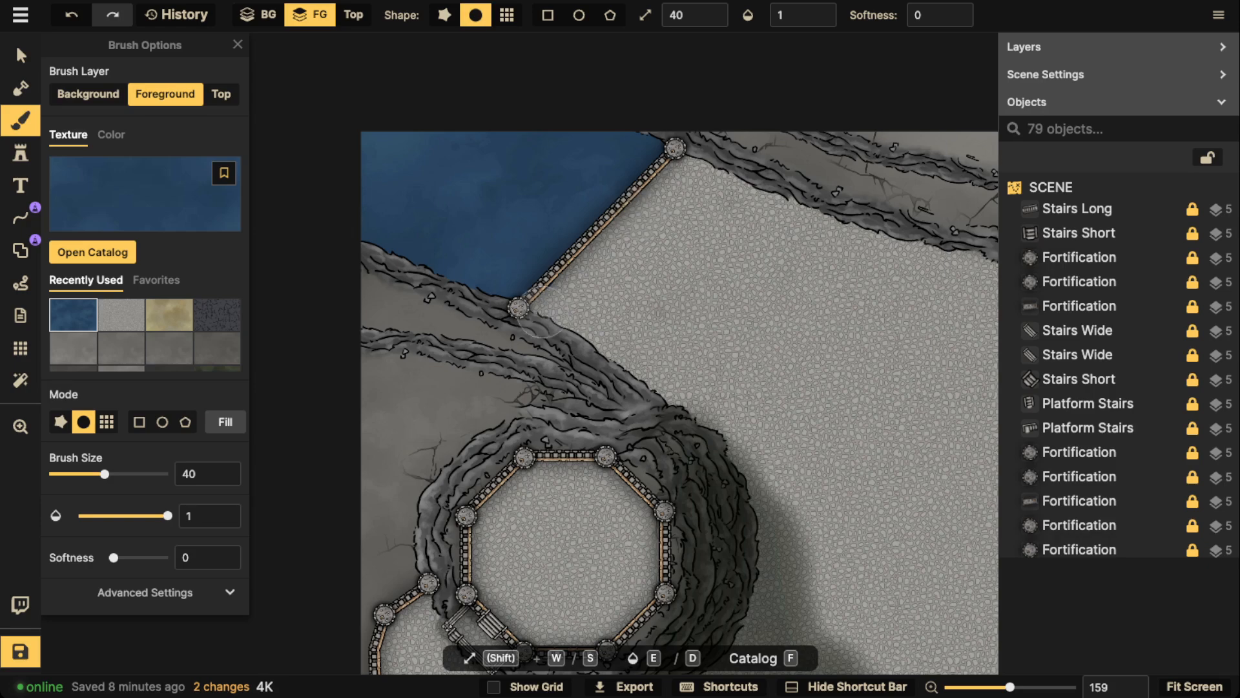
scroll(608, 213, down, 2)
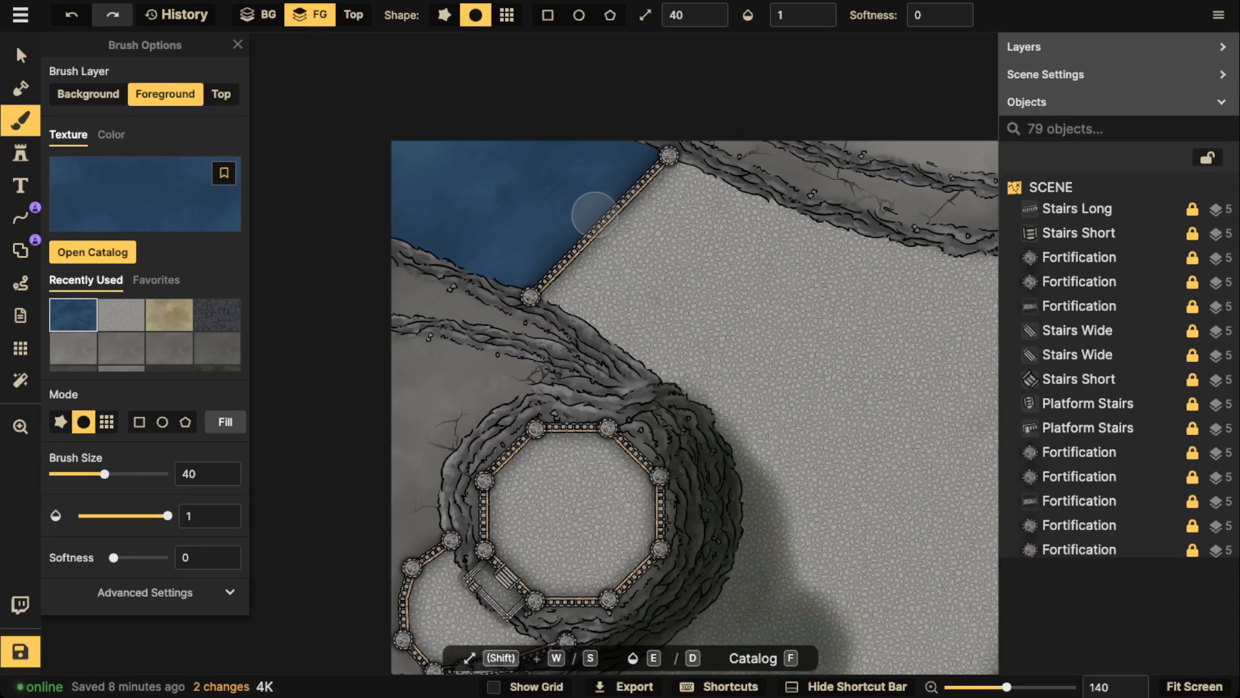
drag(607, 213, 490, 161)
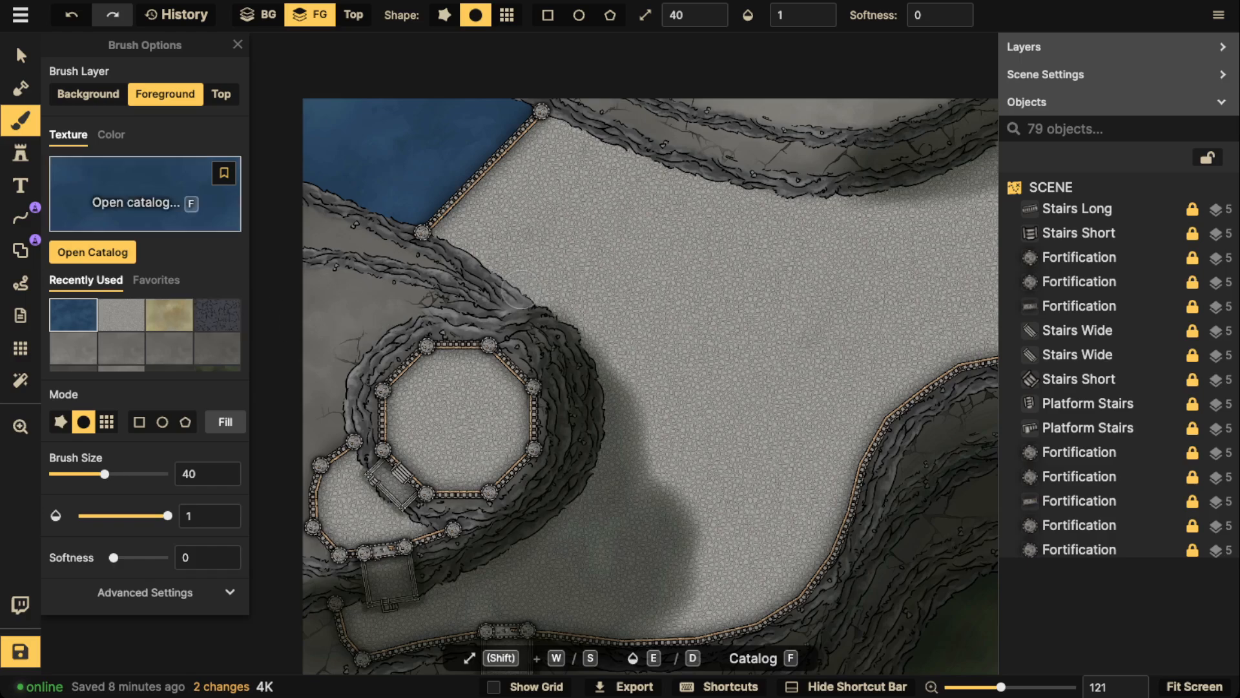
Paint the Core light green grass texture with softness 1 over the bare ground at the map's left edge beside the octagonal fort
click(145, 193)
click(280, 205)
scroll(381, 199, down, 1)
drag(368, 213, 487, 207)
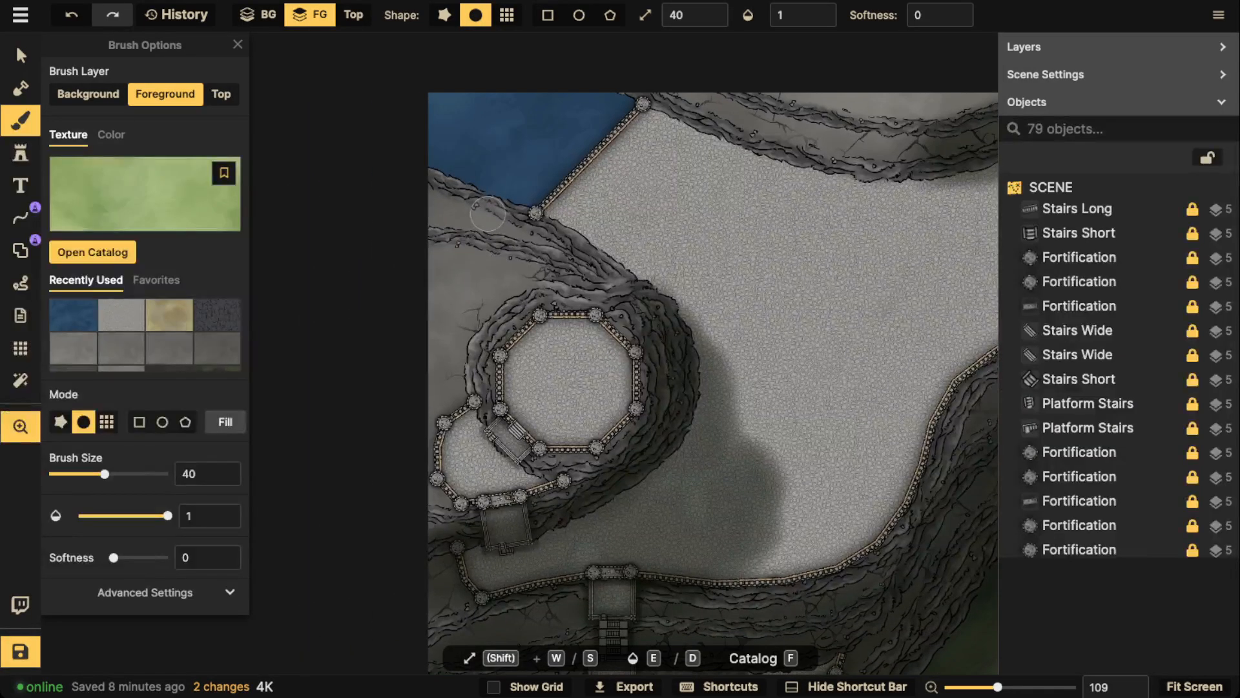
click(963, 11)
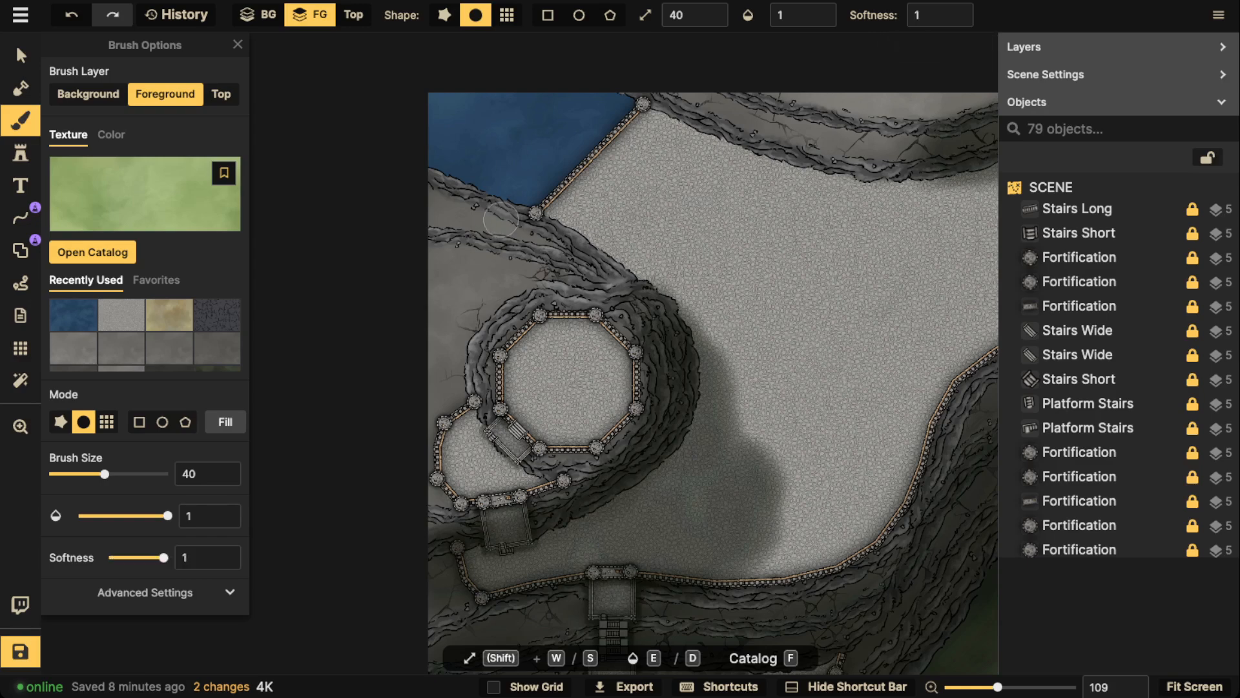
mouse_move(429, 266)
mouse_down()
mouse_move(511, 280)
mouse_move(480, 269)
mouse_move(503, 277)
mouse_move(466, 313)
mouse_move(483, 300)
mouse_move(427, 409)
mouse_move(434, 284)
mouse_move(516, 274)
mouse_move(415, 275)
mouse_up()
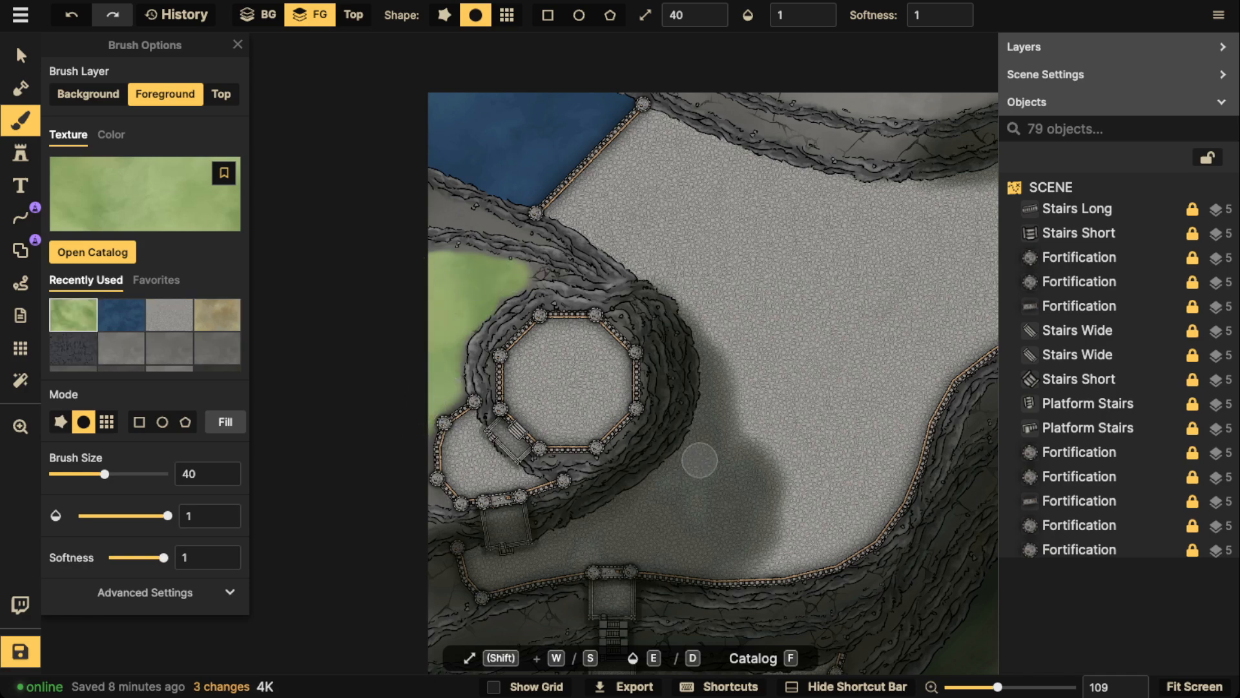
Paint green grass along the map's top edge beyond the cliffs and in the upper-right corner around the rounded terrace
key(space)
drag(700, 461, 518, 532)
drag(738, 203, 445, 323)
mouse_move(319, 272)
mouse_down()
mouse_move(392, 286)
mouse_move(360, 281)
mouse_move(381, 287)
mouse_move(521, 270)
mouse_move(459, 287)
mouse_move(467, 263)
mouse_up()
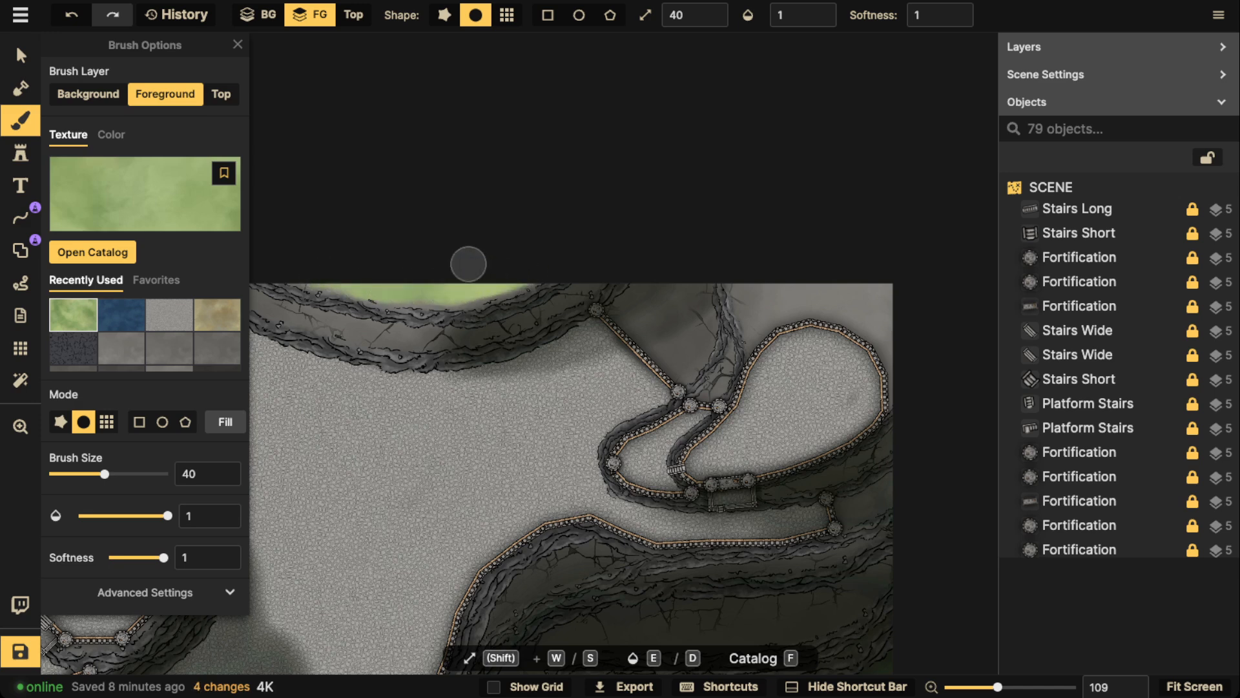
mouse_move(745, 275)
mouse_down()
mouse_move(758, 316)
mouse_move(783, 301)
mouse_move(858, 313)
mouse_move(893, 351)
mouse_move(876, 291)
mouse_move(774, 287)
mouse_move(890, 284)
mouse_up()
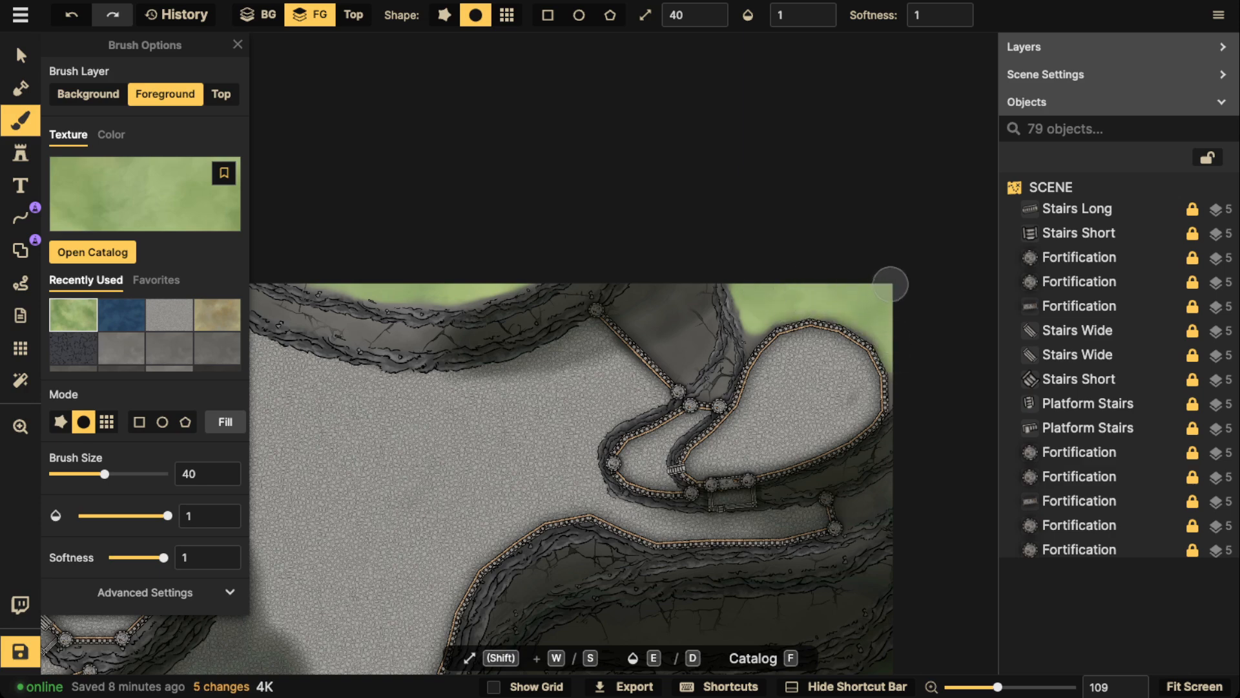
scroll(743, 352, down, 3)
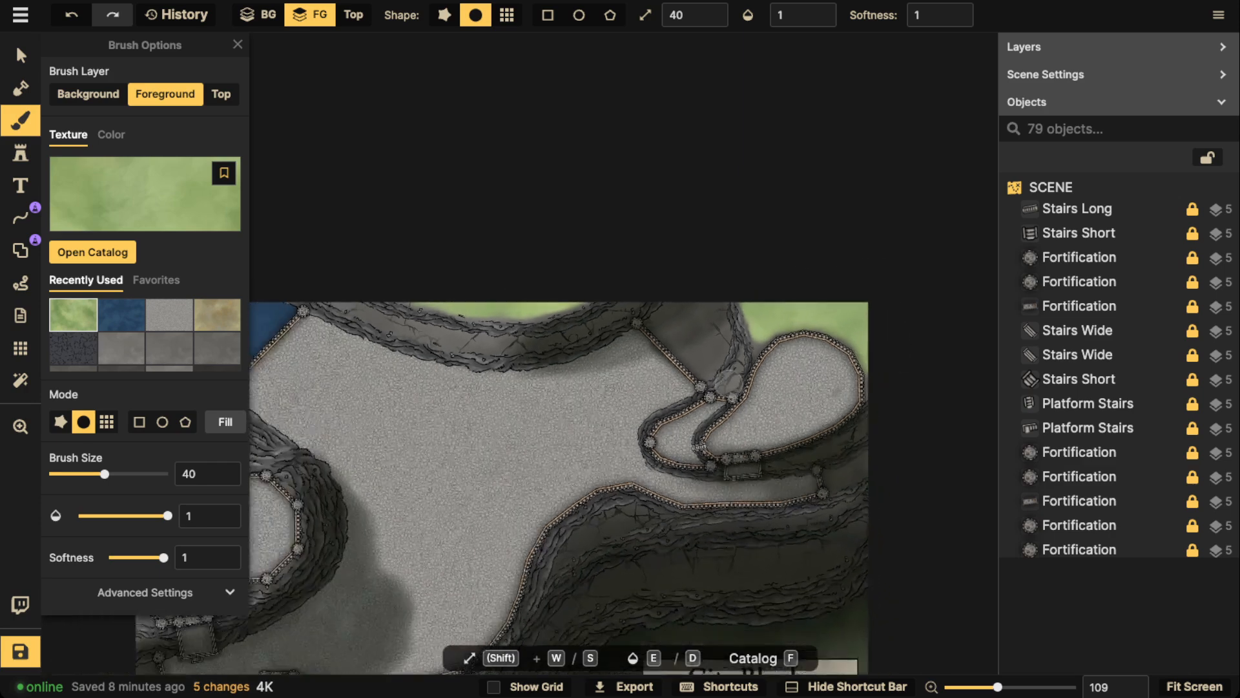
key(space)
drag(705, 573, 708, 246)
scroll(515, 346, down, 2)
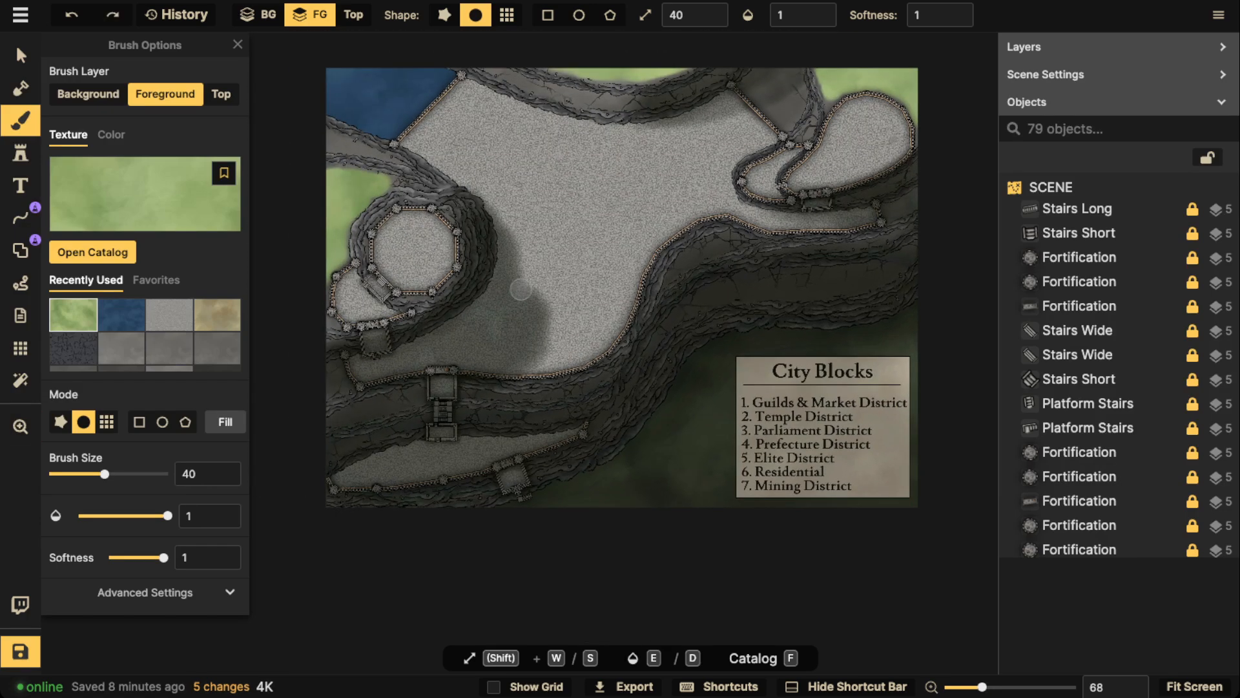
Leave the brush and activate the free-draw line tool with a white stroke
click(21, 56)
key(space)
drag(517, 258, 503, 325)
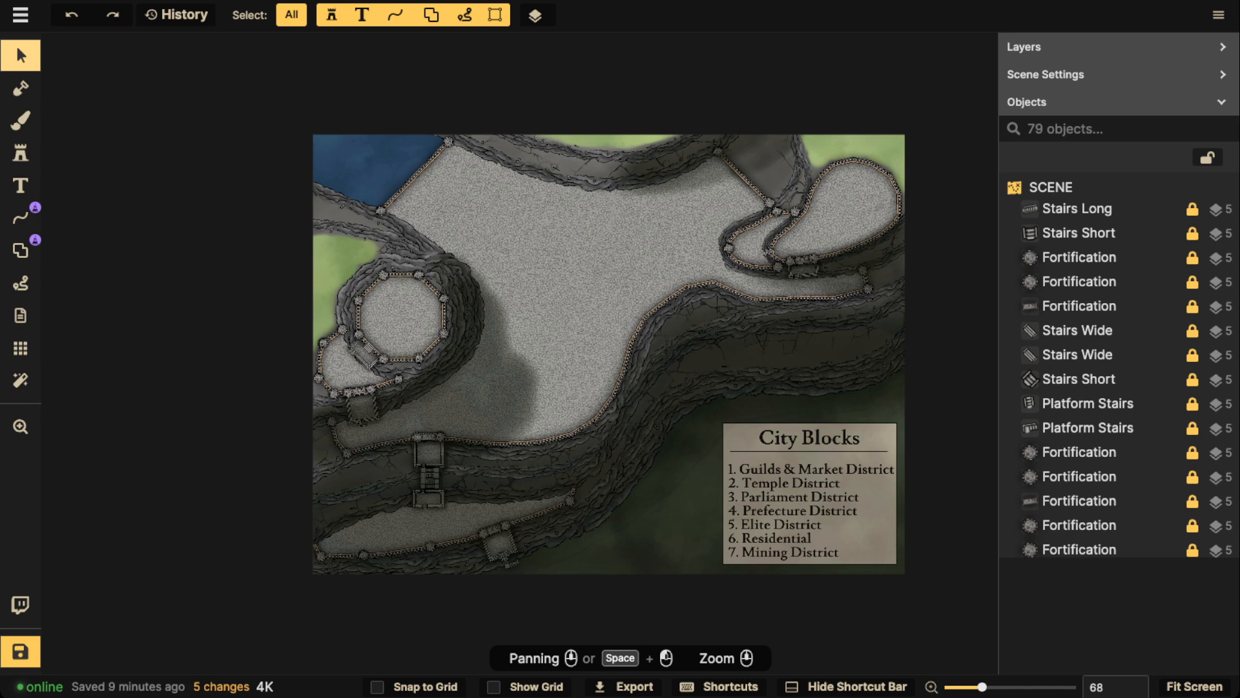
click(20, 218)
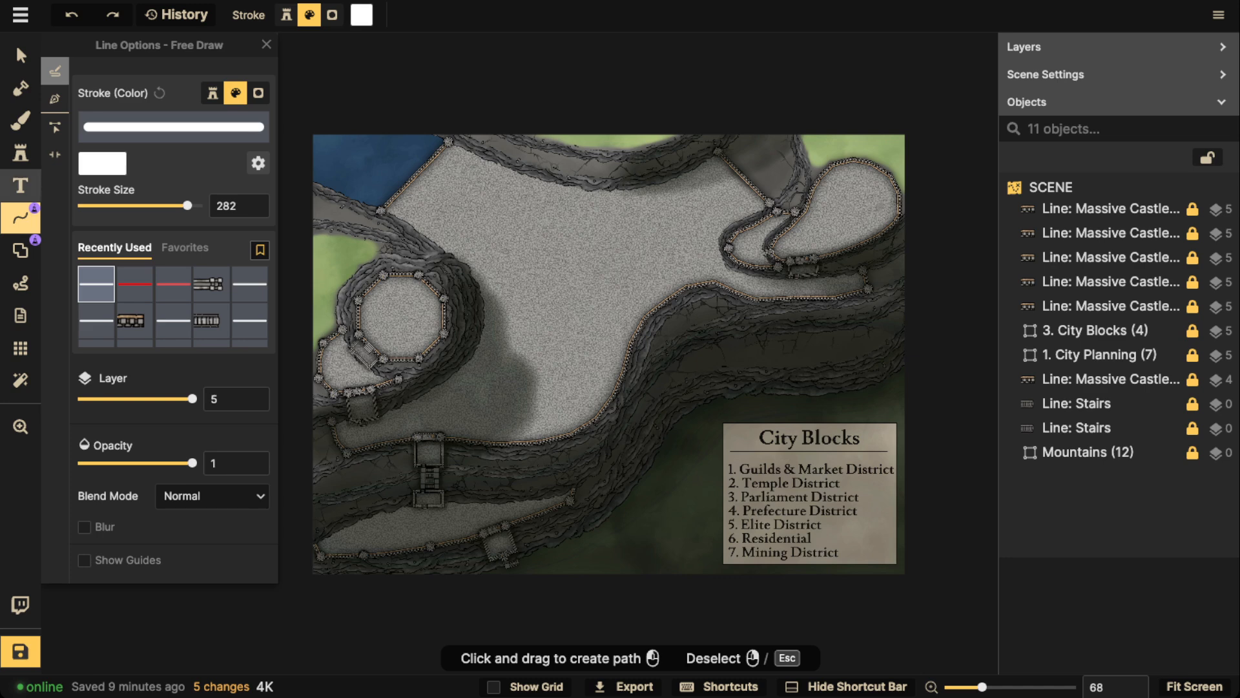
scroll(366, 407, up, 1)
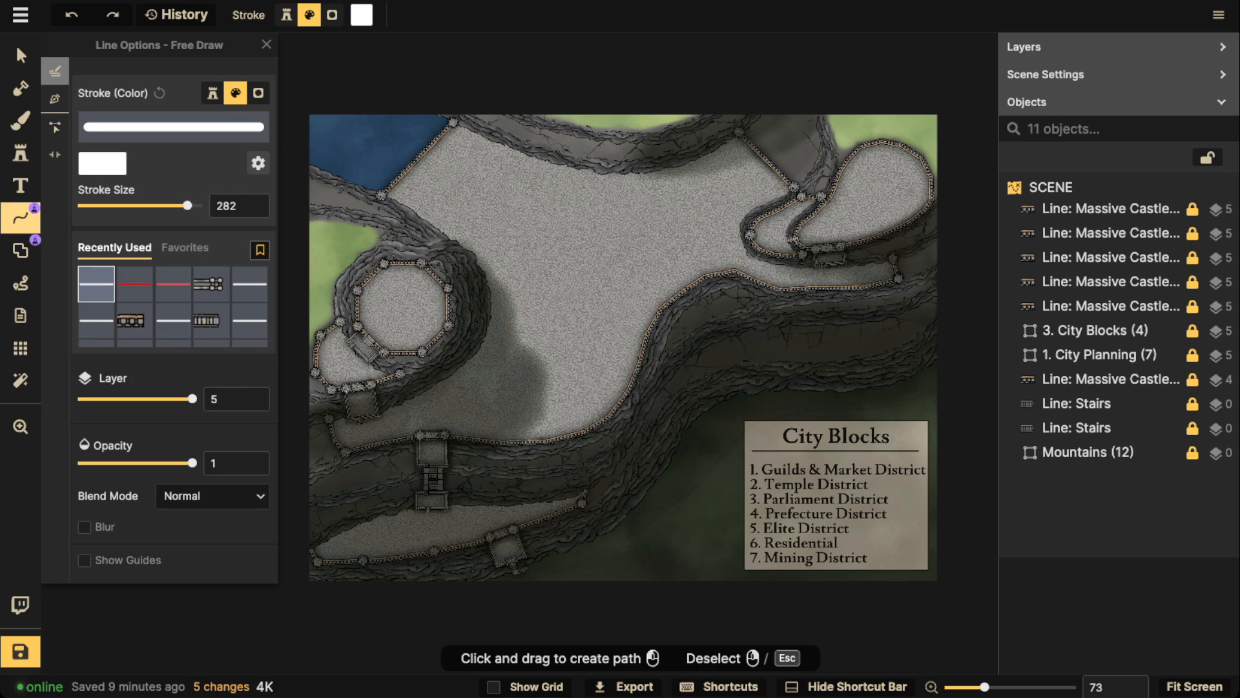
mouse_move(505, 517)
mouse_down()
mouse_move(508, 569)
mouse_move(520, 519)
mouse_up()
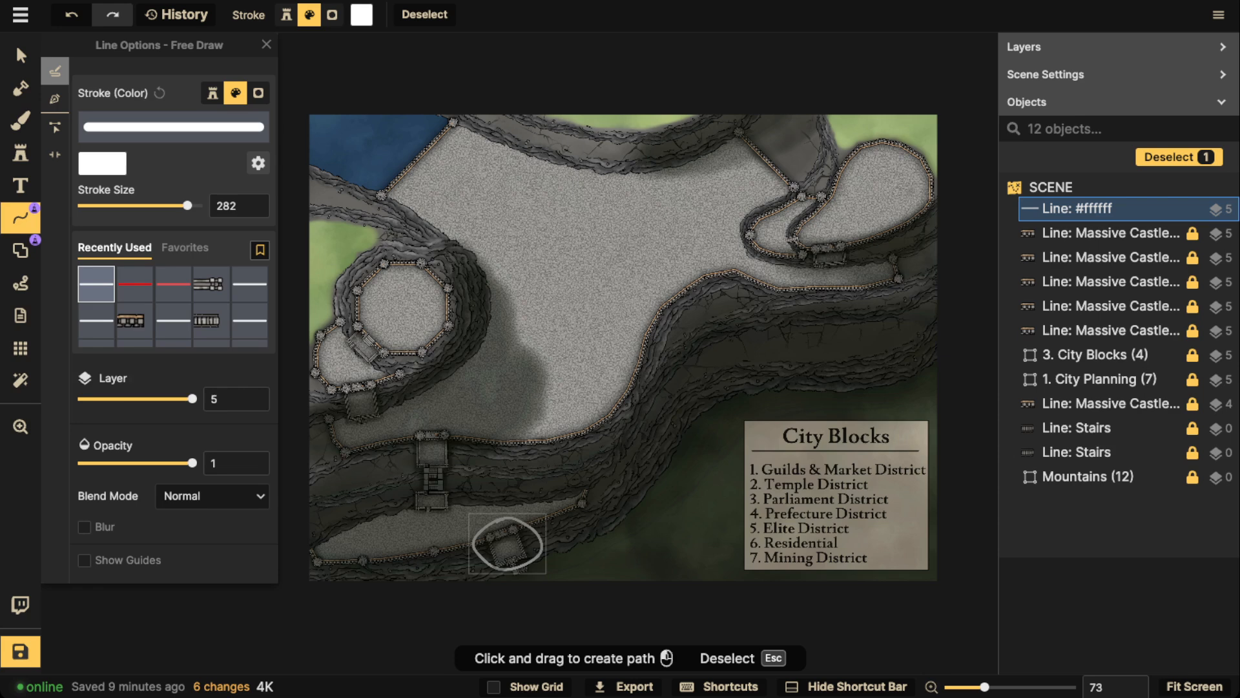
key(Delete)
mouse_move(388, 196)
mouse_down()
mouse_move(562, 132)
mouse_move(802, 166)
mouse_move(934, 207)
mouse_move(835, 287)
mouse_up()
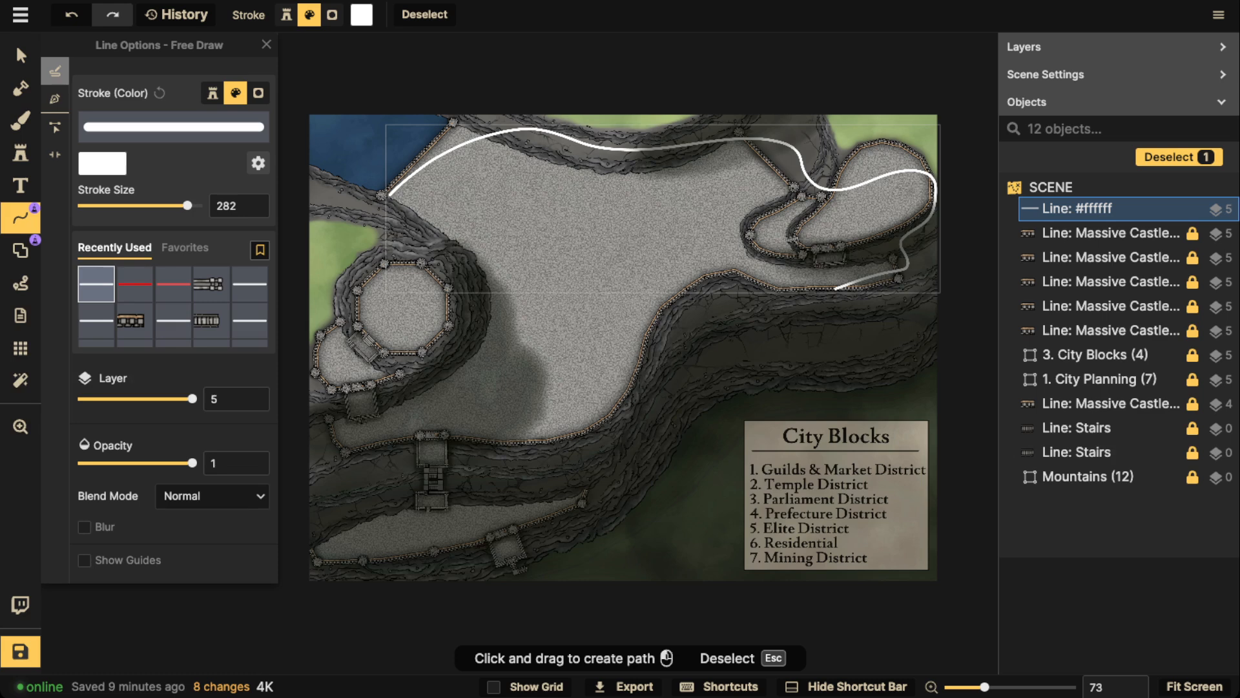
key(Delete)
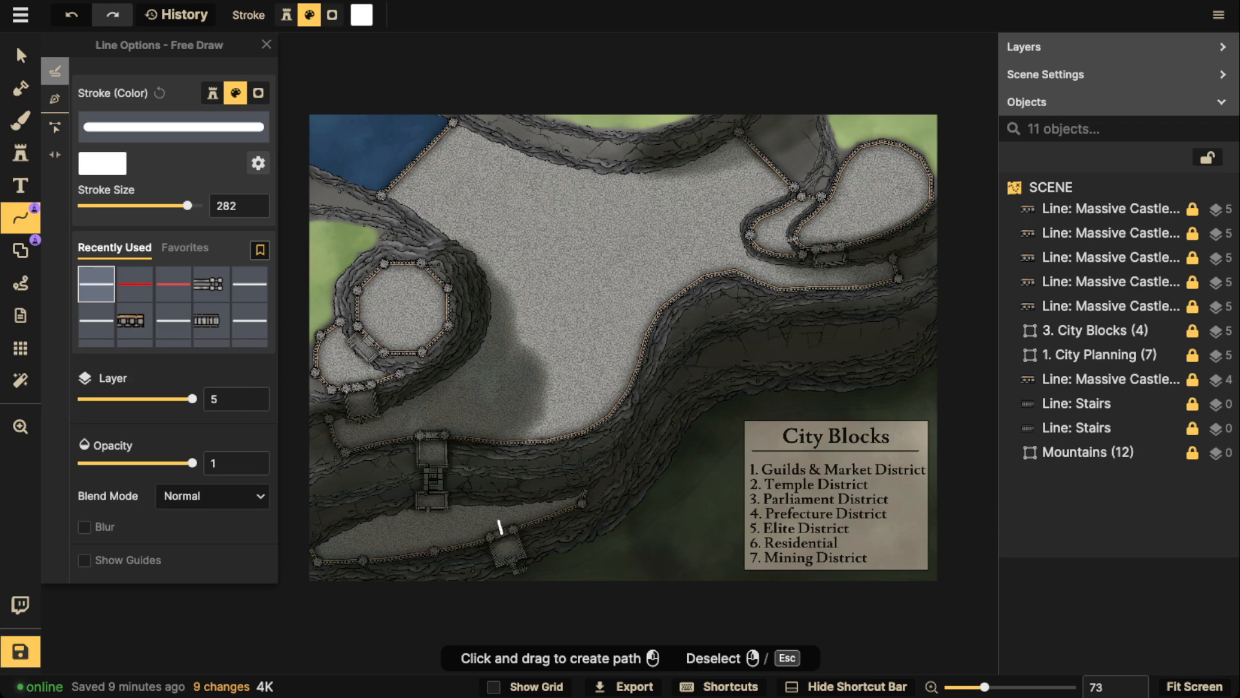
Draw white road lines from the lower gate to the central stairs, and from their upper platform along the cliff wall to the upper-right stairs
mouse_move(495, 521)
mouse_down()
mouse_move(428, 527)
mouse_move(426, 509)
mouse_up()
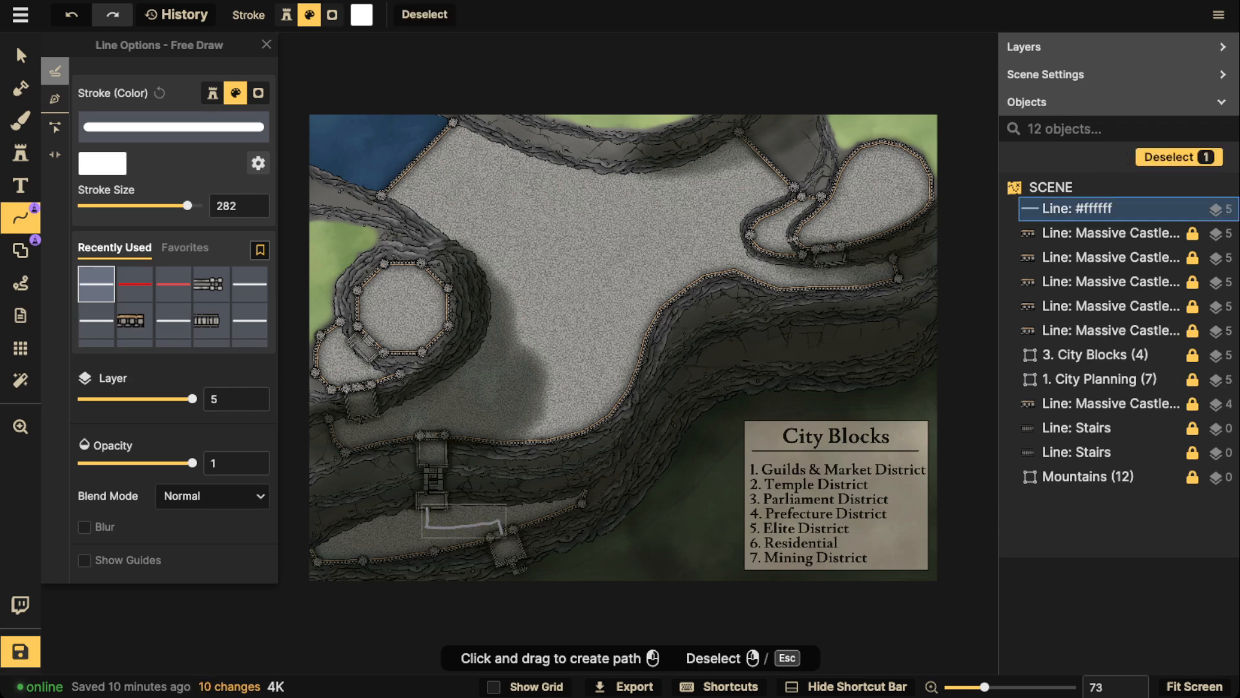
key(Escape)
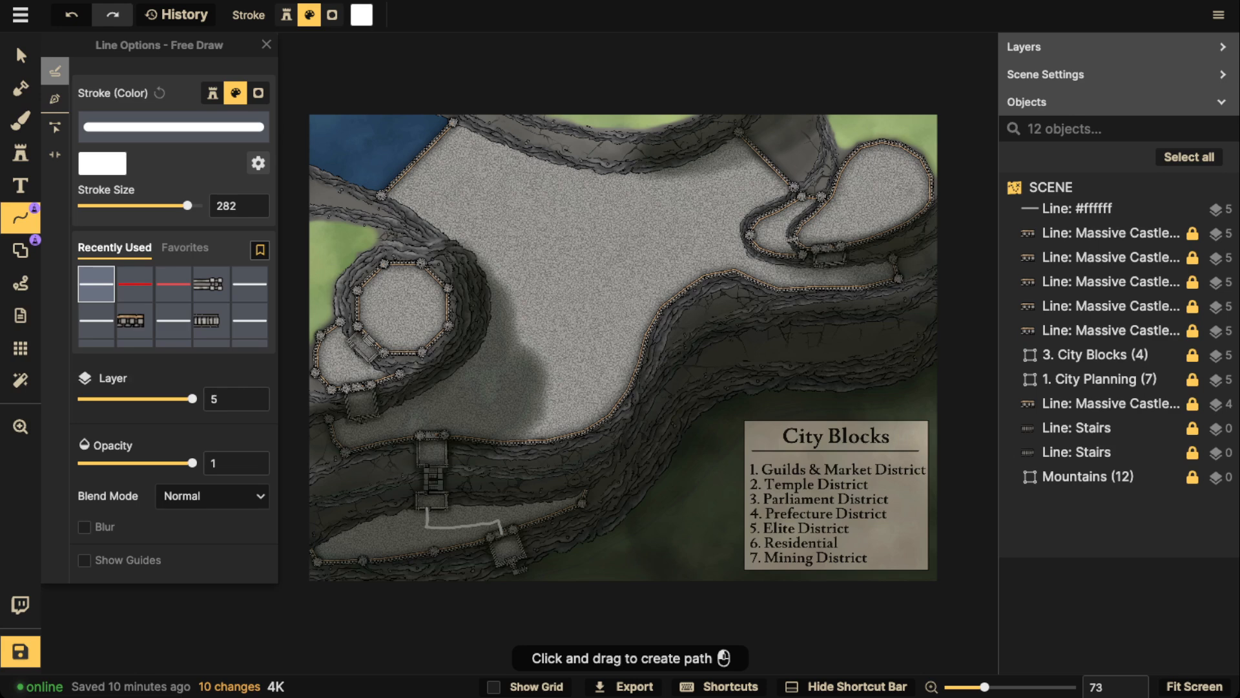
mouse_move(433, 428)
mouse_down()
mouse_move(578, 413)
mouse_move(617, 363)
mouse_move(634, 309)
mouse_move(689, 264)
mouse_move(837, 275)
mouse_up()
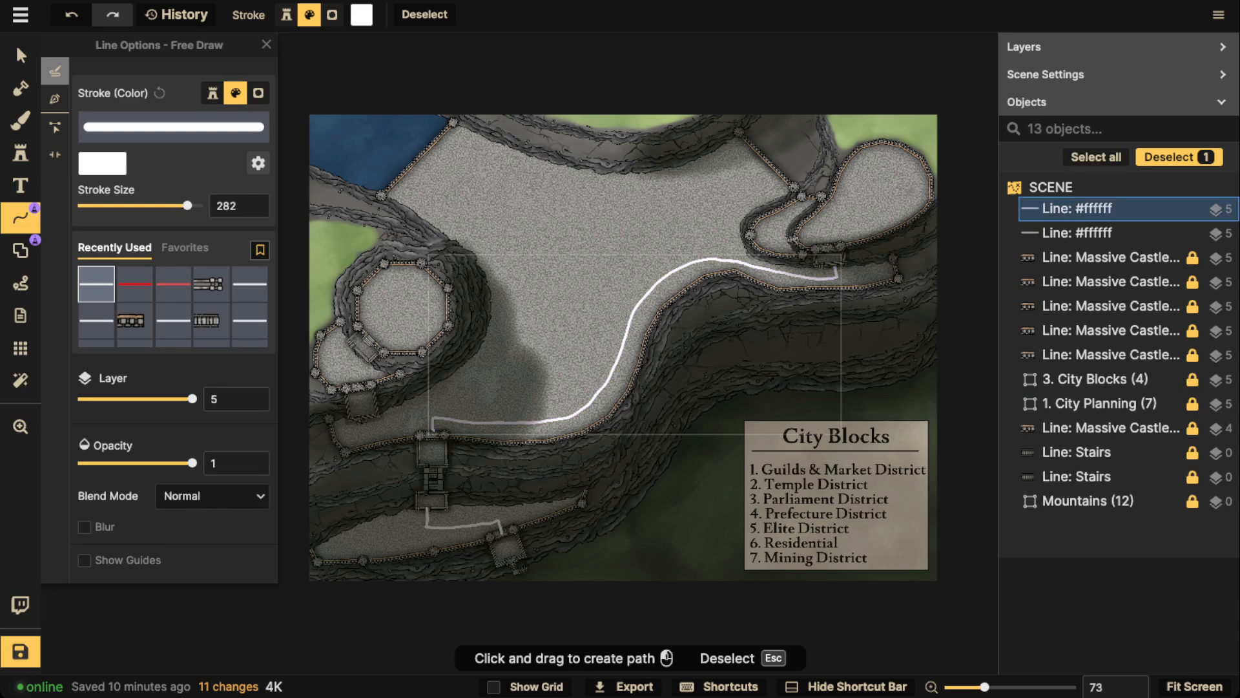
key(Escape)
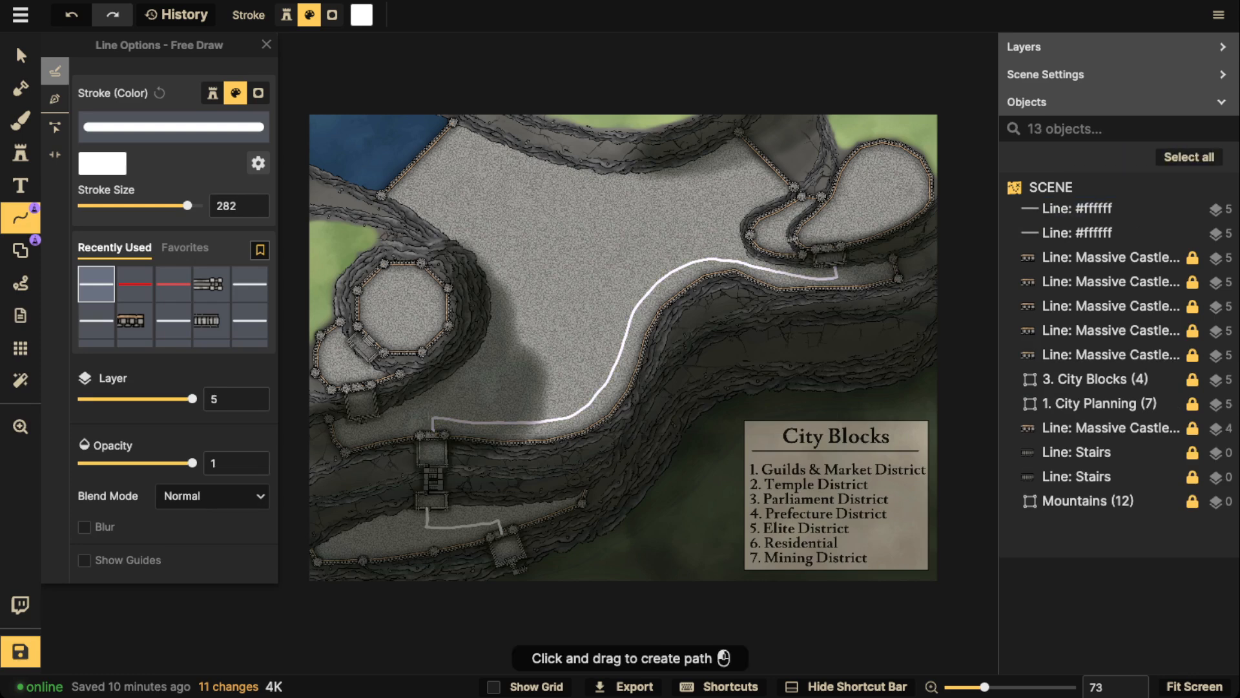
Try circling the upper-right terrace and drawing a stroke across the City Blocks list, removing both lines
mouse_move(894, 153)
mouse_down()
mouse_move(857, 156)
mouse_move(844, 188)
mouse_move(867, 214)
mouse_move(910, 202)
mouse_move(920, 166)
mouse_move(892, 151)
mouse_up()
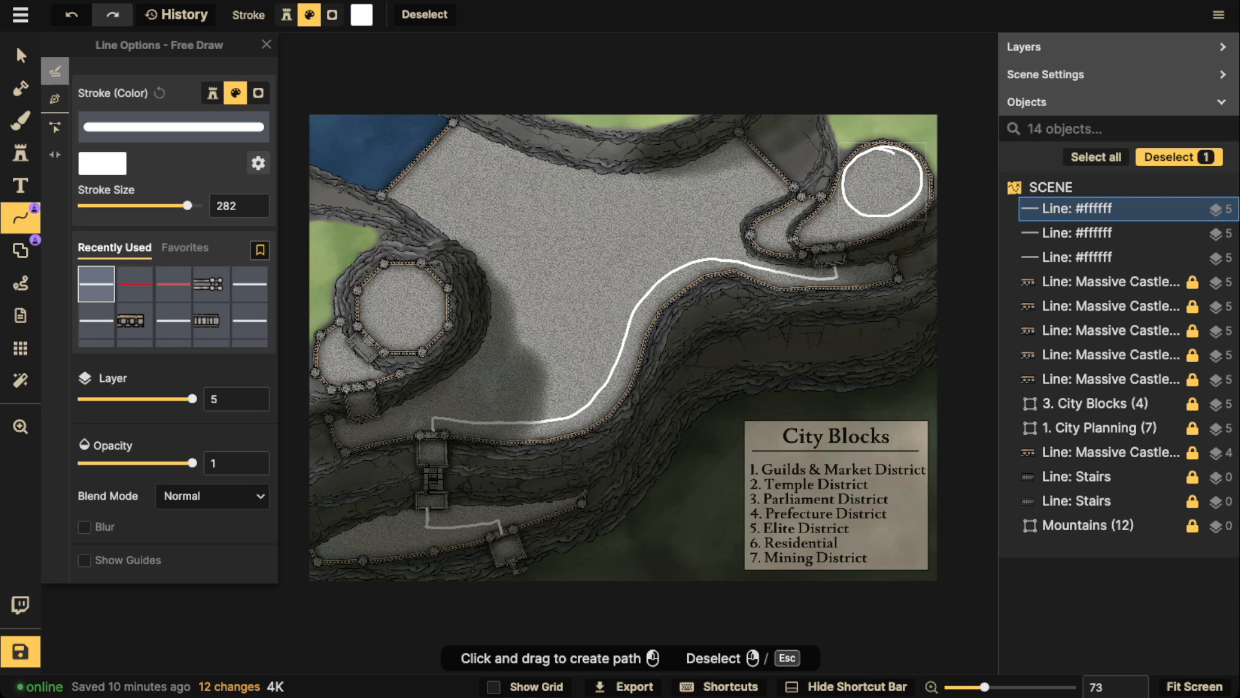
key(ctrl+z)
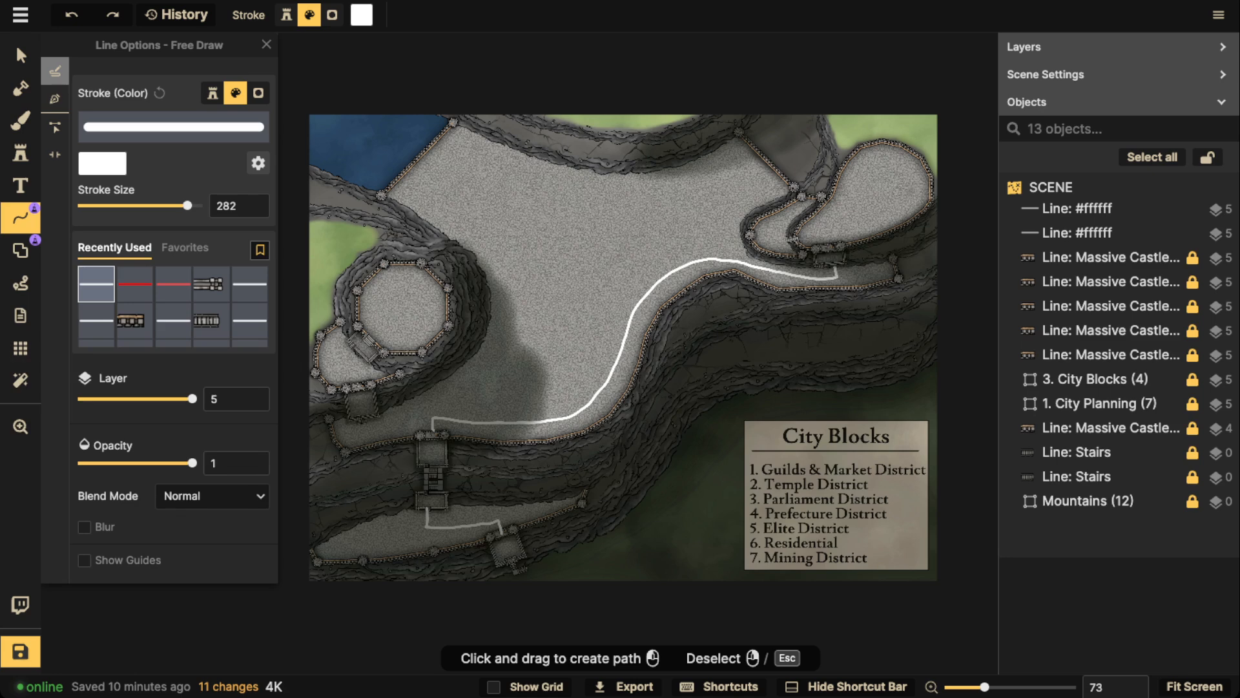
drag(752, 494, 876, 491)
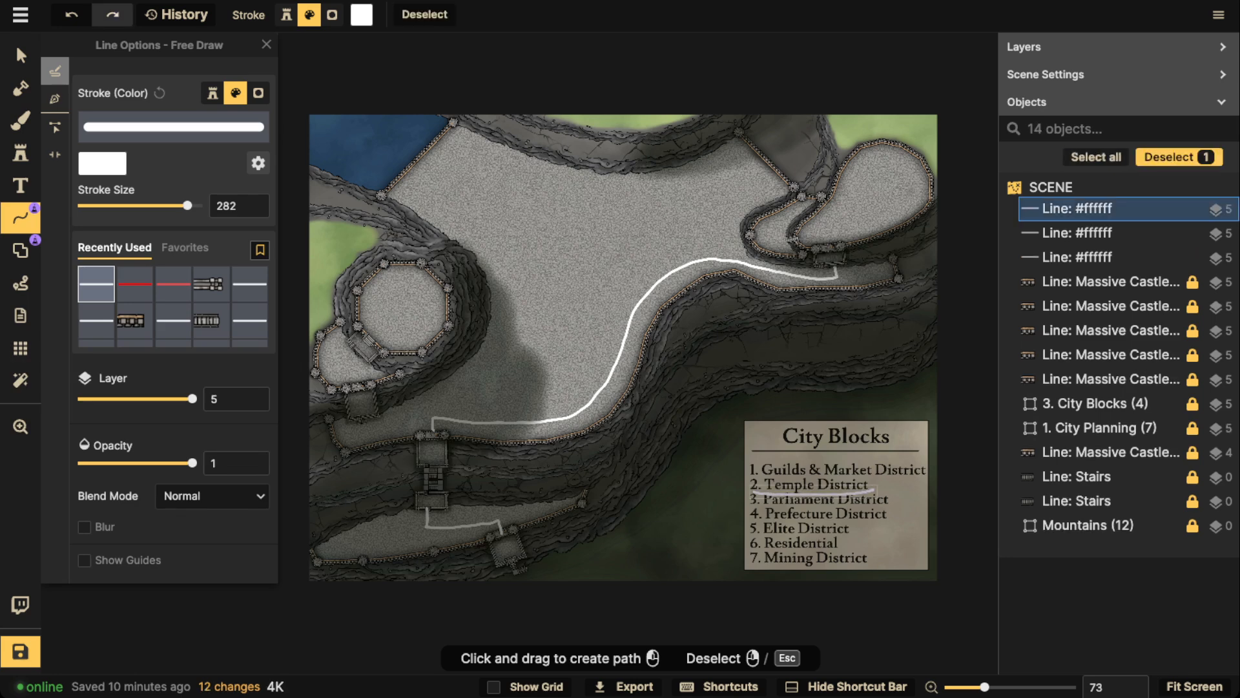
key(Delete)
Trace trial white outlines inside the octagonal fort and its small lower terrace, deleting each outline
mouse_move(393, 270)
mouse_down()
mouse_move(365, 327)
mouse_move(415, 348)
mouse_move(443, 304)
mouse_move(395, 269)
mouse_up()
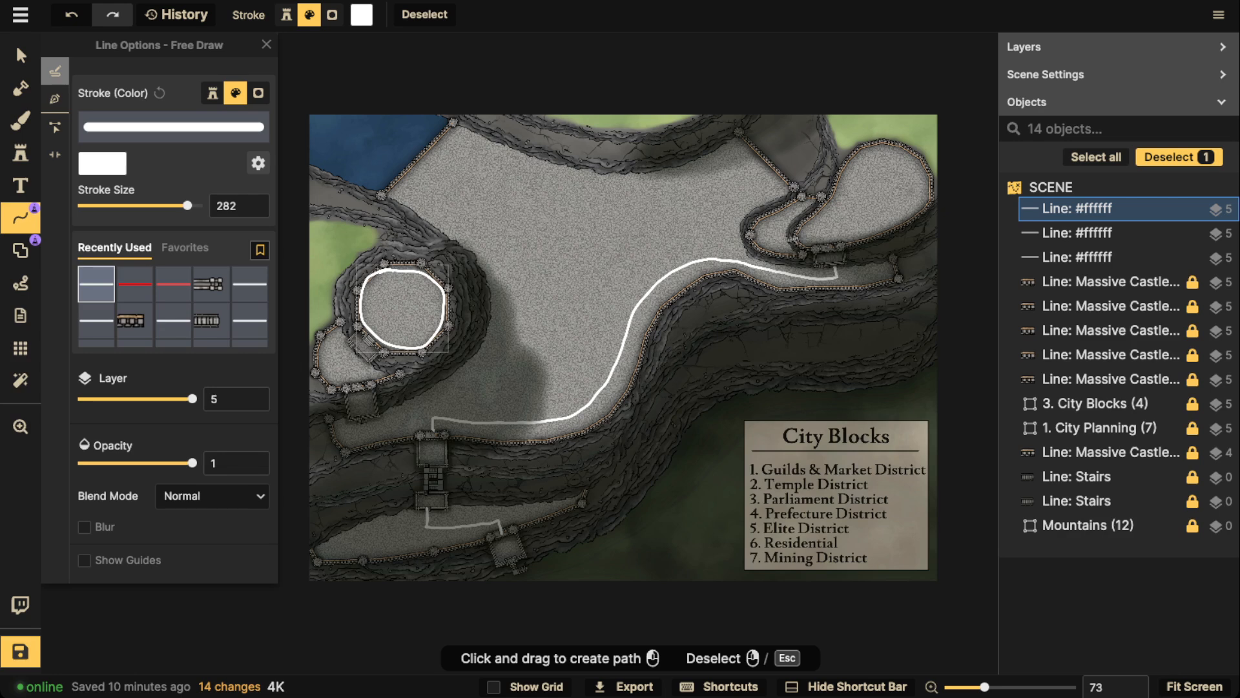
key(Delete)
mouse_move(338, 325)
mouse_down()
mouse_move(316, 361)
mouse_move(329, 376)
mouse_move(383, 383)
mouse_move(337, 329)
mouse_up()
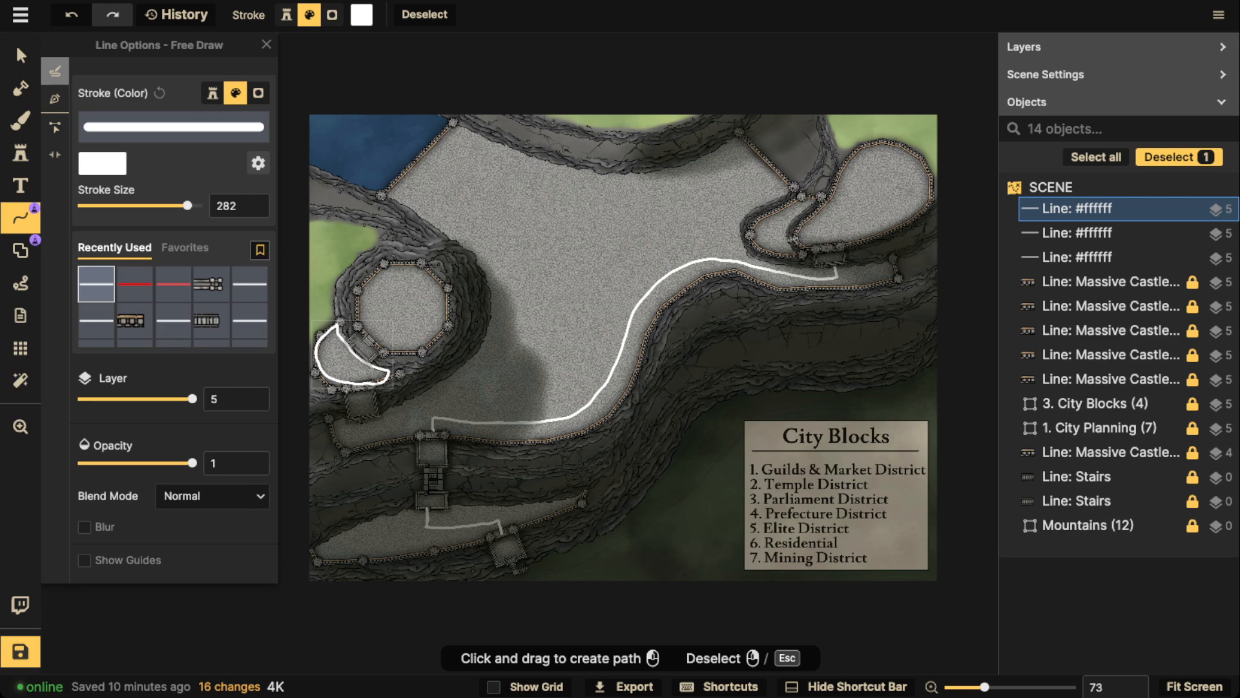
key(Delete)
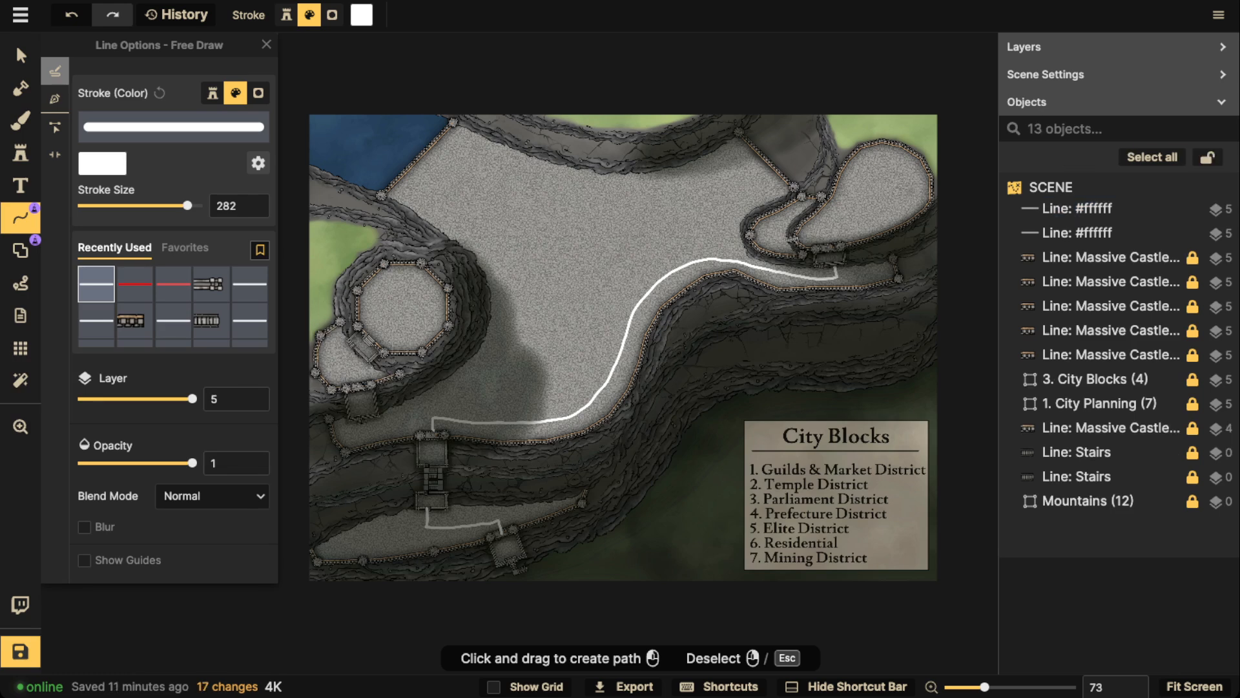
mouse_move(406, 269)
mouse_down()
mouse_move(364, 291)
mouse_move(367, 343)
mouse_move(428, 342)
mouse_move(407, 267)
mouse_up()
key(Delete)
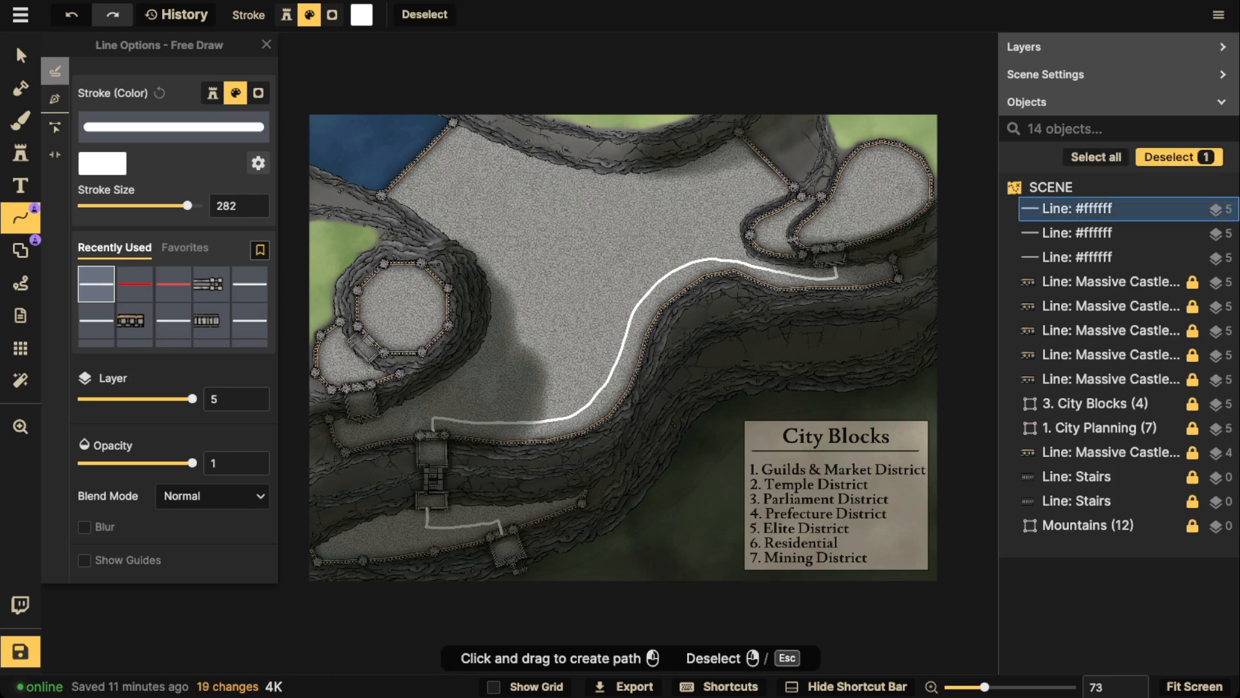
mouse_move(341, 330)
mouse_down()
mouse_move(323, 350)
mouse_move(381, 374)
mouse_move(344, 332)
mouse_up()
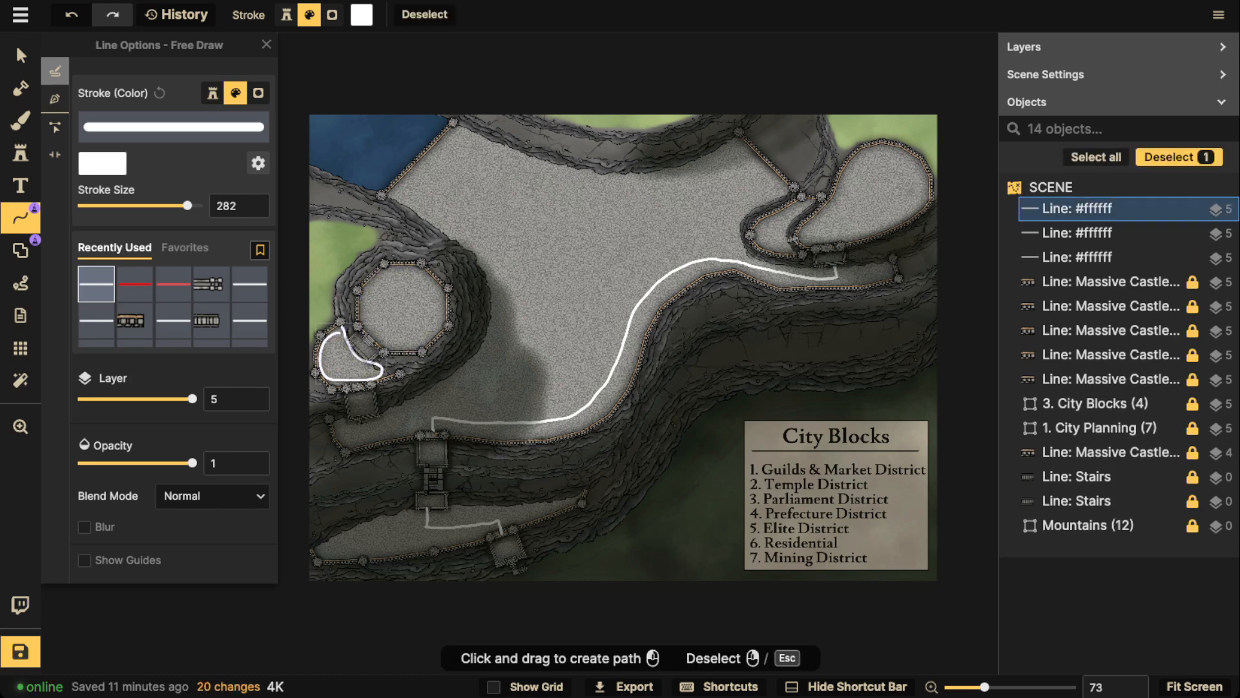
key(Delete)
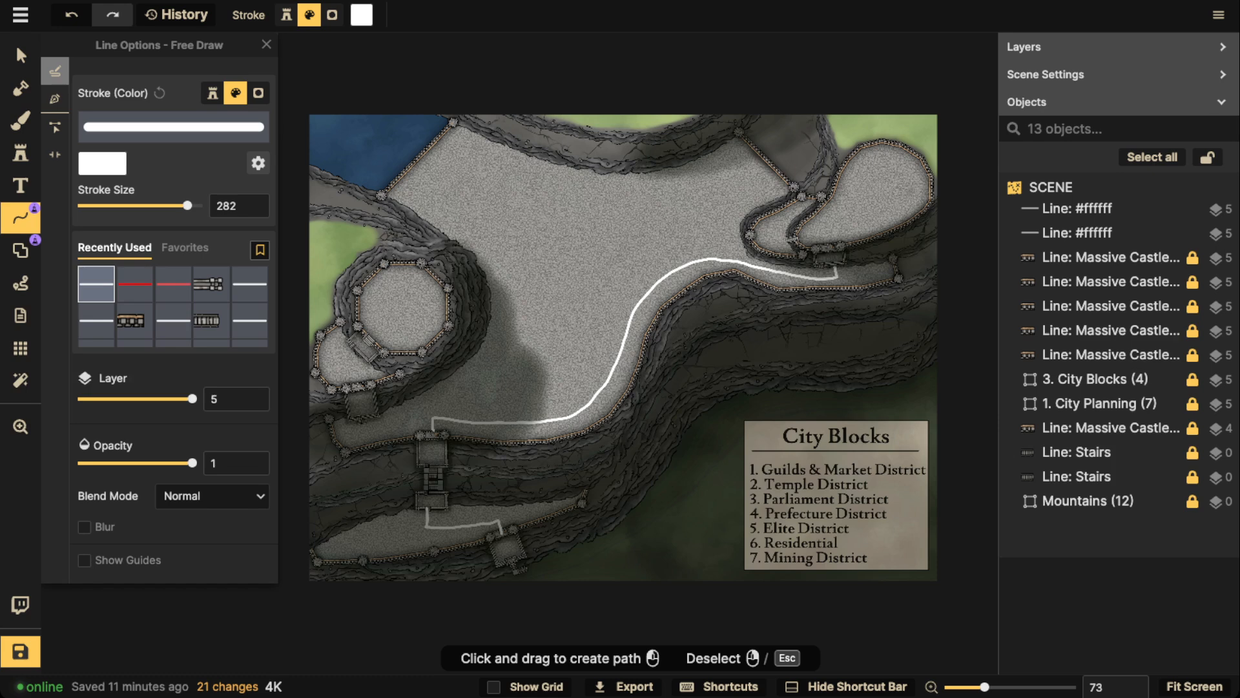
Try circling the lower gate terrace and outlining the whole central plateau in white, deleting each outline
mouse_move(463, 464)
mouse_down()
mouse_move(407, 466)
mouse_move(440, 582)
mouse_move(478, 460)
mouse_up()
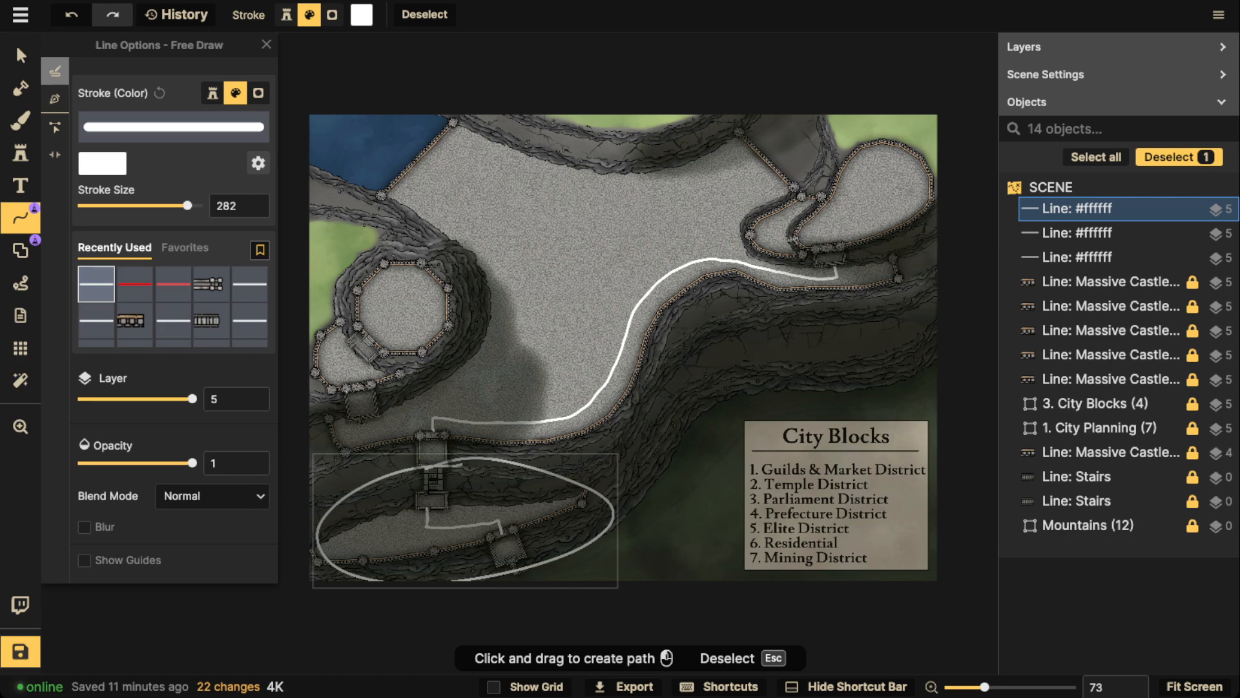
key(Delete)
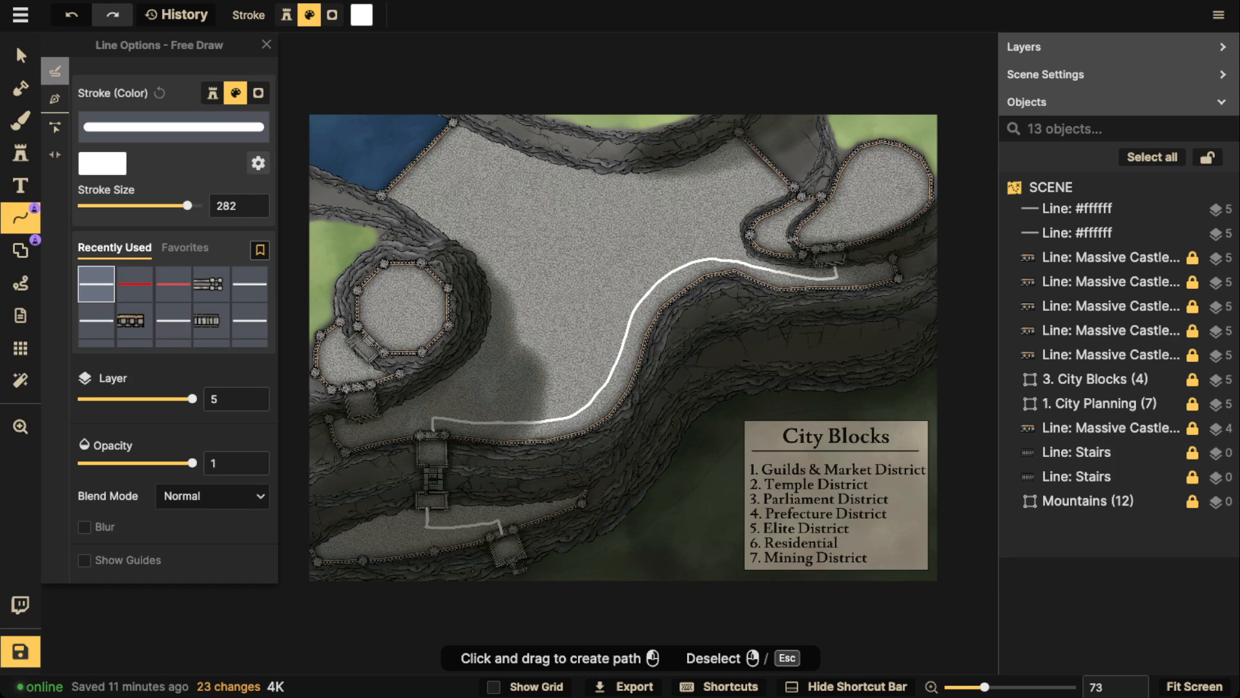
mouse_move(459, 133)
mouse_down()
mouse_move(421, 161)
mouse_move(501, 251)
mouse_move(417, 393)
mouse_move(515, 428)
mouse_move(685, 243)
mouse_move(699, 169)
mouse_move(458, 133)
mouse_up()
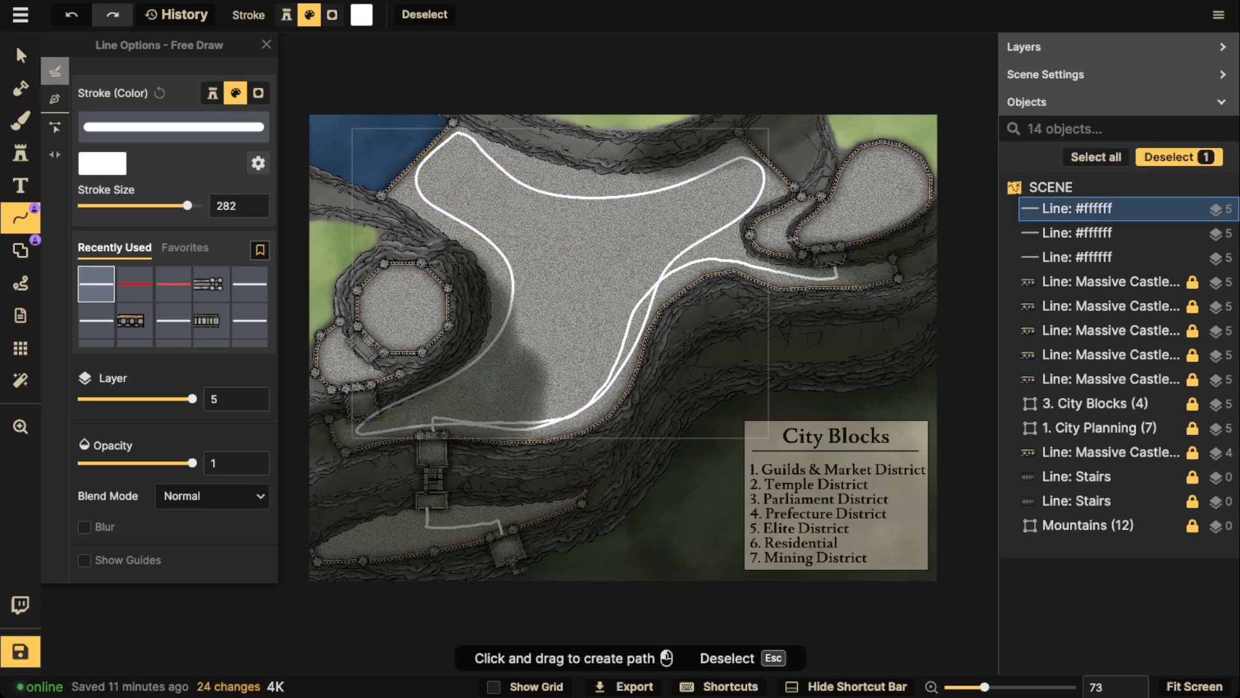
key(Delete)
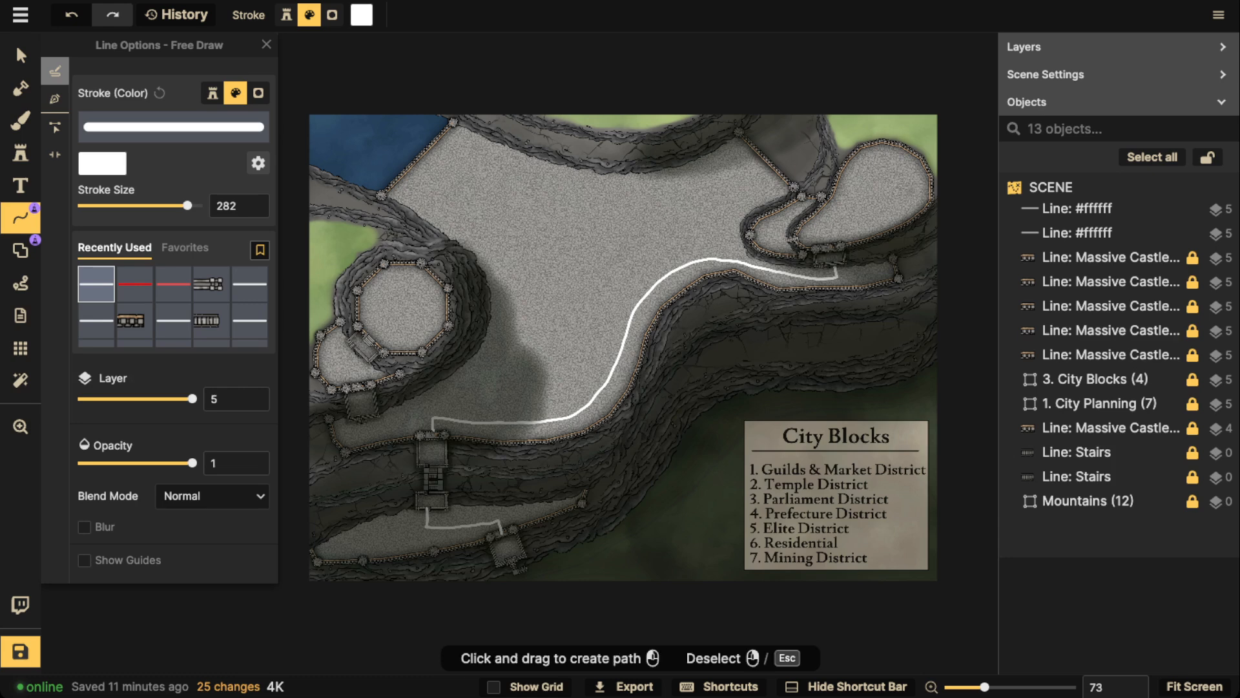
Write T on the octagonal fort, E on the upper-right terrace and M on the lower one, and strike Temple, Elite and Mining District off the list
mouse_move(402, 294)
mouse_down()
mouse_move(400, 317)
mouse_move(420, 292)
mouse_up()
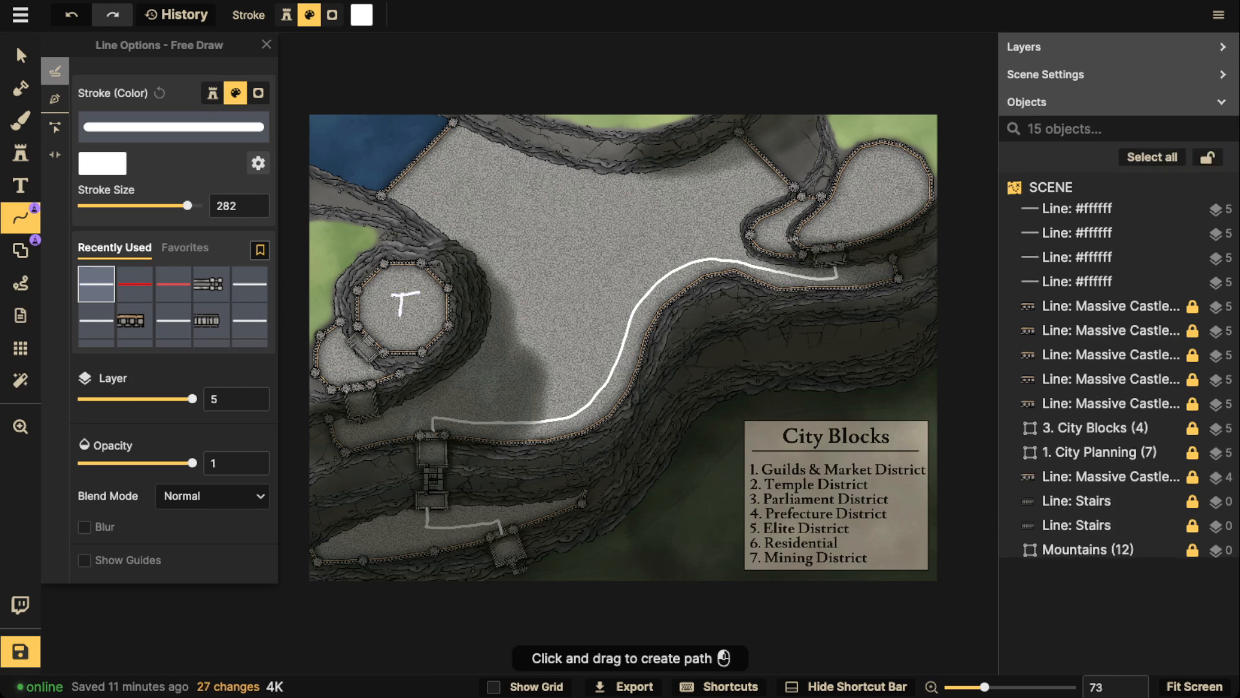
mouse_move(862, 185)
mouse_down()
mouse_move(862, 212)
mouse_move(880, 186)
mouse_move(877, 213)
mouse_up()
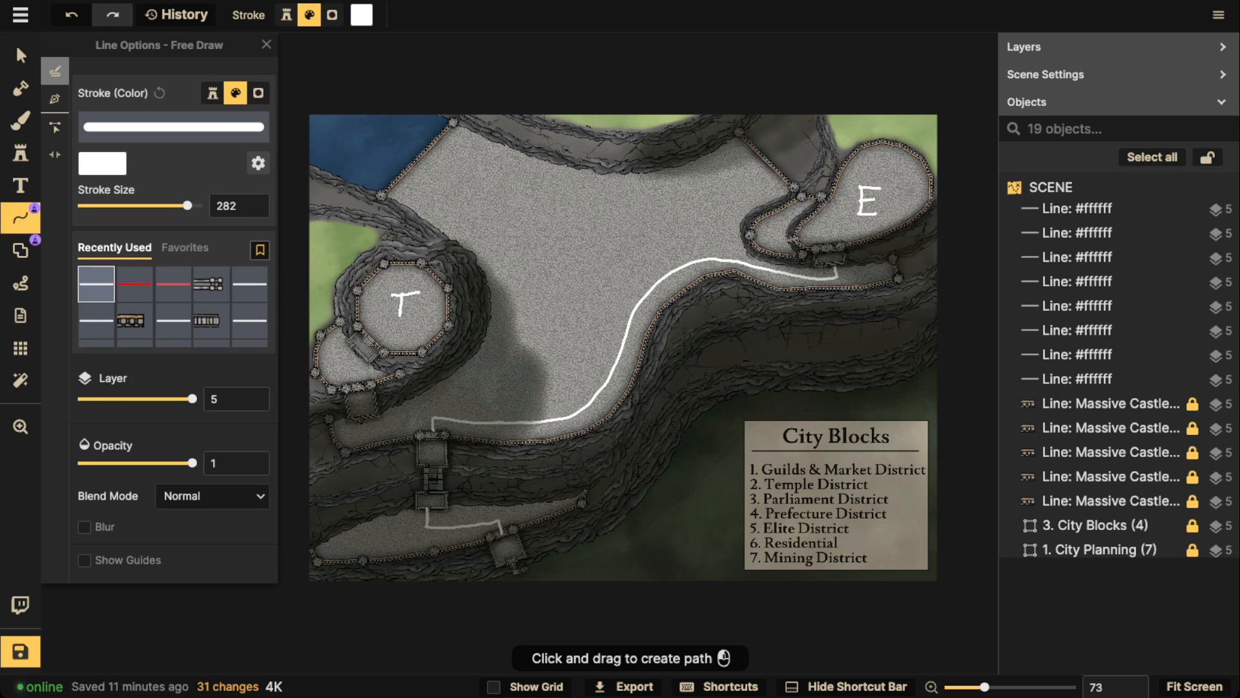
drag(744, 530, 858, 529)
drag(744, 484, 868, 484)
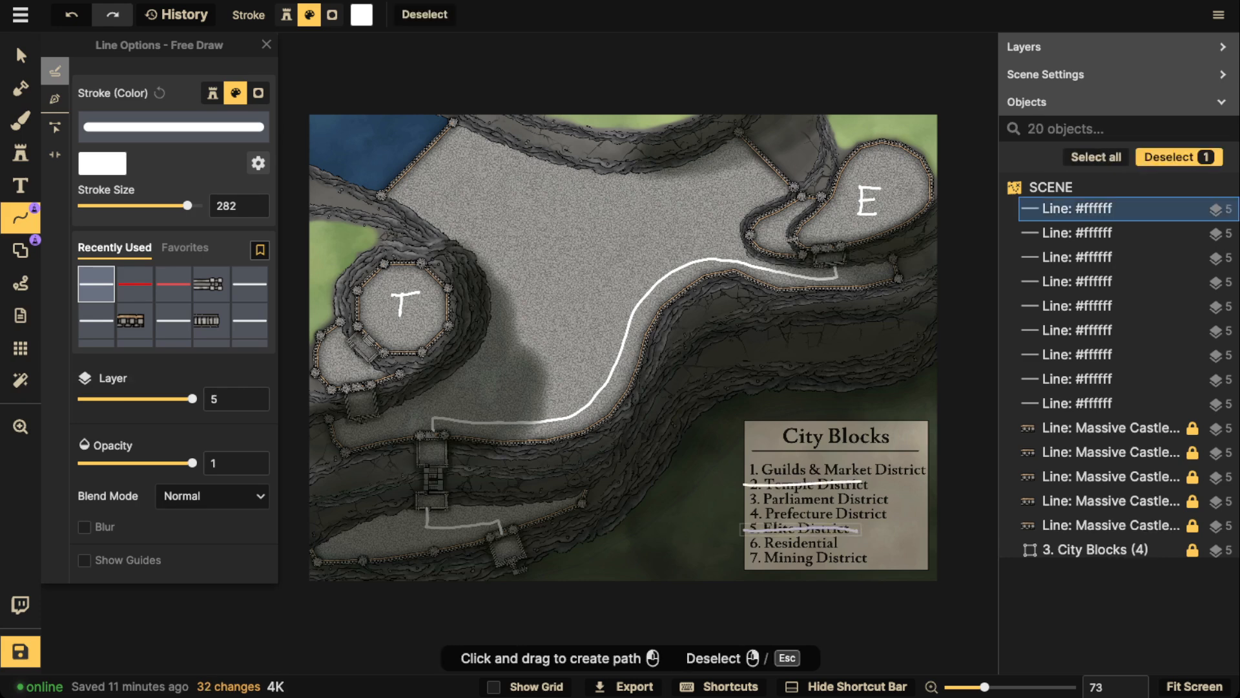
drag(746, 555, 873, 559)
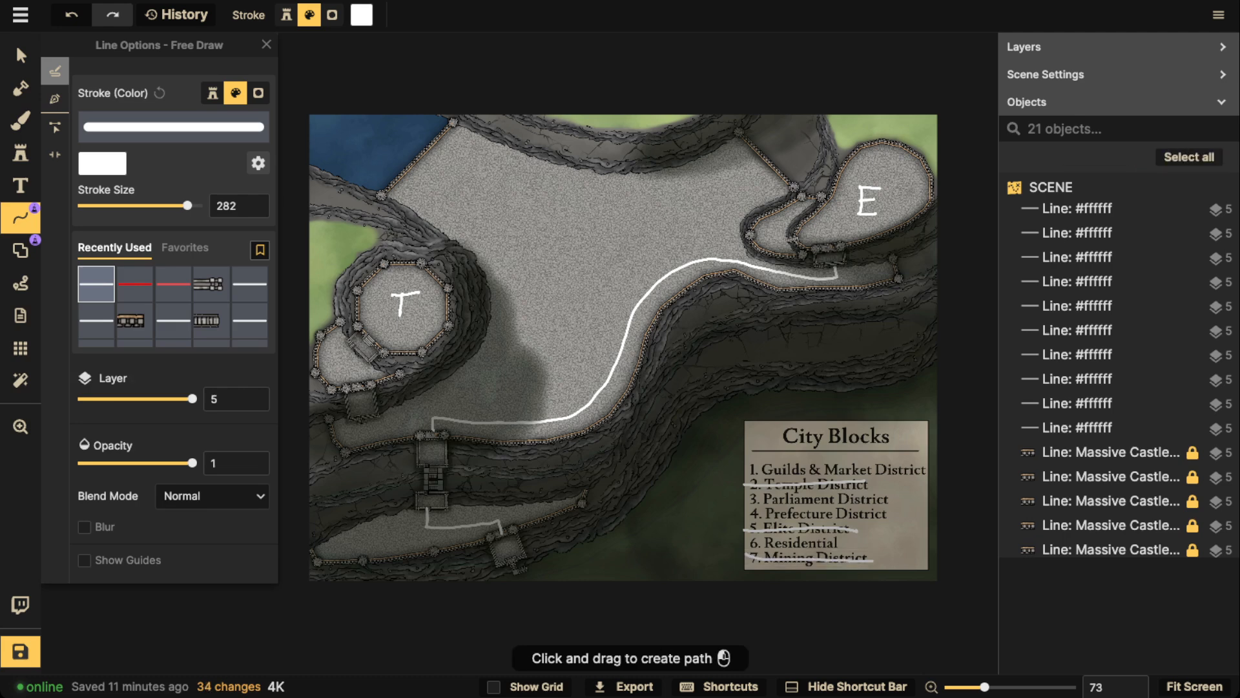
mouse_move(370, 546)
mouse_down()
mouse_move(375, 531)
mouse_move(393, 541)
mouse_up()
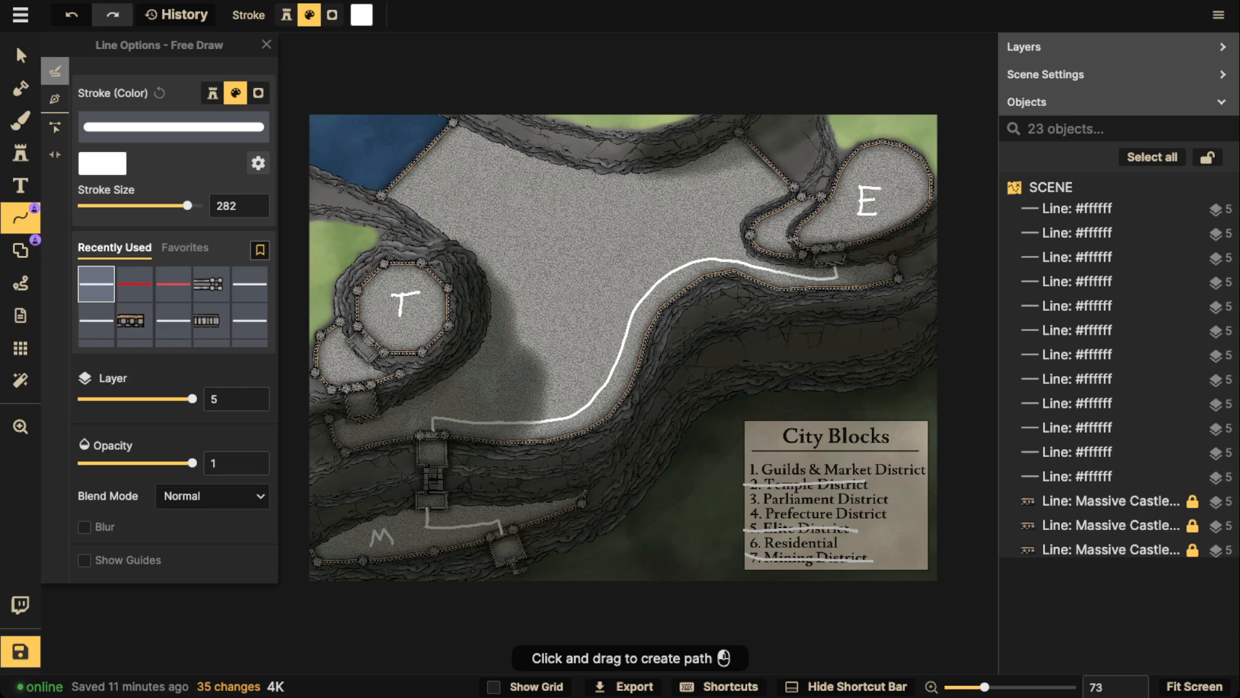
Outline a right-hand, a small upper and a large central block on the plateau, and strike Parliament District off the list
mouse_move(734, 139)
mouse_down()
mouse_move(663, 169)
mouse_move(685, 252)
mouse_move(723, 266)
mouse_up()
mouse_move(762, 274)
mouse_down()
mouse_move(868, 277)
mouse_move(739, 216)
mouse_move(756, 155)
mouse_move(739, 133)
mouse_up()
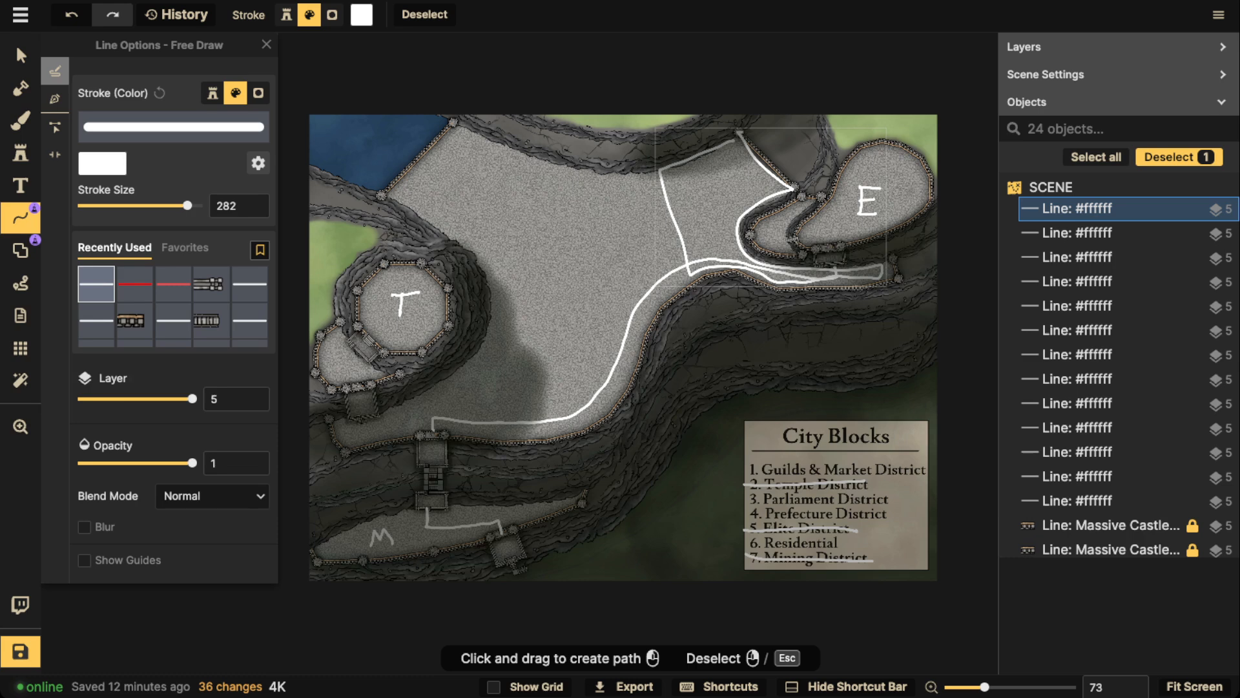
key(Escape)
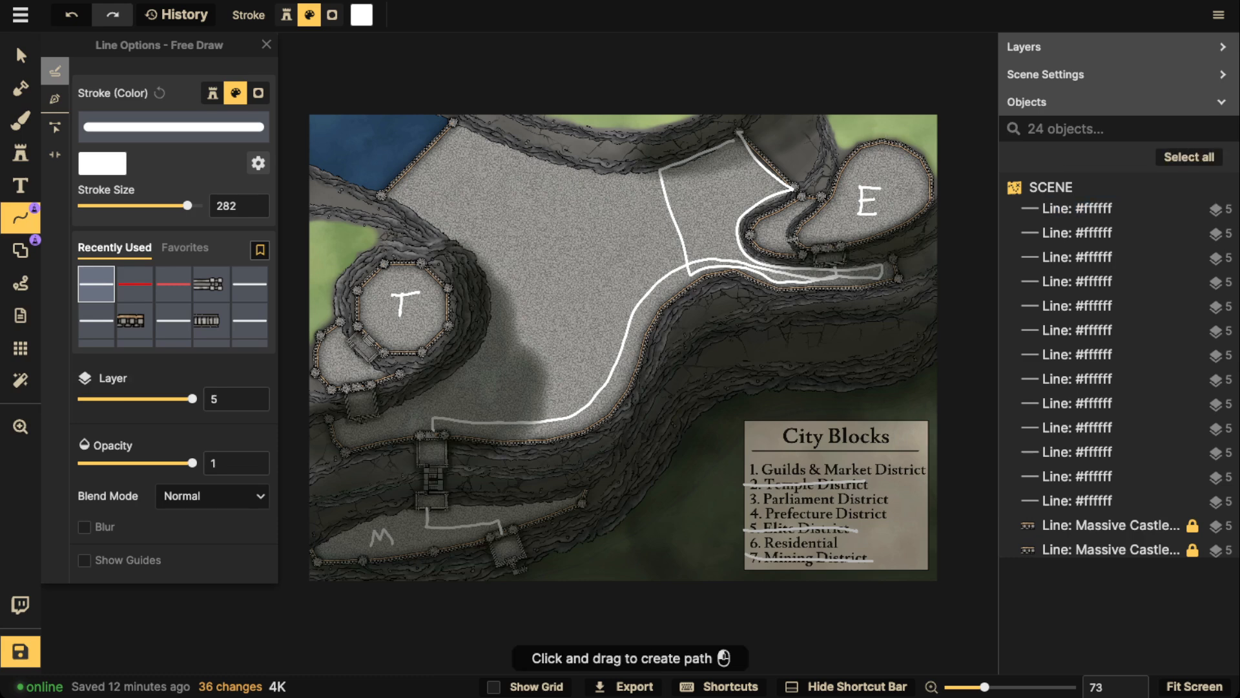
mouse_move(598, 171)
mouse_down()
mouse_move(601, 208)
mouse_move(667, 205)
mouse_move(661, 174)
mouse_move(599, 172)
mouse_up()
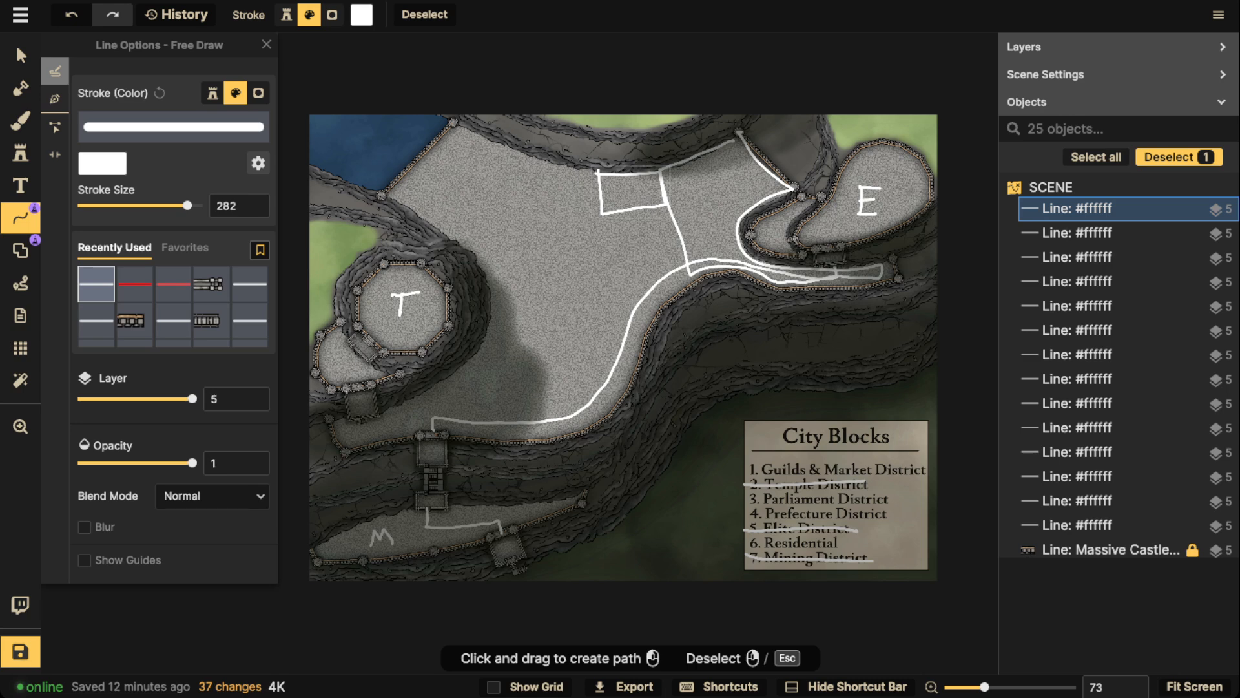
drag(740, 500, 914, 504)
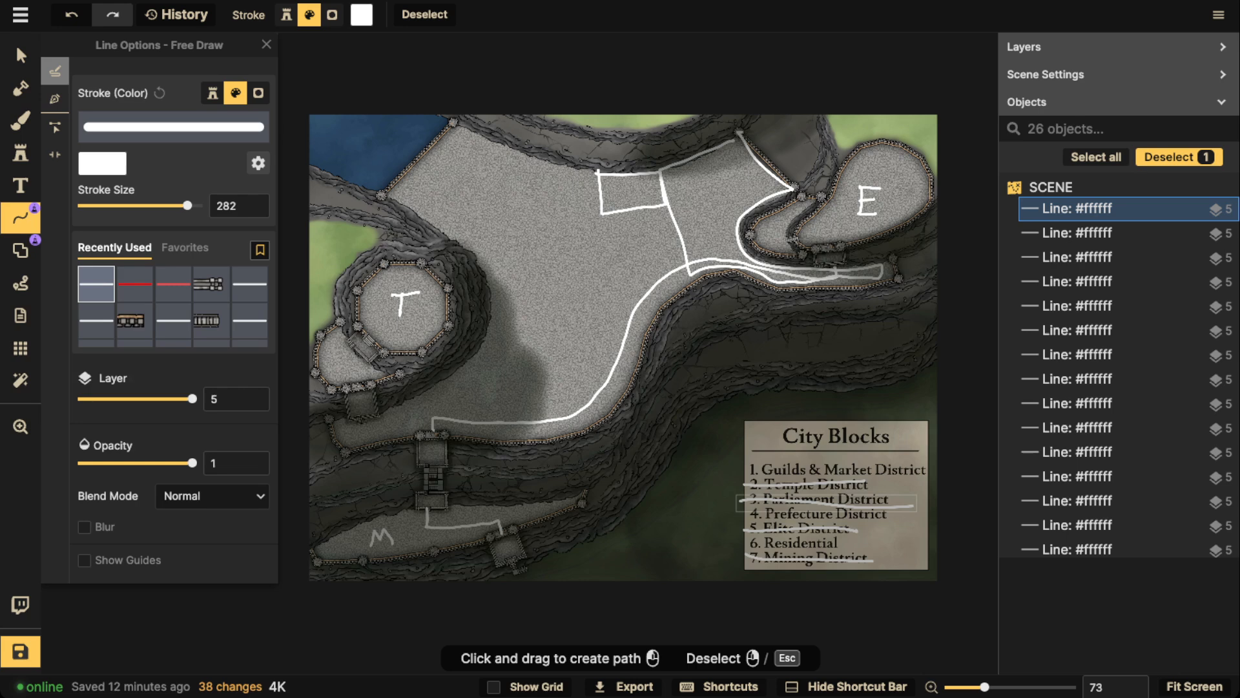
mouse_move(601, 212)
mouse_down()
mouse_move(501, 244)
mouse_move(507, 360)
mouse_move(646, 286)
mouse_move(663, 208)
mouse_up()
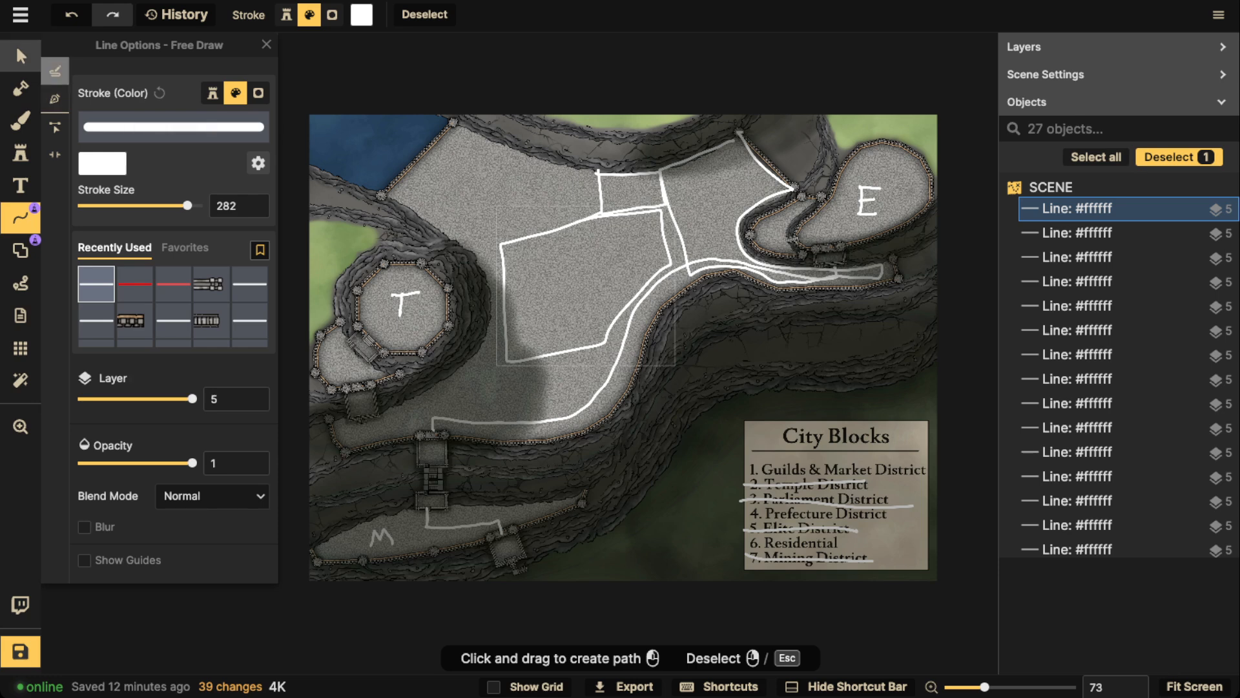
Delete the three white block outlines from the central plateau
click(20, 56)
key(Delete)
click(637, 208)
key(Delete)
click(678, 228)
key(Delete)
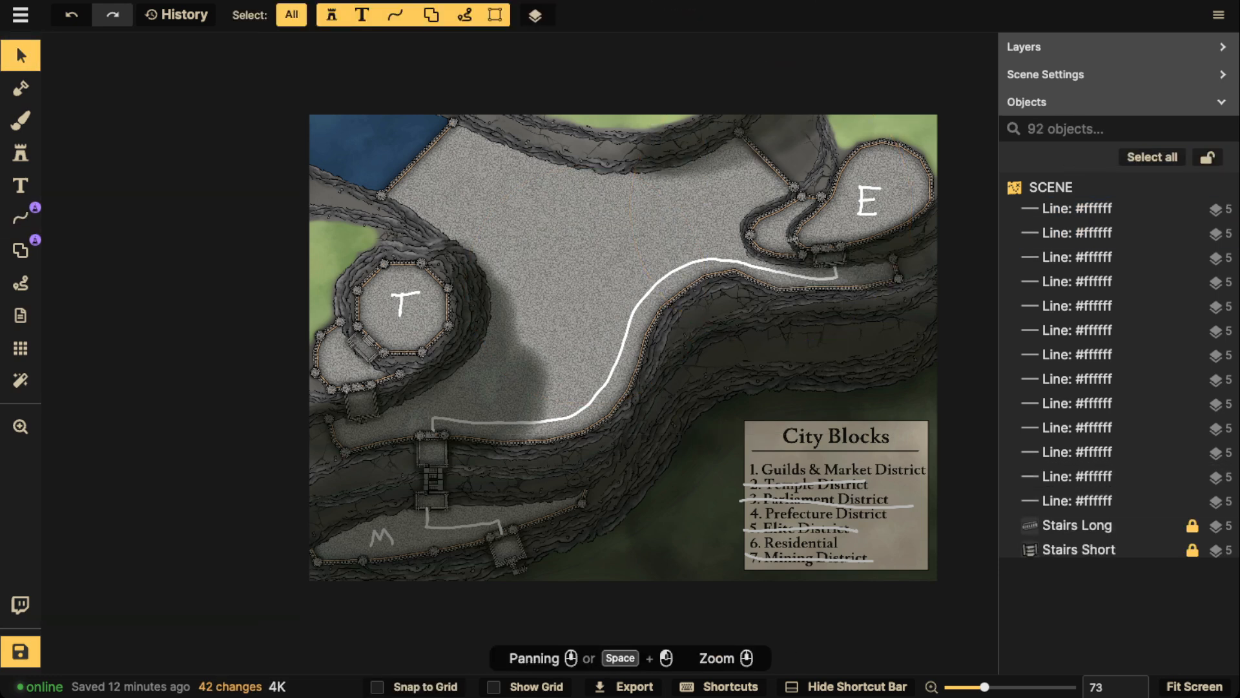
Delete all strokes of the letters M, T and E from the lower terrace, the octagonal fort and the upper-right terrace
click(20, 217)
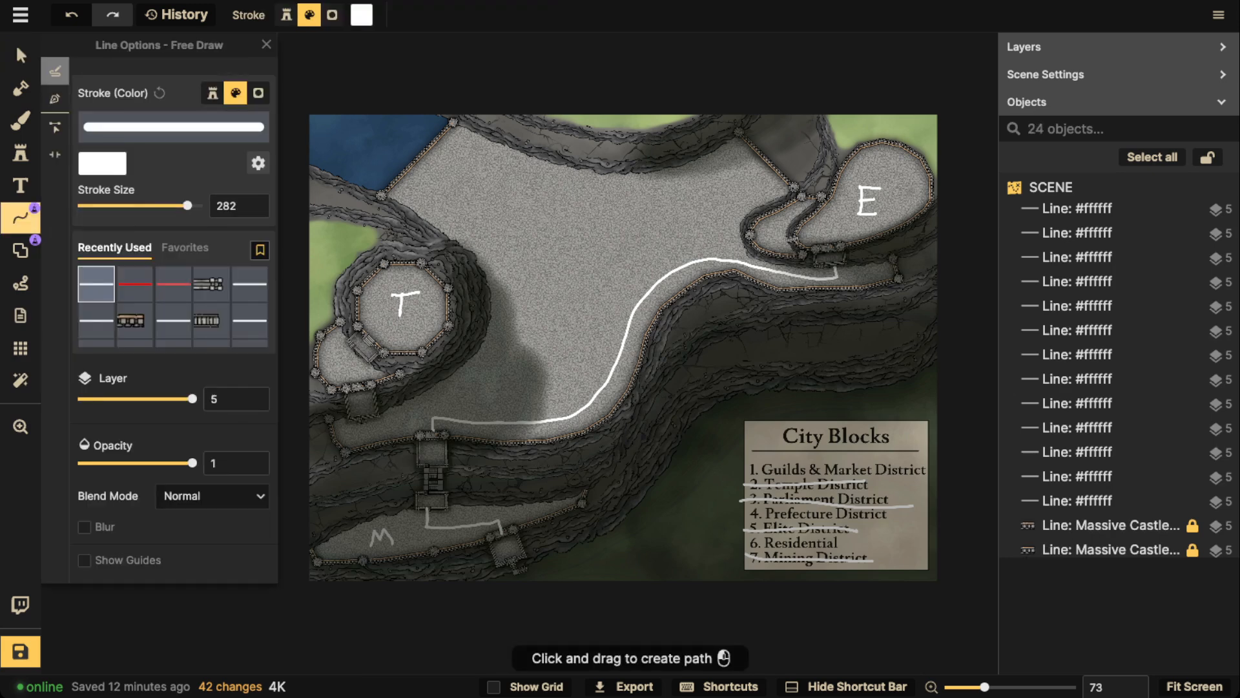
click(20, 56)
click(382, 537)
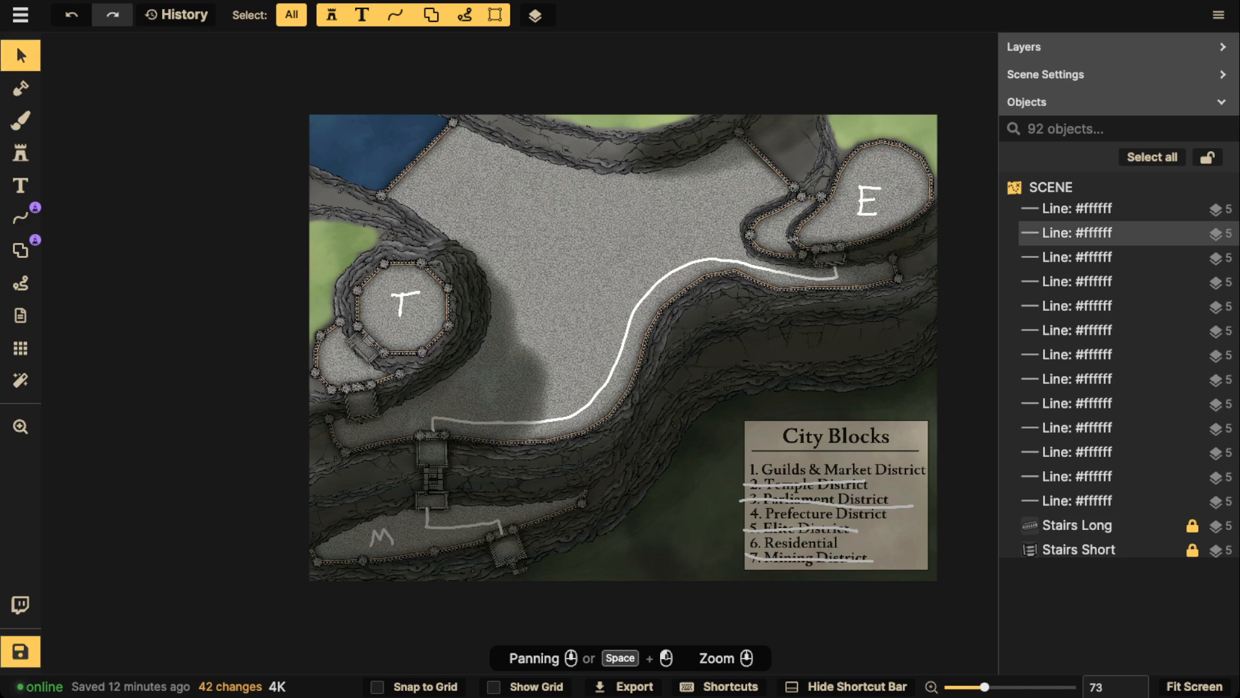
key(Delete)
click(401, 306)
key(Delete)
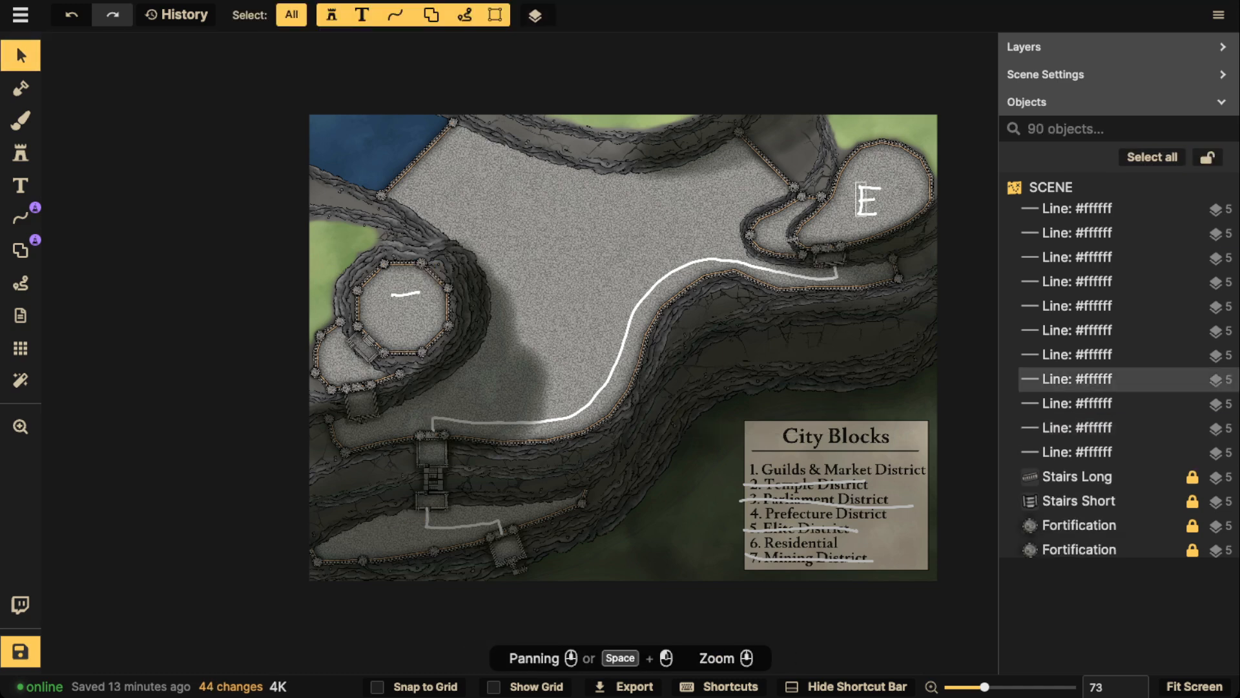
click(868, 201)
key(Delete)
click(871, 188)
key(Delete)
click(861, 197)
key(Delete)
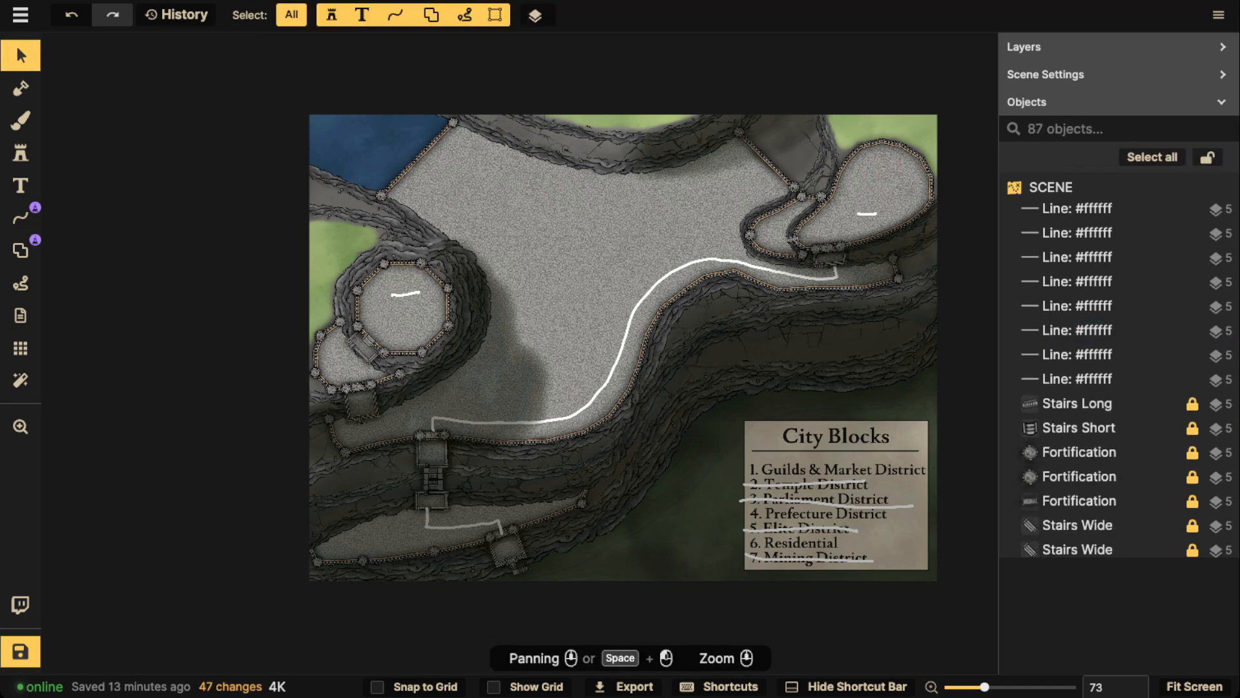
click(865, 212)
key(Delete)
click(405, 293)
key(Delete)
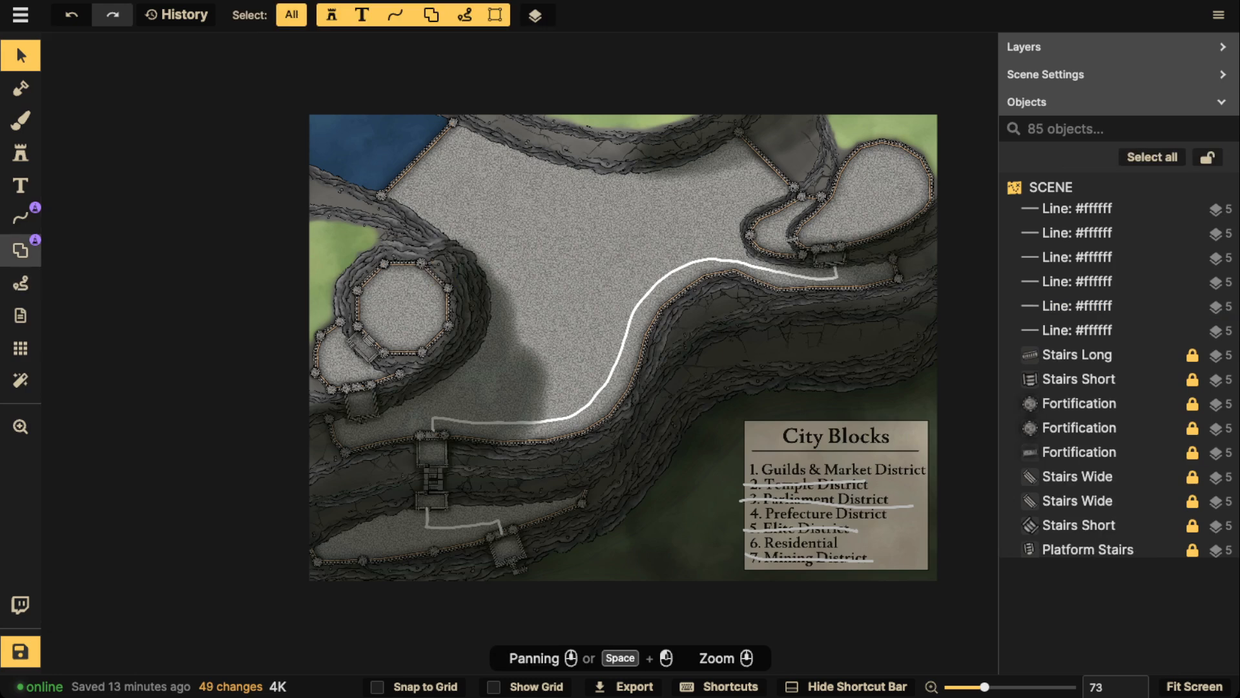
Extend the white free-draw road on the lower gate terrace toward both its left and right ends
click(20, 218)
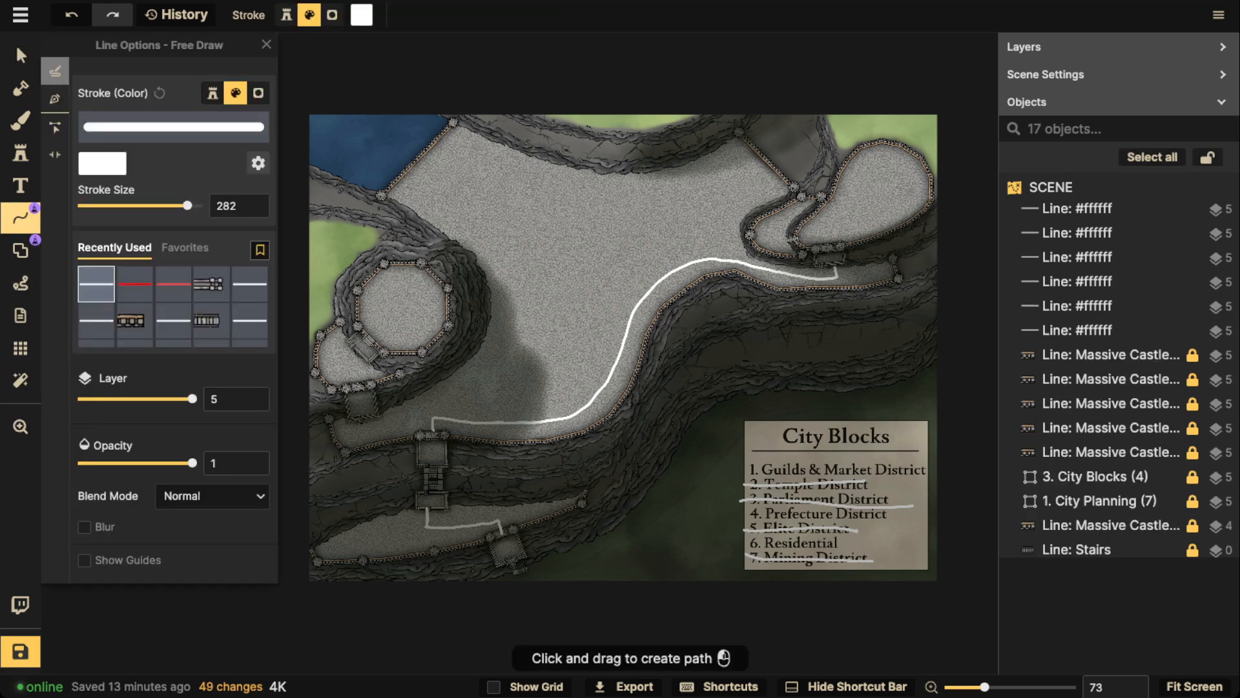
drag(426, 524, 330, 549)
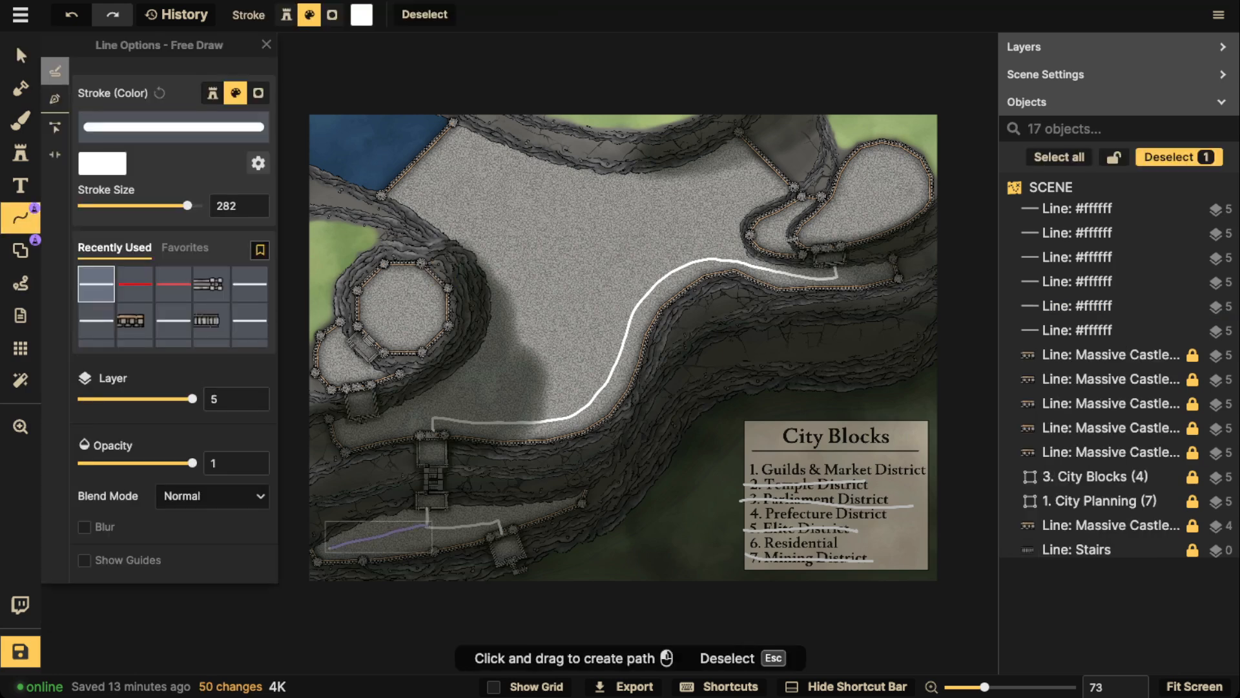
key(Escape)
drag(500, 520, 557, 507)
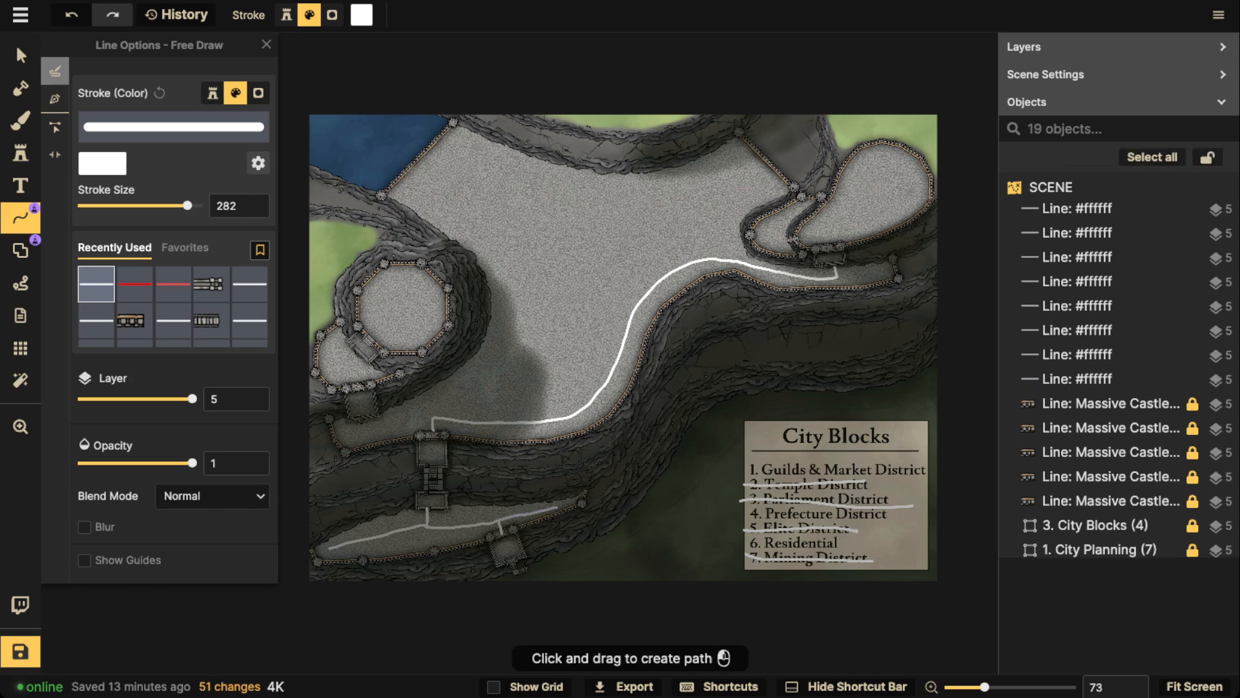
Extend the main road from the central stairs to the plateau's lower-left end and draw a road across the fort's small lower terrace
drag(436, 418, 360, 428)
key(Escape)
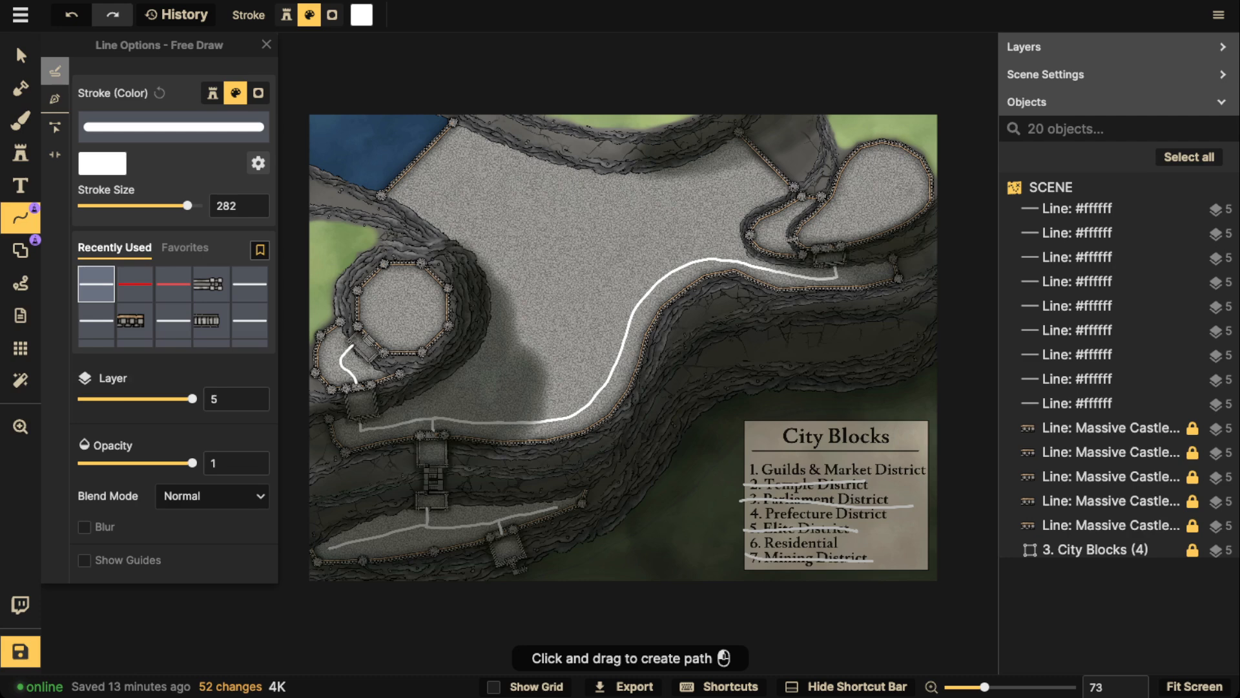
drag(352, 347, 354, 345)
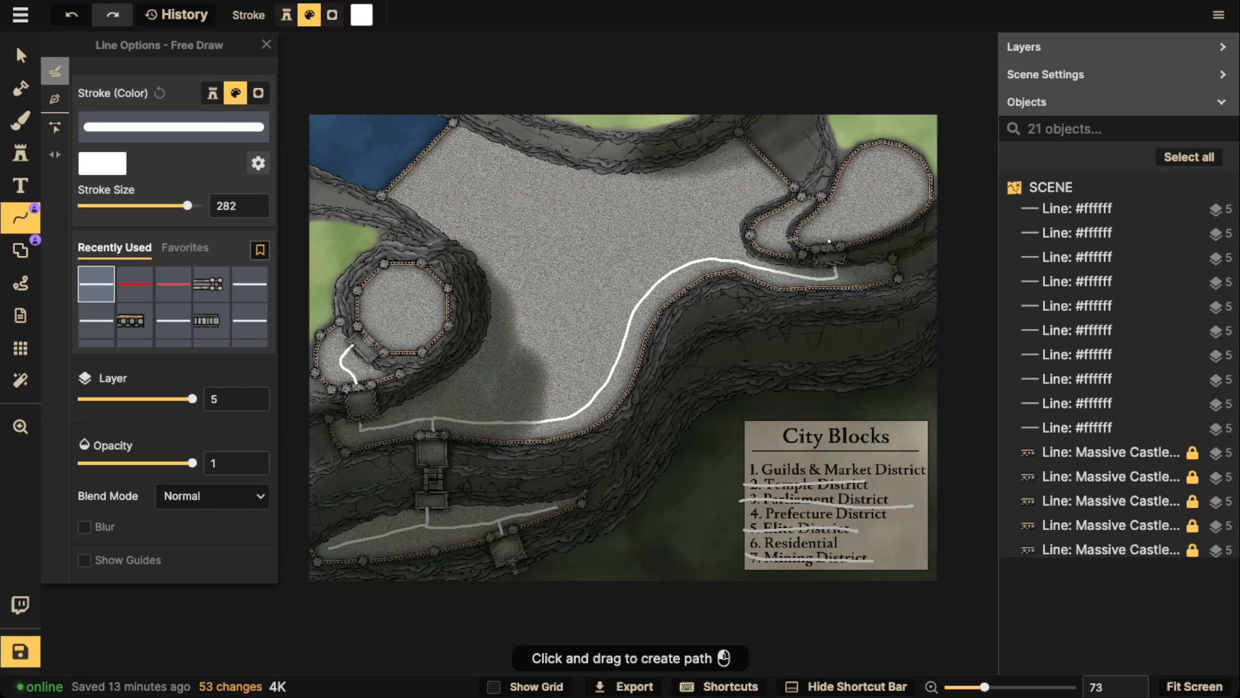
Draw a white road from the upper-right stairs diagonally through the rounded terrace, with a short branch to its lower-left side
drag(829, 242, 911, 162)
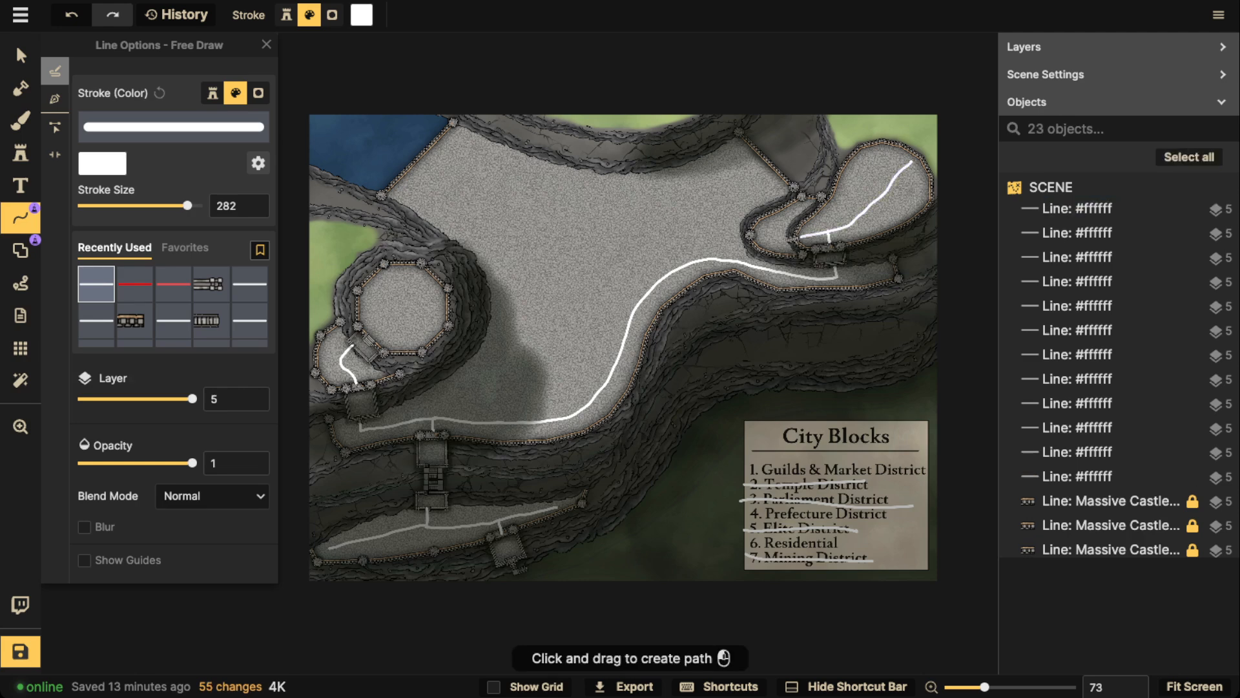
Undo the diagonal road on the rounded upper-right terrace and draw a closed teardrop-shaped loop road there instead
key(ctrl+z)
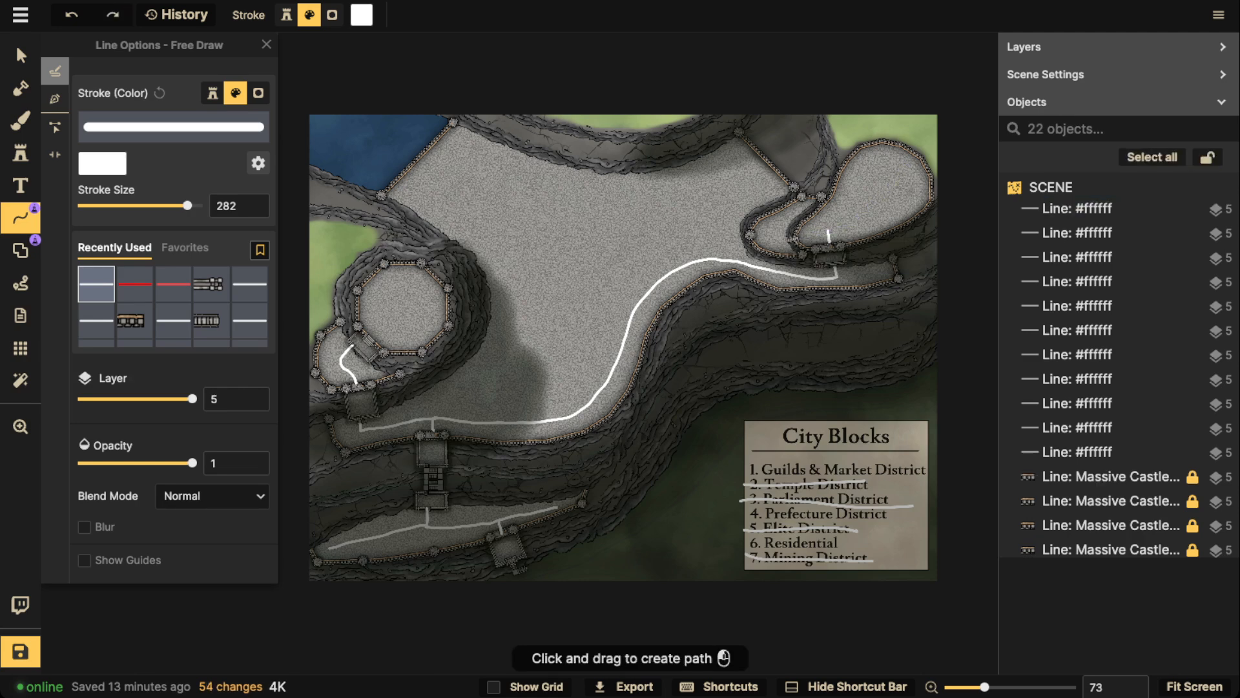
mouse_move(874, 155)
mouse_down()
mouse_move(819, 228)
mouse_move(872, 224)
mouse_move(908, 202)
mouse_move(915, 188)
mouse_move(870, 159)
mouse_up()
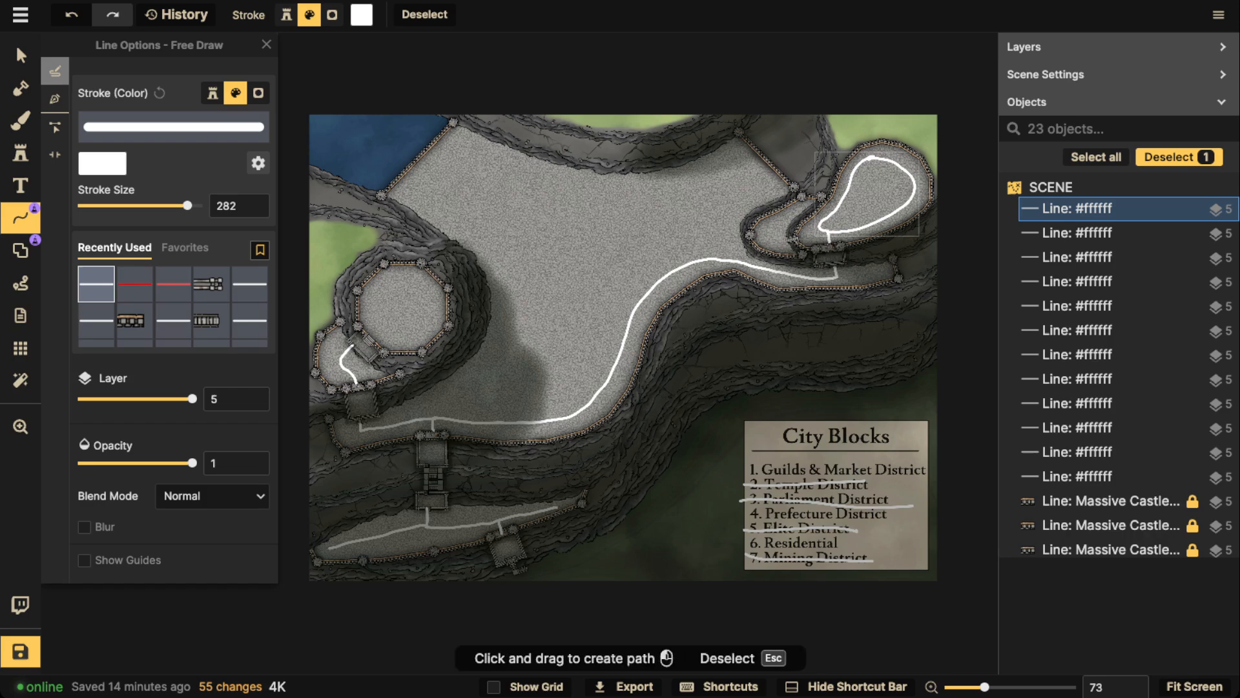
scroll(872, 211, up, 2)
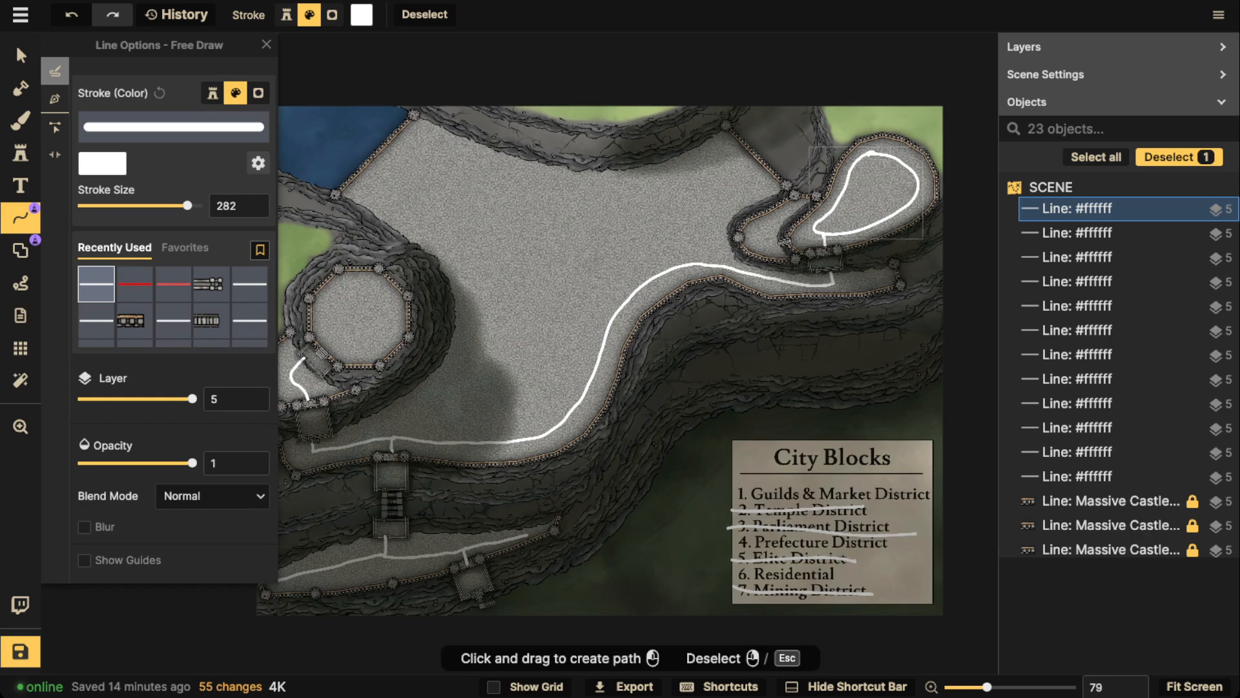
key(Escape)
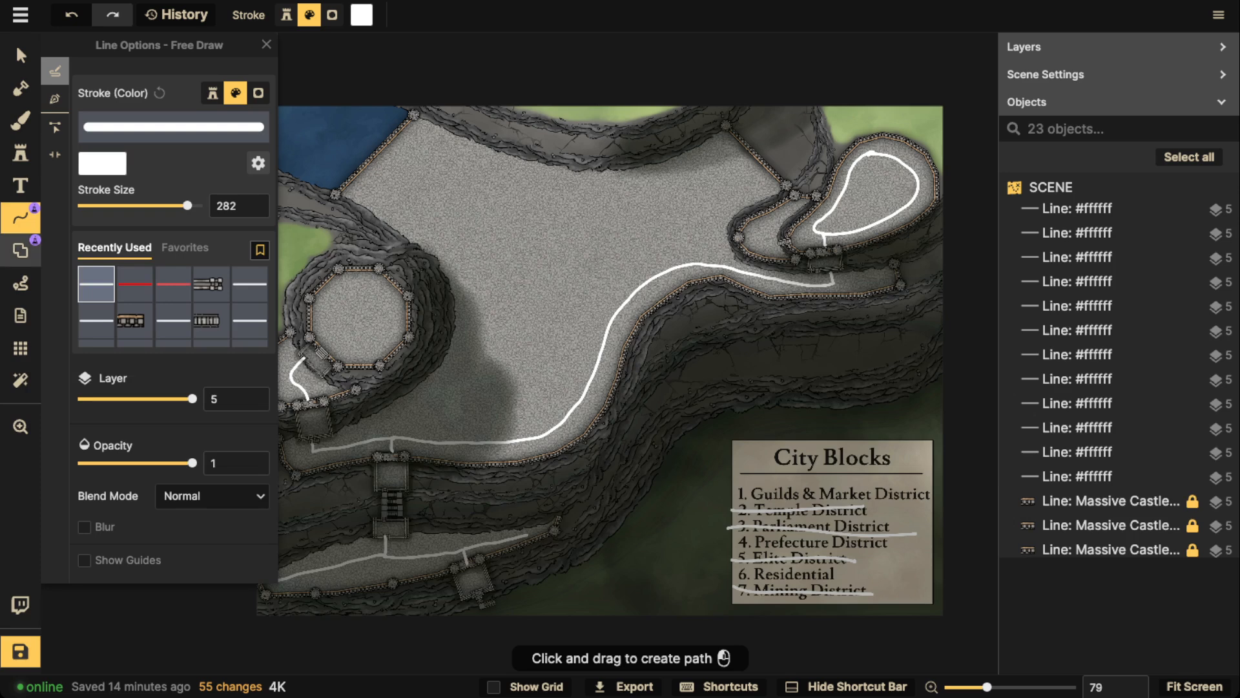
key(Escape)
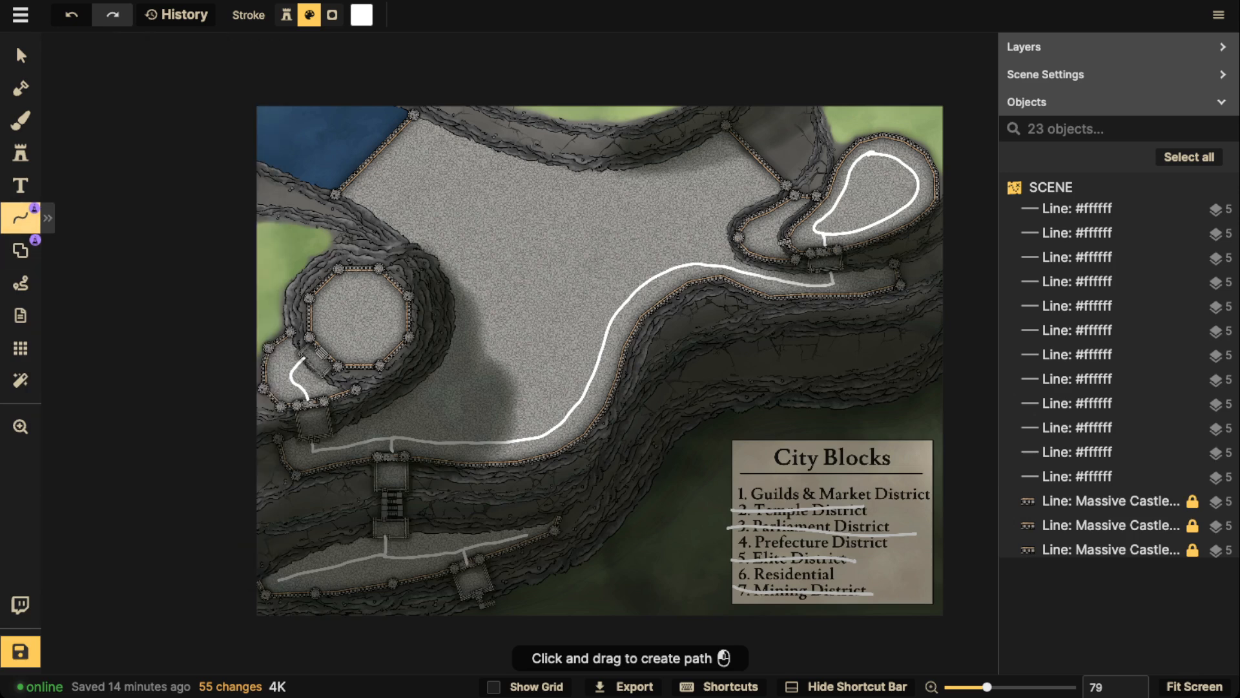
Link the teardrop loop to the small terrace on its left and draw a curved white road inside that terrace
mouse_move(814, 231)
mouse_down()
mouse_move(752, 238)
mouse_move(786, 208)
mouse_move(759, 231)
mouse_move(770, 250)
mouse_move(789, 238)
mouse_move(761, 243)
mouse_up()
key(Escape)
key(ctrl+z)
key(Escape)
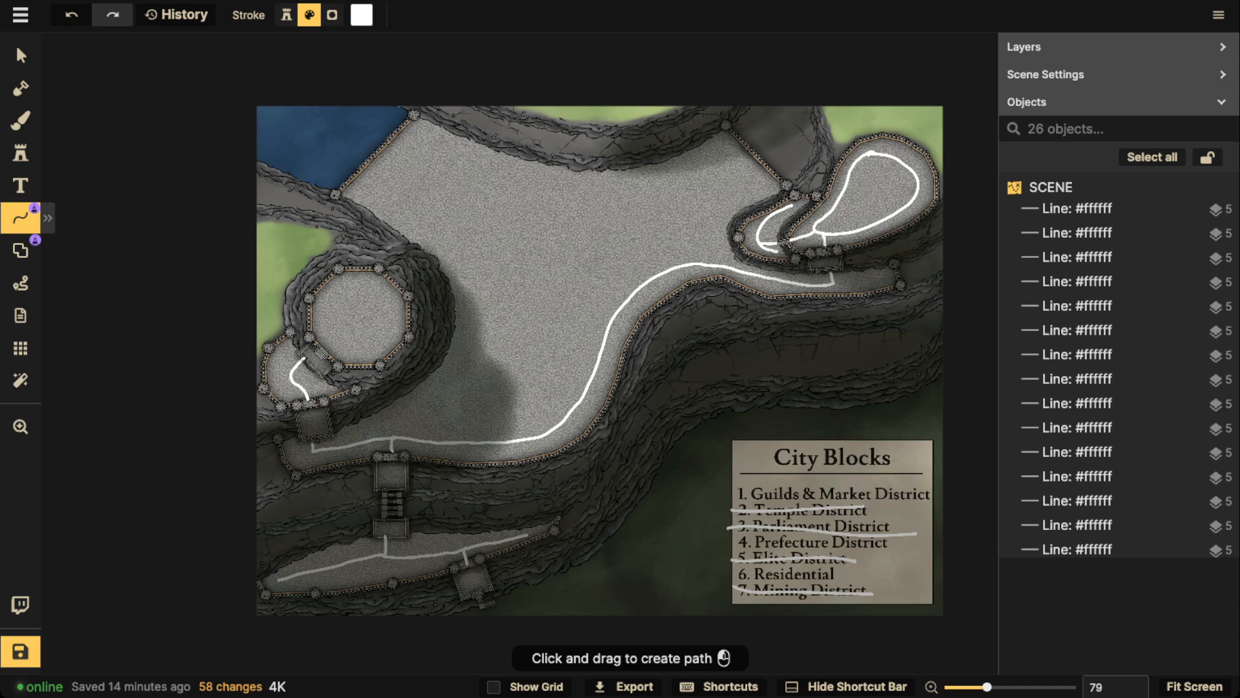
Complete the plateau's perimeter road along its left, upper and right edges, and extend the road below the upper-right stairs to the ledge's right end
mouse_move(392, 437)
mouse_down()
mouse_move(463, 331)
mouse_move(445, 257)
mouse_move(353, 193)
mouse_move(417, 130)
mouse_up()
key(Escape)
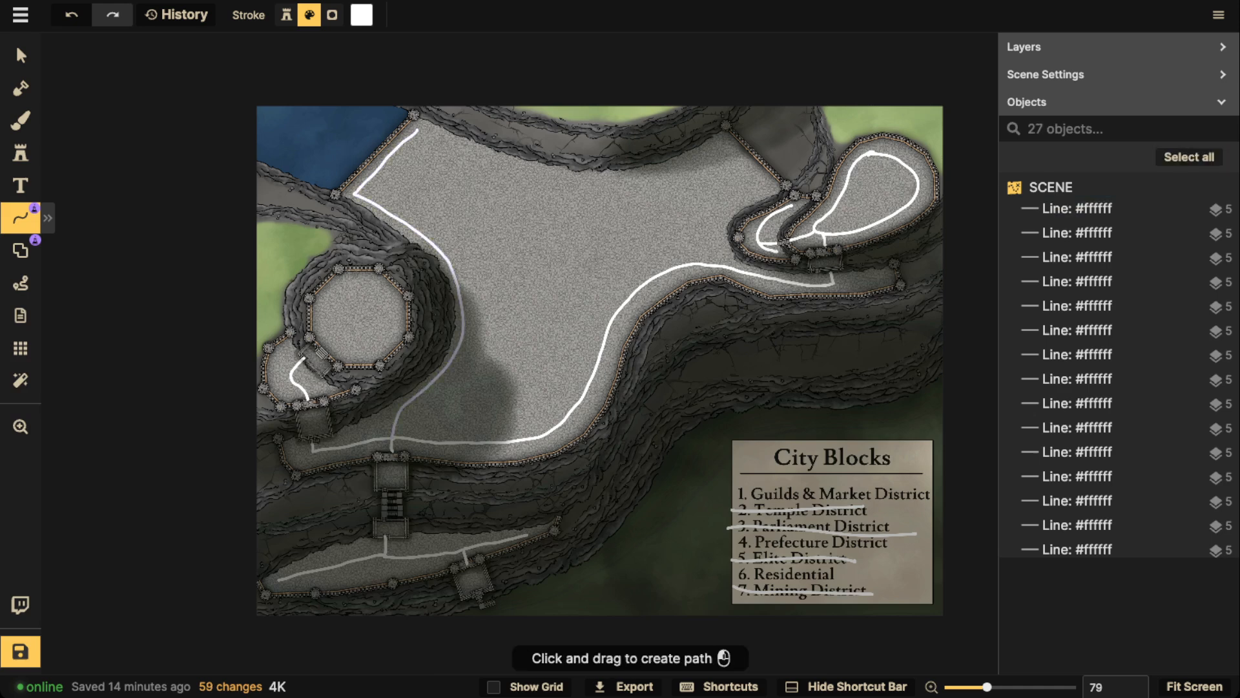
mouse_move(723, 268)
mouse_down()
mouse_move(723, 215)
mouse_move(776, 188)
mouse_move(727, 138)
mouse_move(659, 169)
mouse_move(596, 179)
mouse_move(528, 173)
mouse_move(417, 129)
mouse_up()
key(Escape)
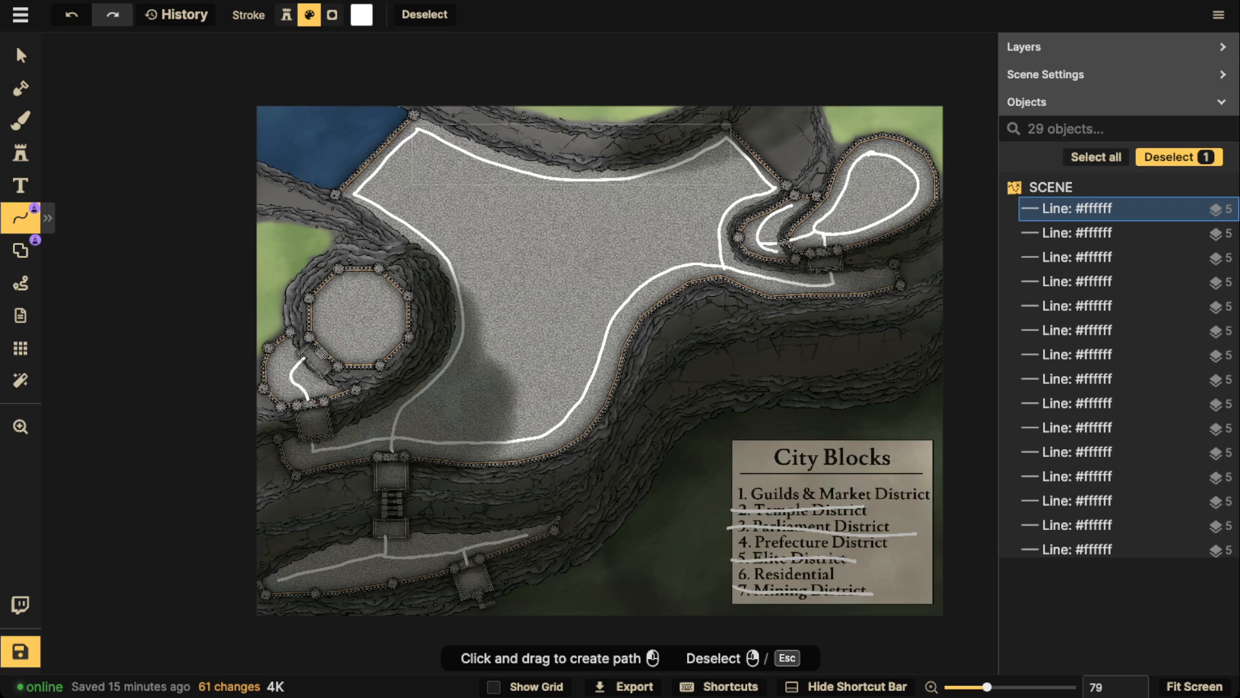
drag(831, 281, 890, 280)
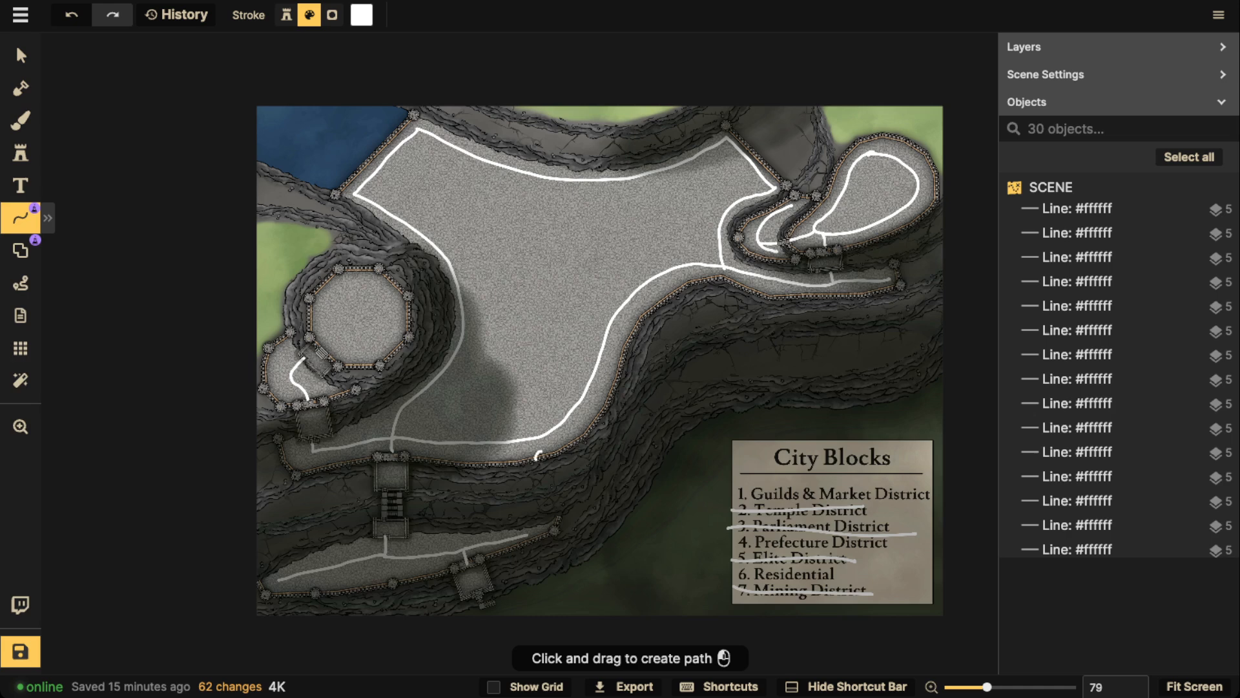
Mark points along the plateau's lower-right wall with small circles and undo the marks
click(541, 456)
drag(623, 373, 614, 370)
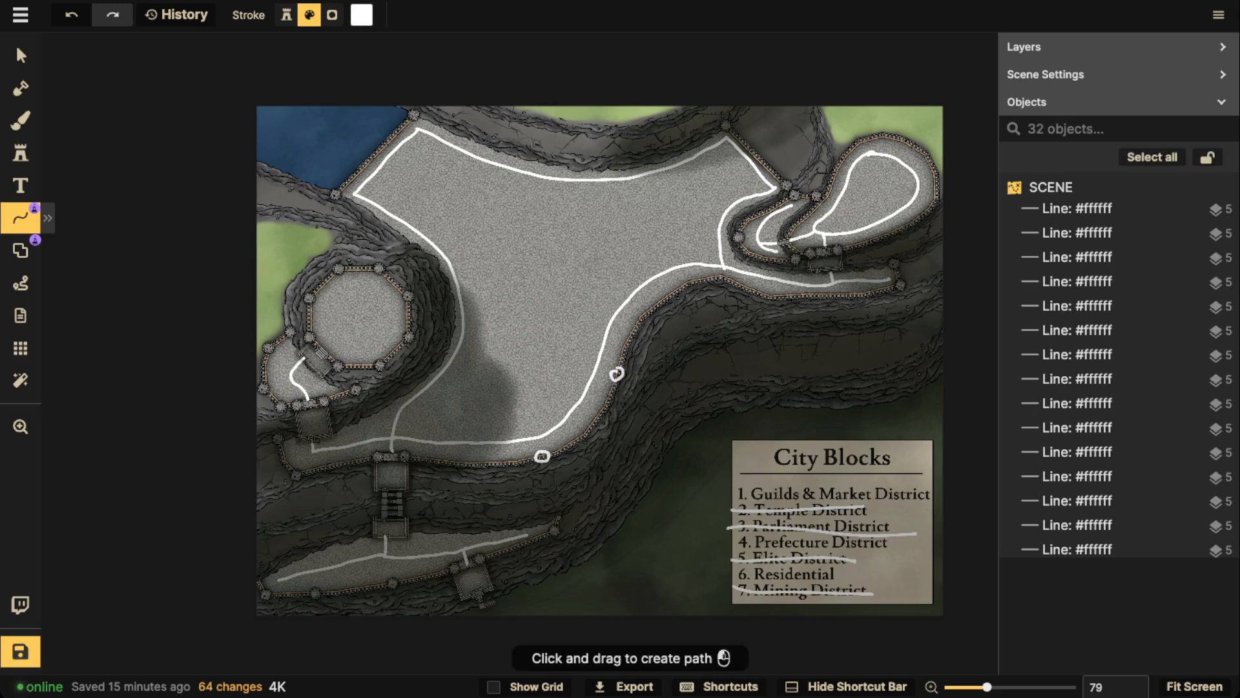
mouse_move(674, 288)
mouse_down()
mouse_move(685, 291)
mouse_move(674, 287)
mouse_up()
key(ctrl+z)
key(ctrl+z)
key(ctrl+z)
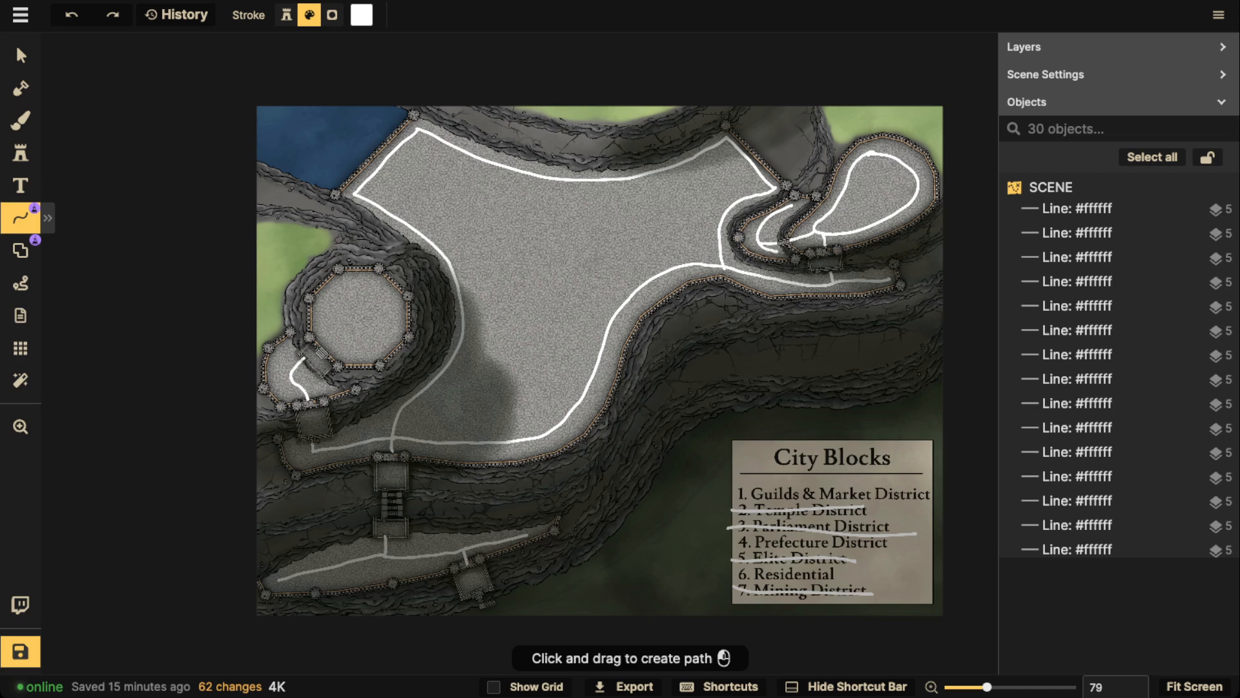
Try sectioning off the plateau's upper-left corner with a straight road and an oval mark, and undo these lines
drag(466, 151, 398, 215)
mouse_move(410, 148)
mouse_down()
mouse_move(377, 190)
mouse_move(412, 147)
mouse_up()
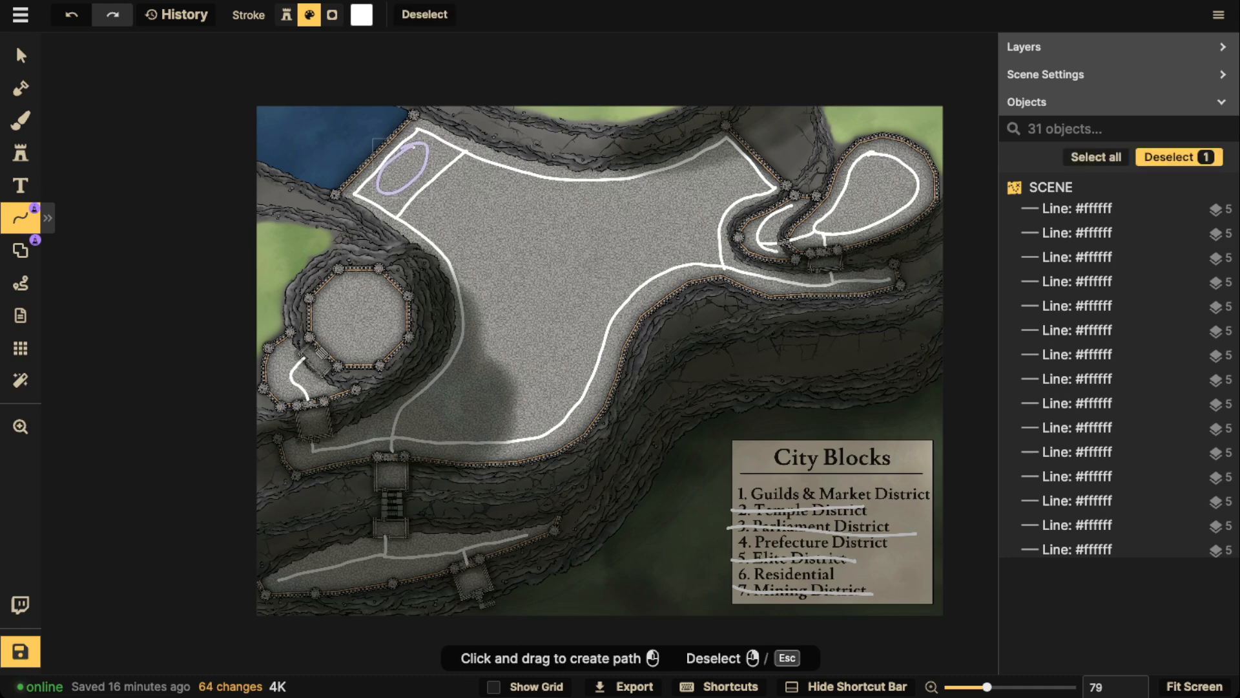
key(ctrl+z)
mouse_move(517, 191)
mouse_down()
mouse_move(469, 359)
mouse_move(640, 222)
mouse_move(497, 208)
mouse_up()
key(ctrl+z)
key(ctrl+z)
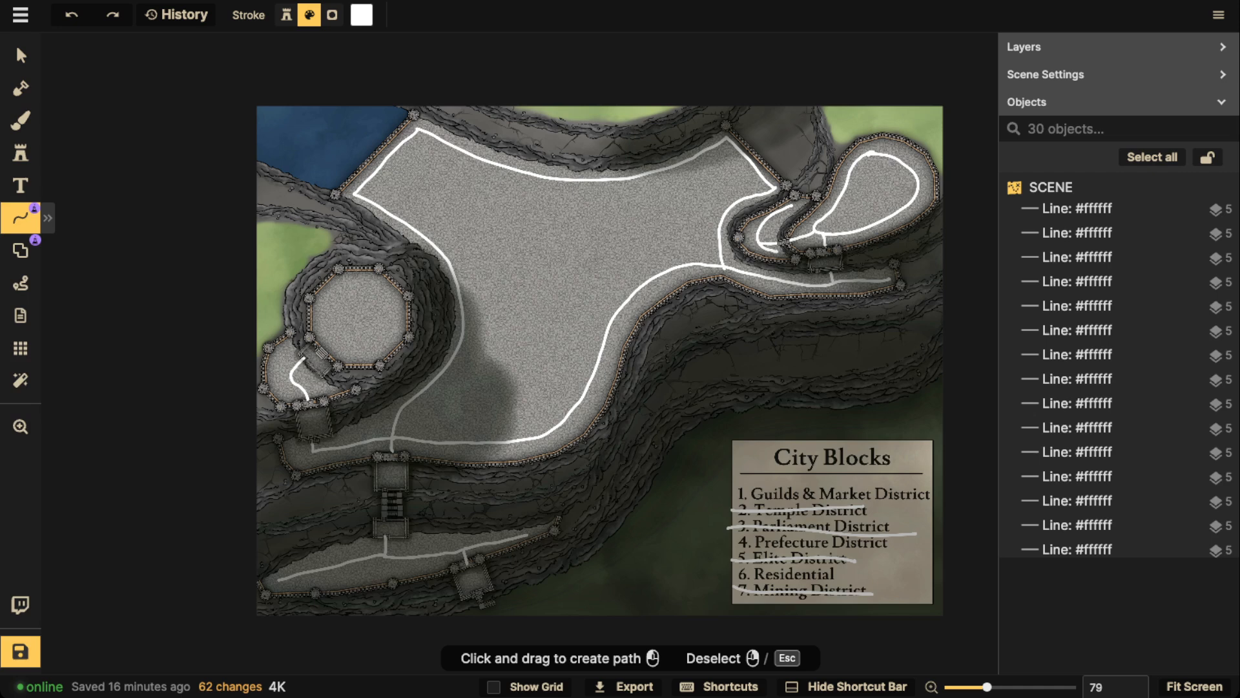
drag(414, 226, 474, 158)
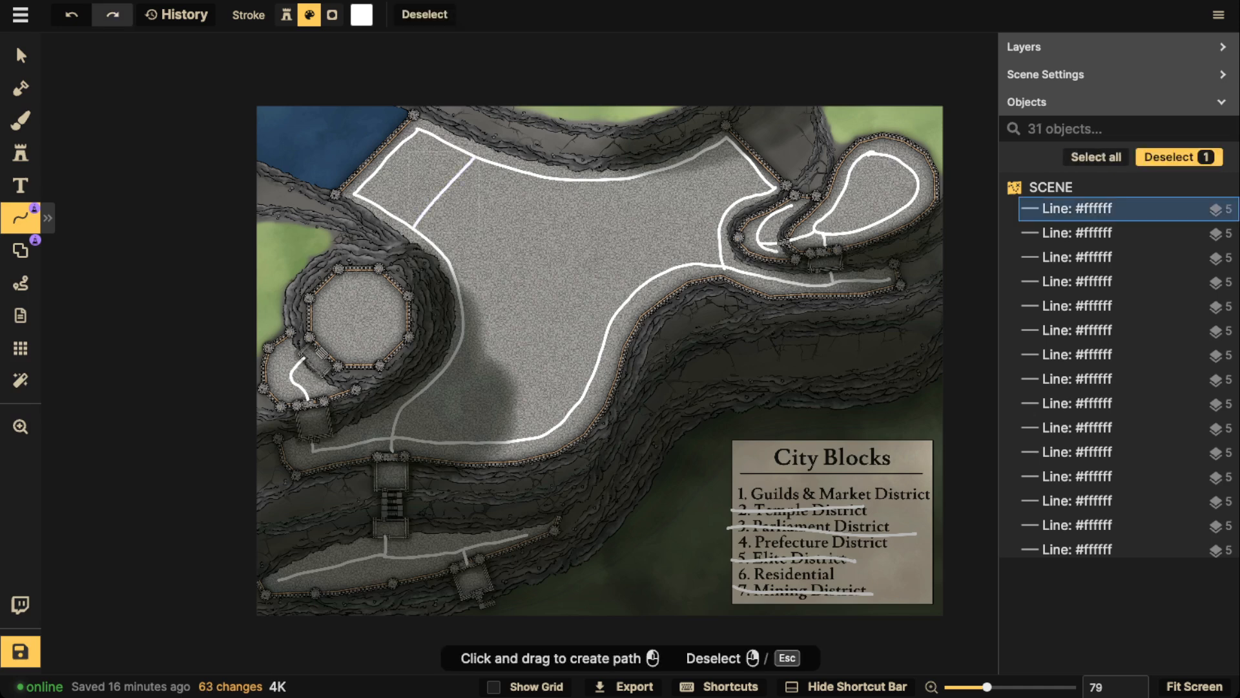
key(ctrl+z)
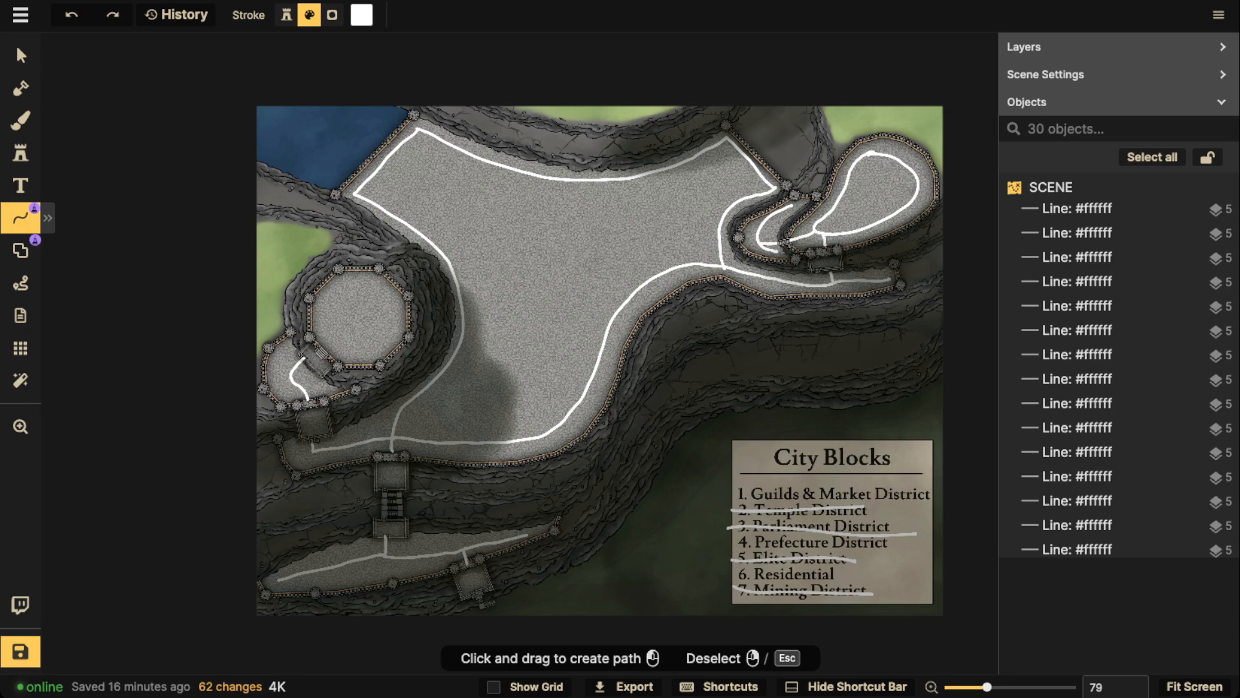
Draw a curved shortcut joining the main road to the road around the small upper-right terrace, forming a triangular junction
scroll(852, 222, up, 8)
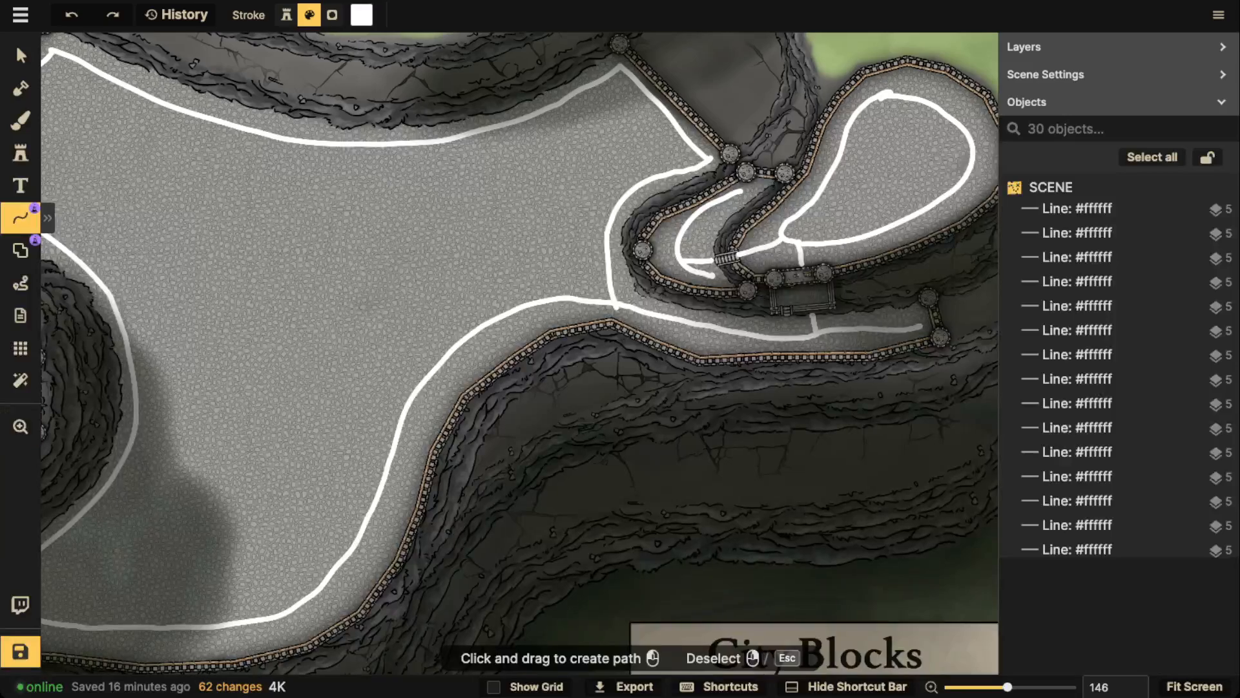
drag(552, 300, 606, 230)
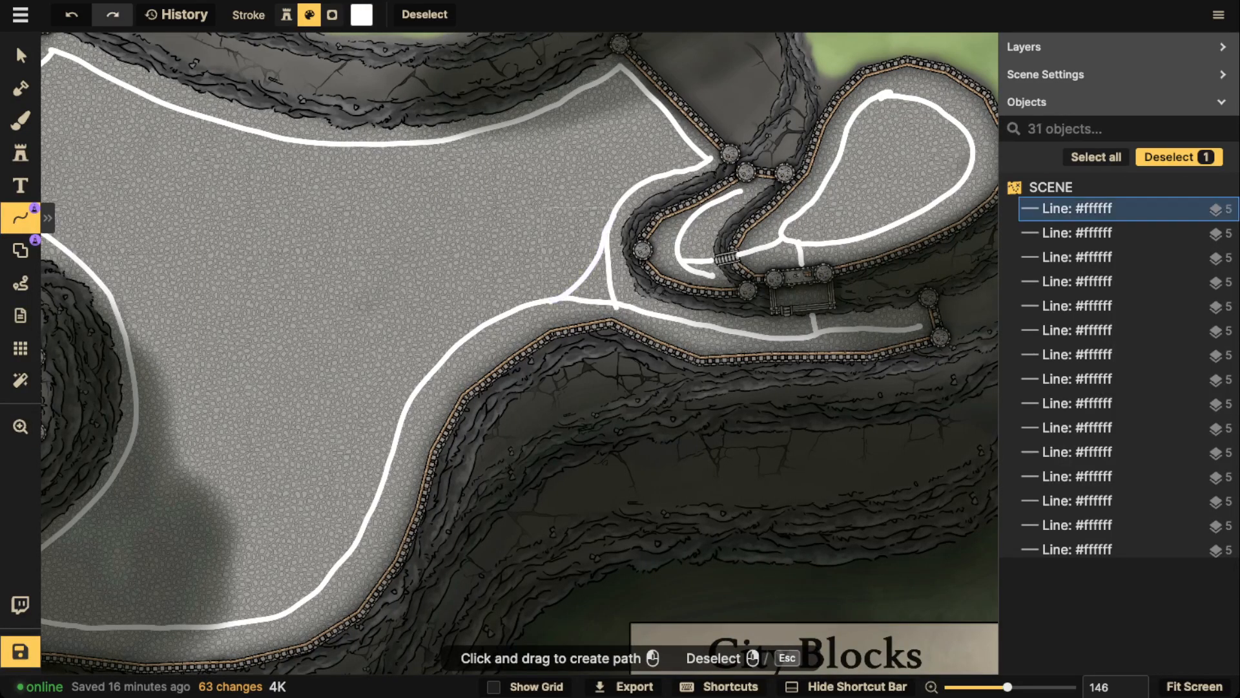
key(Escape)
Try a diagonal road across the plateau's lower-left part between the left and lower perimeter roads, and undo it
scroll(633, 184, down, 4)
drag(633, 184, 793, 172)
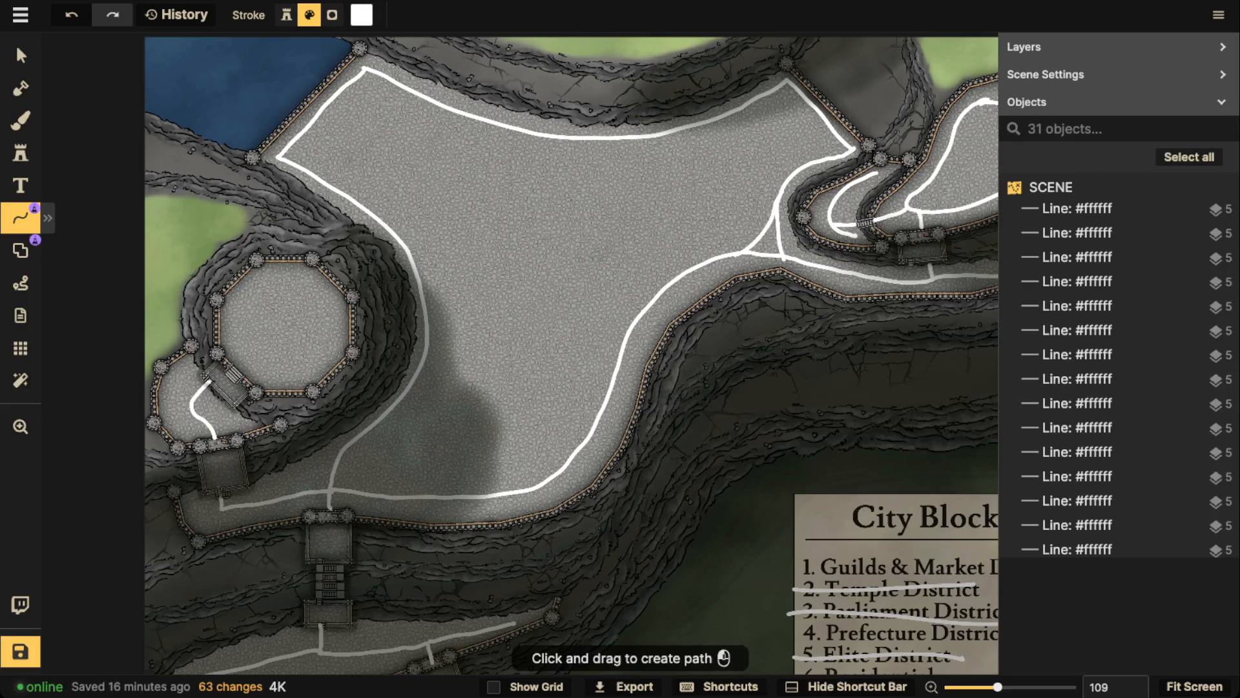
drag(385, 413, 457, 494)
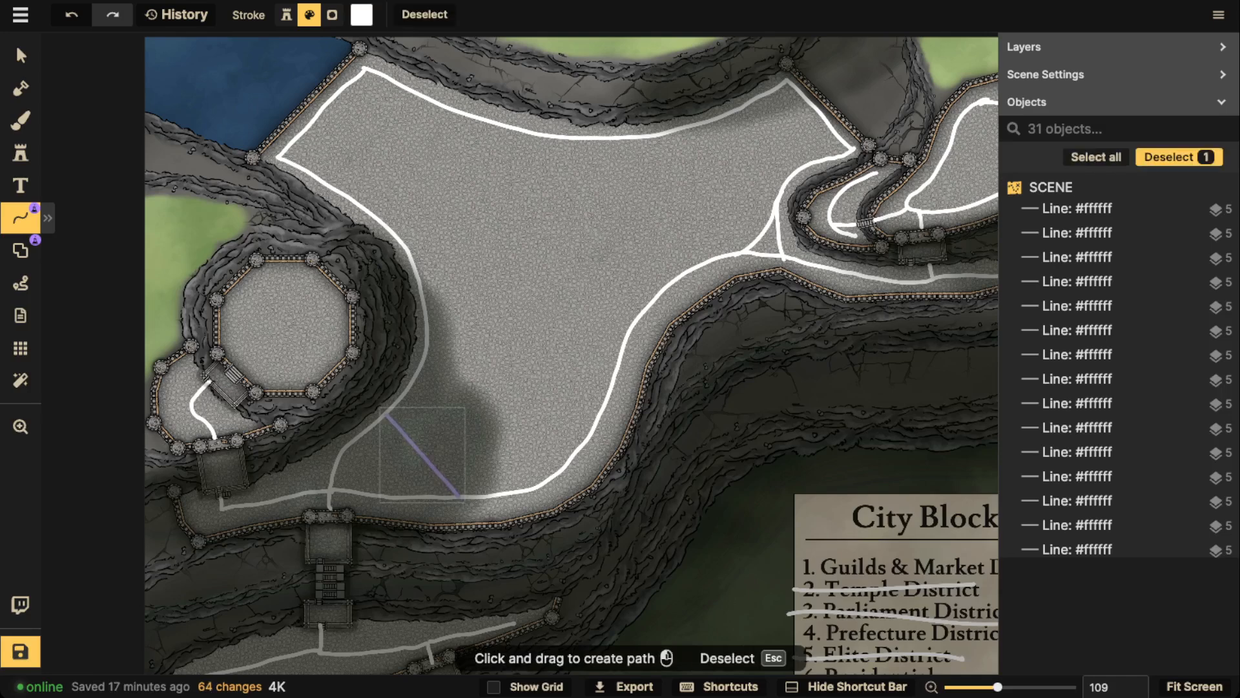
key(Escape)
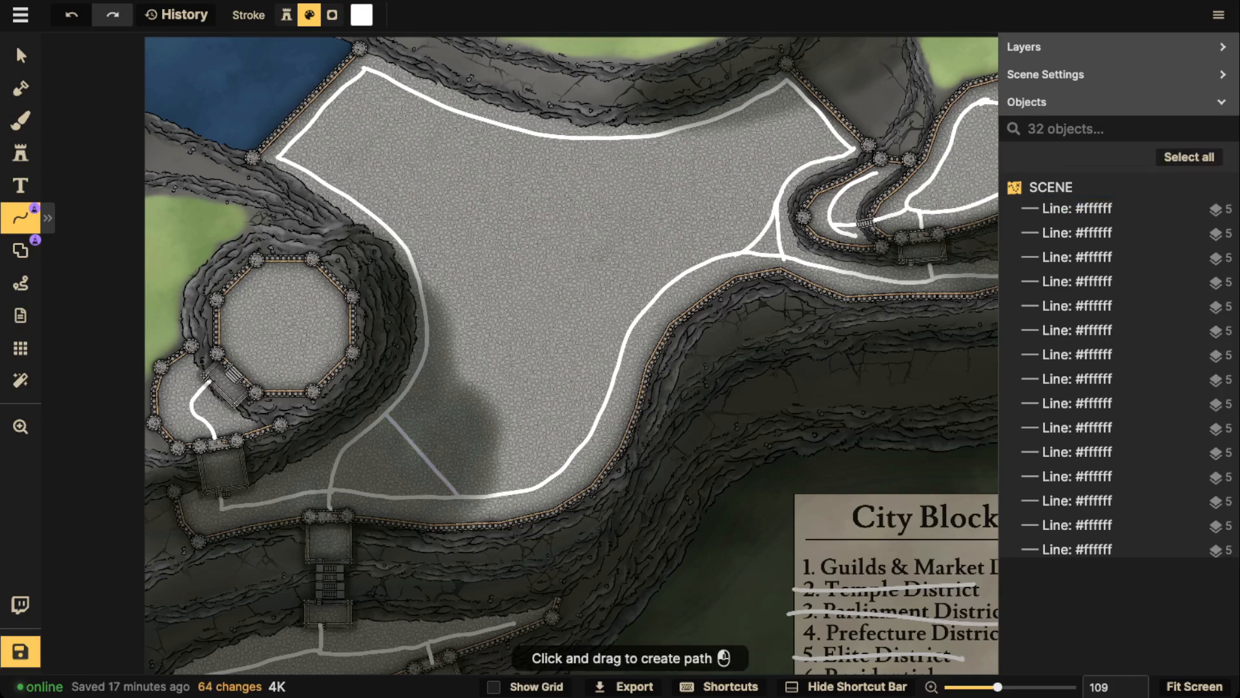
key(ctrl+z)
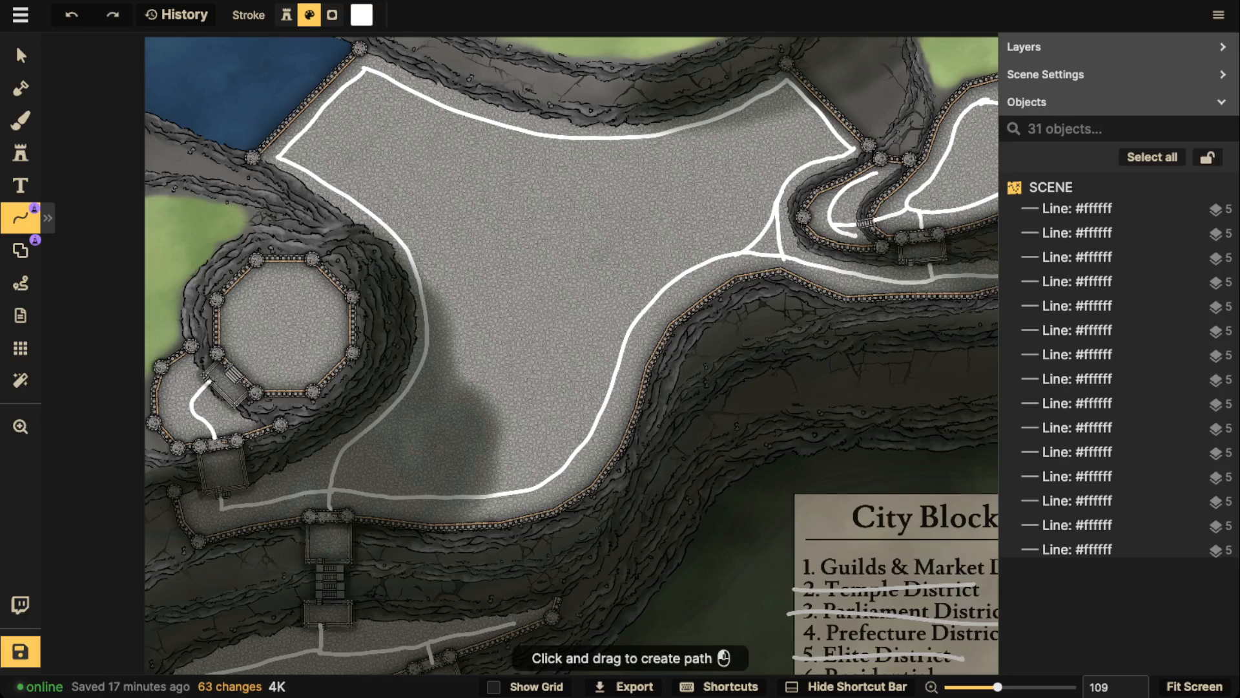
Fit the whole map in view and save it
scroll(555, 206, down, 2)
key(space)
drag(555, 206, 539, 221)
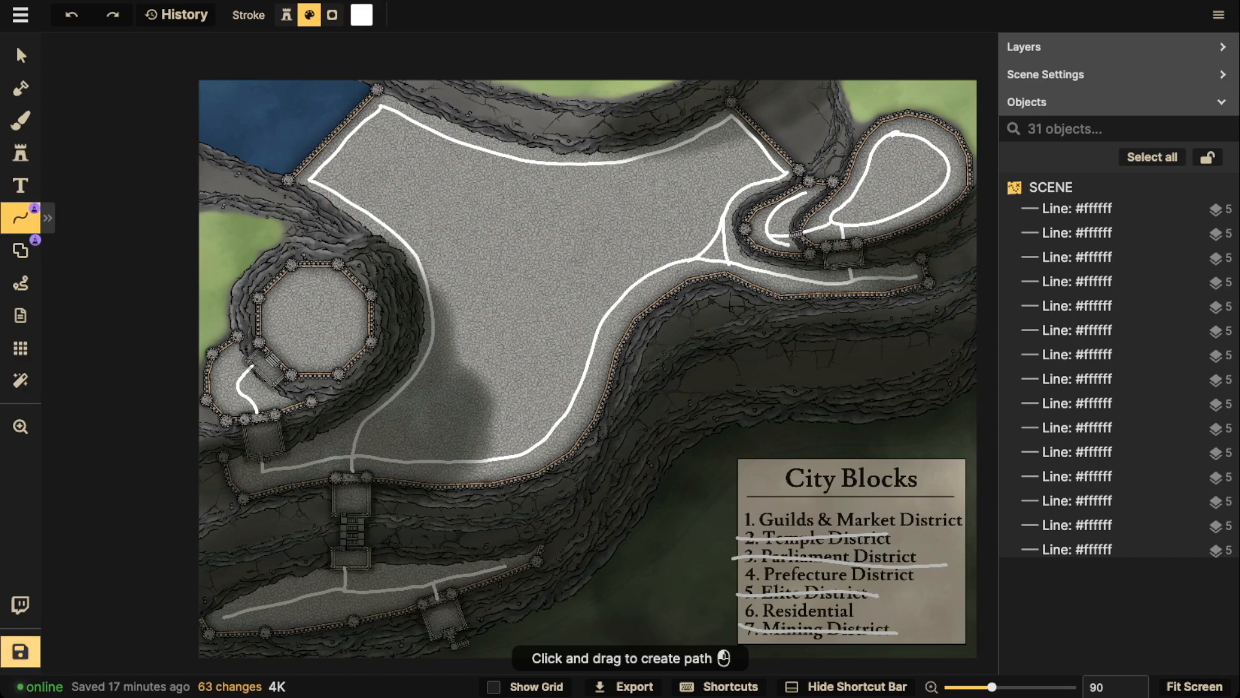
key(ctrl+s)
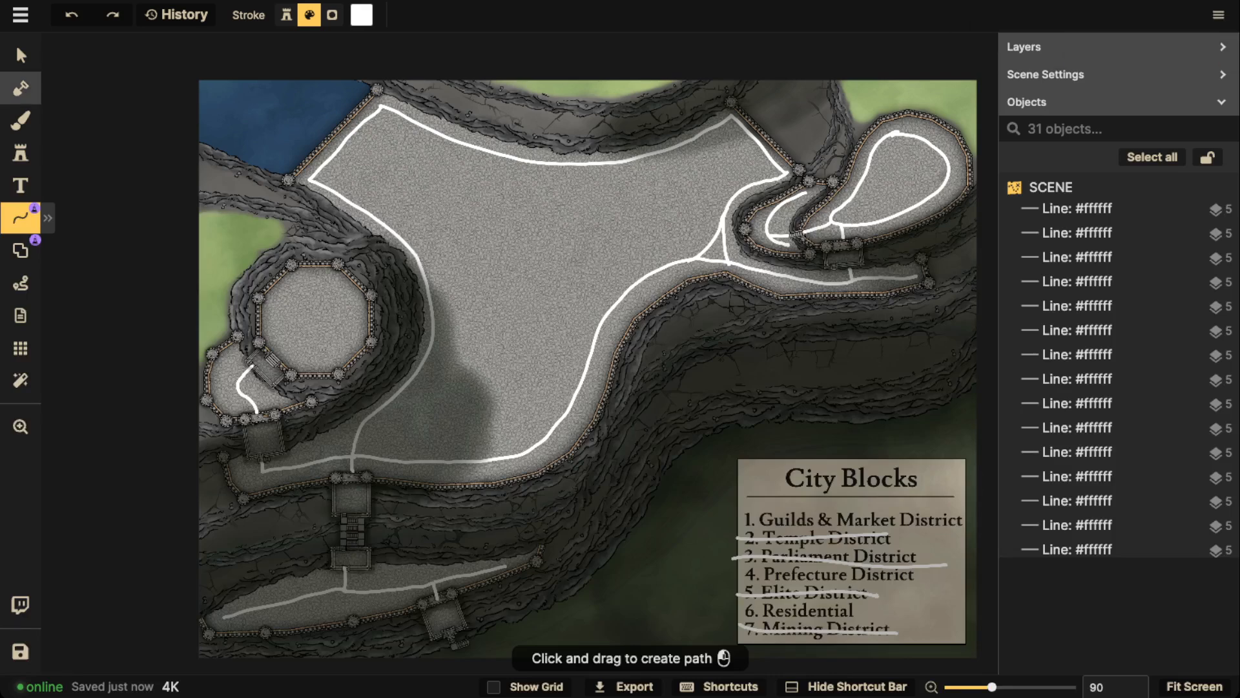
Outline a rounded area in the plateau's upper-right arm with a free-draw line and delete it
click(20, 55)
scroll(559, 258, down, 1)
drag(559, 258, 548, 246)
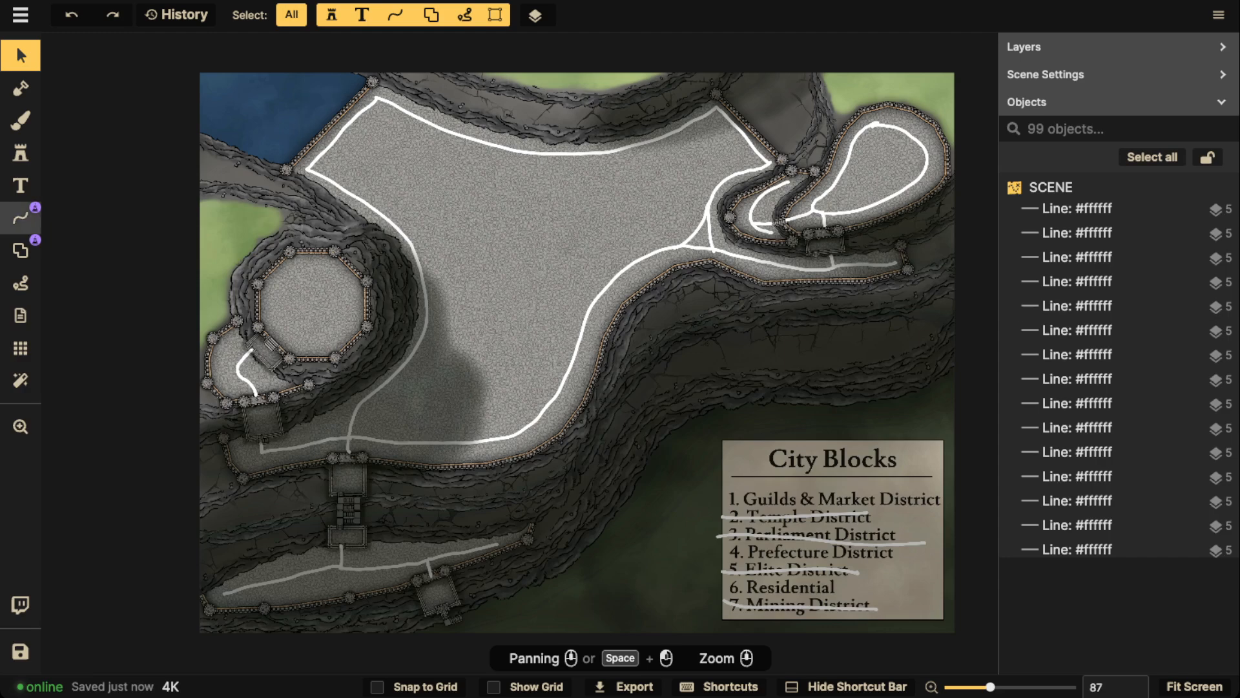
click(21, 218)
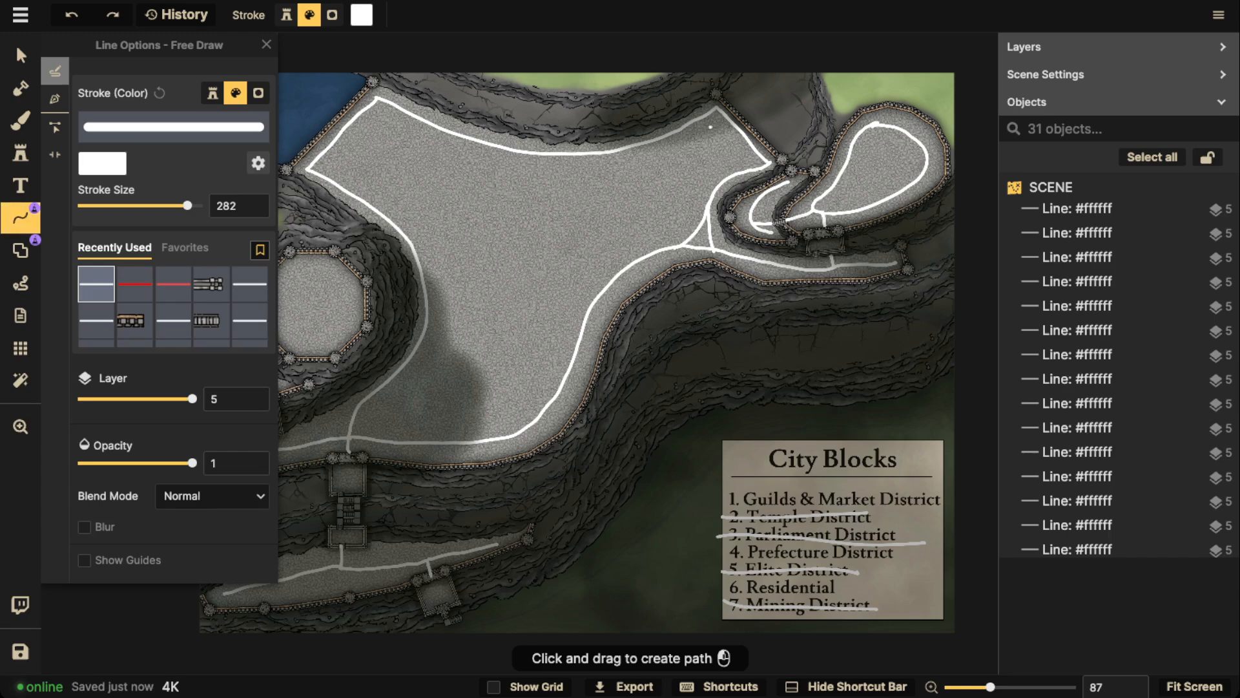
mouse_move(711, 127)
mouse_down()
mouse_move(624, 166)
mouse_move(621, 204)
mouse_move(664, 230)
mouse_move(730, 163)
mouse_move(733, 129)
mouse_up()
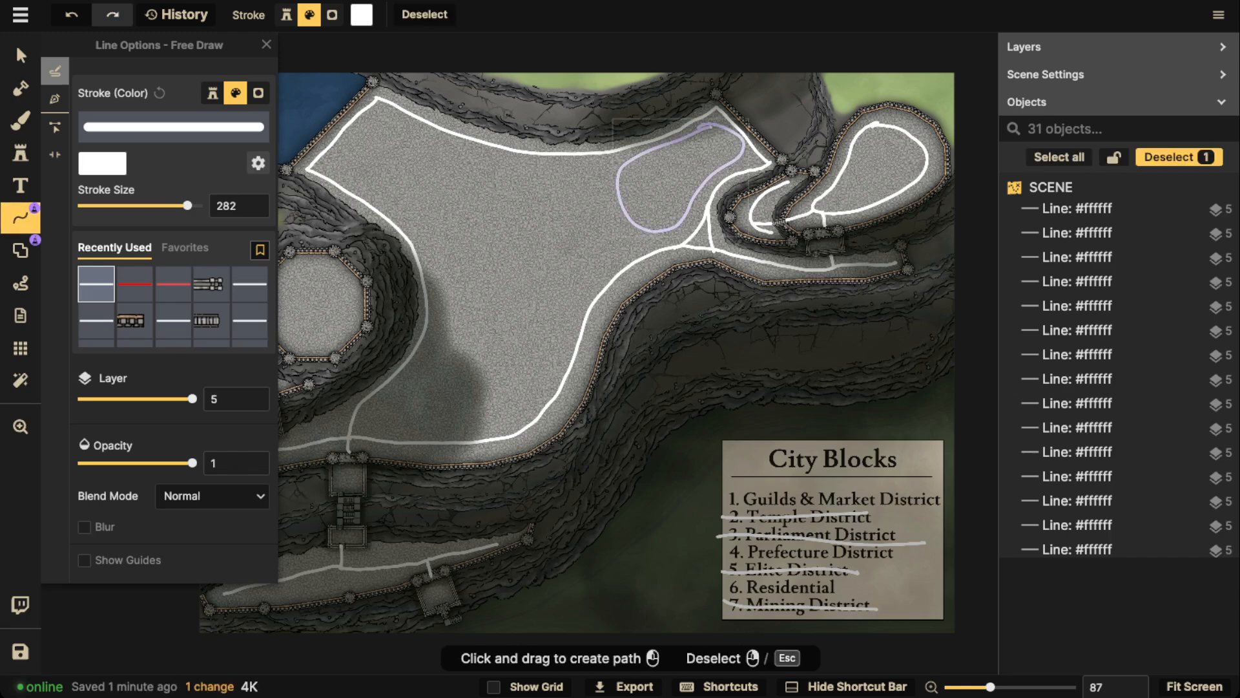
key(Delete)
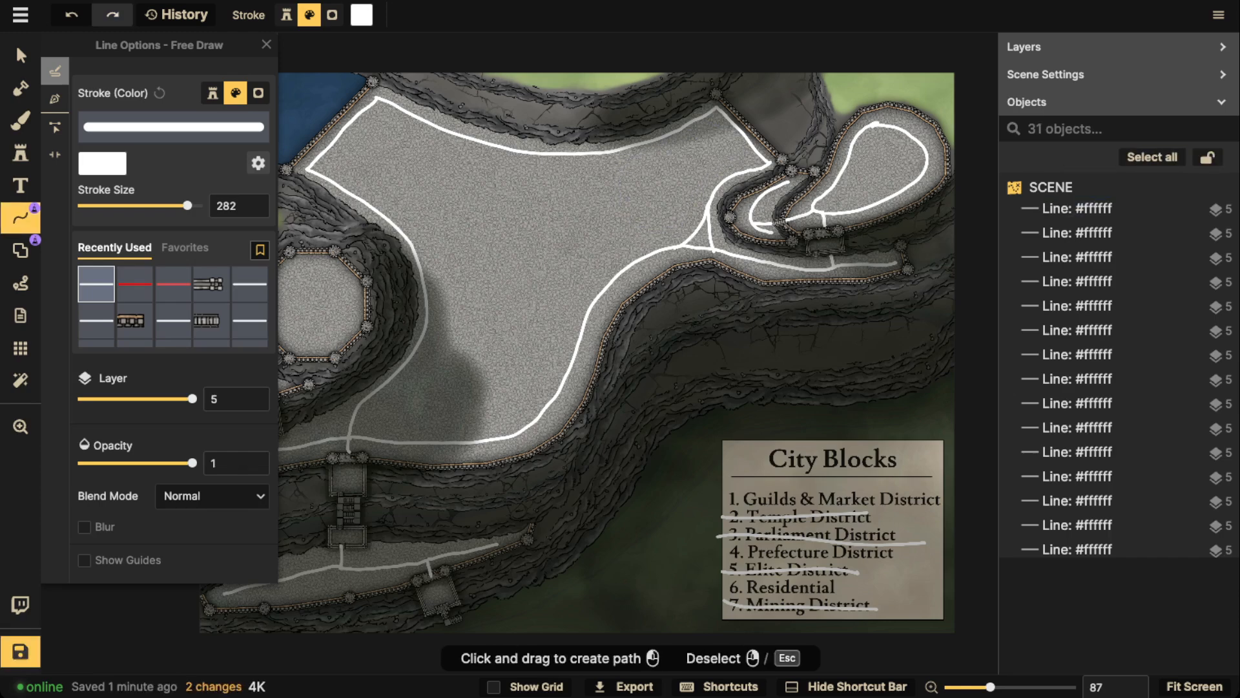
Separate the plateau's upper-right arm with a straight white line between the main and upper roads, and label it P
drag(646, 254, 595, 155)
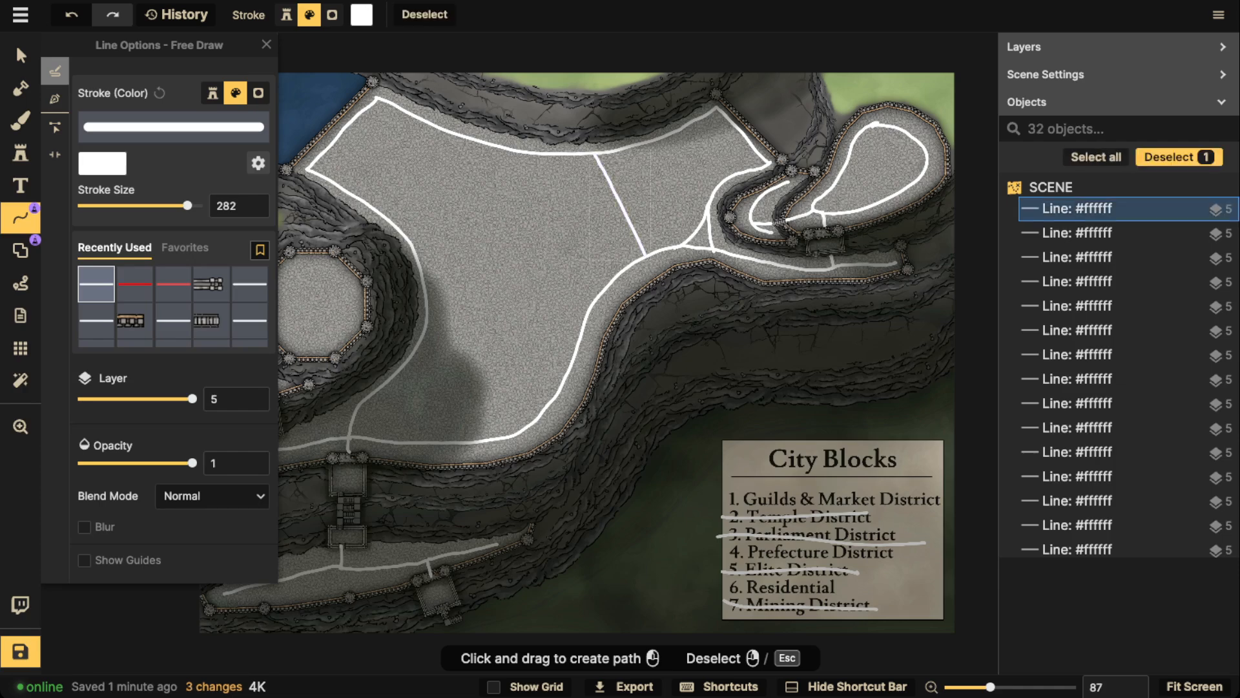
key(Escape)
mouse_move(659, 158)
mouse_down()
mouse_move(662, 185)
mouse_move(658, 173)
mouse_up()
key(Escape)
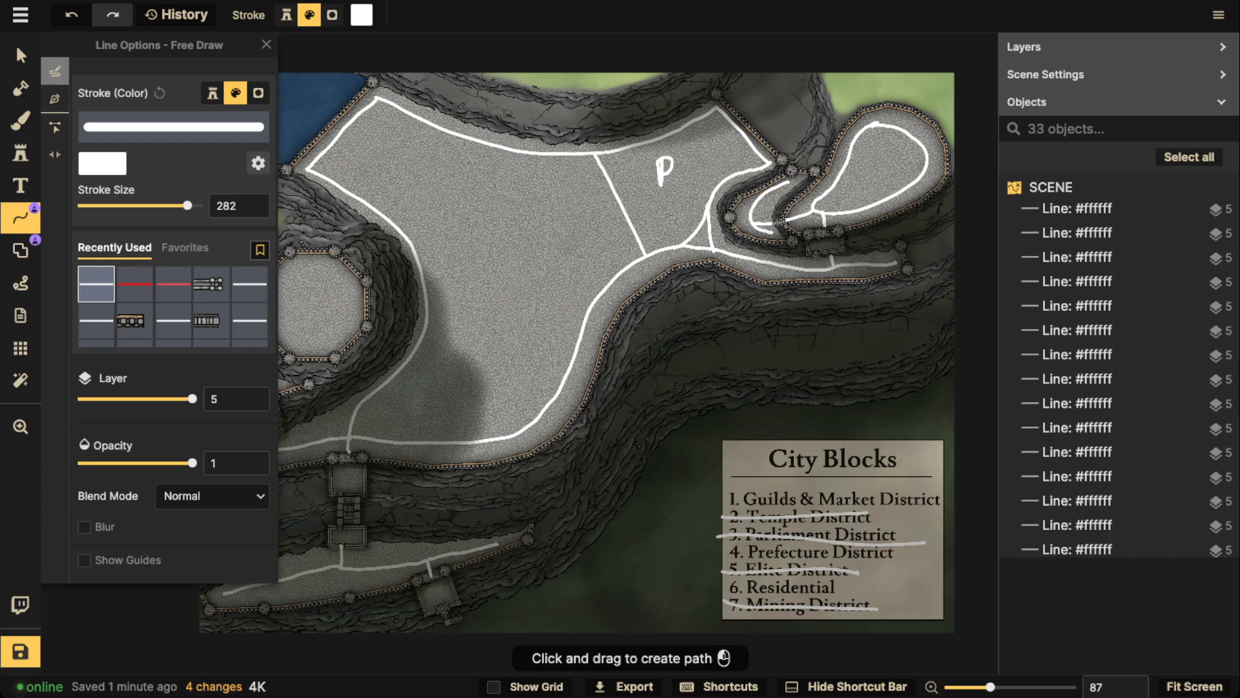
Draw a white road across the plateau's middle from the main road to the left perimeter road beside the octagonal fort
key(space)
drag(614, 259, 703, 270)
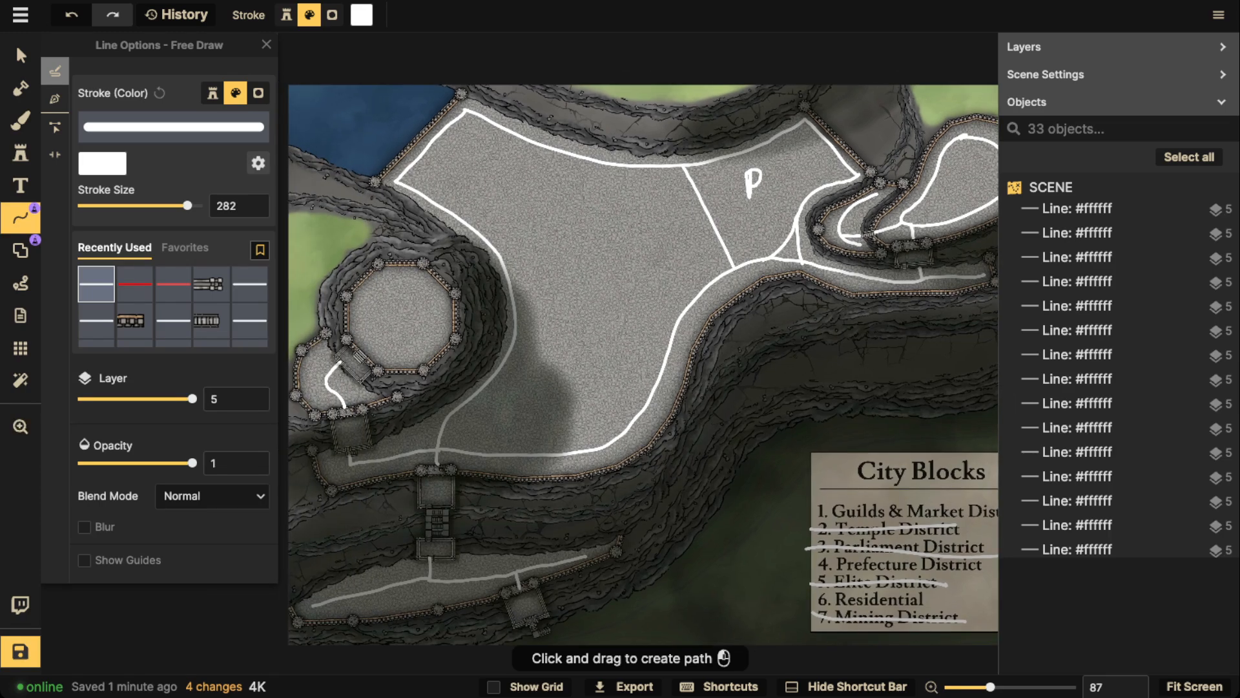
drag(680, 317, 511, 294)
key(Escape)
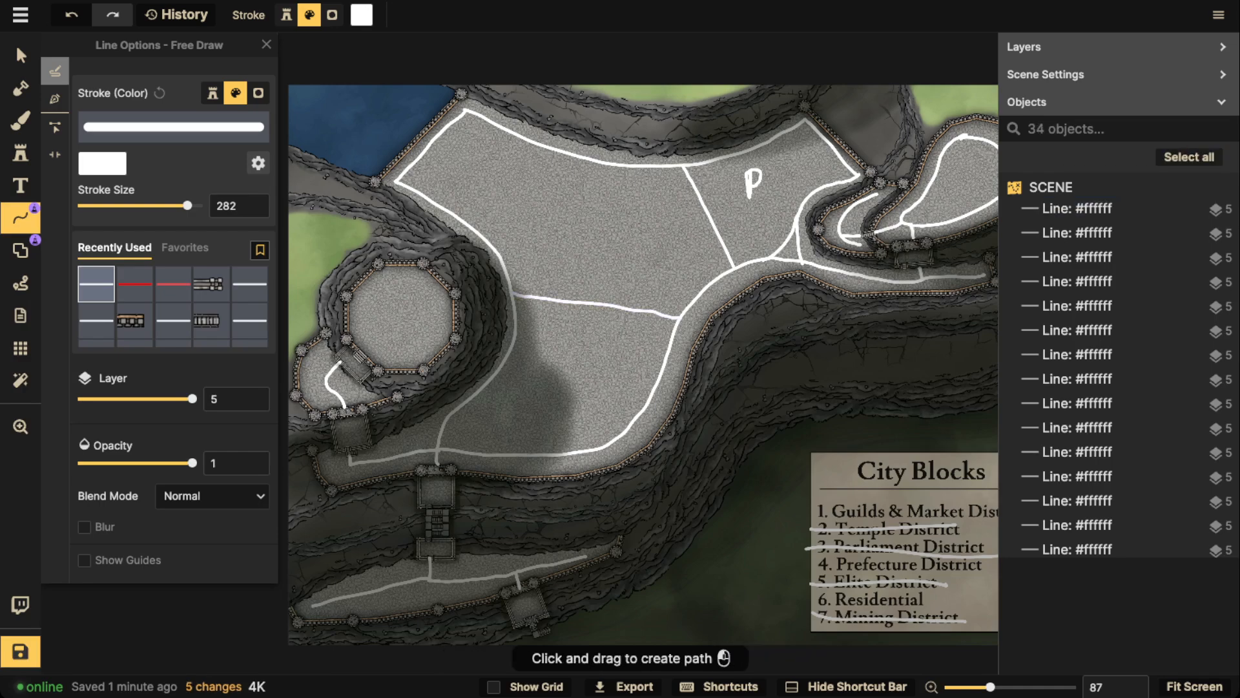
Branch roads from the middle cross road down to the left perimeter road and up to the P district's upper corner, undoing the extra strokes
mouse_move(581, 304)
mouse_down()
mouse_move(560, 366)
mouse_move(503, 365)
mouse_up()
key(Escape)
mouse_move(580, 302)
mouse_down()
mouse_move(608, 236)
mouse_move(683, 167)
mouse_up()
key(Escape)
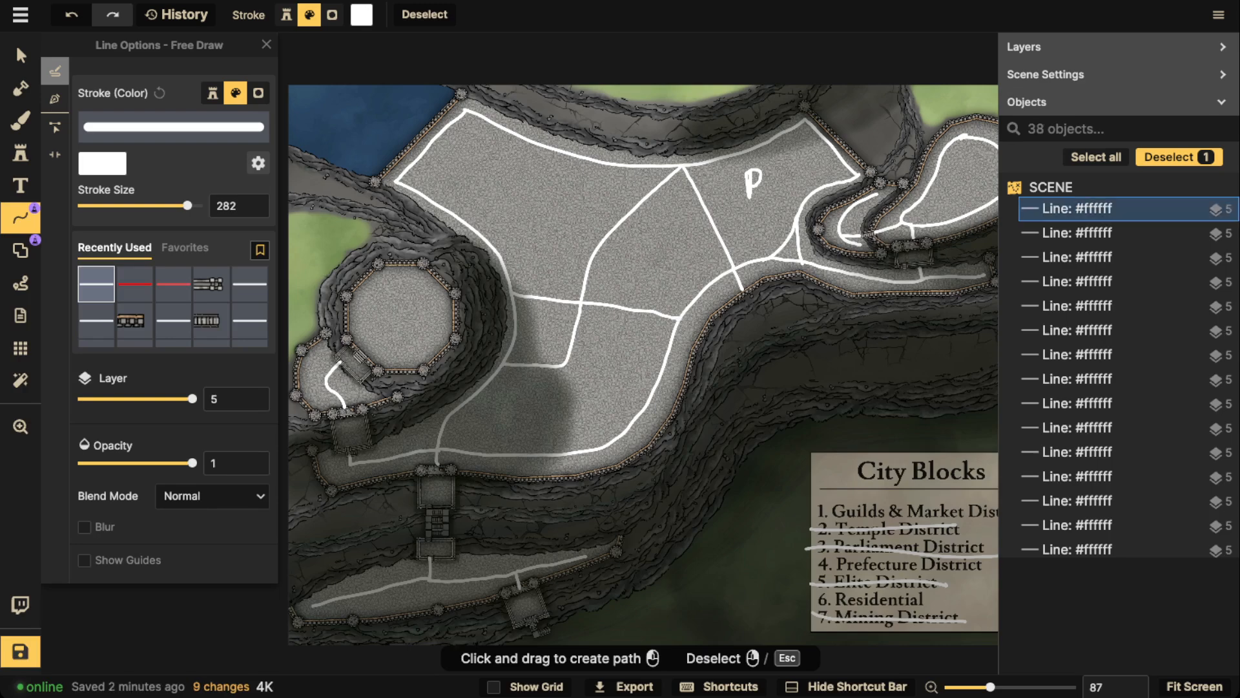
key(ctrl+z)
key(ctrl+z)
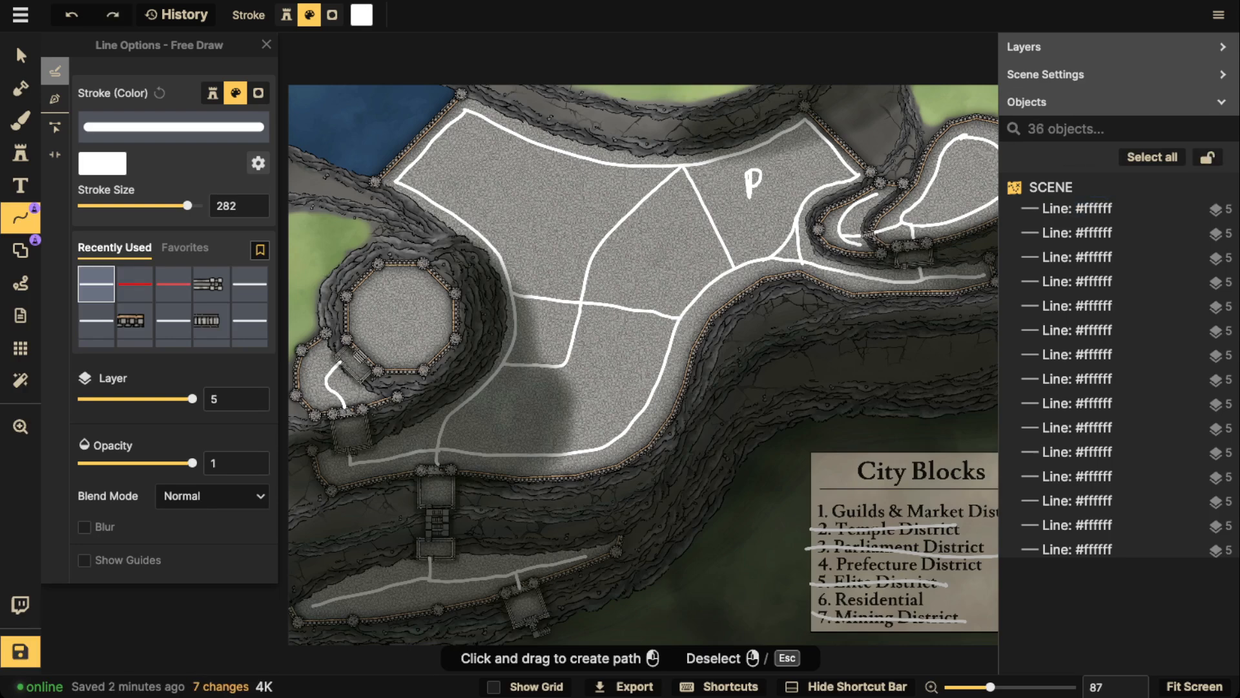
Draw a diagonal road from the bend of the lower branch to the main road at the plateau's lower-right edge
key(space)
mouse_move(620, 349)
mouse_down()
mouse_move(734, 396)
mouse_move(672, 318)
mouse_move(624, 346)
mouse_move(664, 410)
mouse_up()
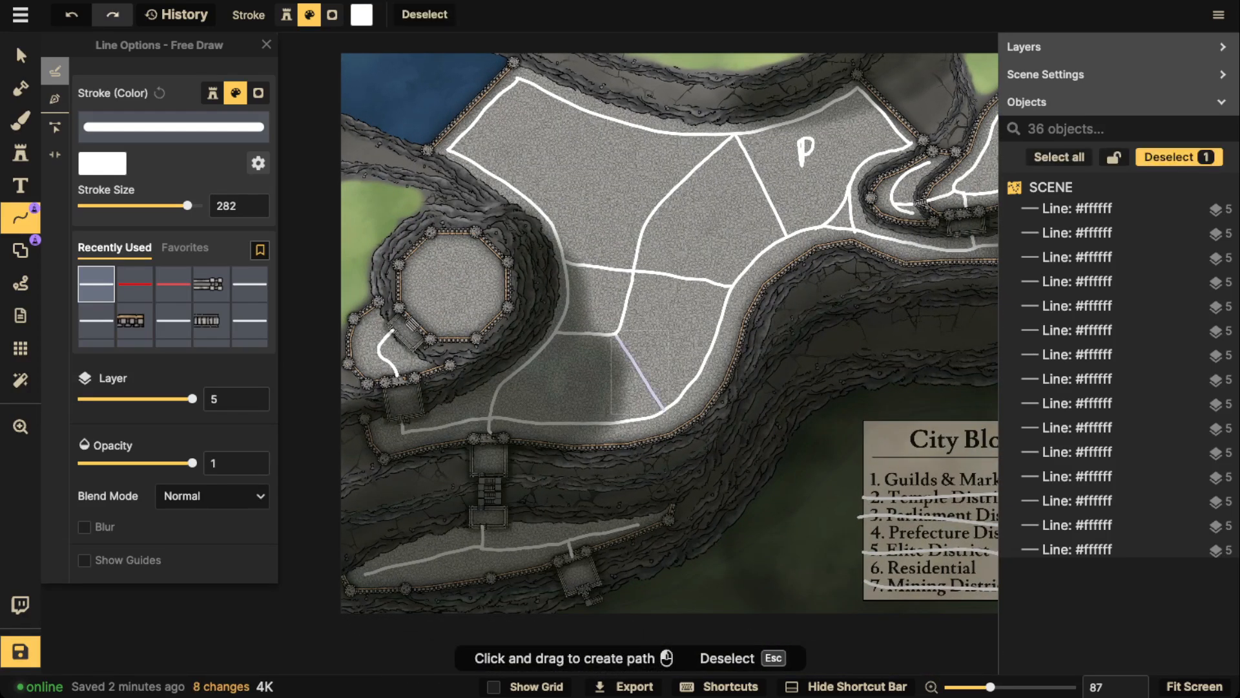
key(Escape)
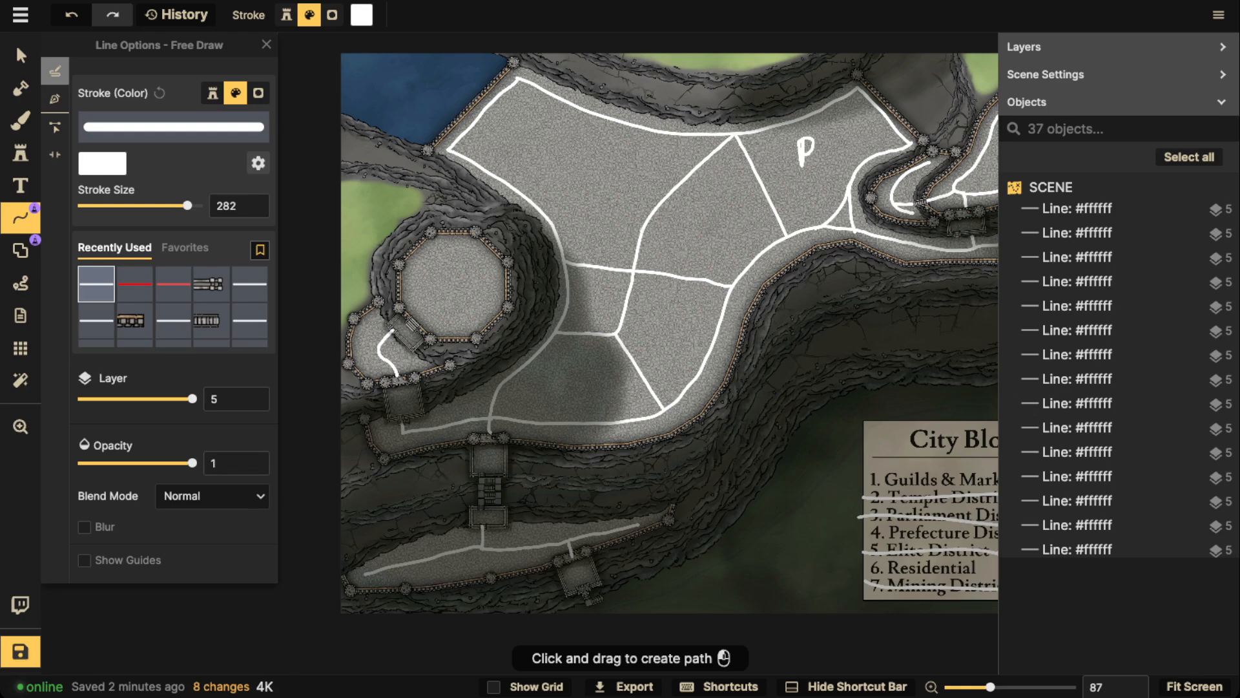
Draw a curved white road from the bend of the middle branch road up to the plateau's upper perimeter road
mouse_move(643, 229)
mouse_down()
mouse_move(632, 177)
mouse_move(589, 114)
mouse_up()
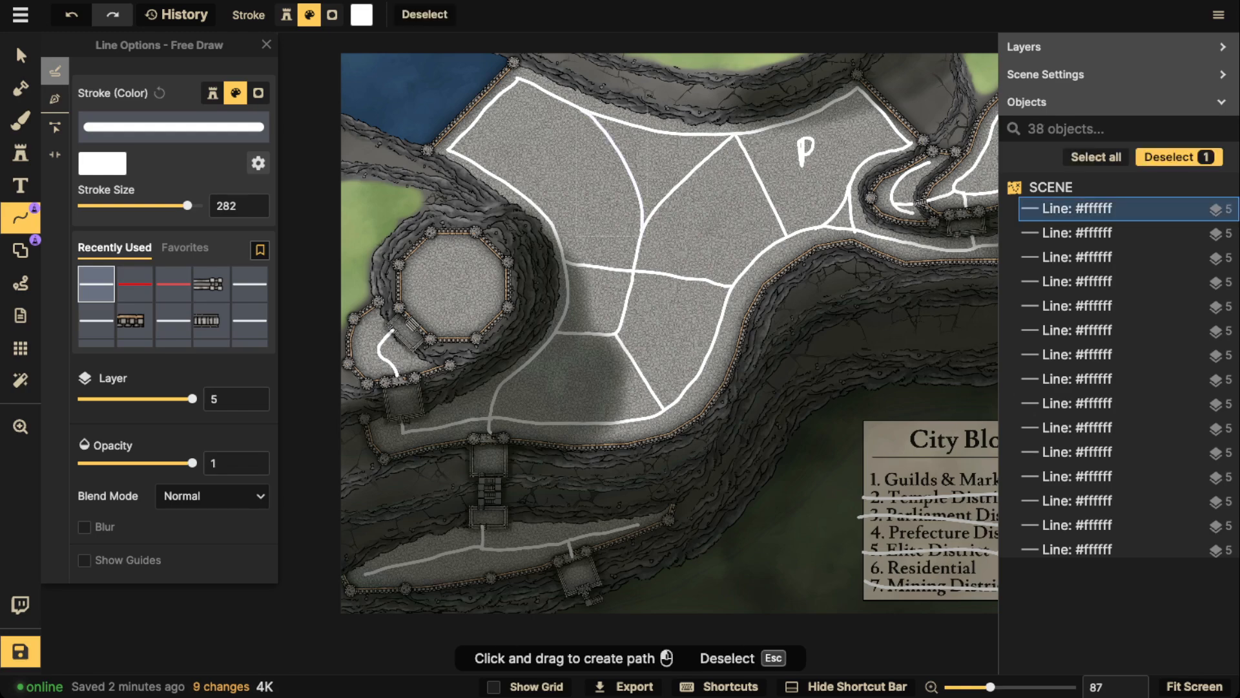
key(Escape)
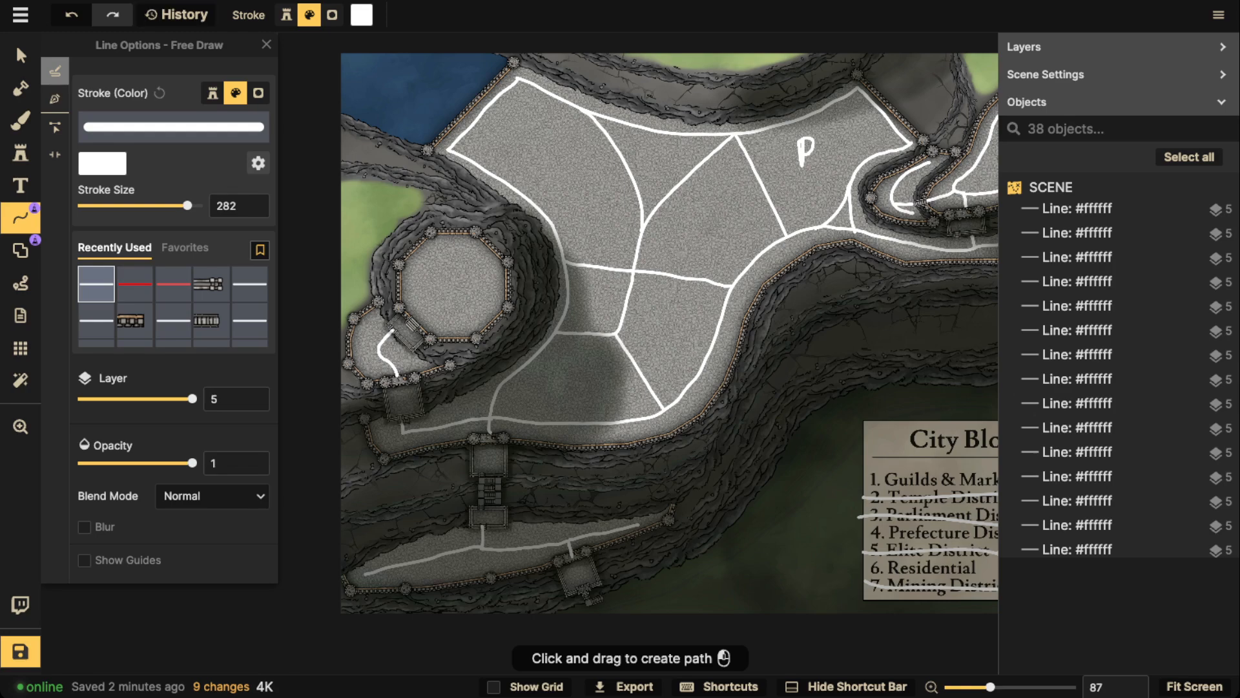
Delete the handwritten P label from the district in the plateau's upper-right arm
click(21, 55)
click(805, 152)
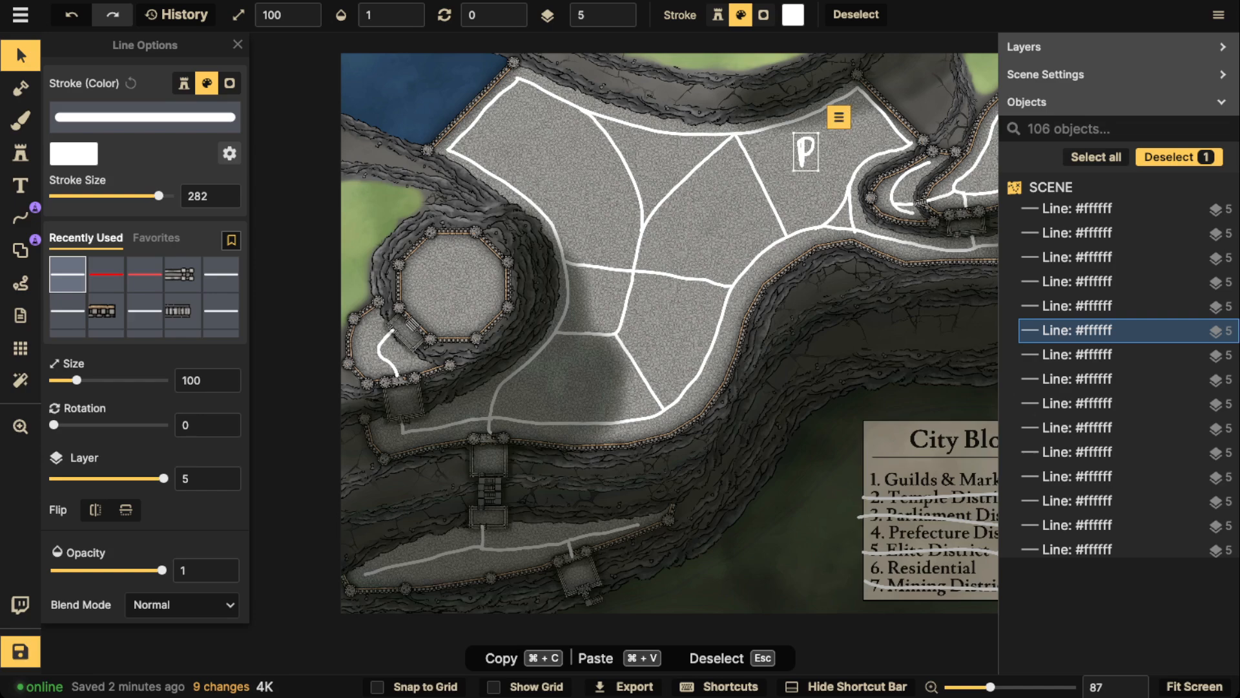
key(Delete)
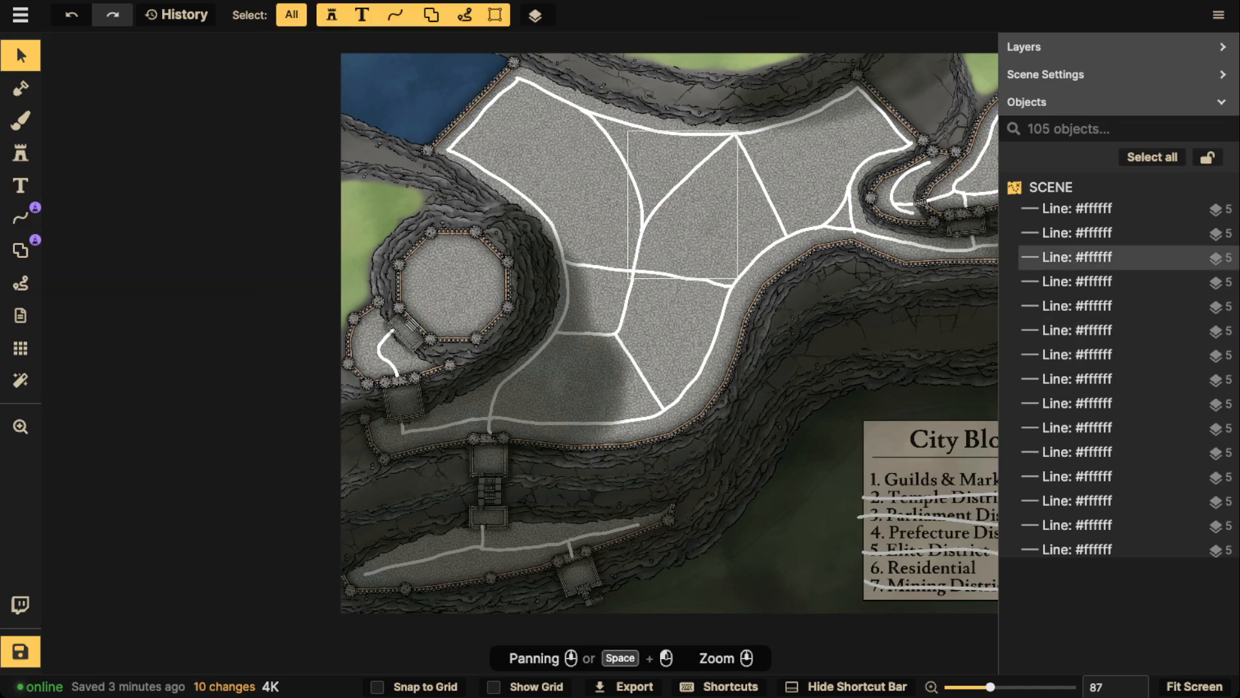
scroll(653, 166, down, 2)
drag(653, 166, 722, 102)
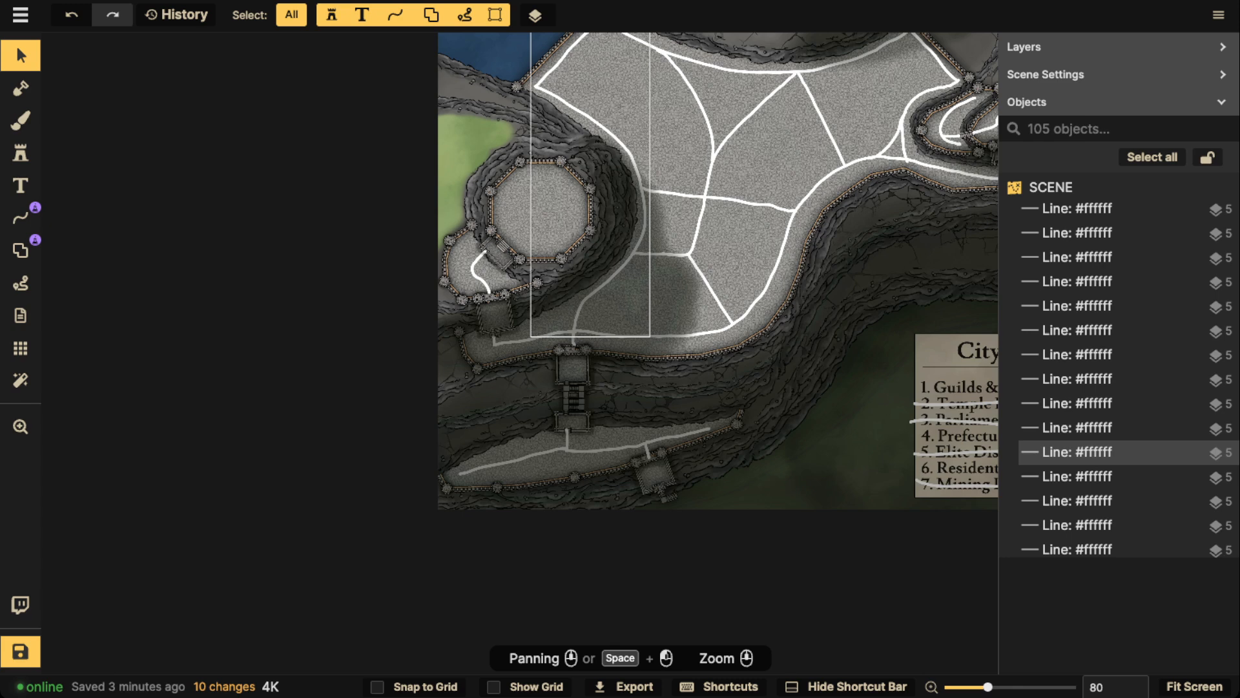
scroll(551, 111, down, 1)
drag(551, 111, 482, 192)
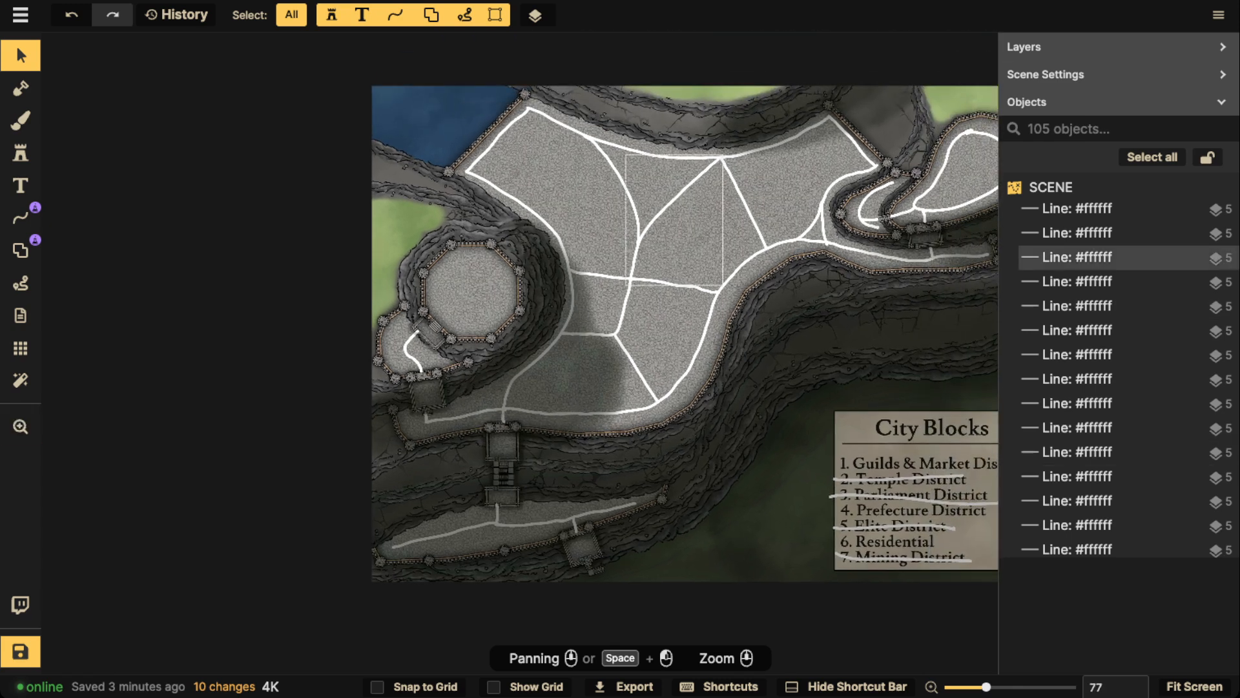
scroll(684, 258, down, 1)
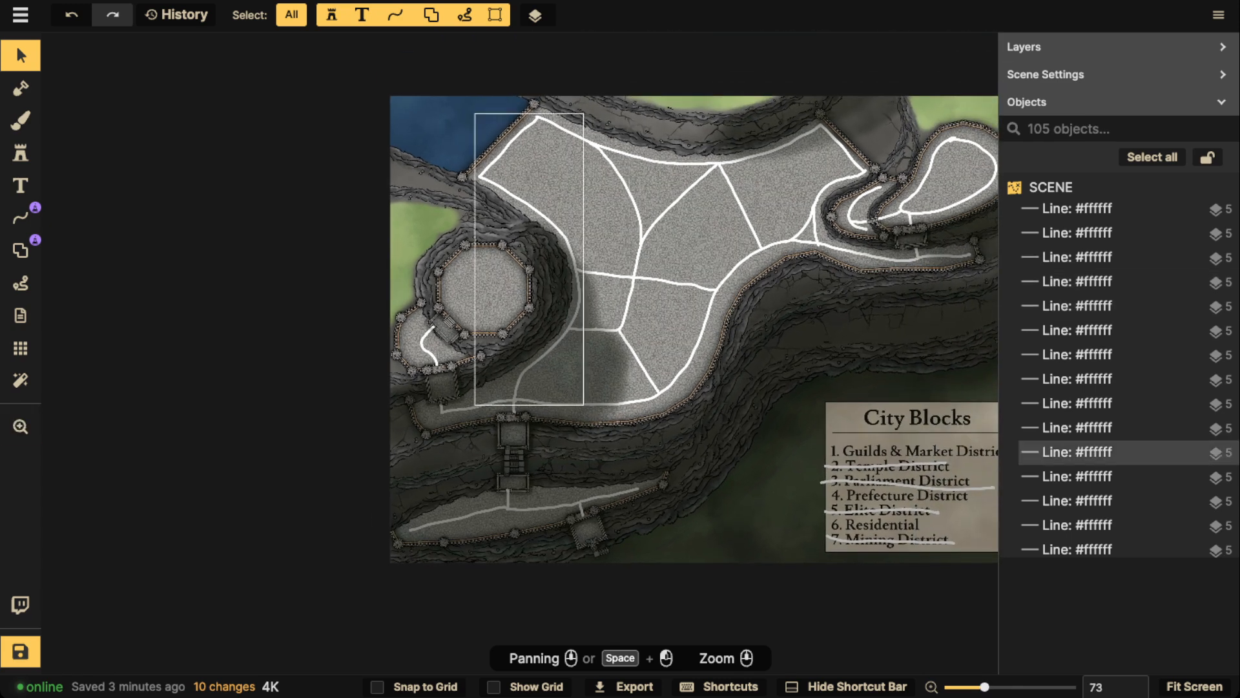
scroll(465, 307, up, 4)
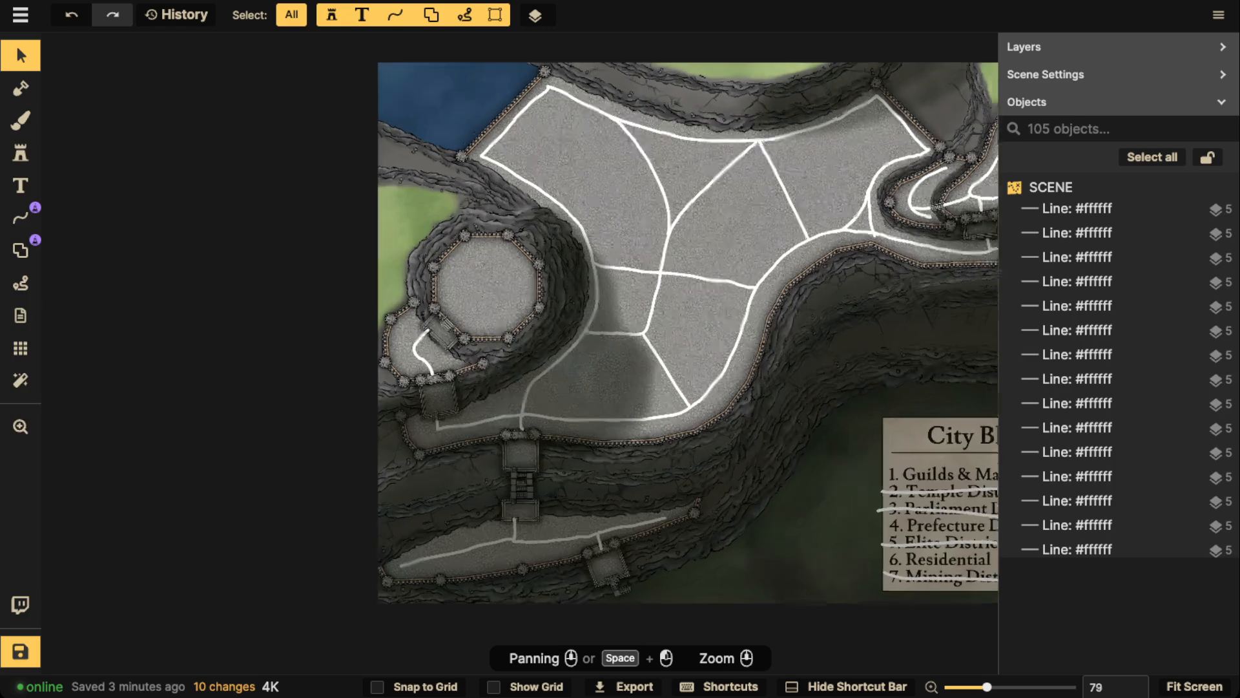
click(21, 218)
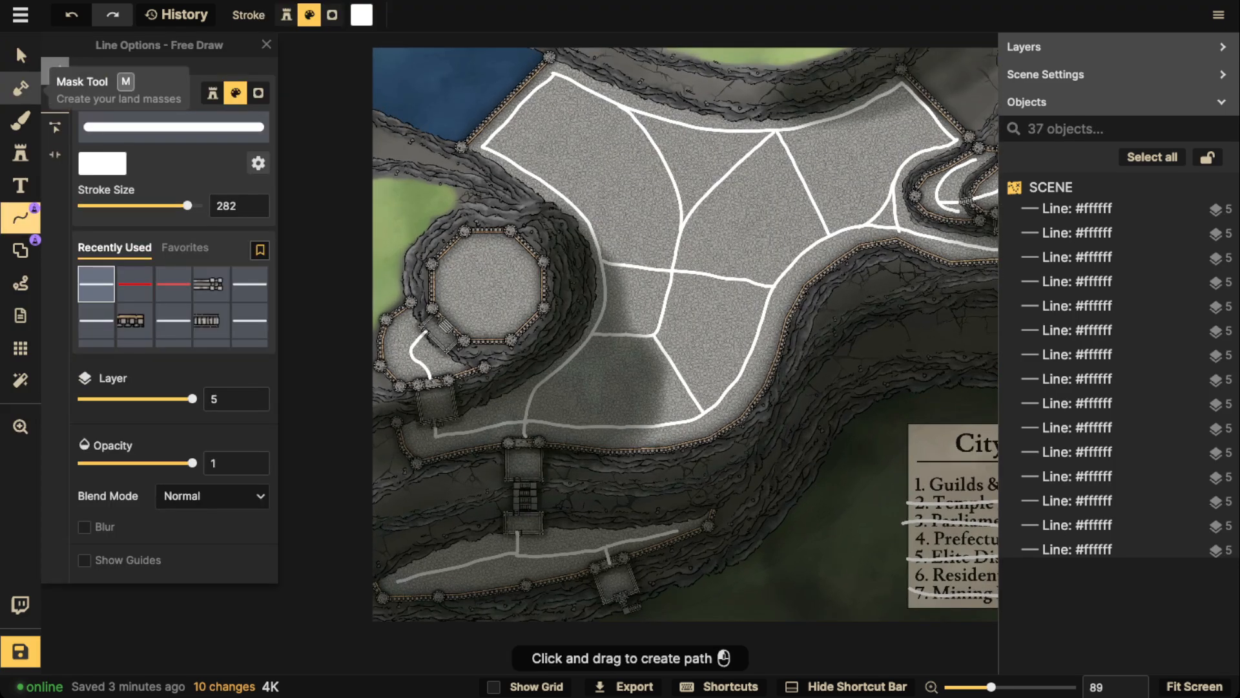
mouse_move(520, 525)
mouse_down()
mouse_move(575, 585)
mouse_move(474, 525)
mouse_up()
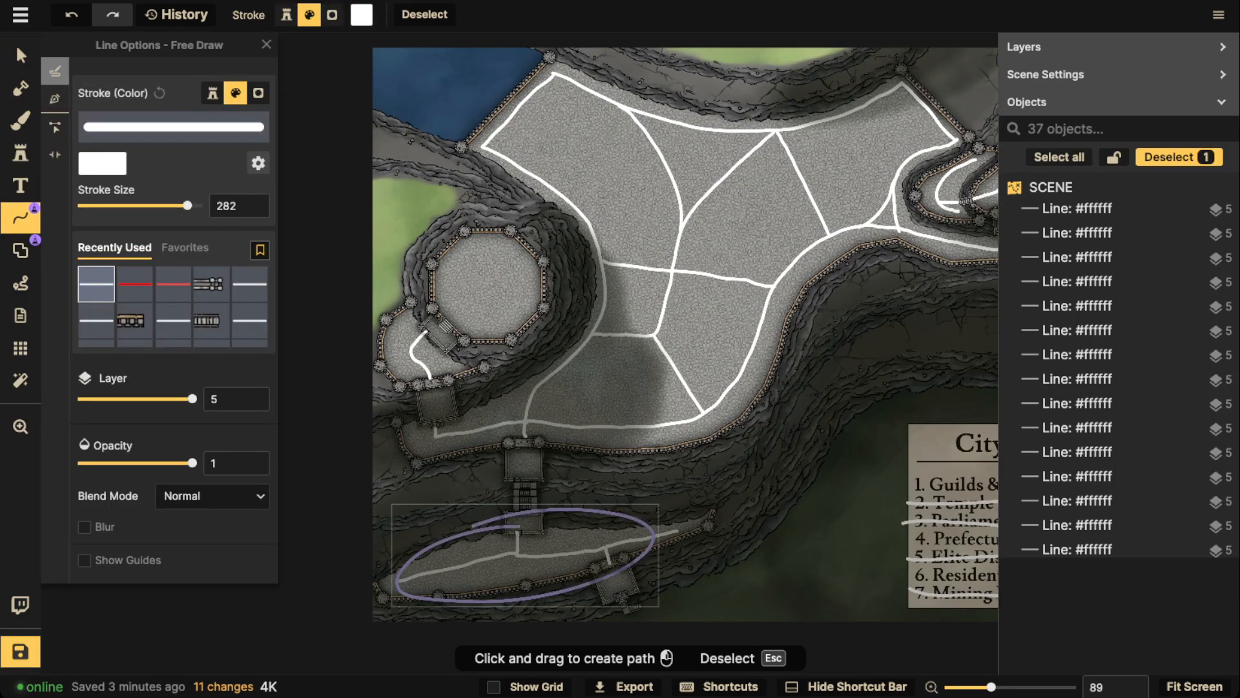
key(Delete)
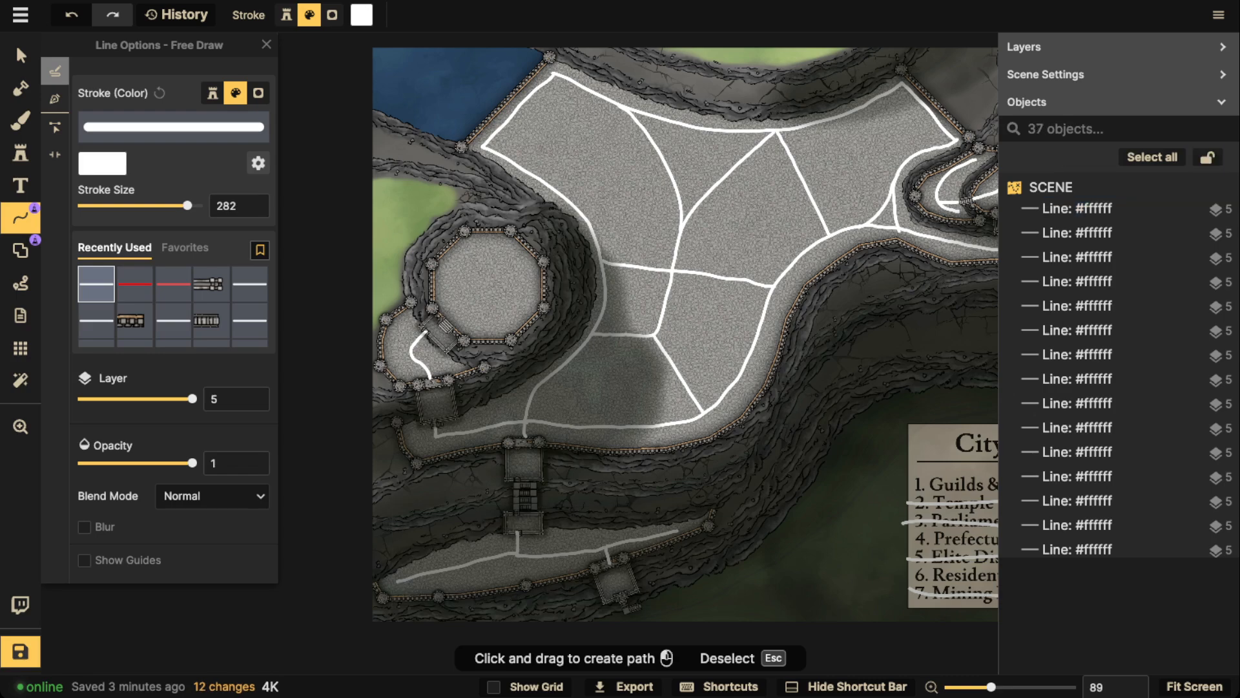
mouse_move(486, 237)
mouse_down()
mouse_move(466, 335)
mouse_move(514, 235)
mouse_up()
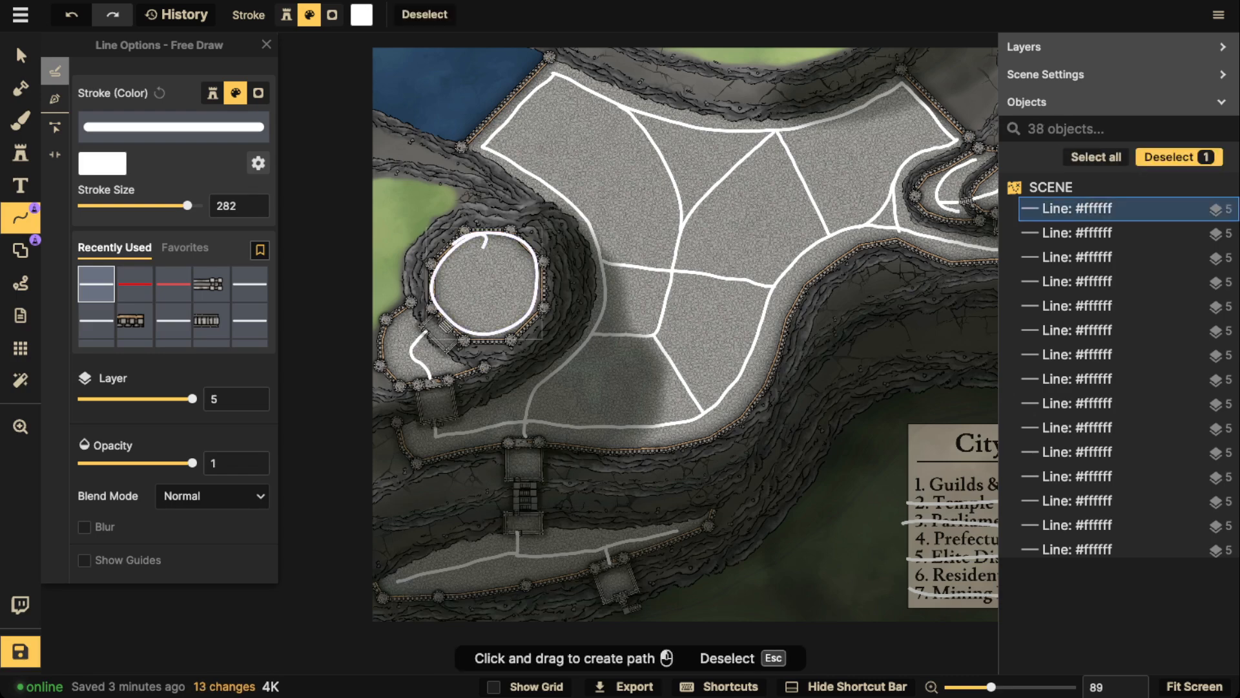
key(Delete)
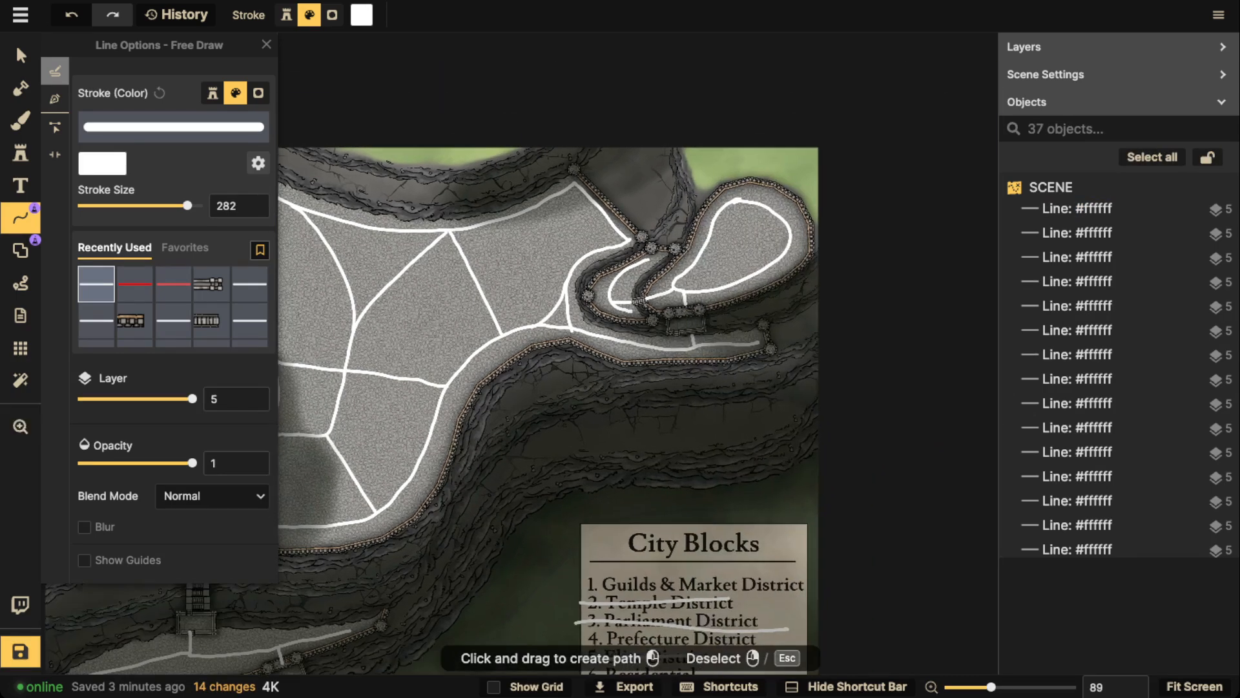
mouse_move(765, 235)
mouse_down()
mouse_move(724, 227)
mouse_move(943, 234)
mouse_up()
key(Delete)
scroll(737, 234, down, 2)
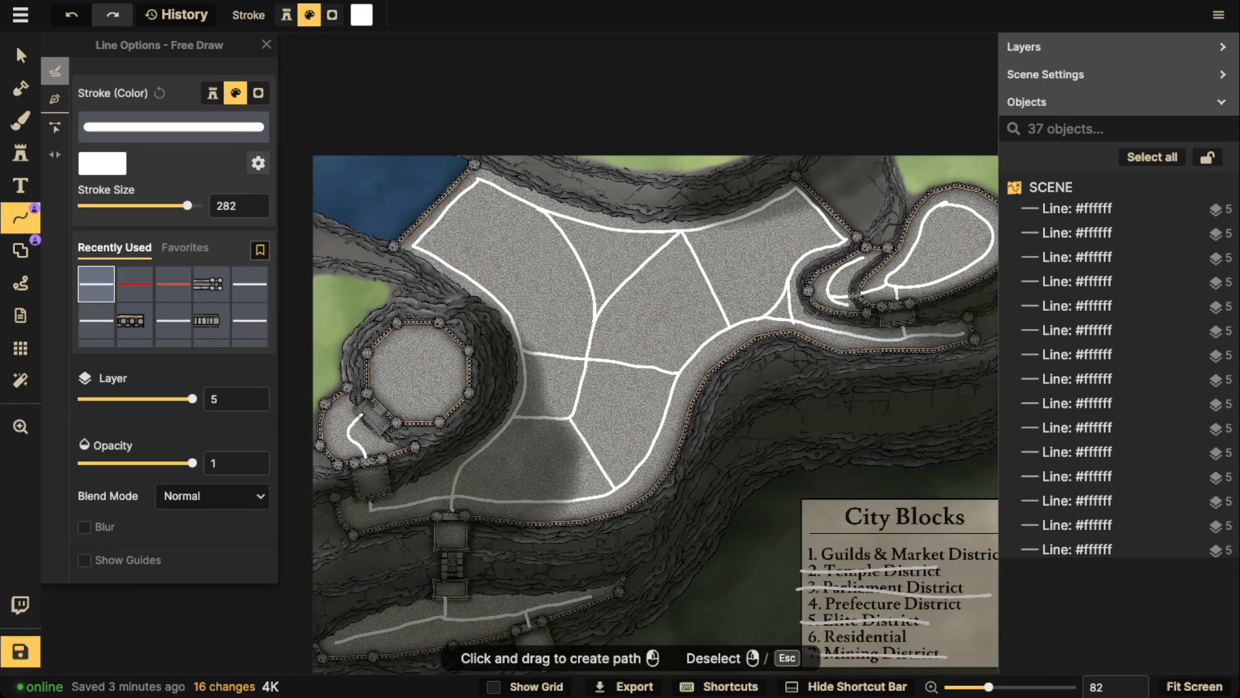
scroll(515, 257, up, 2)
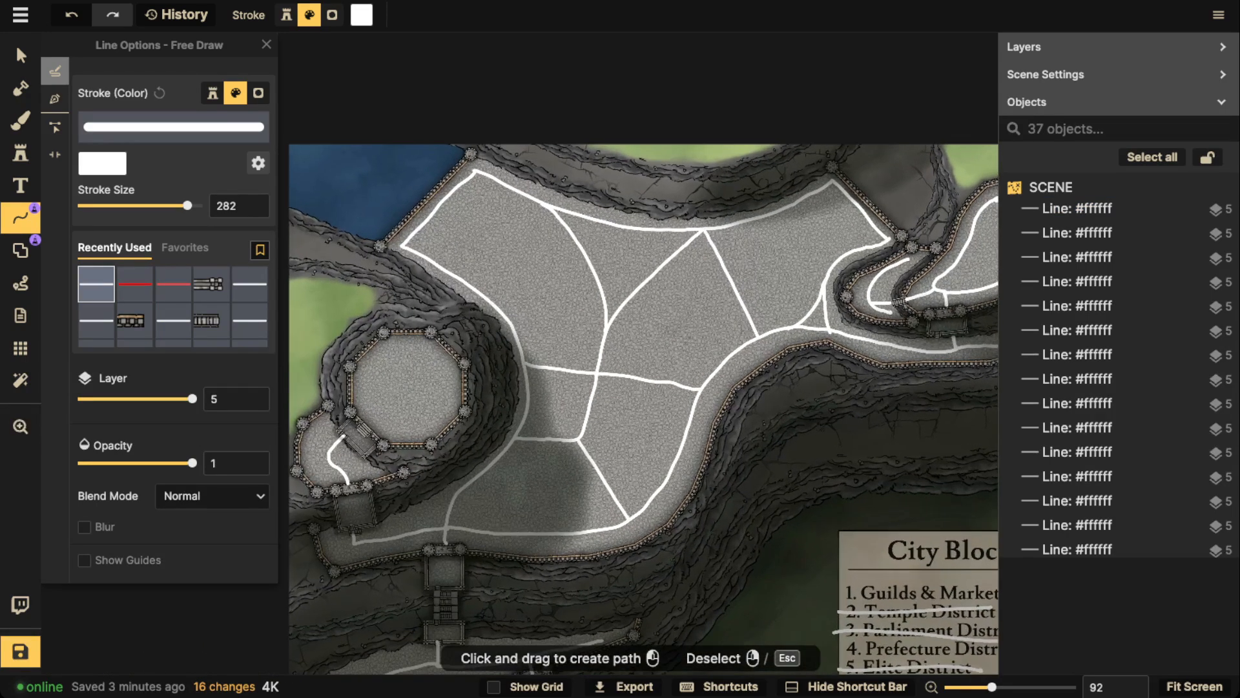
mouse_move(549, 242)
mouse_down()
mouse_move(516, 244)
mouse_move(531, 256)
mouse_move(528, 247)
mouse_up()
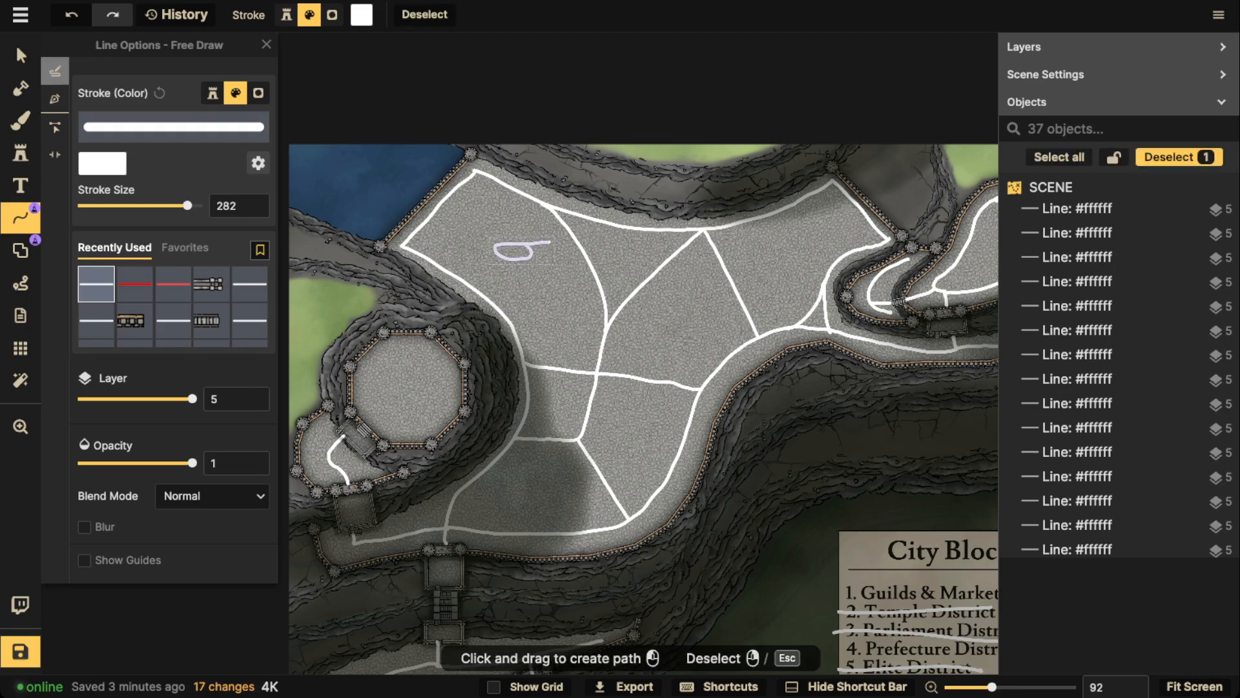
key(Delete)
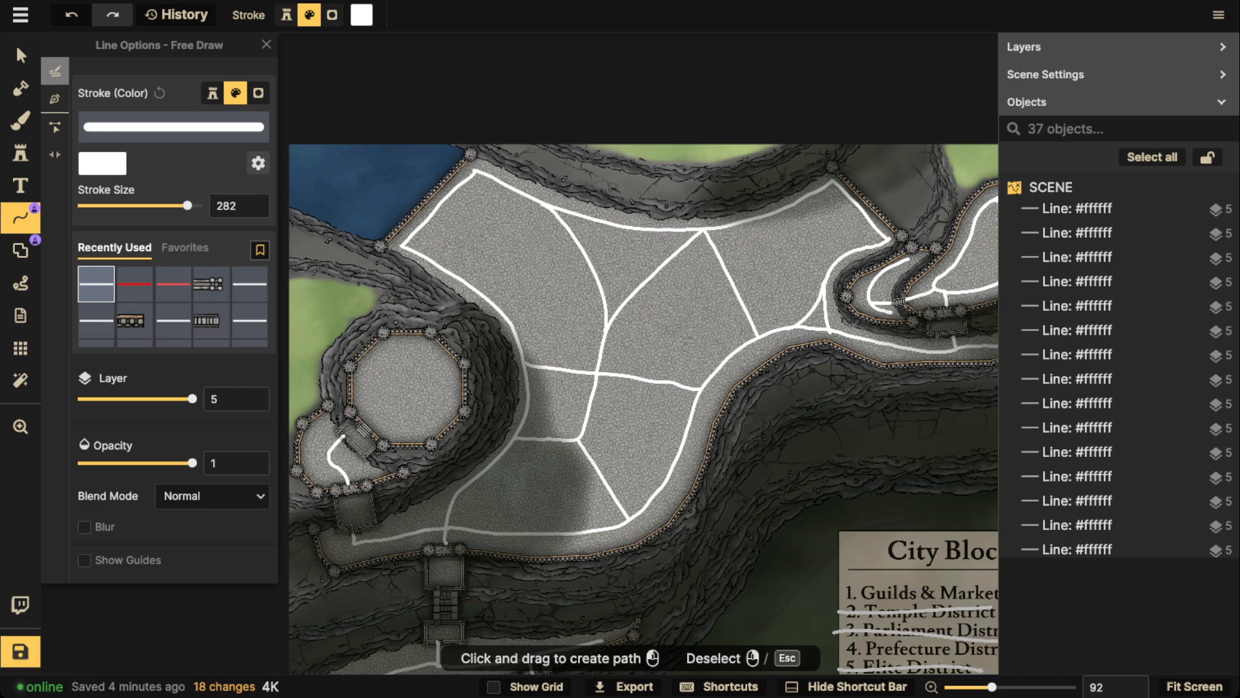
Choose the Mine Entrance stamp for the lower terrace and scale it down to 60
key(space)
drag(581, 484, 691, 167)
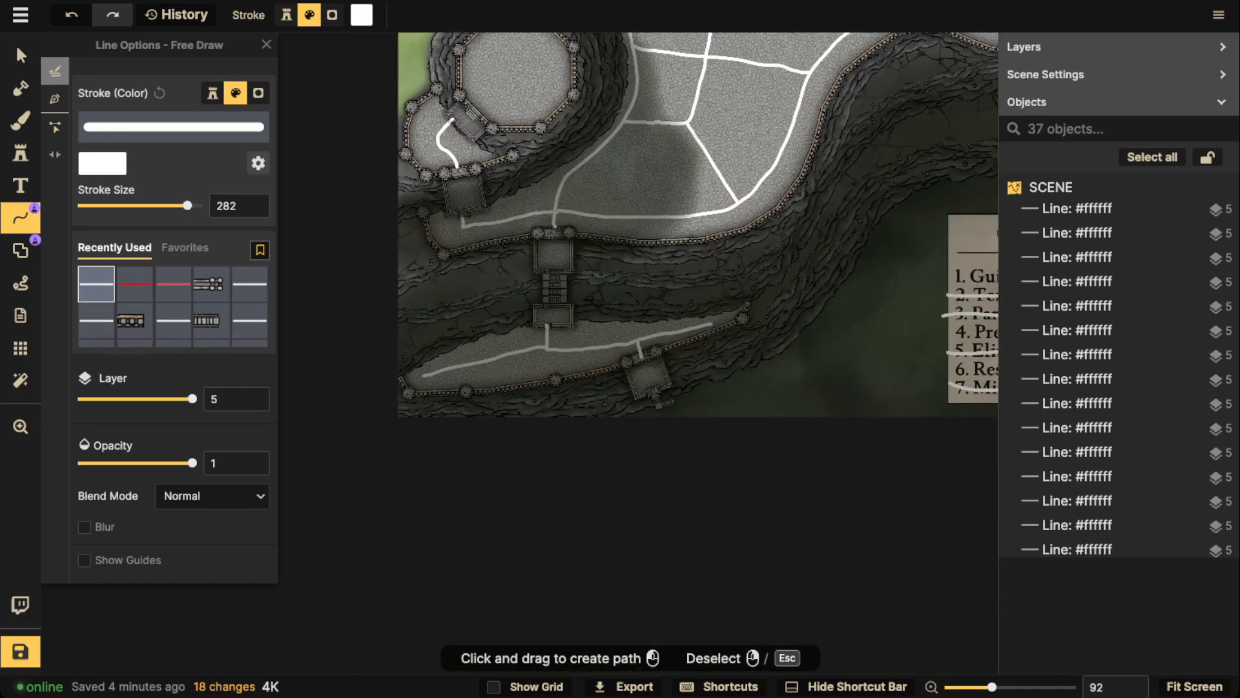
scroll(502, 330, up, 3)
scroll(550, 343, up, 5)
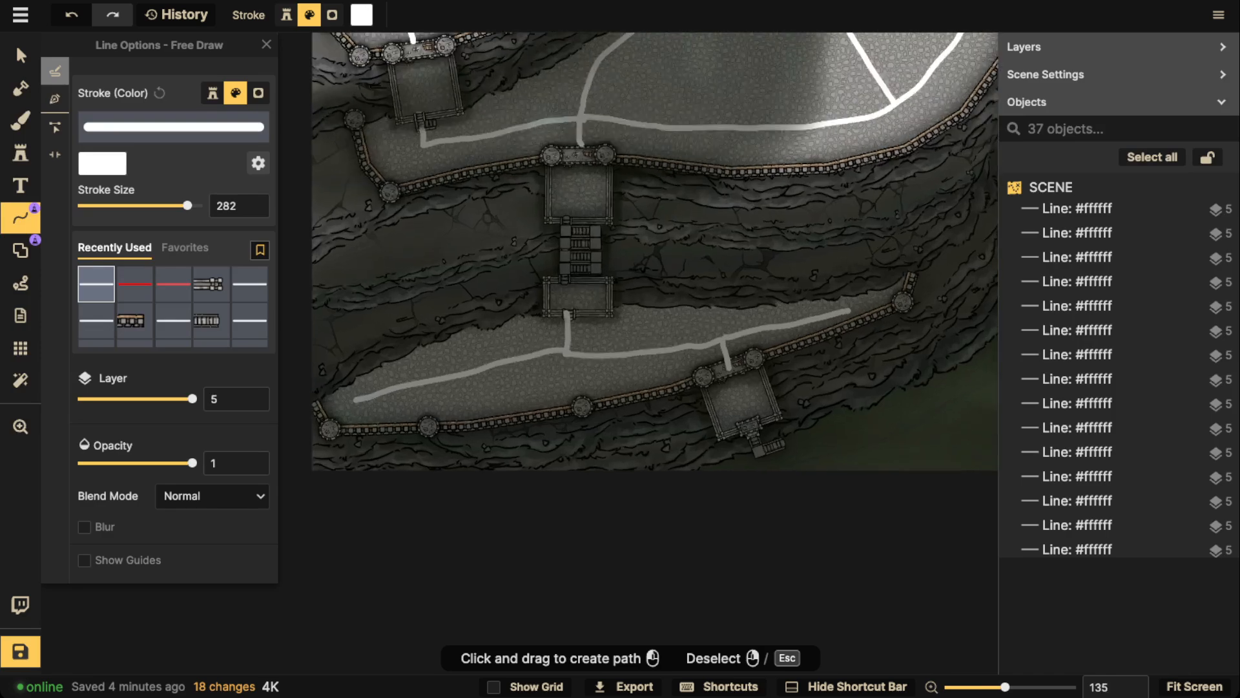
click(20, 153)
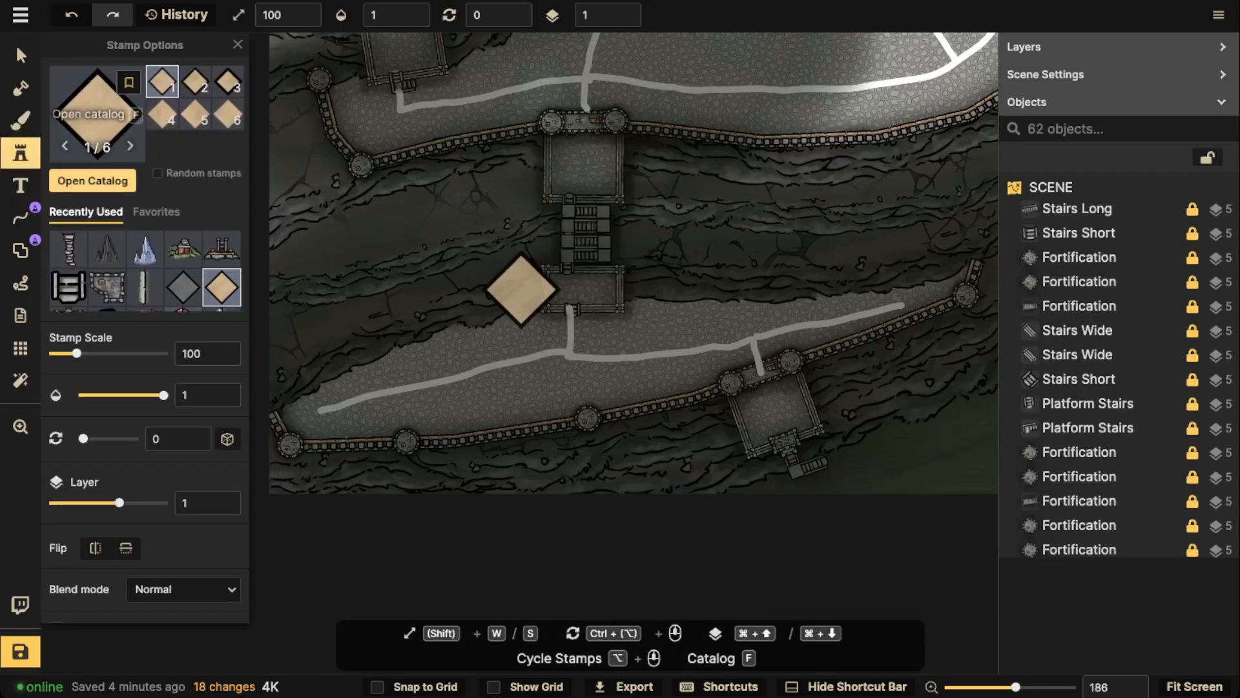
scroll(478, 294, up, 2)
scroll(477, 292, up, 9)
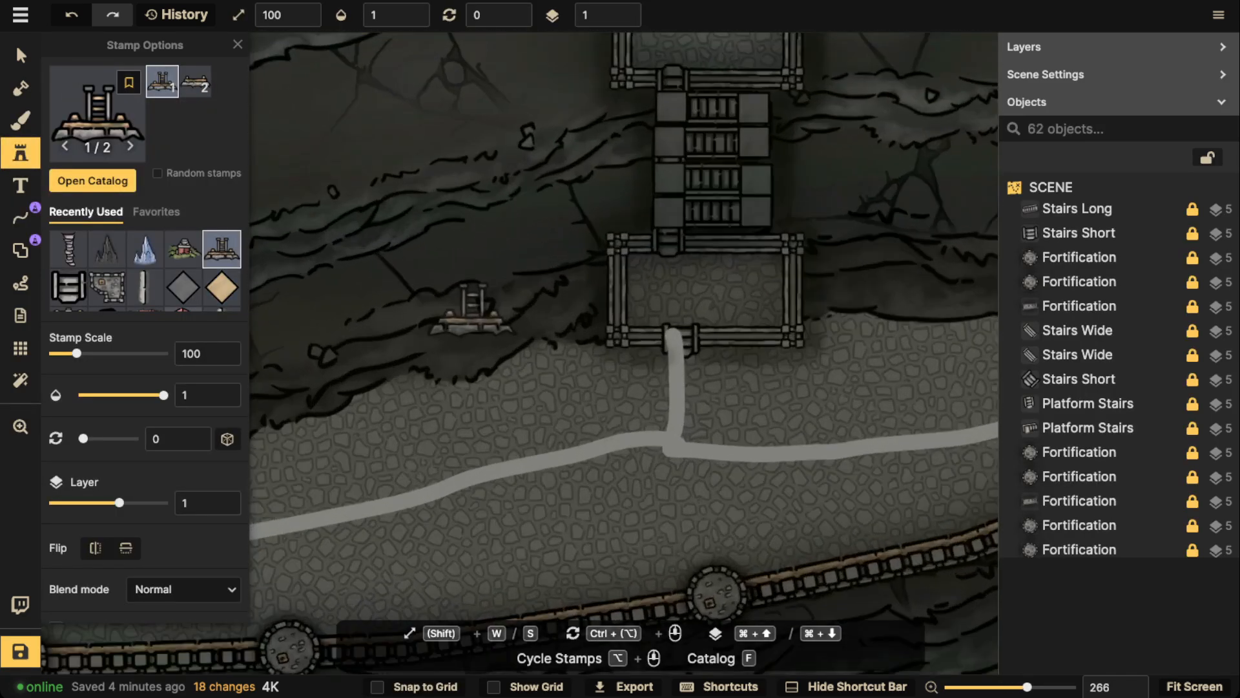
key(s)
key(s)
key(s)
key(s)
key(s)
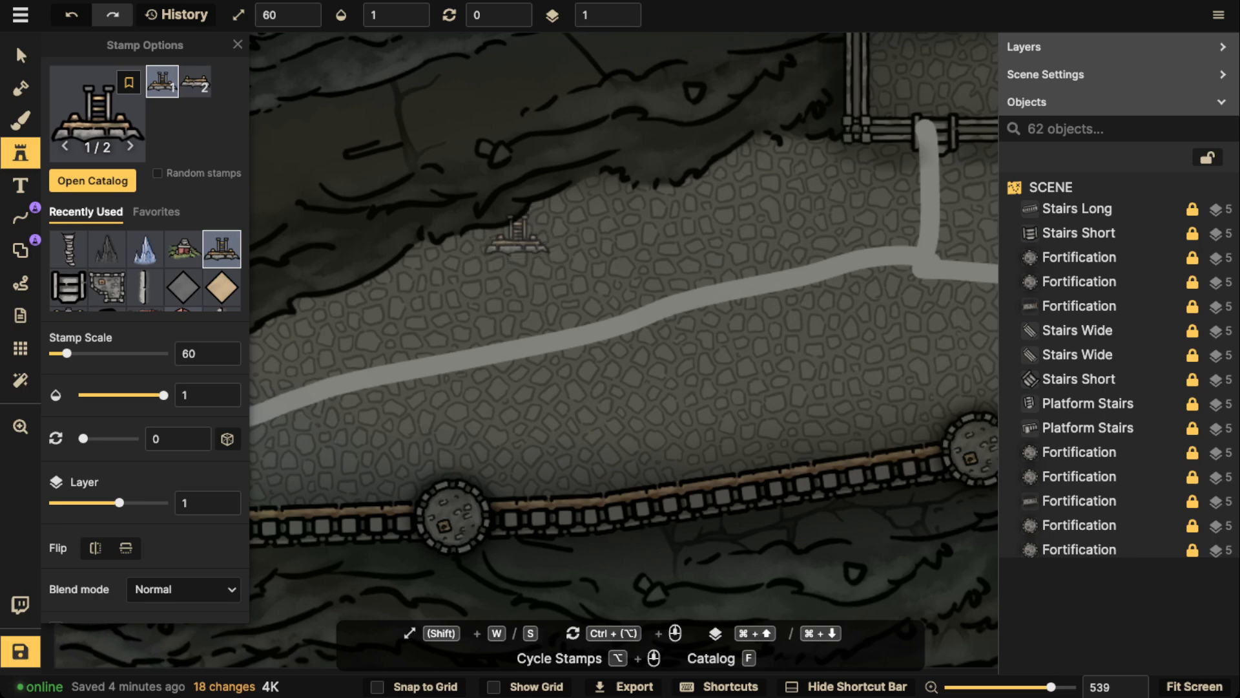
Compare the mine entrance's size with the stairs between the cliff platforms and settle on a stamp scale of 60
scroll(518, 235, down, 4)
key(space)
drag(518, 235, 244, 511)
key(space)
drag(534, 212, 662, 210)
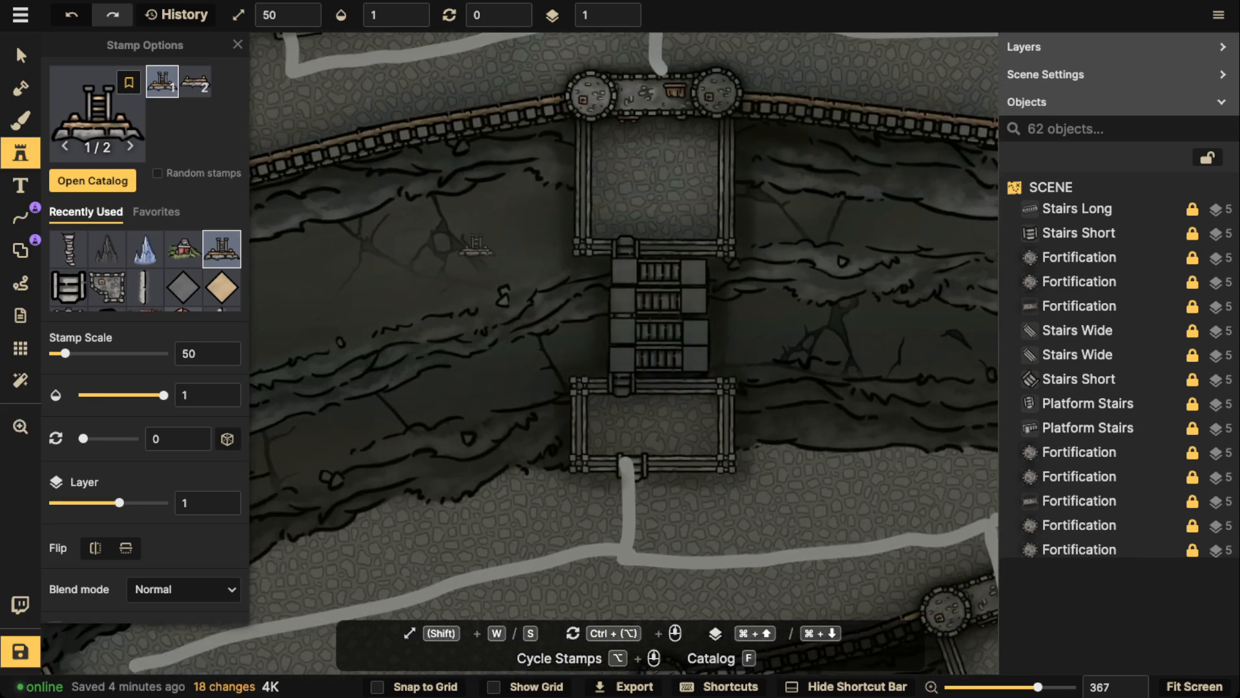
scroll(407, 249, down, 5)
scroll(476, 259, up, 5)
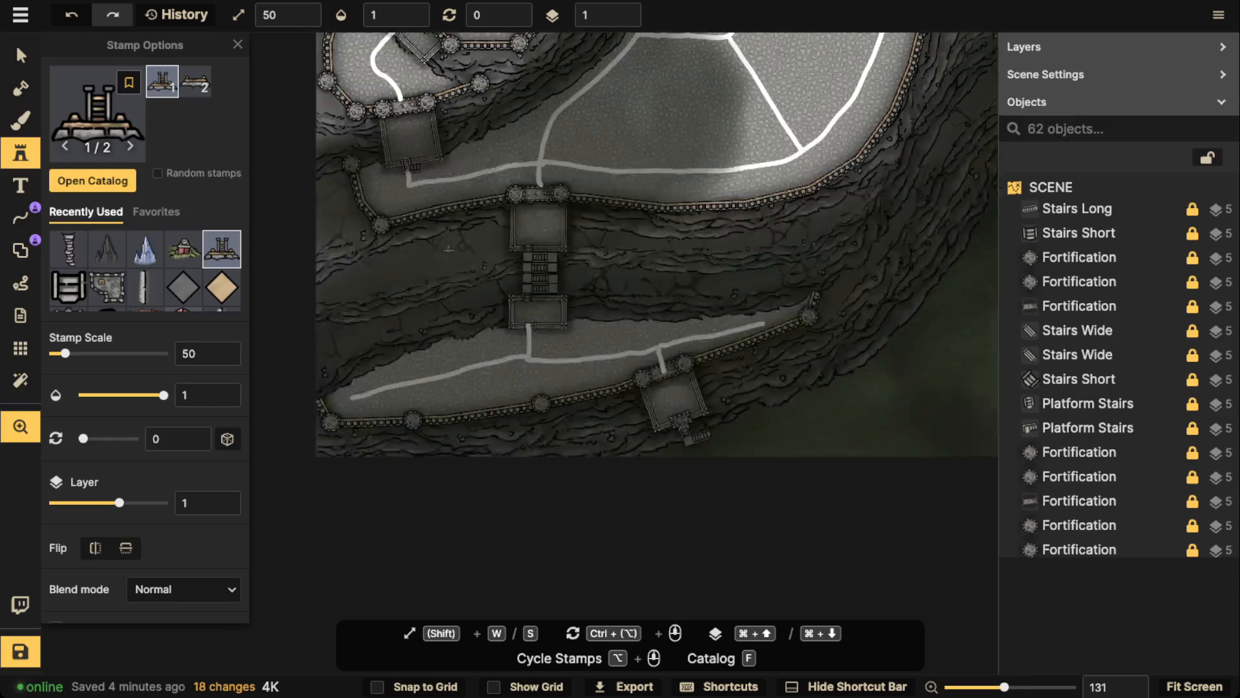
scroll(516, 288, up, 6)
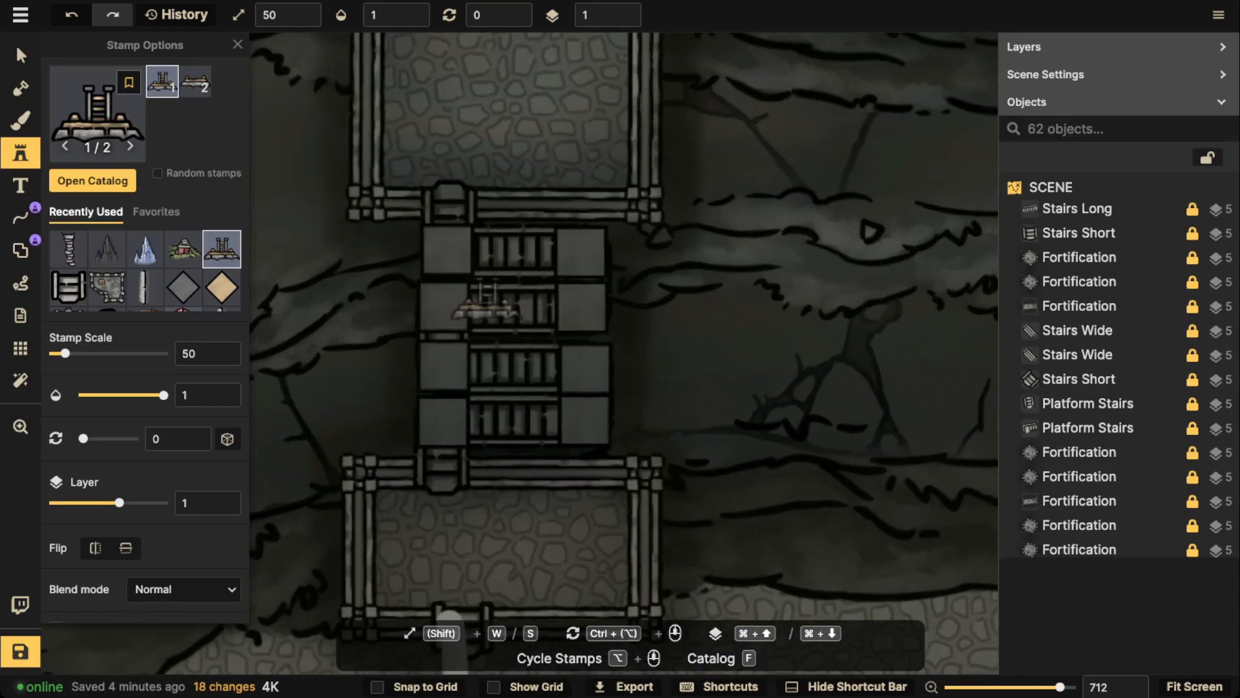
key(w)
scroll(562, 319, up, 2)
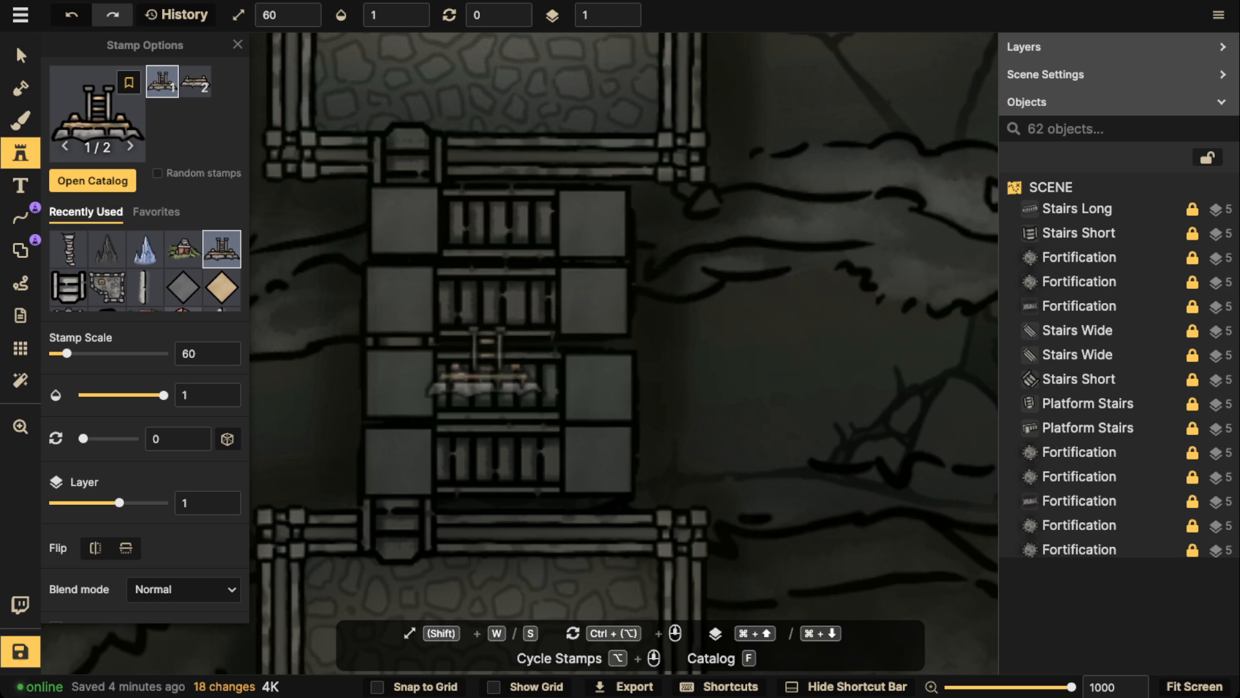
Place a mine entrance rotated to 165 on the lower terrace's upper cliff edge, west of the stair platform
scroll(465, 369, up, 6)
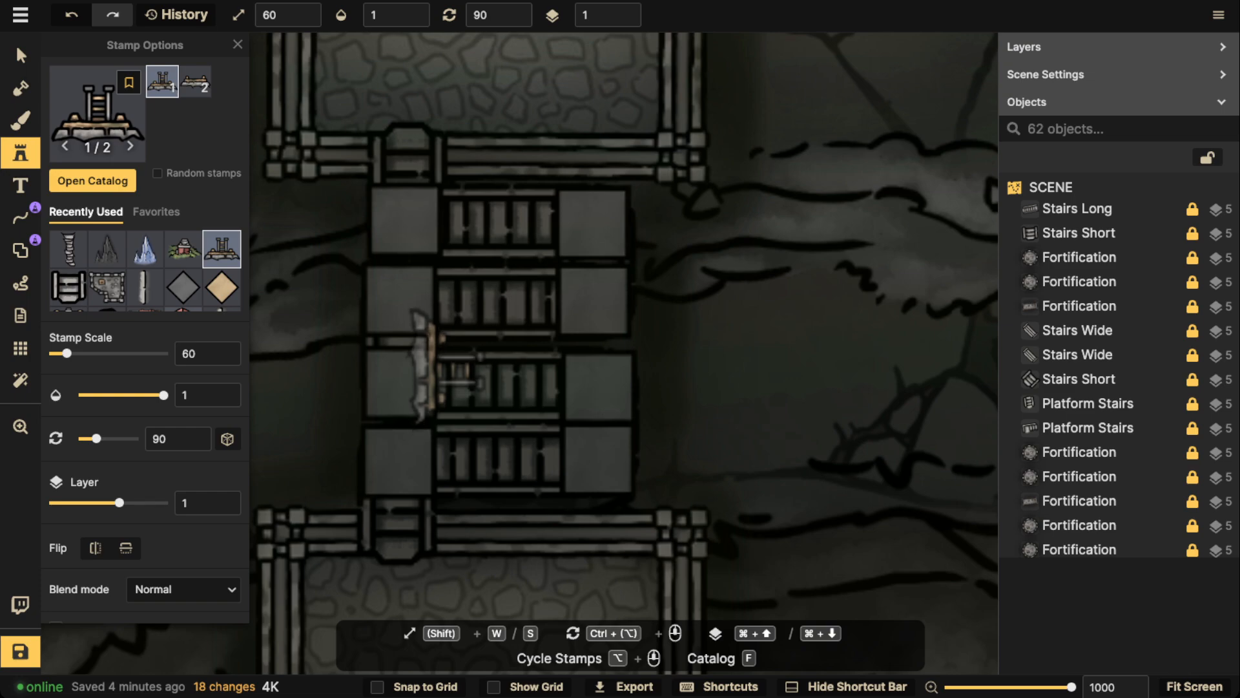
scroll(429, 365, down, 6)
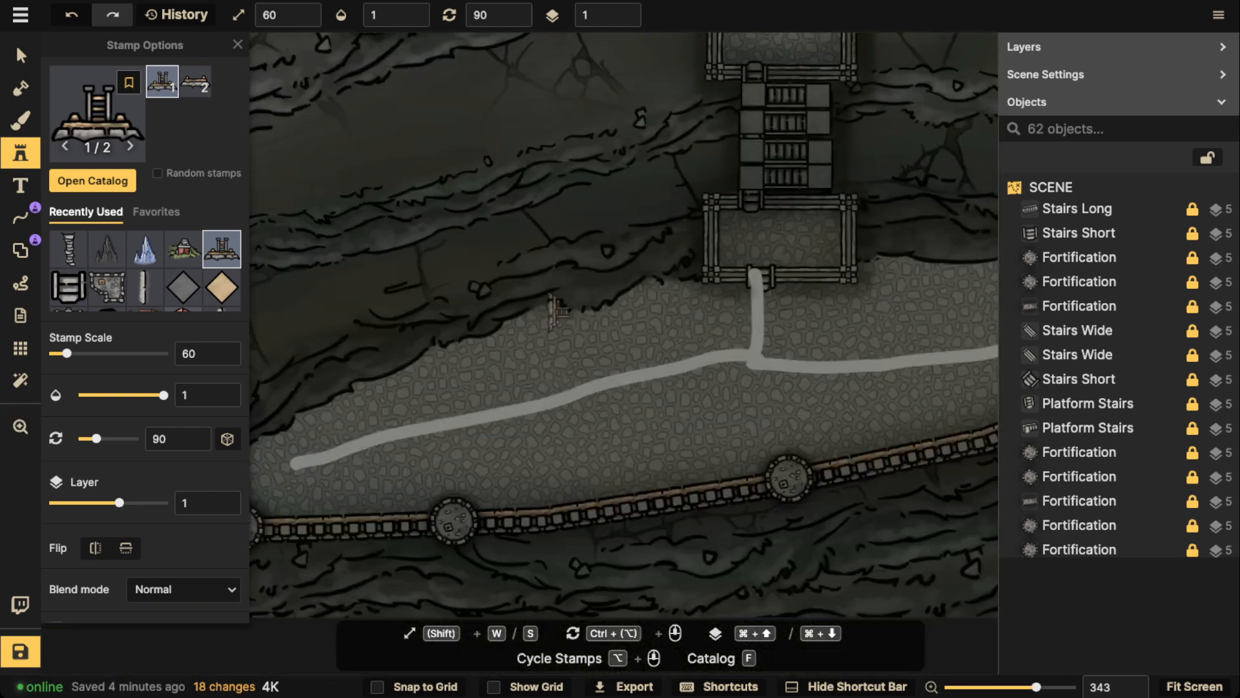
ctrl+scroll(517, 318, up, 5)
click(517, 318)
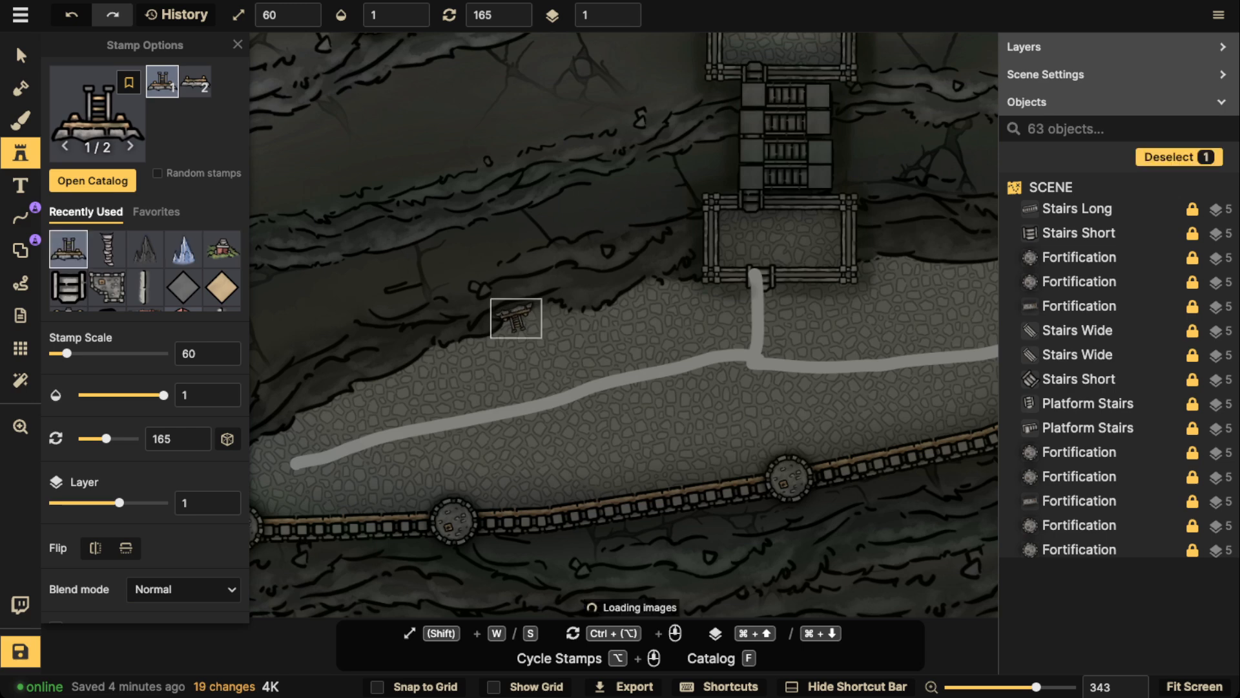
Place two more mine entrances at rotation 160 along the cliff edge toward the lower terrace's western tip
ctrl+scroll(517, 318, down, 1)
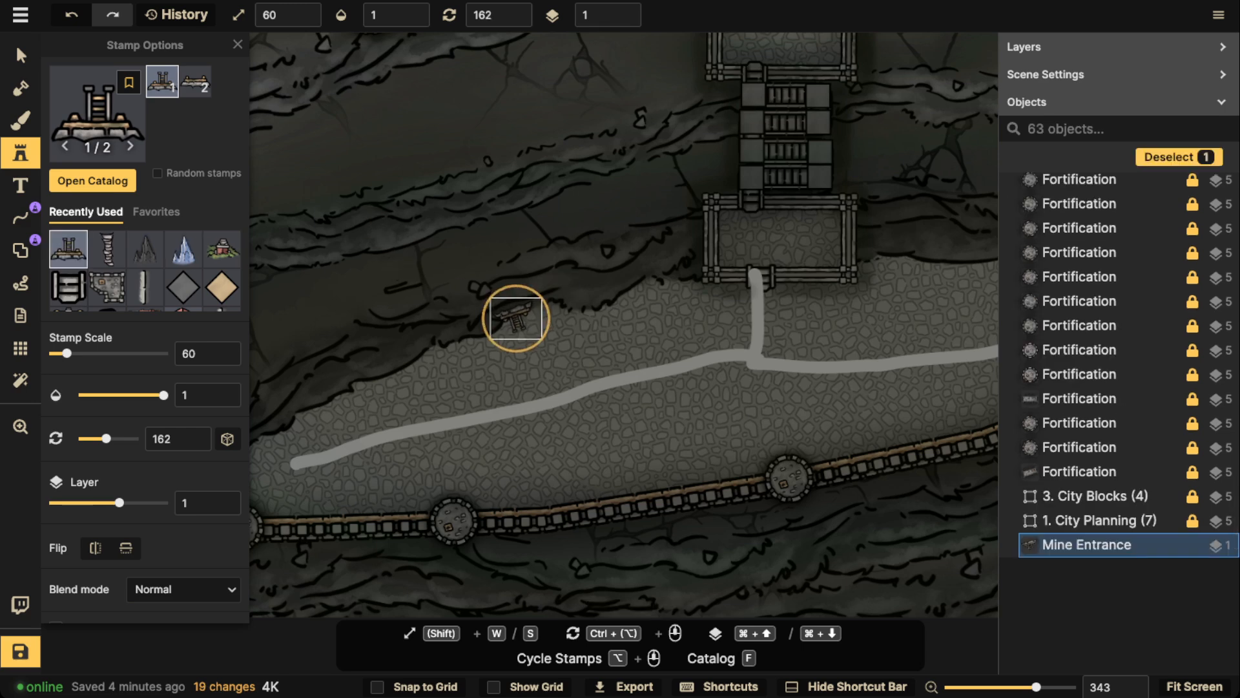
ctrl+scroll(517, 318, down, 1)
key(Escape)
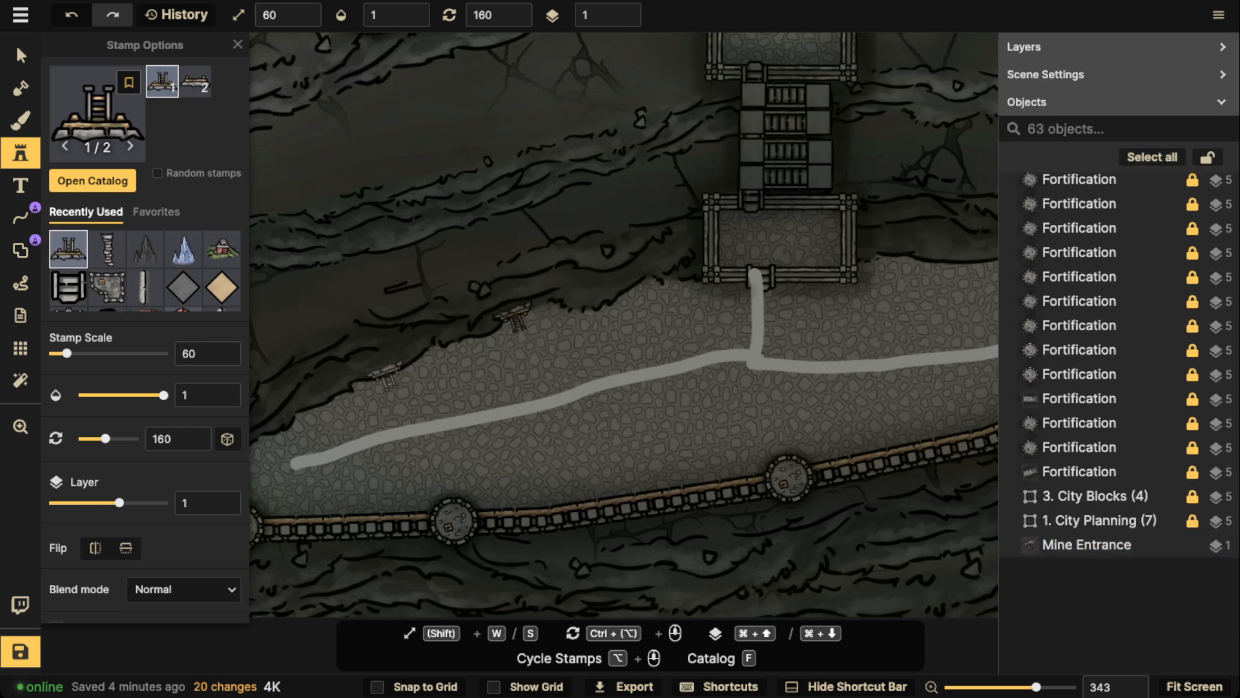
click(387, 374)
scroll(381, 372, down, 2)
scroll(381, 372, left, 3)
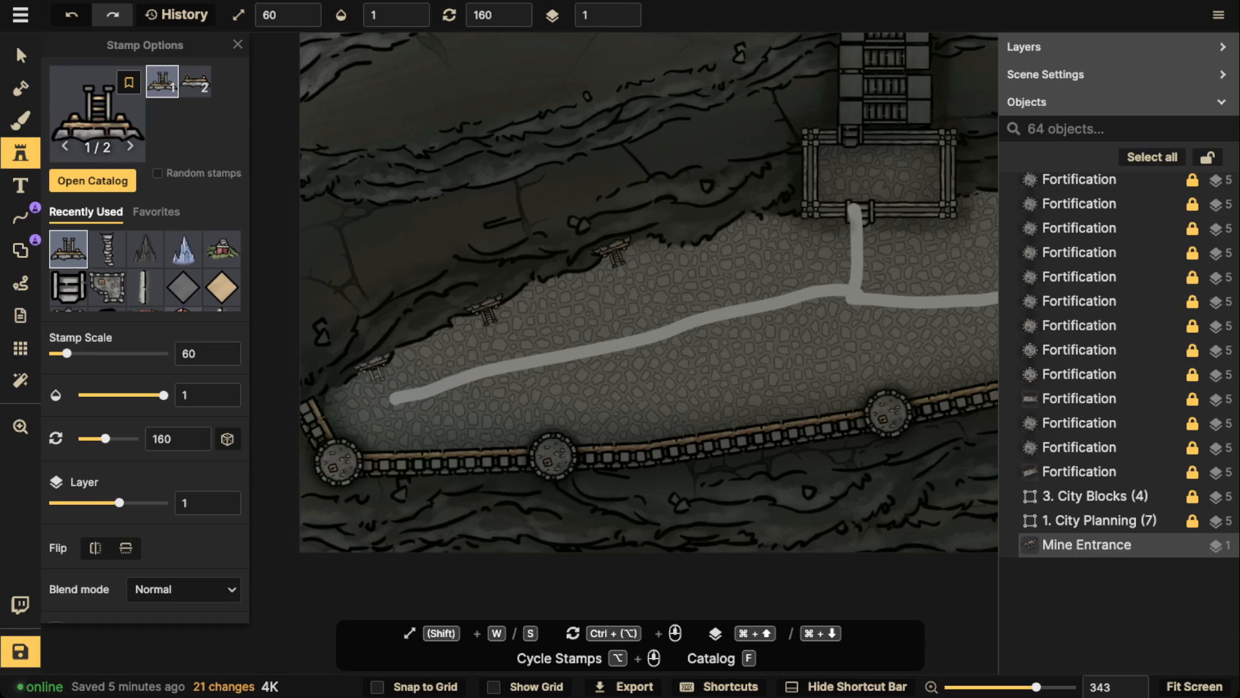
click(379, 368)
Place a mine entrance rotated to 190 on the cliff edge just east of the stair platform
drag(761, 229, 440, 270)
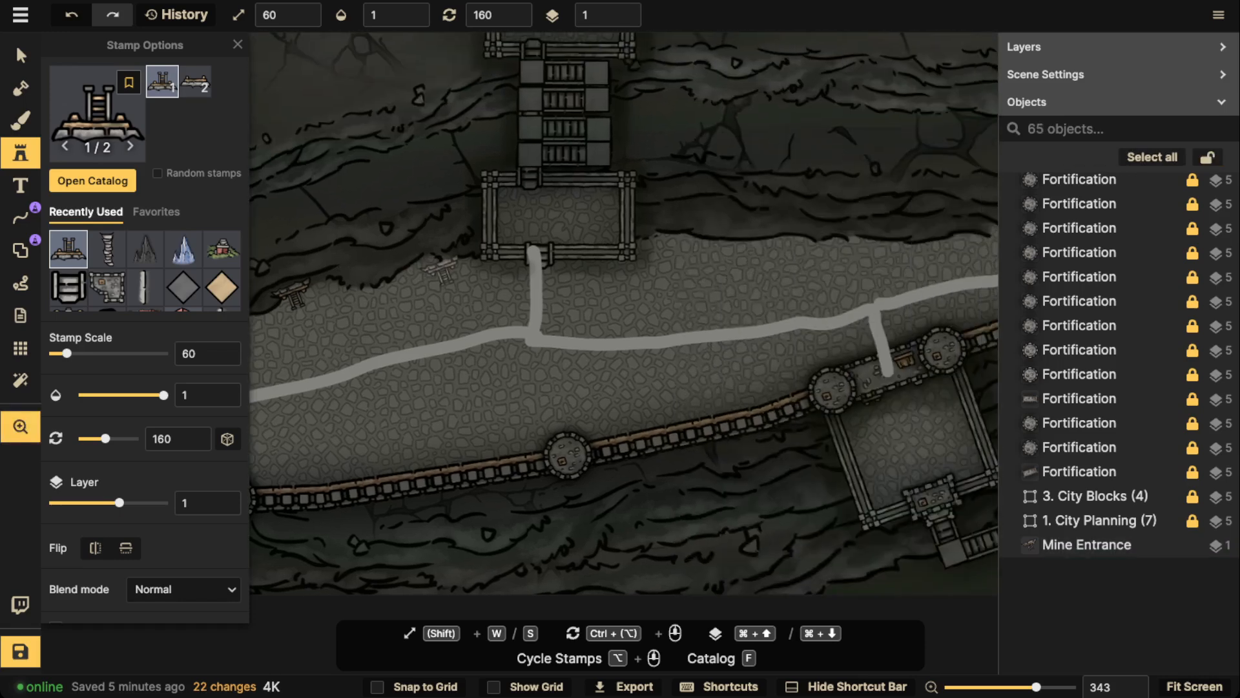
ctrl+scroll(707, 243, up, 3)
click(706, 243)
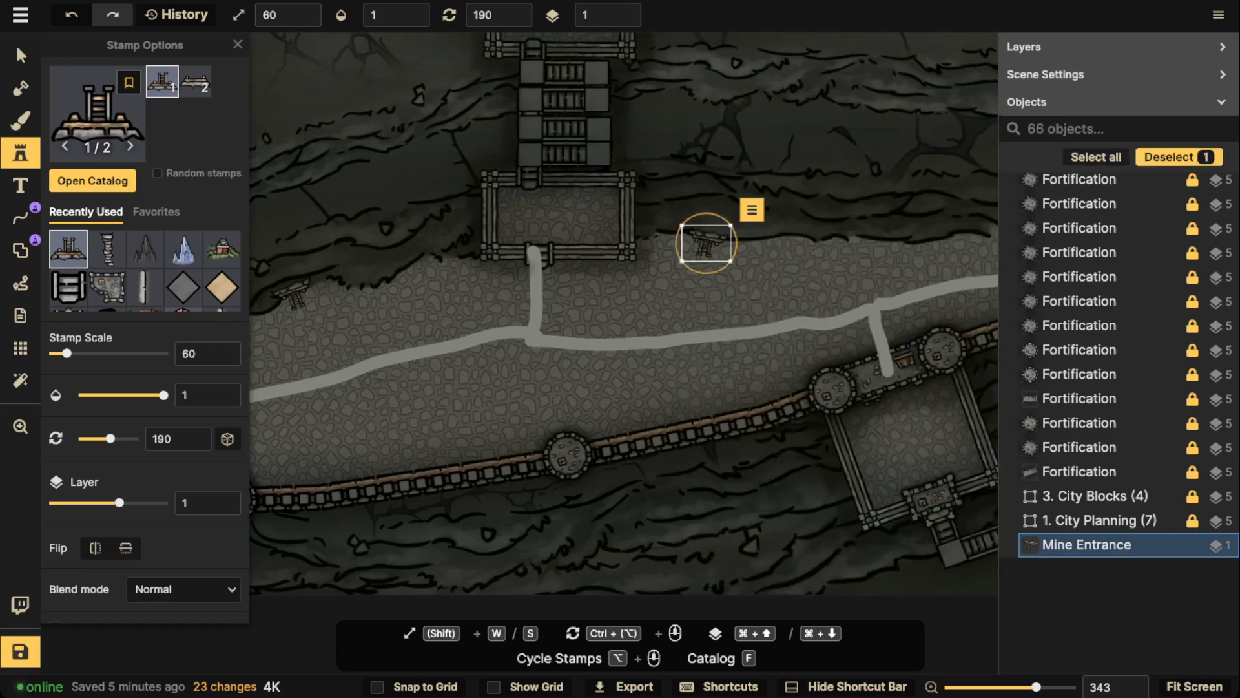
Place a mine entrance rotated to 145 on the lower terrace's upper cliff edge, just west of the stair platform
drag(451, 240, 594, 223)
ctrl+scroll(554, 254, down, 4)
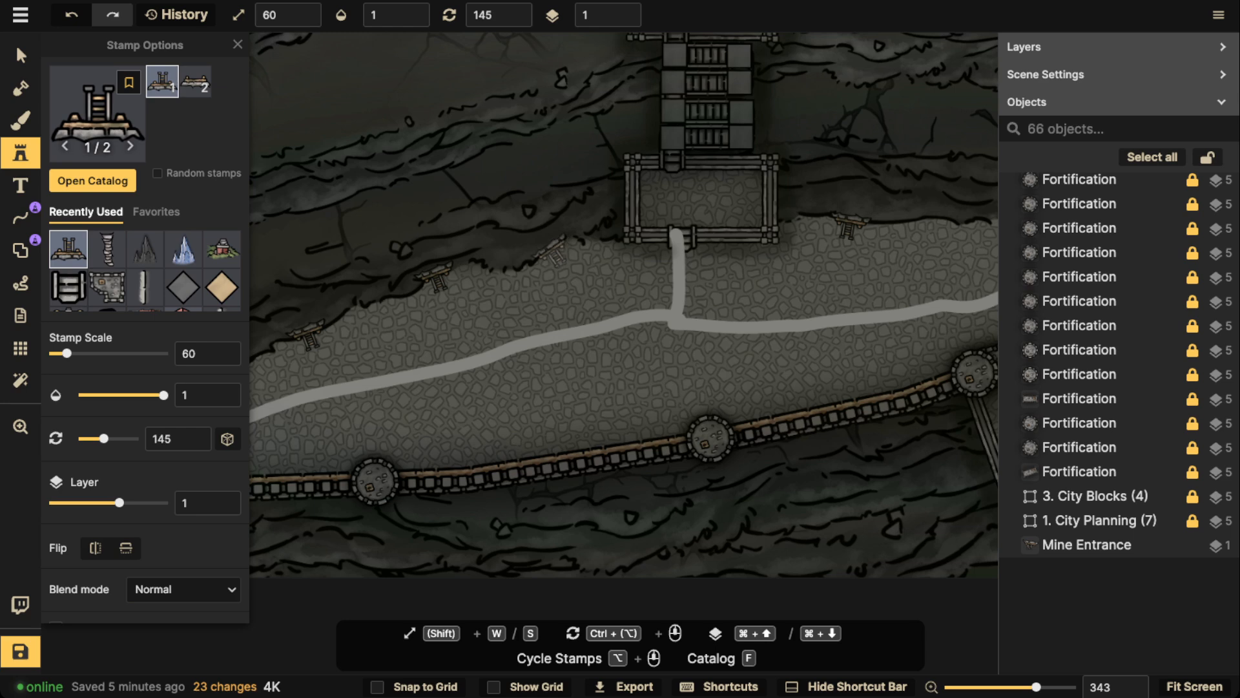
click(554, 253)
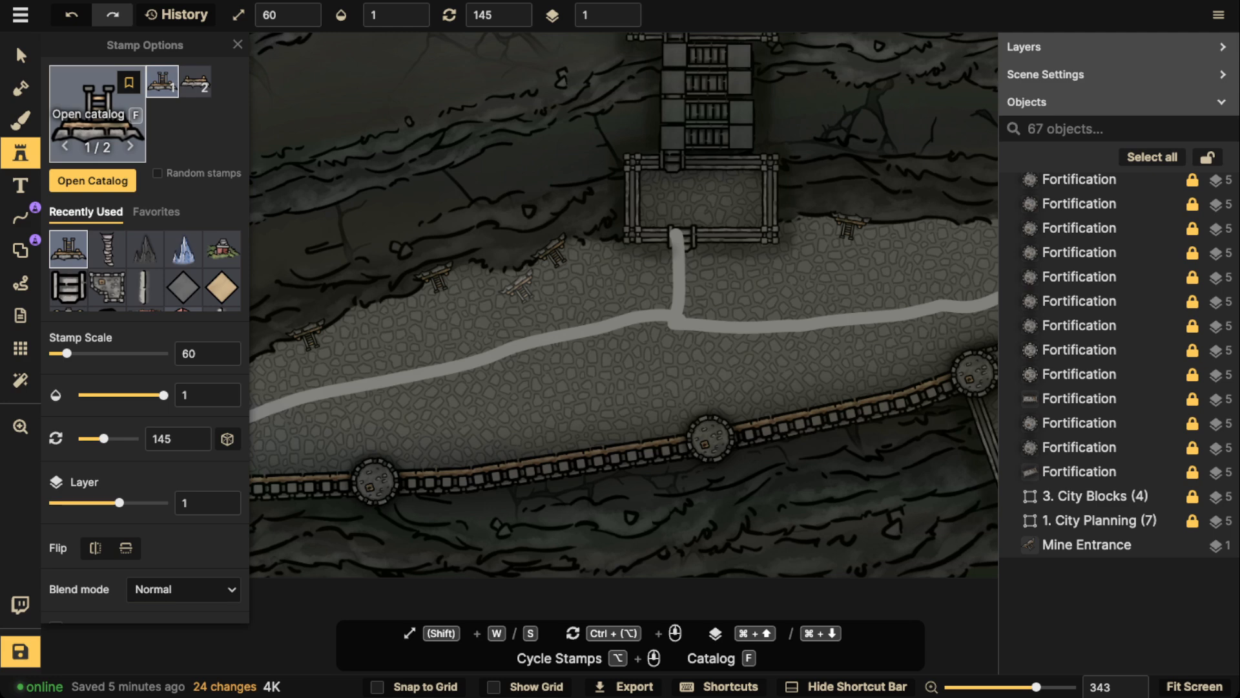
Place the second mine entrance variant at scale 60 and rotation 160 between two existing entrances west of the stair platform
click(195, 82)
scroll(387, 244, up, 2)
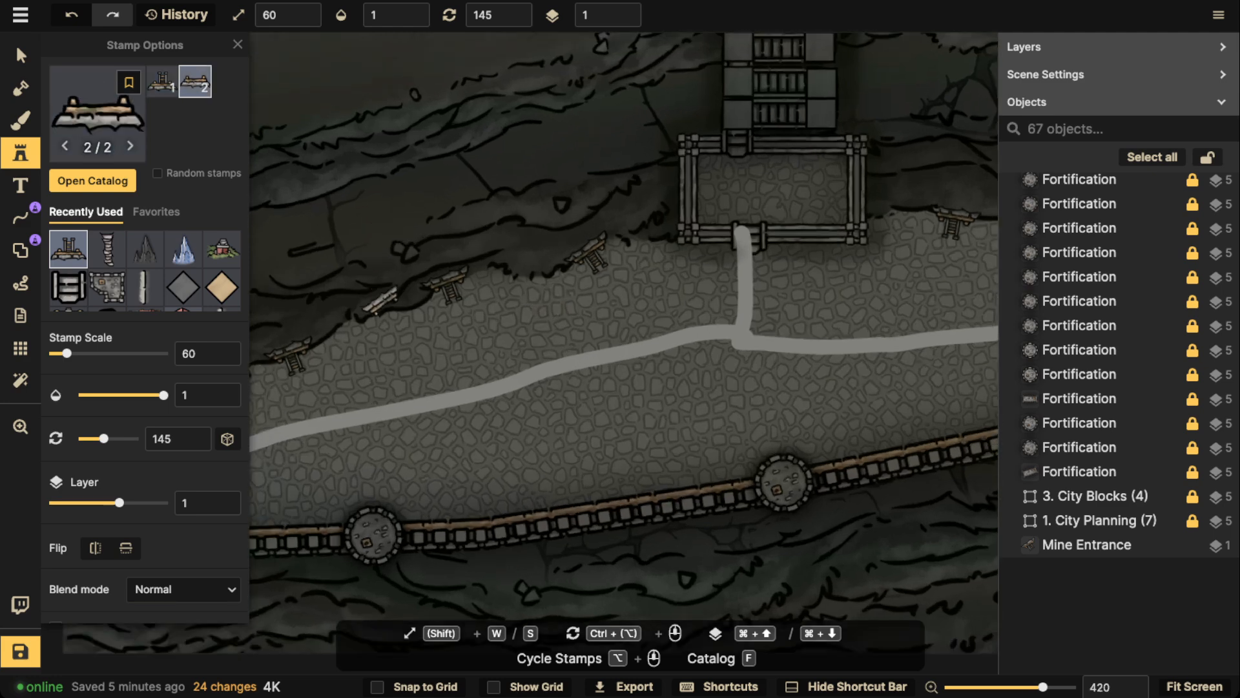
alt+scroll(390, 318, down, 1)
click(374, 314)
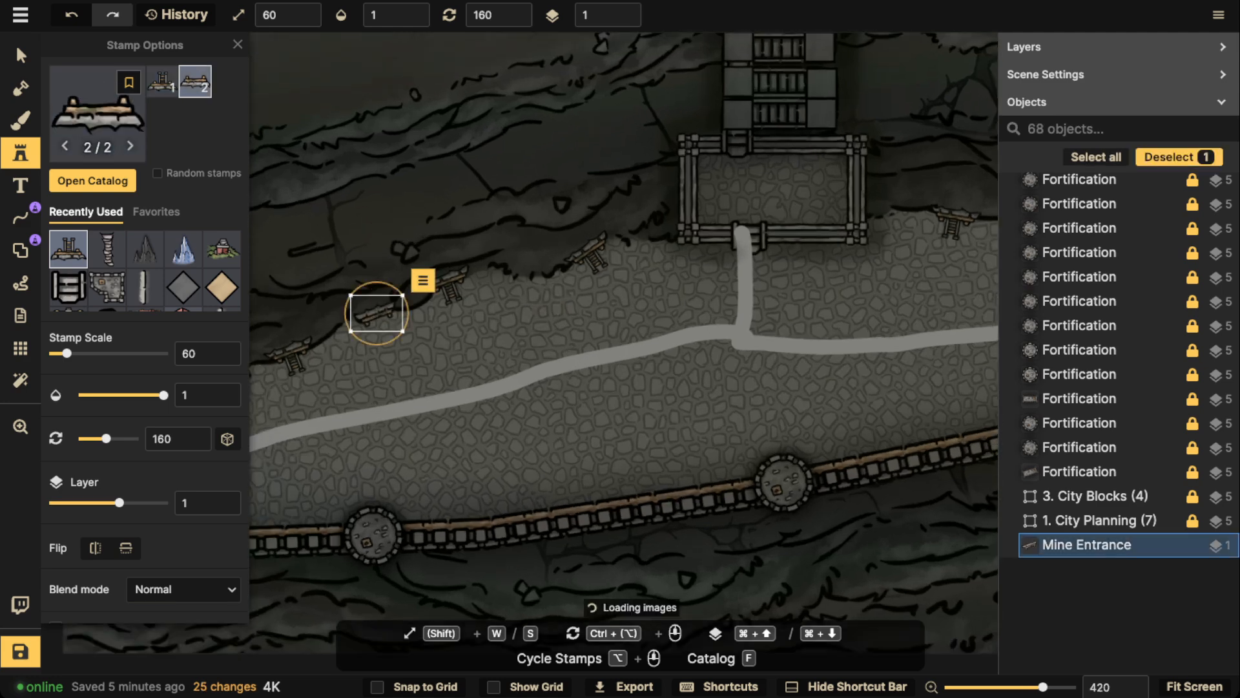
Place three more second-variant mine entrances higher on the western cliff face, the westernmost rotated to 145 and the others to 160
key(space)
drag(383, 257, 584, 236)
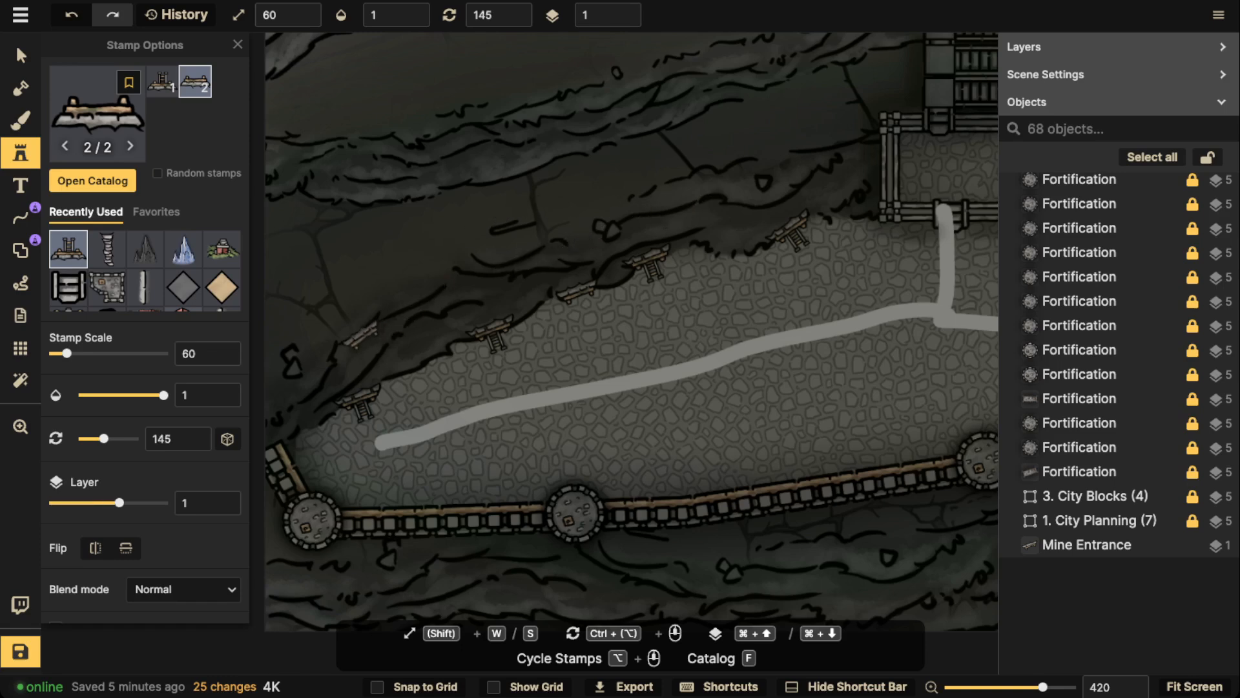
click(498, 255)
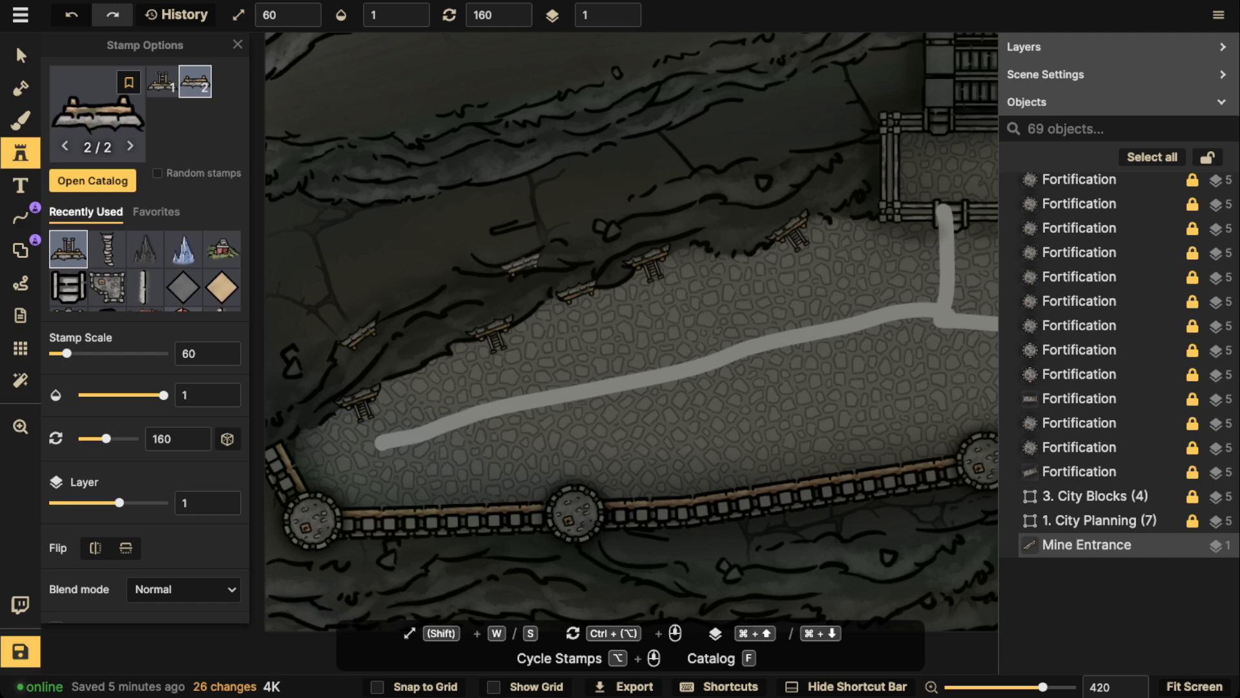
click(513, 264)
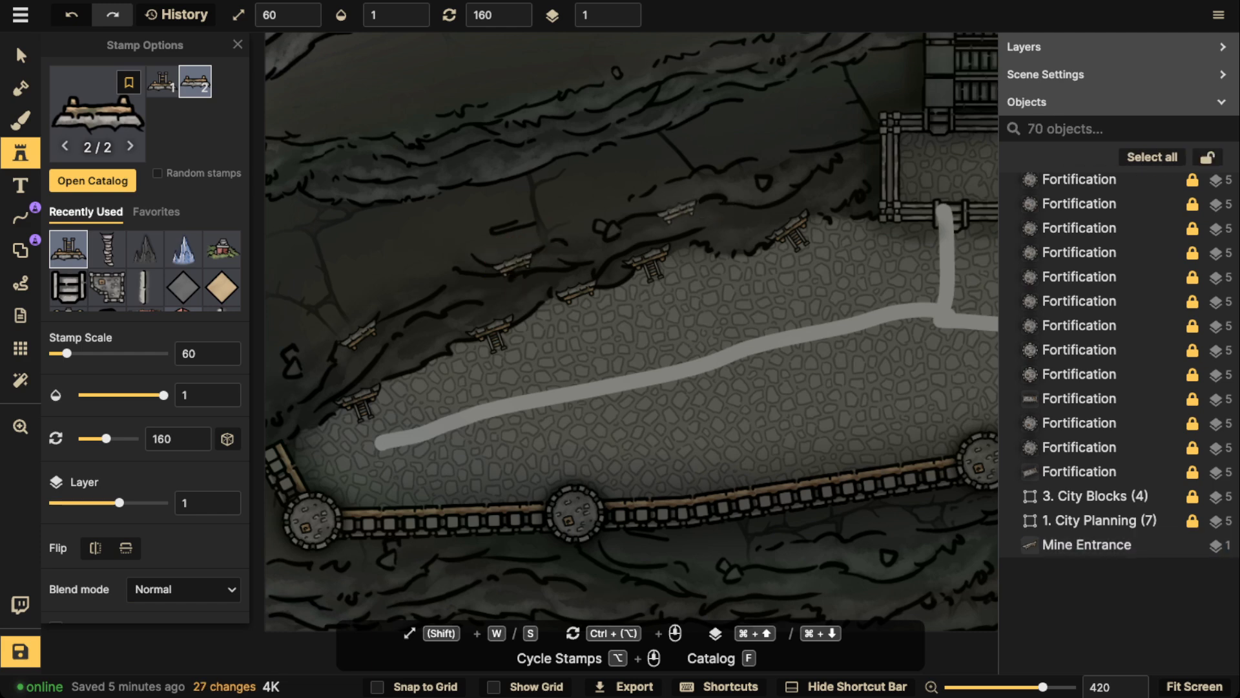
click(675, 210)
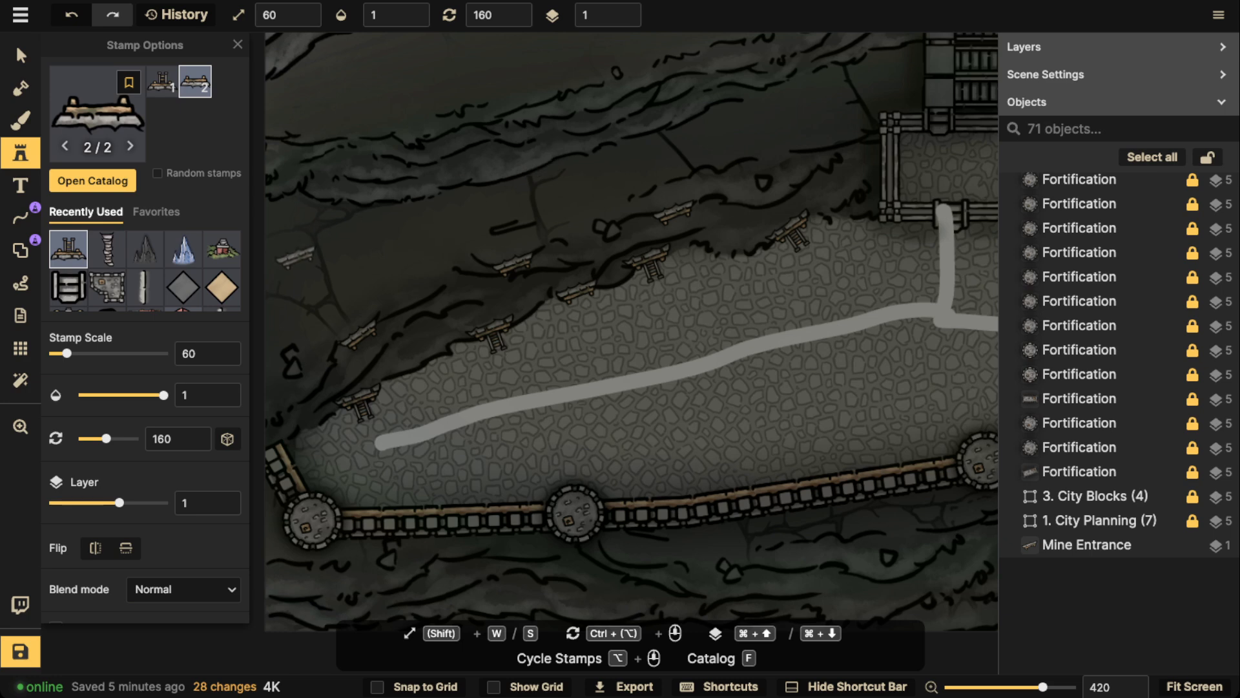
Place the first natural stairs variant at scale 70 and rotation 330, leading down from the westernmost raised mine entrance to the terrace
click(107, 249)
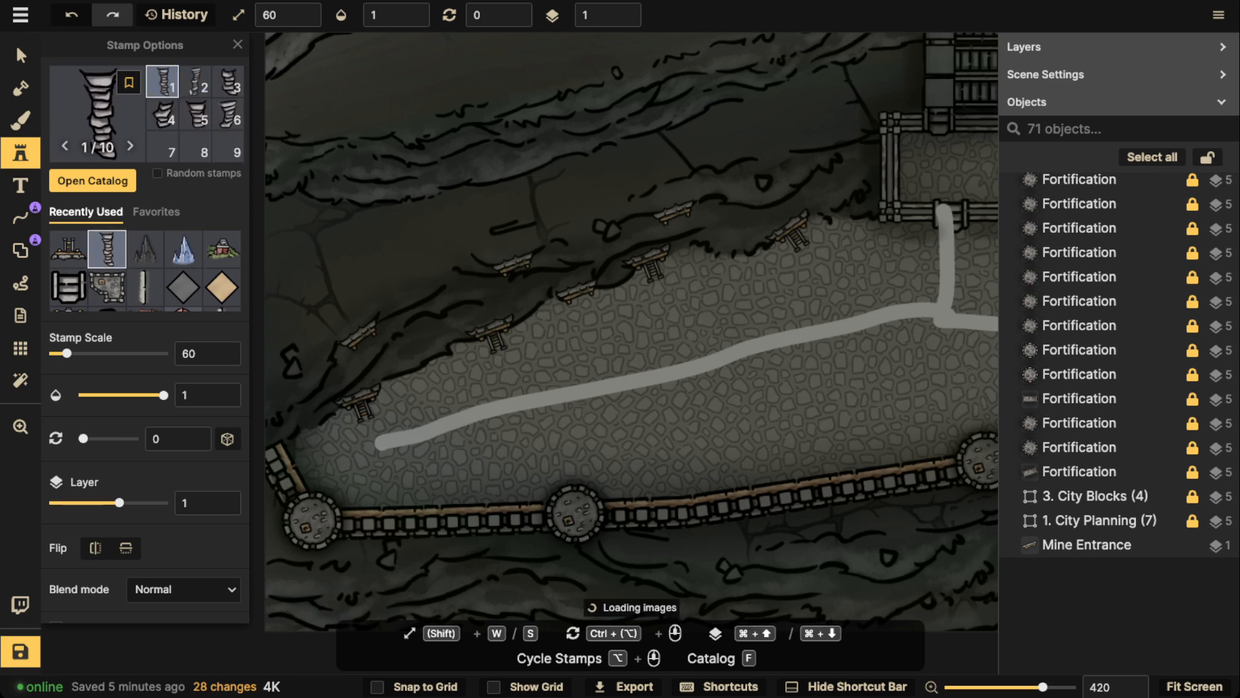
scroll(367, 358, up, 2)
ctrl+scroll(378, 362, up, 5)
ctrl+scroll(380, 360, down, 1)
ctrl+scroll(380, 360, up, 1)
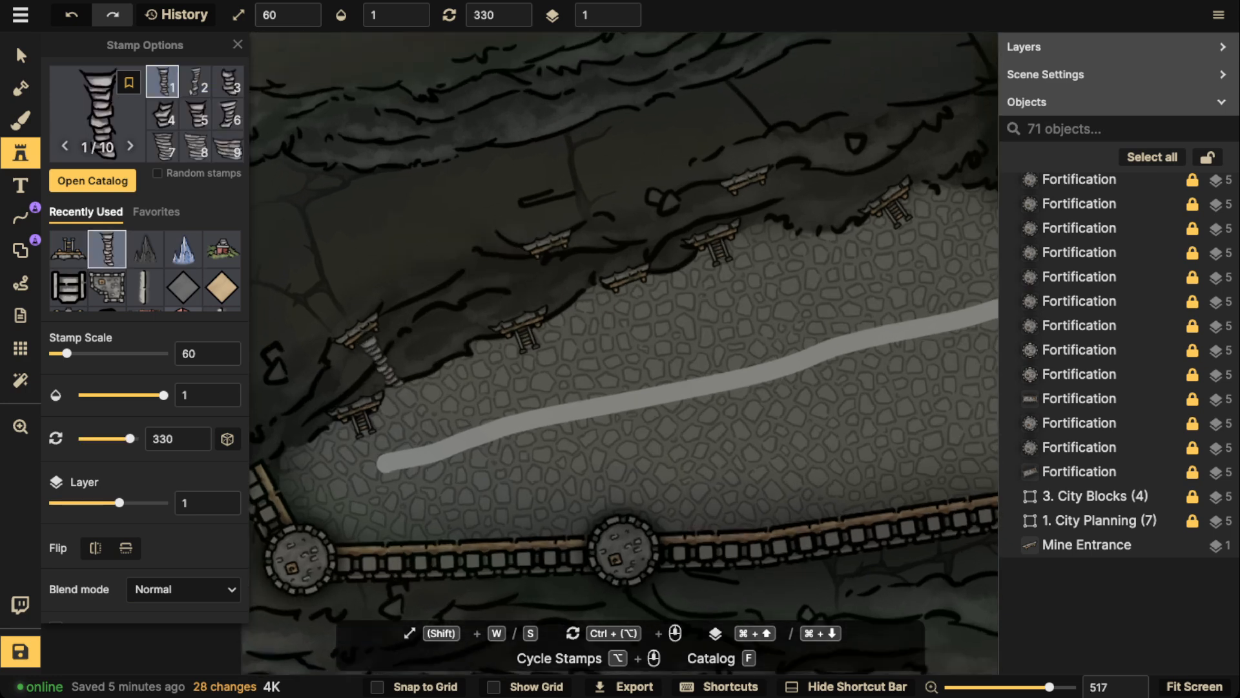
scroll(380, 362, up, 1)
key(w)
click(378, 360)
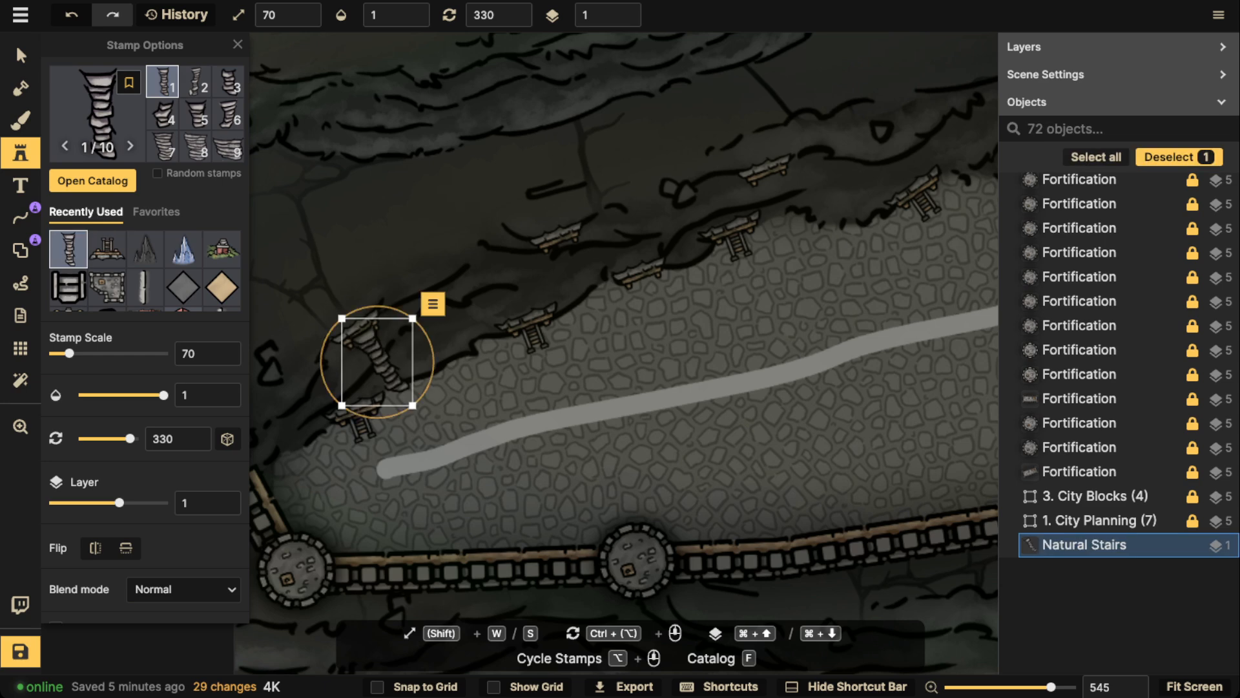
Move the new natural stairs to layer 0 and lower their brightness to 69
click(625, 20)
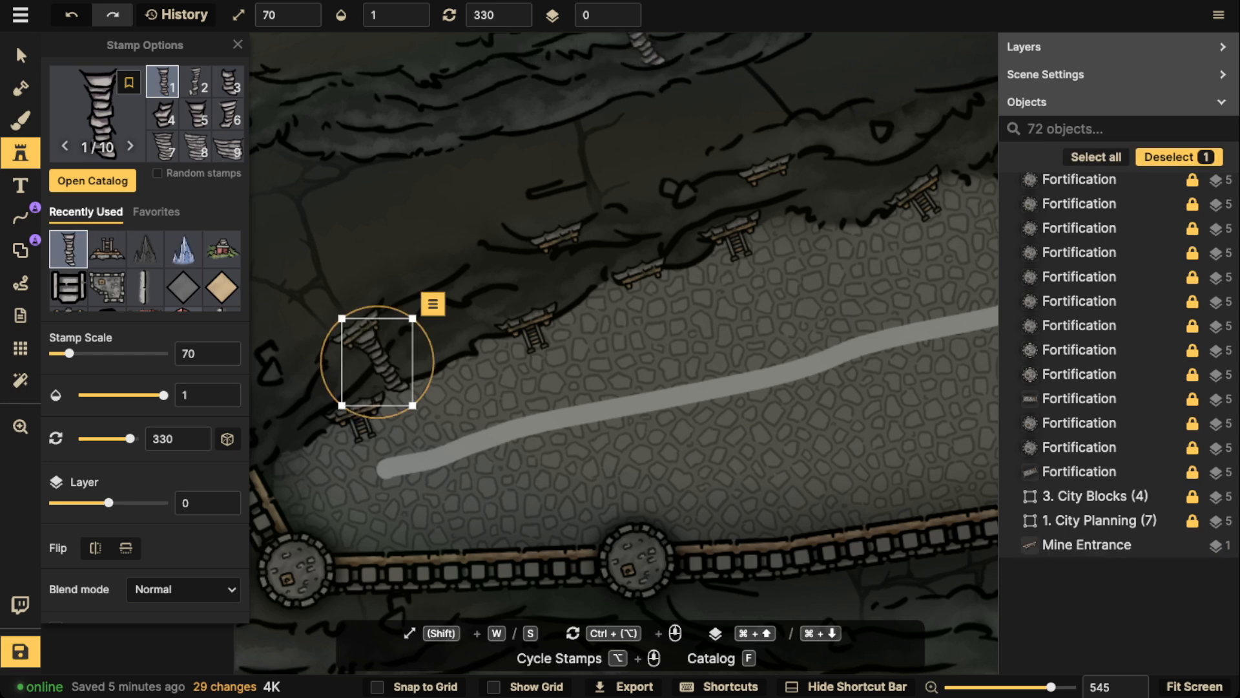
click(21, 55)
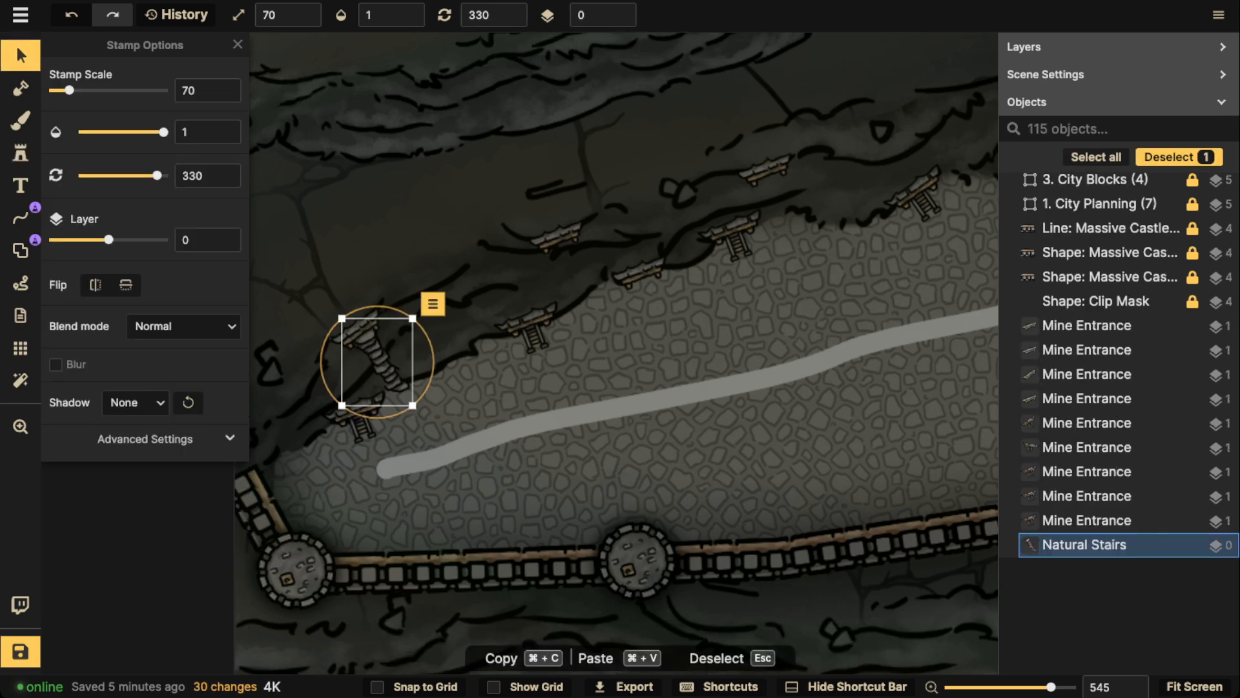
click(146, 438)
drag(112, 593, 93, 593)
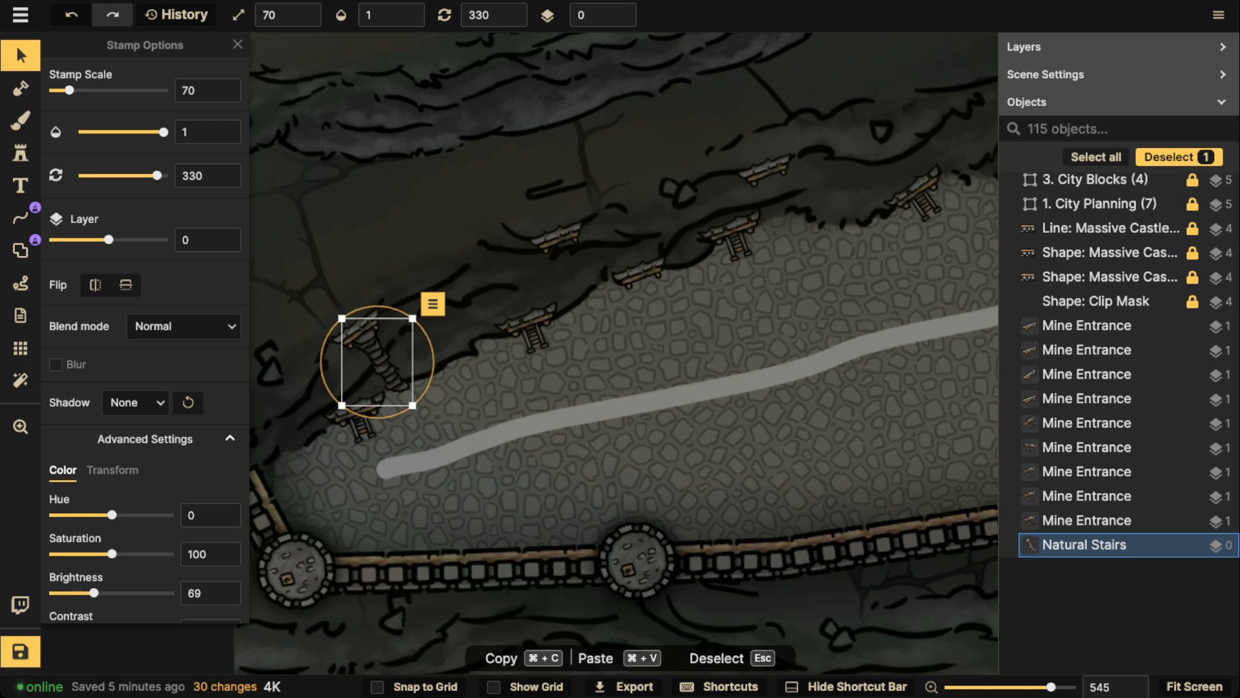
Place stairs variant 7 at scale 50 and rotation 345 below the easternmost raised mine entrance west of the stair platform
click(20, 153)
scroll(589, 275, up, 2)
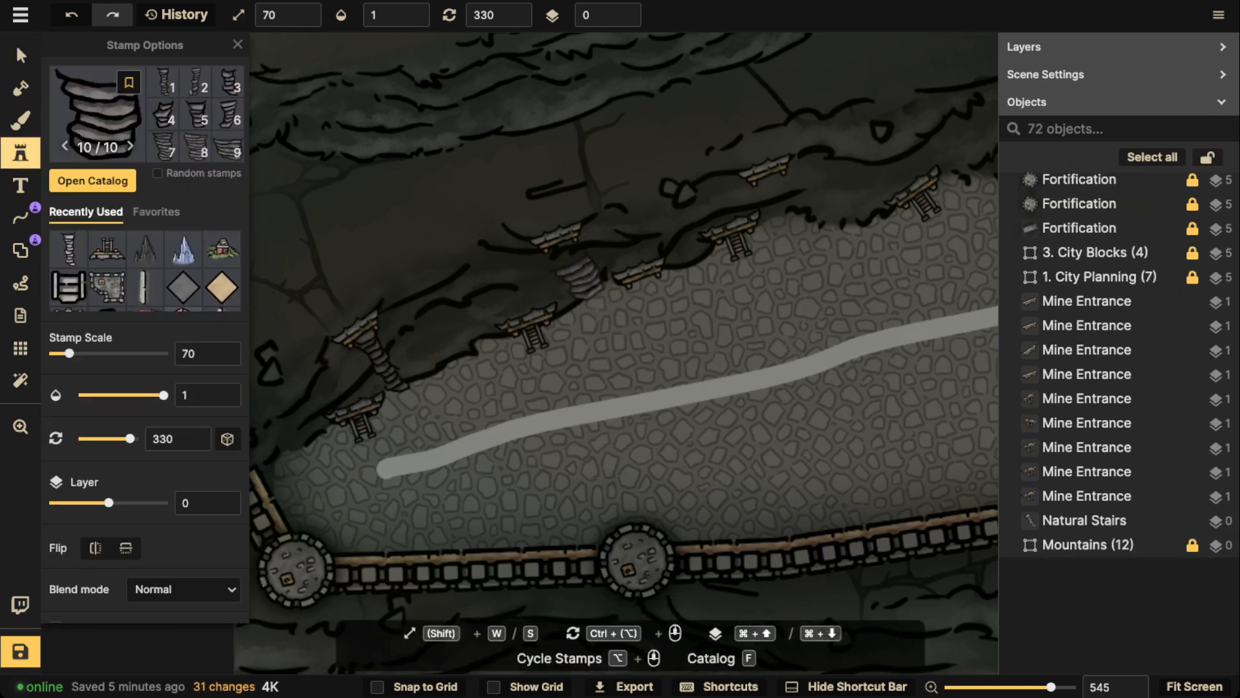
scroll(574, 271, up, 2)
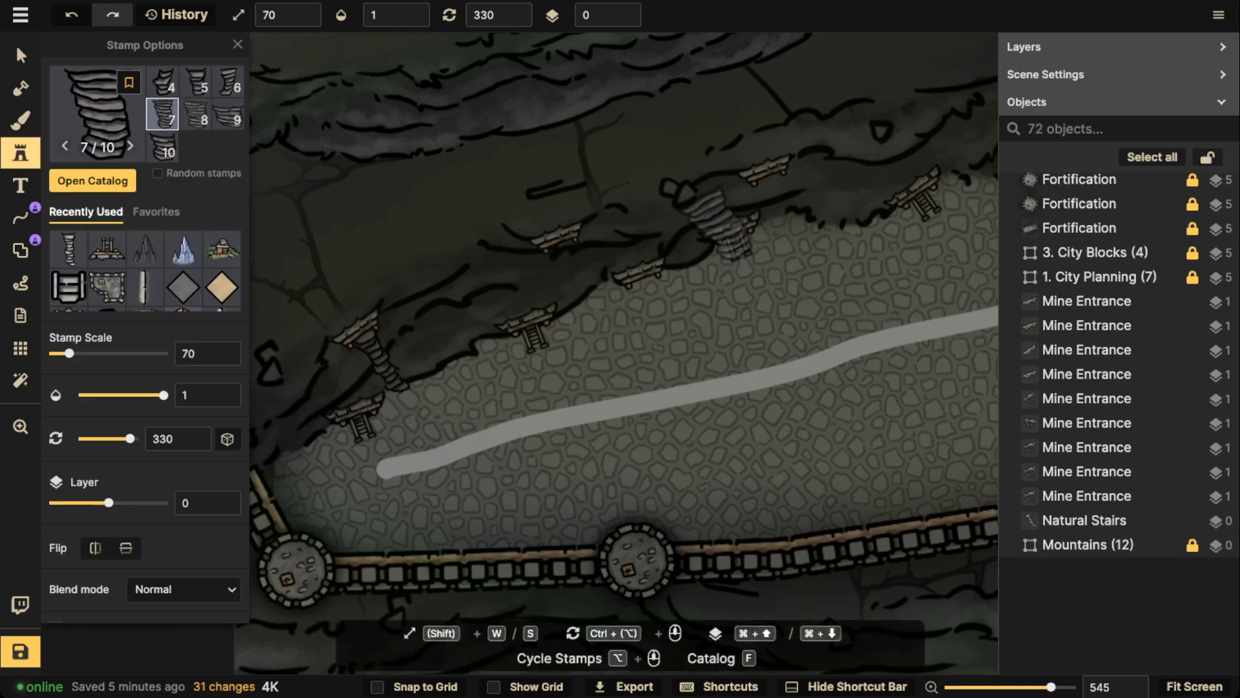
key(s)
scroll(752, 197, up, 1)
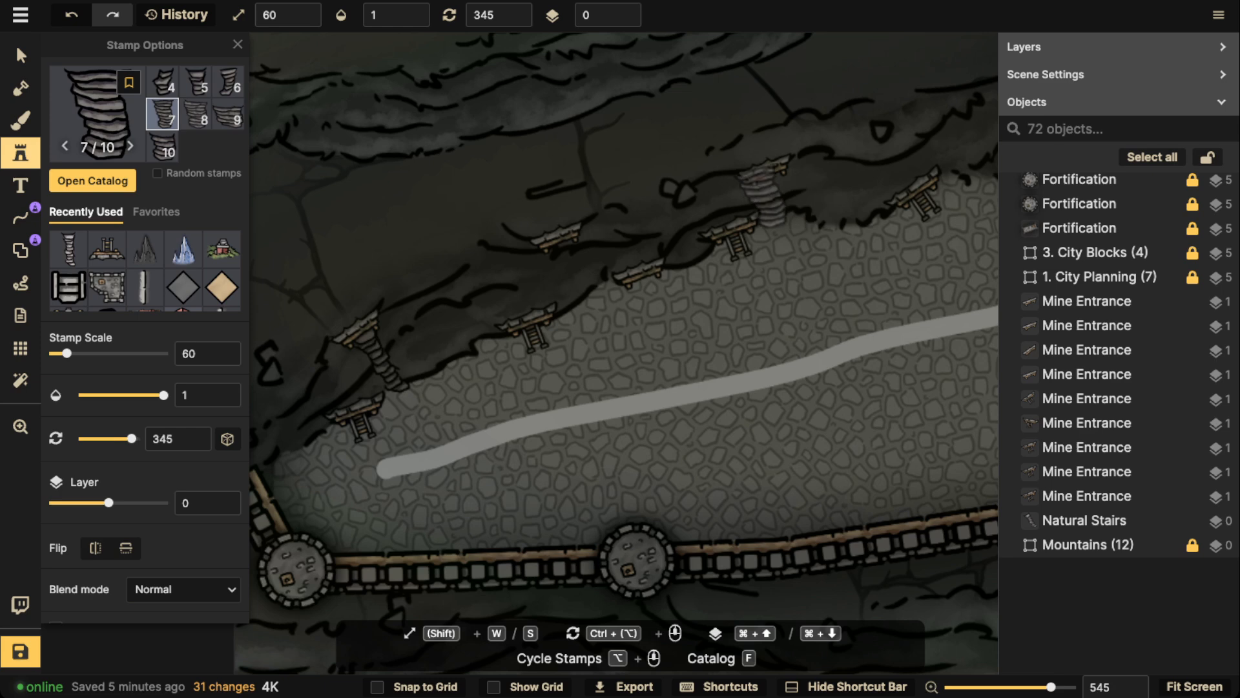
key(s)
click(772, 184)
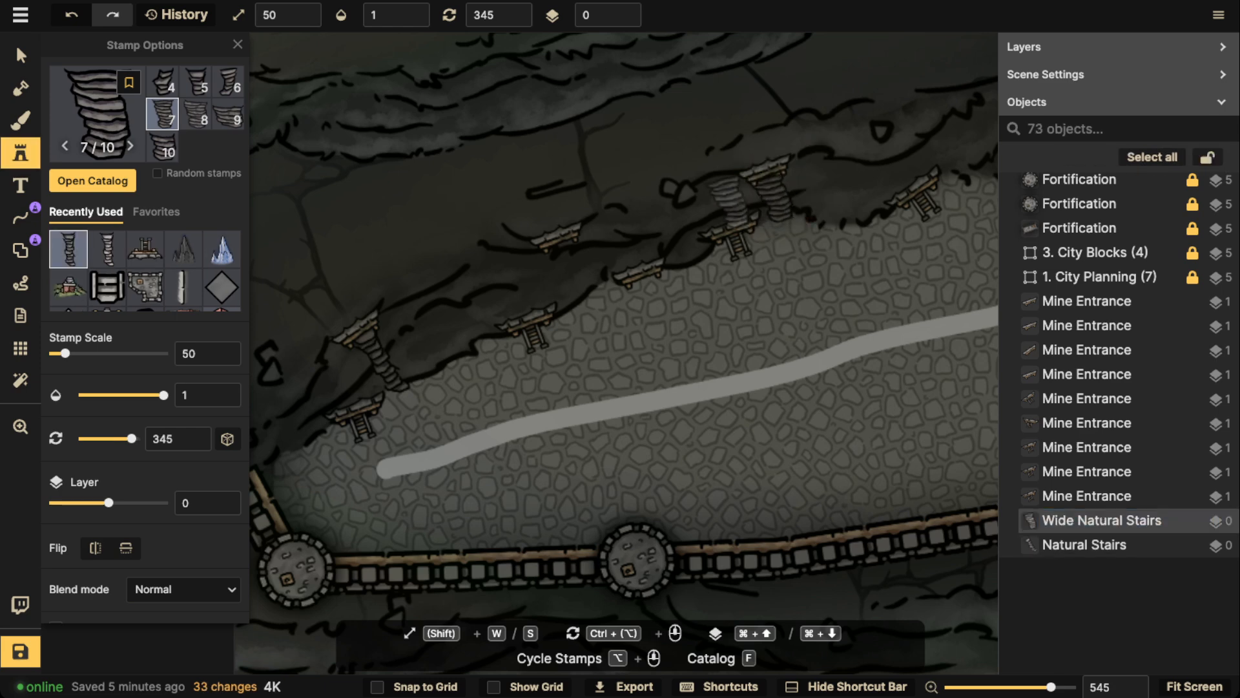
Place natural stairs variant 2 at scale 60 and rotation 345 below the middle raised mine entrance
scroll(572, 265, up, 1)
scroll(572, 268, up, 1)
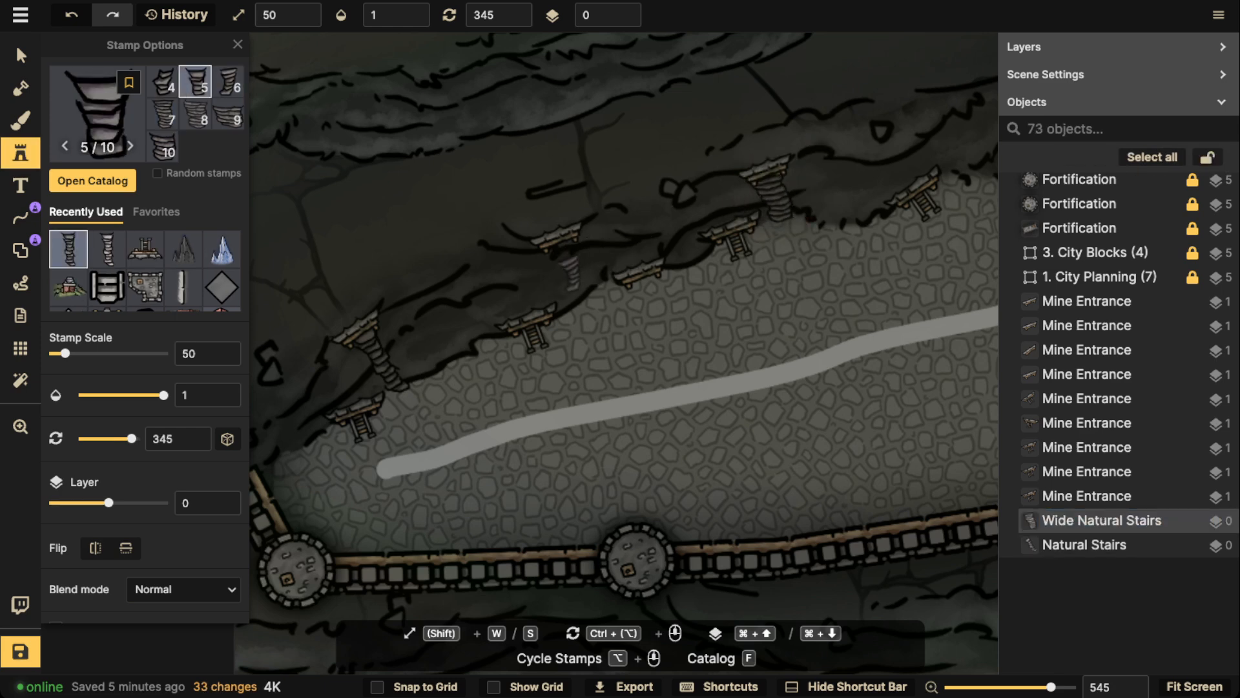
scroll(572, 268, down, 1)
key(w)
scroll(572, 268, up, 4)
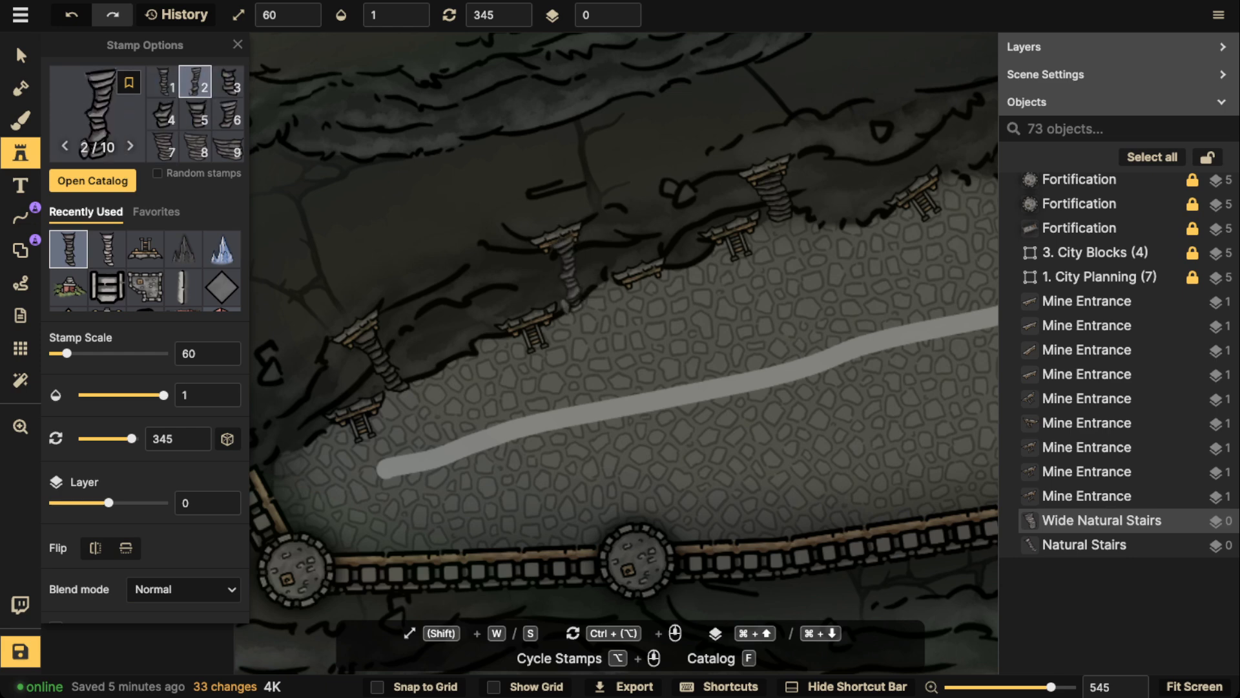
click(568, 273)
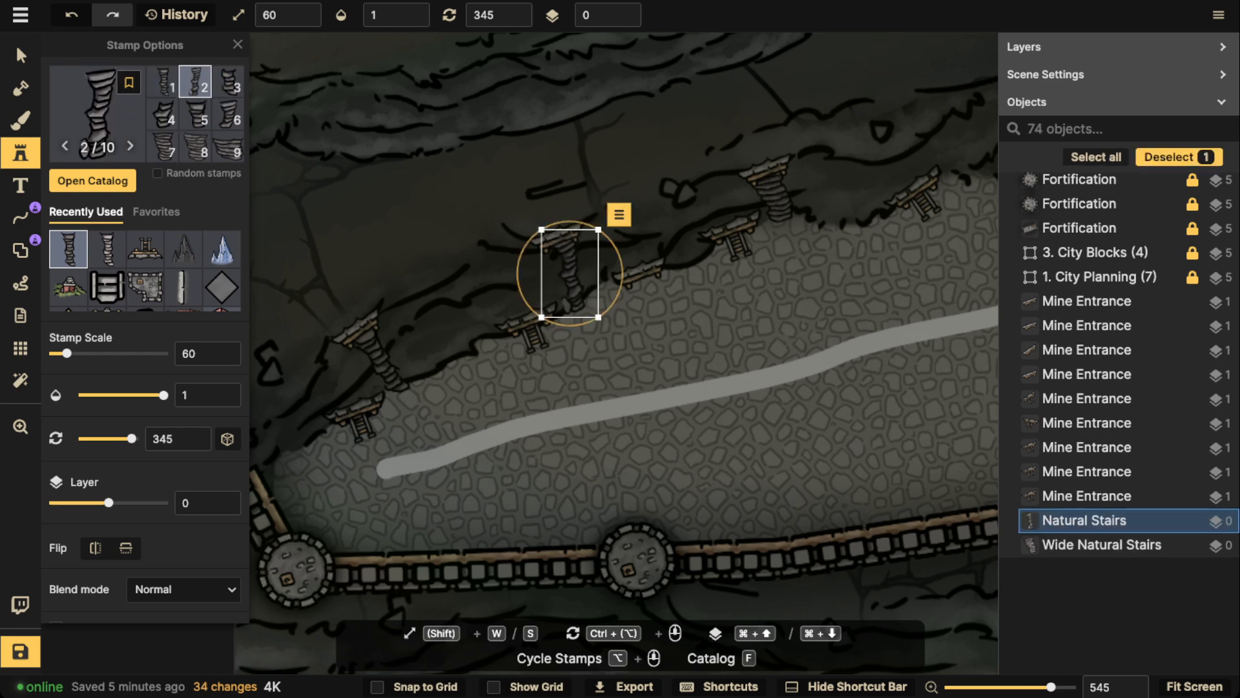
click(462, 220)
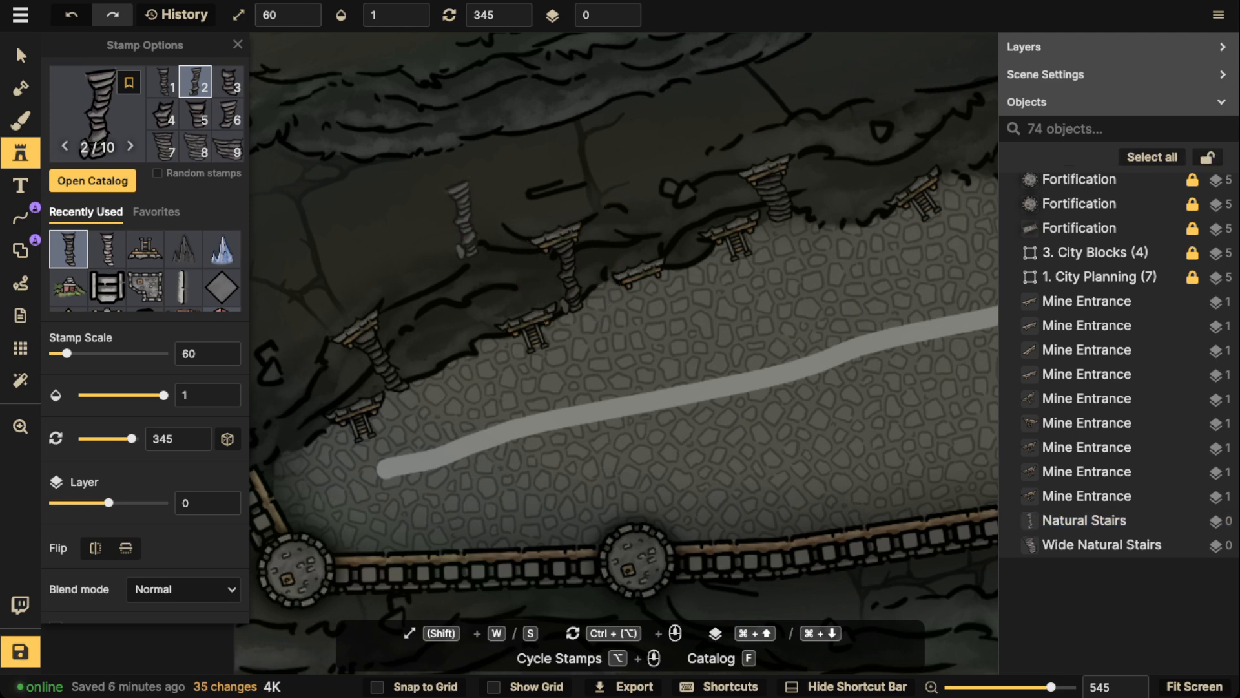
scroll(462, 220, down, 4)
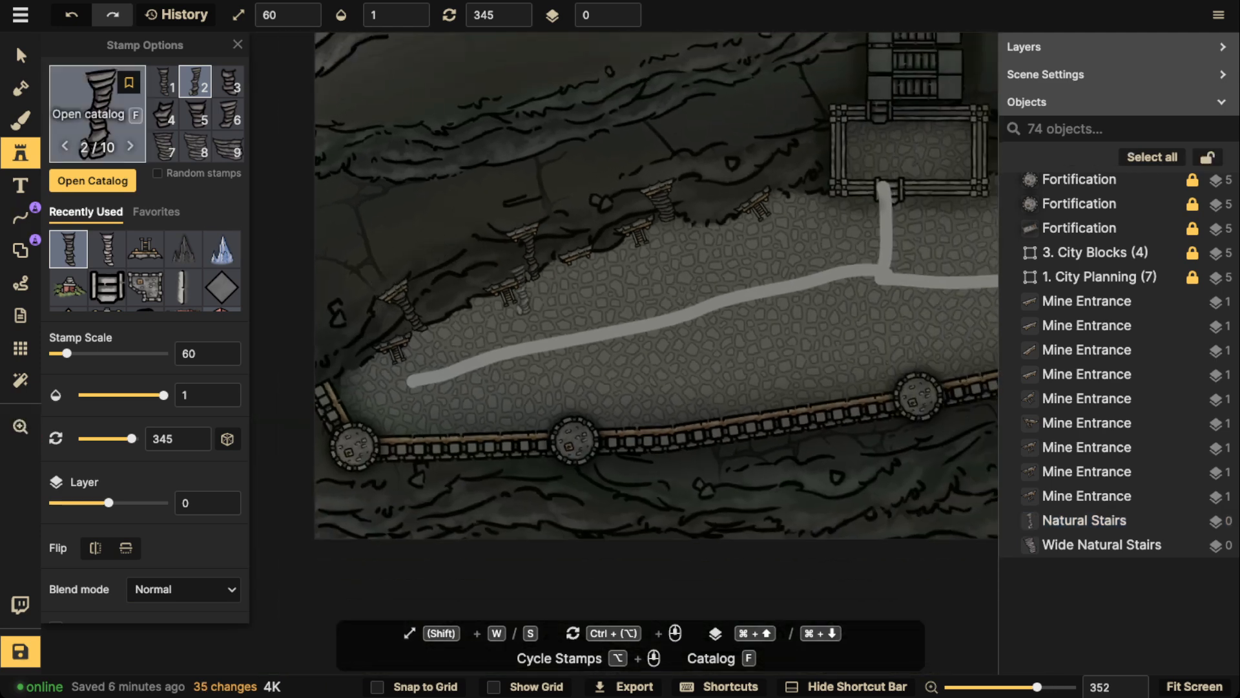
scroll(373, 270, up, 3)
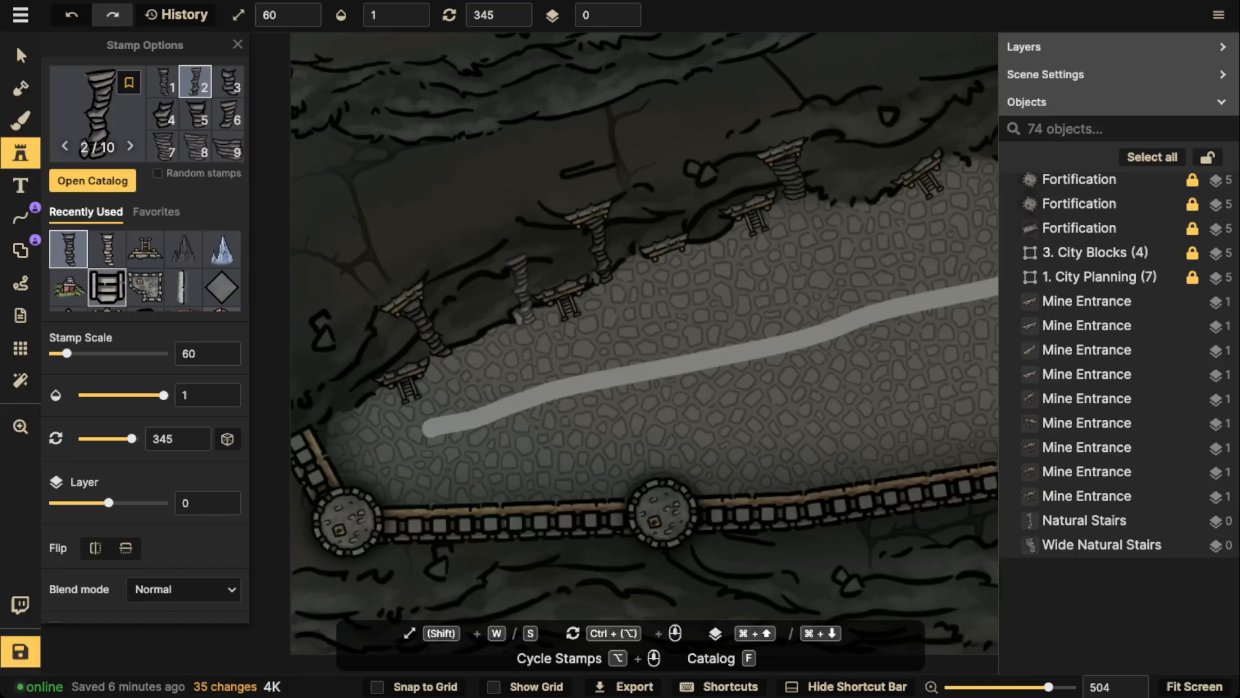
scroll(222, 272, down, 1)
scroll(222, 271, down, 1)
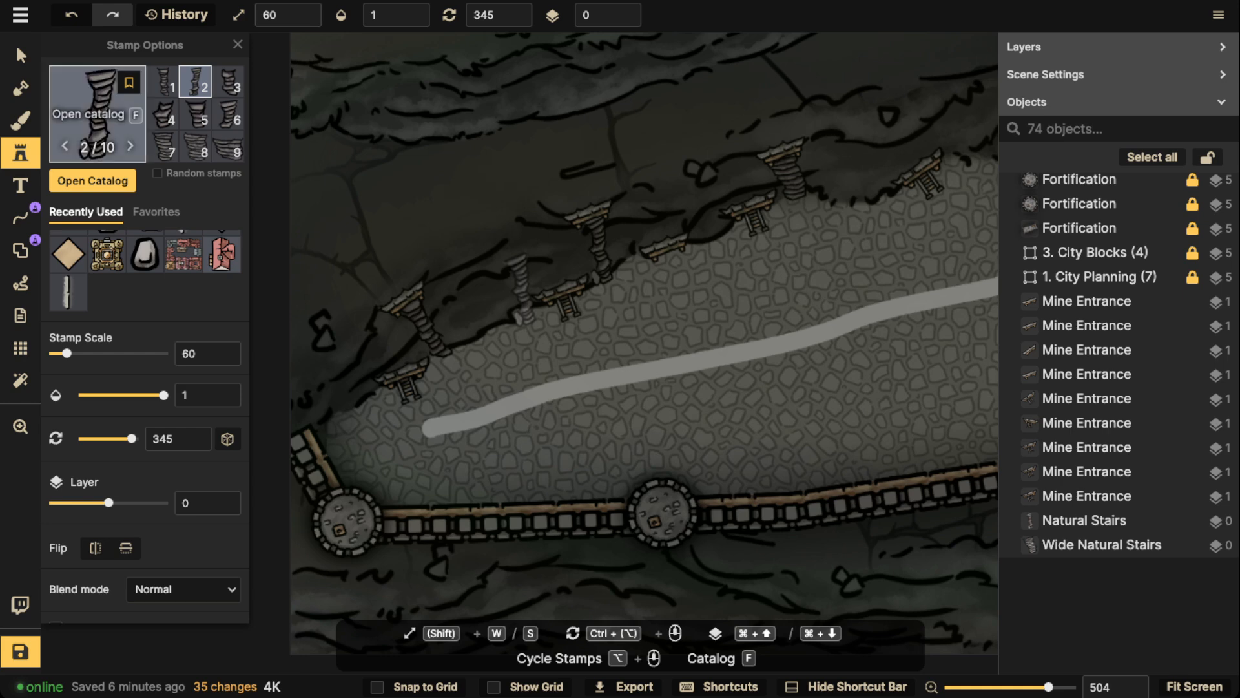
scroll(448, 310, down, 4)
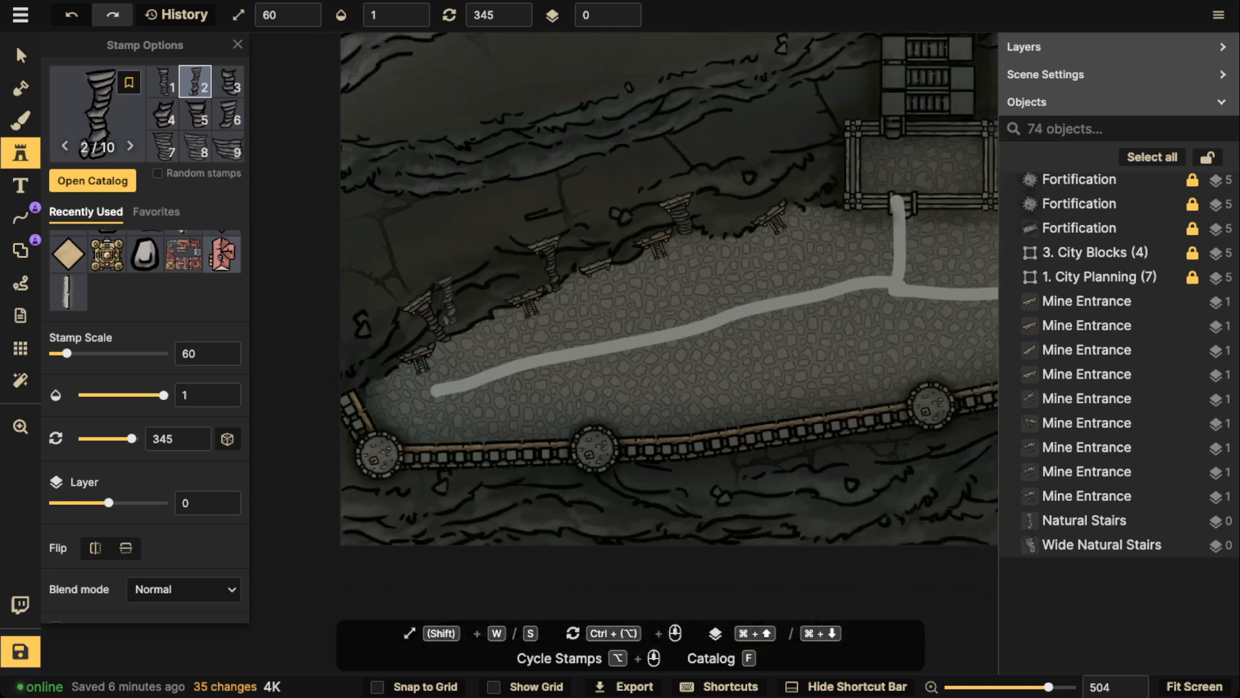
key(space)
drag(527, 254, 475, 255)
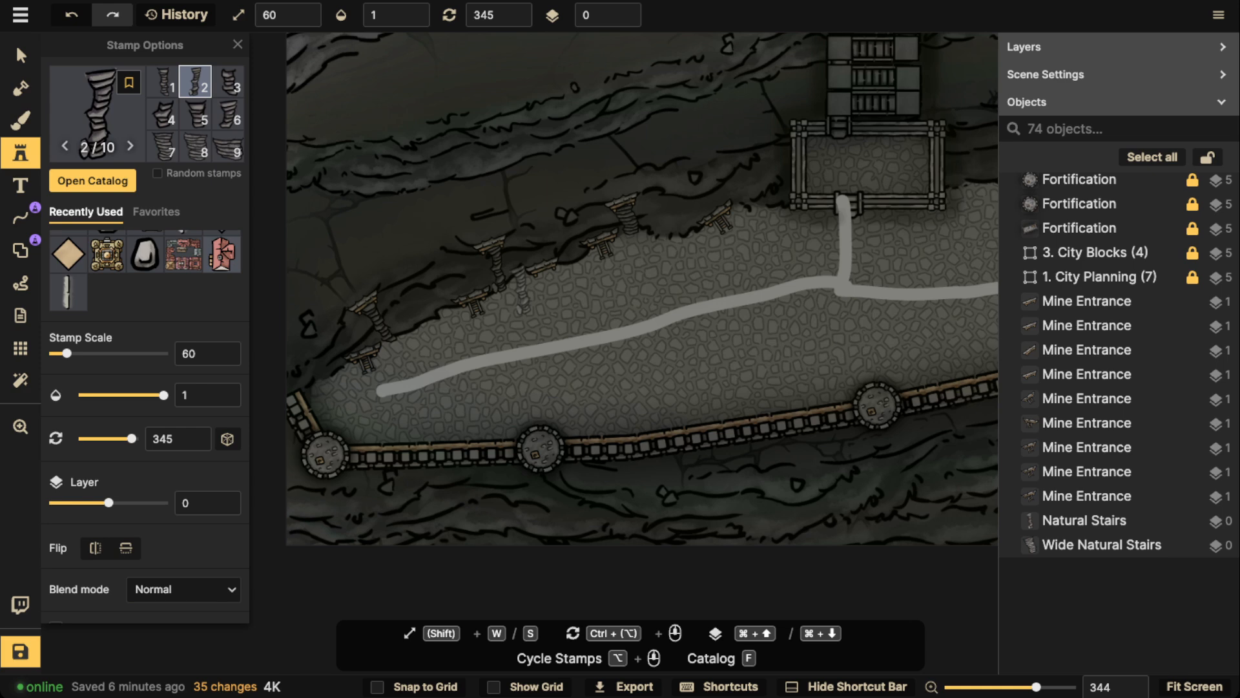
Duplicate the raised mine entrance nearest the stair platform, rotate the copy to 190 and place it on the cliff face east of the platform
scroll(624, 234, down, 3)
key(space)
drag(662, 240, 452, 258)
key(space)
drag(542, 207, 434, 212)
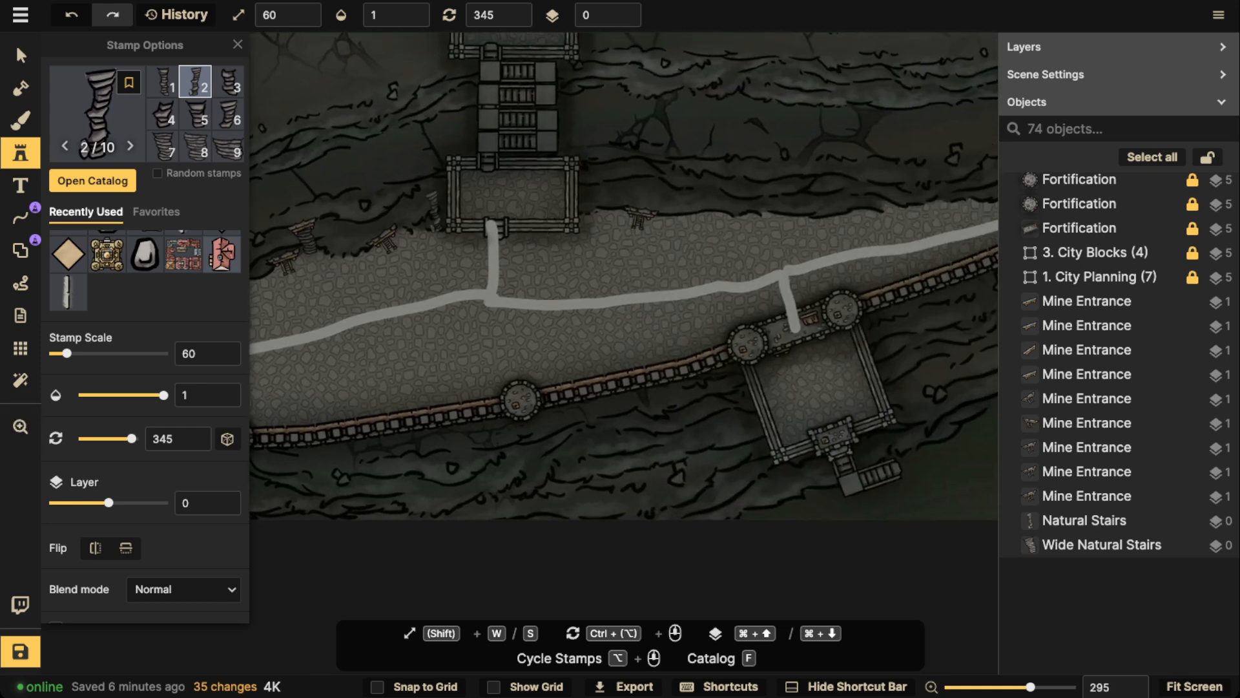
click(20, 56)
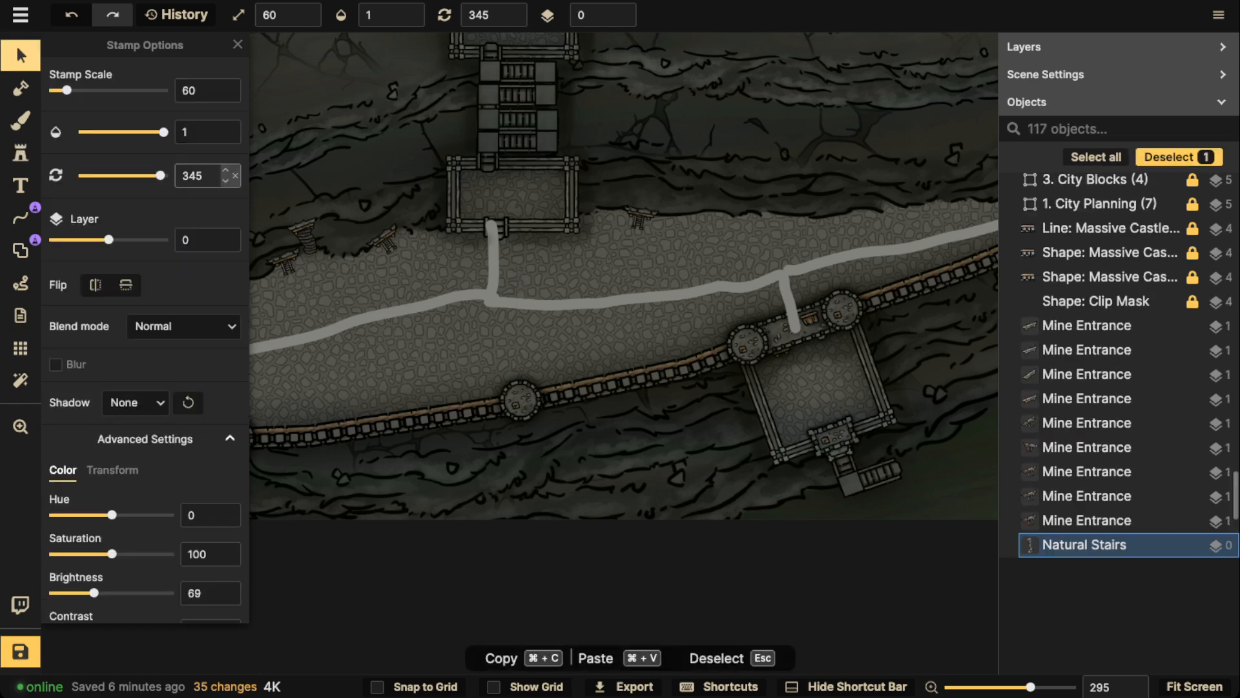
click(303, 227)
key(super+c)
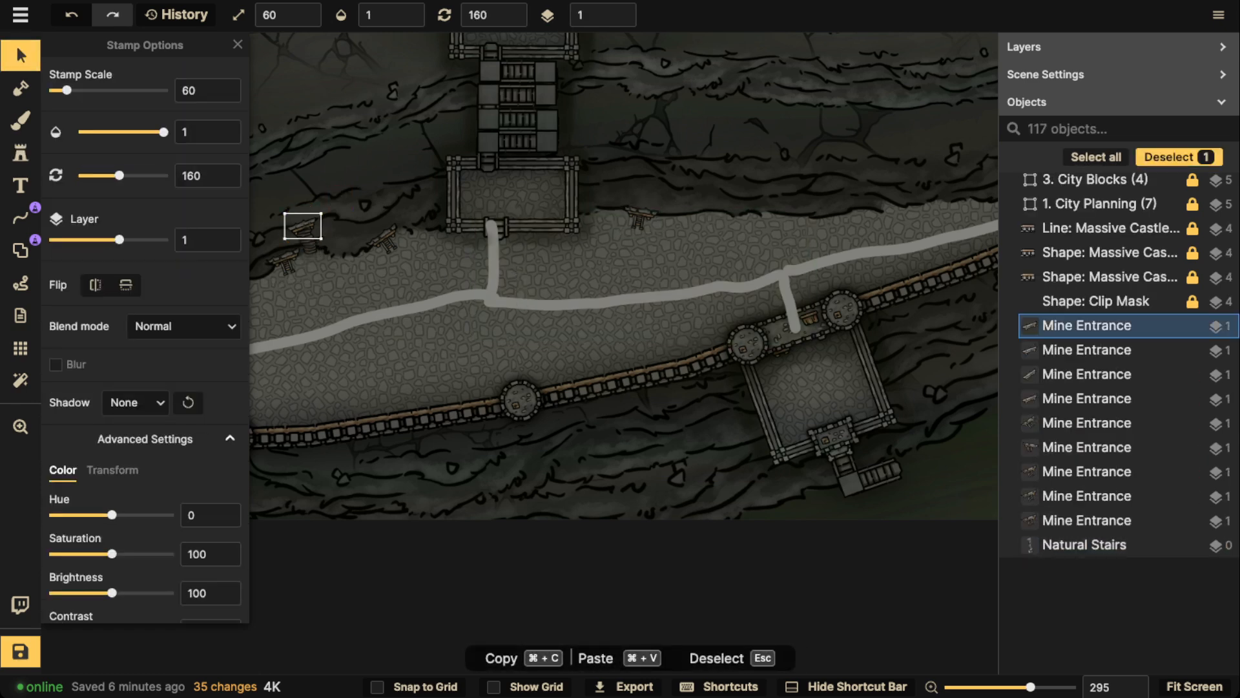
key(super+v)
scroll(670, 200, up, 6)
drag(670, 200, 718, 192)
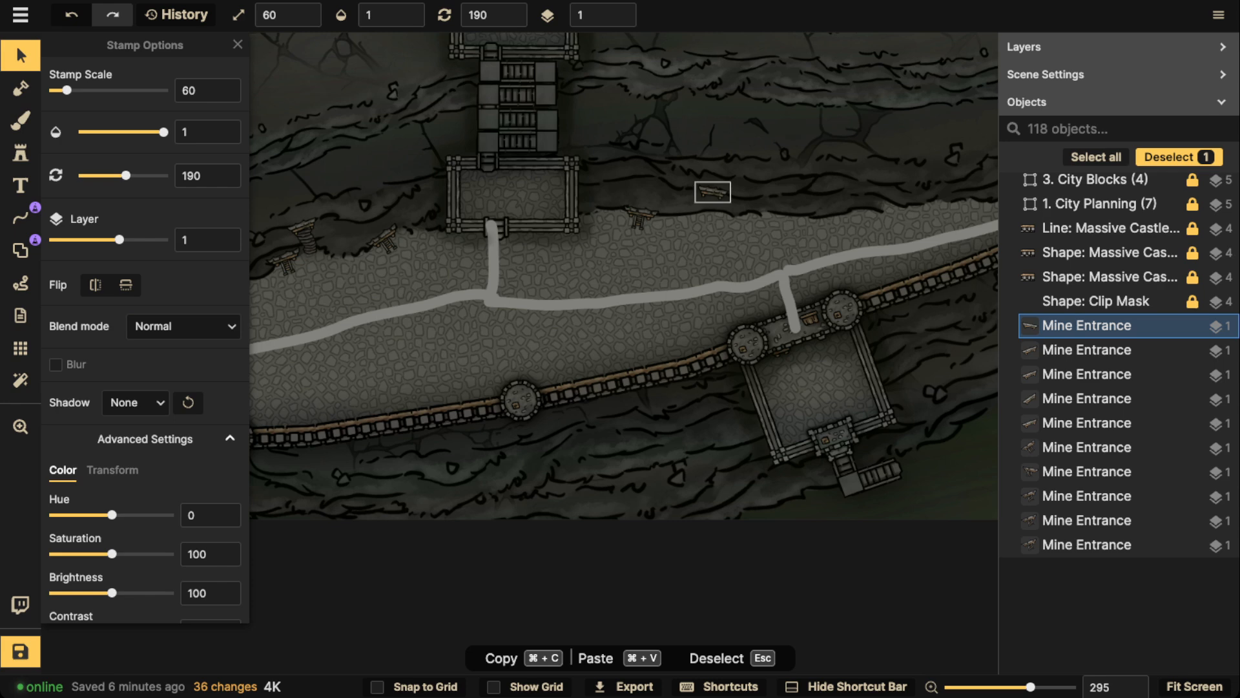
Duplicate the wide natural stairs and align the copy beneath the raised mine entrance east of the stair platform
click(305, 240)
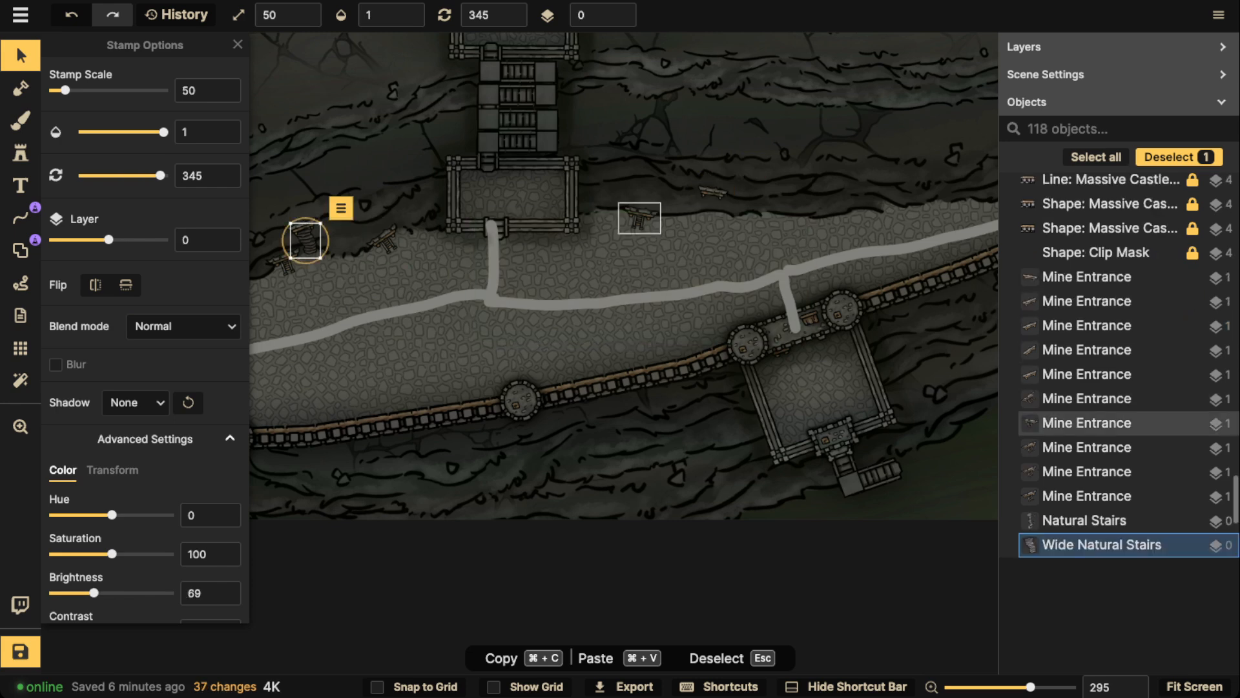
key(super+c)
key(super+v)
scroll(638, 228, up, 5)
drag(638, 230, 756, 166)
scroll(755, 200, up, 9)
key(f)
scroll(748, 188, down, 6)
key(Escape)
scroll(756, 166, down, 1)
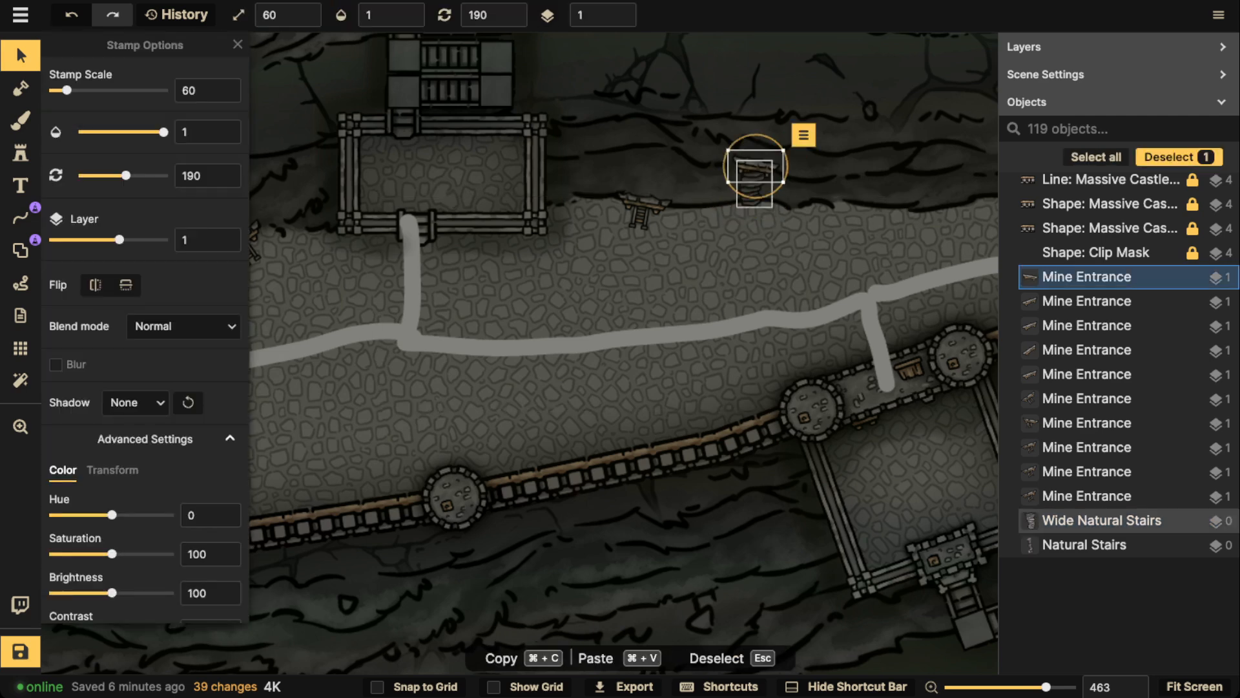
scroll(756, 166, down, 2)
key(Escape)
scroll(491, 255, down, 5)
drag(246, 279, 424, 270)
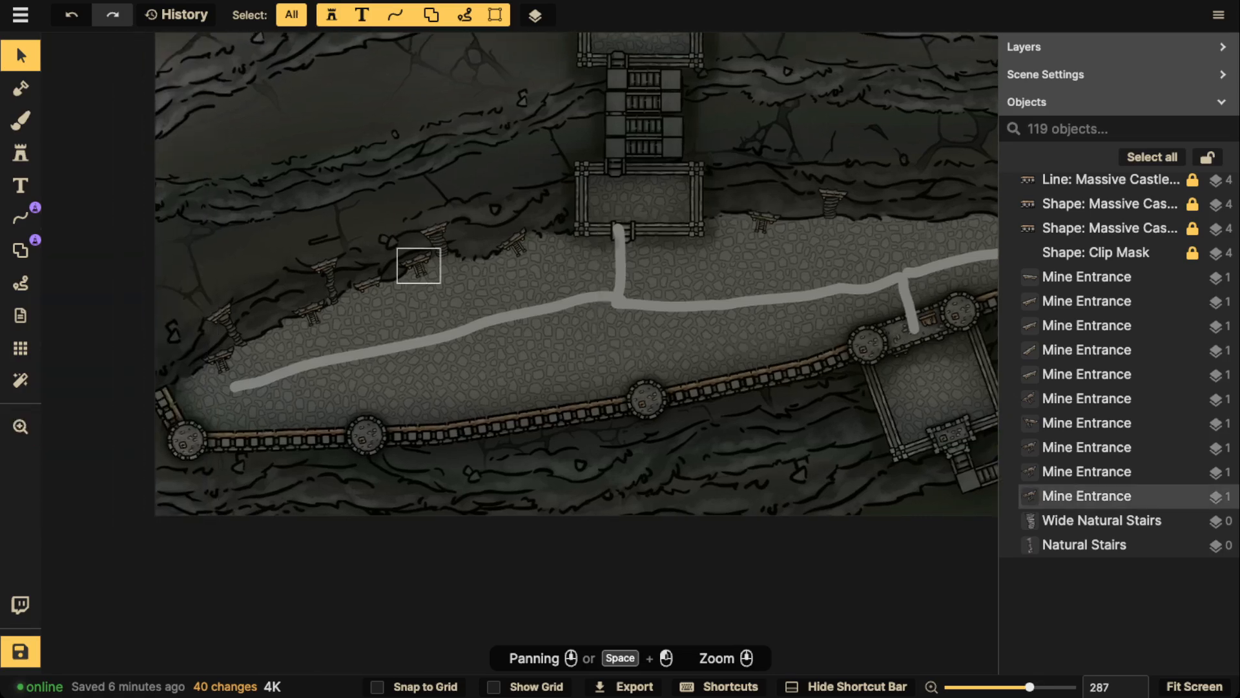
scroll(424, 271, down, 3)
scroll(433, 262, down, 5)
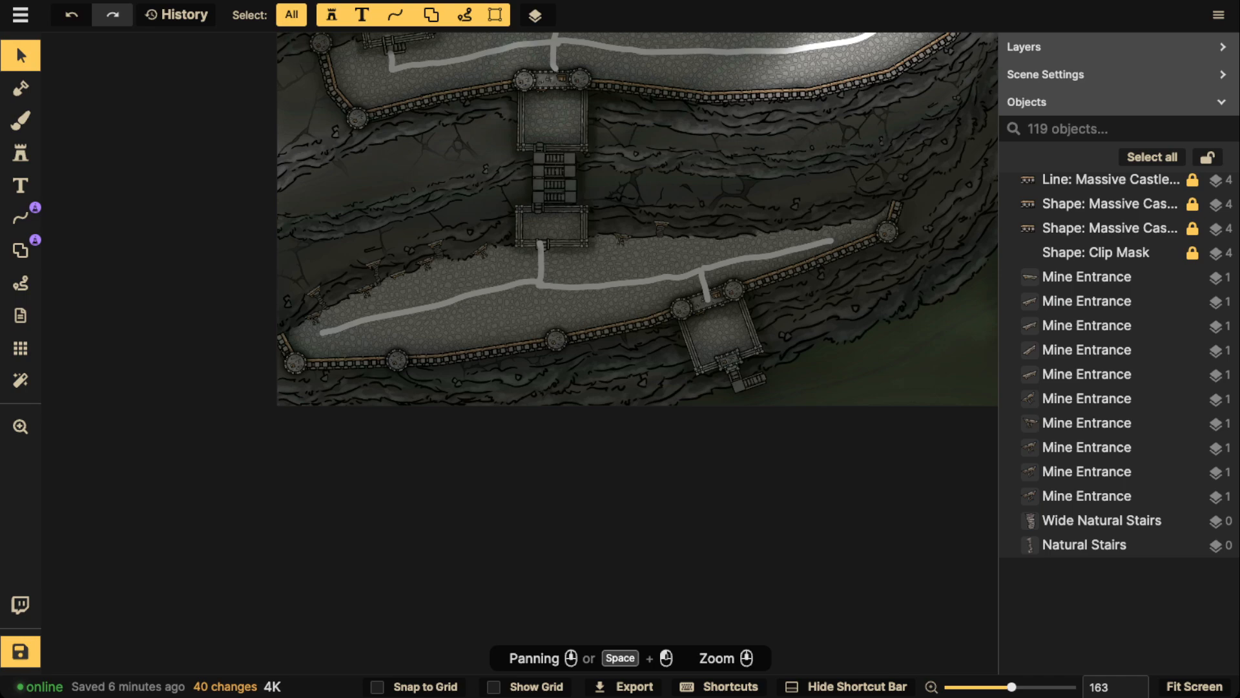
Examine the road network, the lower terrace and the City Blocks list to see which districts need populating
scroll(559, 201, down, 3)
drag(560, 202, 372, 368)
scroll(643, 317, down, 1)
drag(678, 174, 493, 447)
scroll(642, 315, down, 1)
drag(581, 413, 708, 195)
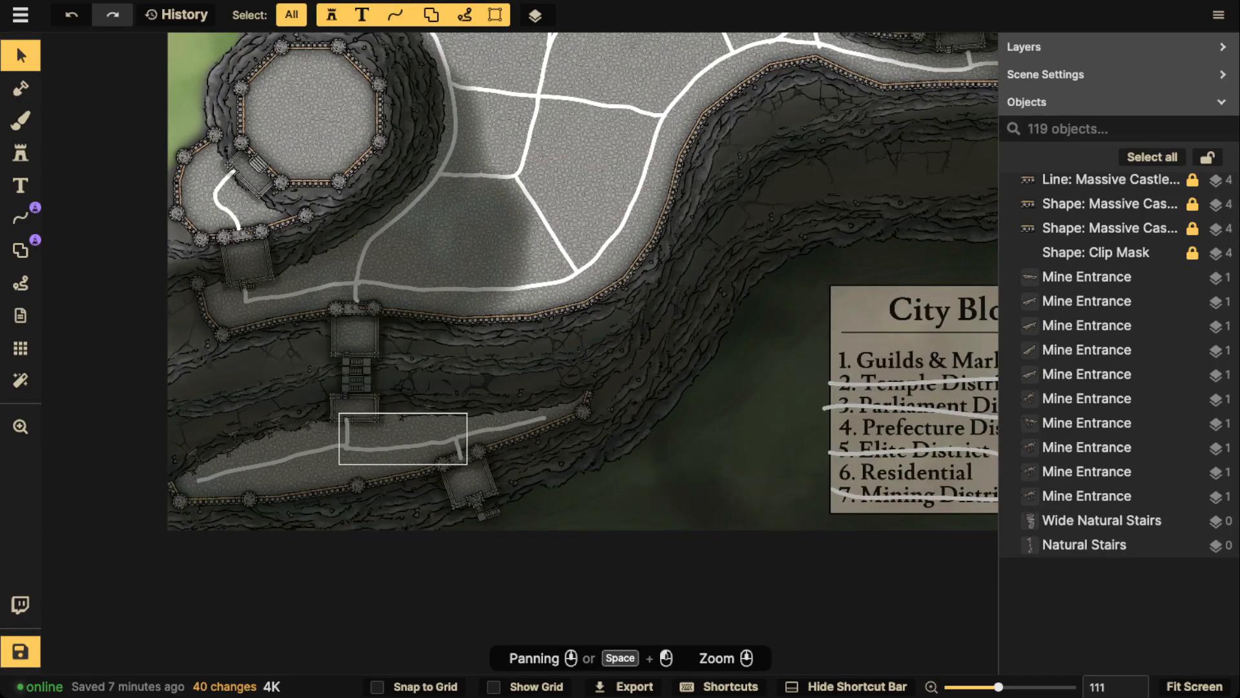
scroll(369, 223, down, 1)
drag(597, 226, 554, 231)
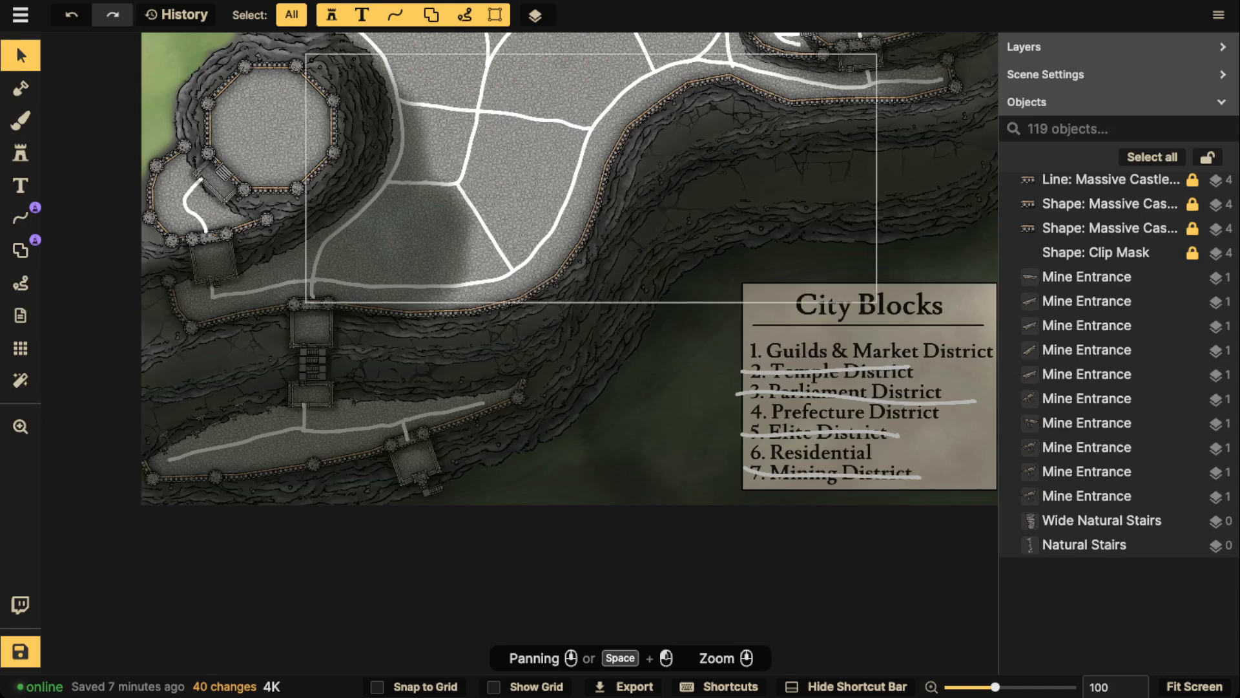
drag(585, 162, 474, 280)
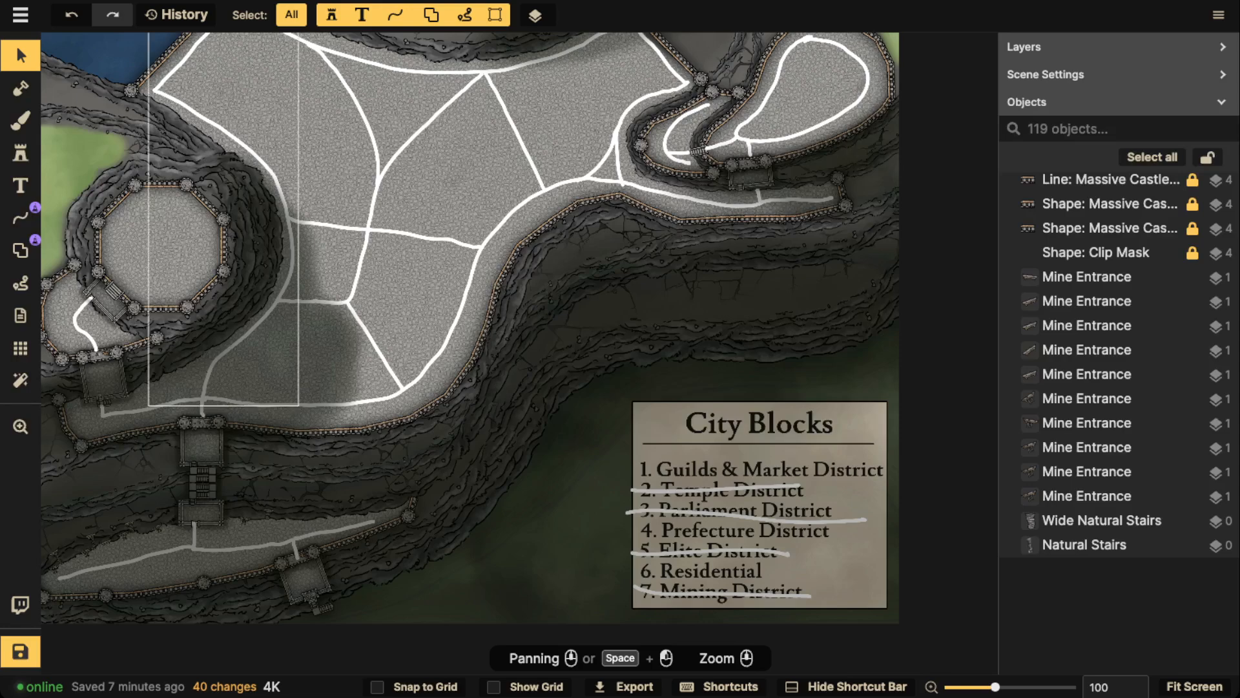
drag(159, 567, 489, 400)
scroll(489, 401, up, 4)
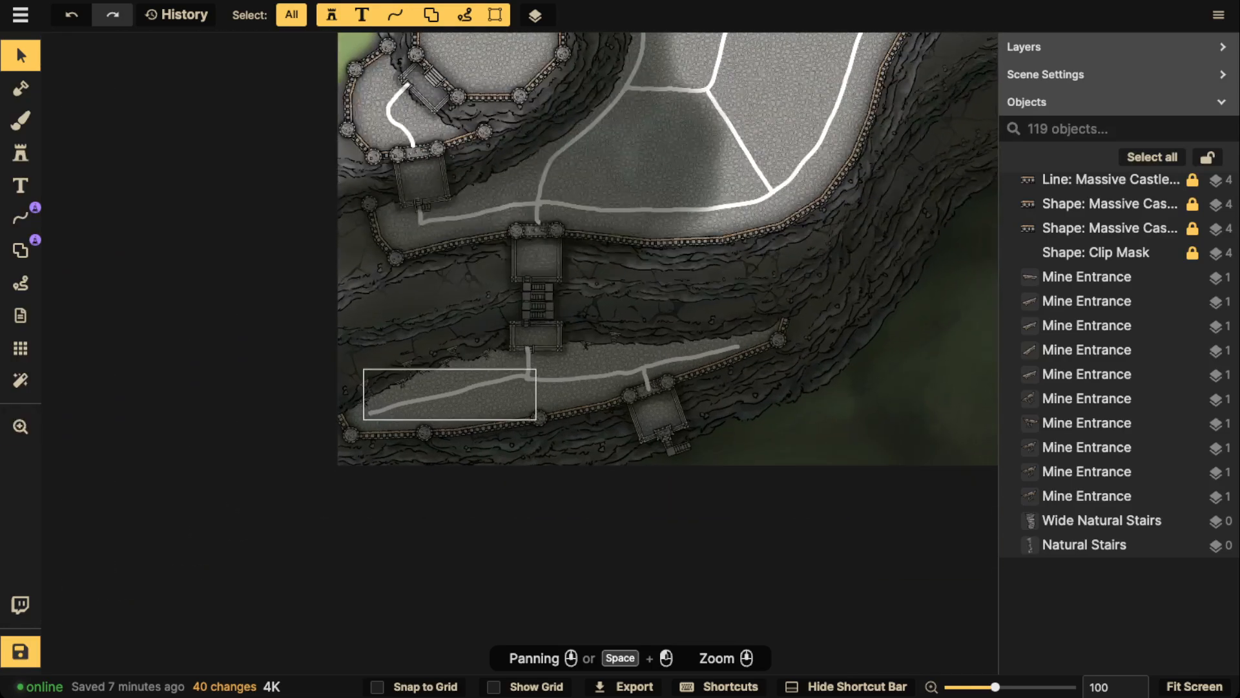
scroll(466, 392, up, 2)
click(466, 389)
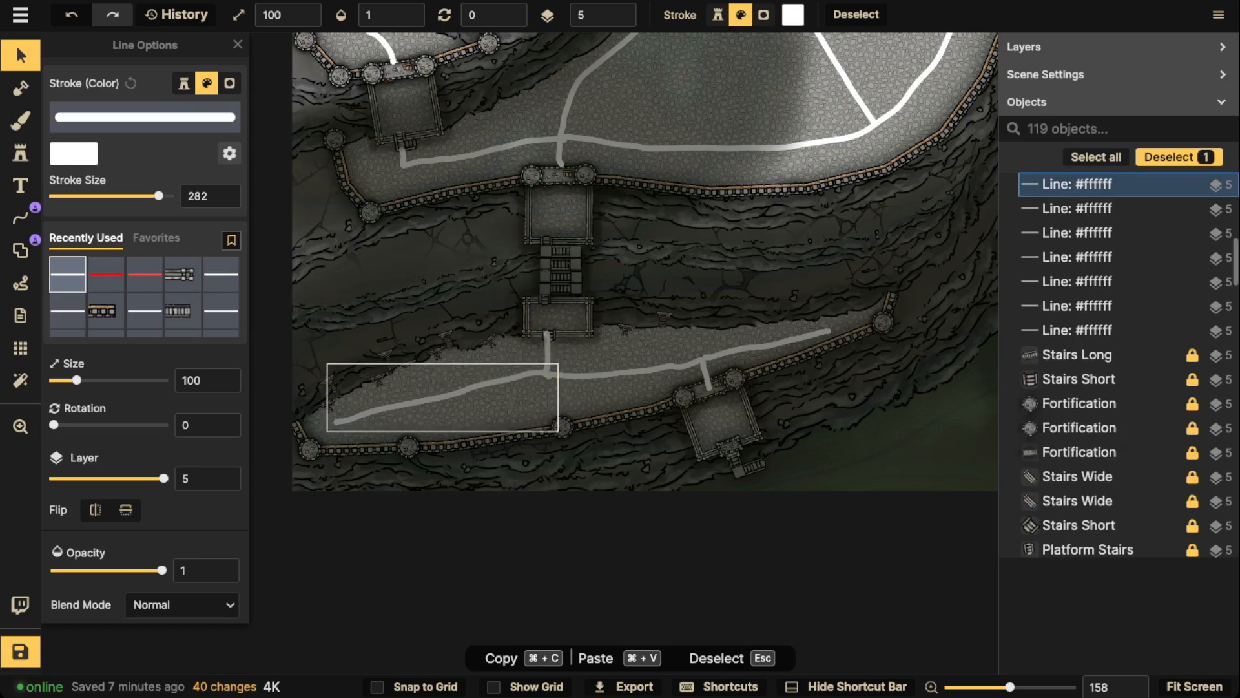
key(Escape)
Choose the Shacks stamp from the Watercolor Cities details and place one at scale 60 on the lower terrace, south of the road
click(20, 153)
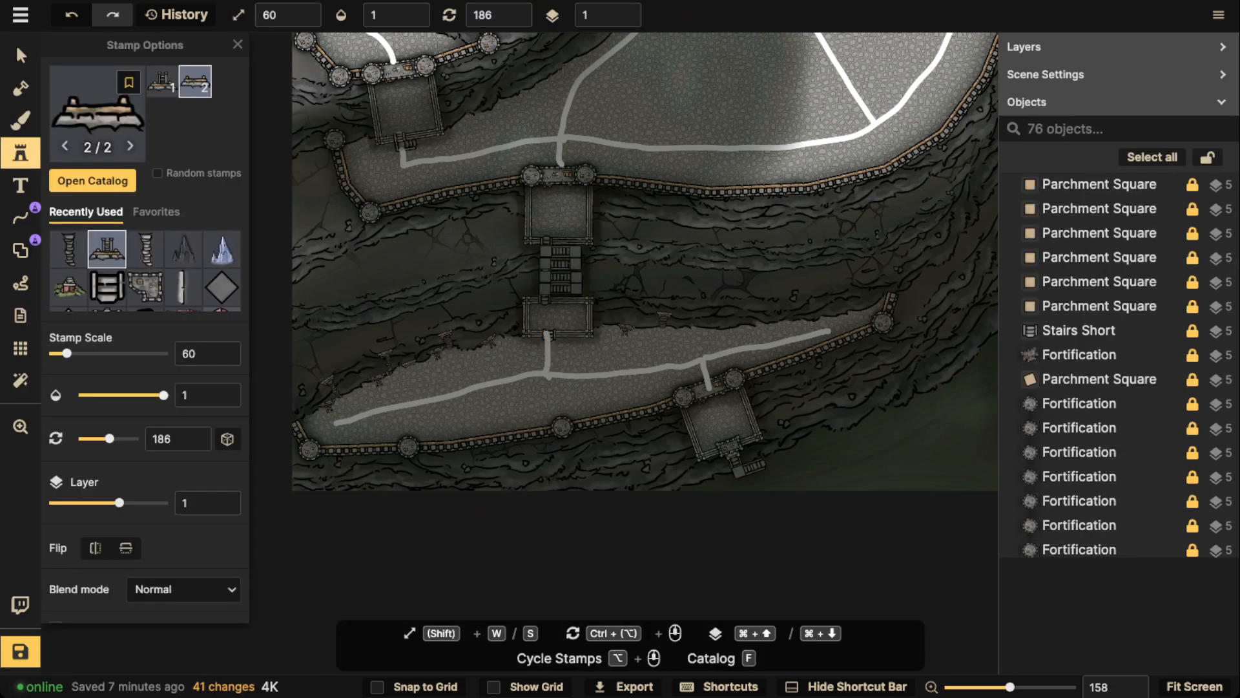
click(97, 113)
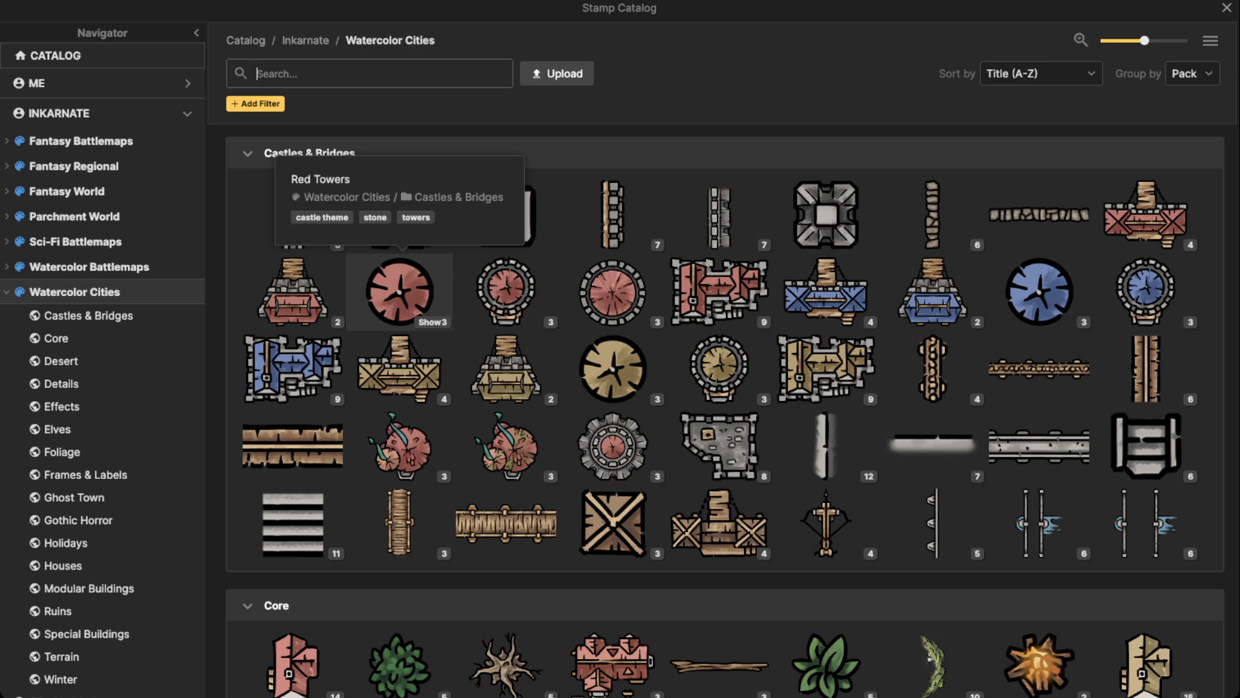
scroll(400, 323, down, 5)
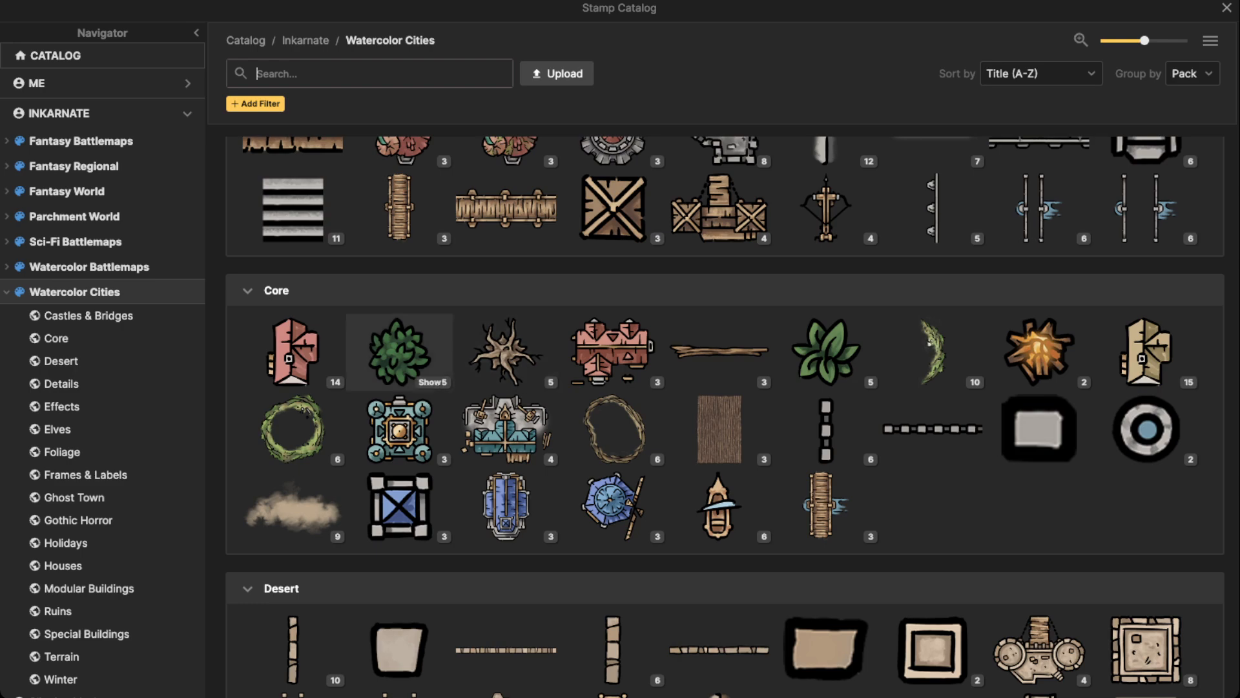
scroll(400, 323, down, 5)
scroll(401, 284, down, 2)
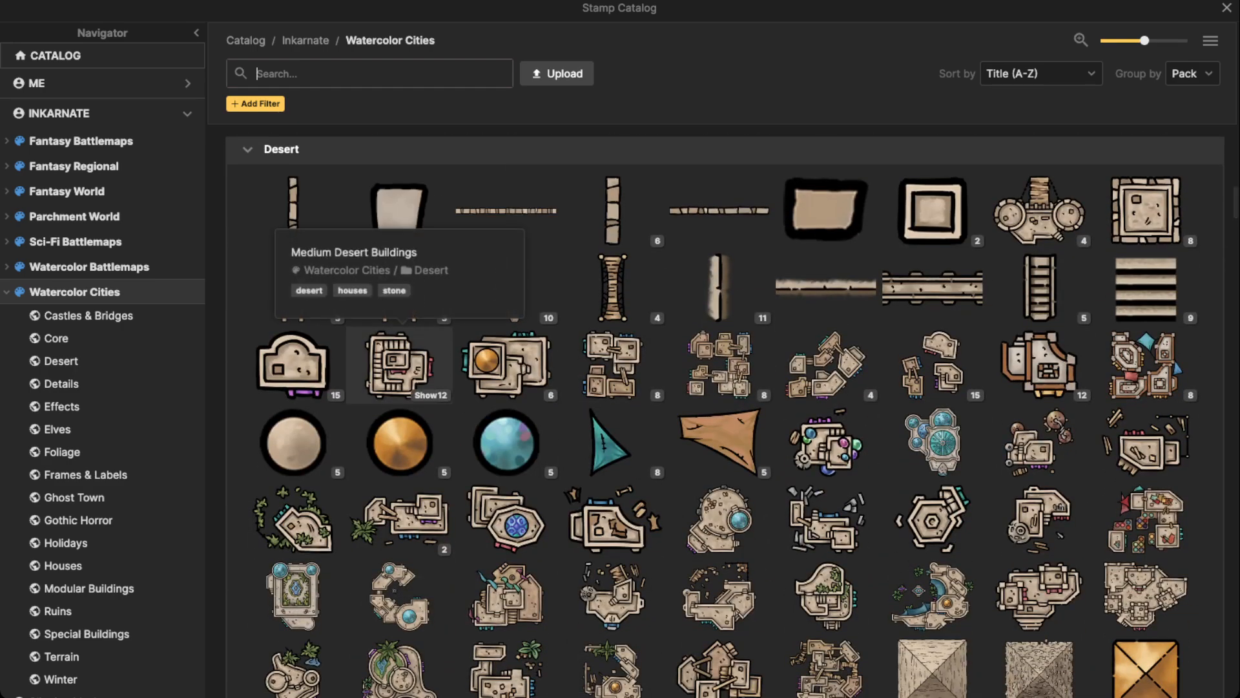
scroll(401, 284, down, 15)
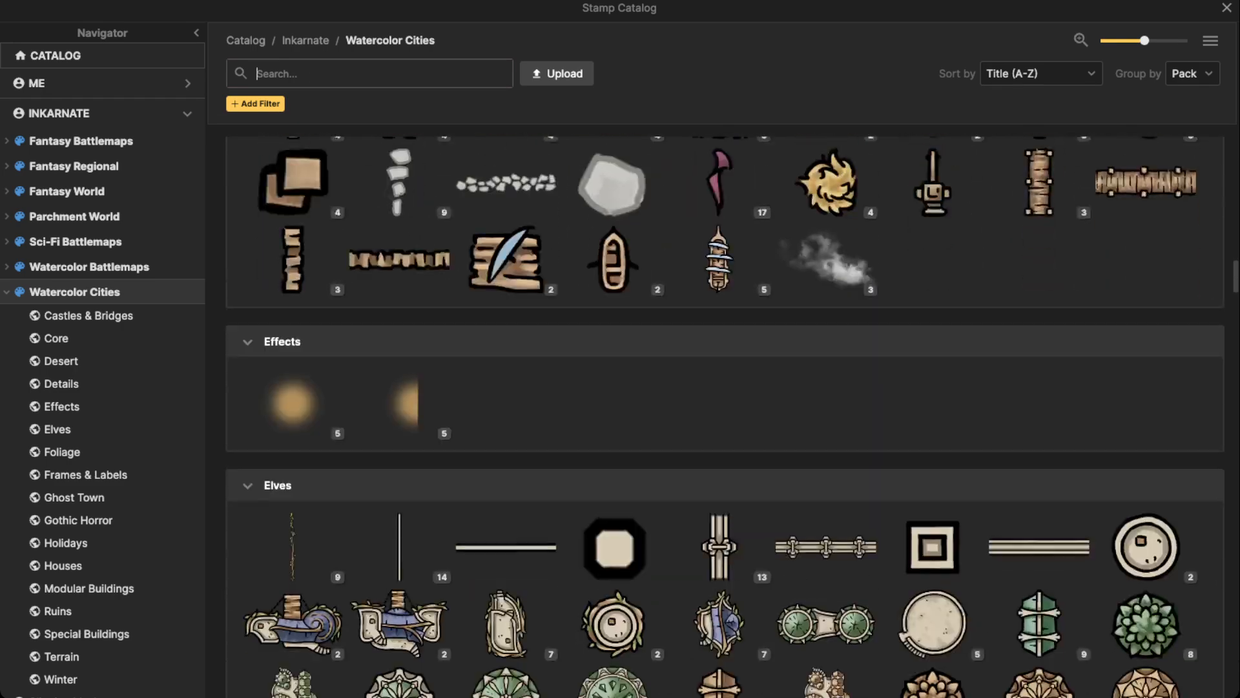
scroll(507, 172, up, 1)
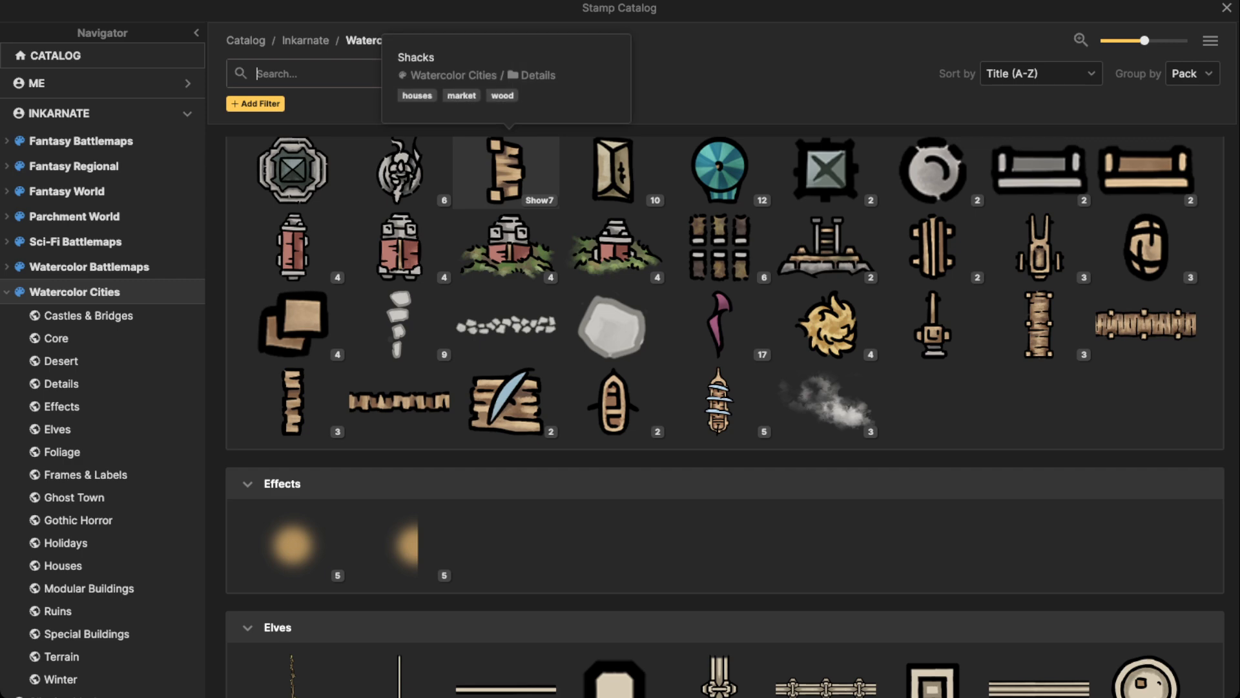
click(507, 171)
scroll(452, 354, up, 10)
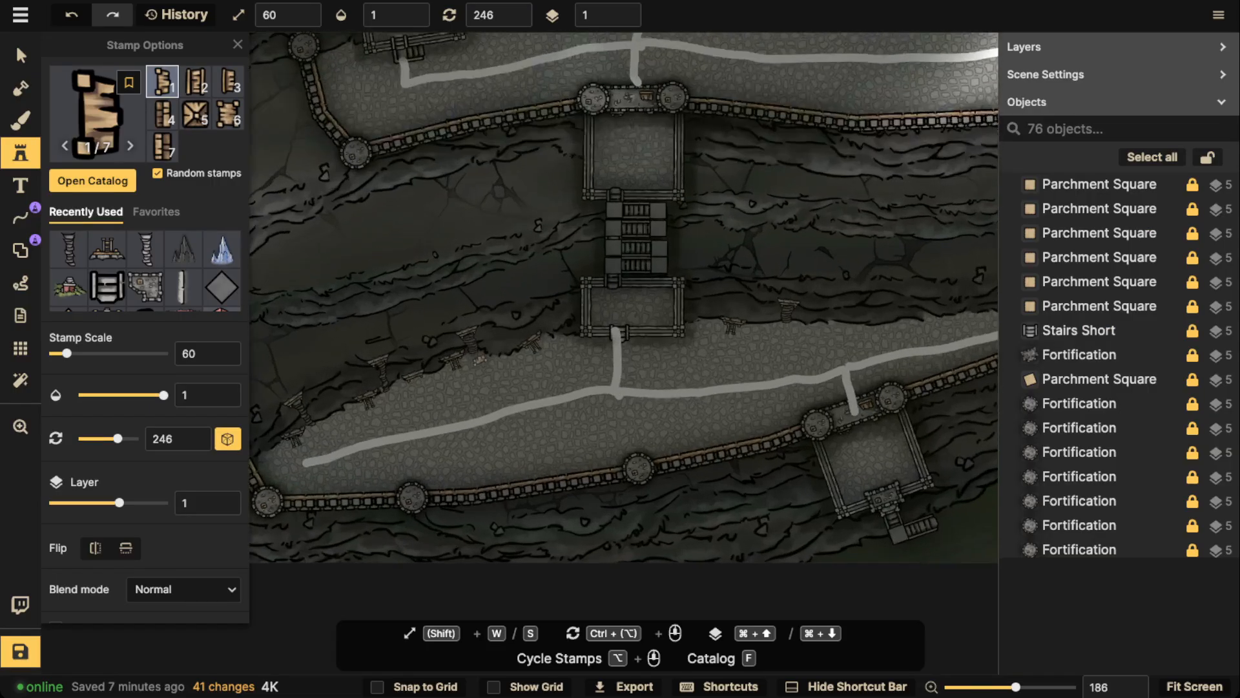
scroll(483, 371, down, 3)
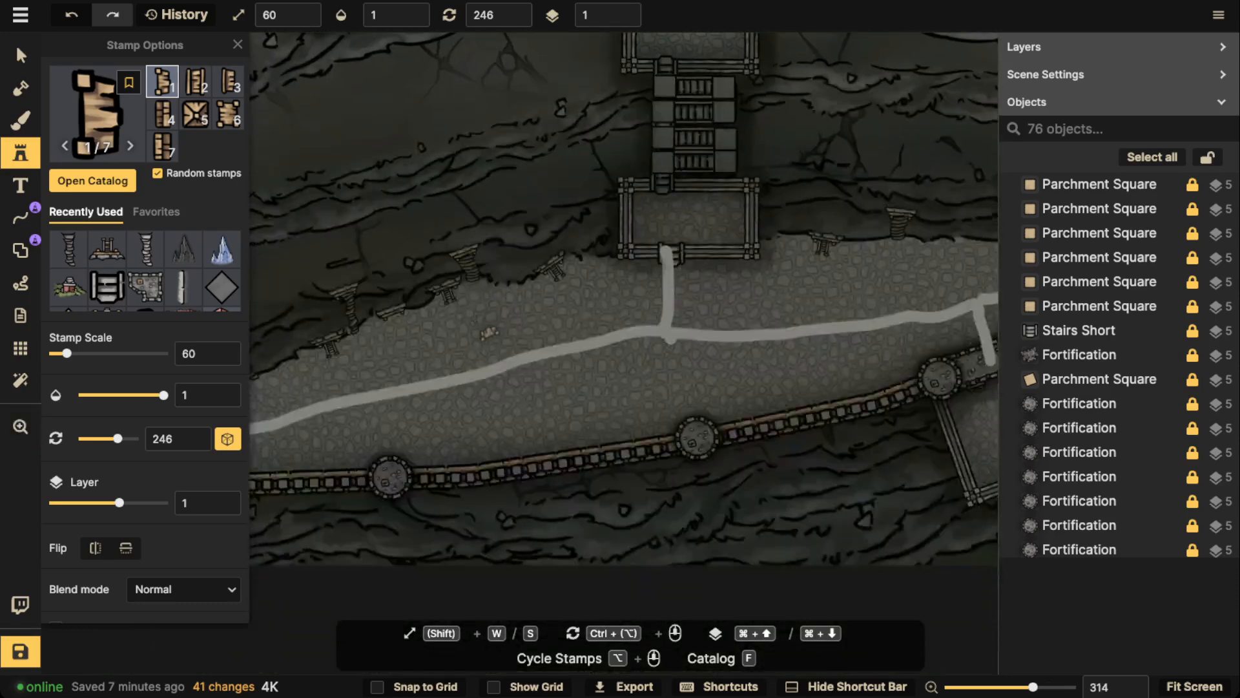
click(536, 416)
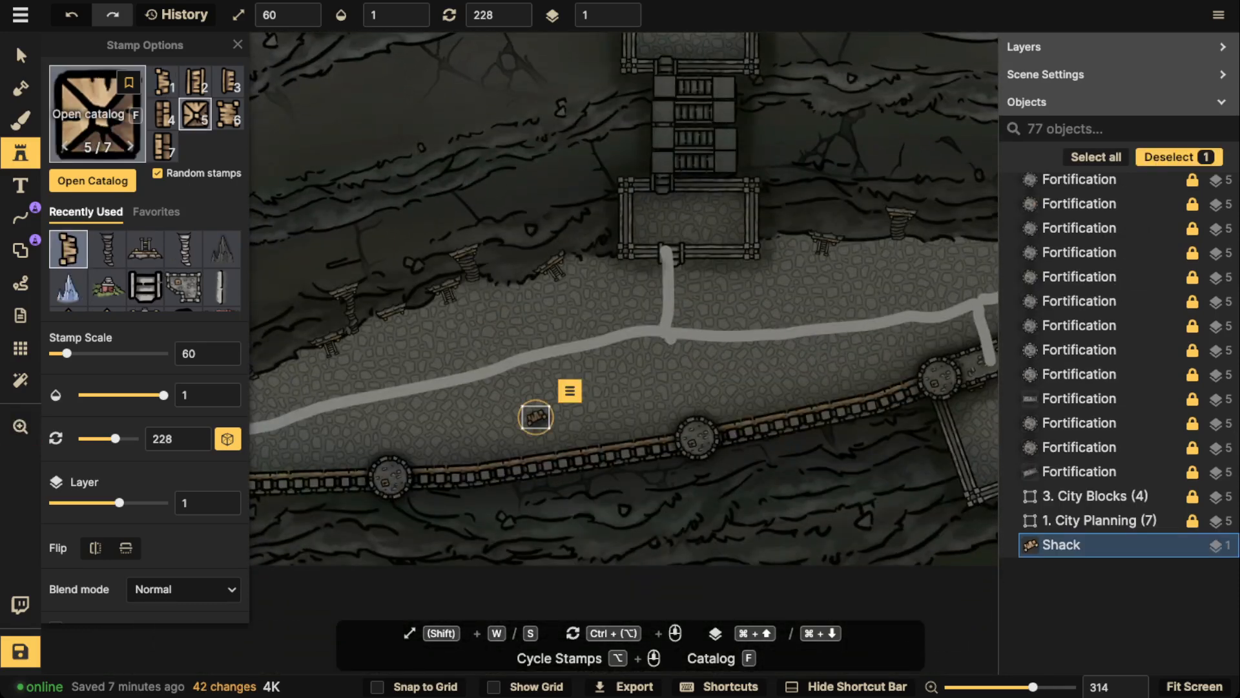
Search the stamp catalog for "guild" and choose the Dark Merchants Guild from Gothic Horror
key(f)
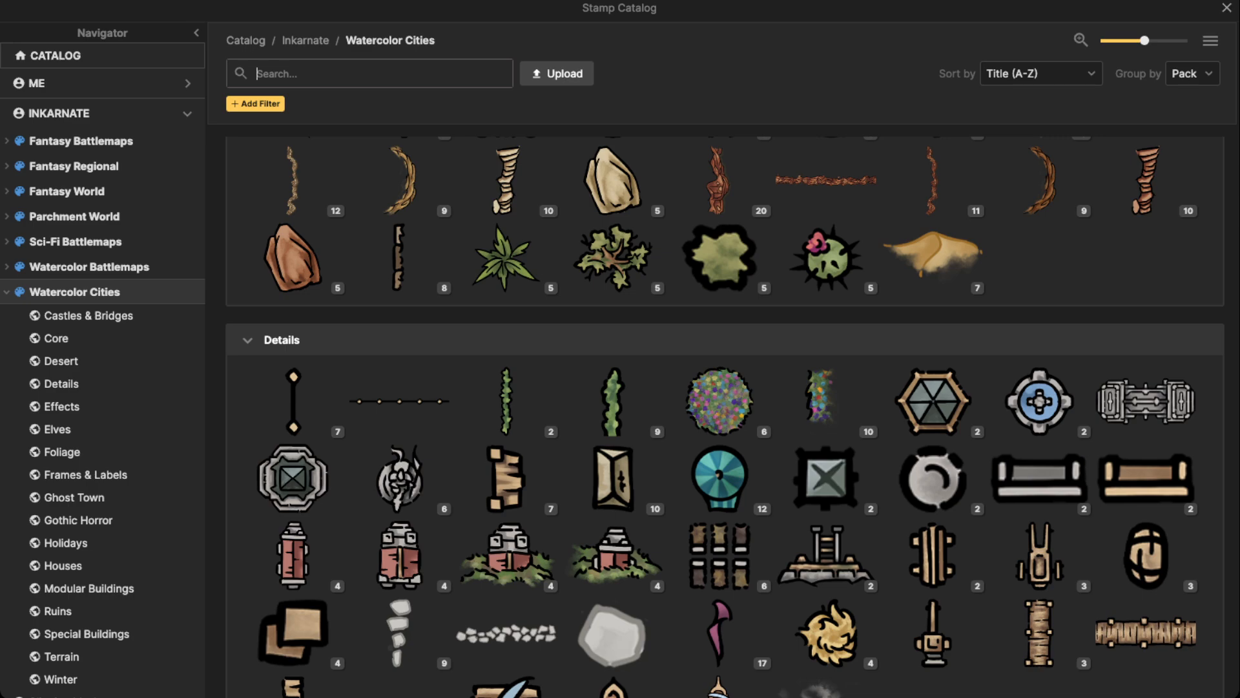
text(guild)
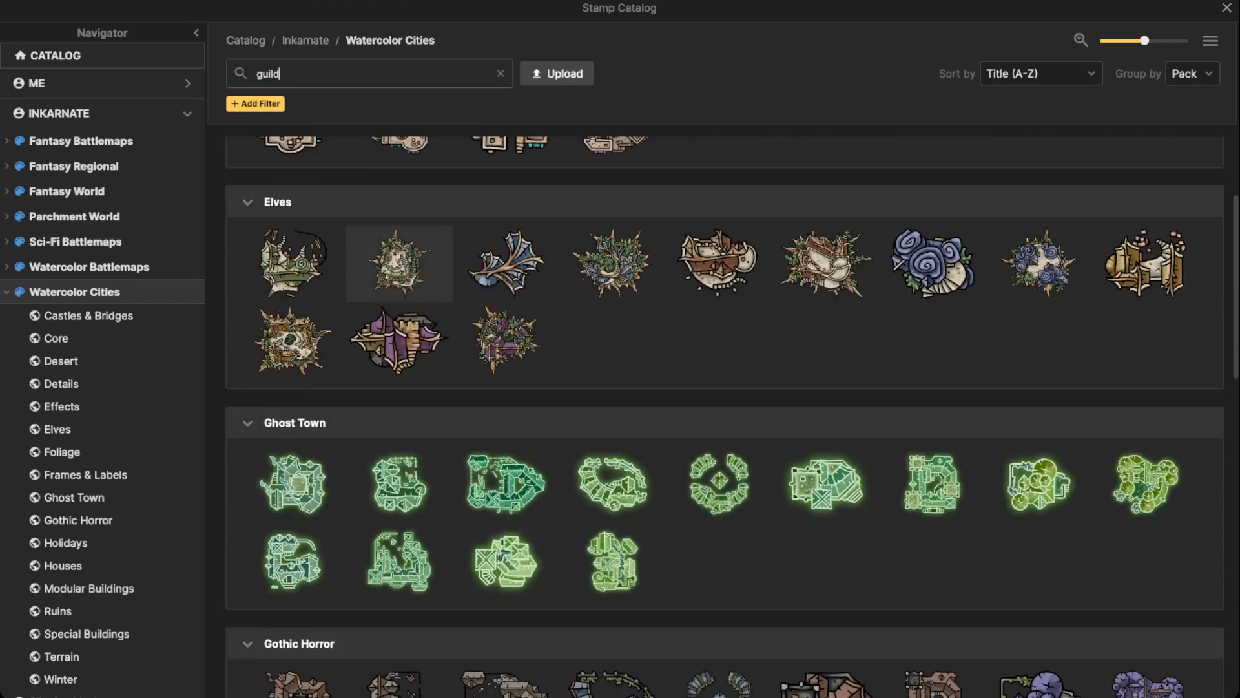
scroll(826, 256, down, 5)
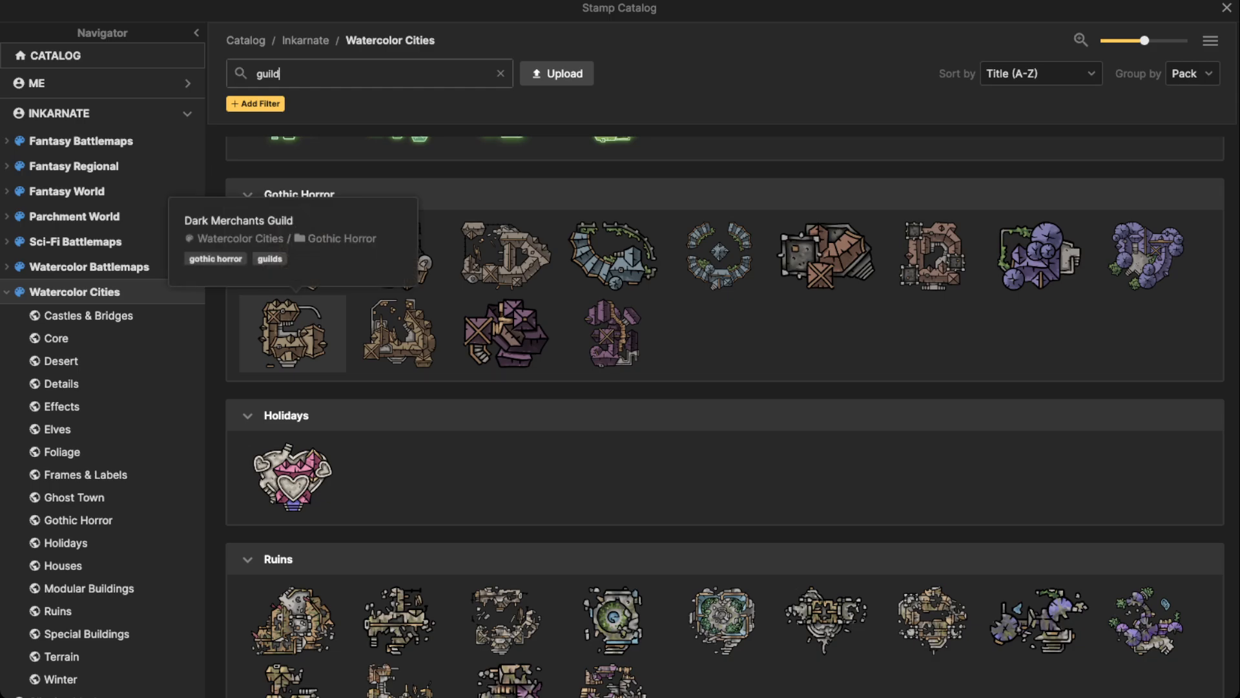
click(292, 333)
Place the Dark Merchants Guild at scale 60 and rotation 90 below the stair platform, just east of the road junction
scroll(446, 330, up, 2)
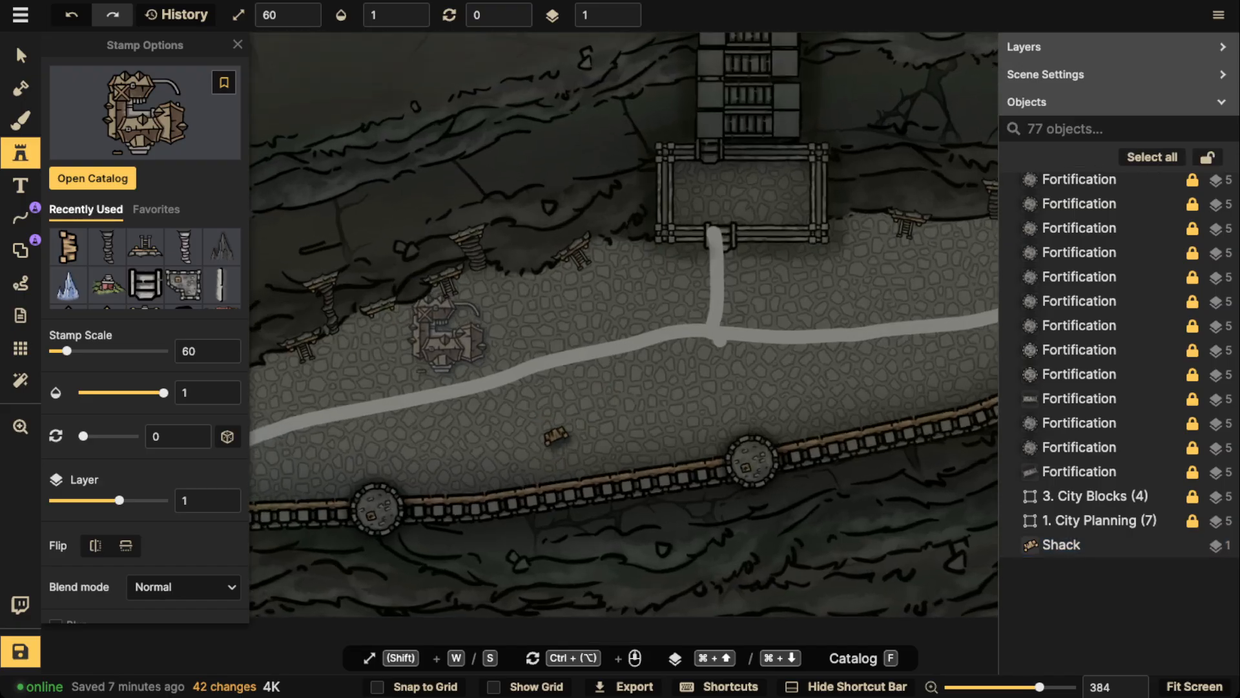
scroll(451, 333, down, 4)
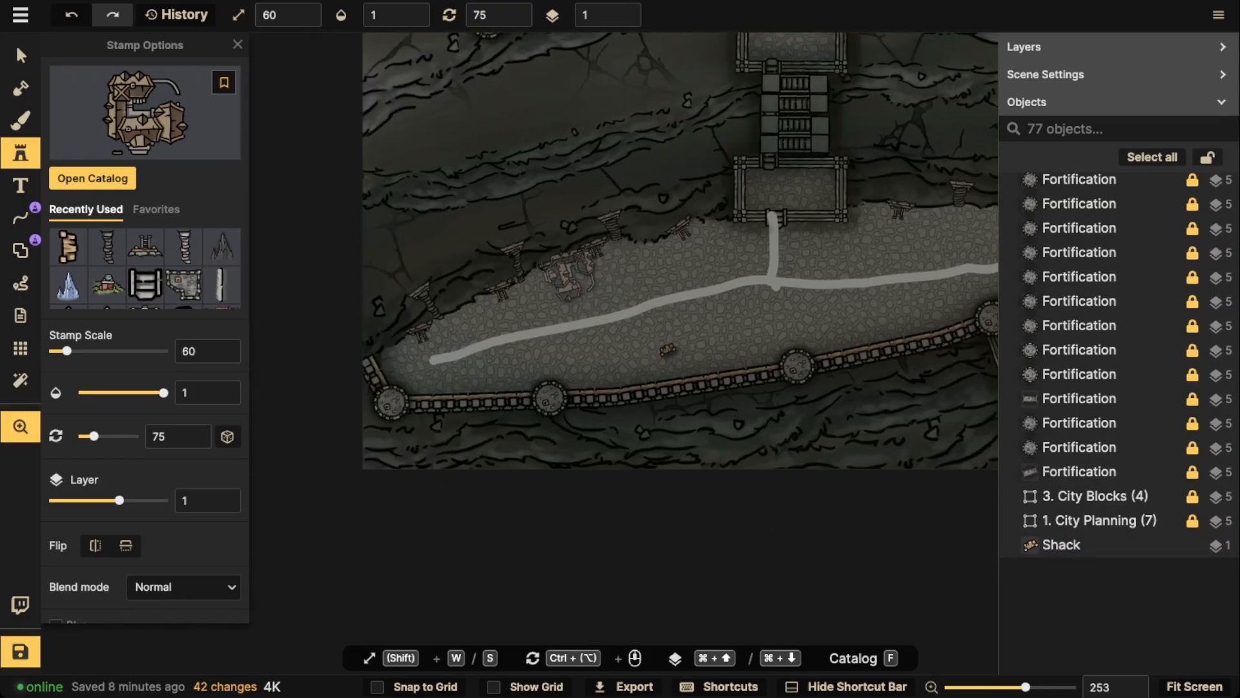
key(space)
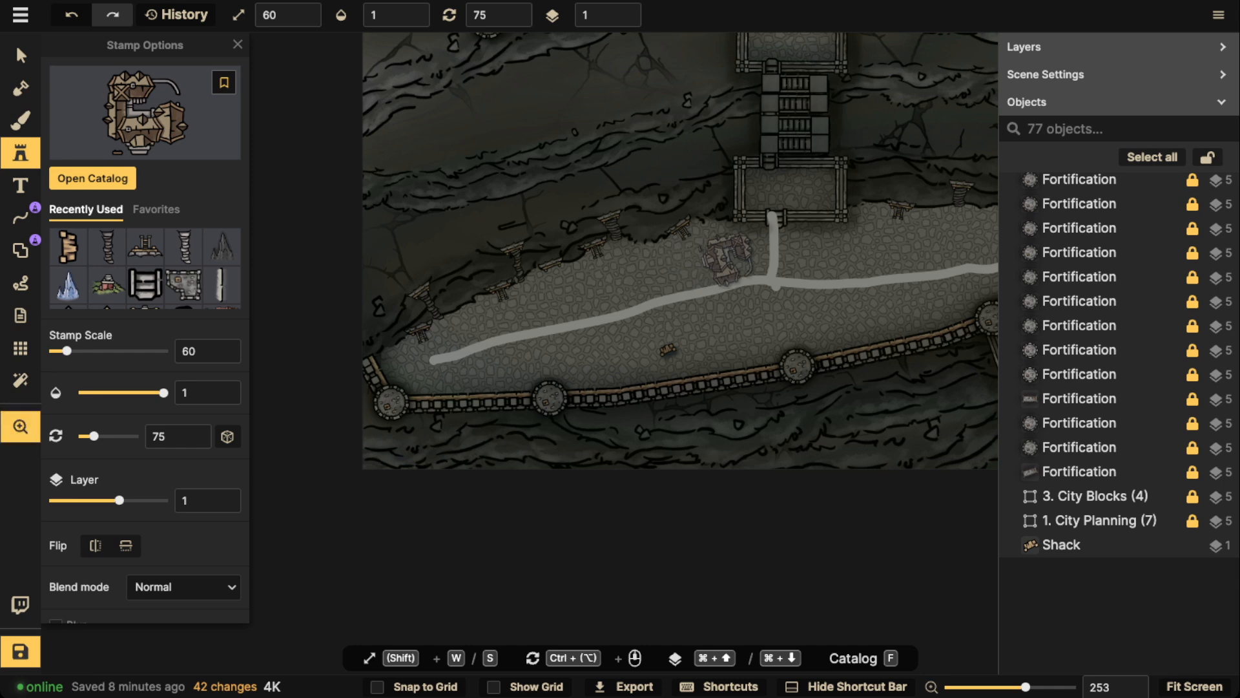
drag(727, 258, 616, 272)
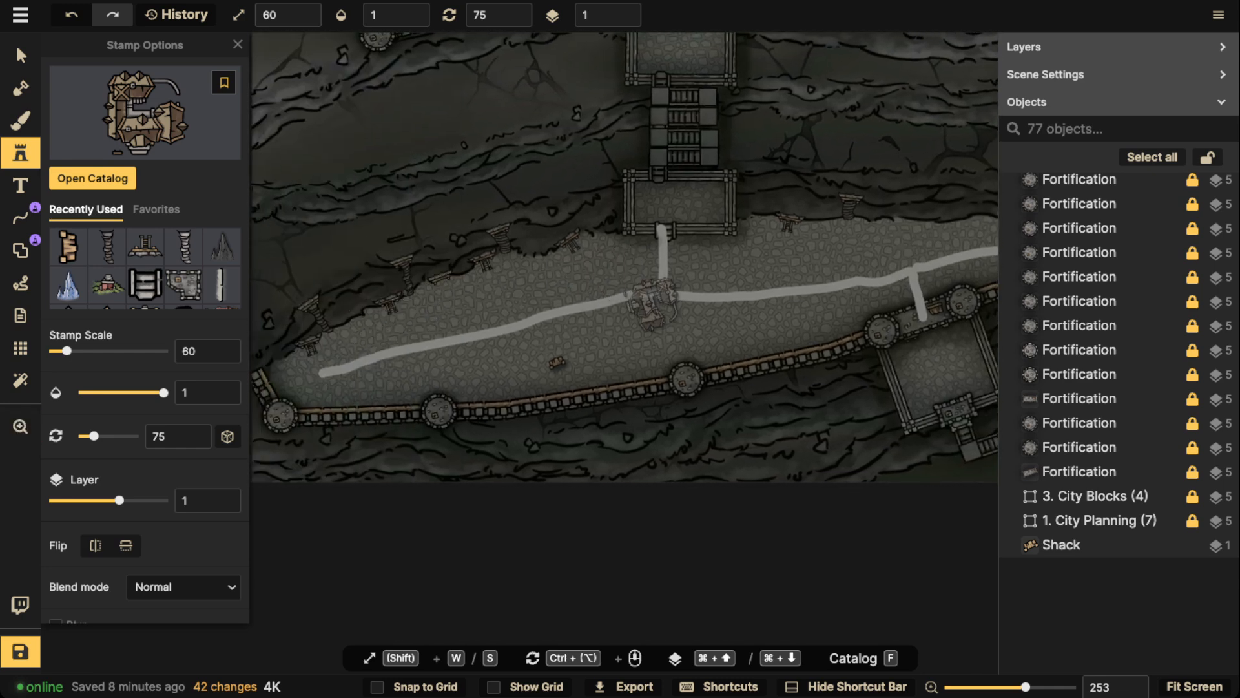
ctrl+scroll(711, 275, up, 3)
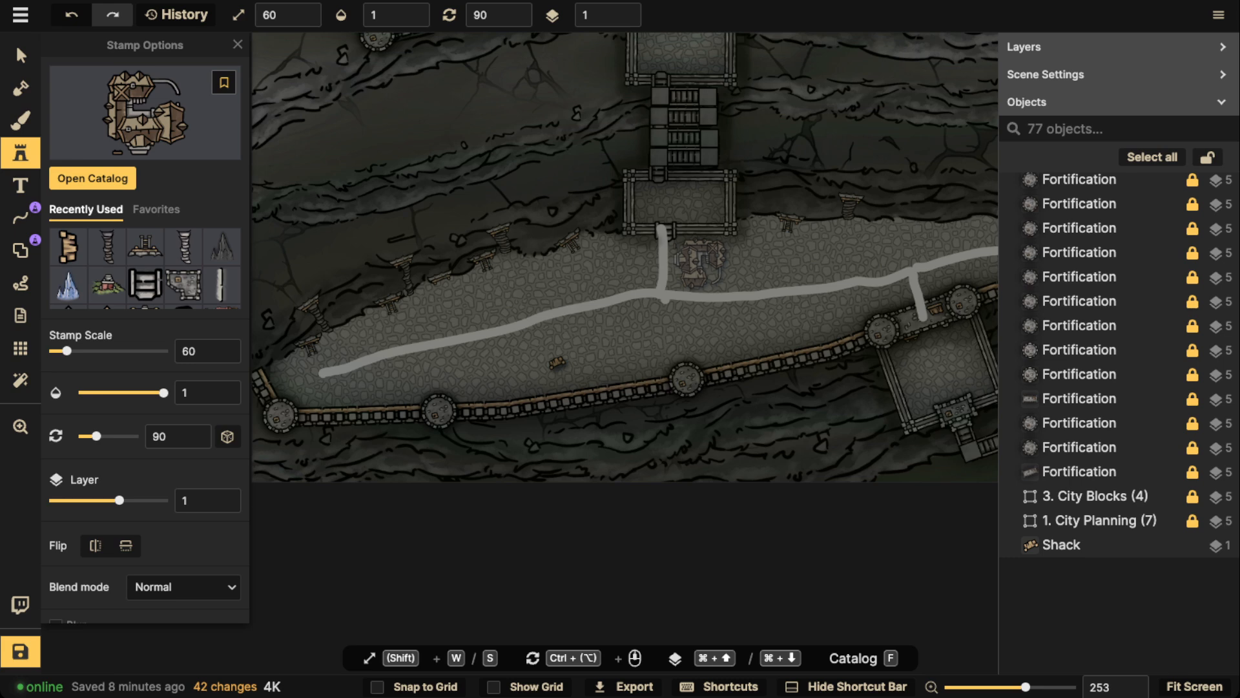
click(700, 261)
Give the placed Dark Merchants Guild a custom object shadow
key(v)
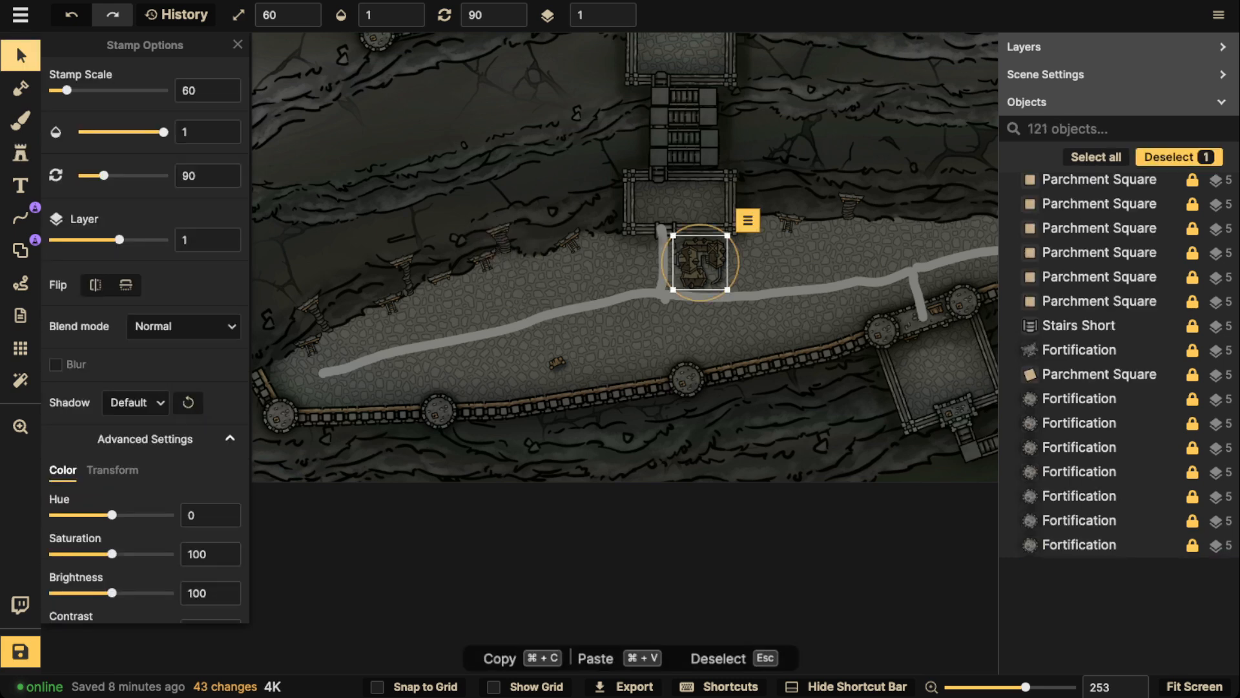
scroll(769, 229, up, 5)
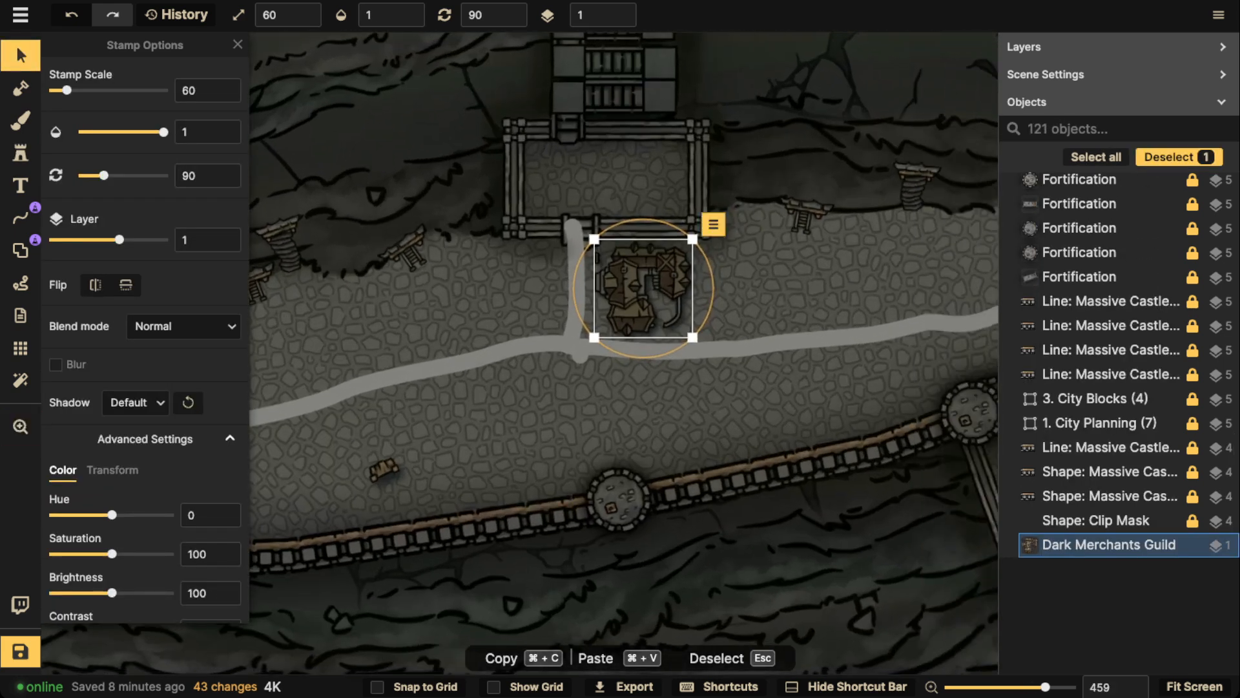
click(135, 402)
click(150, 517)
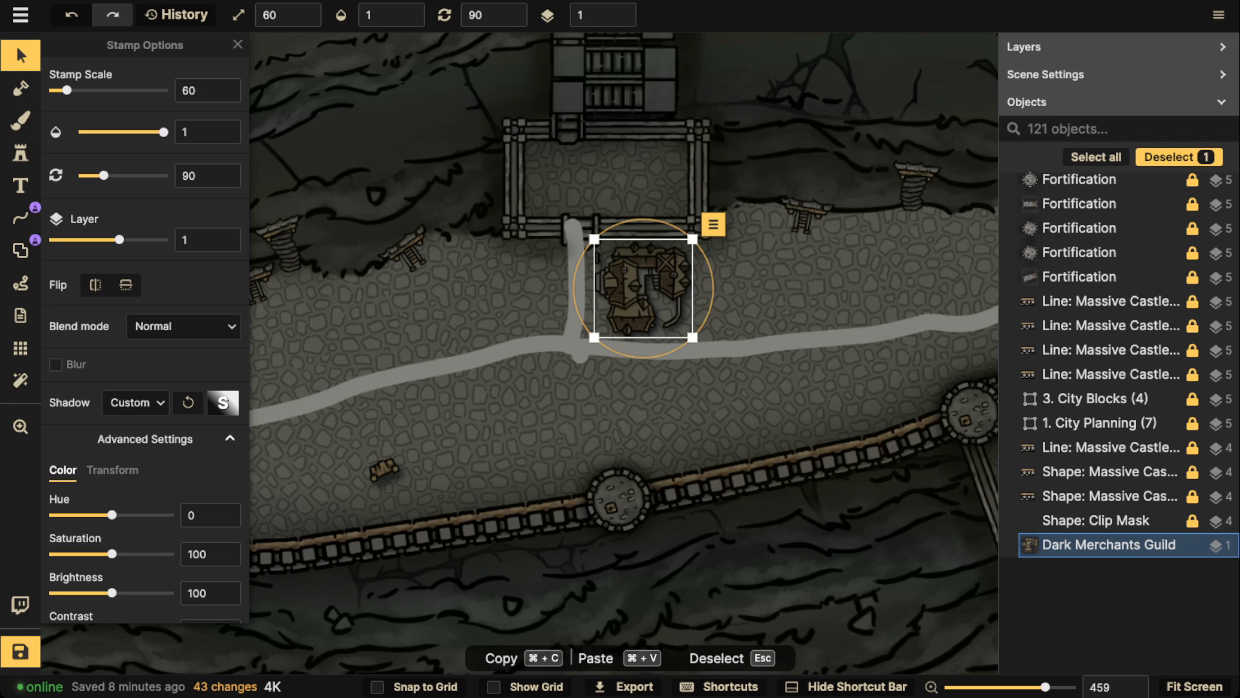
scroll(644, 288, down, 3)
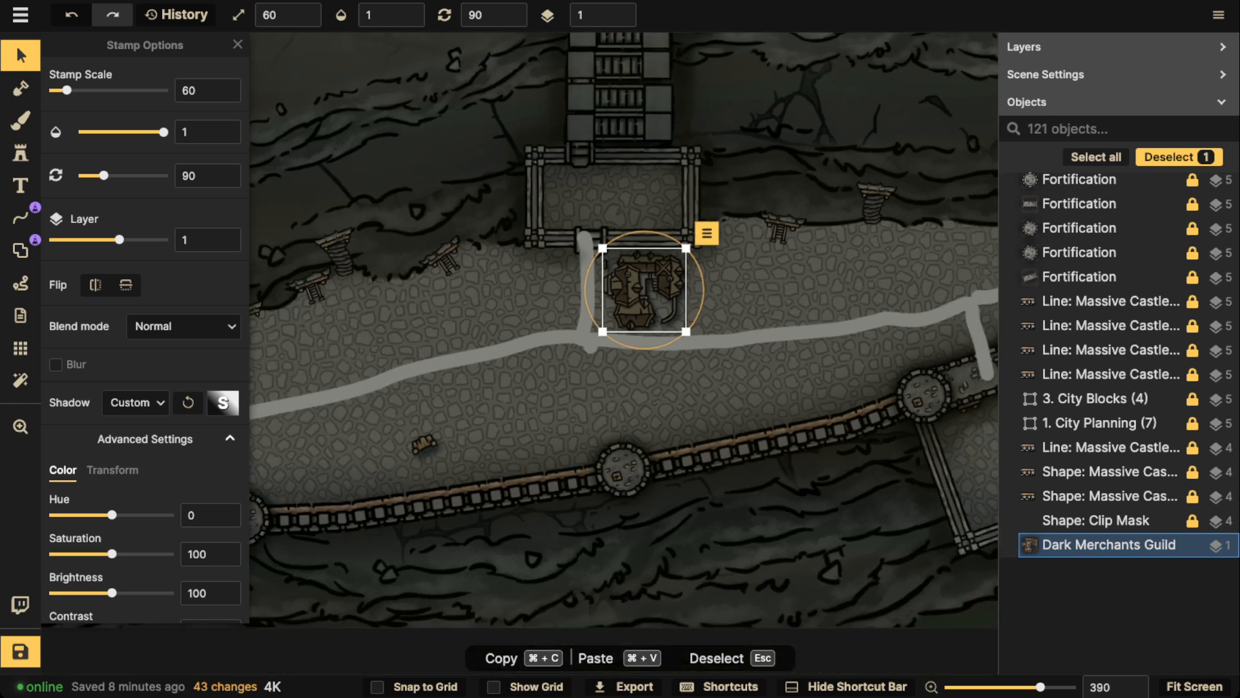
Move the Dark Merchants Guild to the western end of the lower terrace's road and rotate it to 338
drag(644, 290, 427, 310)
key(space)
drag(427, 310, 758, 297)
drag(758, 296, 376, 455)
scroll(381, 458, down, 7)
drag(375, 397, 669, 344)
drag(376, 456, 453, 437)
Switch the guild's shadow to the default object shadow, return it to custom, and inspect the custom shadow options
click(136, 403)
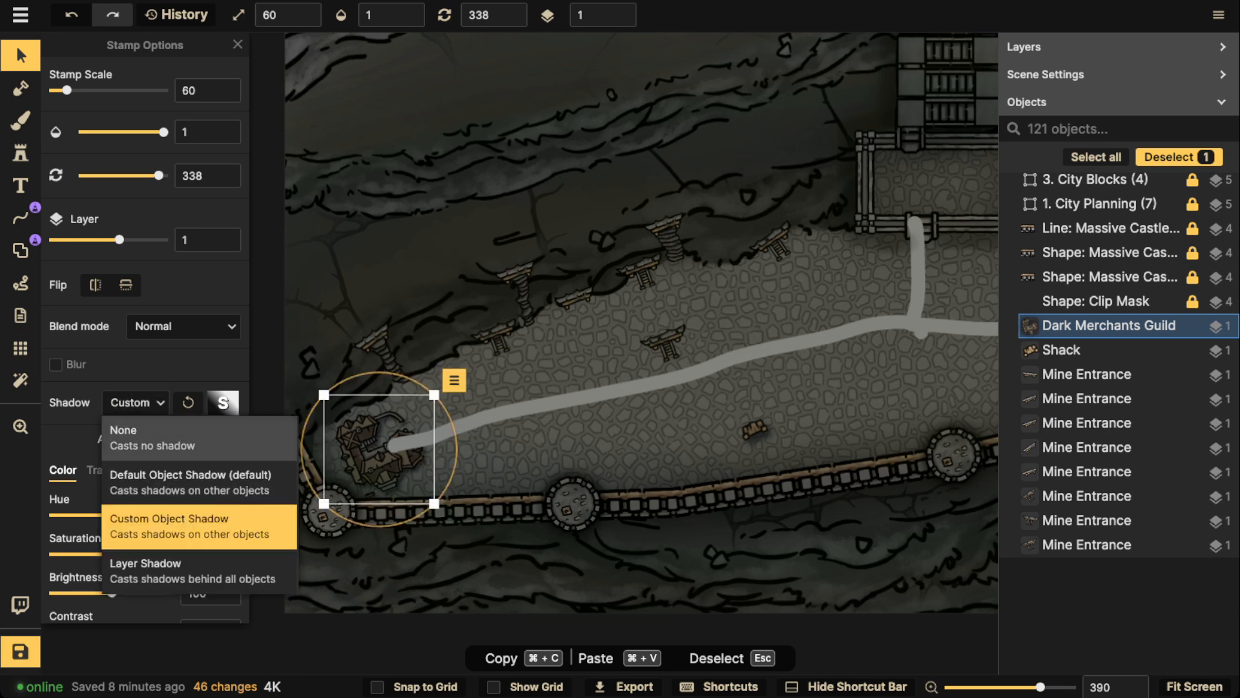
click(190, 482)
click(135, 403)
click(190, 525)
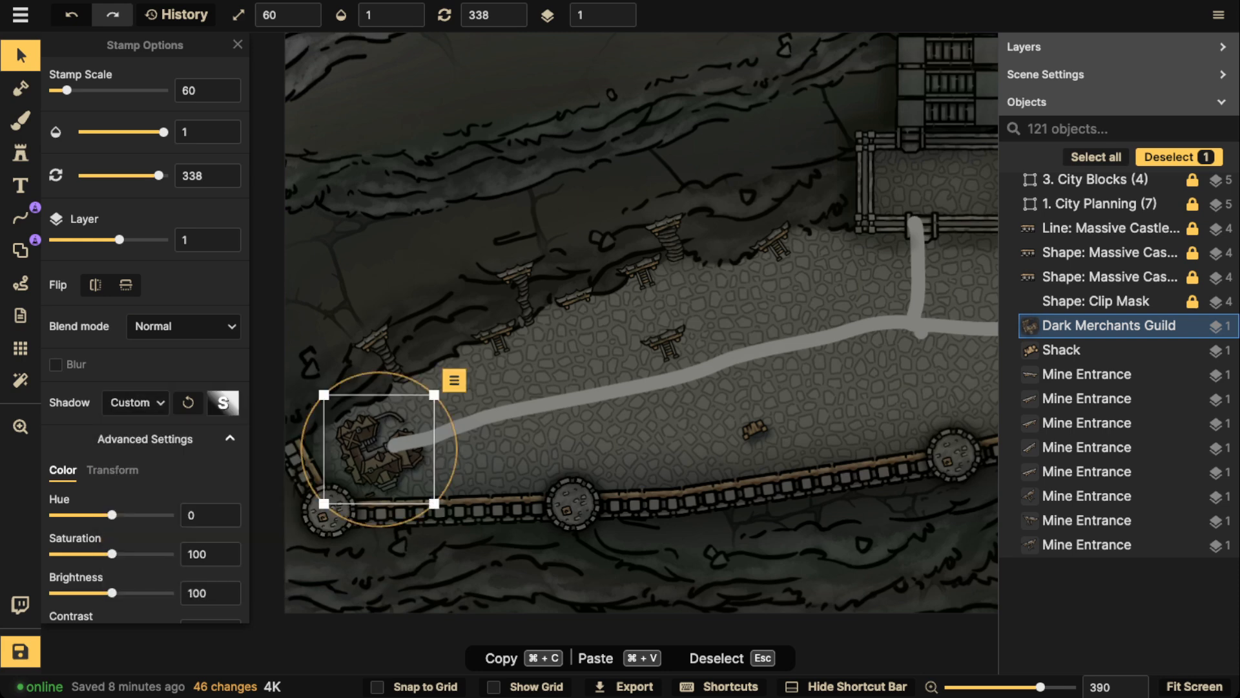
click(223, 403)
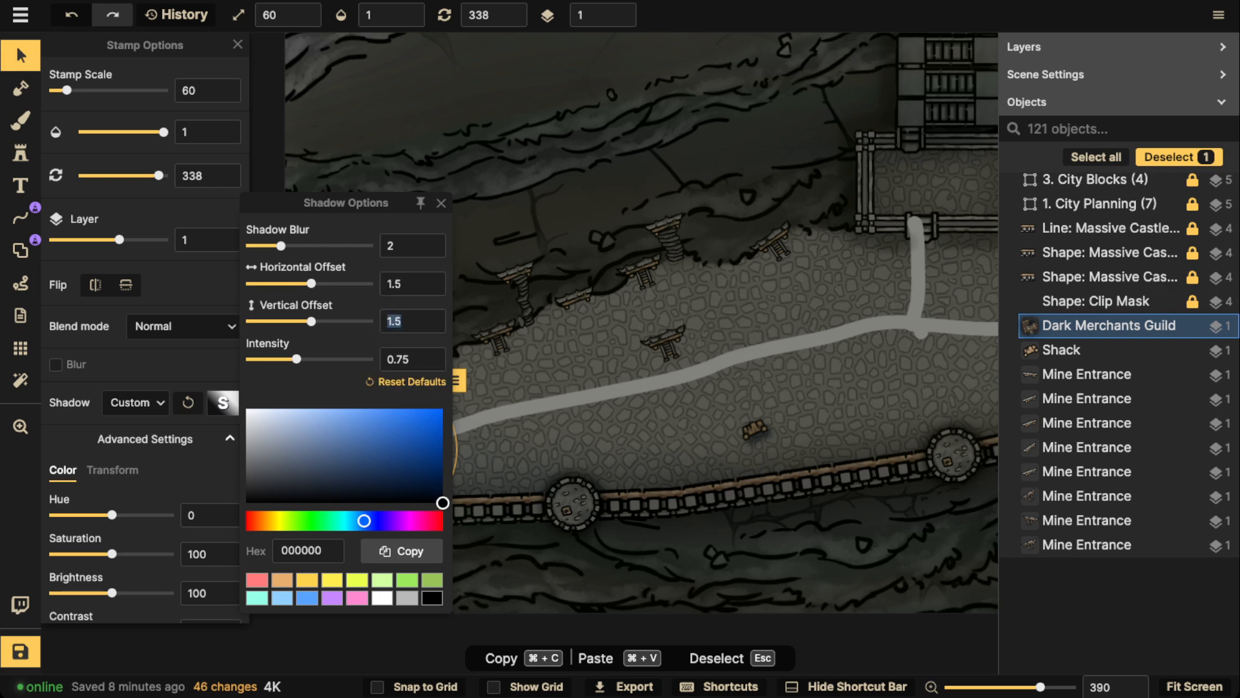
key(space)
drag(371, 448, 571, 411)
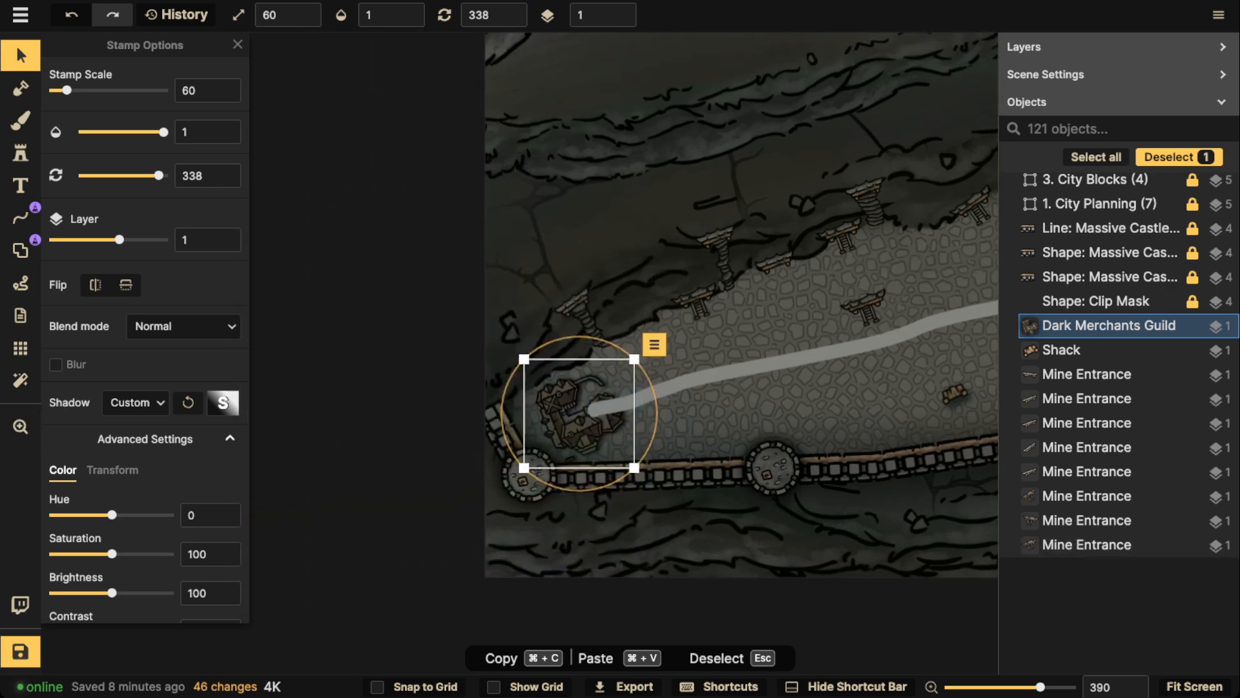
Select all white road lines of the same style and move them to layer 1
scroll(569, 412, up, 2)
scroll(573, 413, up, 5)
click(859, 342)
scroll(863, 348, down, 7)
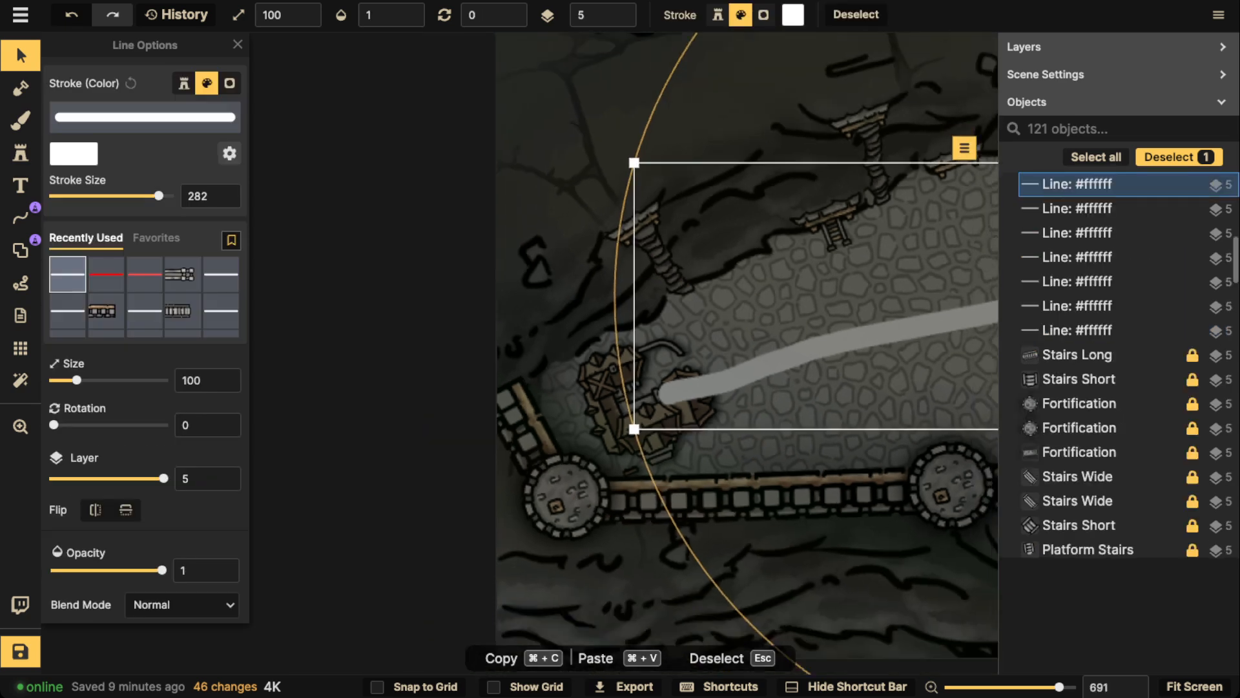
click(958, 275)
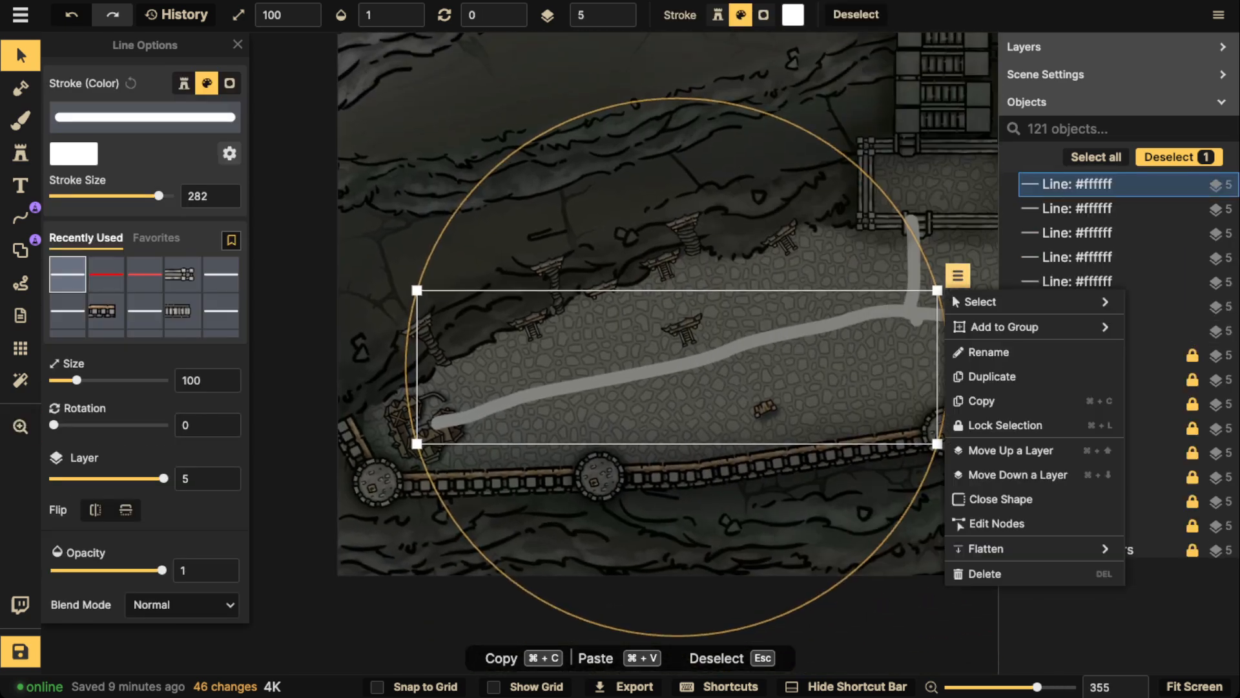
mouse_move(1021, 302)
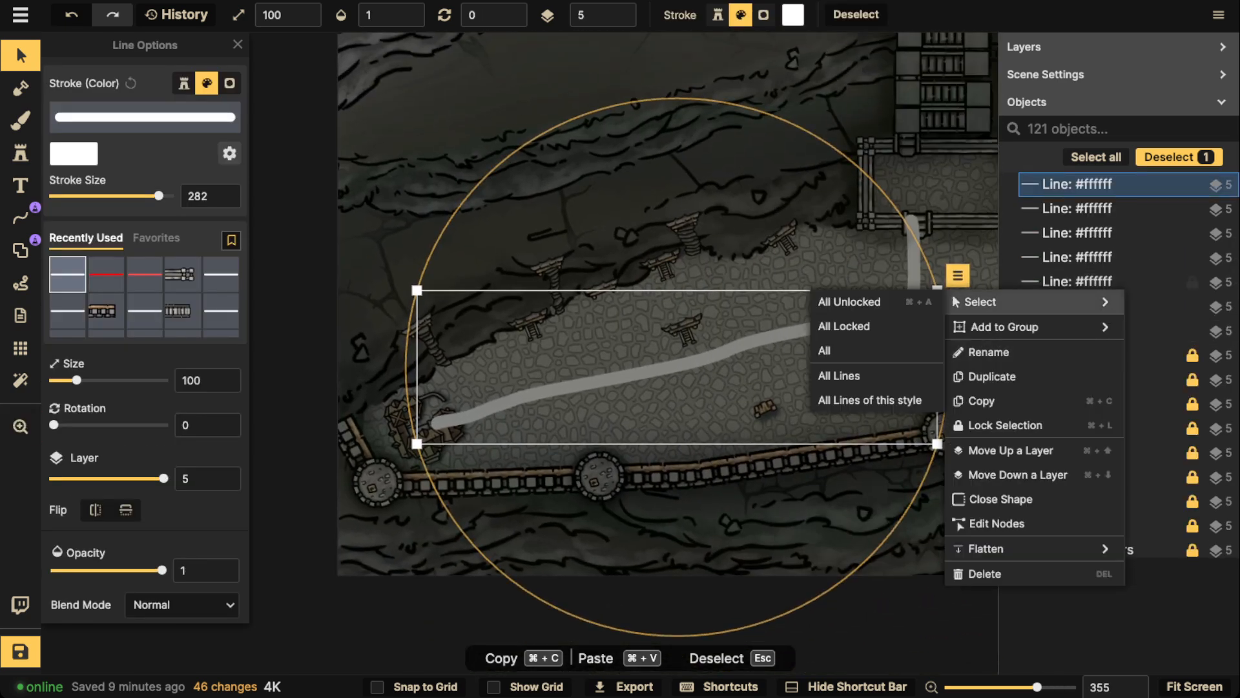
click(870, 400)
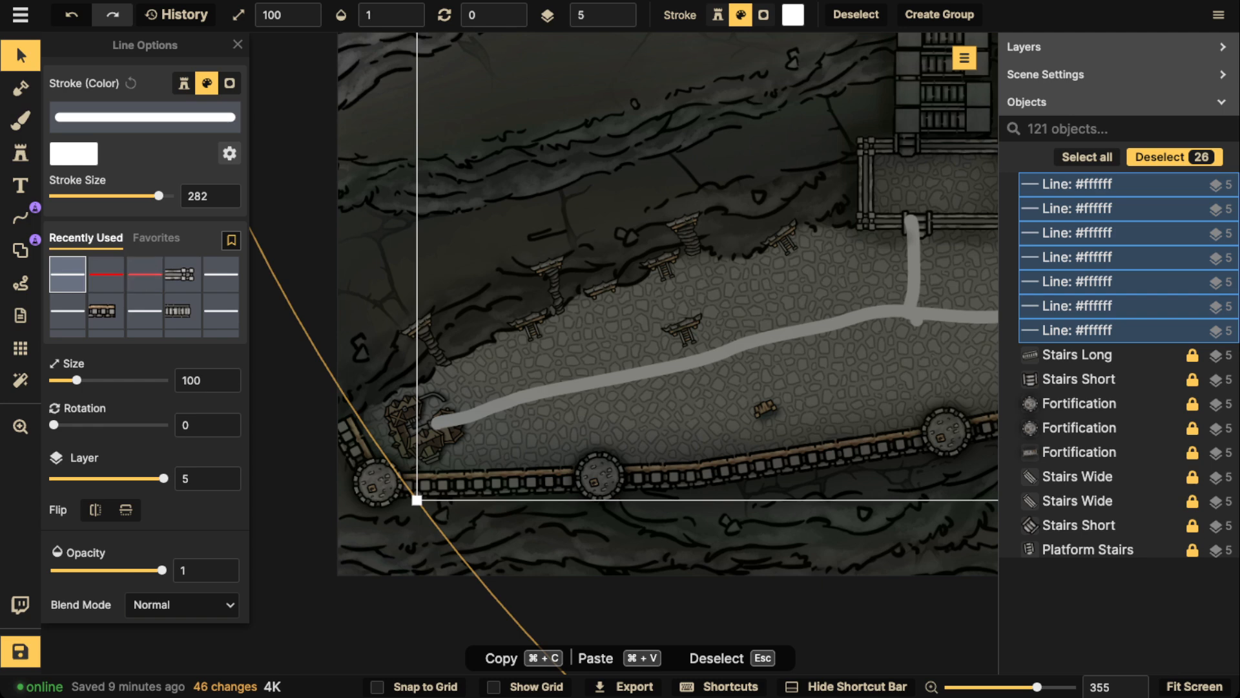
drag(163, 479, 131, 479)
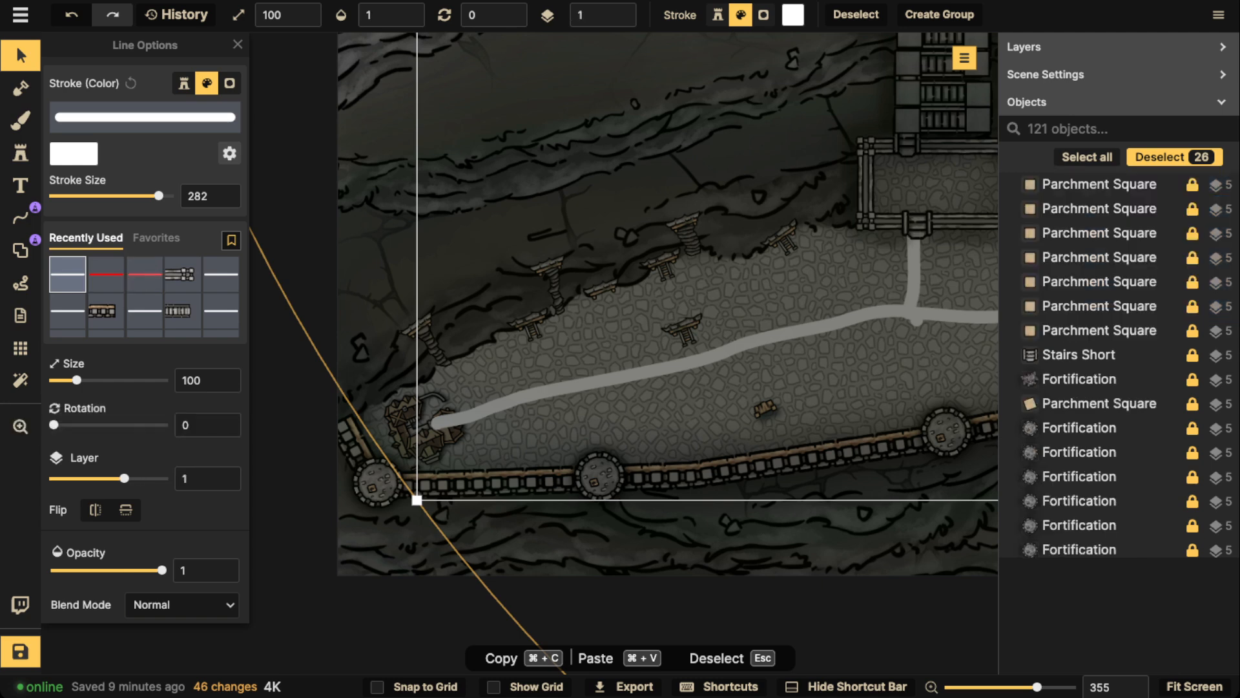
Switch off the Dark Merchants Guild's shadow for comparison and return it to a custom object shadow
click(428, 435)
scroll(429, 437, up, 3)
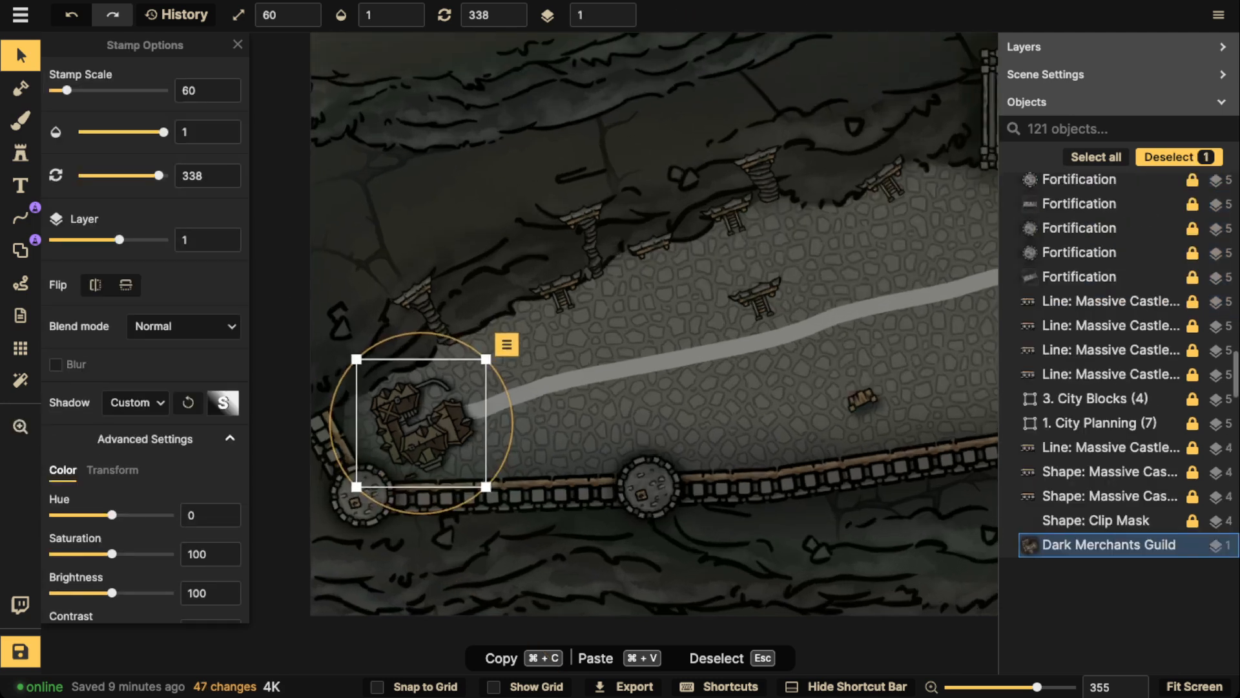
scroll(423, 423, up, 2)
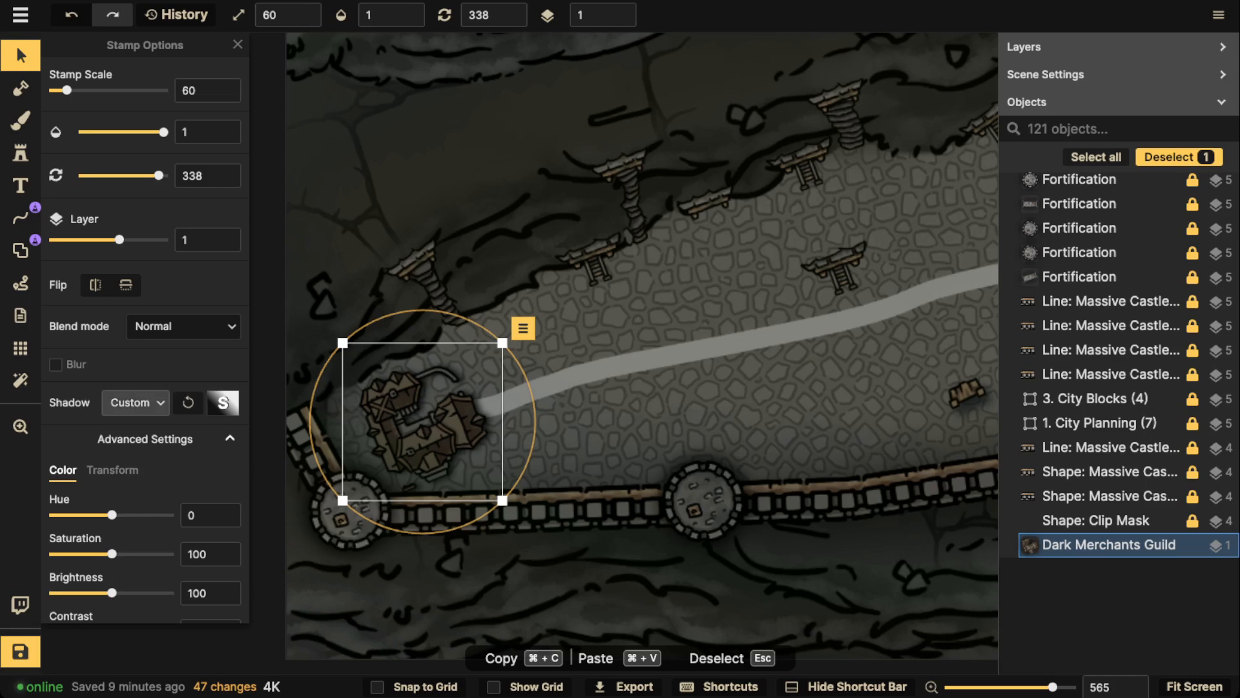
click(135, 402)
click(152, 437)
scroll(449, 415, up, 4)
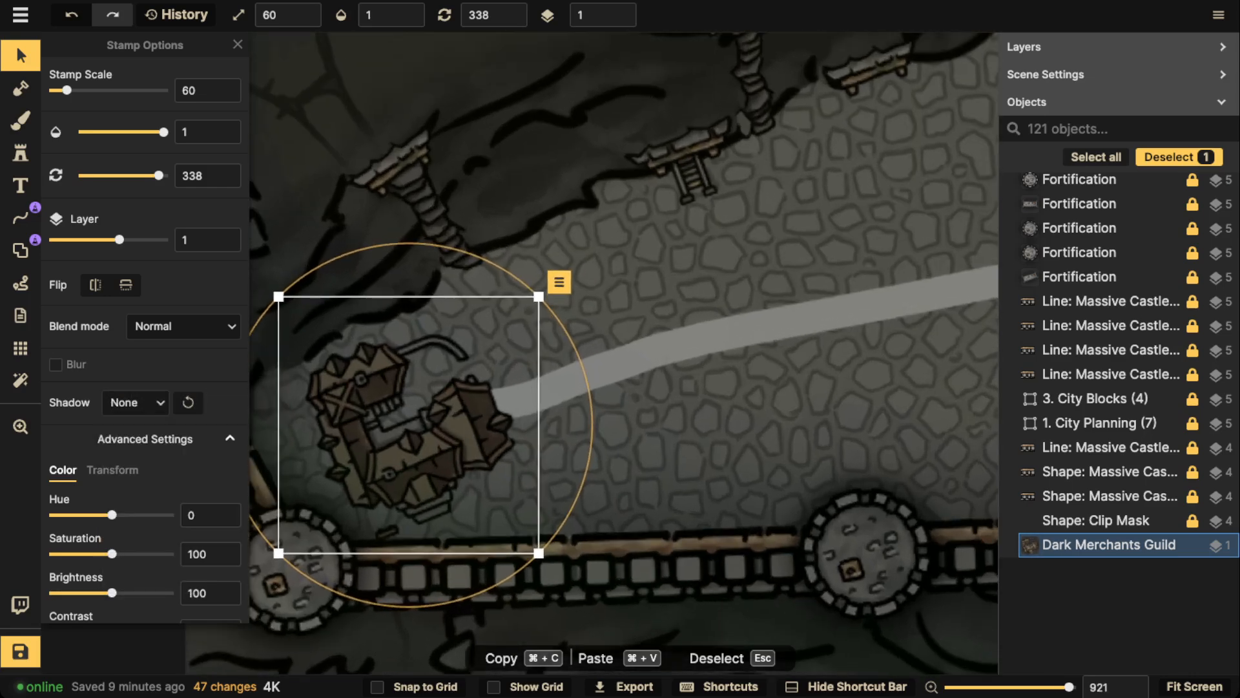
click(135, 402)
click(152, 526)
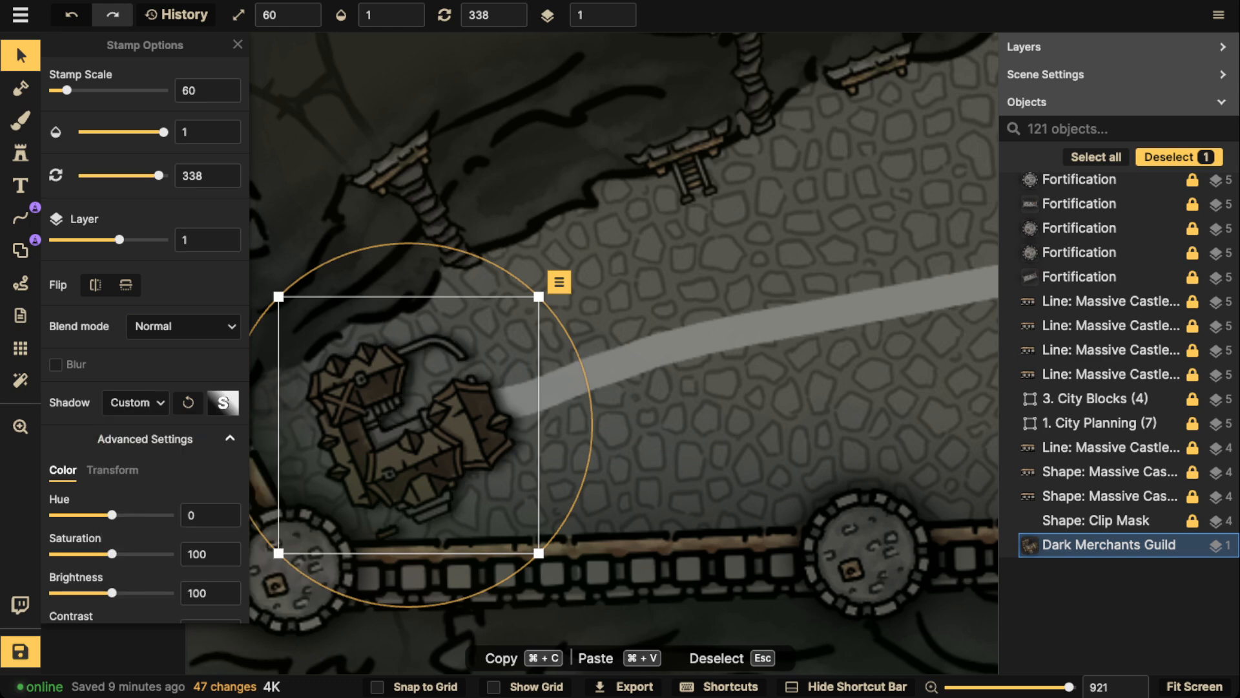
Set the Dark Merchants Guild's custom shadow to blur 3, horizontal offset 0 and intensity 1.49
click(223, 403)
drag(407, 284, 376, 285)
text(0)
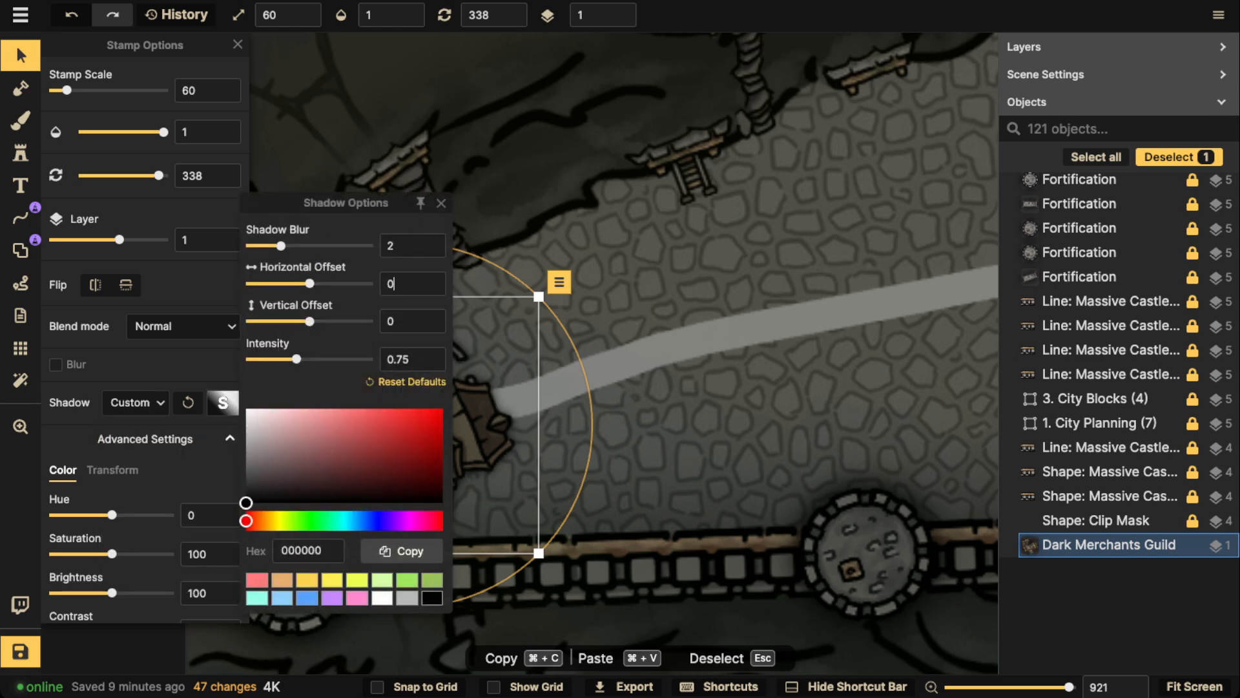
drag(296, 359, 300, 359)
drag(280, 246, 290, 246)
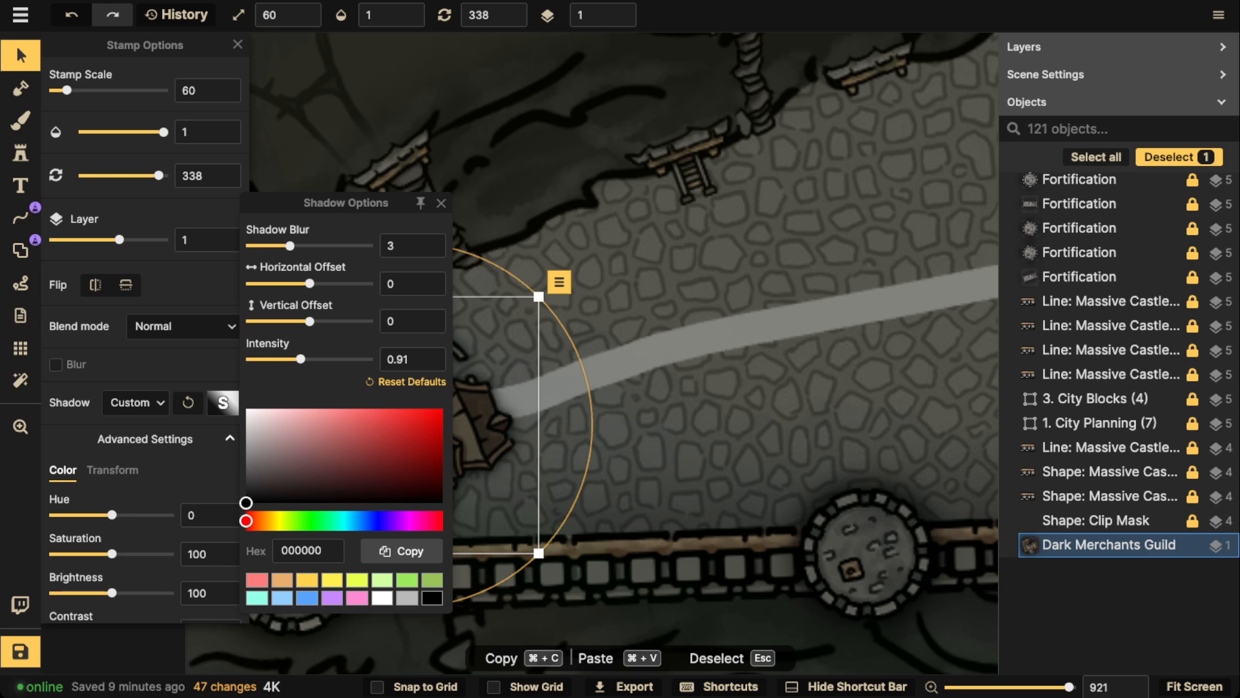
drag(301, 359, 315, 359)
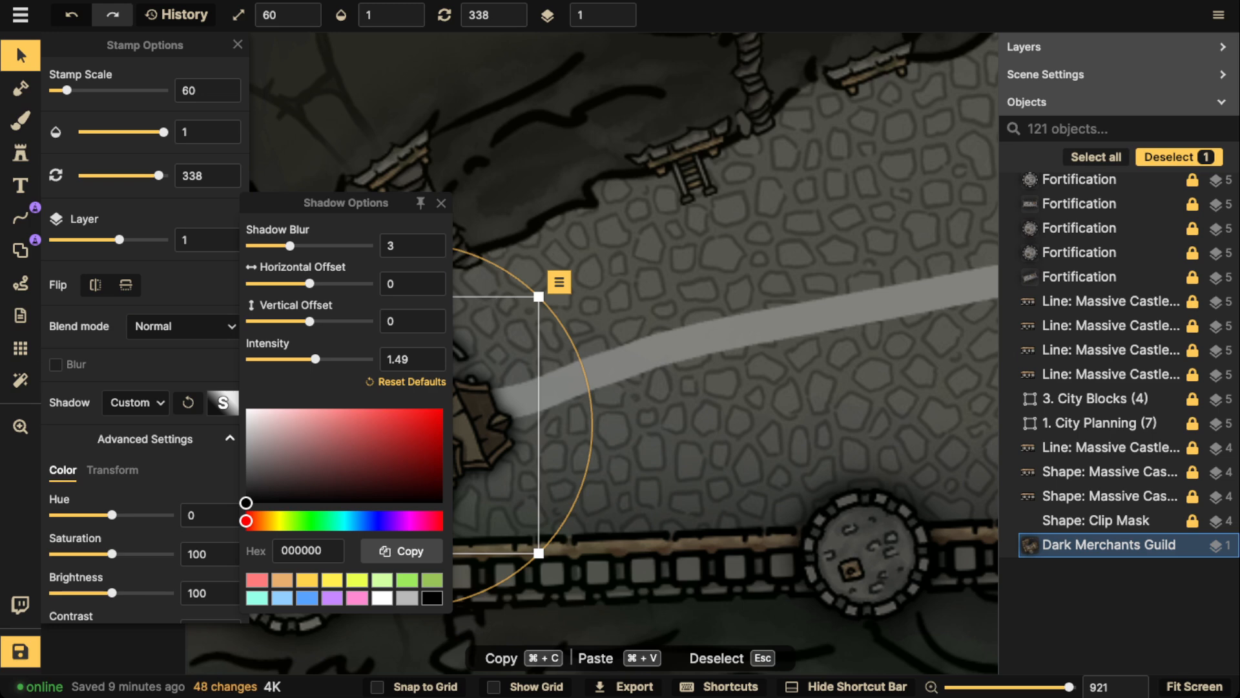
click(442, 203)
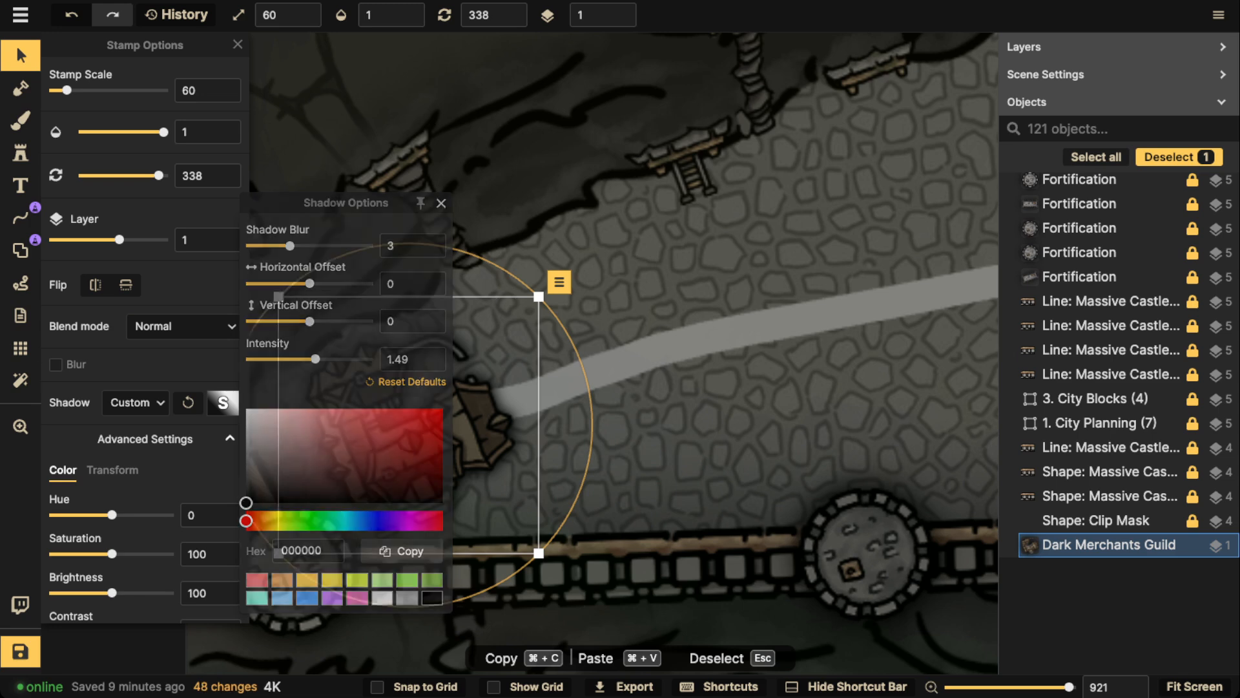
Rotate the Dark Merchants Guild to 248 and shift it slightly east towards the end of the road
scroll(549, 317, down, 2)
scroll(548, 299, down, 2)
drag(453, 387, 451, 388)
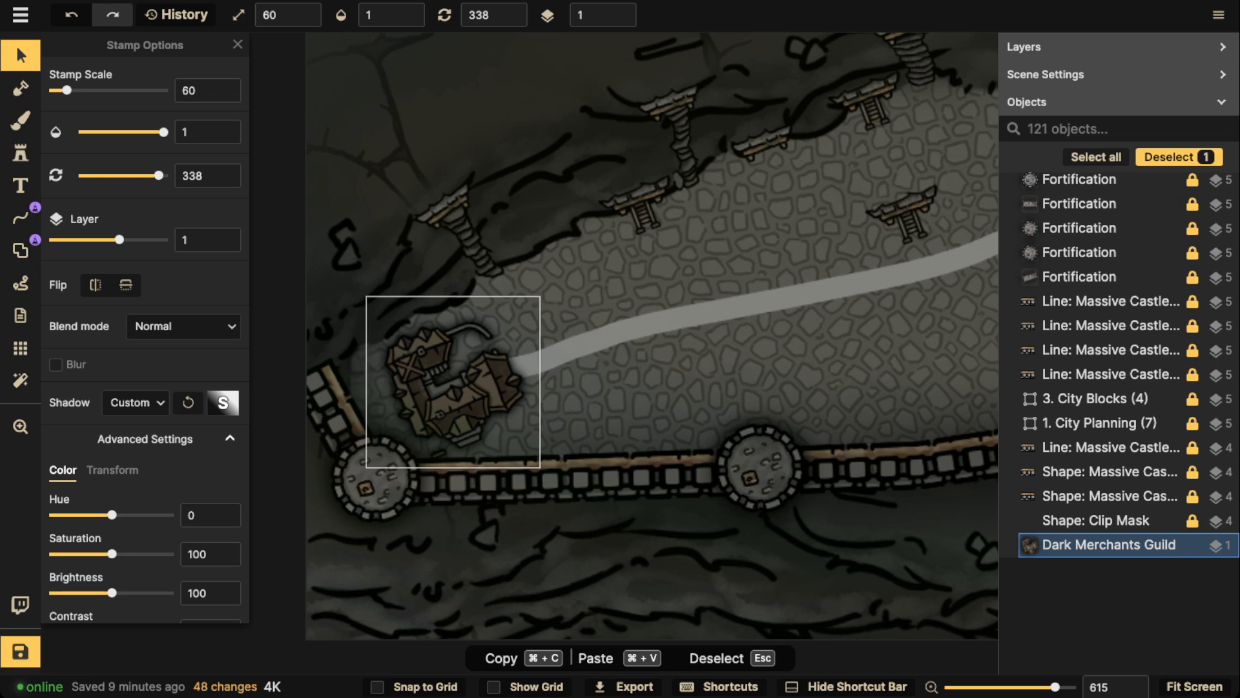
drag(575, 383, 454, 260)
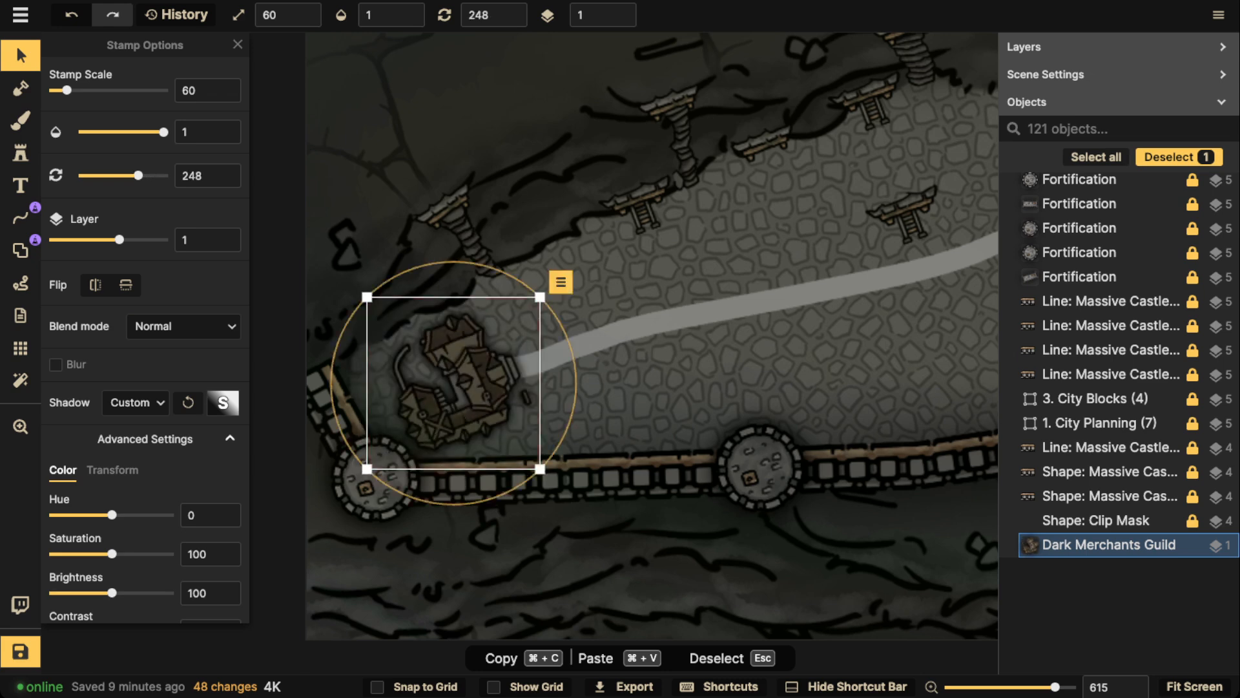
drag(454, 388, 477, 390)
scroll(477, 391, down, 2)
key(Escape)
drag(646, 362, 449, 360)
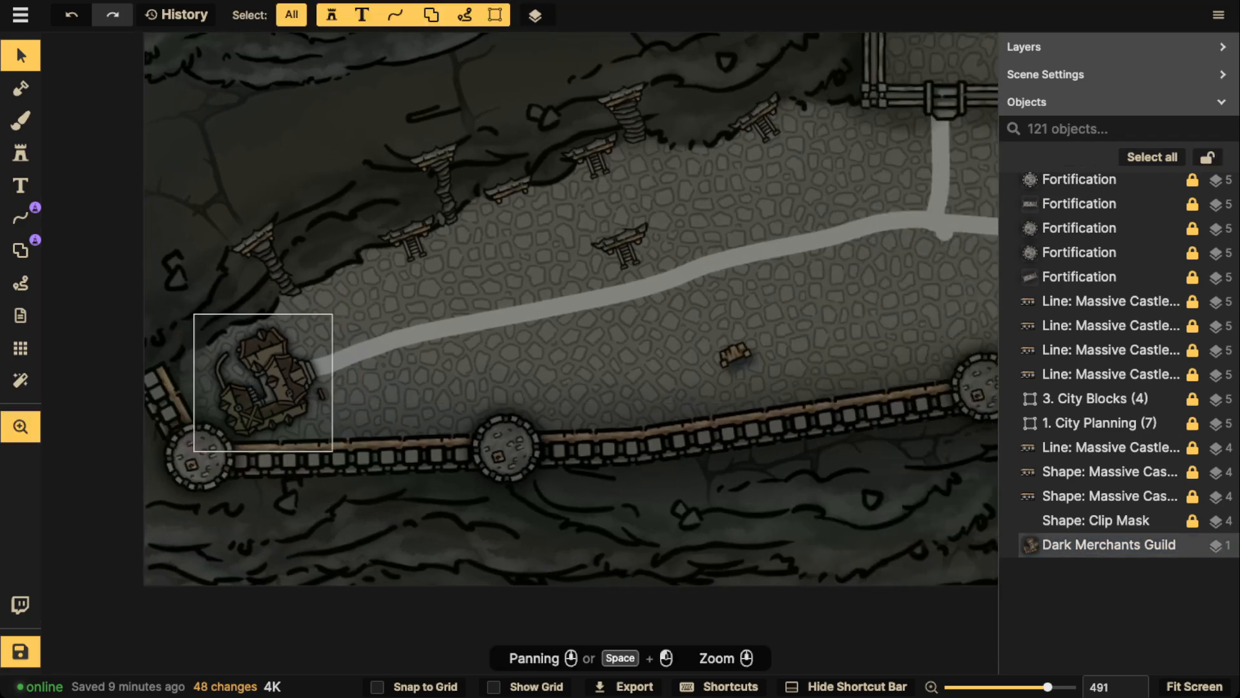
drag(265, 381, 391, 374)
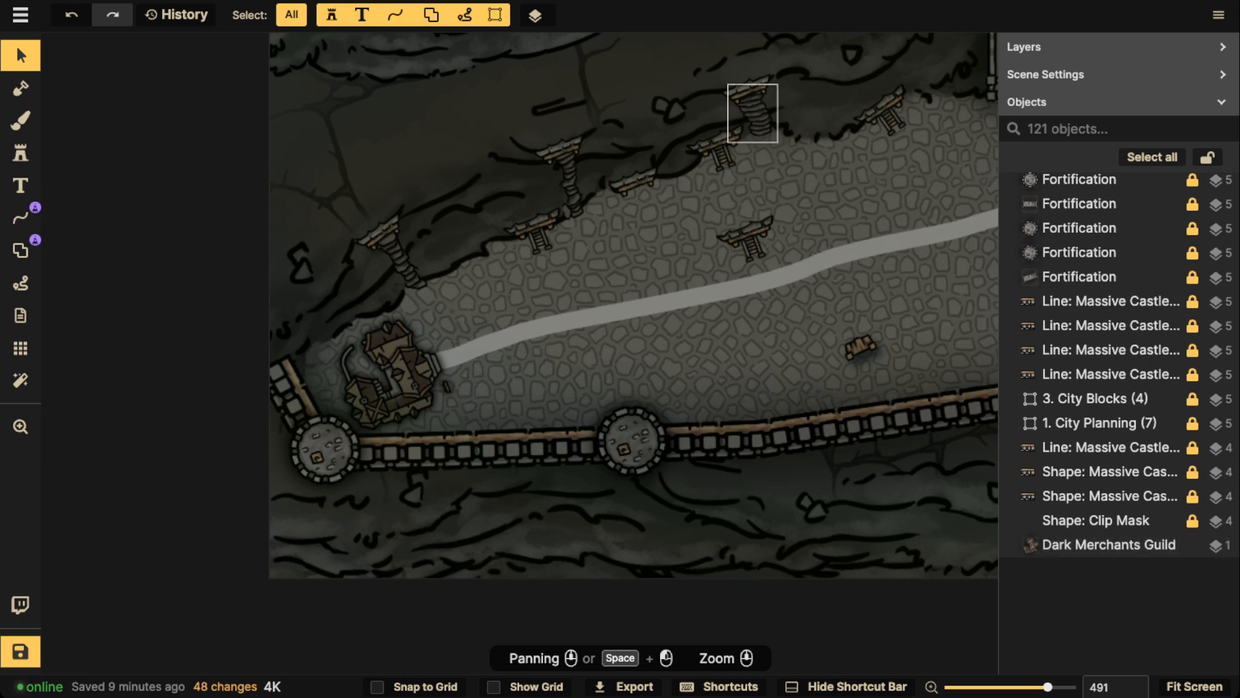
Move the freestanding mine entrance to the cliff edge just northeast of the guild and delete the cart on the terrace
drag(750, 242, 471, 266)
drag(859, 349, 571, 362)
key(Delete)
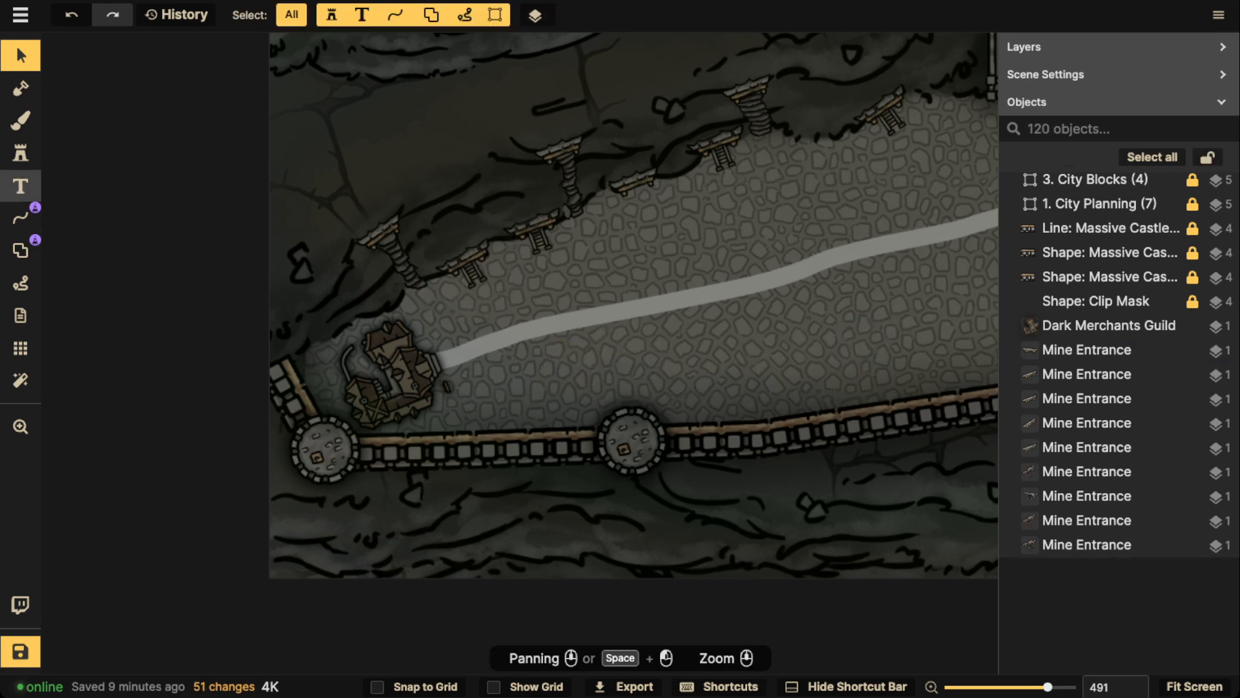
Clear the stamp catalog's guild search and choose the Wooden Towers stamp from Castles & Bridges in Watercolor Cities
click(21, 156)
click(92, 179)
scroll(613, 259, up, 5)
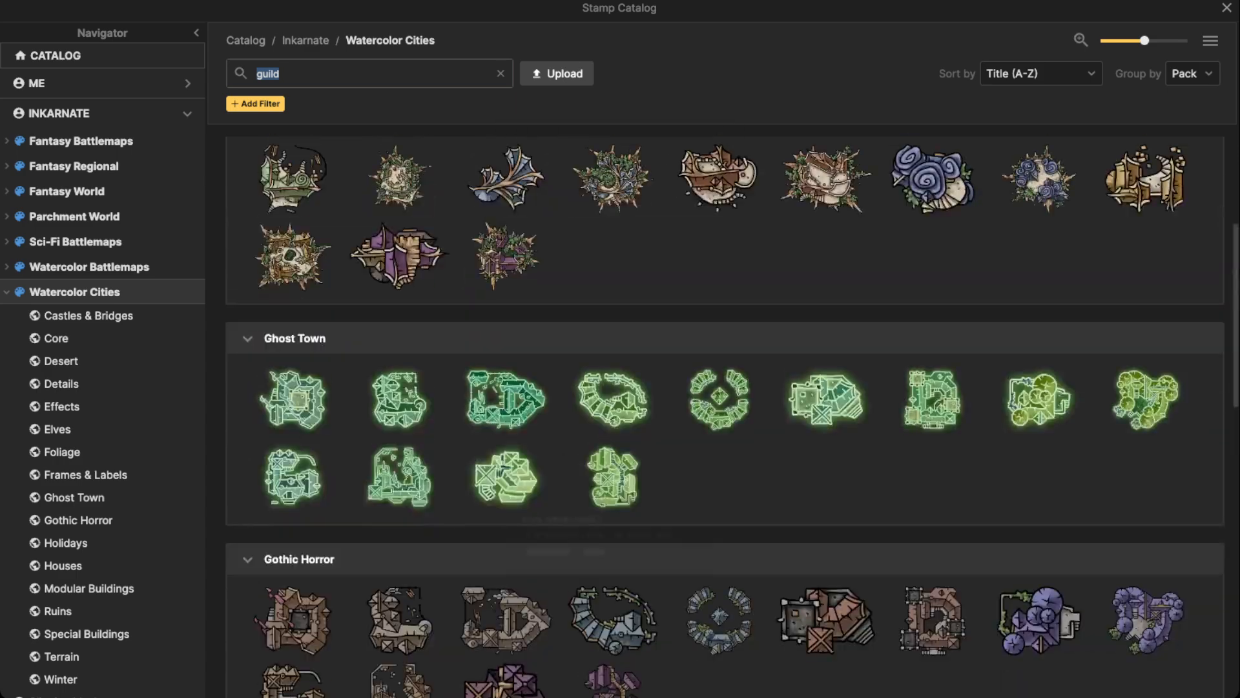
scroll(612, 258, down, 12)
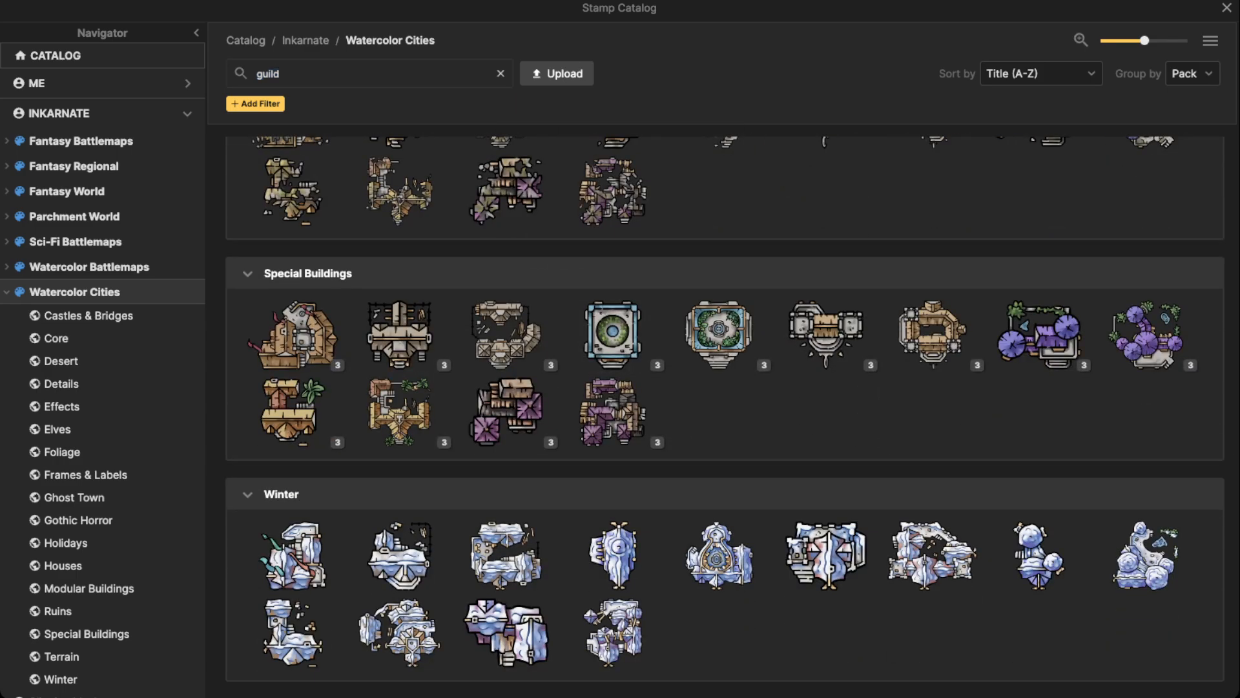
click(500, 74)
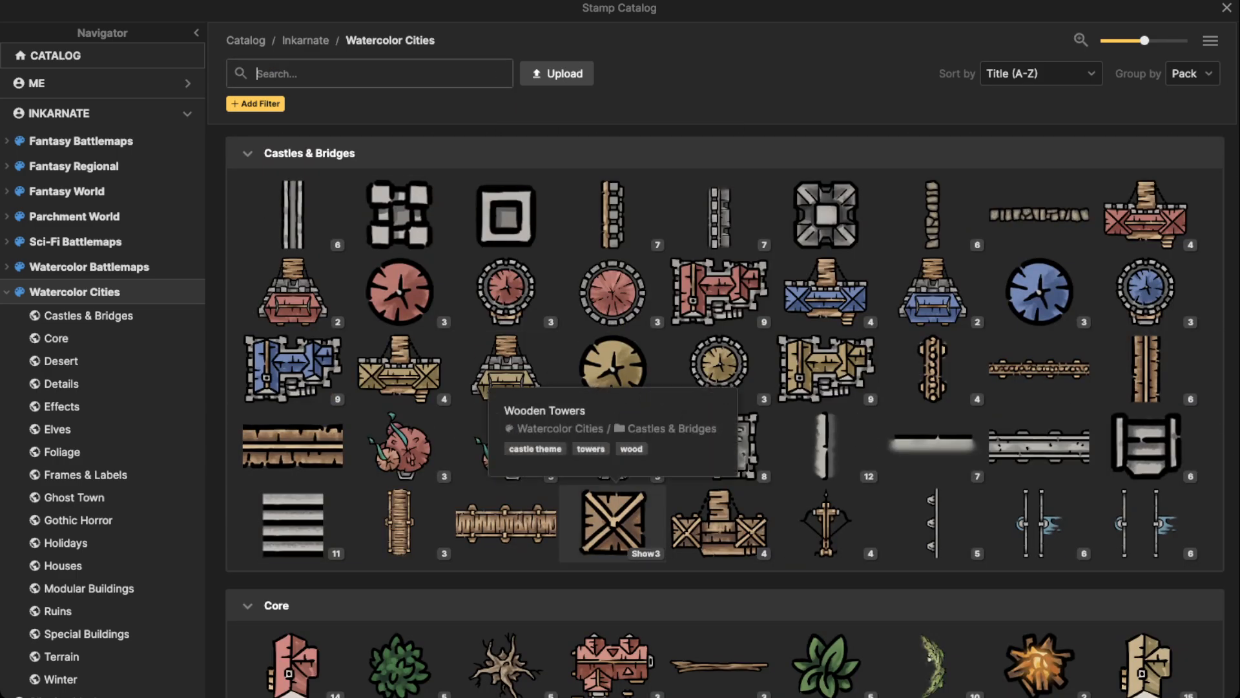
click(612, 522)
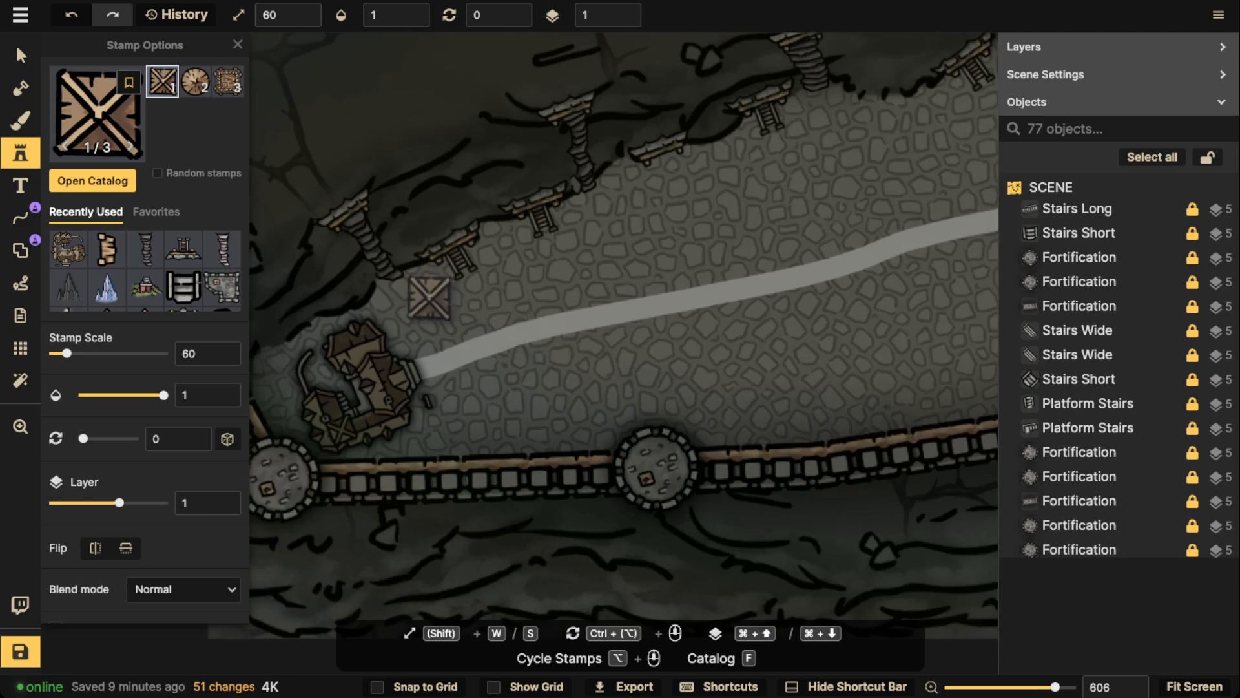
Place a wooden tower at scale 50 and rotation 330, and position it between the guild and the fortified wall
key(s)
scroll(419, 301, down, 2)
click(418, 300)
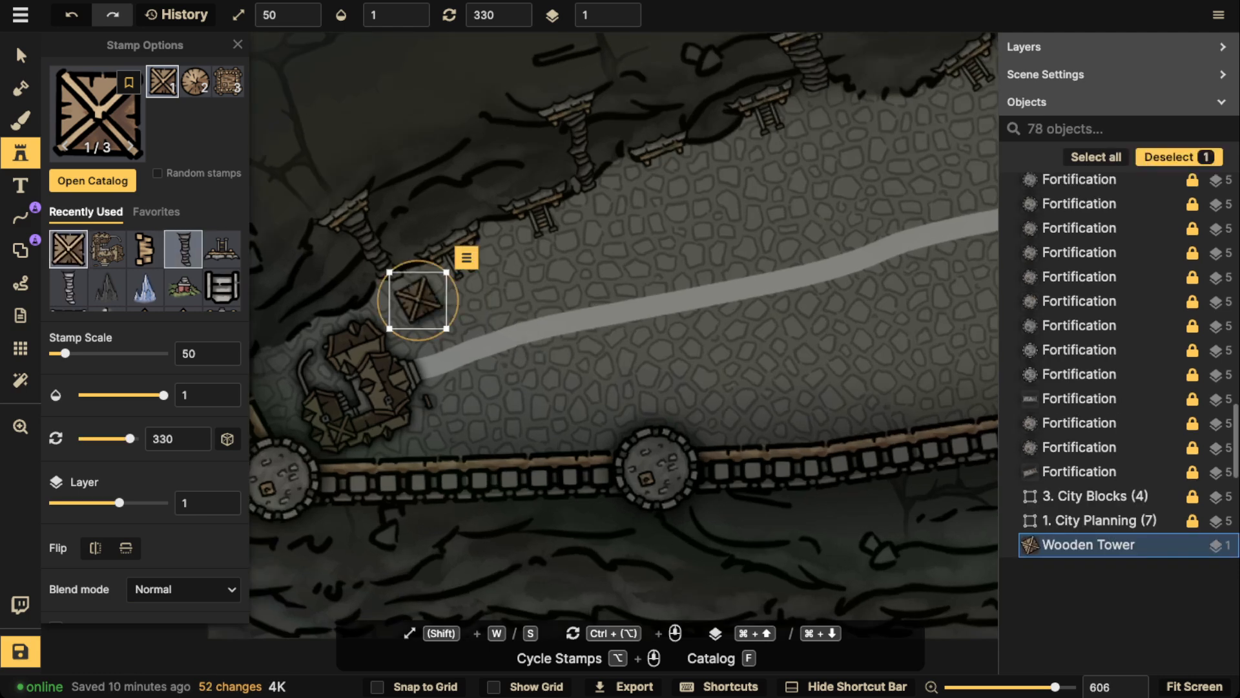
click(19, 52)
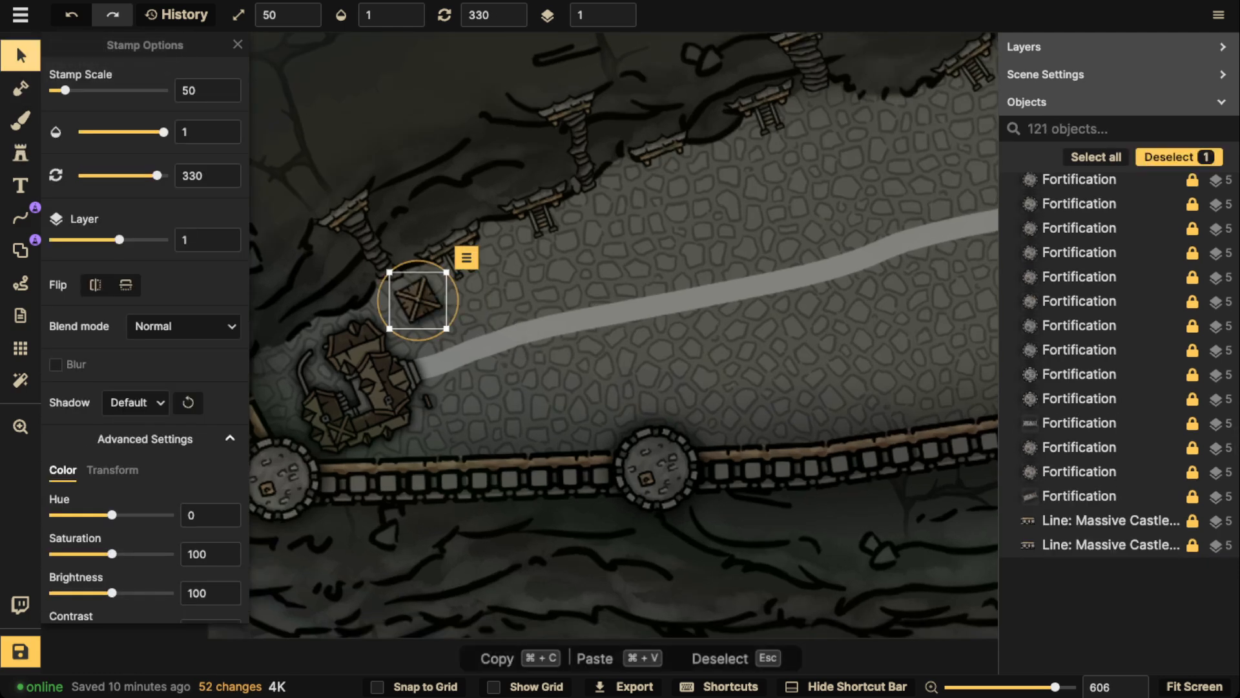
drag(418, 300, 464, 417)
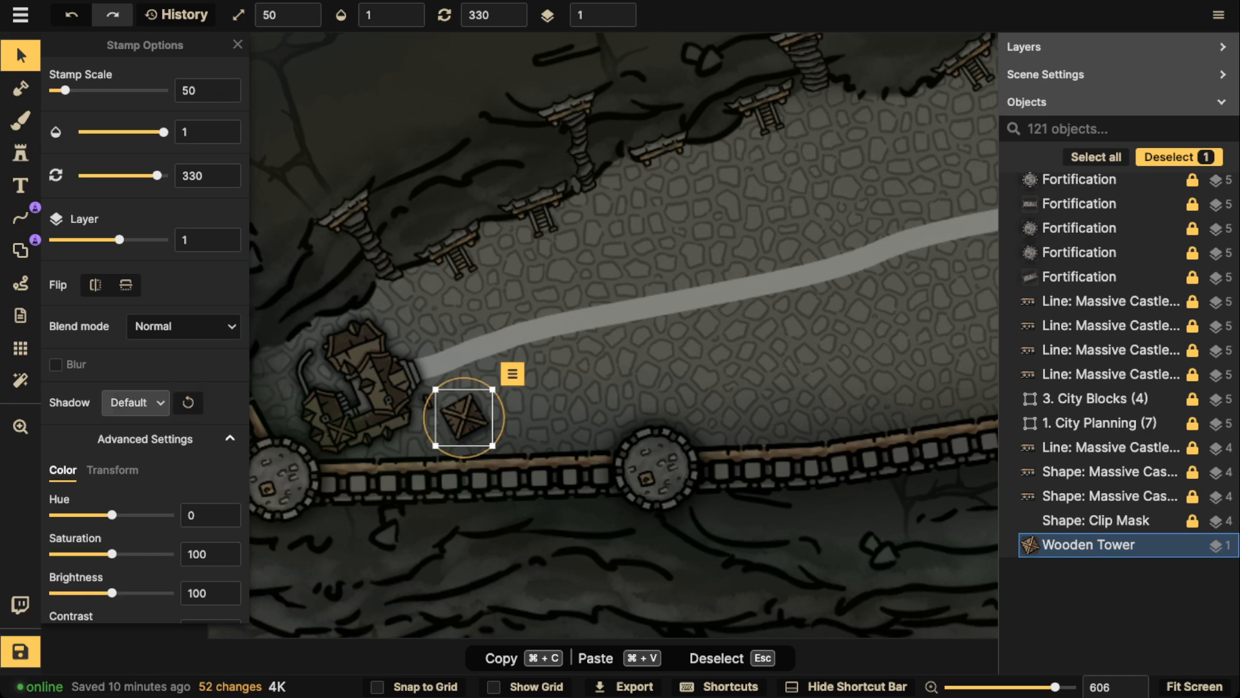
Give the wooden tower a custom object shadow with blur 3 and zero horizontal and vertical offsets
click(136, 402)
click(153, 437)
click(135, 402)
click(169, 526)
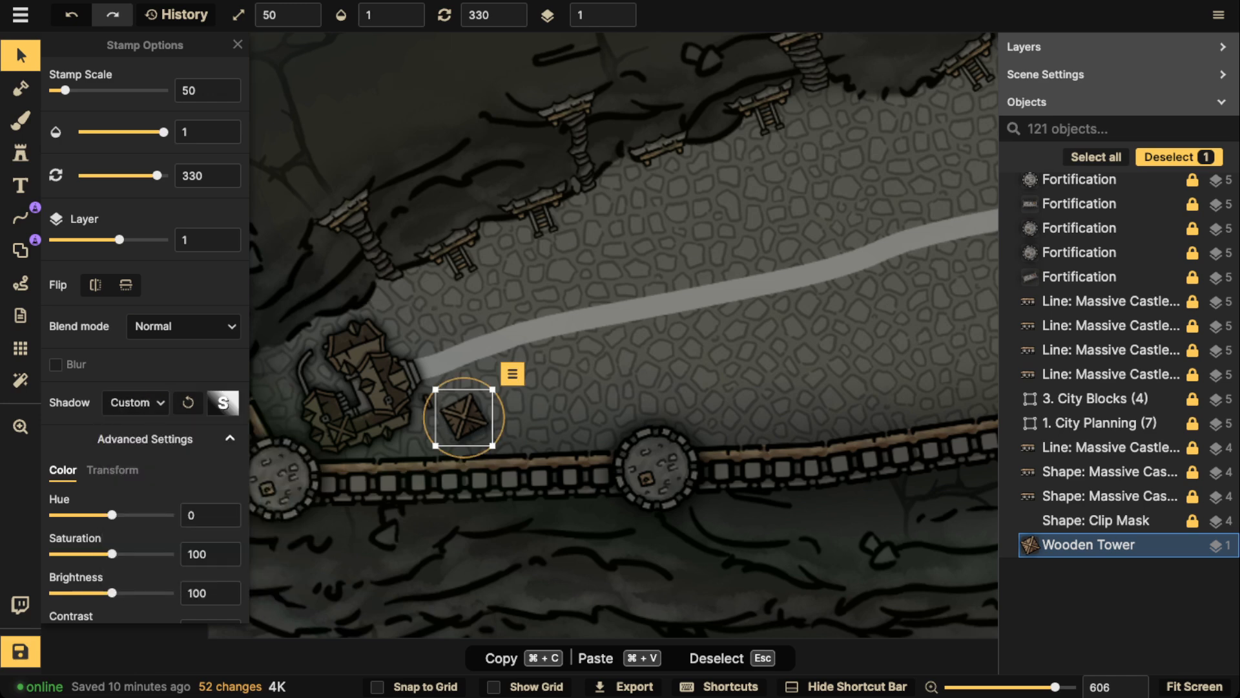
click(223, 403)
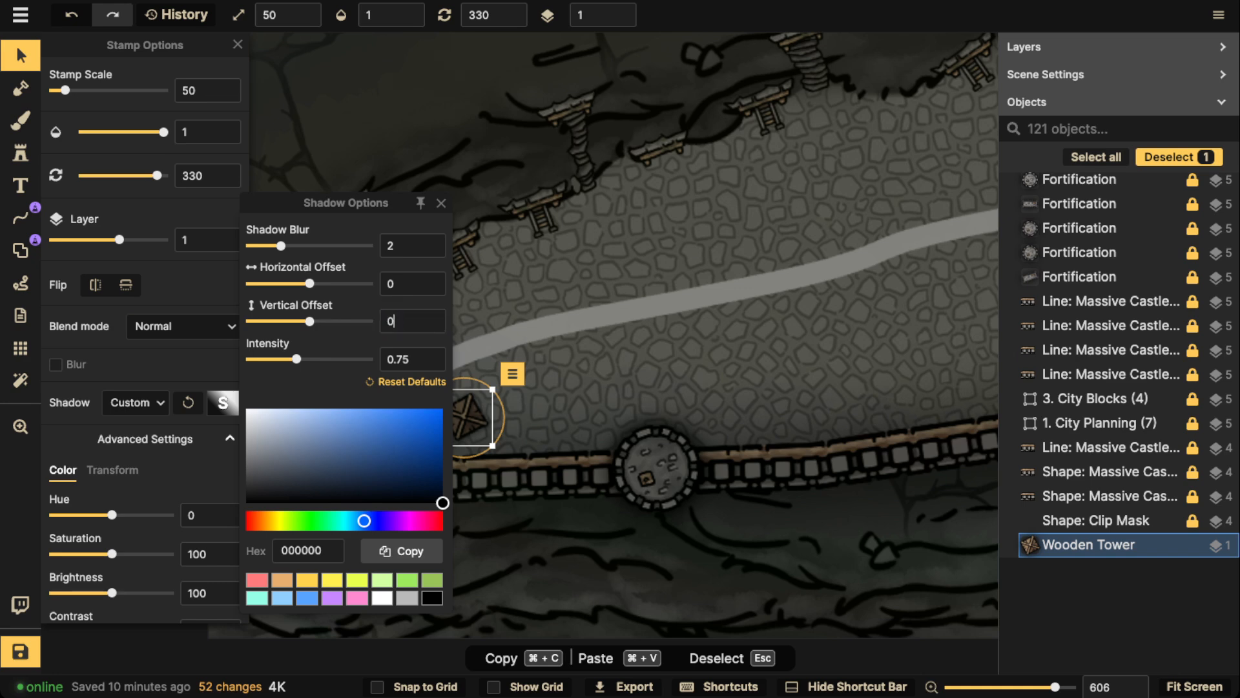
drag(281, 246, 290, 245)
click(441, 203)
Rotate the wooden tower to 343 and duplicate it into a two-by-two block just east of the guild
drag(504, 417, 509, 382)
click(468, 394)
key(super+c)
key(super+v)
key(super+v)
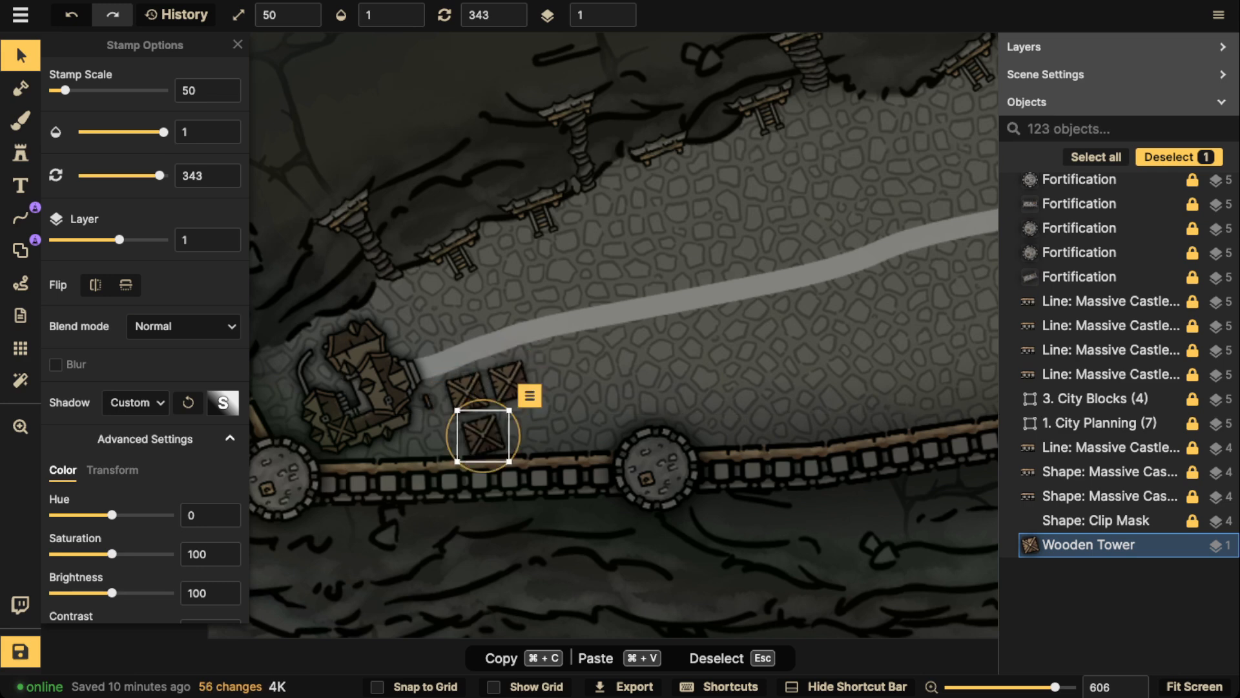
drag(483, 436, 521, 422)
Paste four more wooden towers north of the second round wall tower, with three in a row along the road and one below
key(super+v)
key(super+v)
drag(564, 271, 646, 389)
key(super+v)
key(super+v)
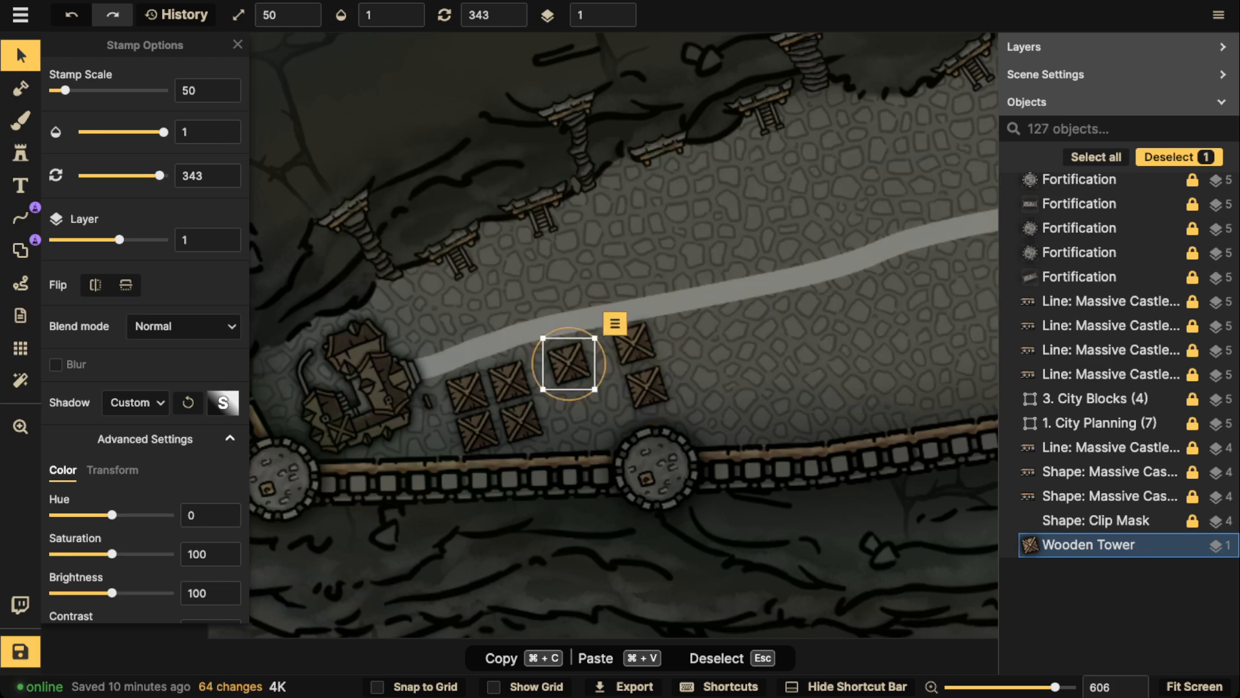
drag(567, 362, 592, 354)
key(super+v)
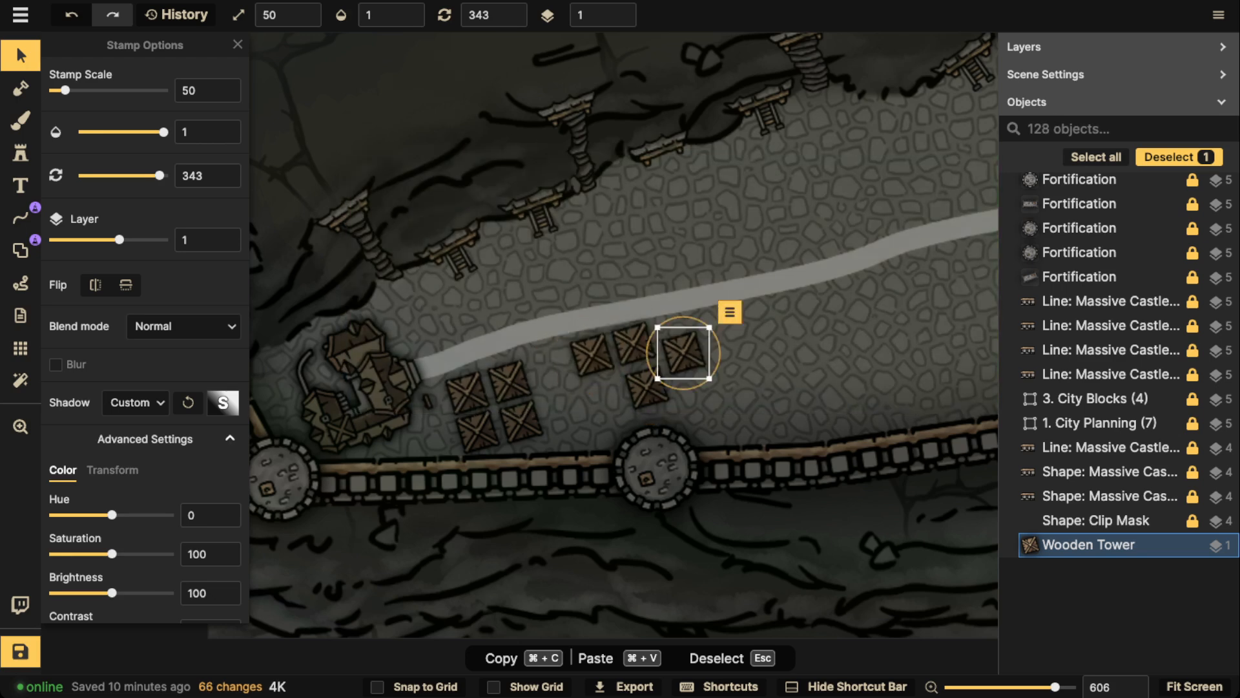
drag(683, 354, 679, 334)
drag(678, 333, 661, 368)
Rotate the easternmost tower of the new cluster to 347 and delete the middle tower of its upper row
click(635, 346)
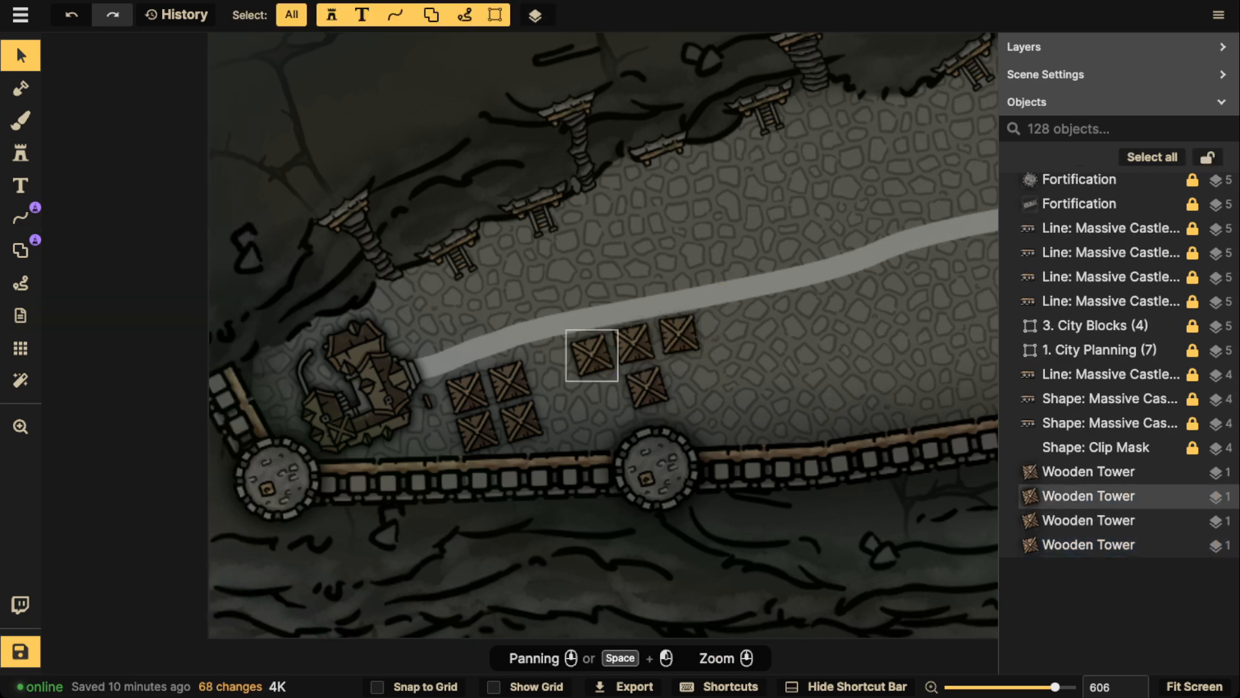
click(591, 355)
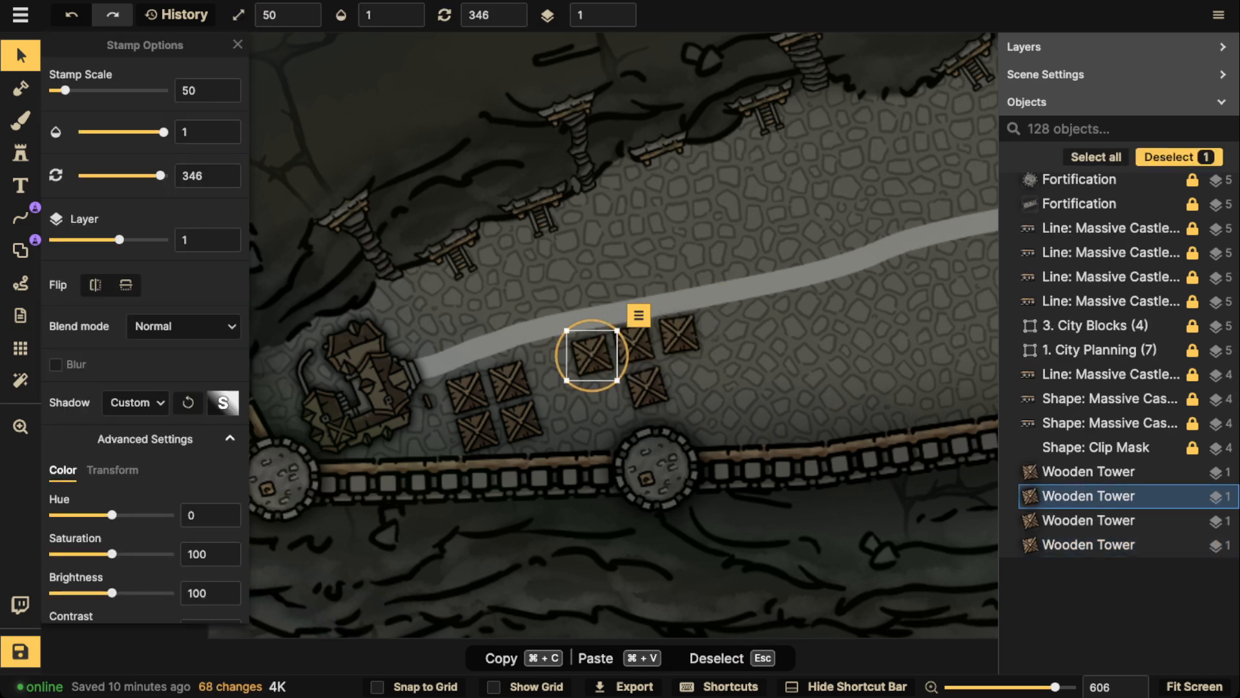
click(678, 334)
drag(709, 352, 710, 351)
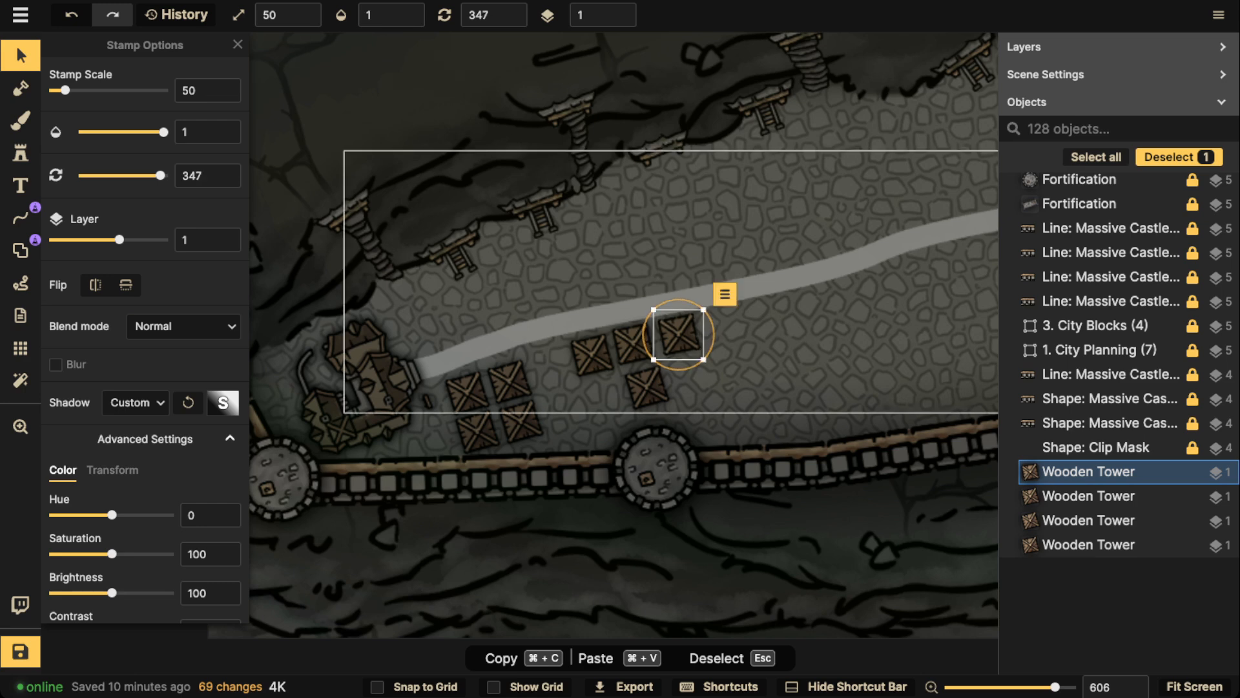
drag(633, 344, 631, 318)
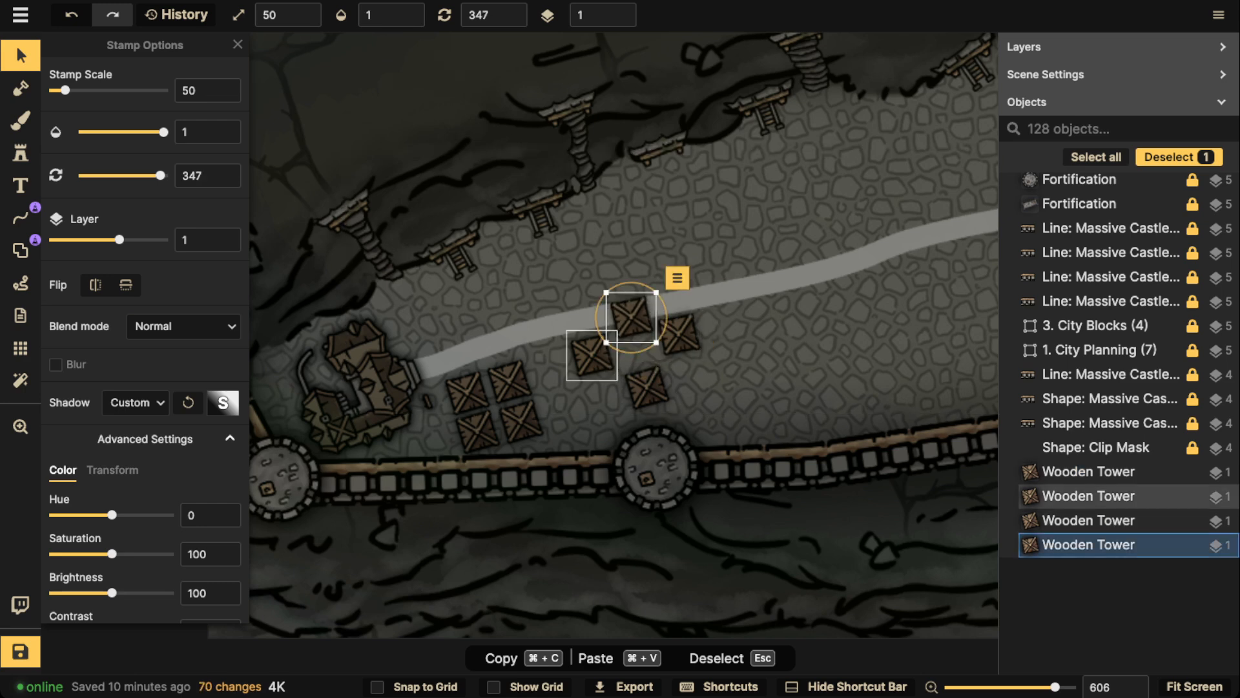
key(Delete)
Rearrange the second cluster and paste additional wooden towers to form a U-shaped group of five opening towards the road
drag(591, 356, 606, 397)
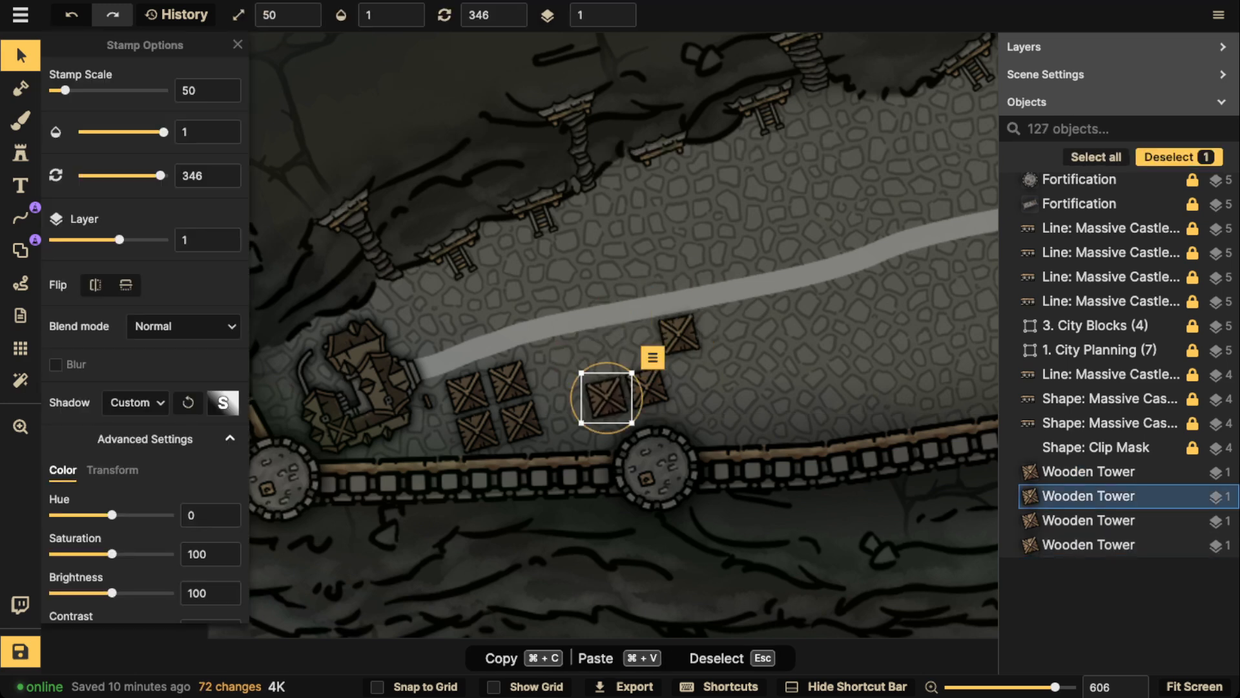
click(679, 335)
drag(679, 335, 688, 377)
key(super+v)
key(super+v)
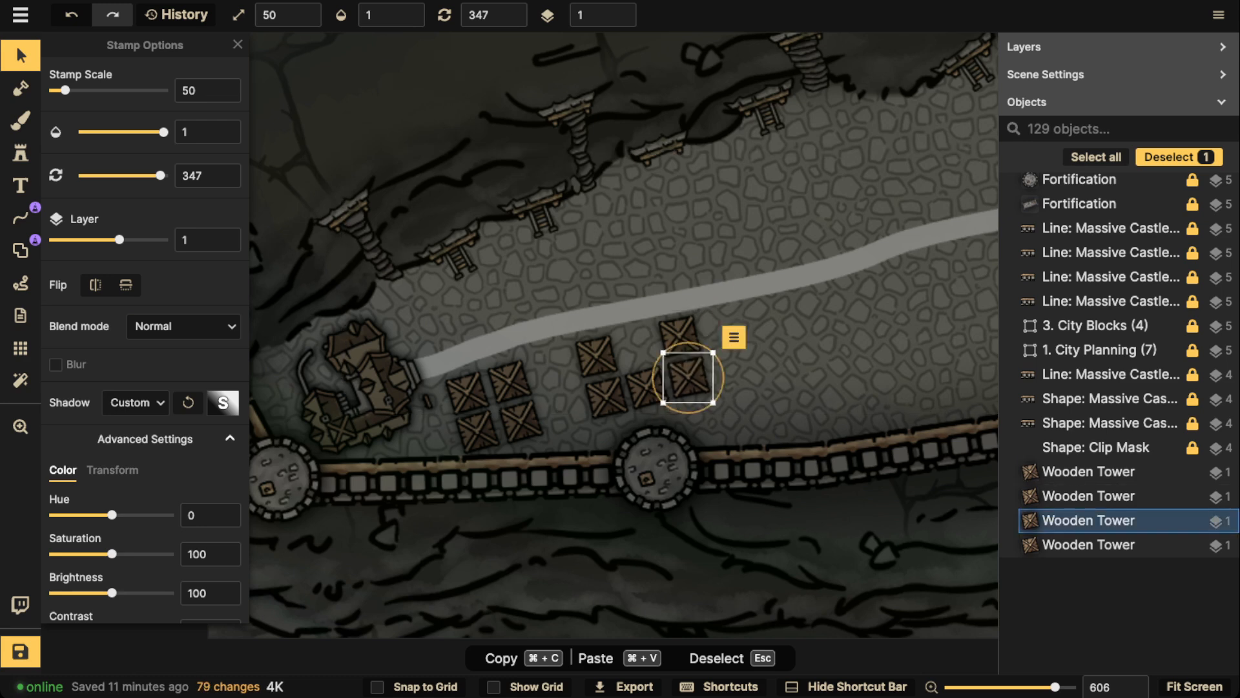
key(super+v)
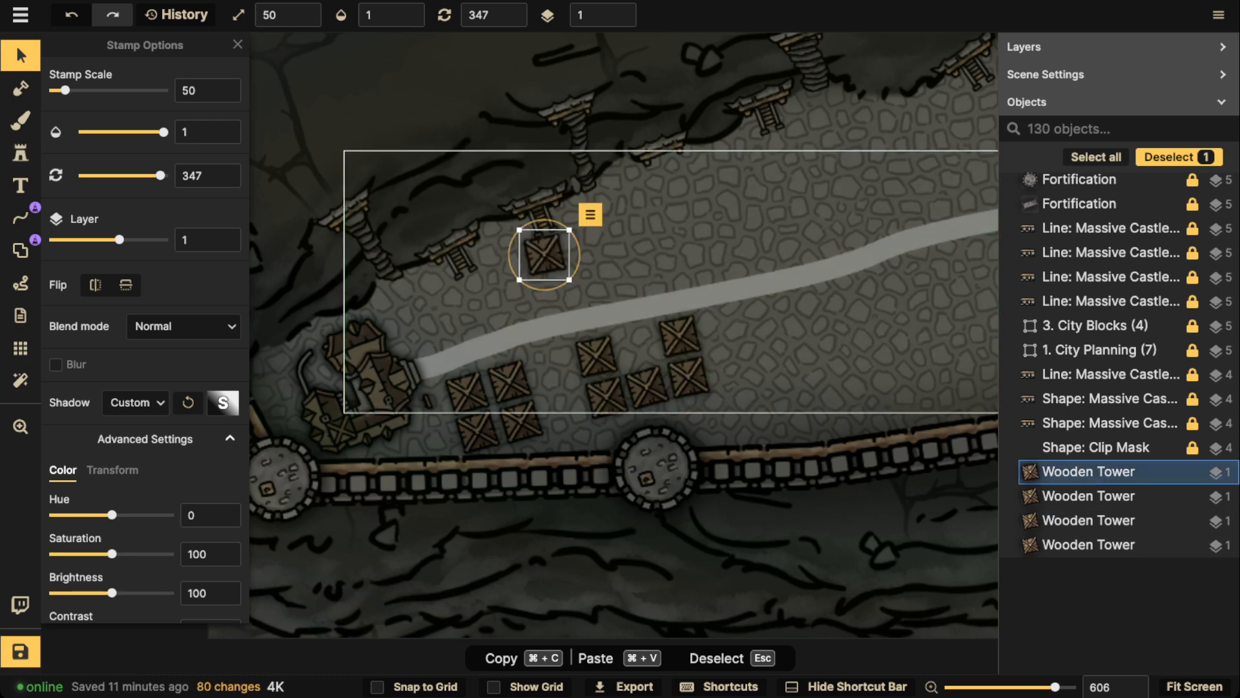
drag(544, 254, 640, 326)
key(comma)
key(period)
key(space)
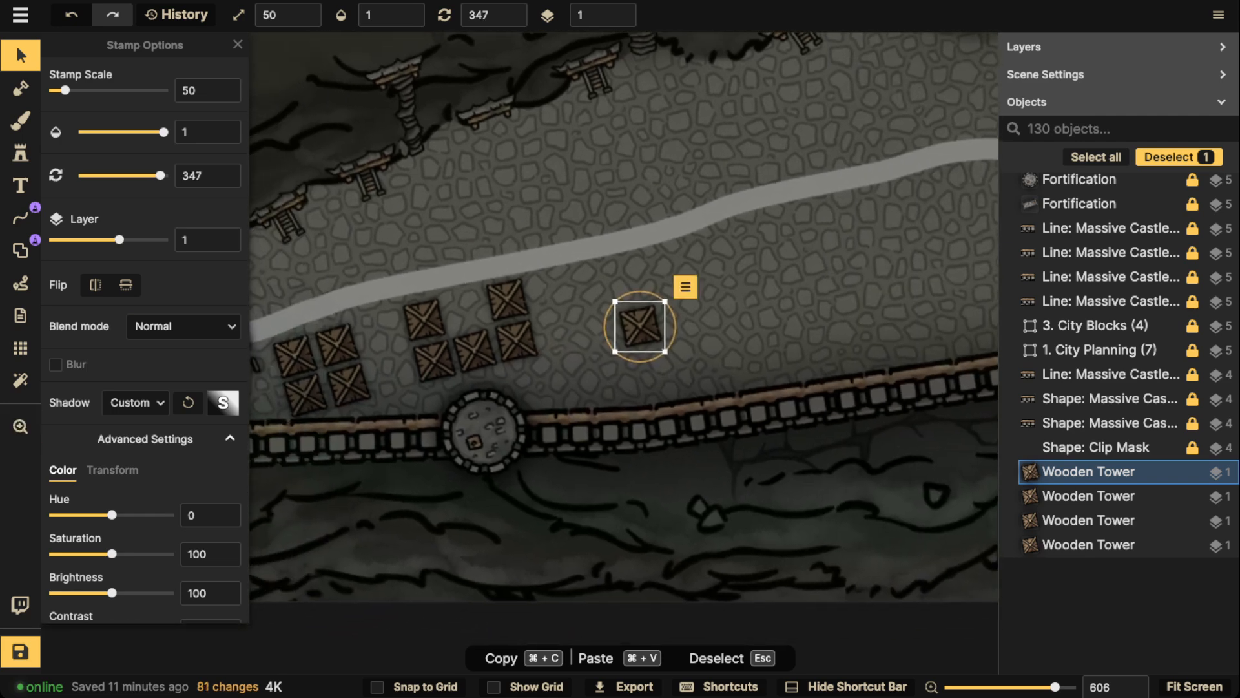
key(Delete)
Duplicate the two-by-two block of wooden towers and place the copy south of the road, just west of the junction
click(295, 357)
shift+click(338, 344)
shift+click(350, 385)
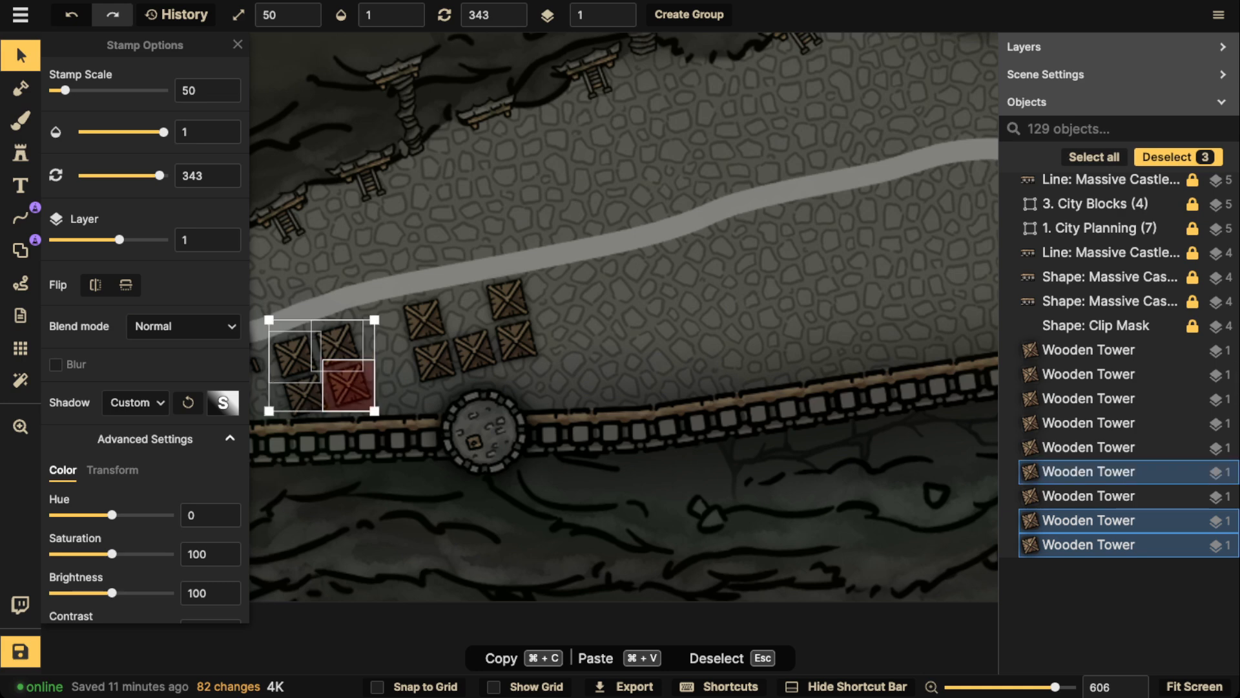
shift+click(305, 395)
key(super+c)
key(super+v)
scroll(666, 326, down, 2)
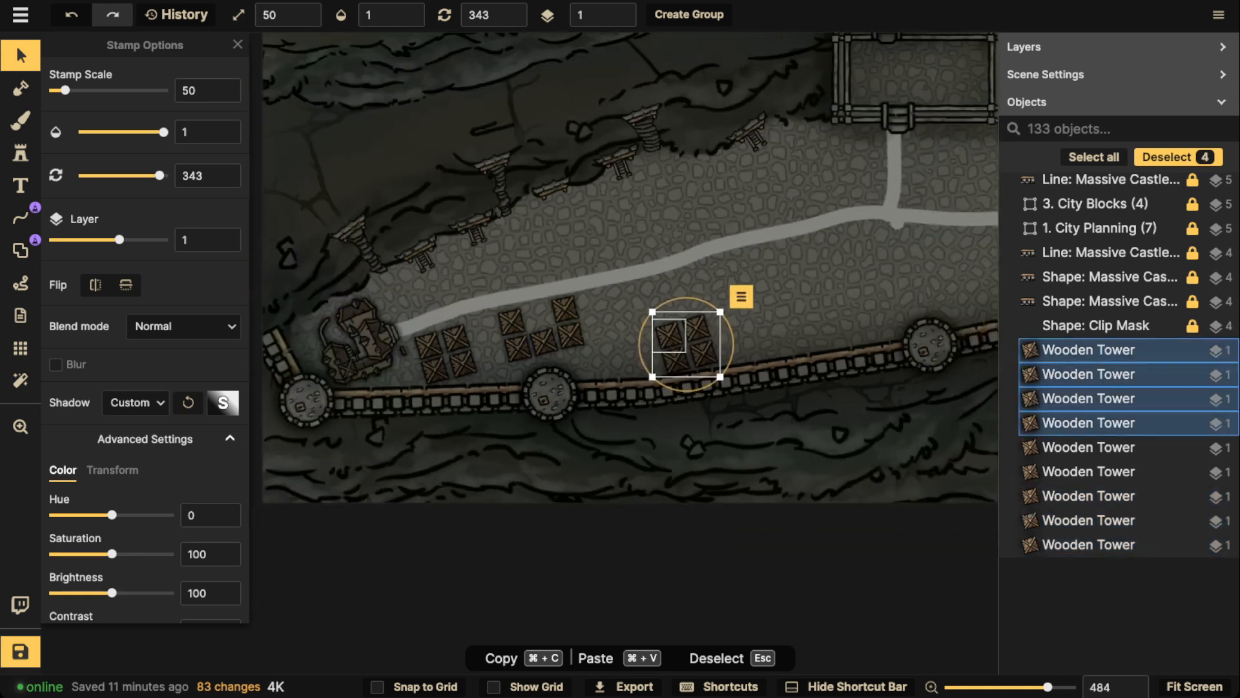
drag(666, 325, 785, 248)
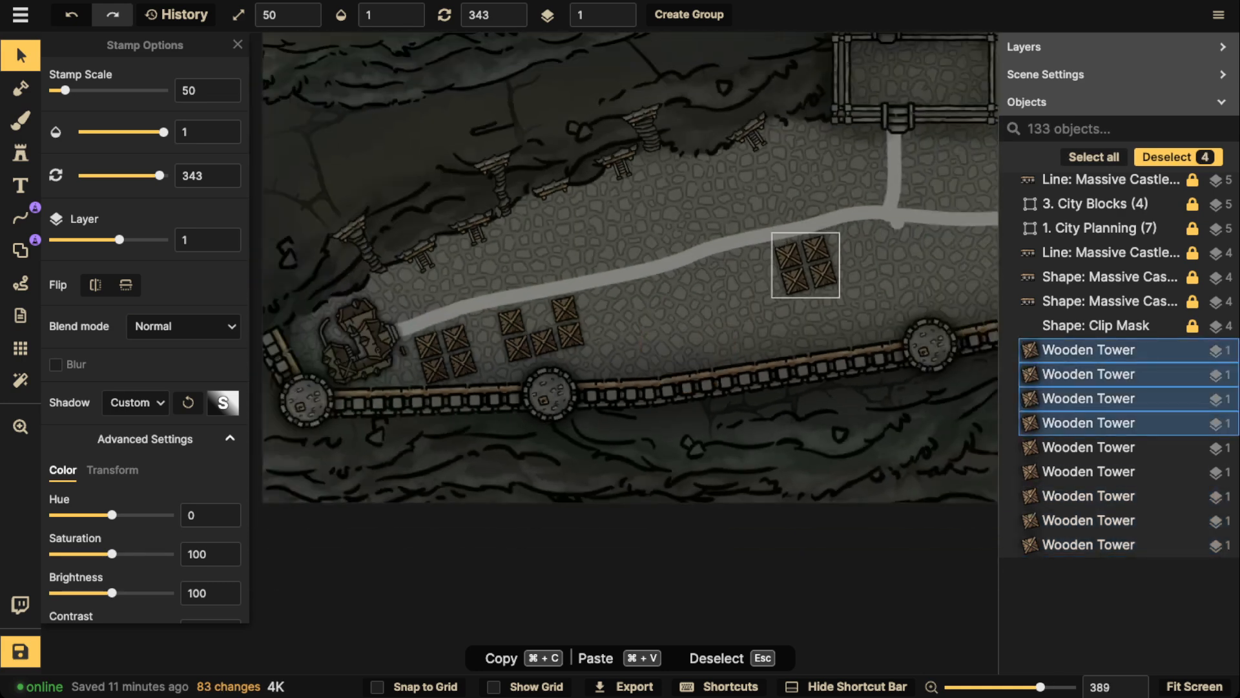
Paste another two-by-two block of wooden towers along the road between the U-shaped cluster and the block near the junction
key(super+v)
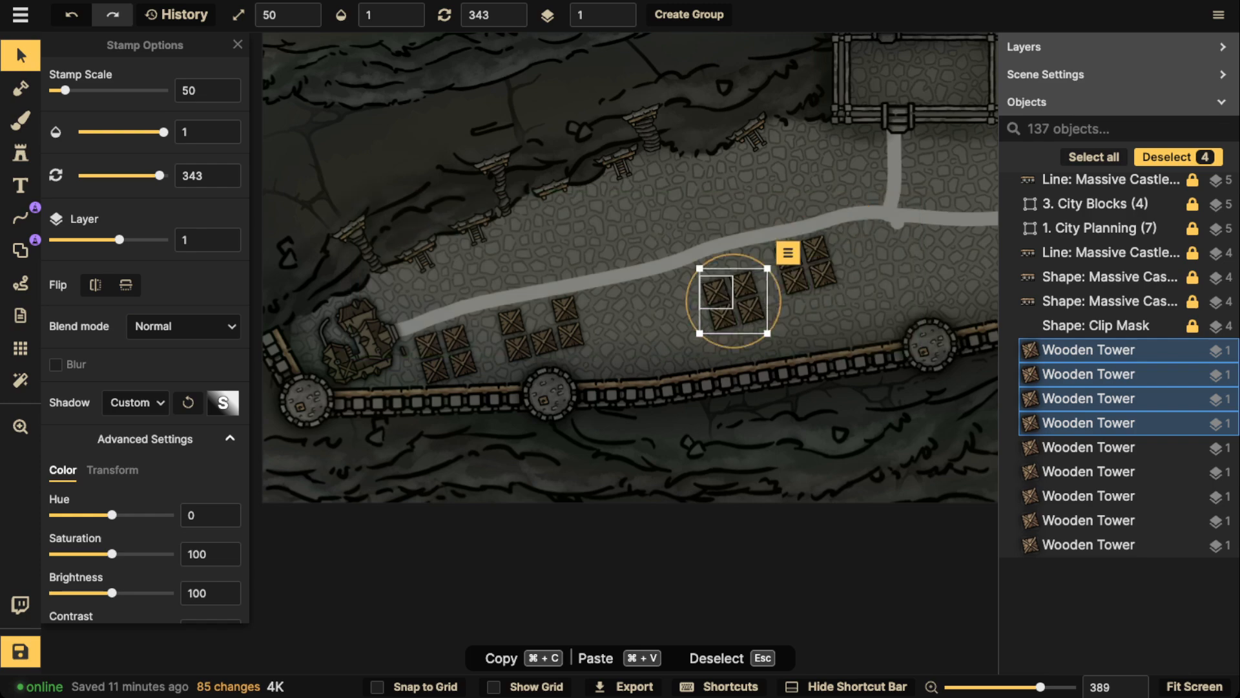
drag(719, 292, 668, 291)
scroll(600, 206, up, 5)
key(space)
drag(591, 222, 620, 273)
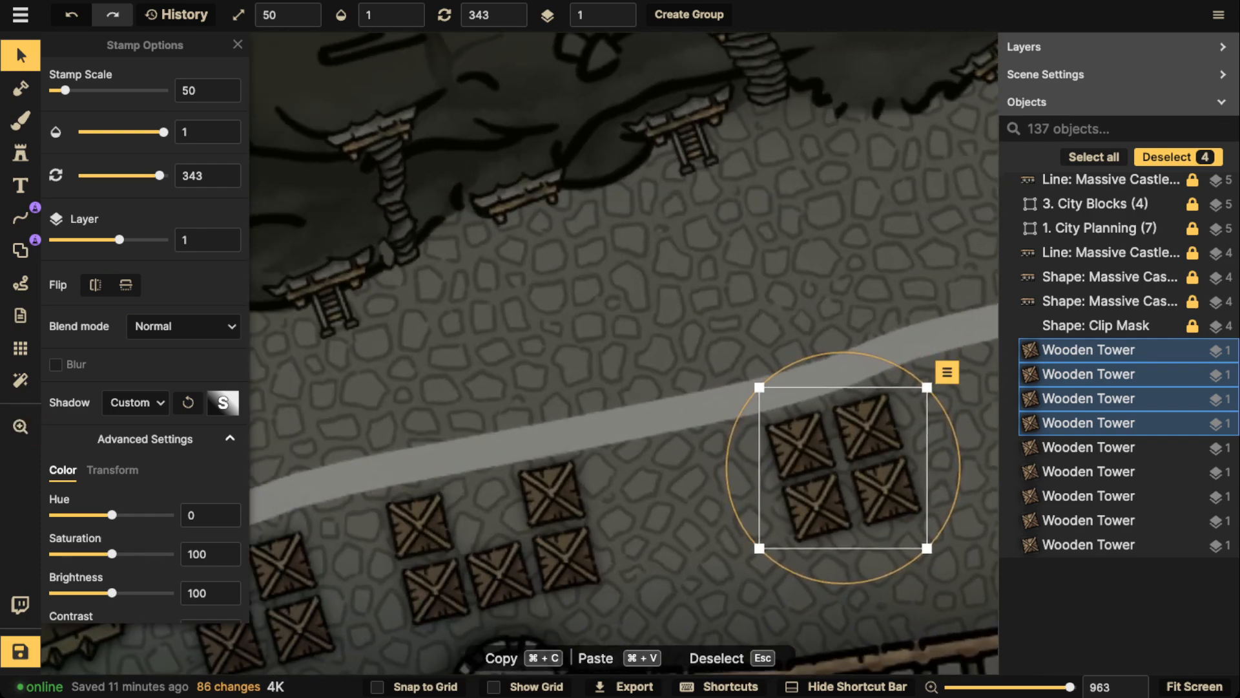
scroll(517, 193, down, 5)
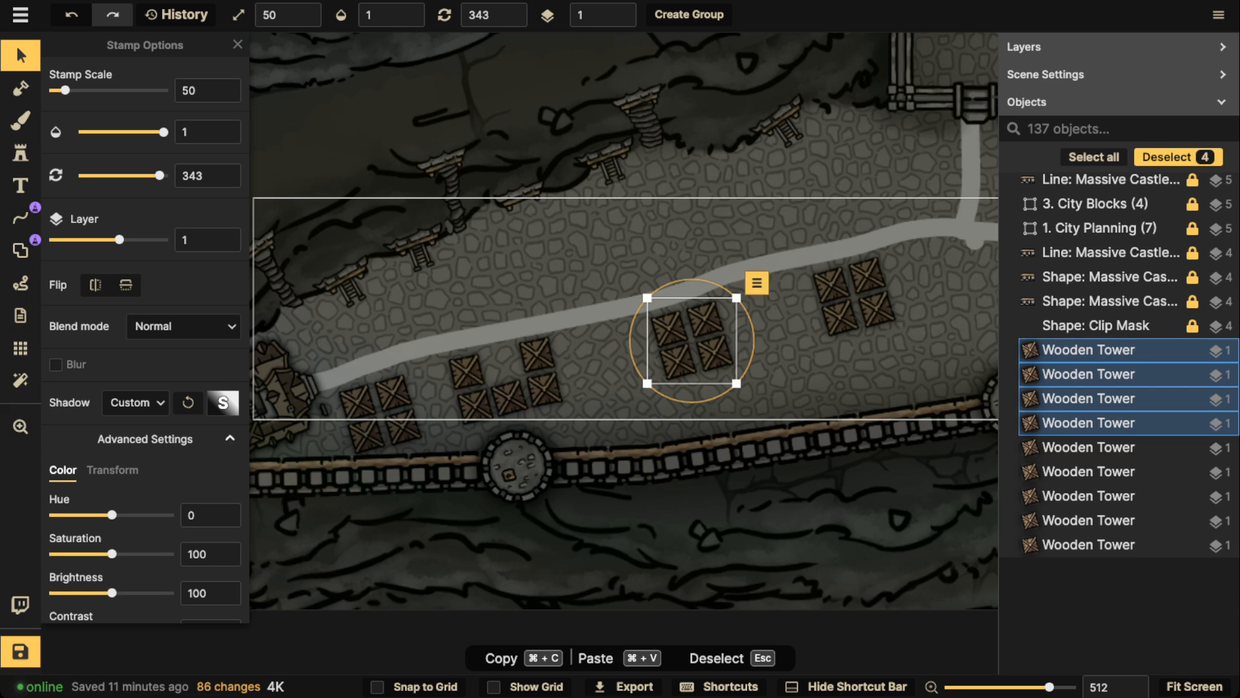
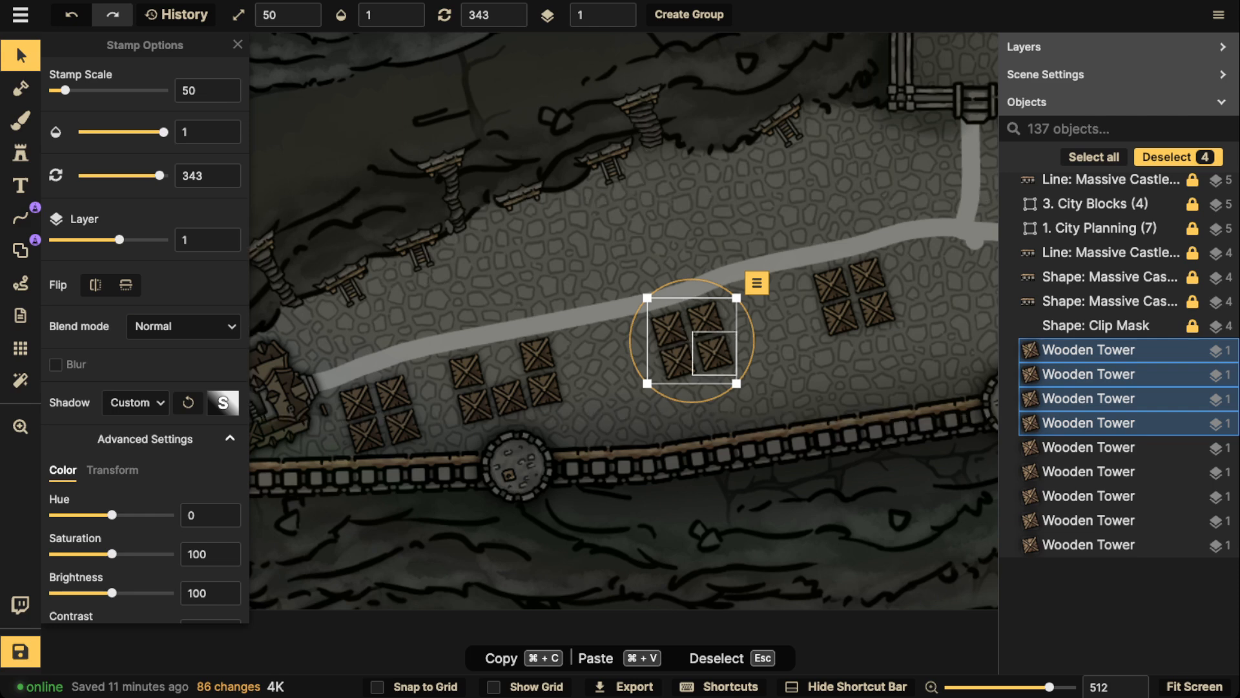
Paste three single wooden towers along the north side of the road, opposite the clusters west of the junction
click(670, 329)
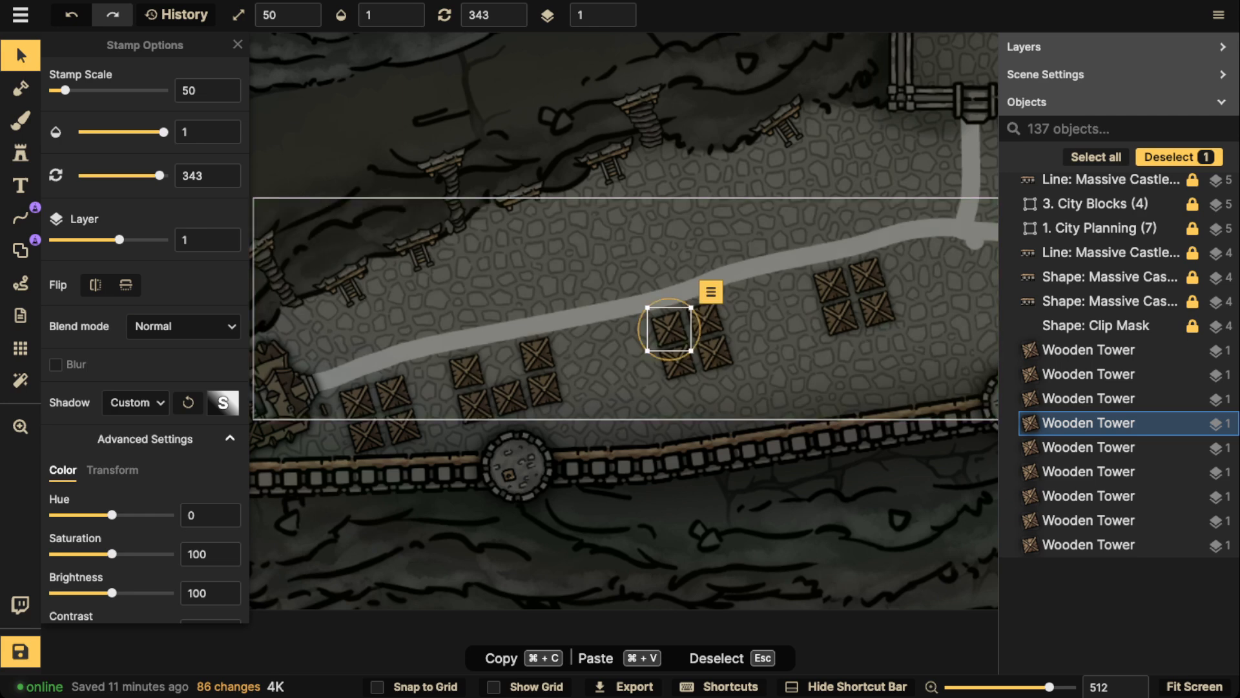
key(super+v)
drag(630, 289, 652, 269)
key(super+v)
drag(501, 283, 525, 299)
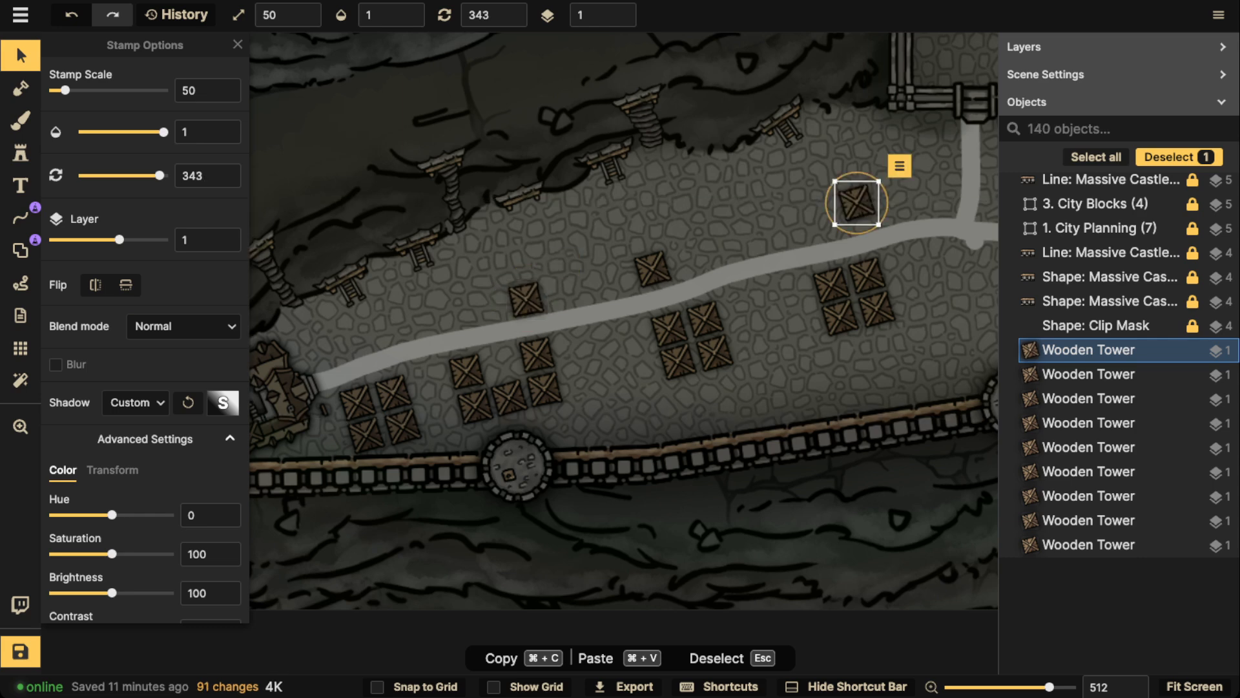
drag(856, 202, 852, 217)
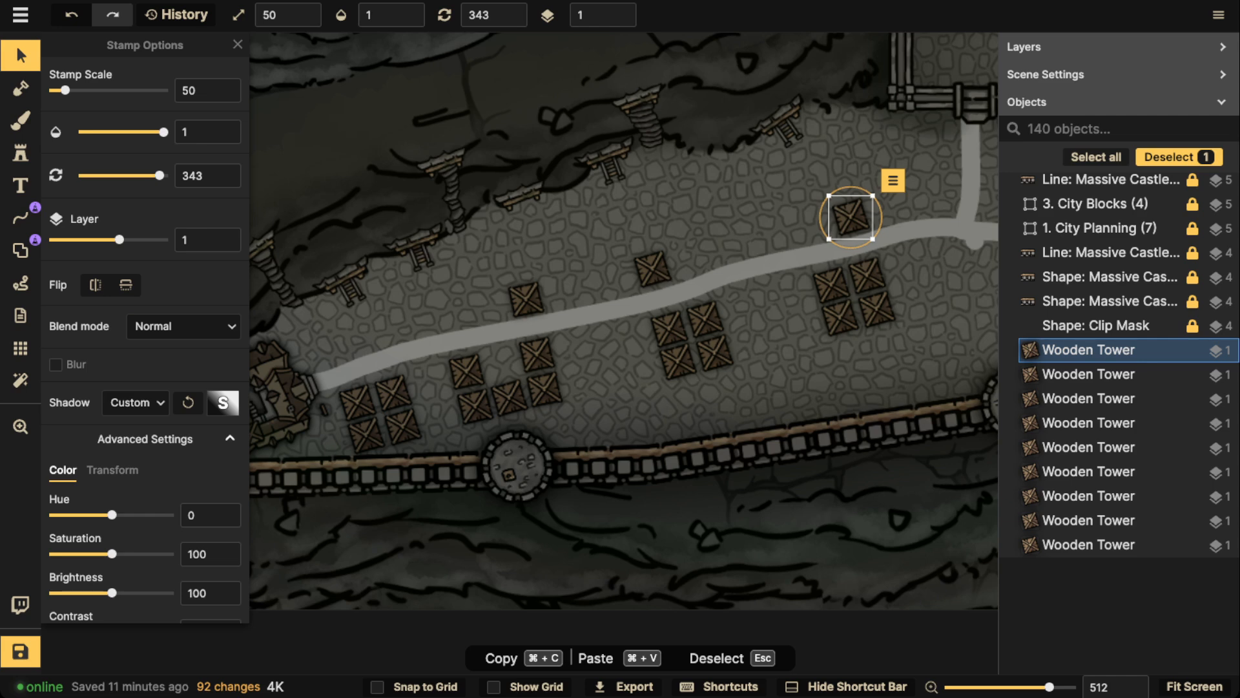
Duplicate the two-by-two tower block west of the junction, placing the copy just east of it, north of the road, rotated to 359
scroll(697, 280, down, 2)
key(space)
drag(851, 304, 540, 305)
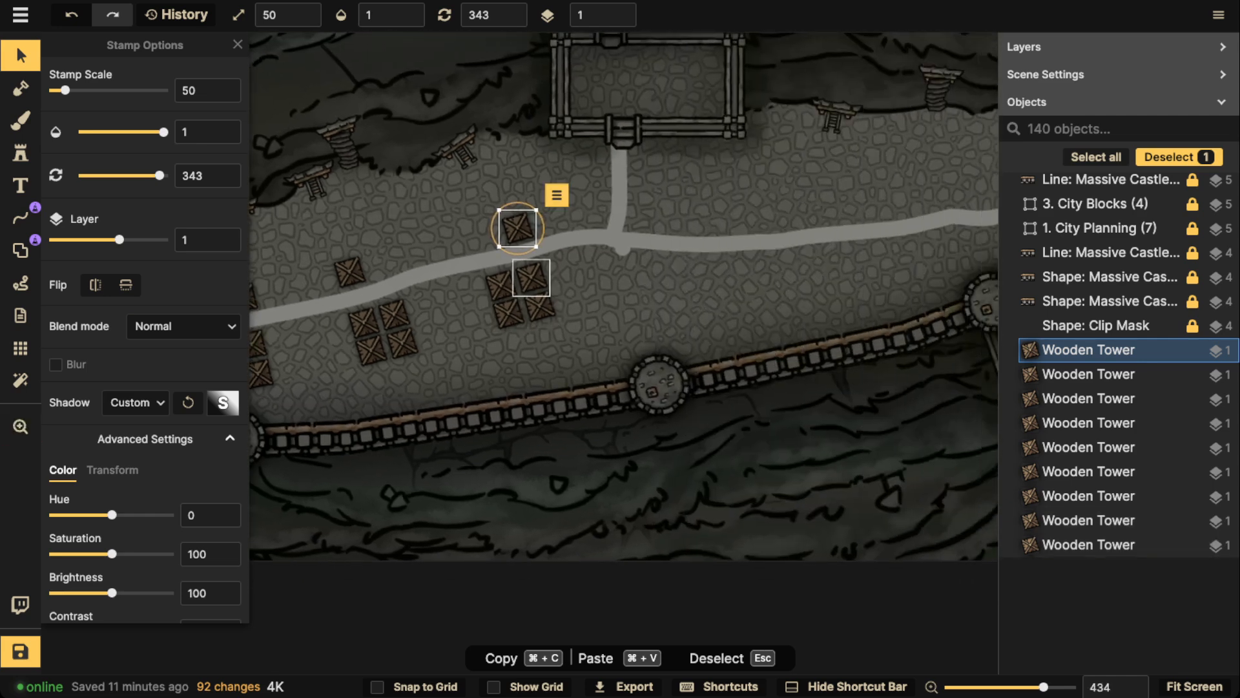
click(531, 278)
shift+click(499, 285)
shift+click(508, 313)
shift+click(539, 305)
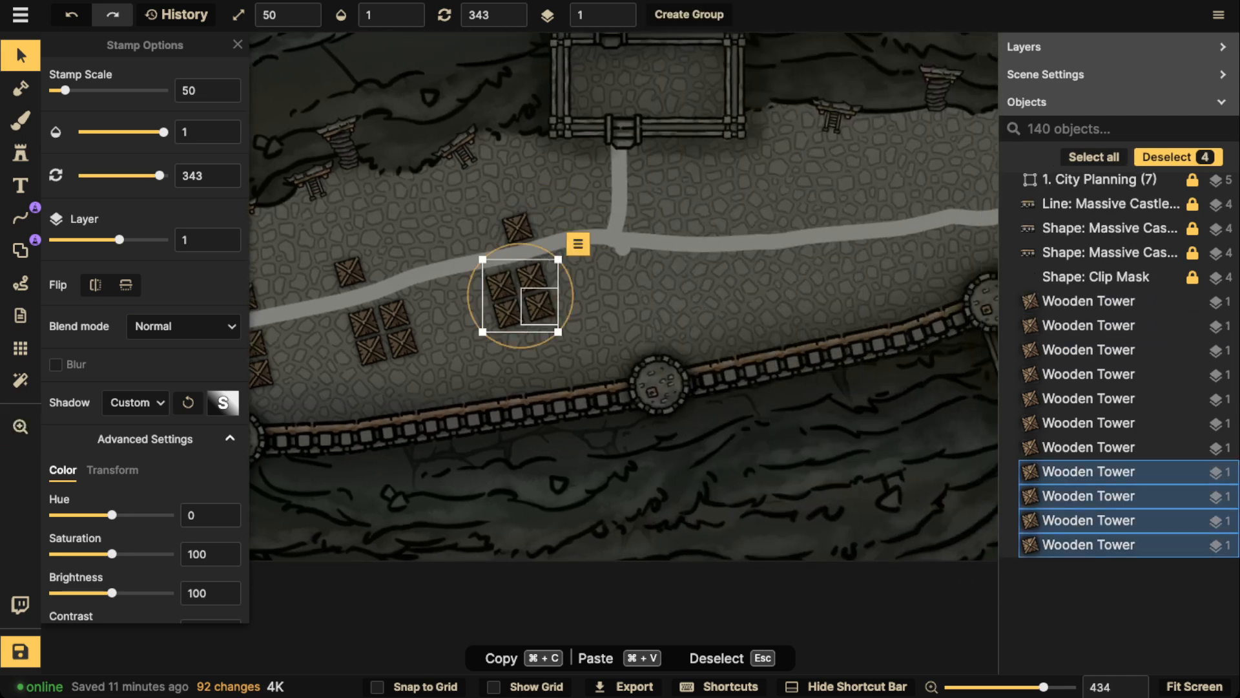
key(super+c)
key(super+v)
drag(734, 216, 678, 197)
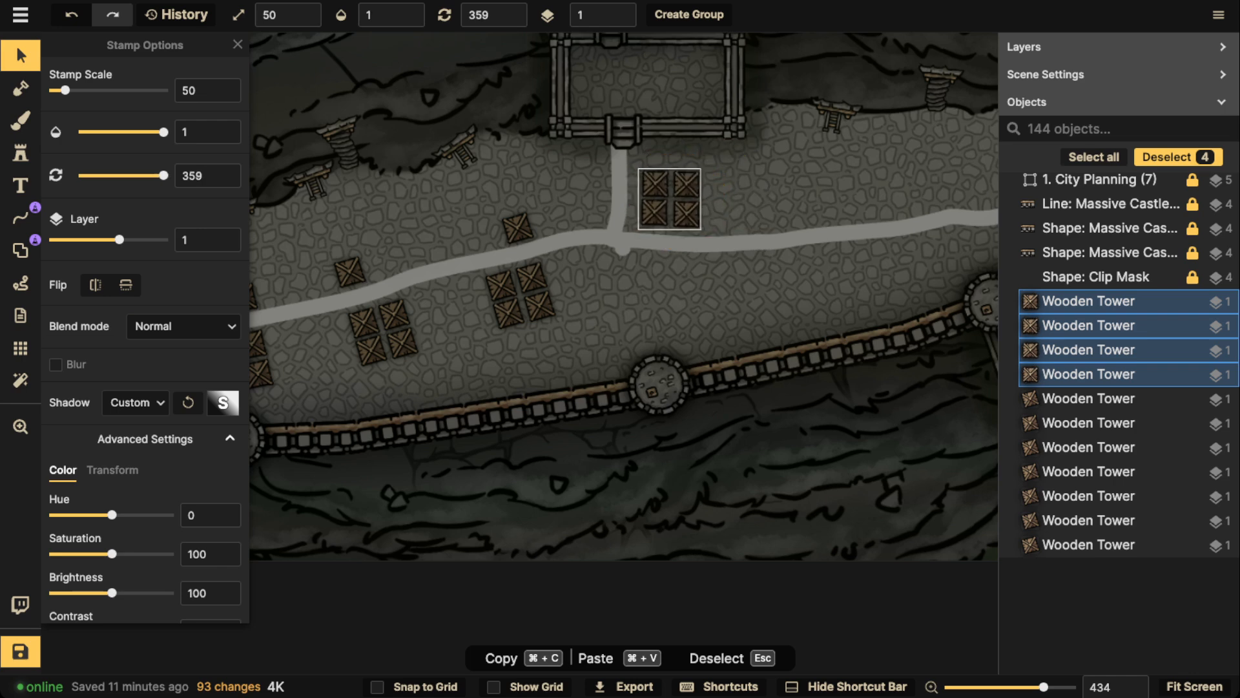
Paste two more two-by-two tower blocks eastwards along the road's north side, rotating each to follow the road
key(super+v)
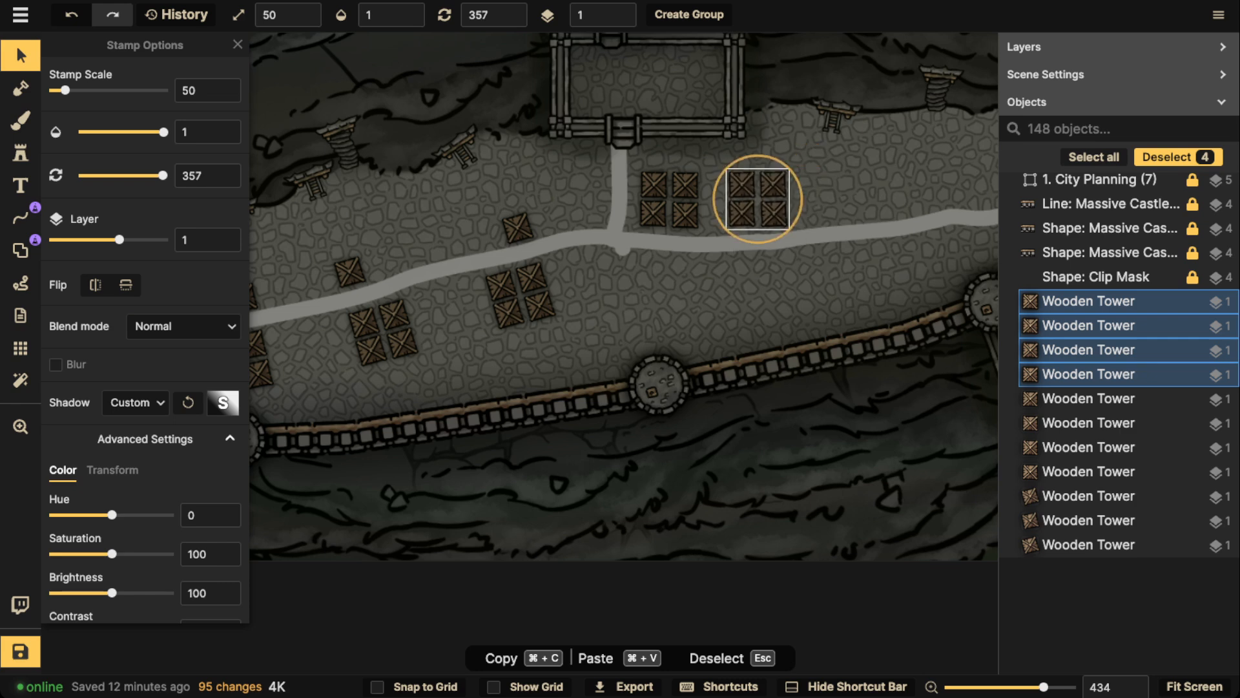
drag(789, 231, 789, 232)
drag(885, 210, 723, 239)
key(super+v)
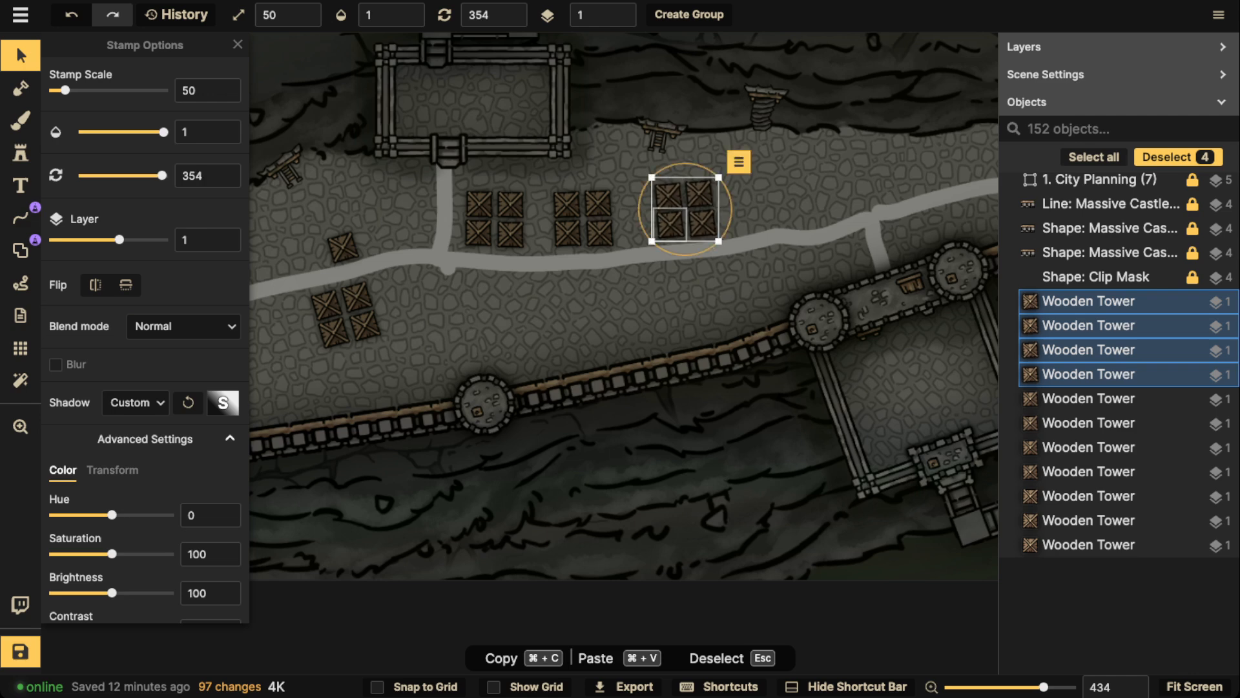
drag(723, 239, 725, 236)
Paste a fourth two-by-two tower block north of the road near the gatehouse branch and rotate it to 345
key(super+v)
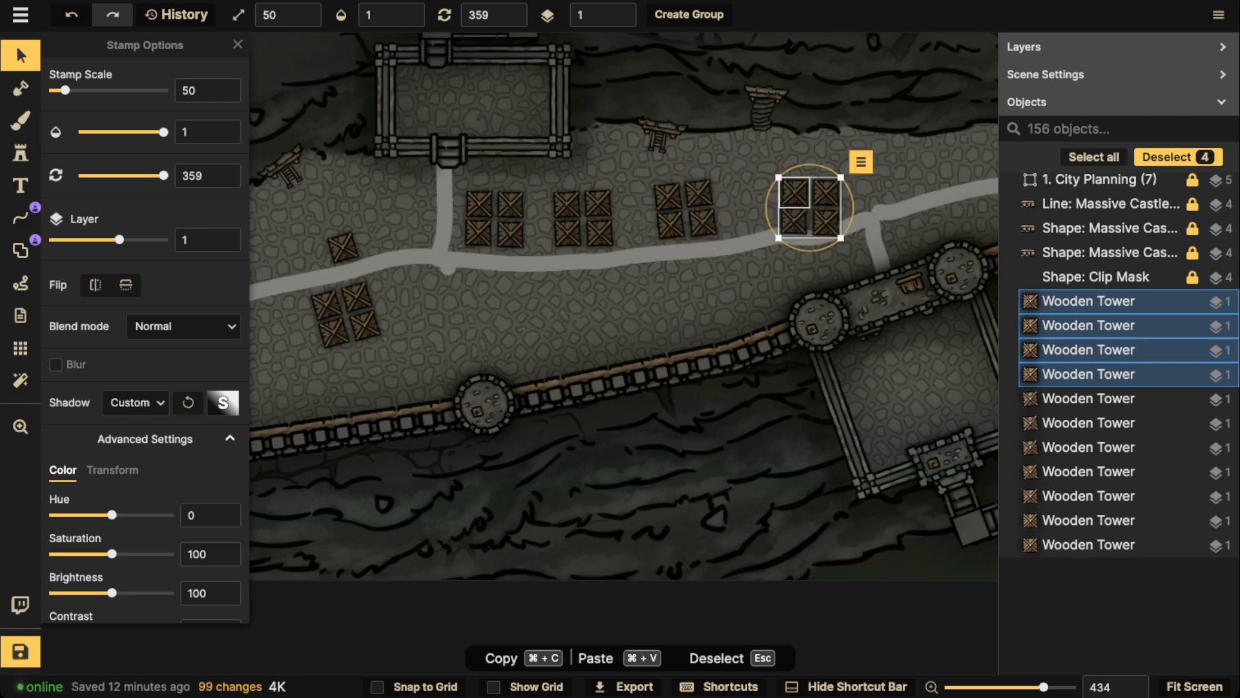
drag(798, 198, 804, 176)
drag(846, 217, 835, 190)
scroll(575, 232, down, 5)
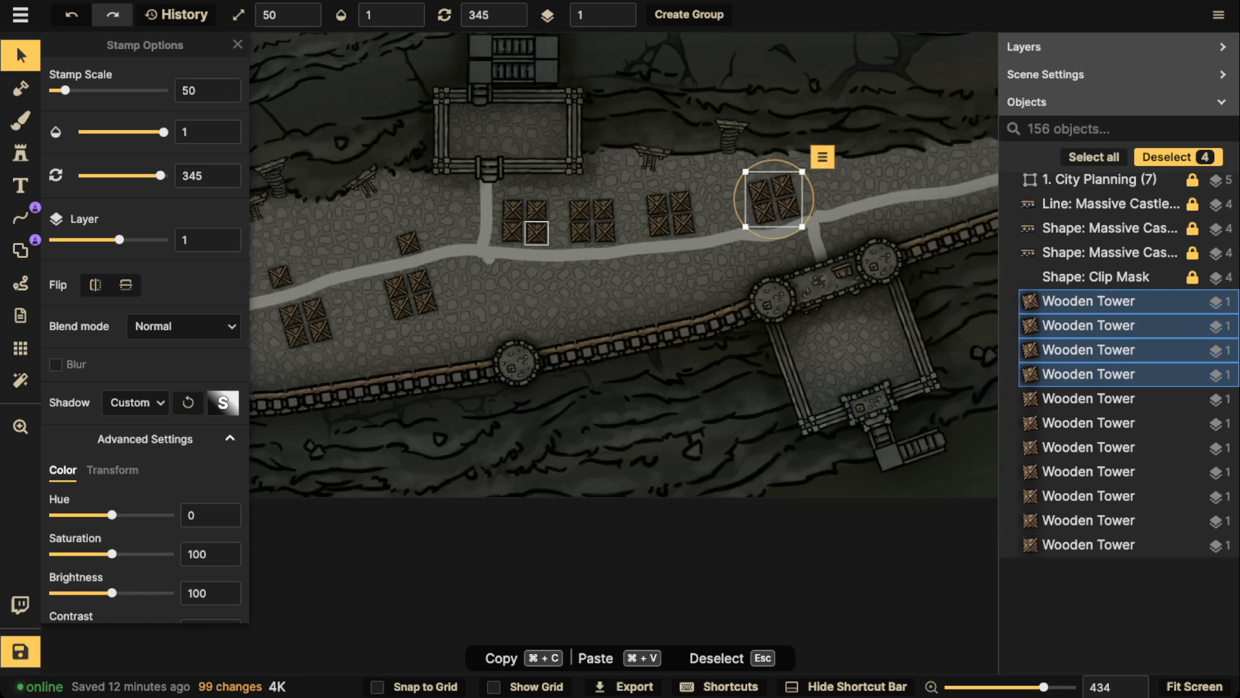
Duplicate a single wooden tower, placing the copy north of the road just east of the gatehouse branch, rotated to 348
drag(572, 233, 748, 214)
scroll(604, 254, up, 2)
click(500, 247)
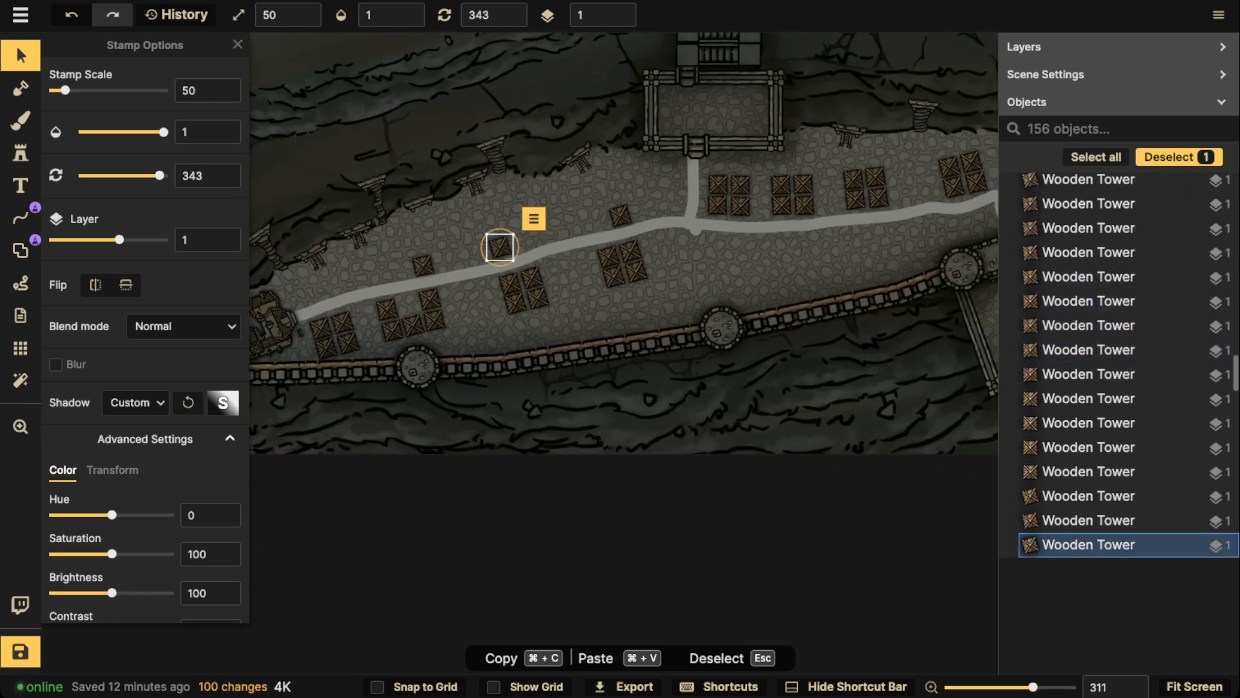
drag(930, 194, 665, 244)
key(super+v)
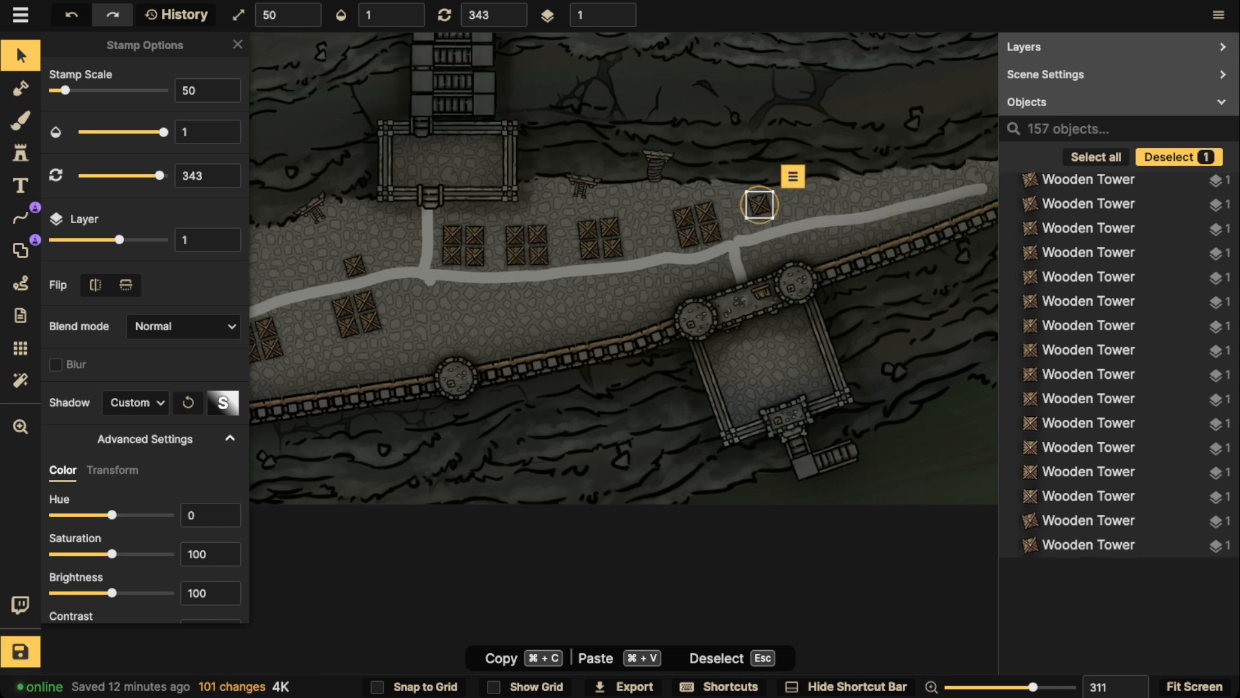
drag(784, 218, 783, 221)
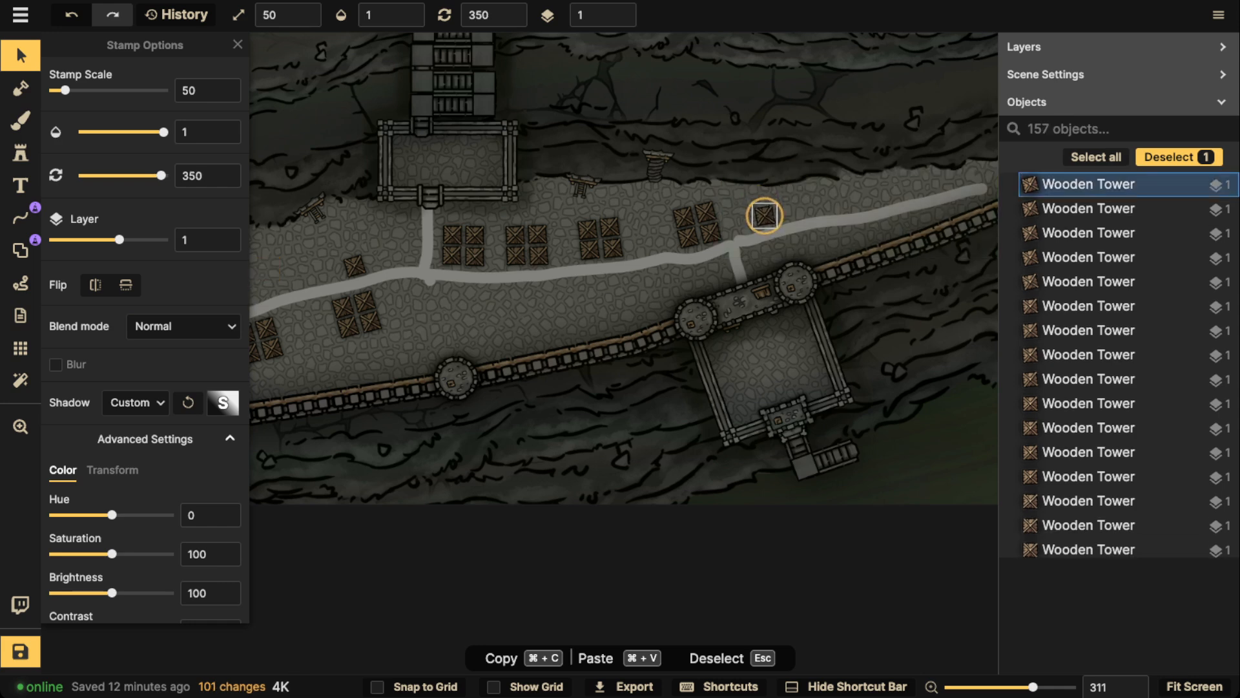
key(space)
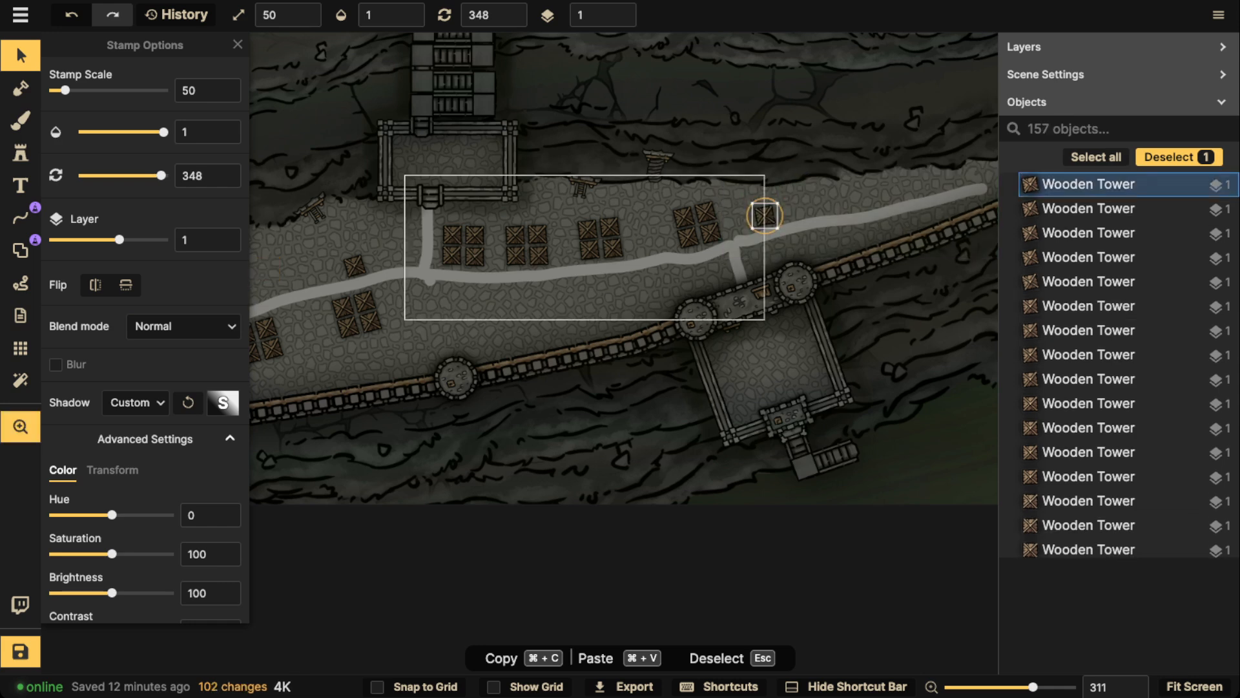
Paste two wooden towers side by side south of the road, just east of the main junction
drag(600, 239, 989, 189)
scroll(426, 303, up, 4)
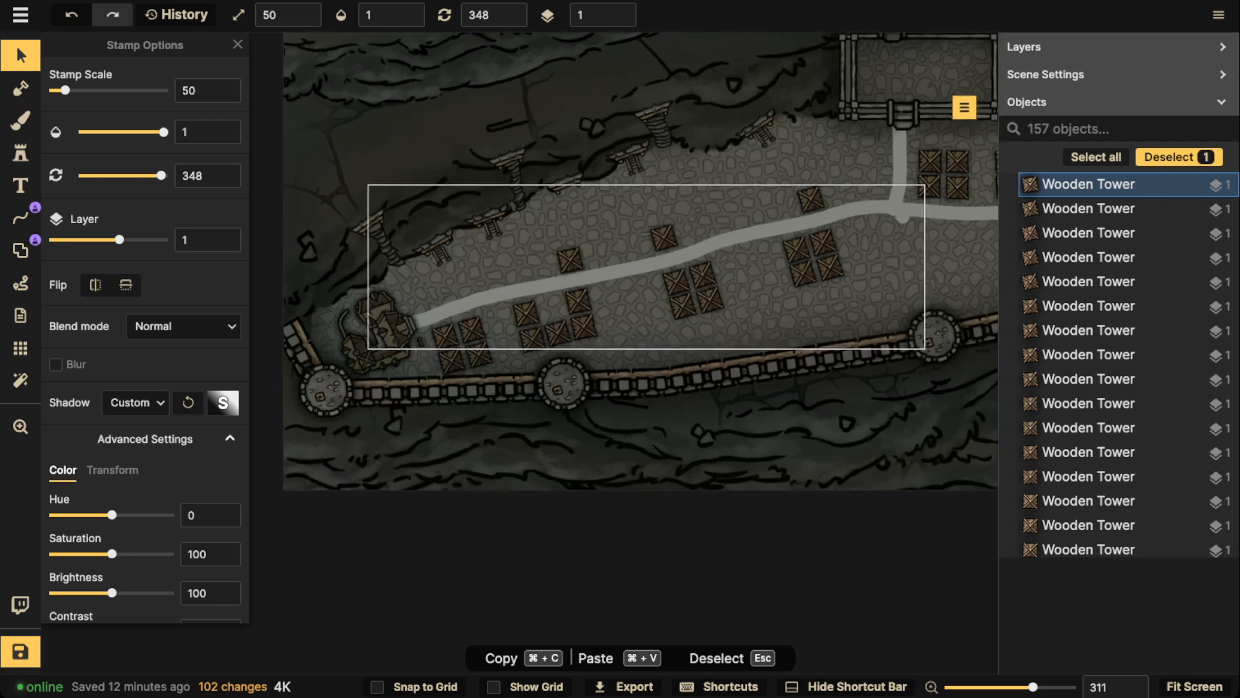
drag(729, 309, 684, 330)
key(super+v)
key(space)
drag(684, 331, 708, 272)
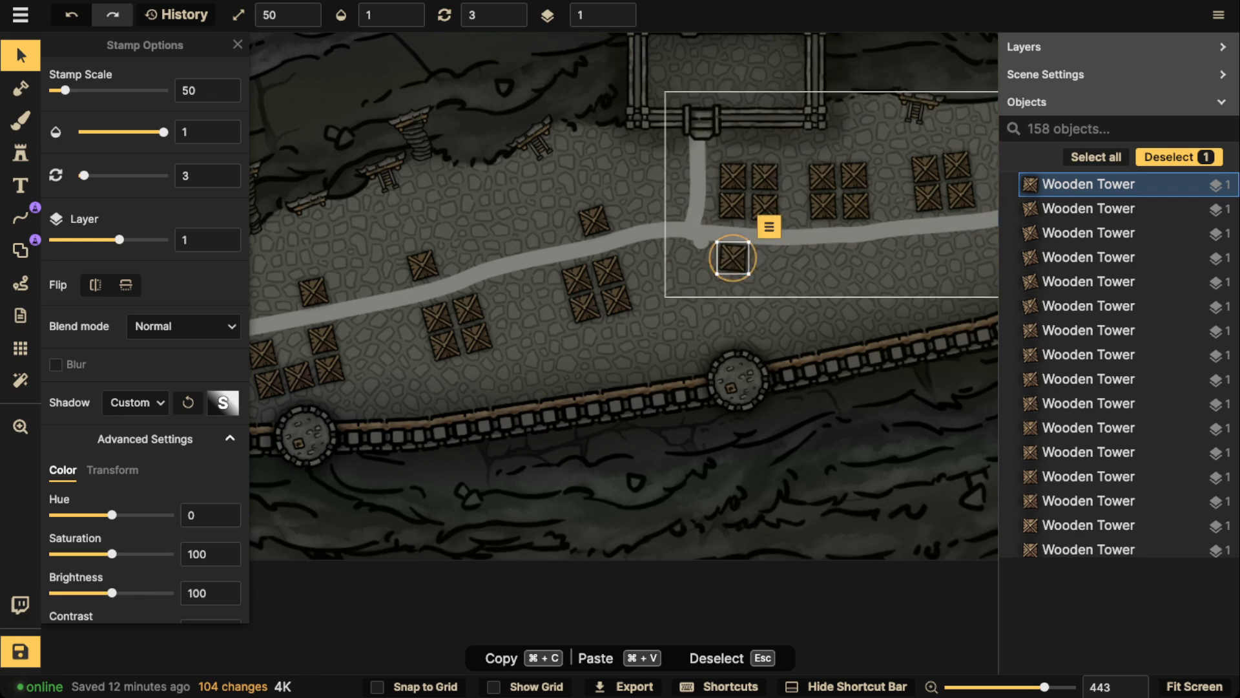
key(super+v)
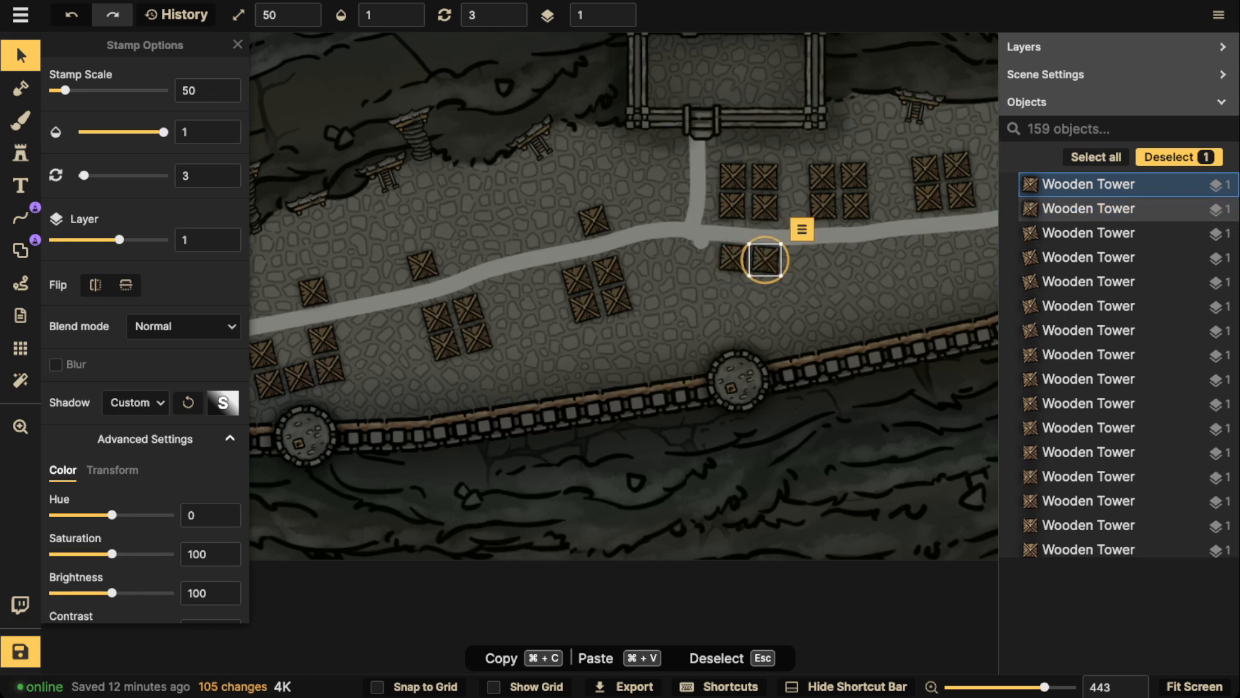
Straighten the two towers south of the road to a rotation of about 0 and align them with each other
click(733, 258)
click(769, 263)
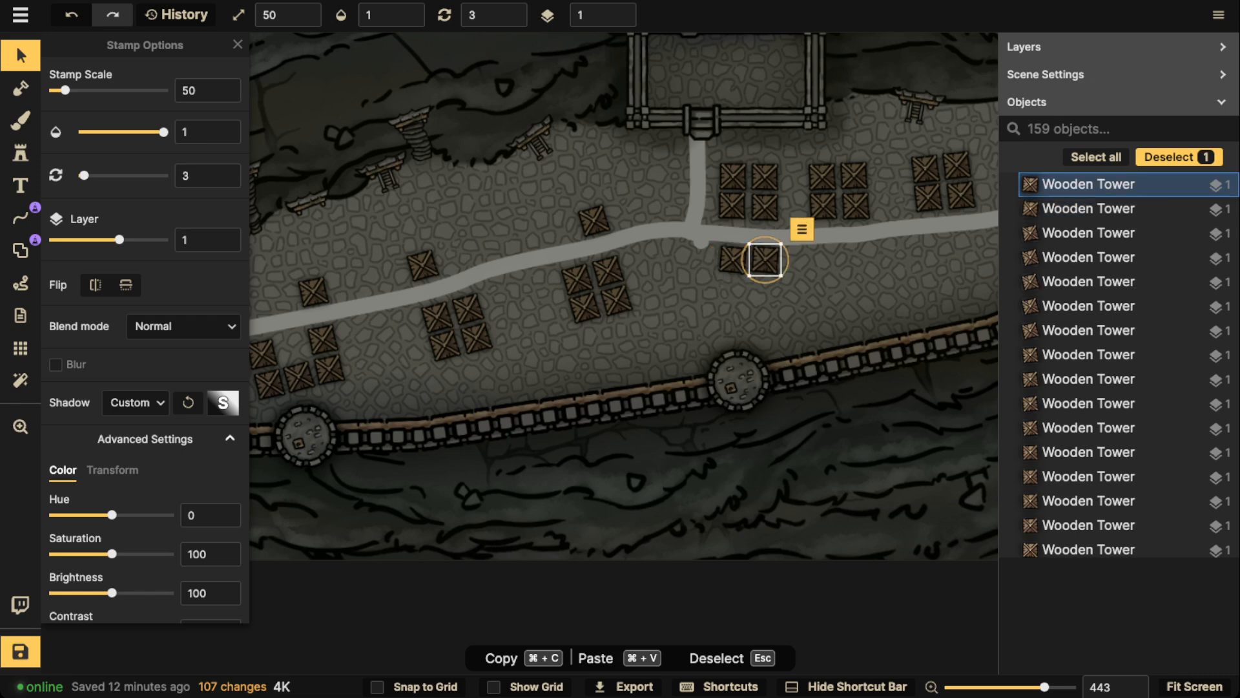
scroll(772, 265, up, 5)
drag(799, 259, 799, 258)
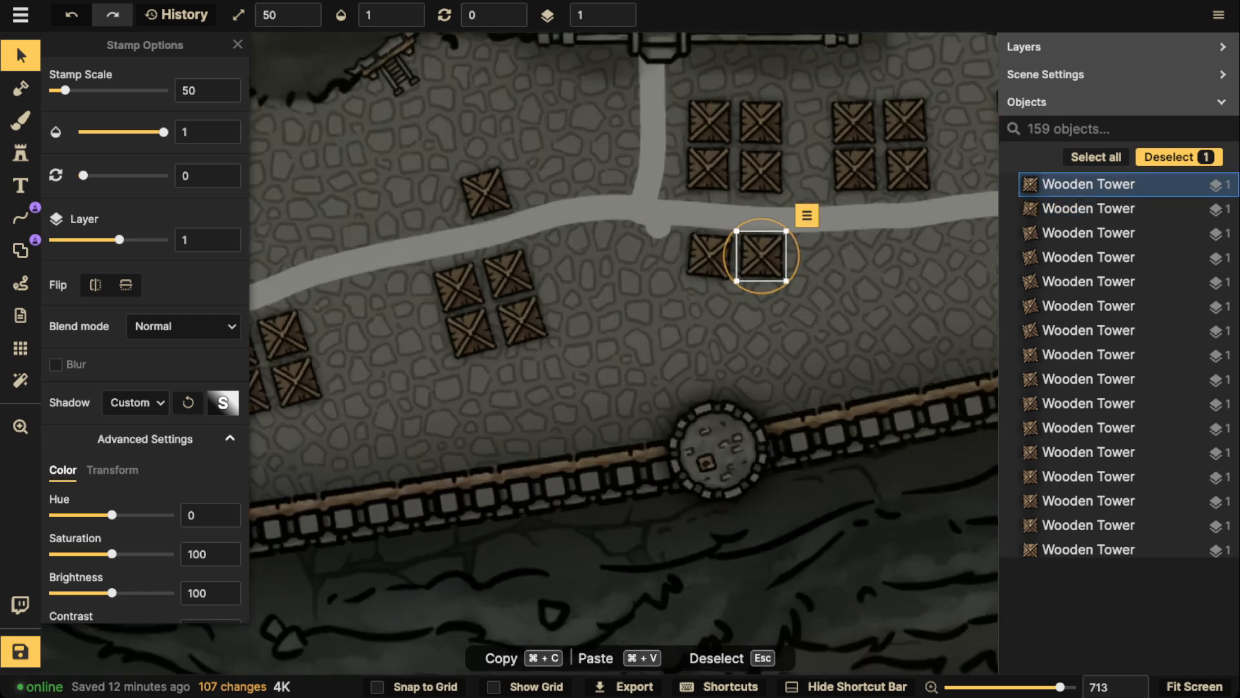
click(710, 257)
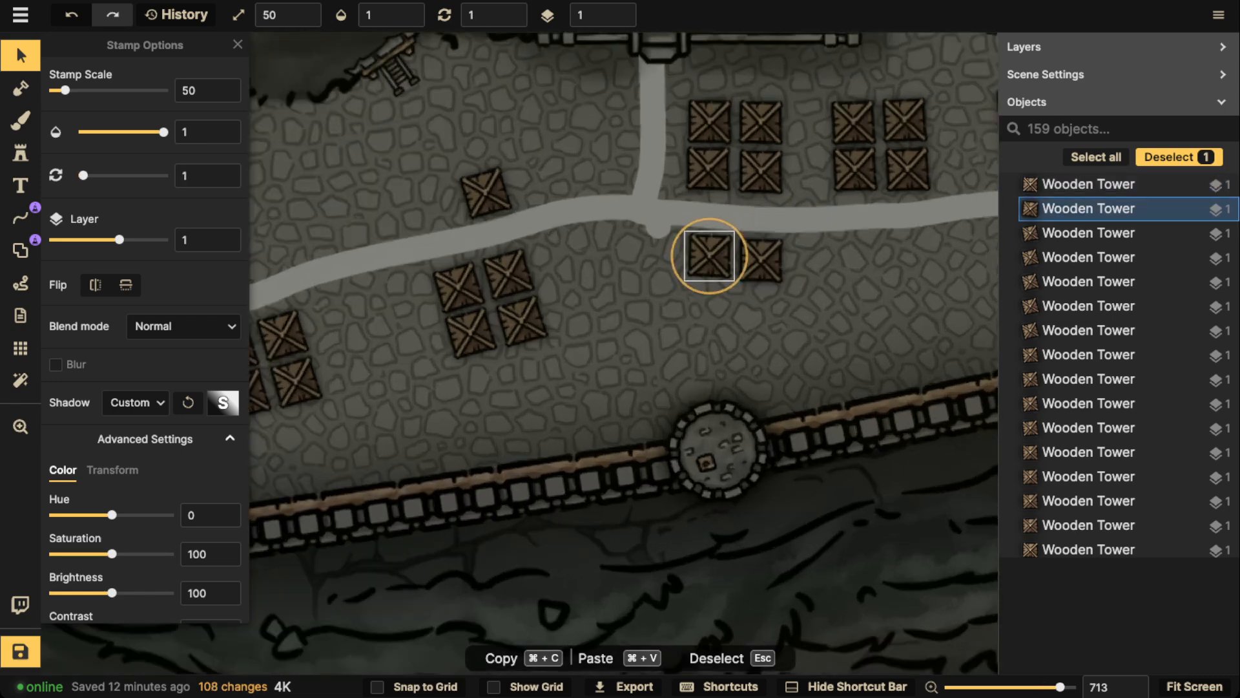
drag(748, 256, 748, 256)
drag(719, 258, 717, 260)
shift+click(761, 260)
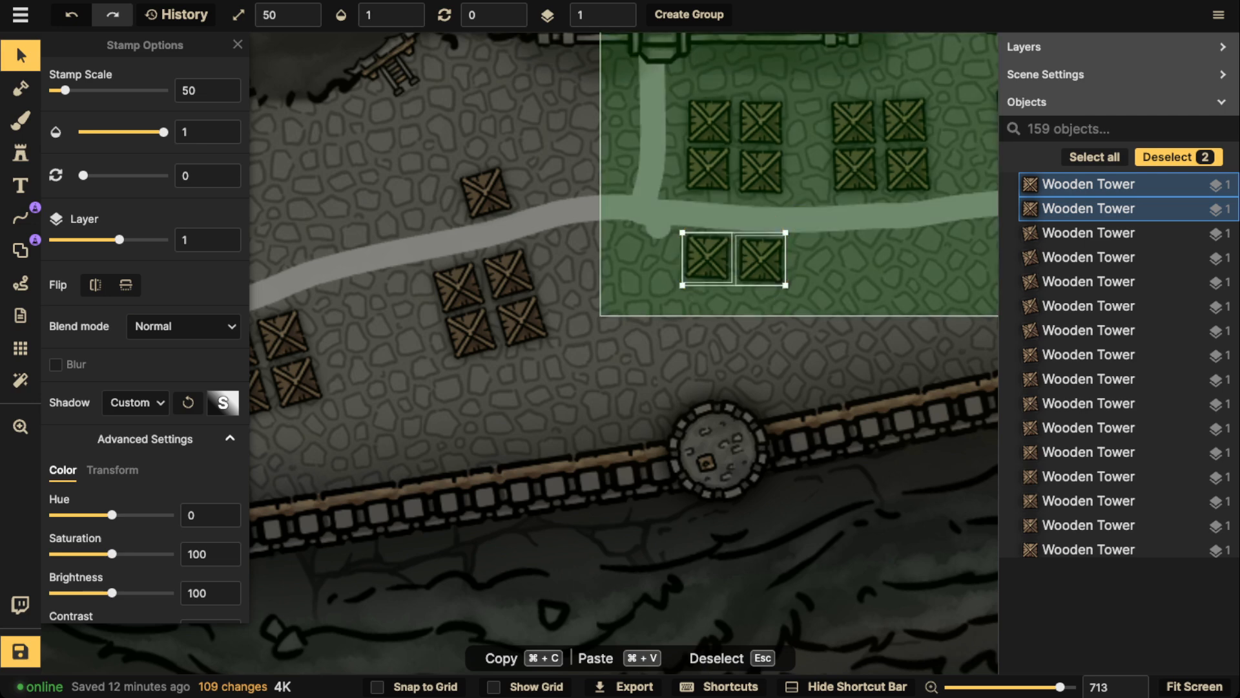
Paste a copy of the tower pair south of the road, opposite the second two-by-two block, and rotate it to 354
key(super+v)
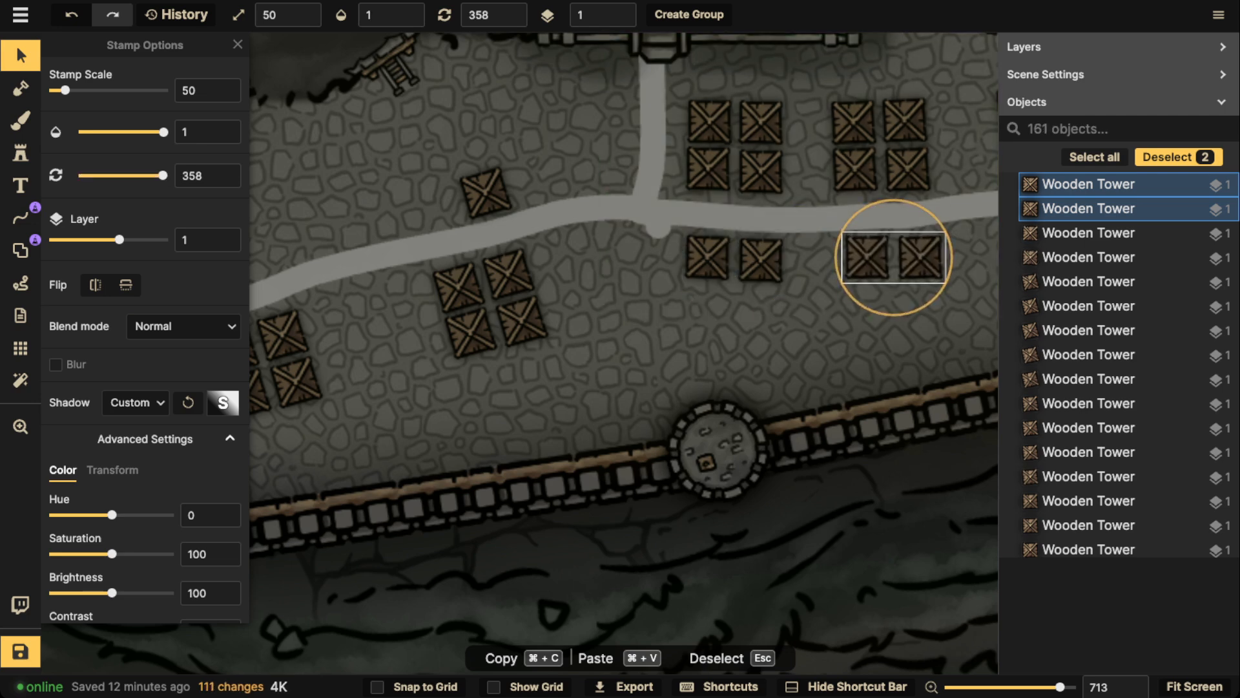
drag(953, 254, 914, 257)
scroll(802, 226, down, 5)
drag(802, 225, 581, 235)
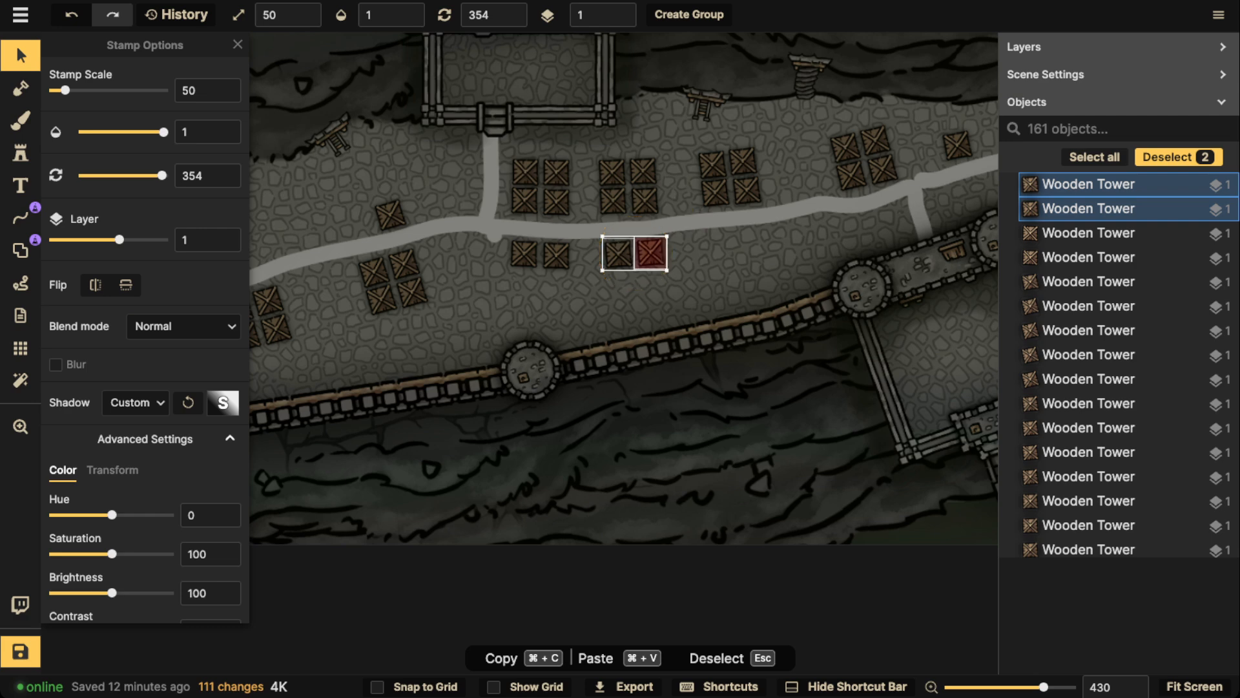
Duplicate the tower pair again, placing the copy opposite the third two-by-two block south of the road, rotated to 352
key(super+c)
key(super+v)
drag(773, 237, 726, 243)
drag(792, 208, 790, 206)
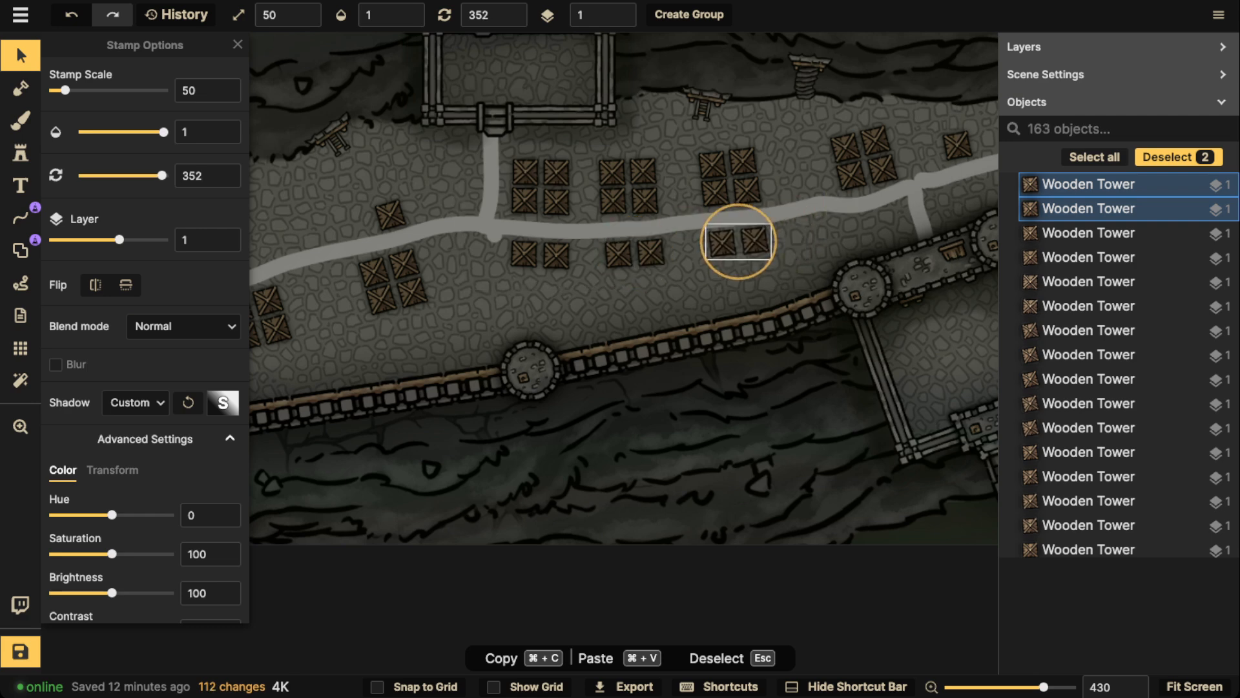
click(791, 207)
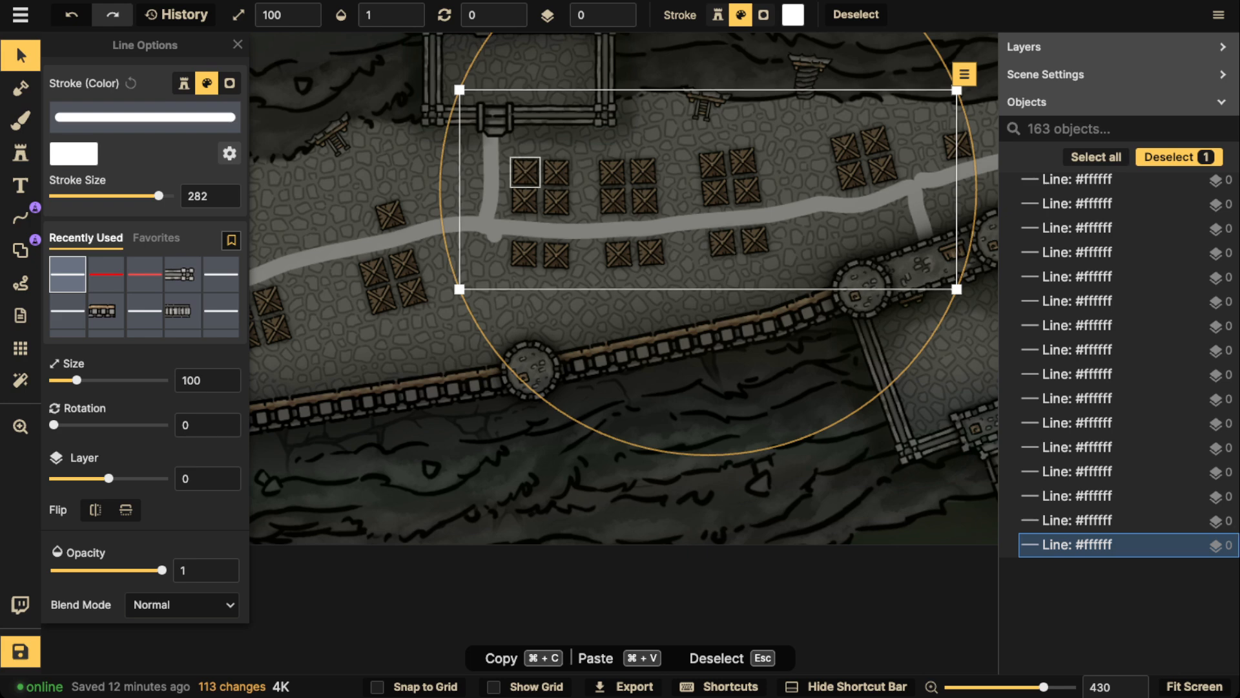
key(Escape)
Paste two tower pairs between the wall and the two-by-two blocks west of the junction, rotating the eastern pair to 344
drag(362, 249, 598, 159)
click(618, 210)
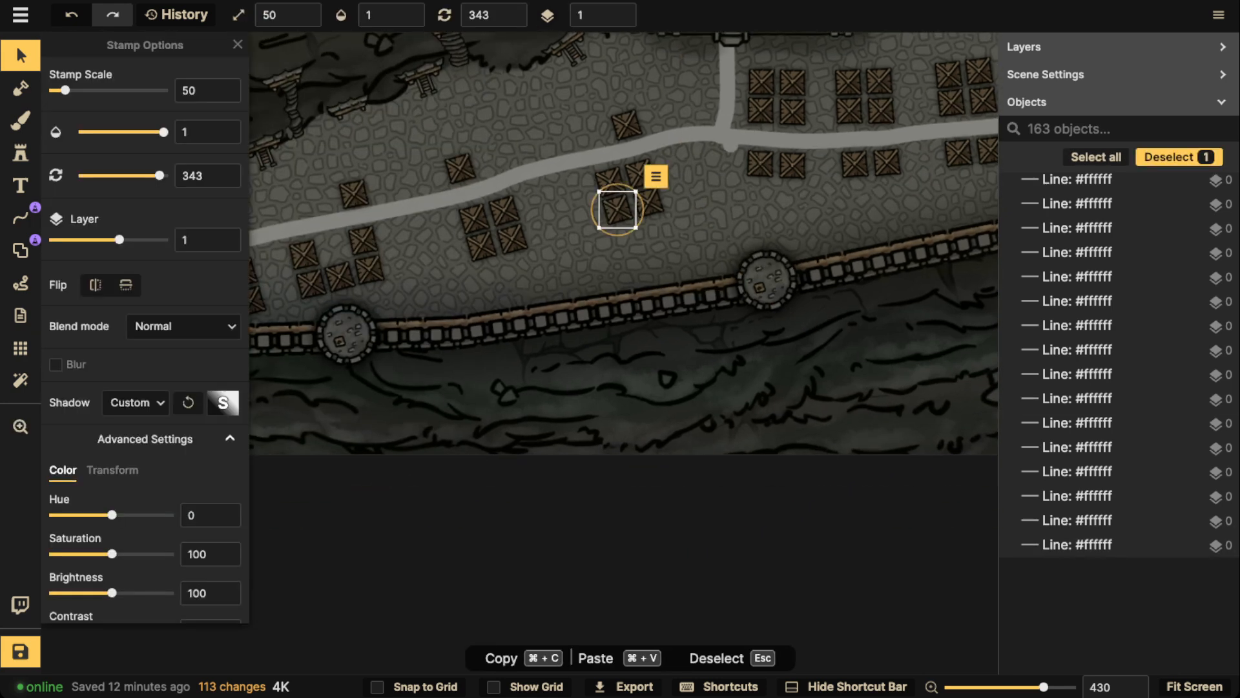
key(super+v)
drag(663, 257, 686, 244)
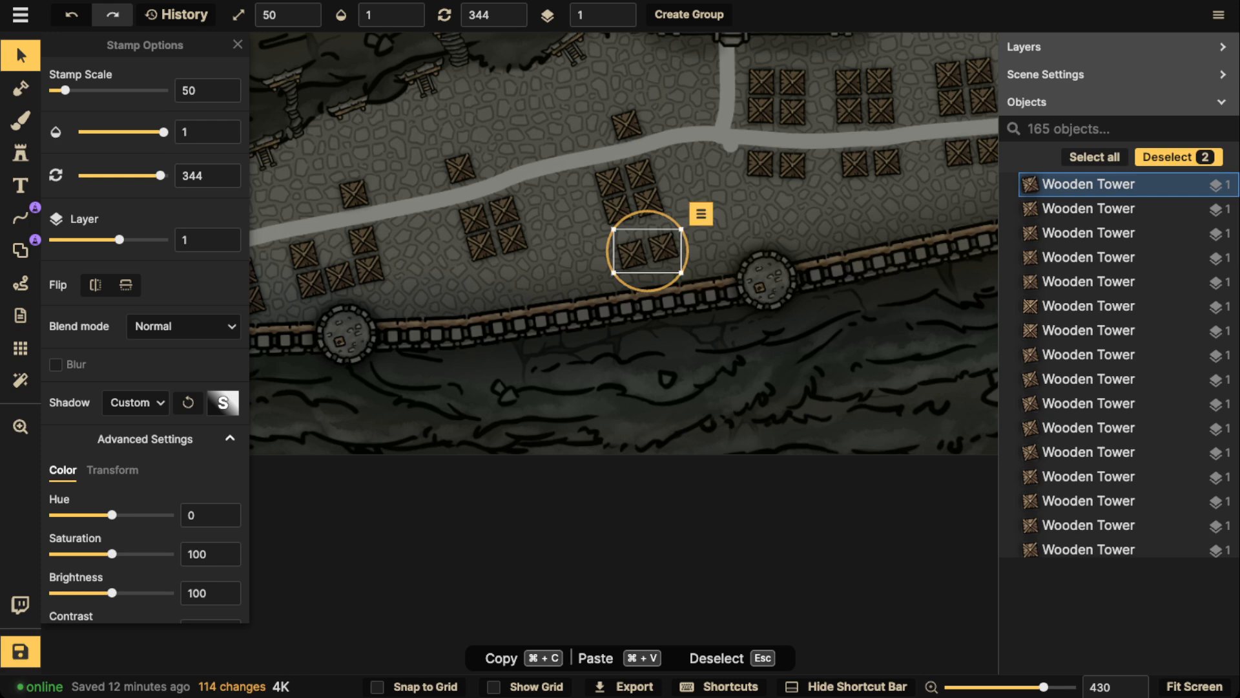
key(super+v)
mouse_move(517, 284)
mouse_down()
mouse_move(506, 281)
mouse_move(545, 276)
mouse_move(521, 280)
mouse_up()
key(Escape)
scroll(507, 233, down, 4)
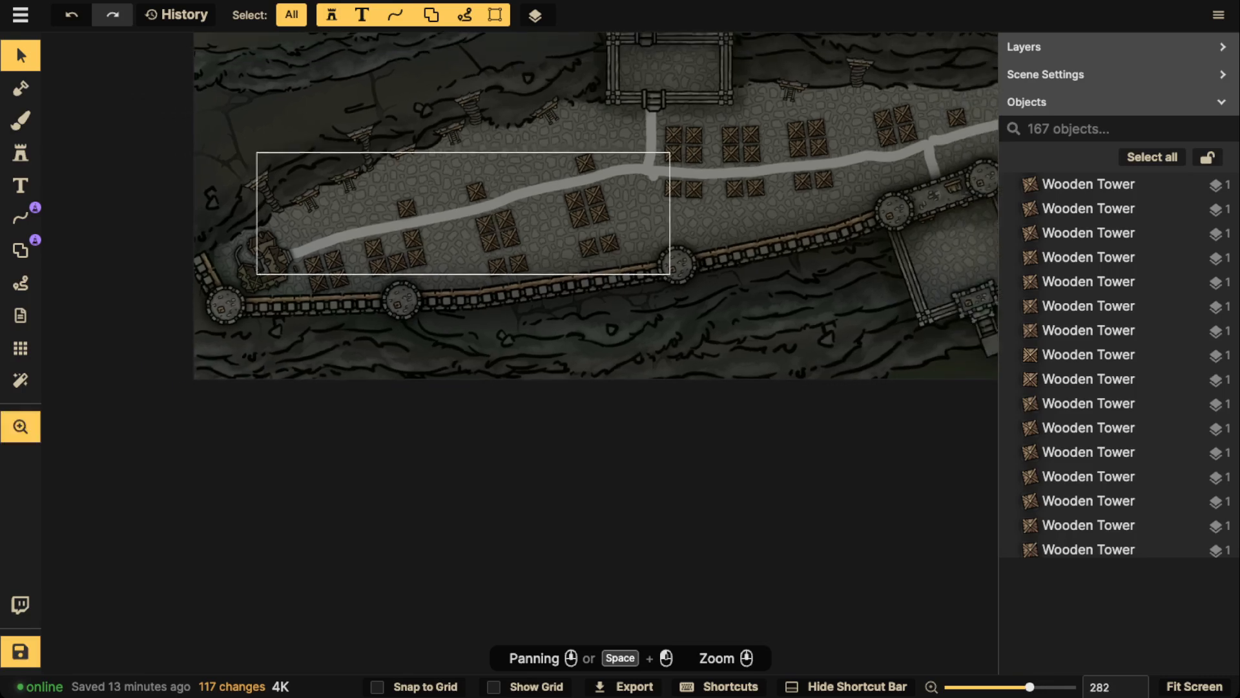
Copy the single tower east of the gatehouse branch and paste four copies eastwards along the road's north side
drag(505, 218, 677, 219)
drag(904, 166, 569, 170)
drag(744, 134, 513, 233)
click(561, 219)
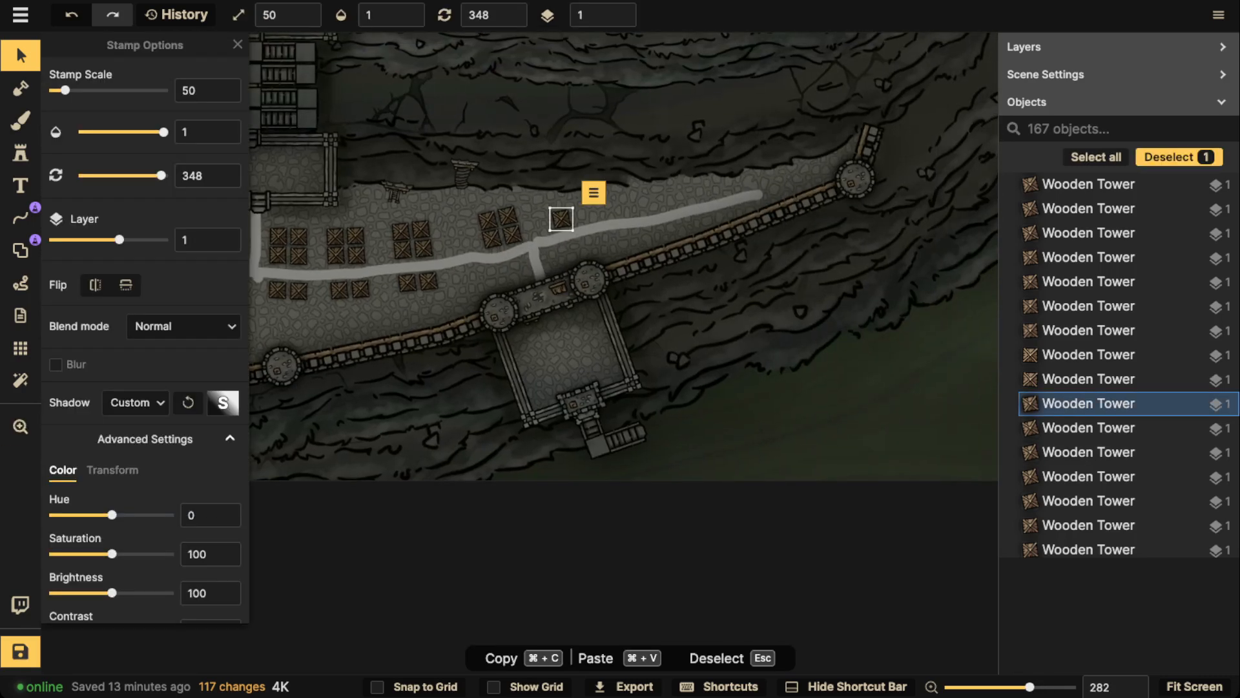
key(super+c)
key(super+v)
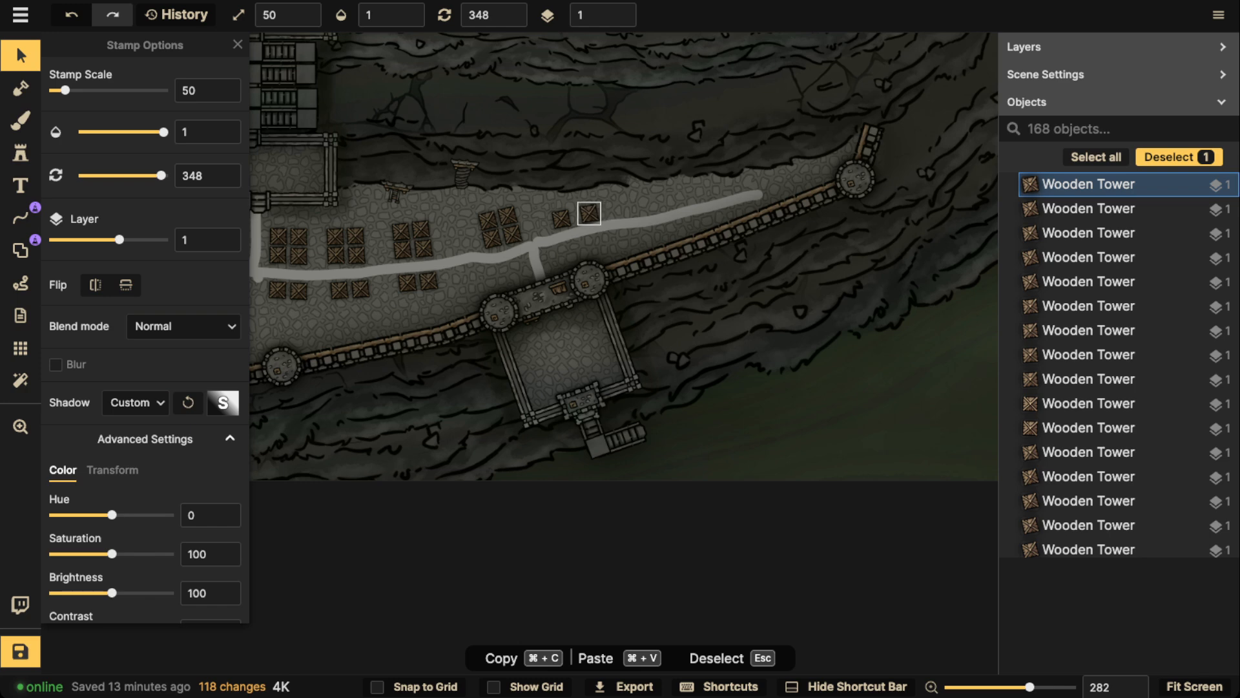
key(super+v)
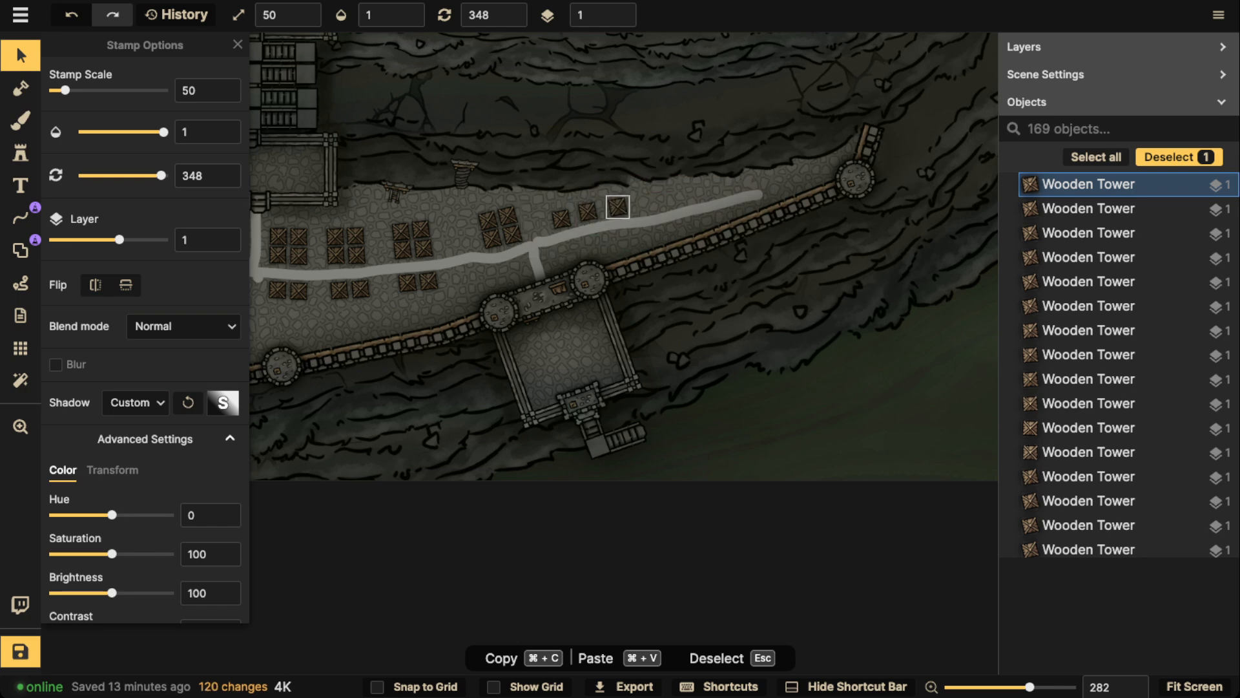
key(super+v)
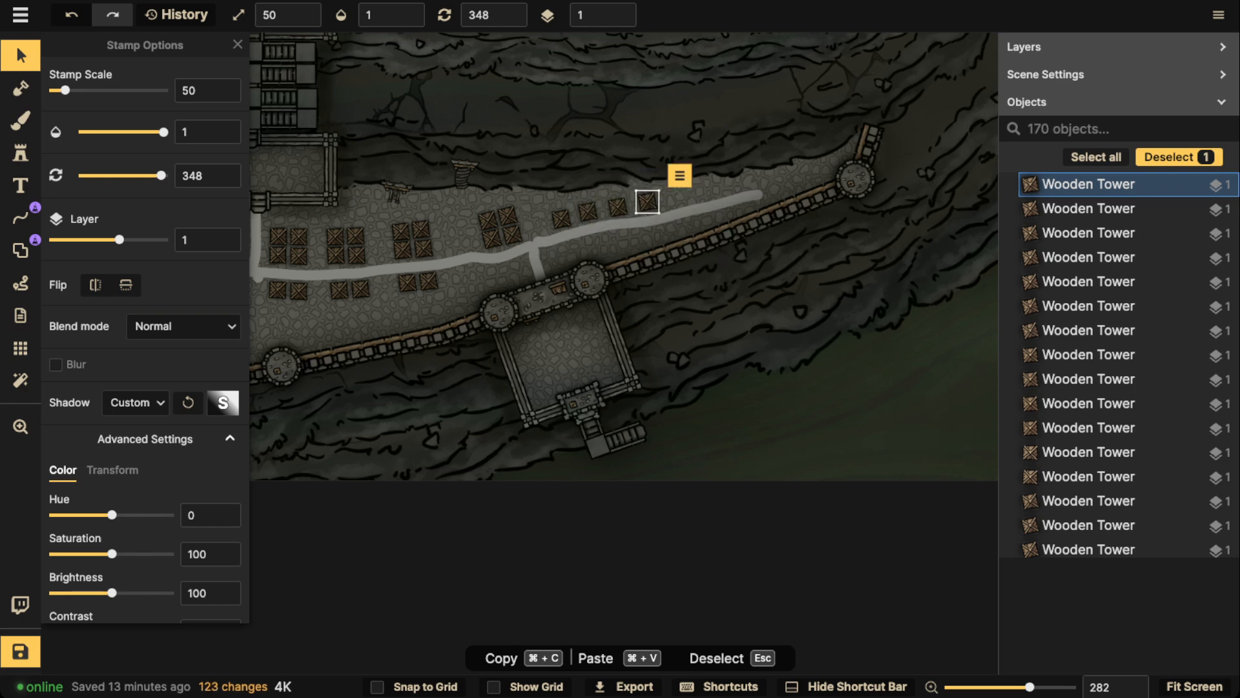
key(super+v)
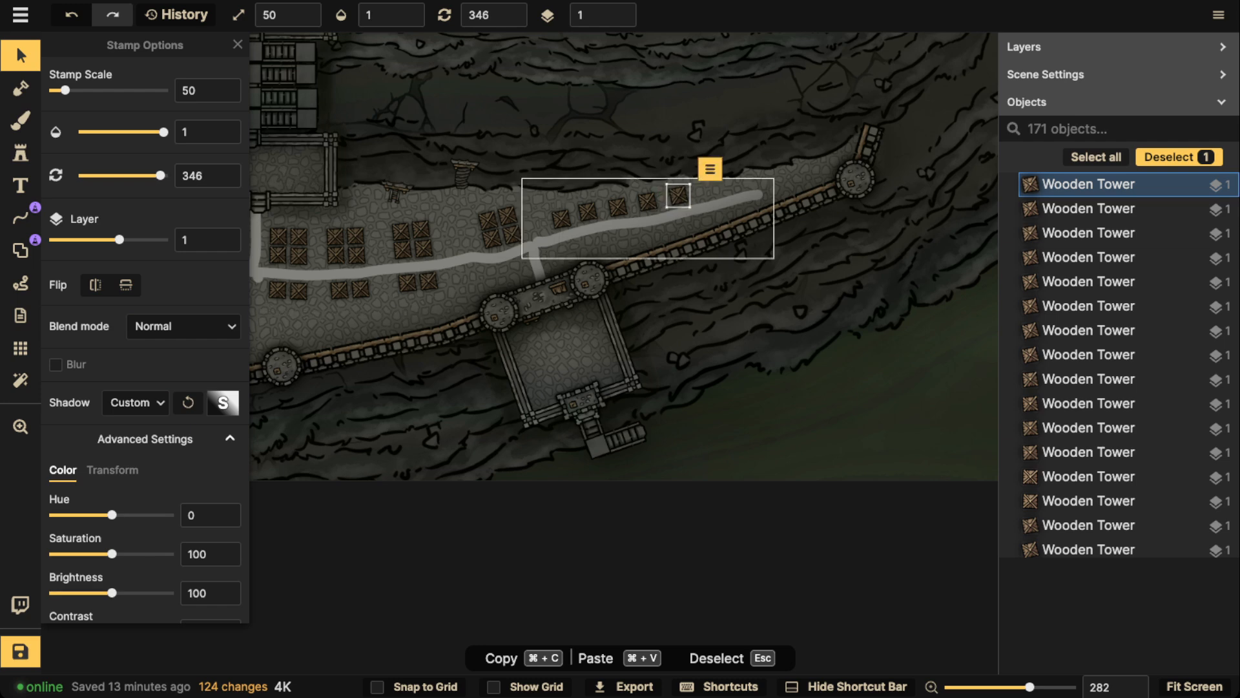
Paste another wooden tower and position it by the cliff just east of the walled platform, rotated to 352
key(super+v)
drag(566, 255, 712, 206)
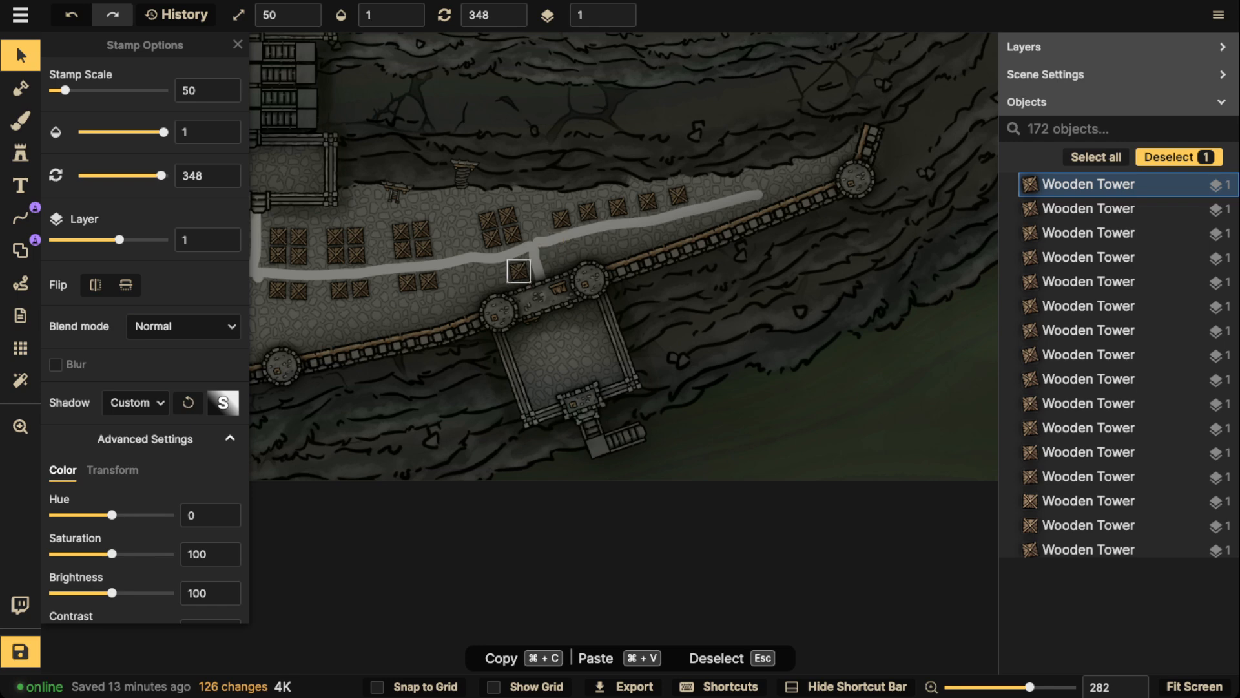
scroll(582, 253, up, 3)
drag(504, 261, 595, 210)
scroll(396, 215, down, 4)
drag(595, 210, 580, 202)
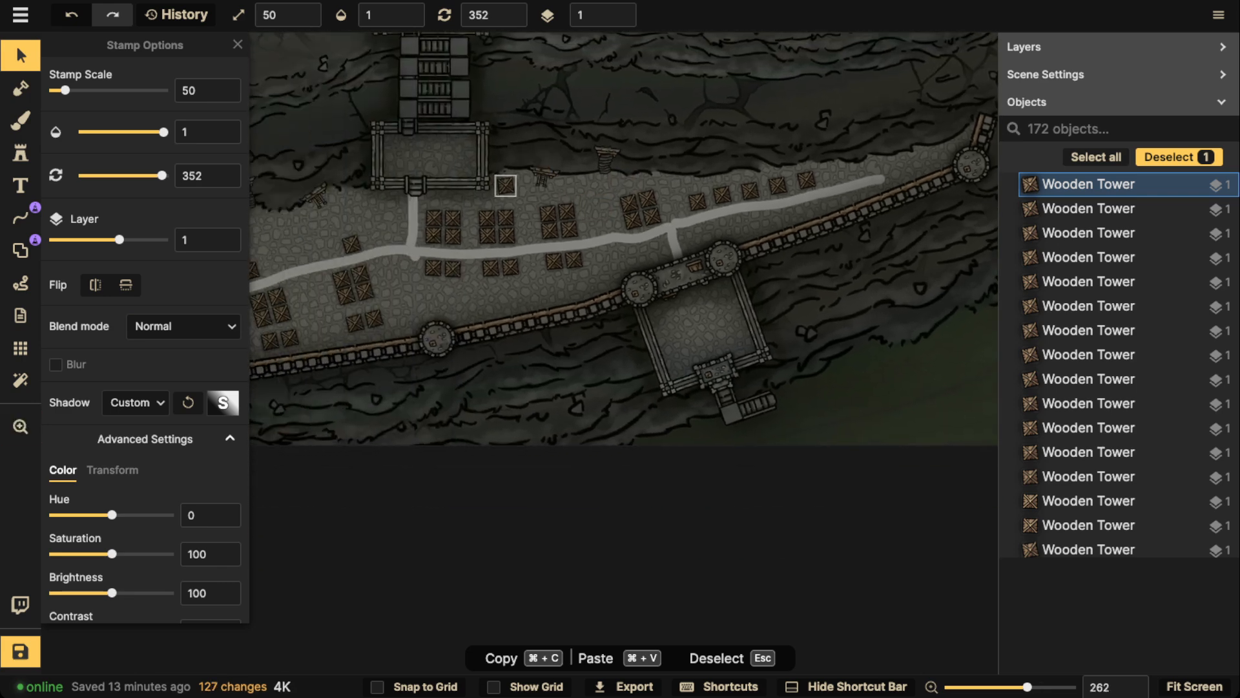
Select the recently used shack stamp for placement and switch its shadow to a custom object shadow
key(Escape)
scroll(866, 165, down, 2)
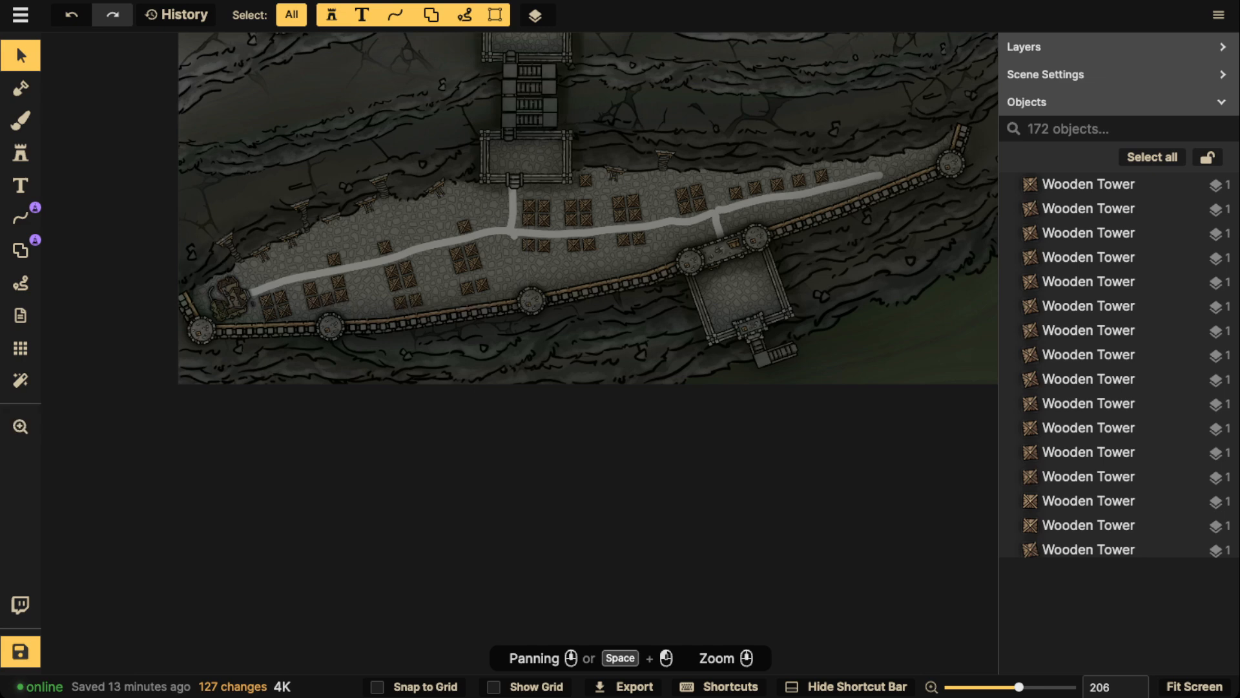
click(21, 154)
click(145, 249)
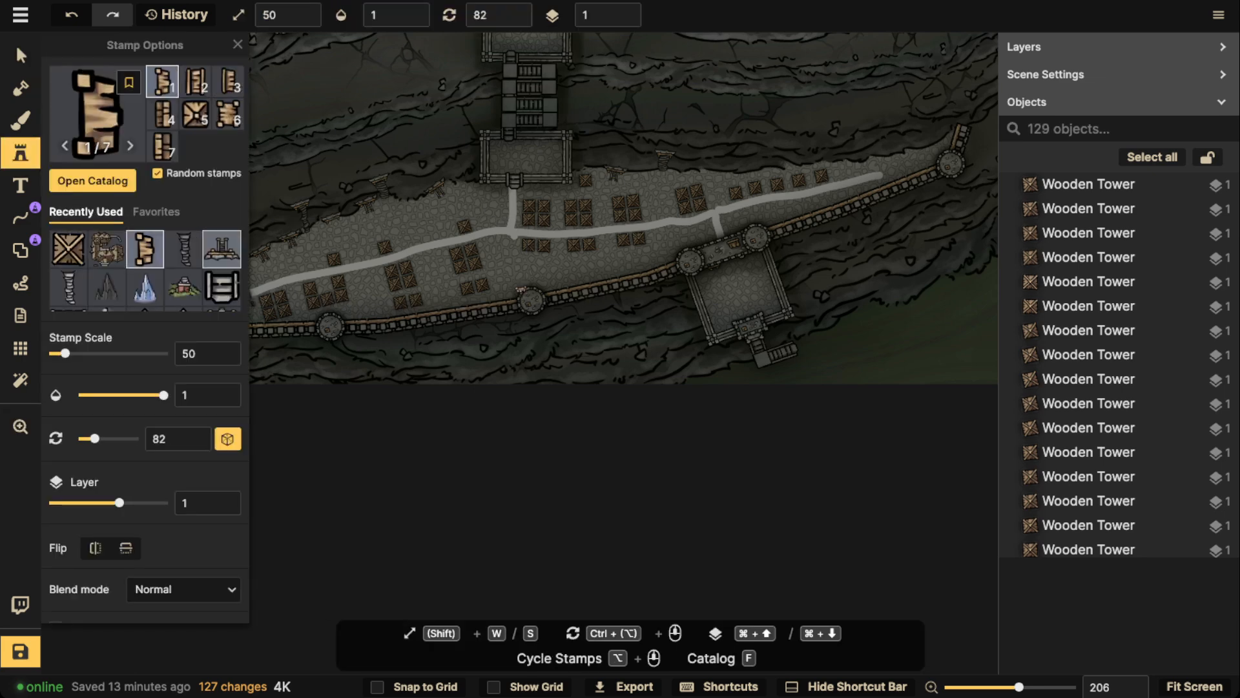
scroll(396, 272, up, 4)
scroll(374, 299, up, 20)
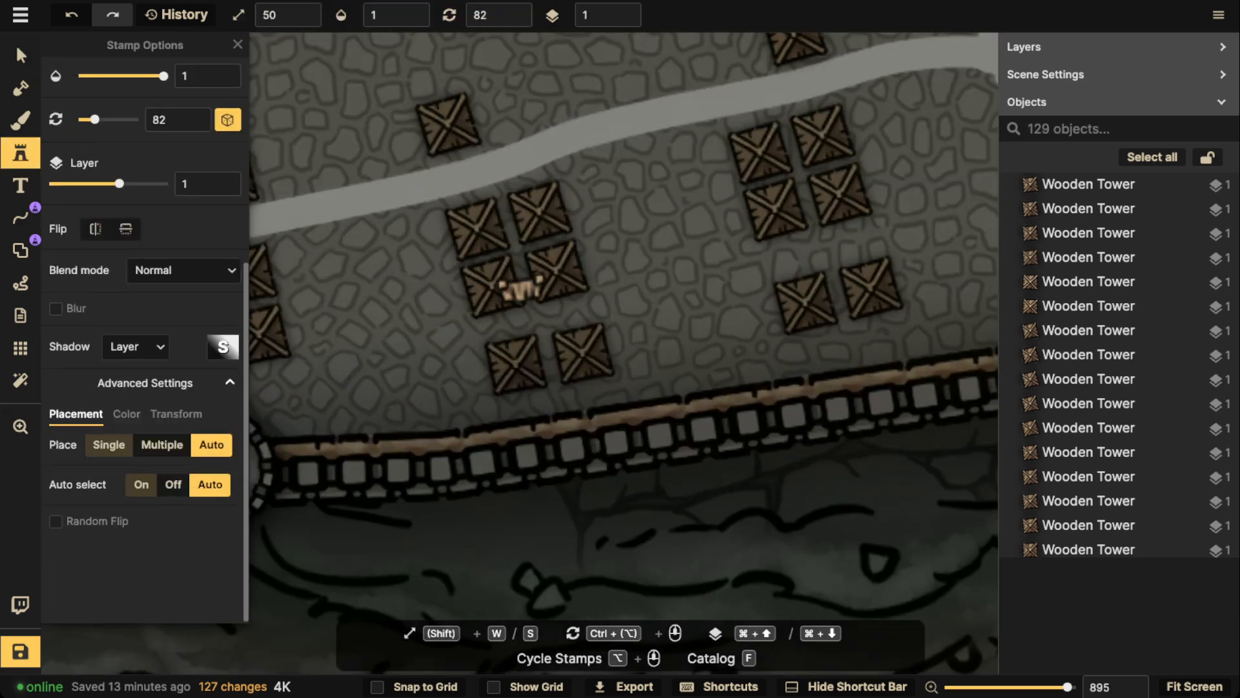
click(135, 346)
click(152, 467)
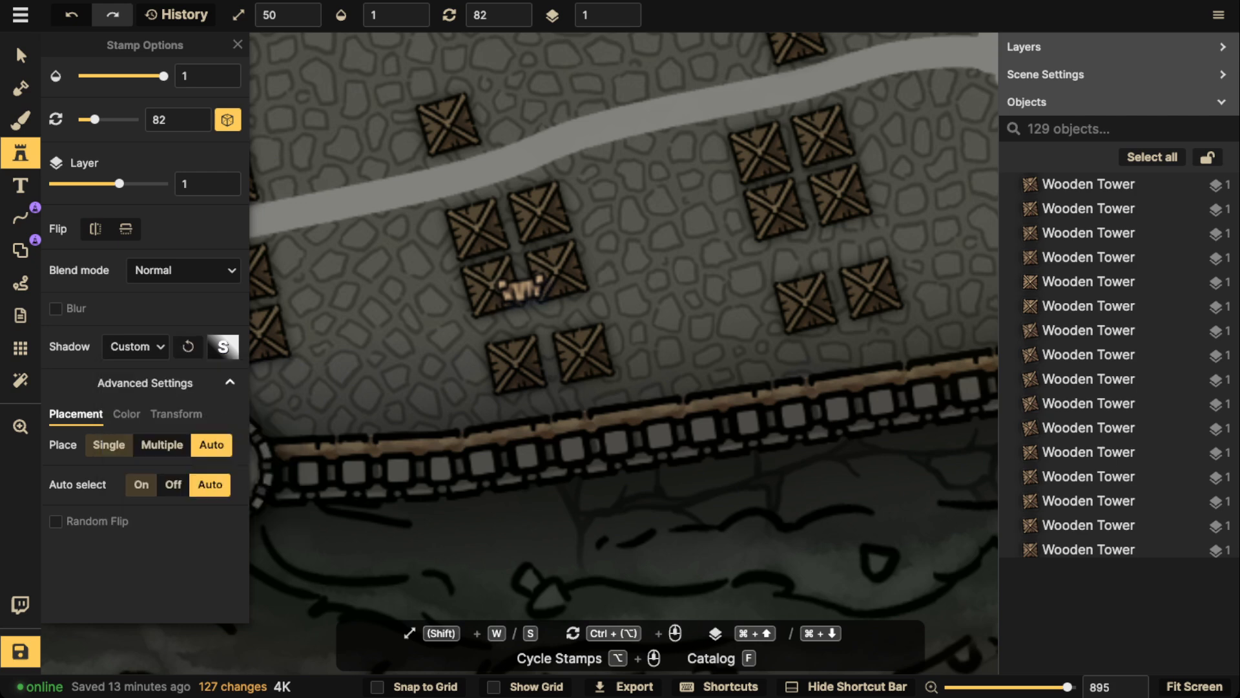
click(135, 346)
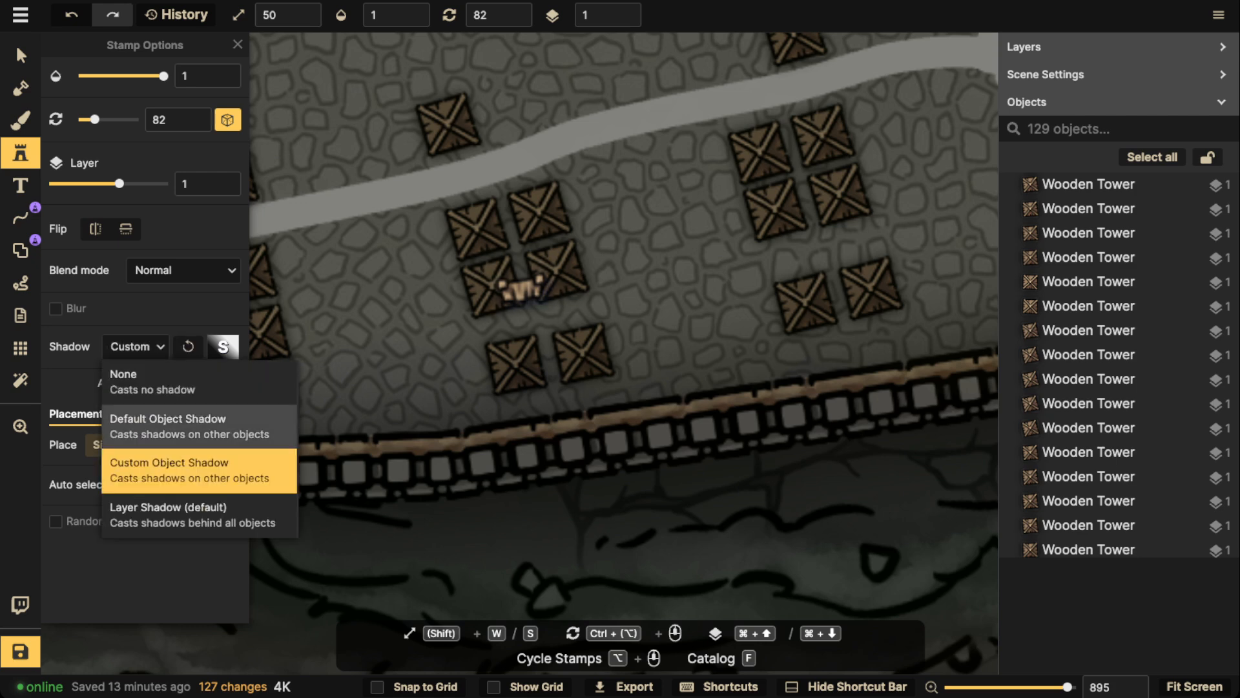
click(155, 429)
click(137, 347)
click(160, 454)
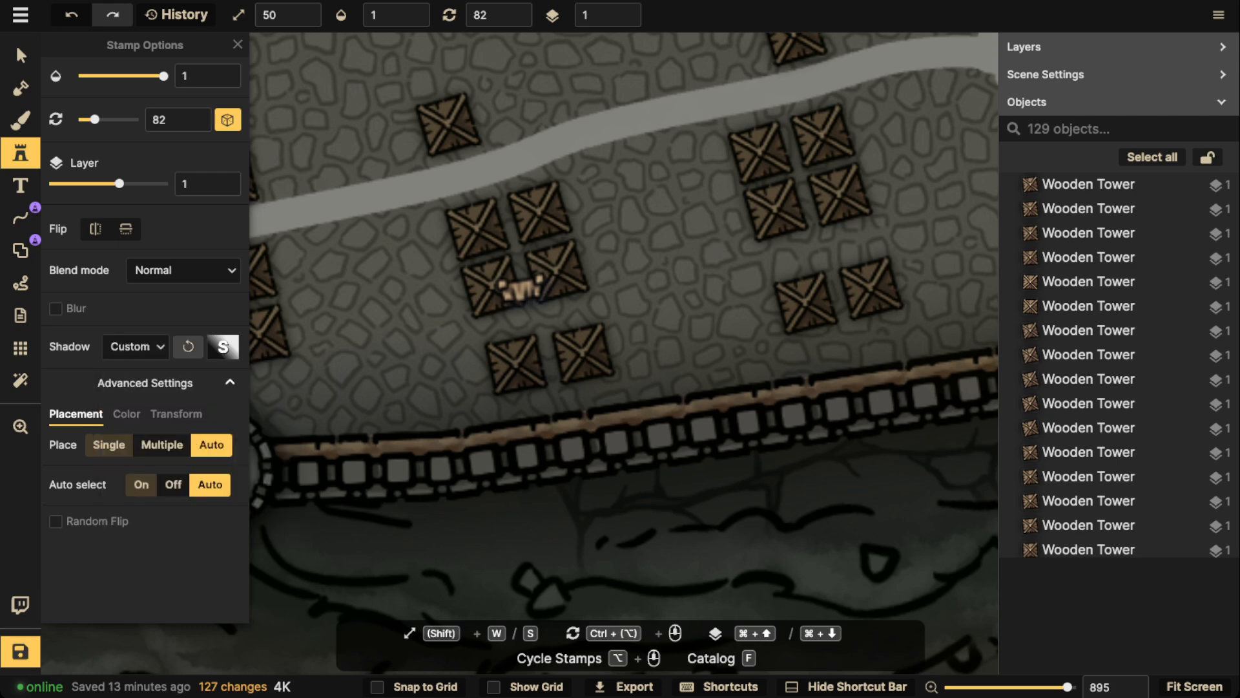
Set the custom shadow's horizontal and vertical offsets to 0 and its blur to 6.8
click(223, 347)
click(443, 446)
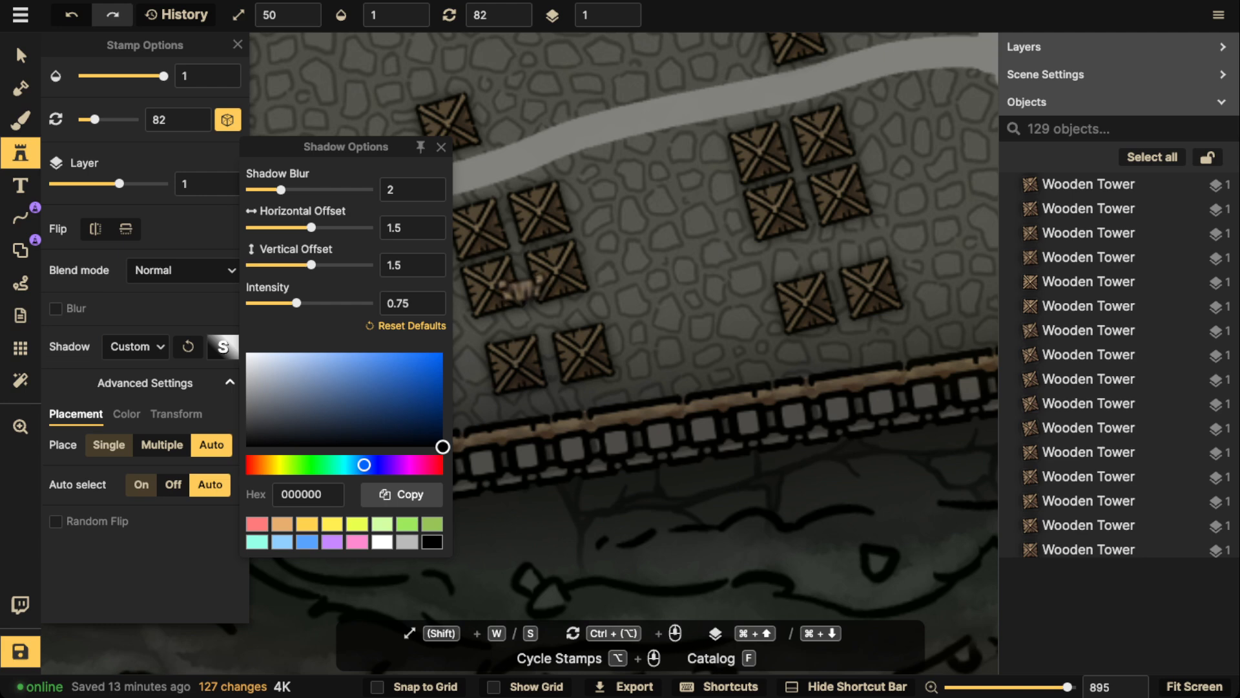
drag(407, 228, 375, 228)
text(0)
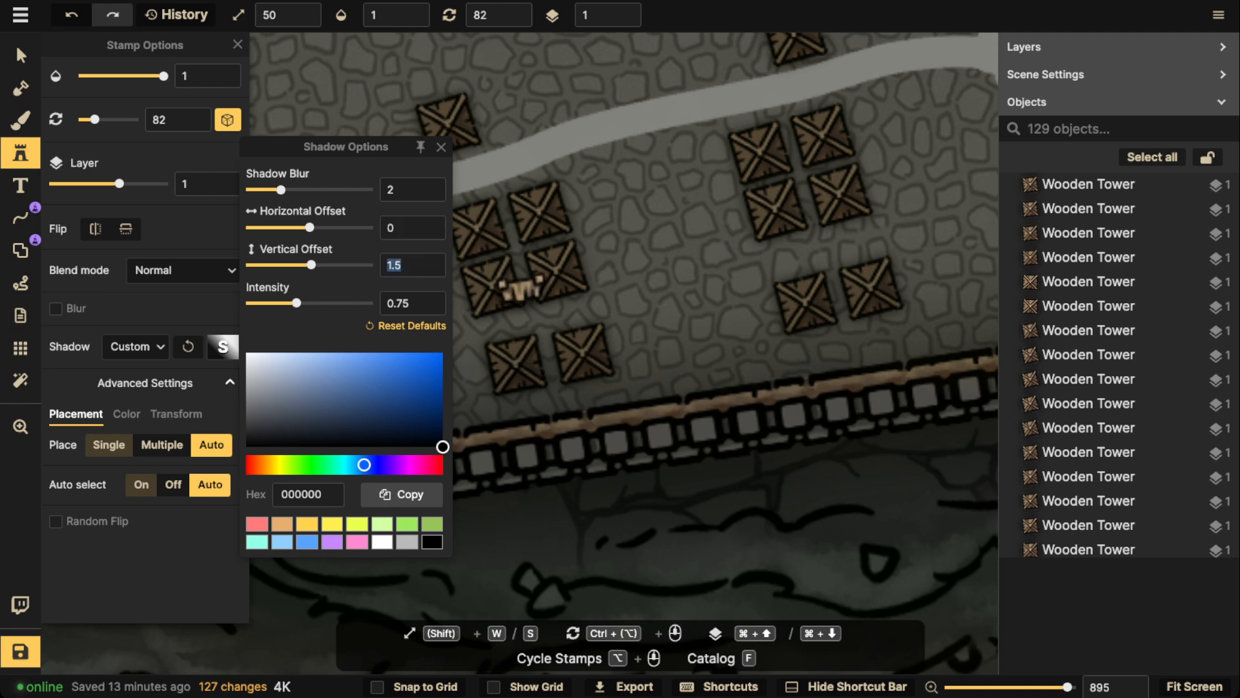
text(0)
click(521, 289)
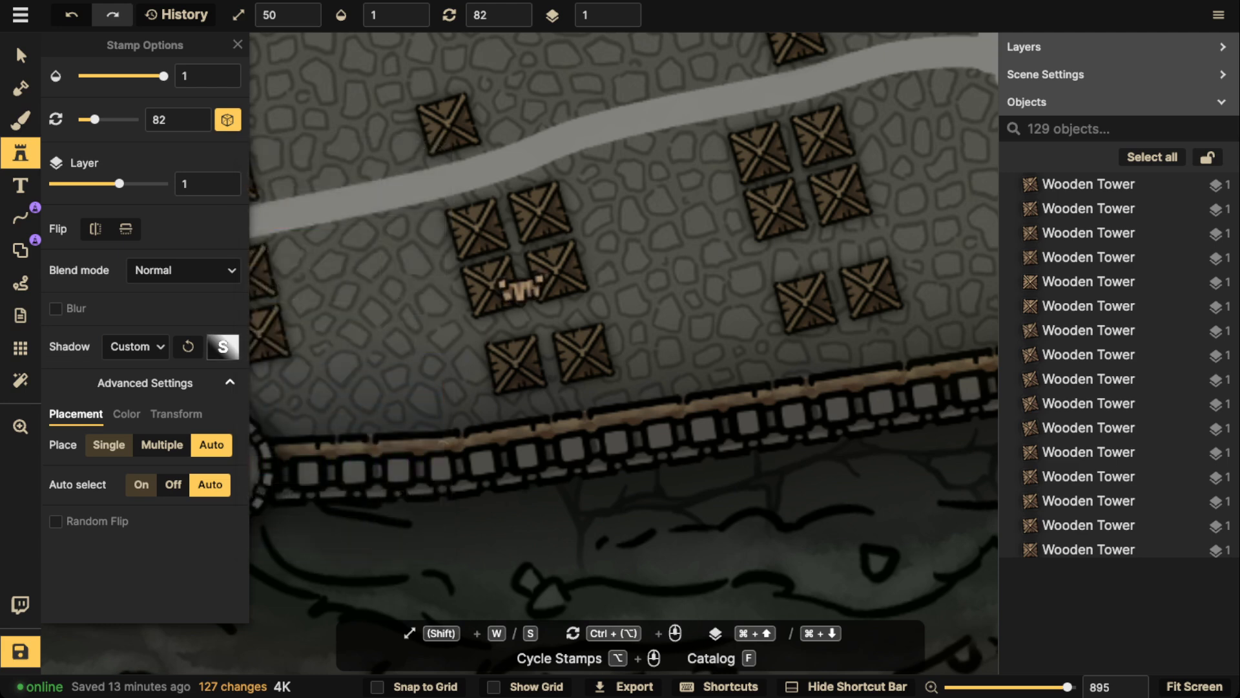
click(222, 346)
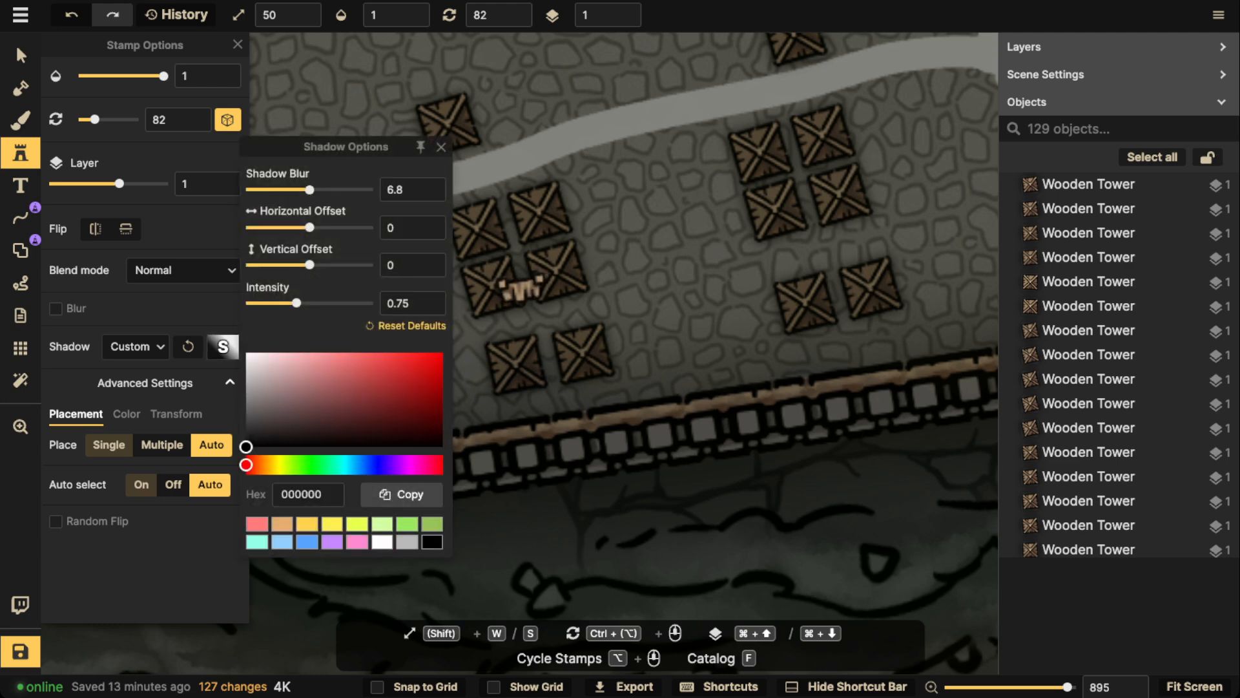
click(617, 282)
Place a shack against the east side of the two-by-two tower block south of the road, rotated to 342
scroll(620, 278, down, 10)
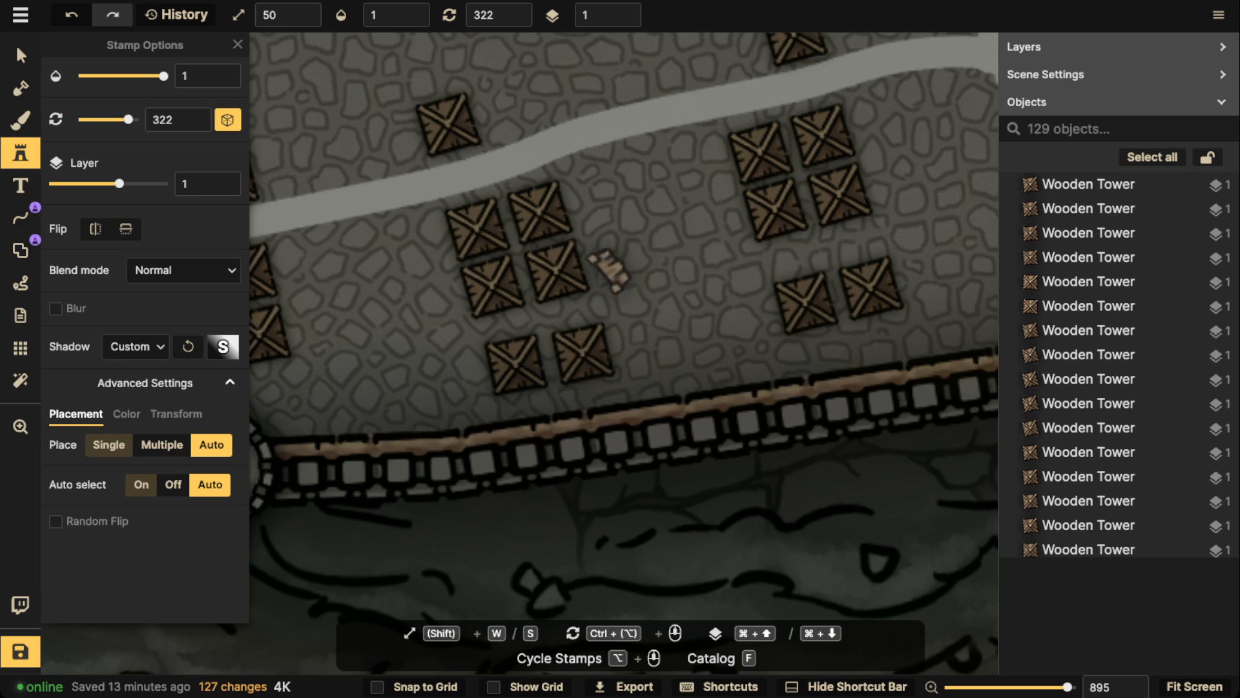
scroll(607, 268, up, 1)
click(595, 259)
key(super+z)
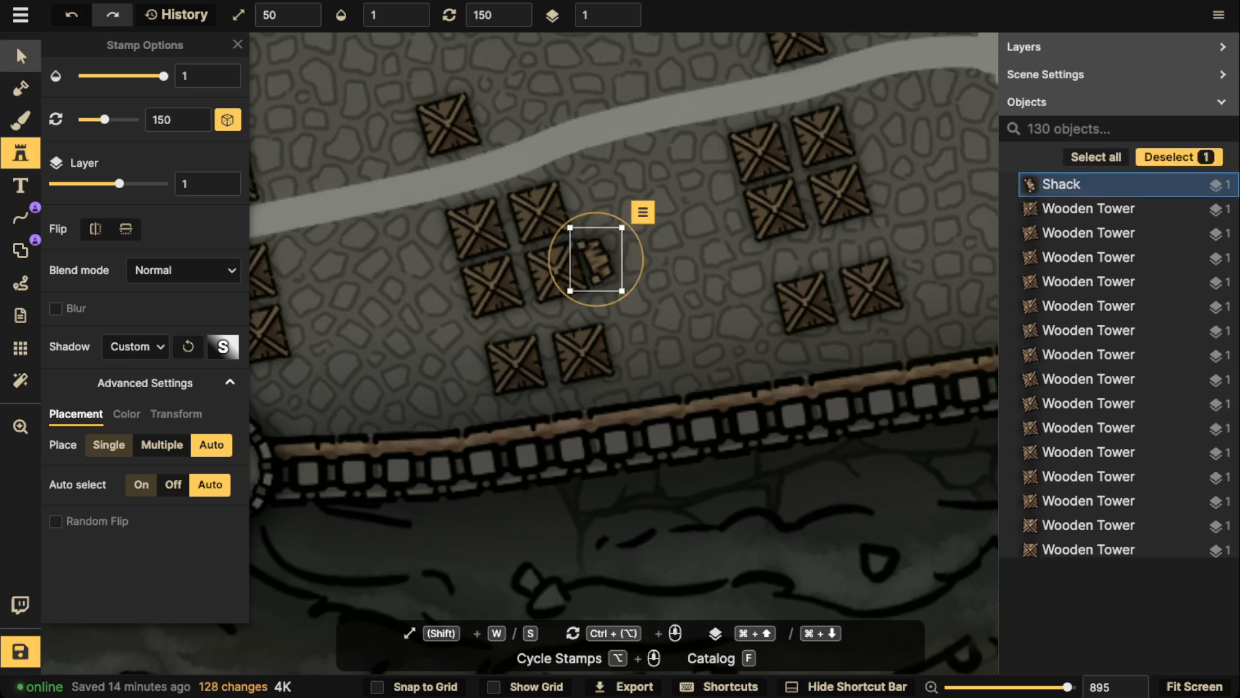
key(v)
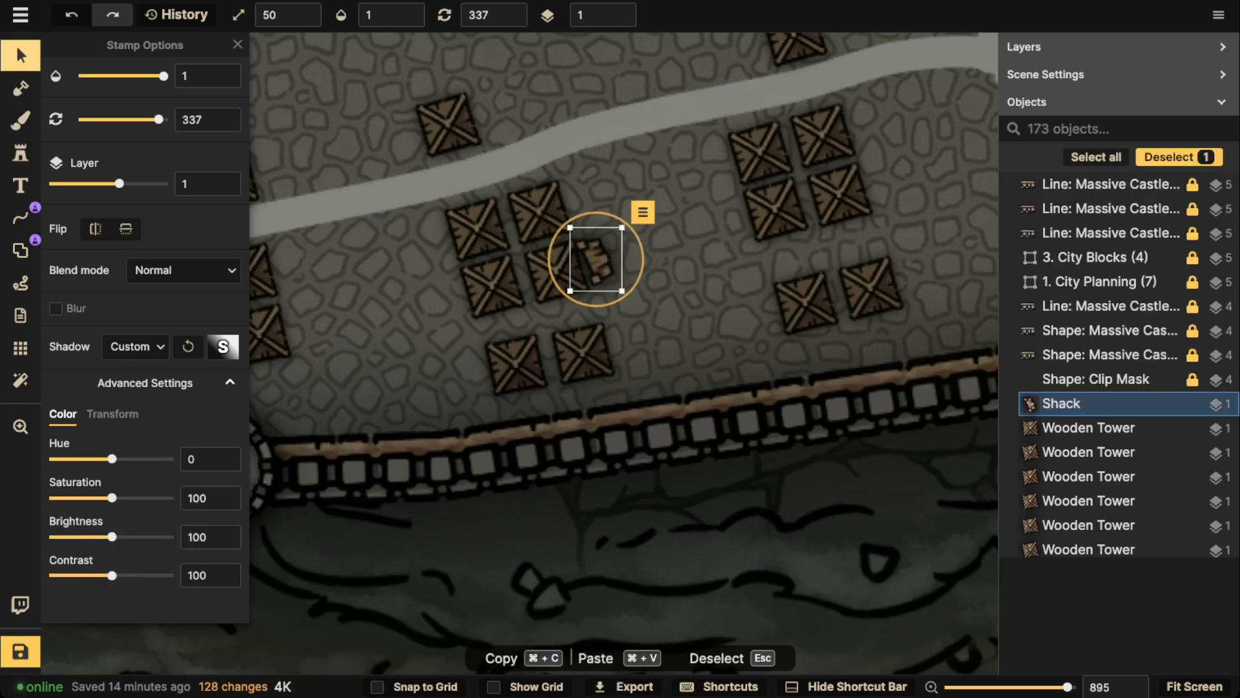
scroll(595, 259, up, 1)
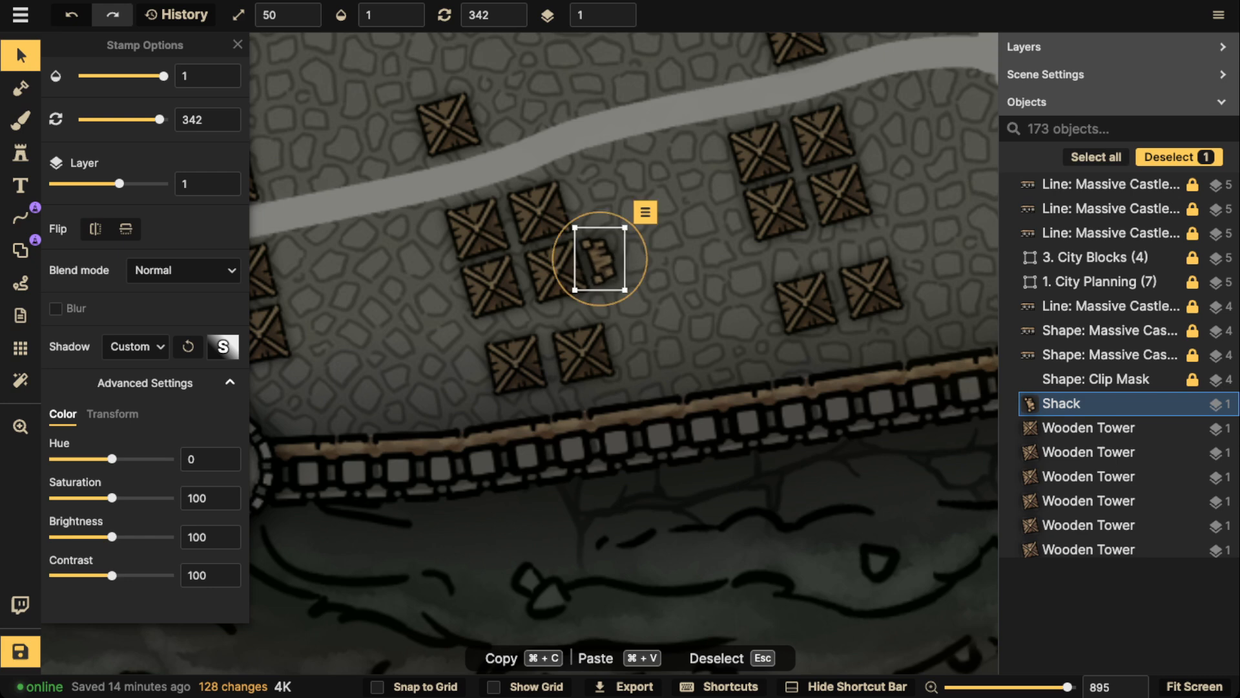
key(Escape)
Add shacks at the same block's northeast corner and west side, plus one west of the neighbouring block to the east
key(s)
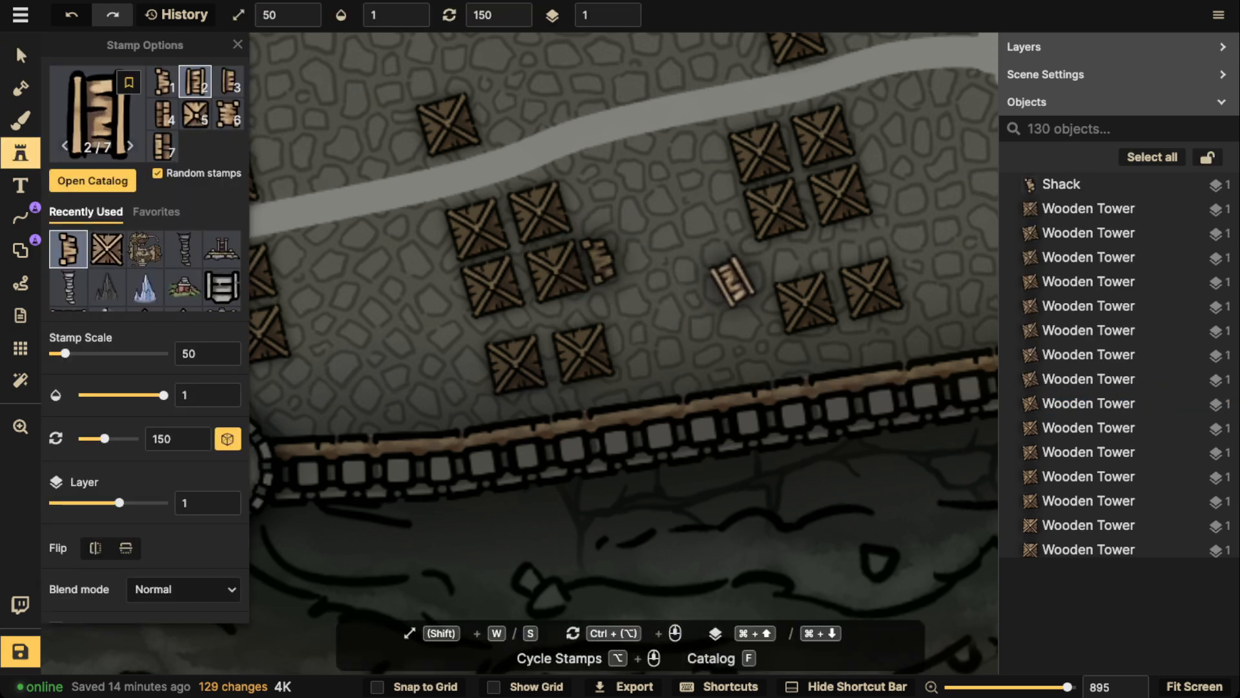
scroll(592, 207, up, 2)
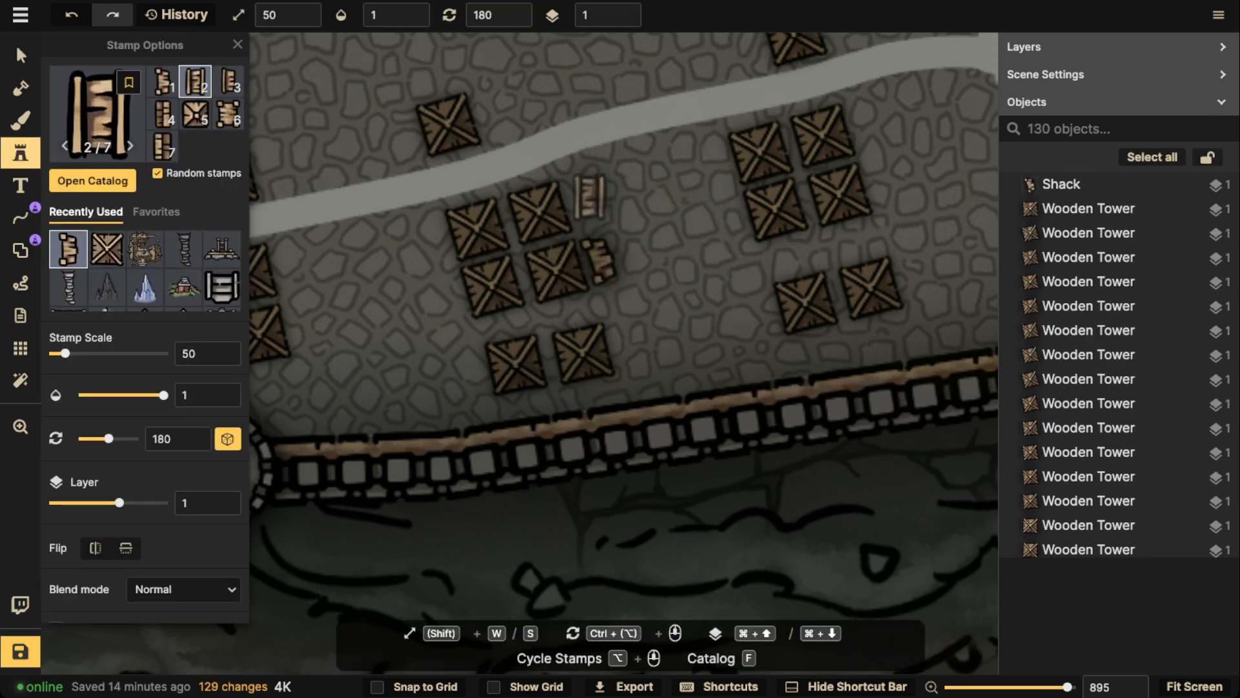
click(585, 184)
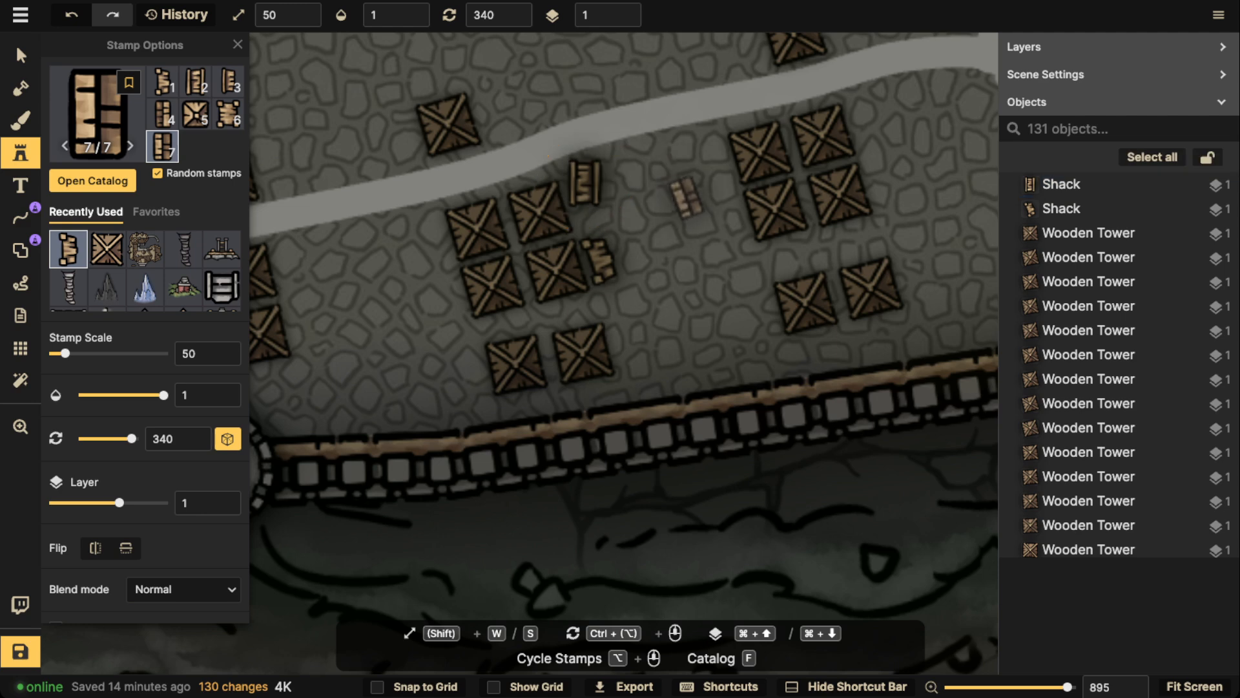
click(728, 222)
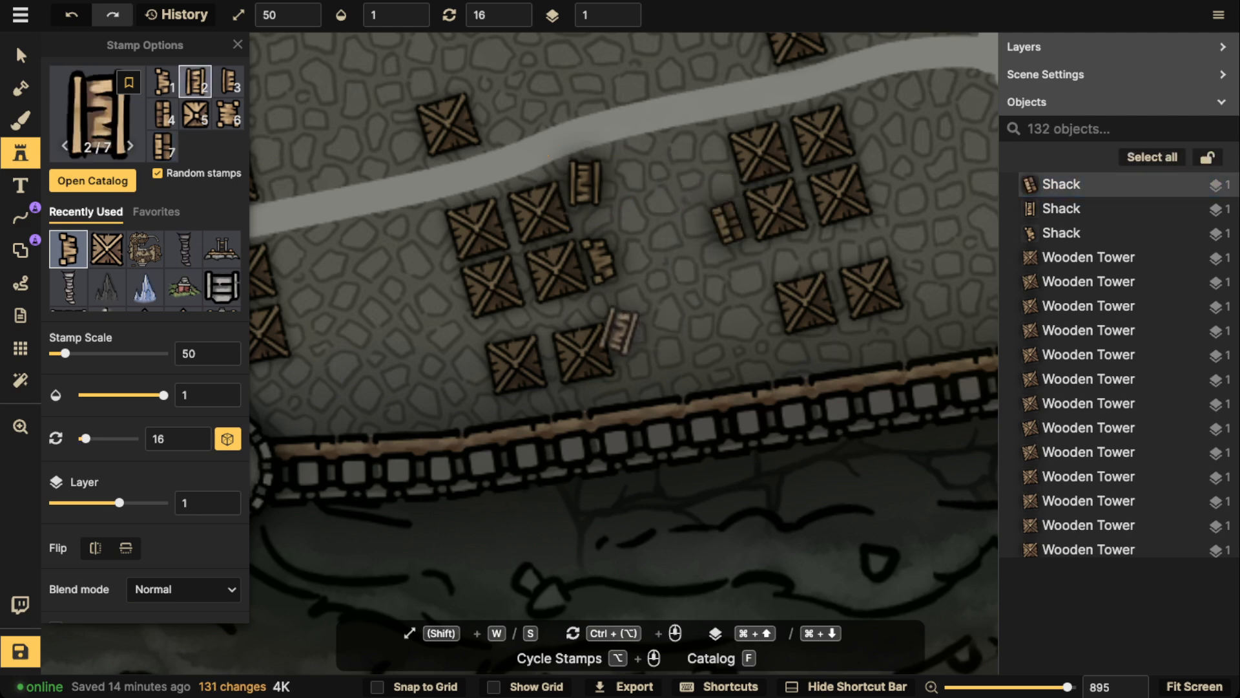
scroll(455, 343, up, 4)
click(416, 232)
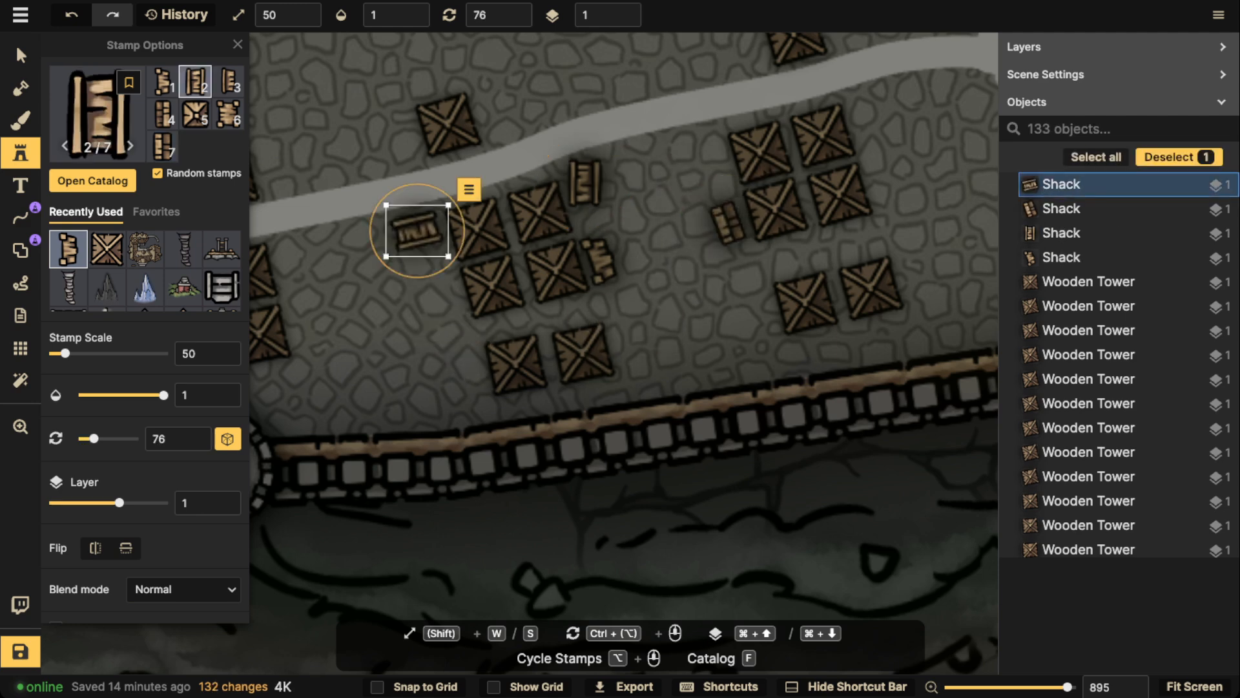
Place a shack east of the next block westwards, one above the single tower north of the road, and one west of the next single tower
scroll(297, 258, down, 1)
scroll(294, 258, down, 8)
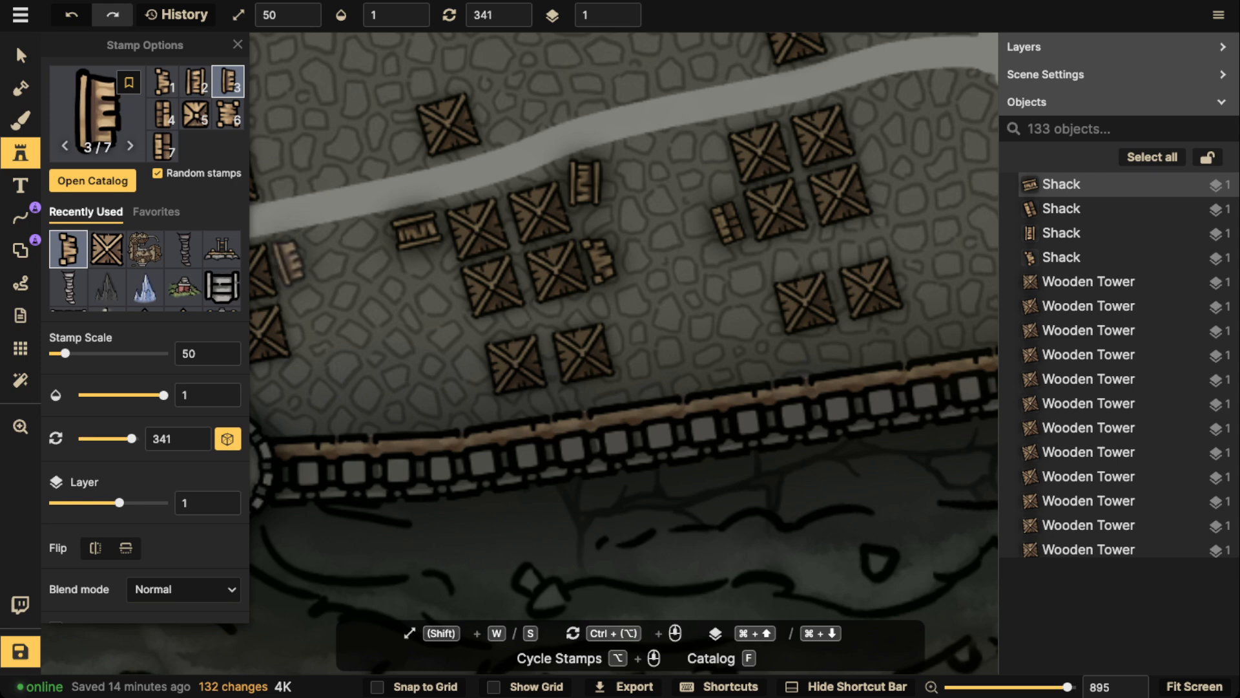
click(291, 264)
drag(341, 124, 584, 217)
scroll(478, 217, down, 9)
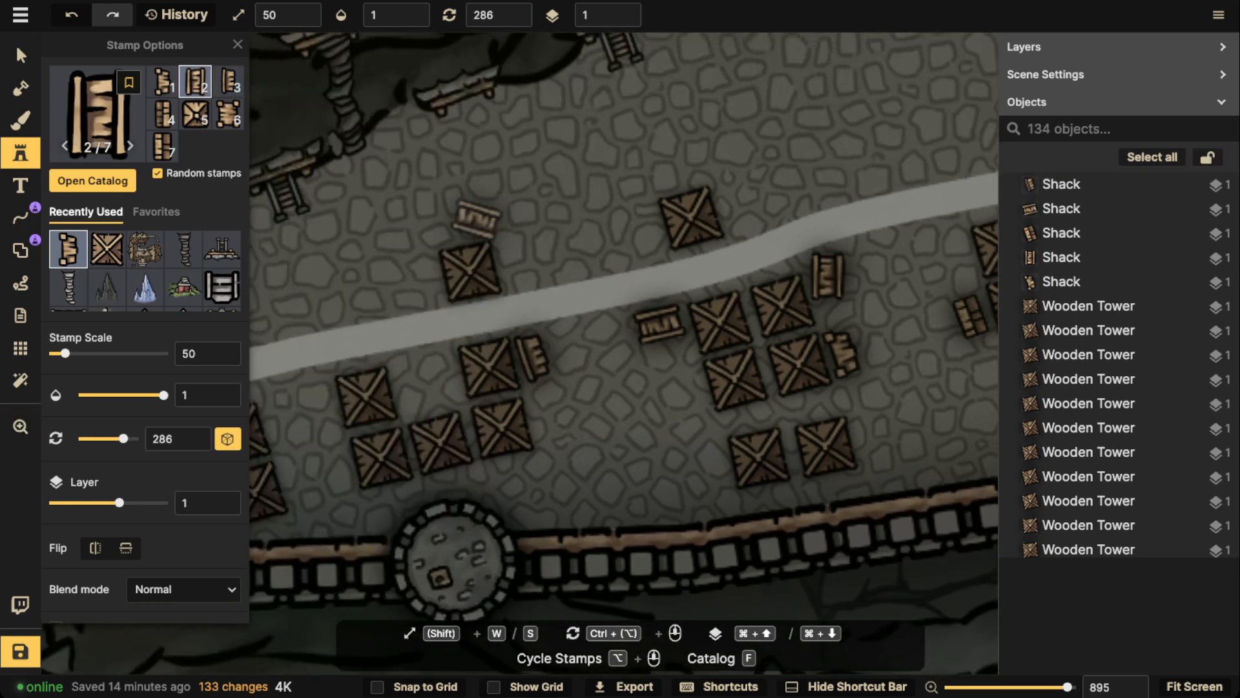
click(461, 225)
scroll(666, 206, down, 9)
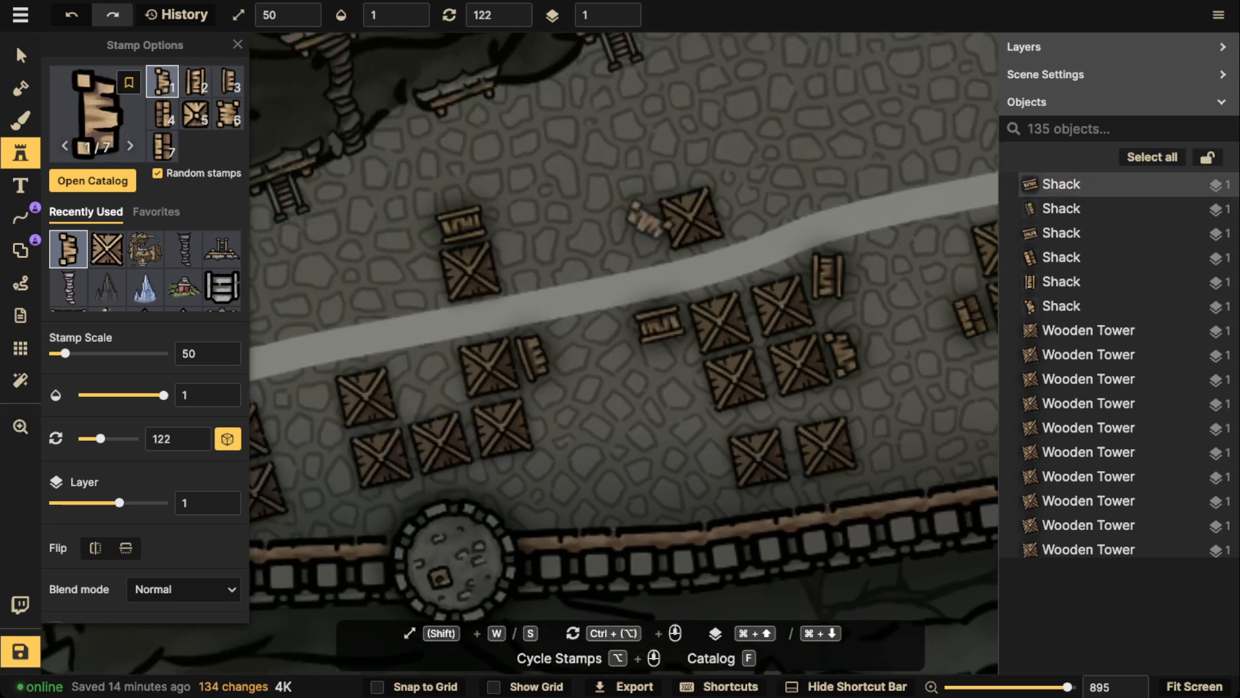
click(647, 230)
Place a shack in the gap of the five-tower cluster by the round wall tower and another north of the road's western end
drag(717, 169, 858, 108)
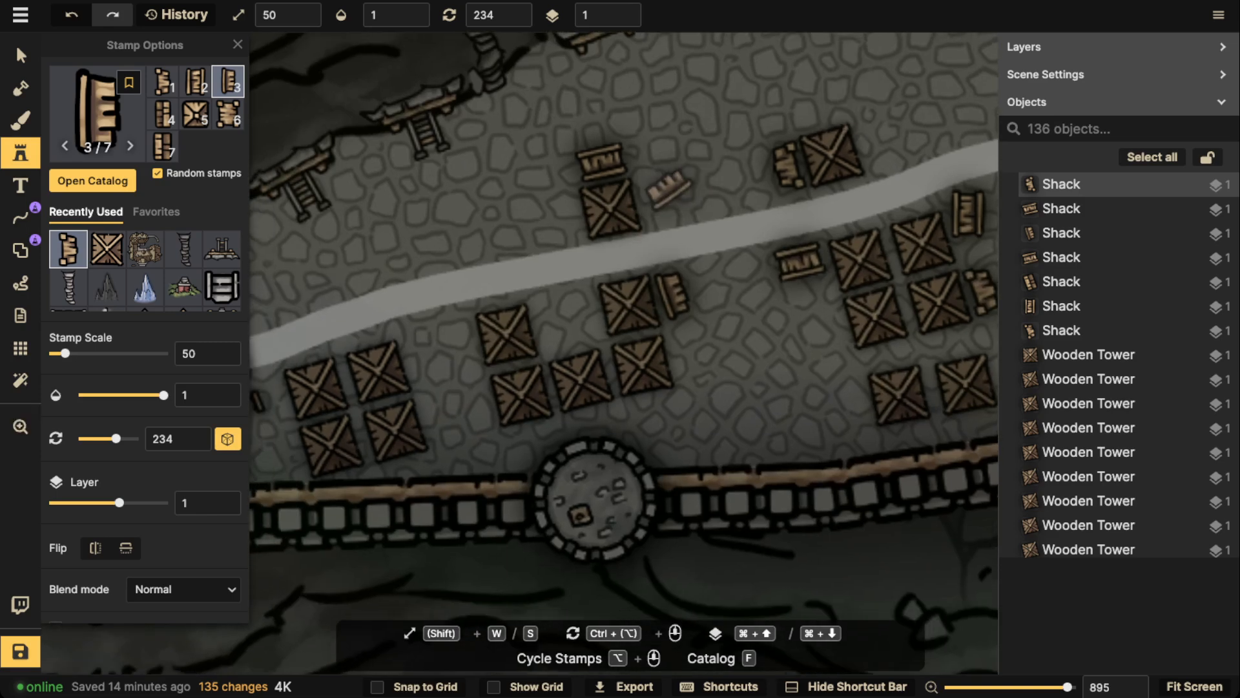
scroll(670, 204, down, 10)
scroll(543, 225, down, 5)
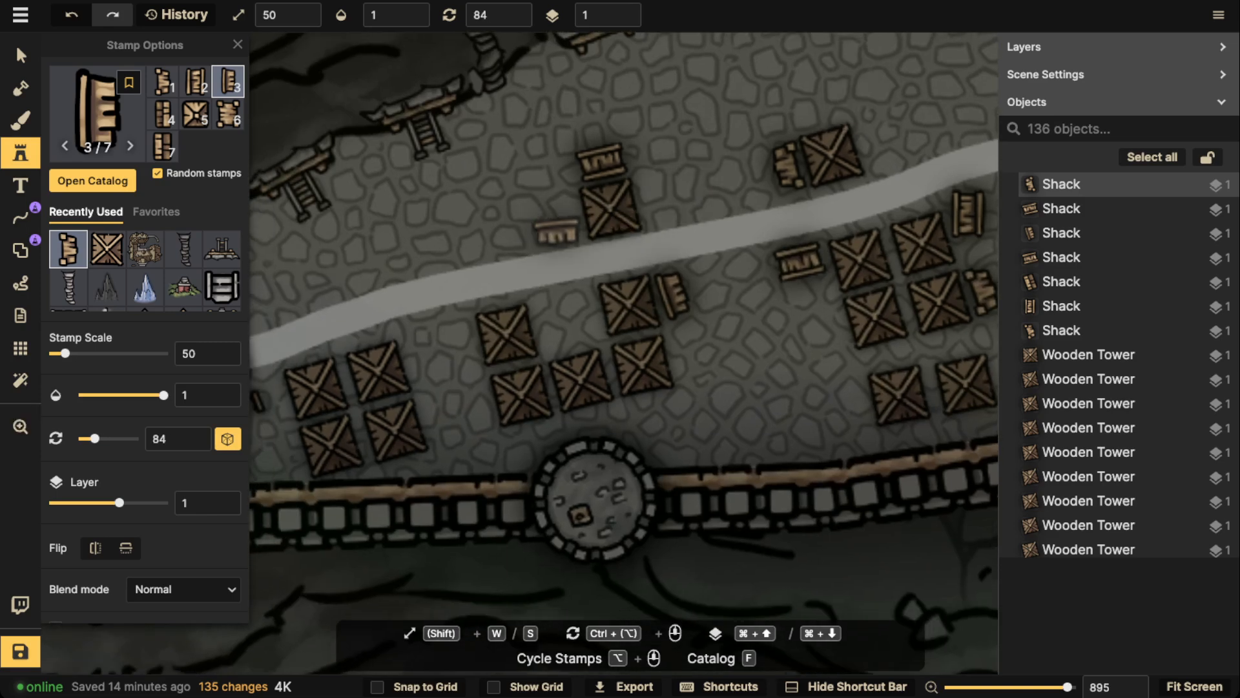
drag(722, 237, 830, 133)
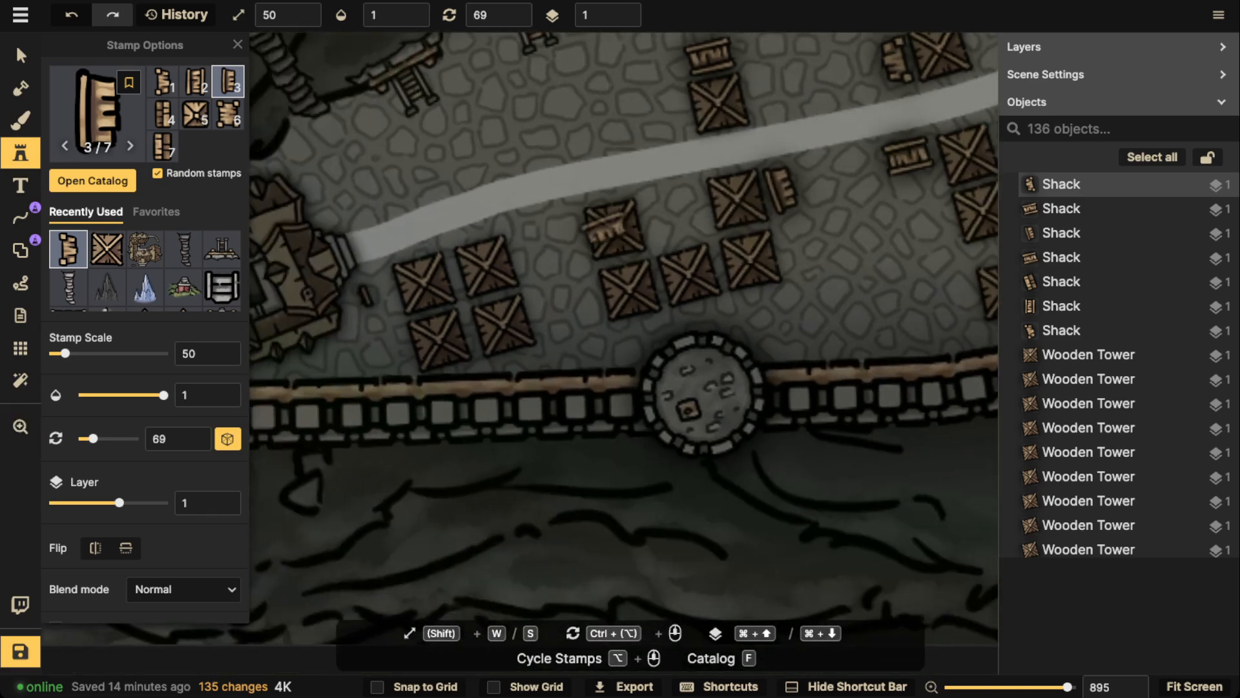
scroll(654, 231, down, 7)
scroll(672, 230, down, 5)
click(675, 231)
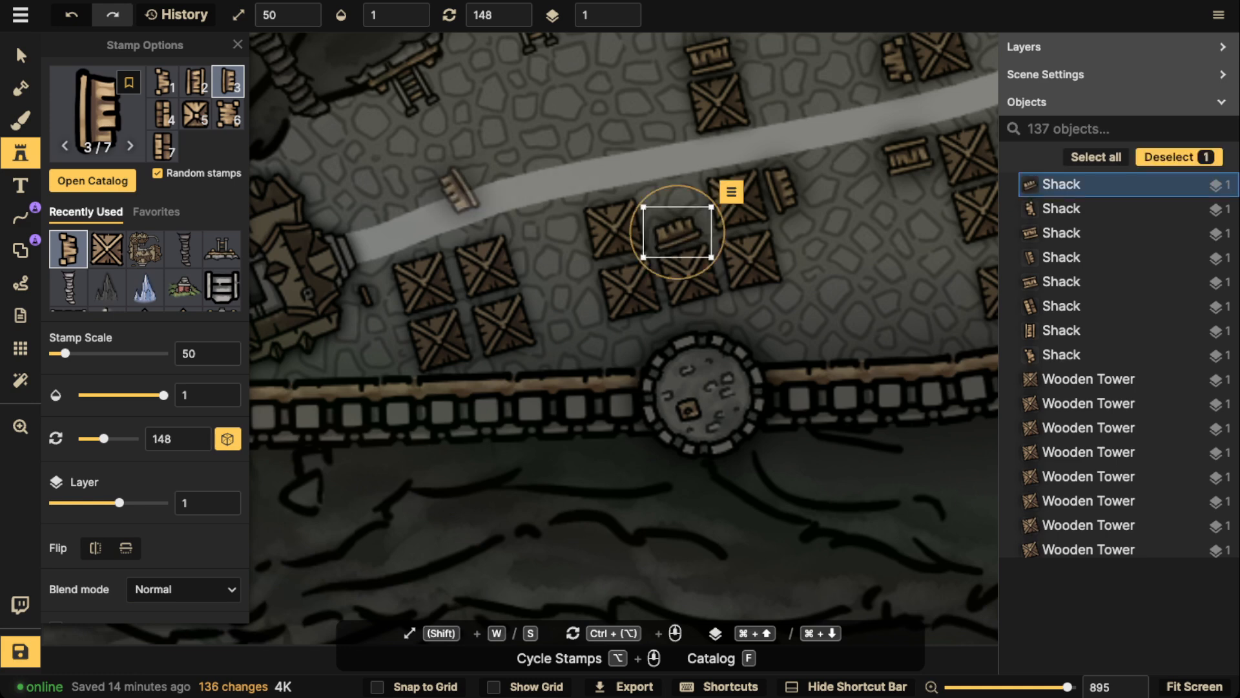
scroll(373, 209, up, 4)
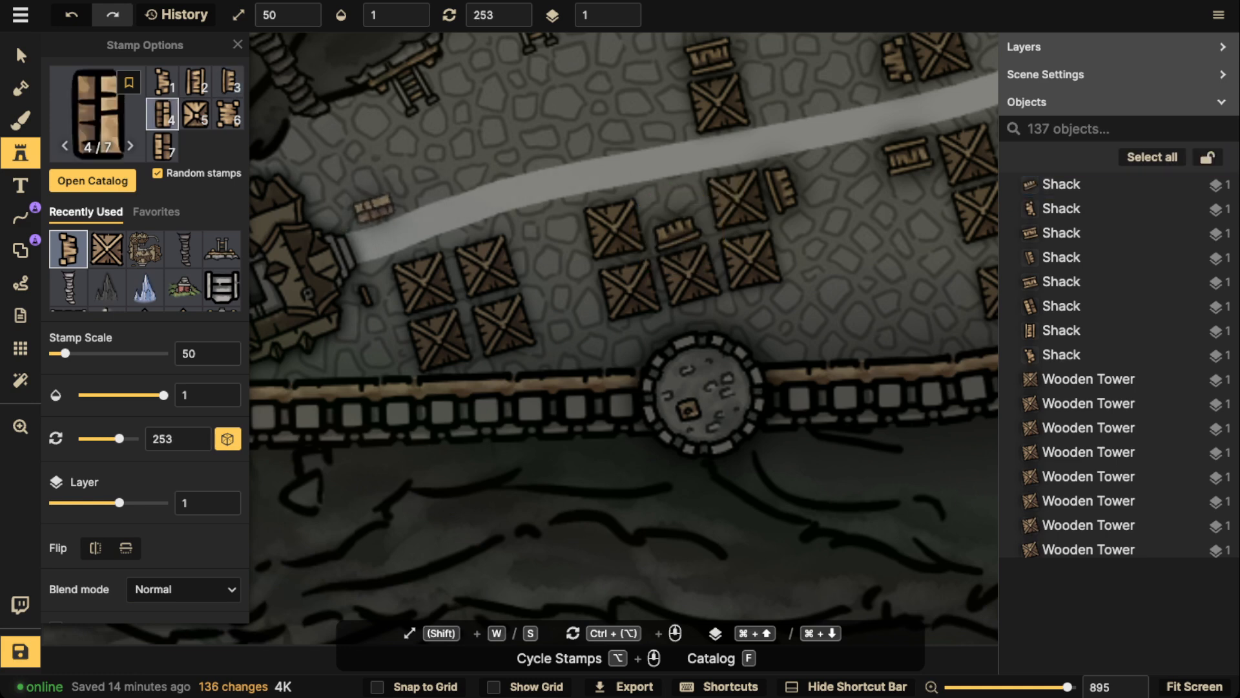
click(374, 209)
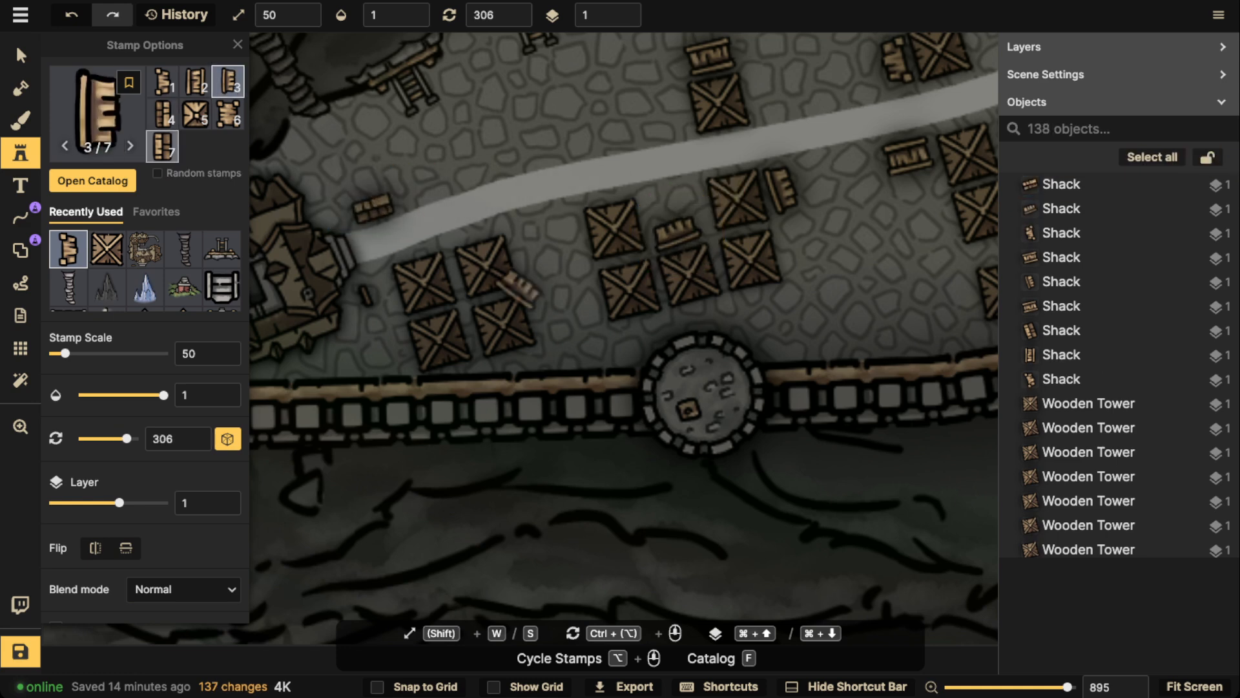
Fix the stamp to shack variant 7 with random rotation off, and add one at 246 above the shack at the road's western end
click(162, 147)
scroll(364, 175, down, 3)
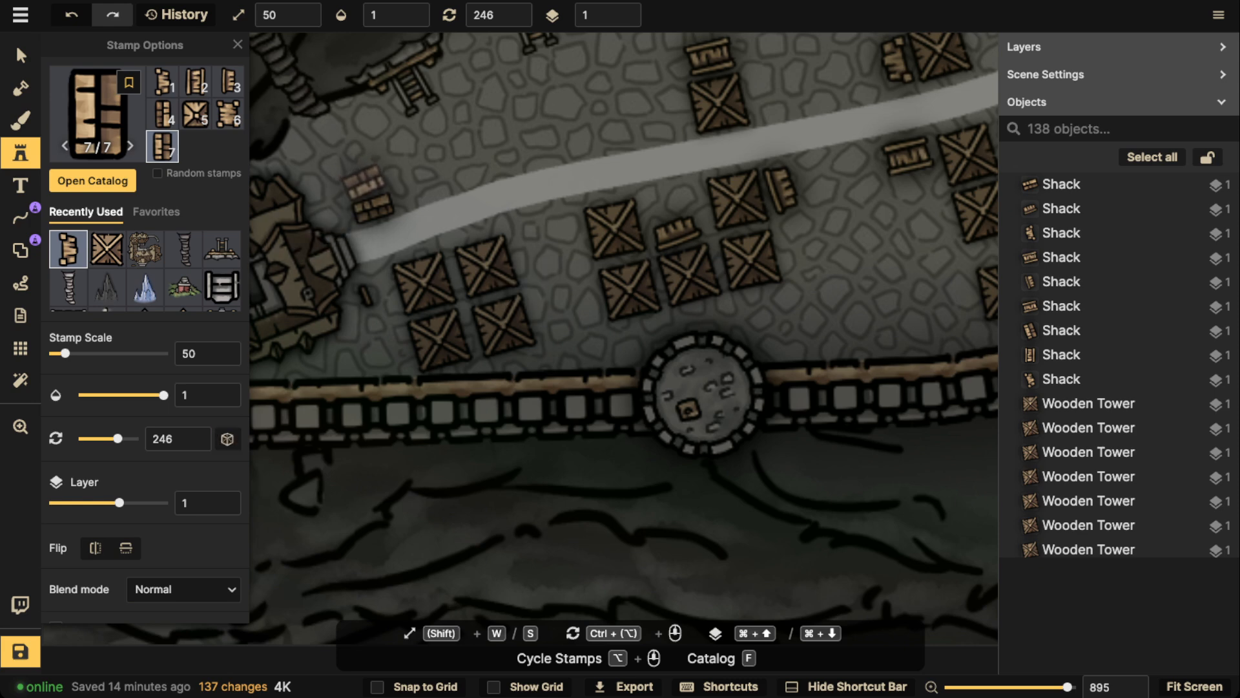
click(365, 191)
Place two shacks side by side between the two westernmost tower groups south of the road, rotating the eastern one to 161
click(532, 246)
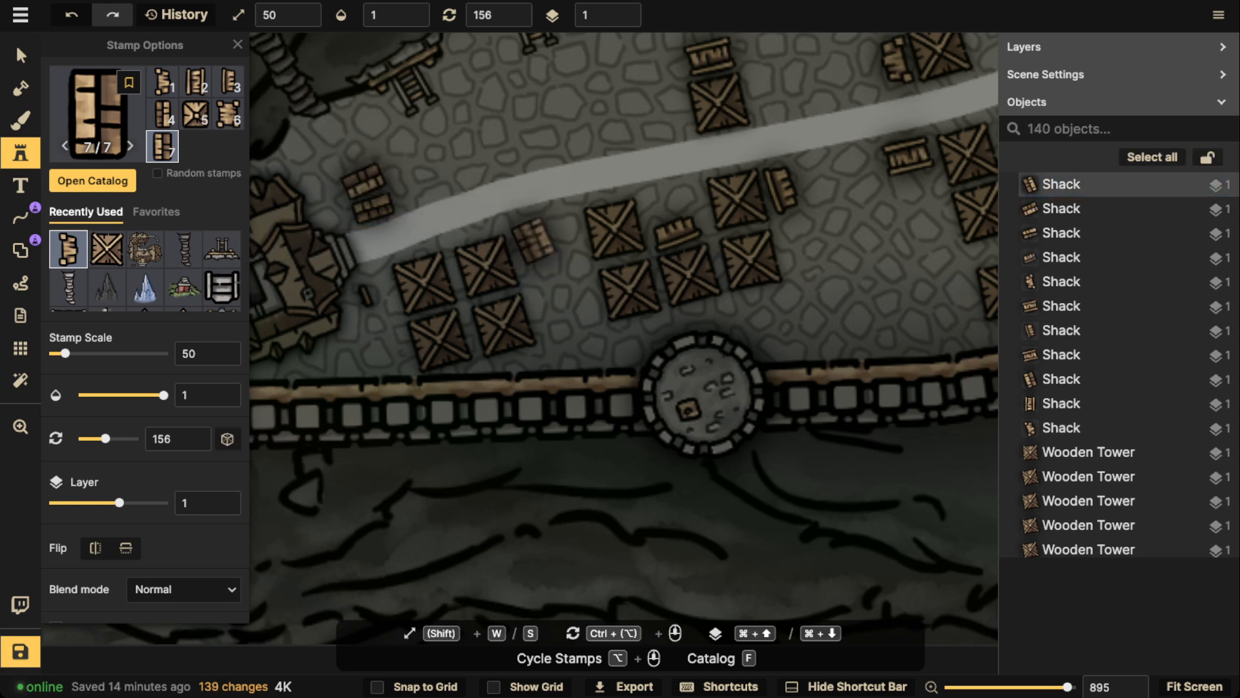
click(560, 231)
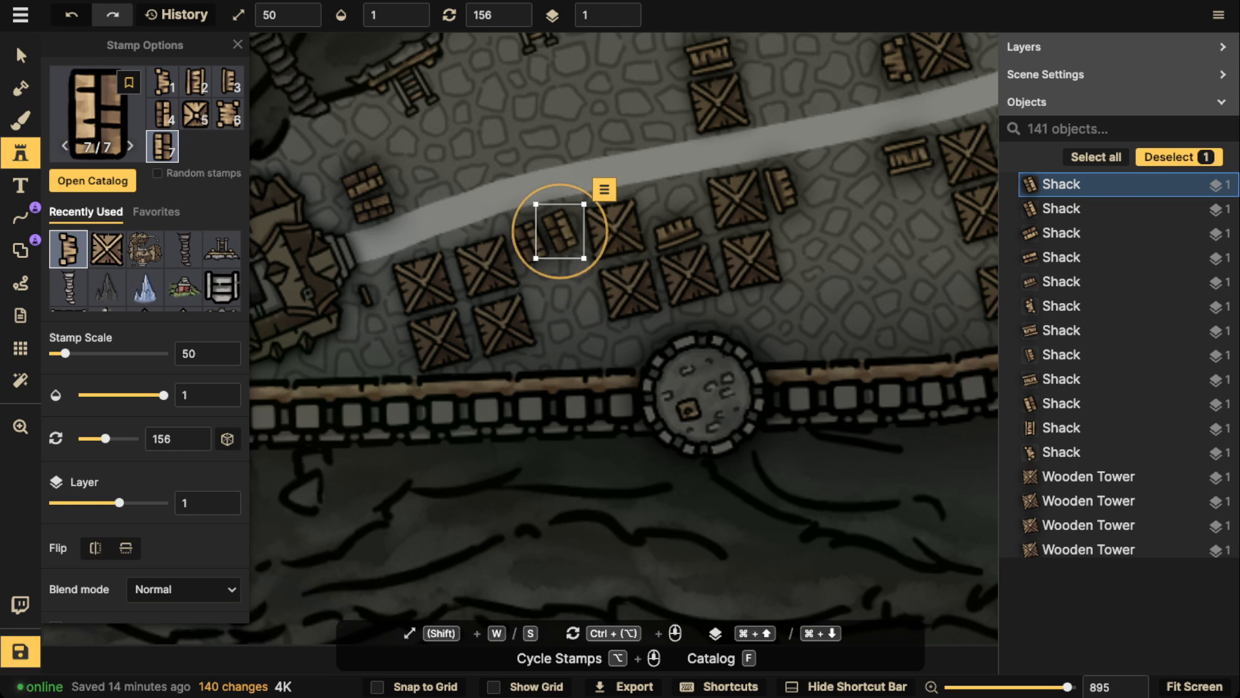
drag(562, 278, 558, 278)
drag(560, 231, 561, 231)
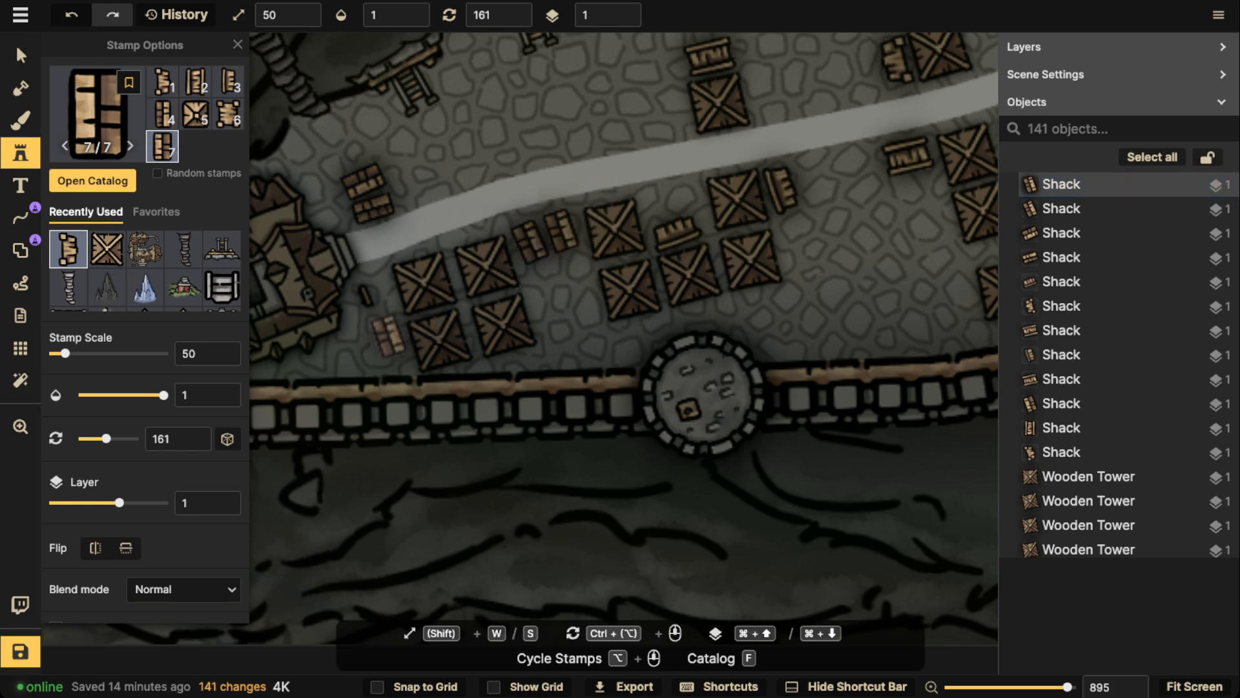
Place two shacks in a row east of the westernmost single tower north of the road, rotated to 161 and 176
scroll(381, 343, down, 12)
drag(644, 136, 516, 270)
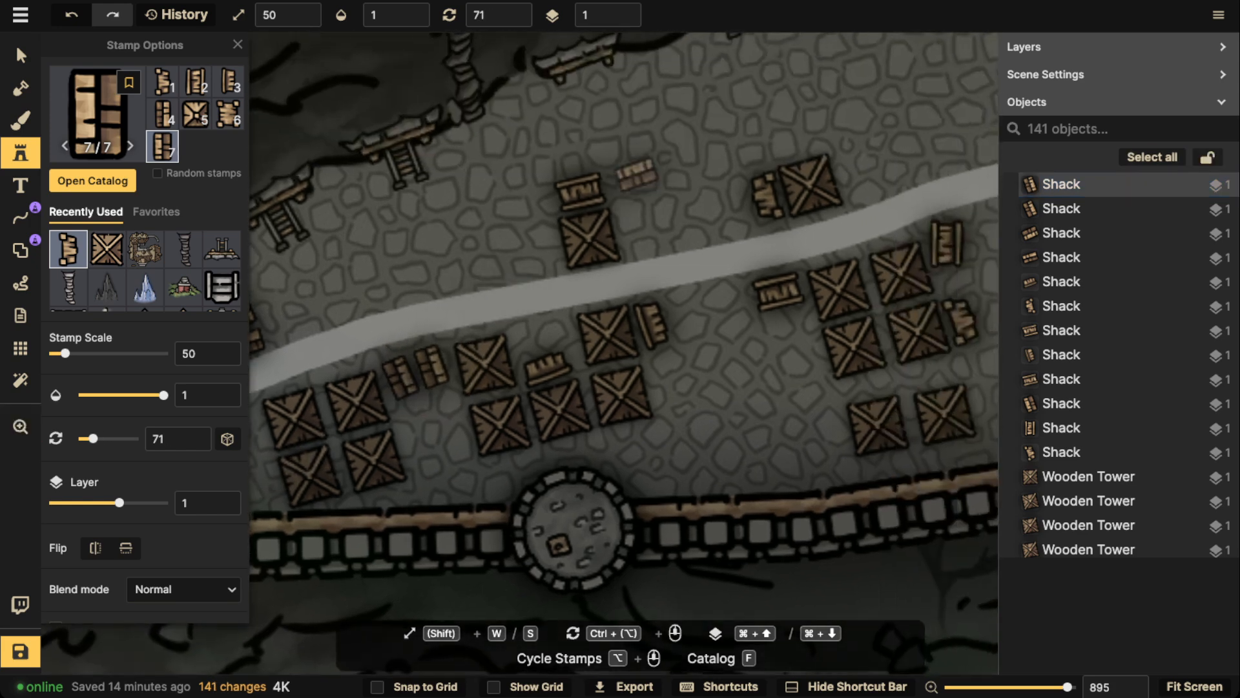
scroll(615, 168, up, 6)
click(635, 230)
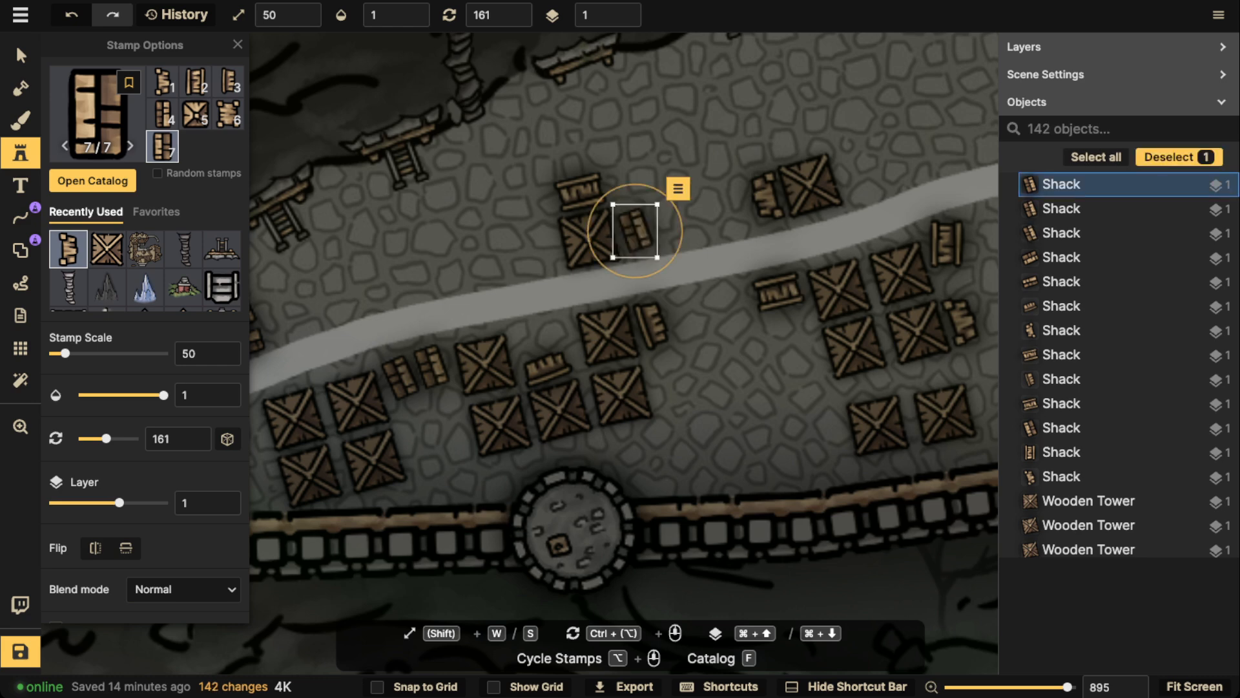
click(672, 223)
scroll(671, 223, down, 5)
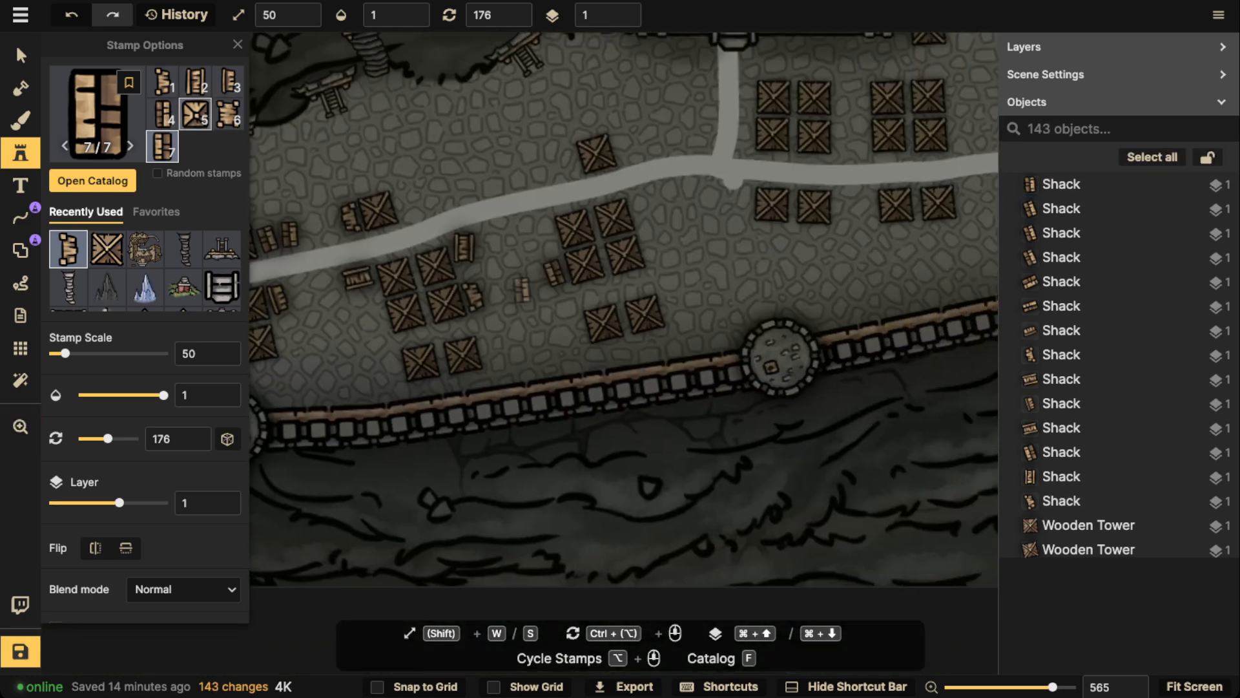
Switch to shack variant 5 and place three around the northeast corner of the four-tower cluster southwest of the fort gate's road junction
click(195, 114)
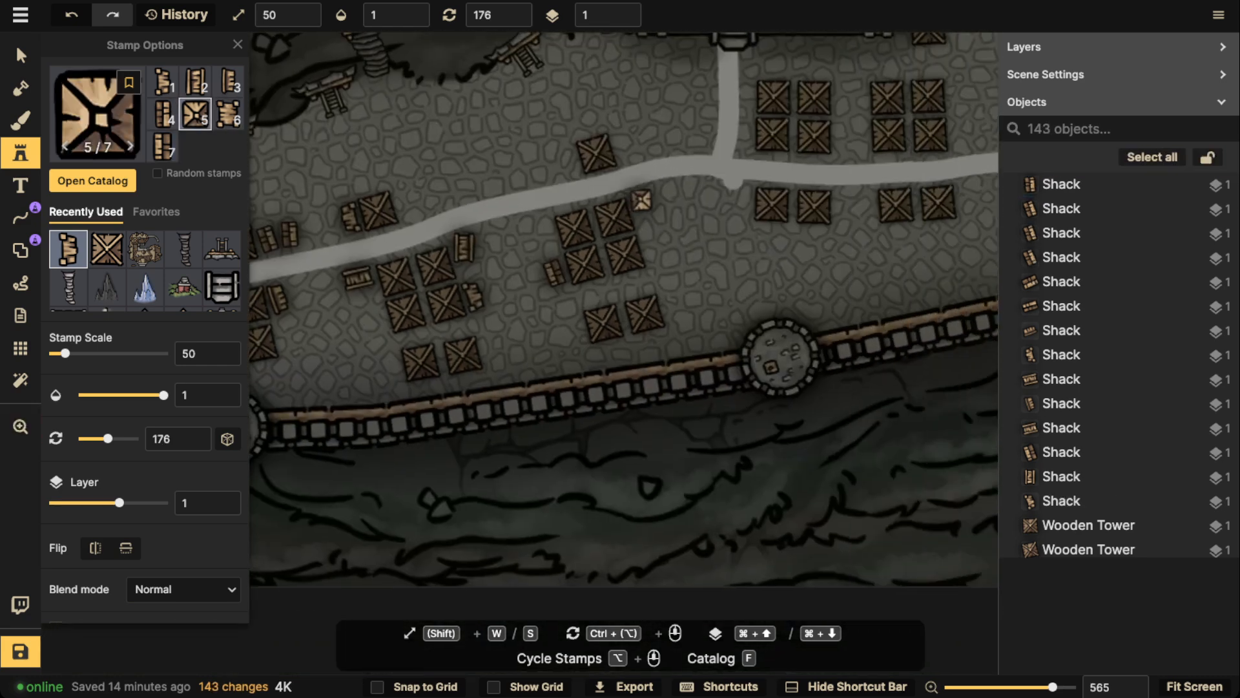
click(645, 201)
click(668, 194)
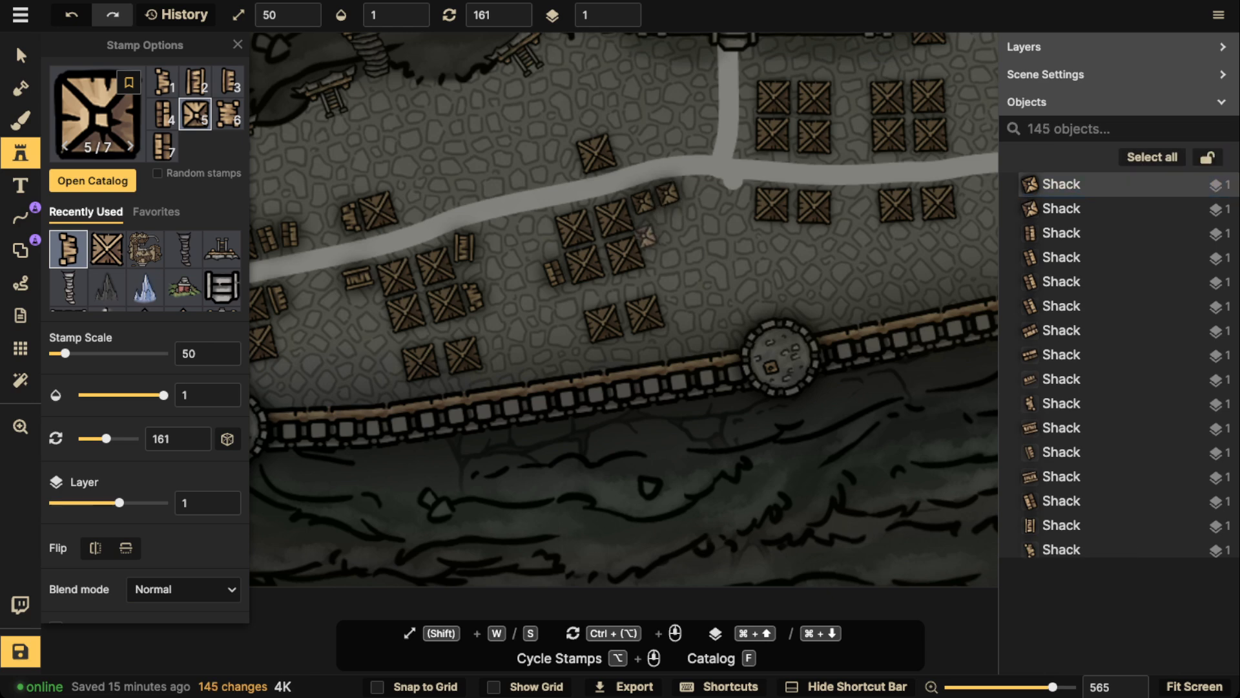
click(647, 231)
Place two variant 5 shacks side by side at rotation 176 against the northern fort's wall, just west of its gate
scroll(647, 232, right, 6)
scroll(647, 233, up, 4)
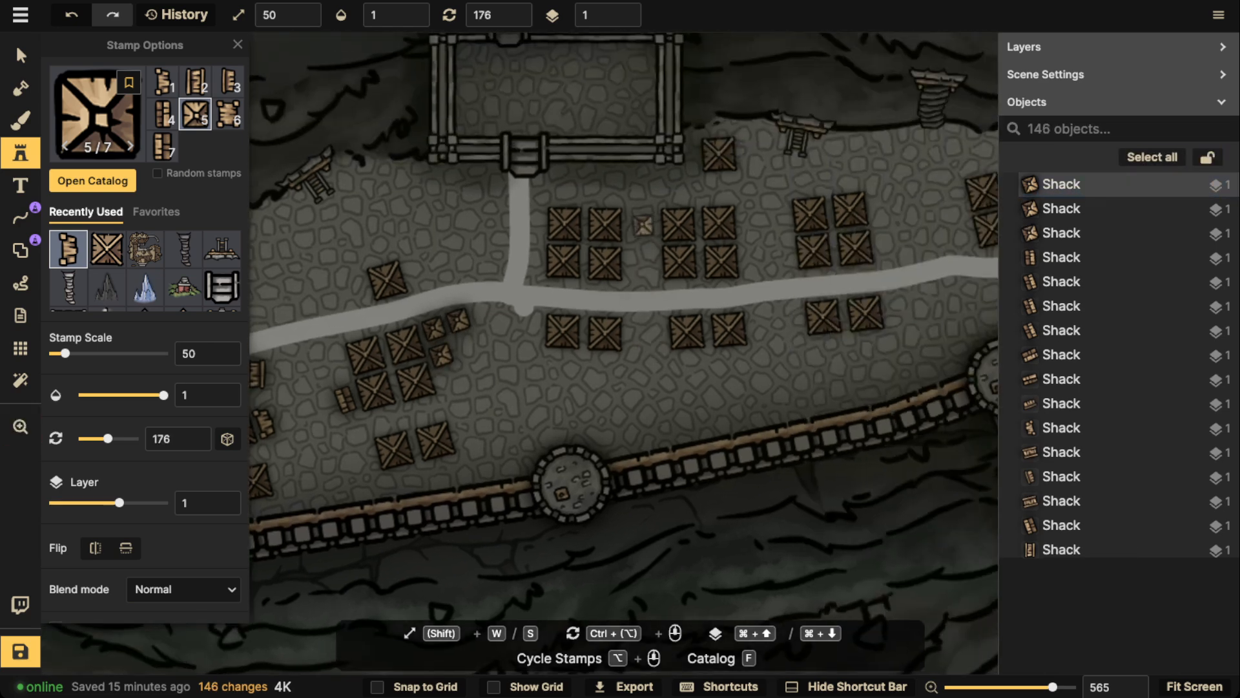
click(465, 178)
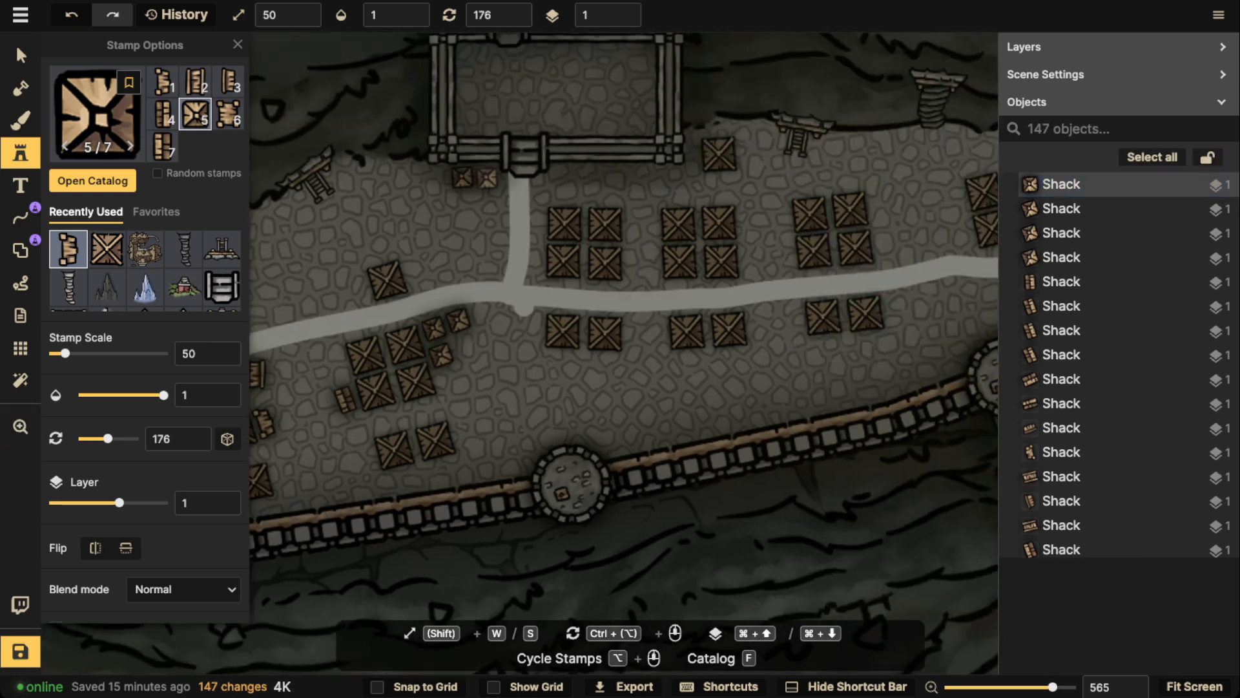
click(491, 178)
Place one shack beside each of the two wooden ladder platforms nearest the fort along the northern cliff edge
scroll(517, 173, left, 7)
scroll(516, 173, down, 1)
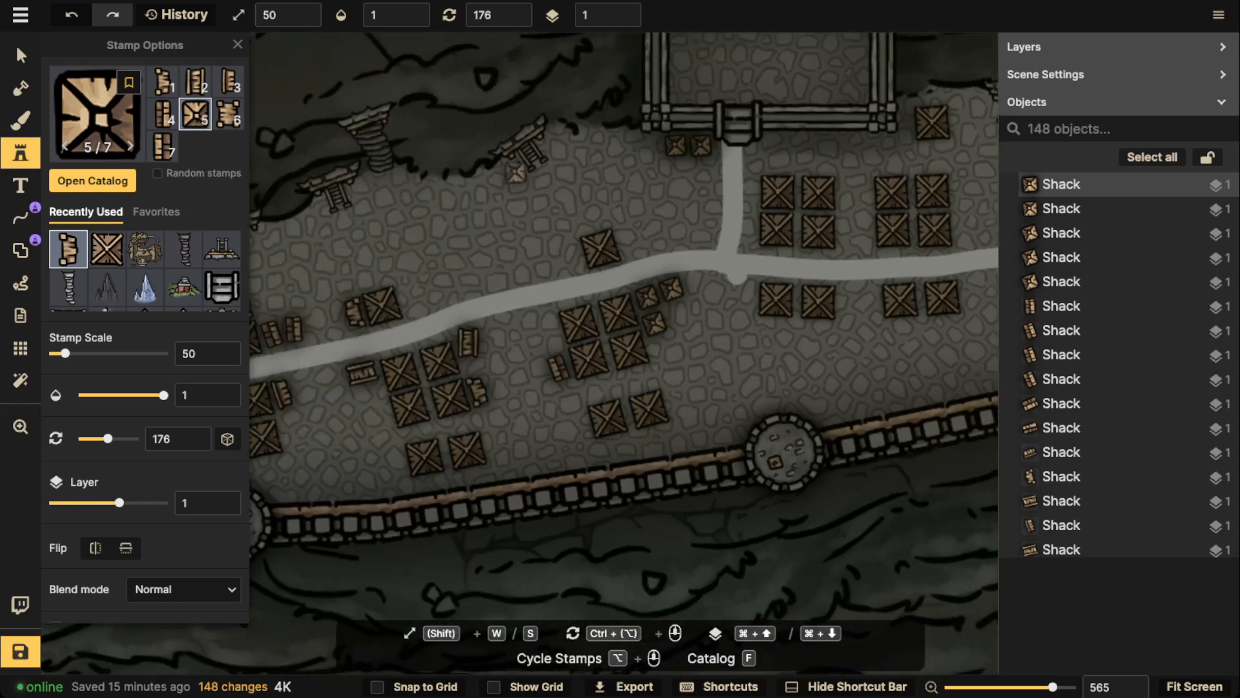
click(508, 174)
scroll(517, 174, right, 9)
scroll(517, 174, up, 2)
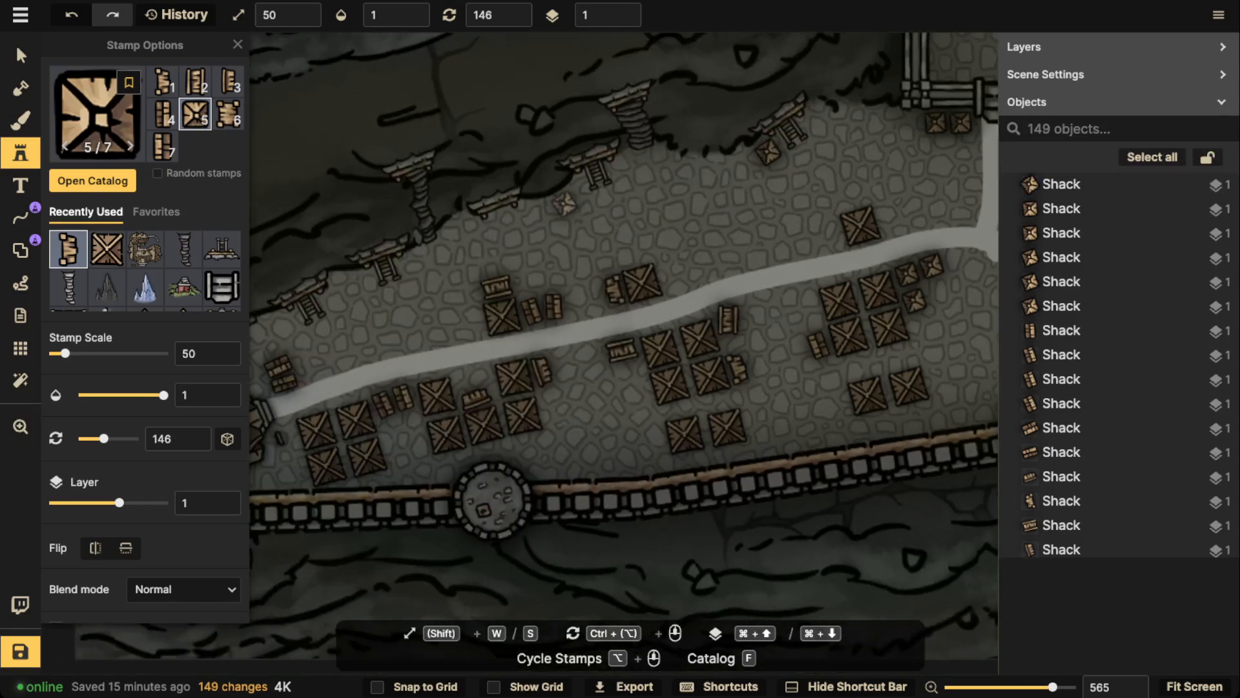
click(626, 169)
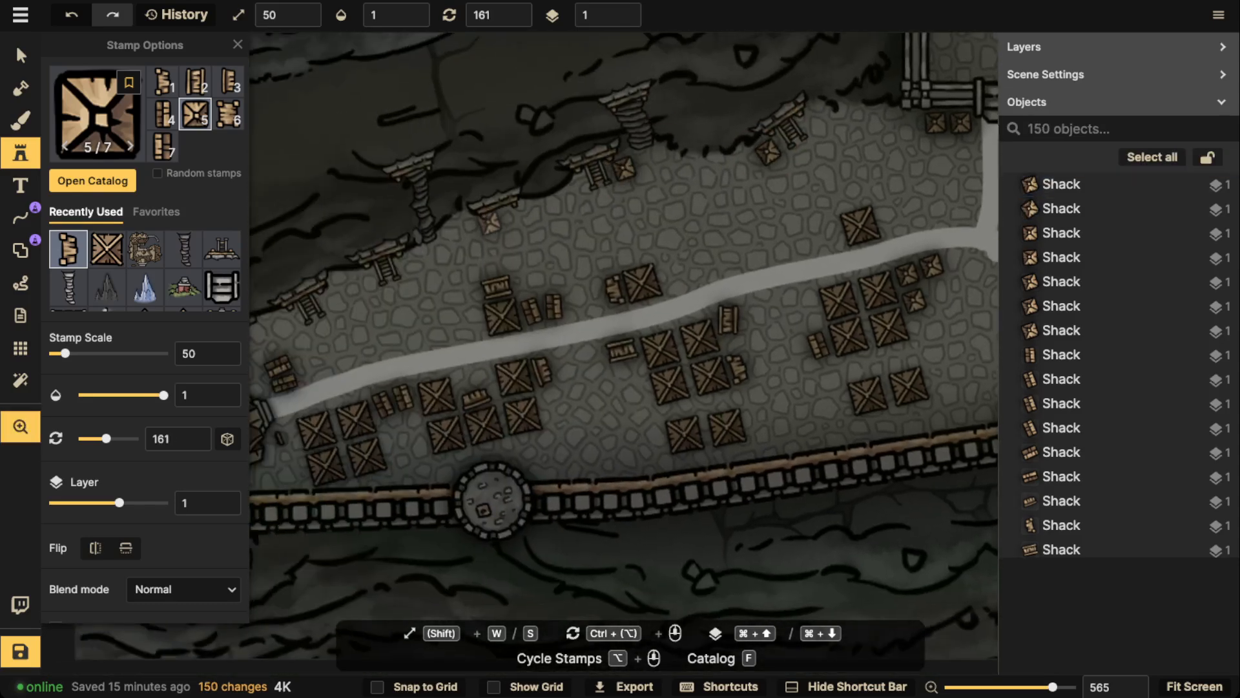
Place a shack beside each of the next two ladder platforms further west along the cliff, rotated to 161 and 146
scroll(516, 223, left, 6)
scroll(517, 223, down, 2)
click(602, 213)
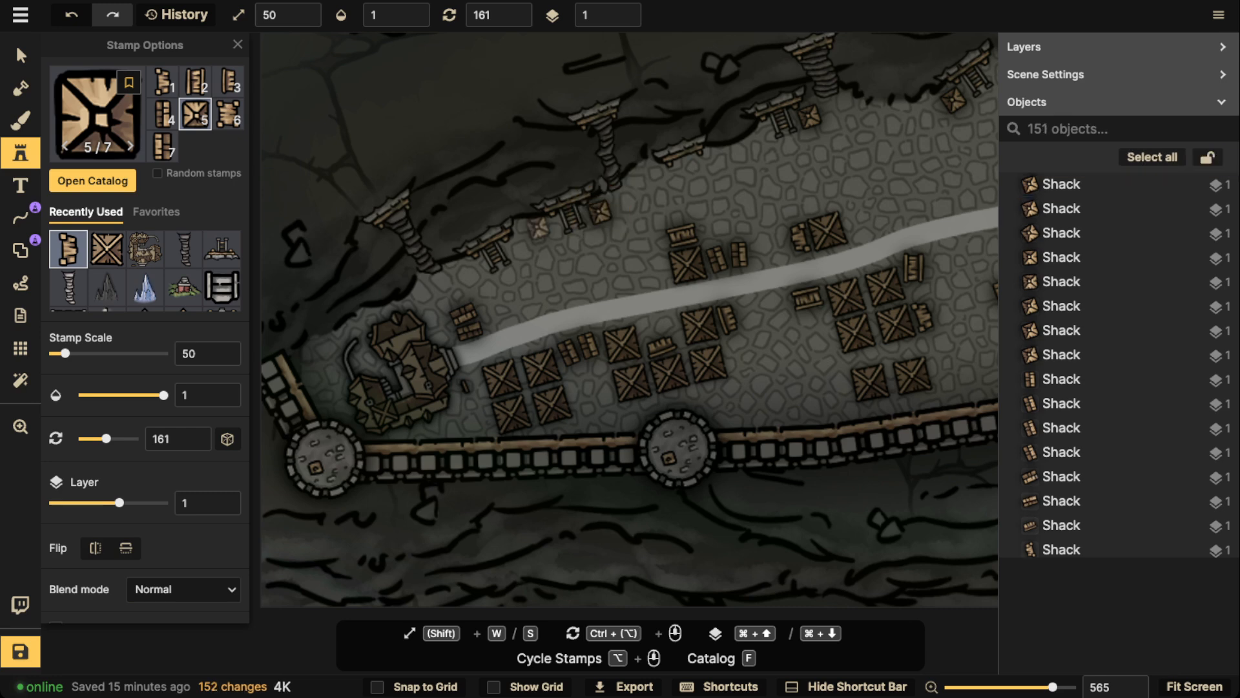
click(523, 248)
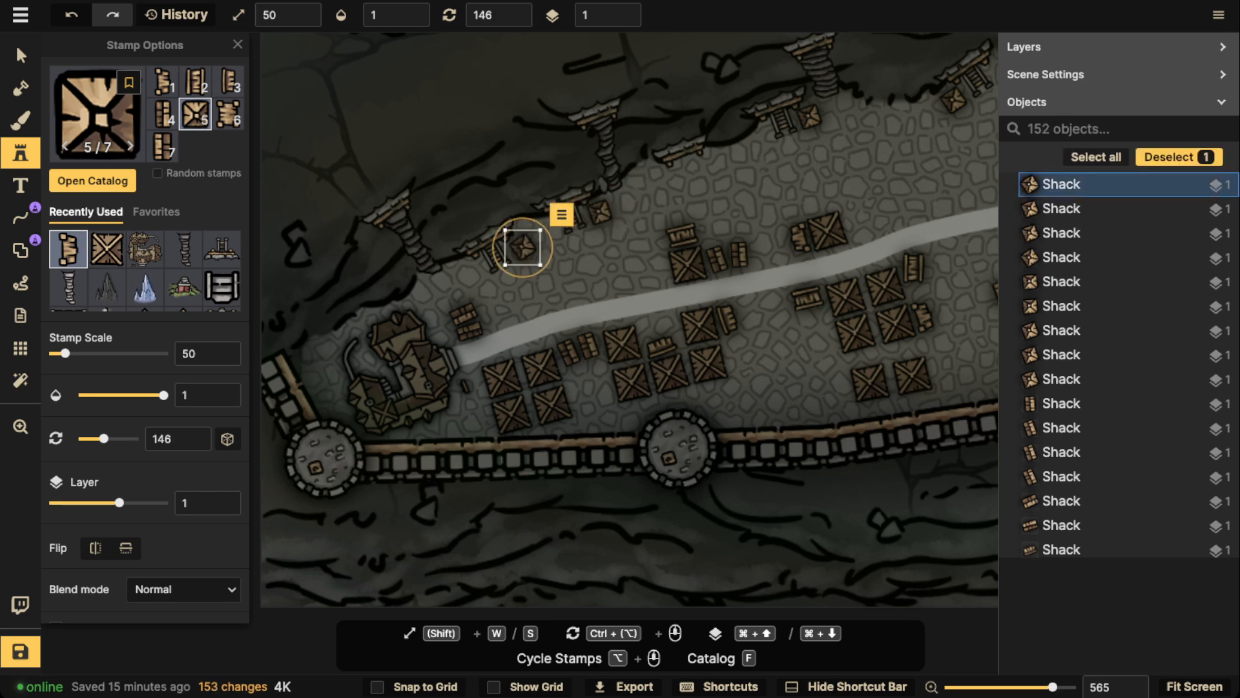
scroll(523, 248, down, 3)
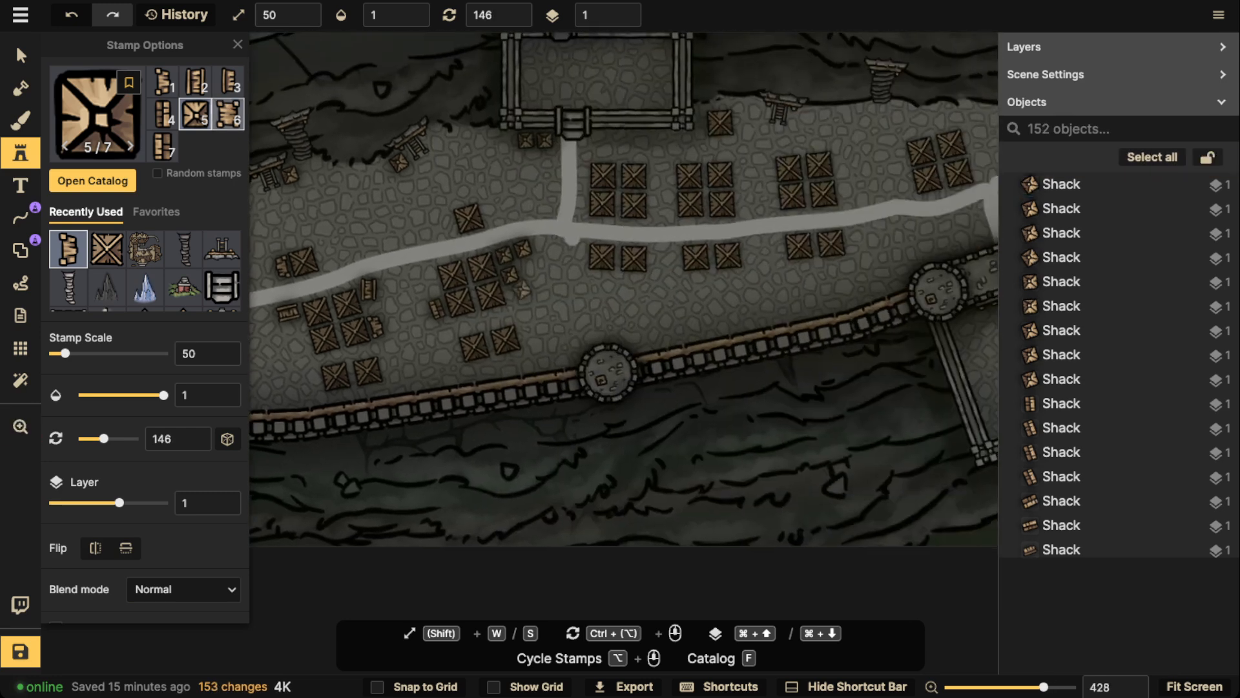
click(228, 115)
scroll(543, 238, up, 5)
drag(745, 270, 518, 274)
scroll(485, 392, down, 3)
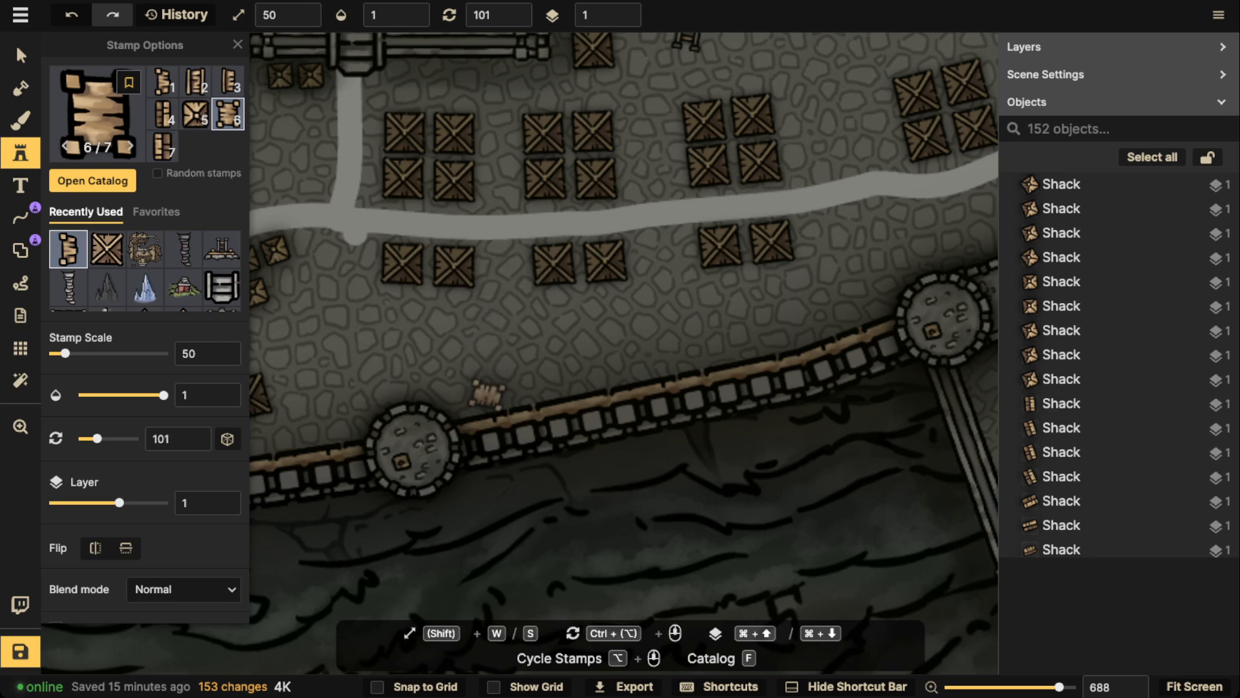
scroll(481, 392, up, 4)
scroll(522, 288, down, 4)
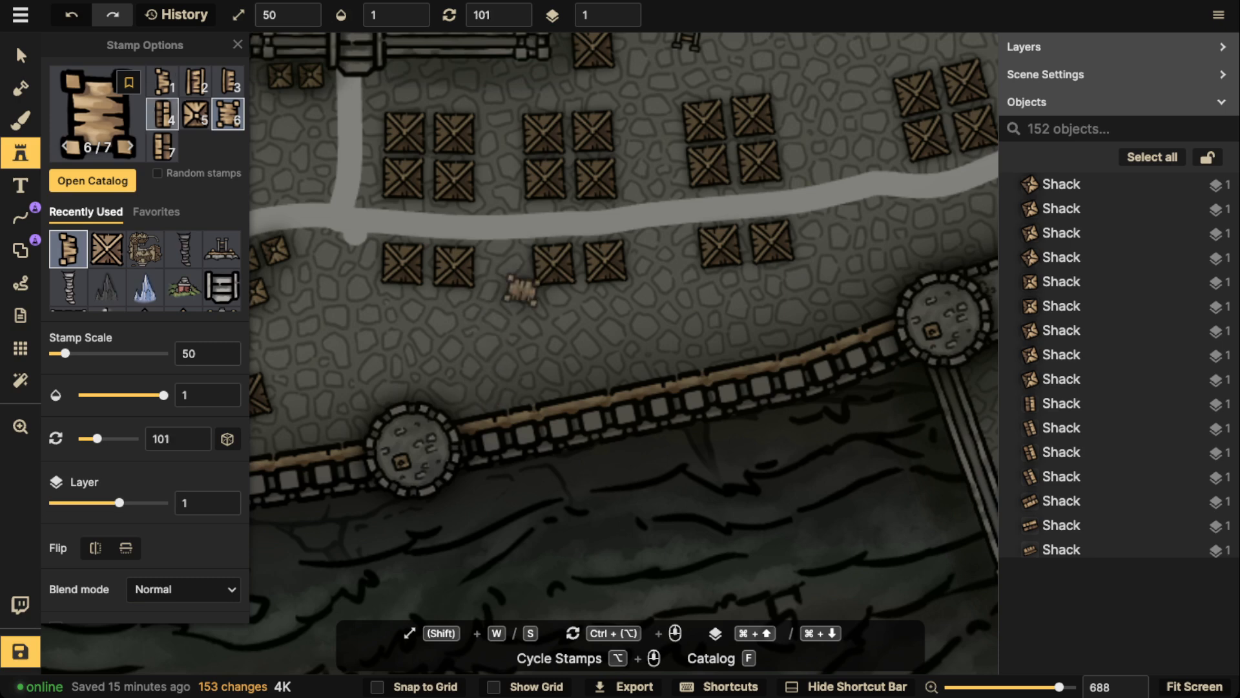
scroll(522, 289, down, 1)
scroll(524, 395, down, 1)
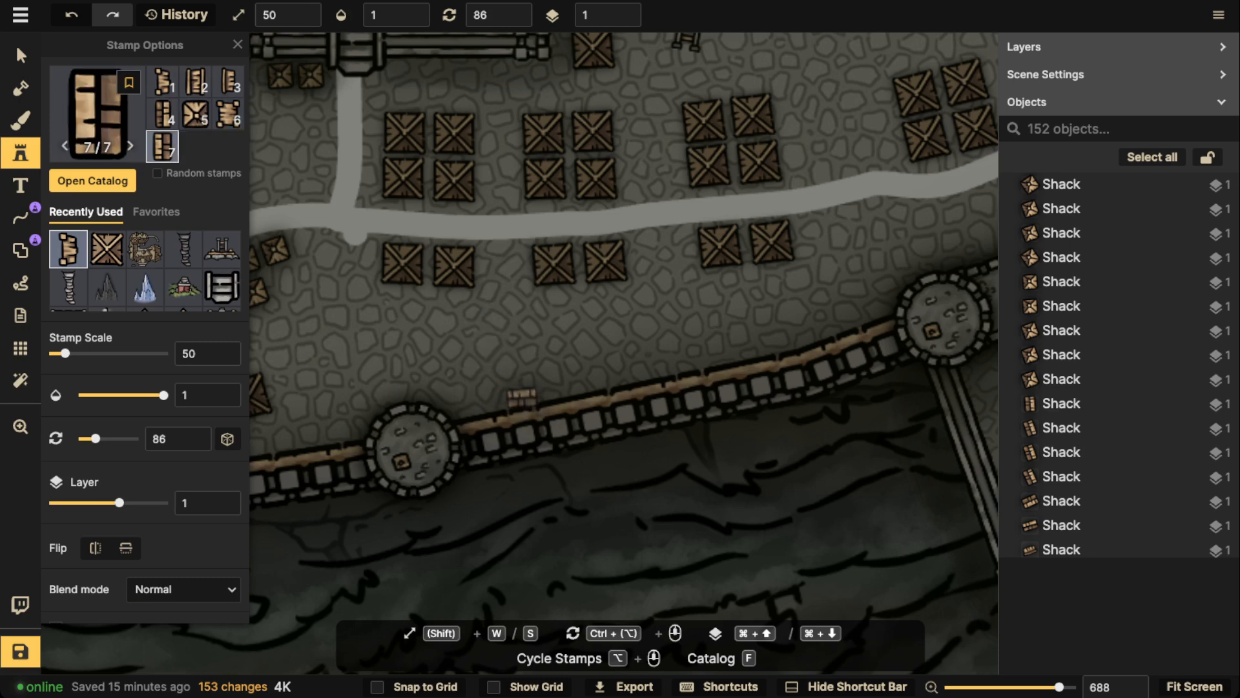
Switch to shack variant 4 and place three in a row along the city wall east of the round tower, rotated to 341 and then 346
click(162, 113)
scroll(514, 389, down, 6)
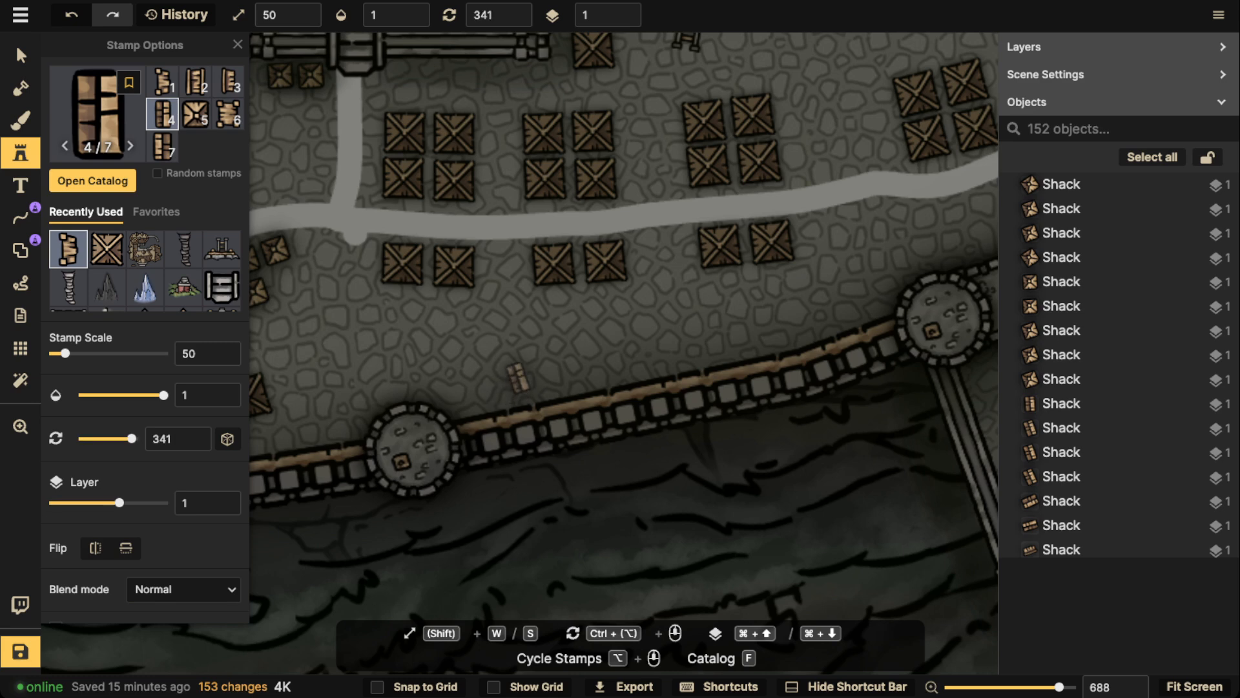
click(518, 388)
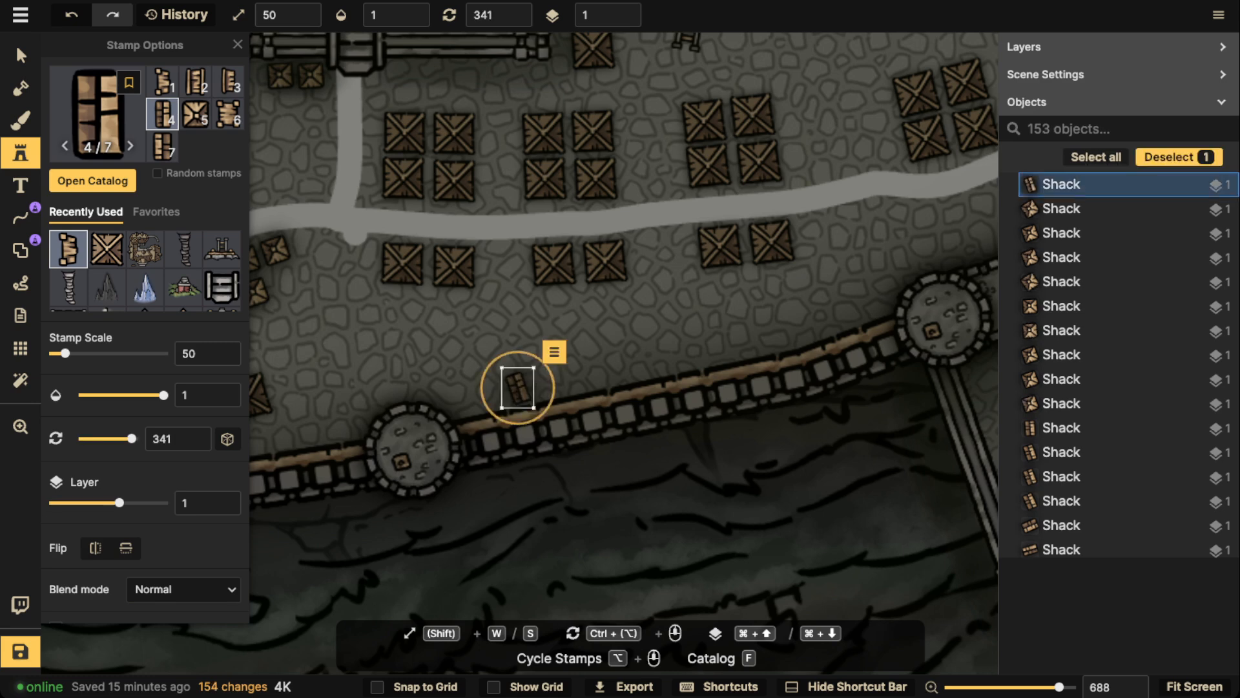
scroll(547, 386, up, 1)
click(548, 382)
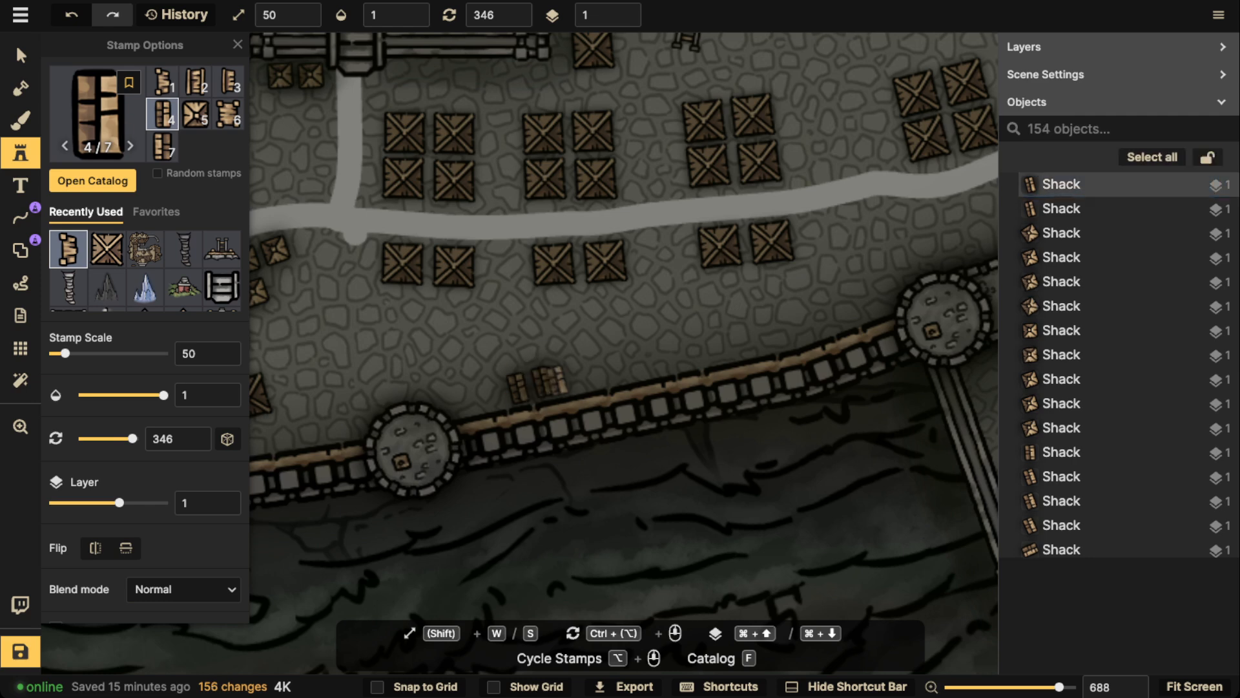
click(565, 376)
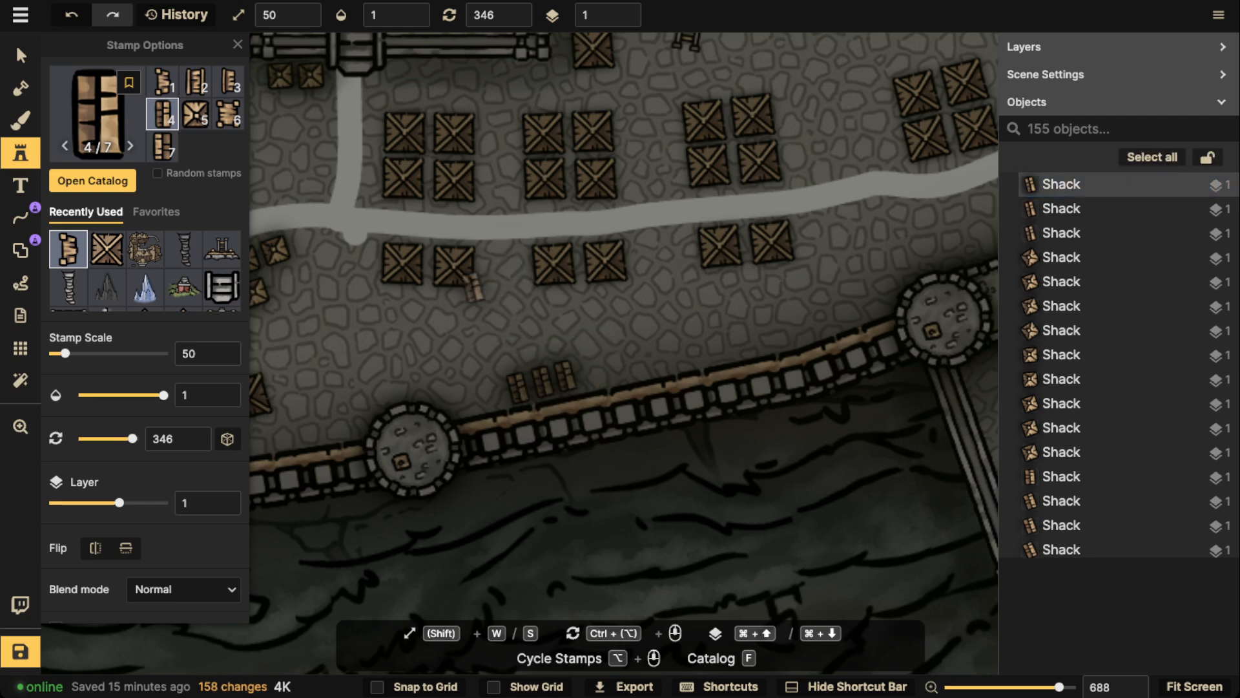
Place a shack at rotation 271 just south of the road, west of the junction with the fort gate's road
drag(388, 257, 676, 216)
scroll(603, 202, down, 15)
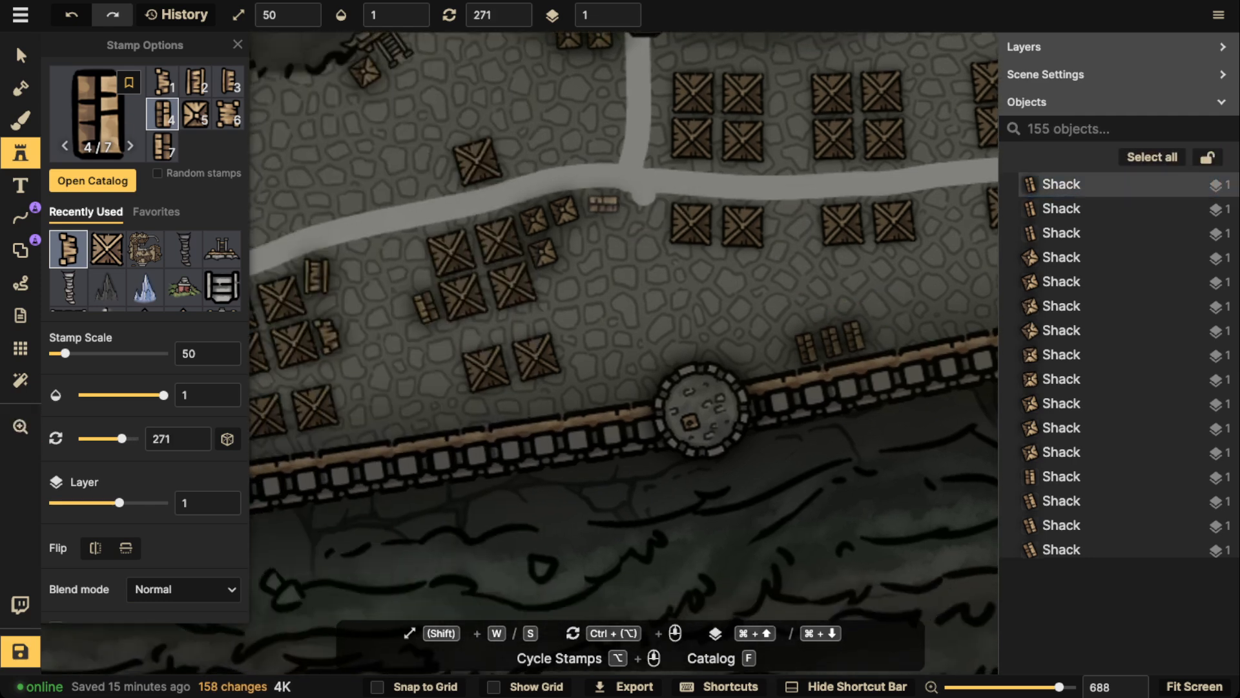
click(603, 201)
Place a shack at rotation 346 on the west side of the westernmost single wooden tower north of the road
scroll(603, 201, down, 5)
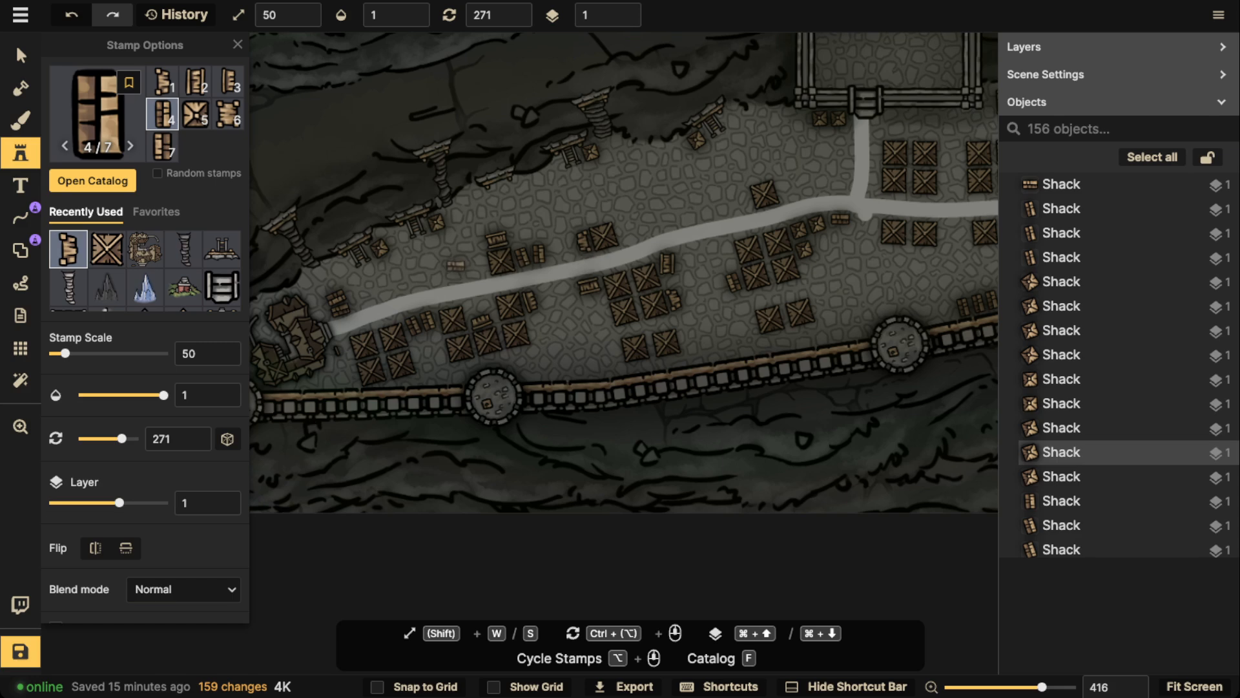
scroll(480, 267, up, 12)
click(480, 267)
key(space)
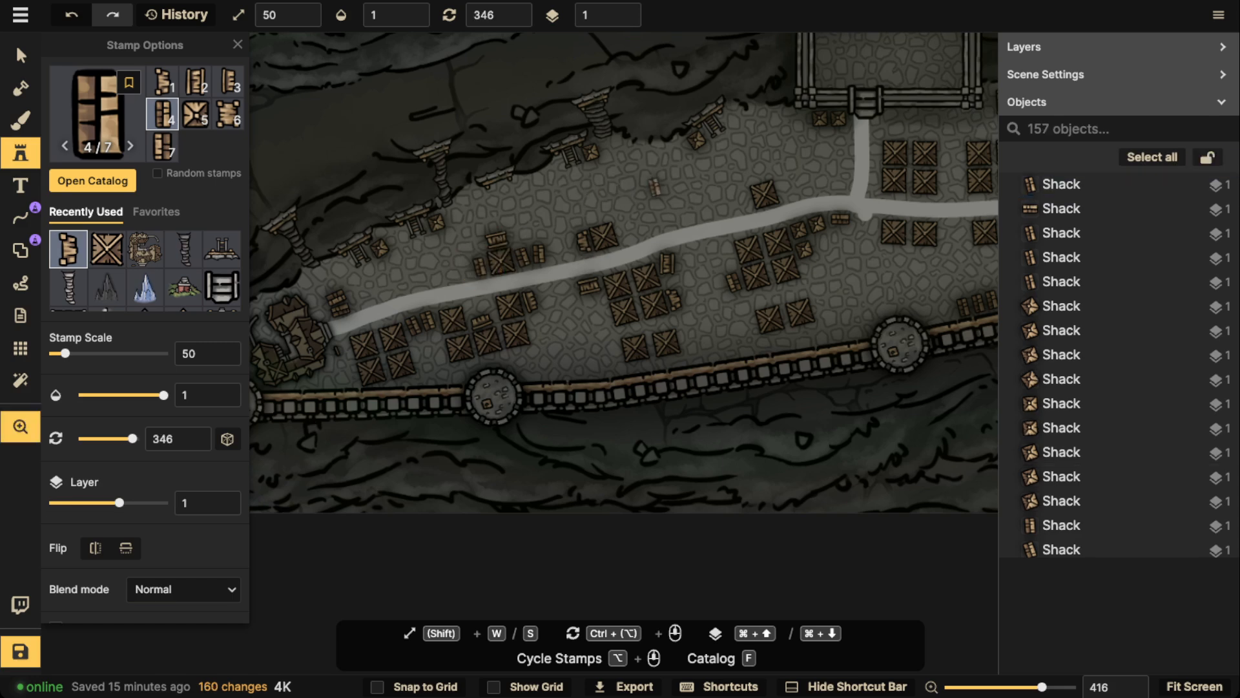
Place a shack at rotation 76 next to the shack by the ladder platform nearest the fort's west side
drag(747, 117, 631, 162)
scroll(557, 188, up, 12)
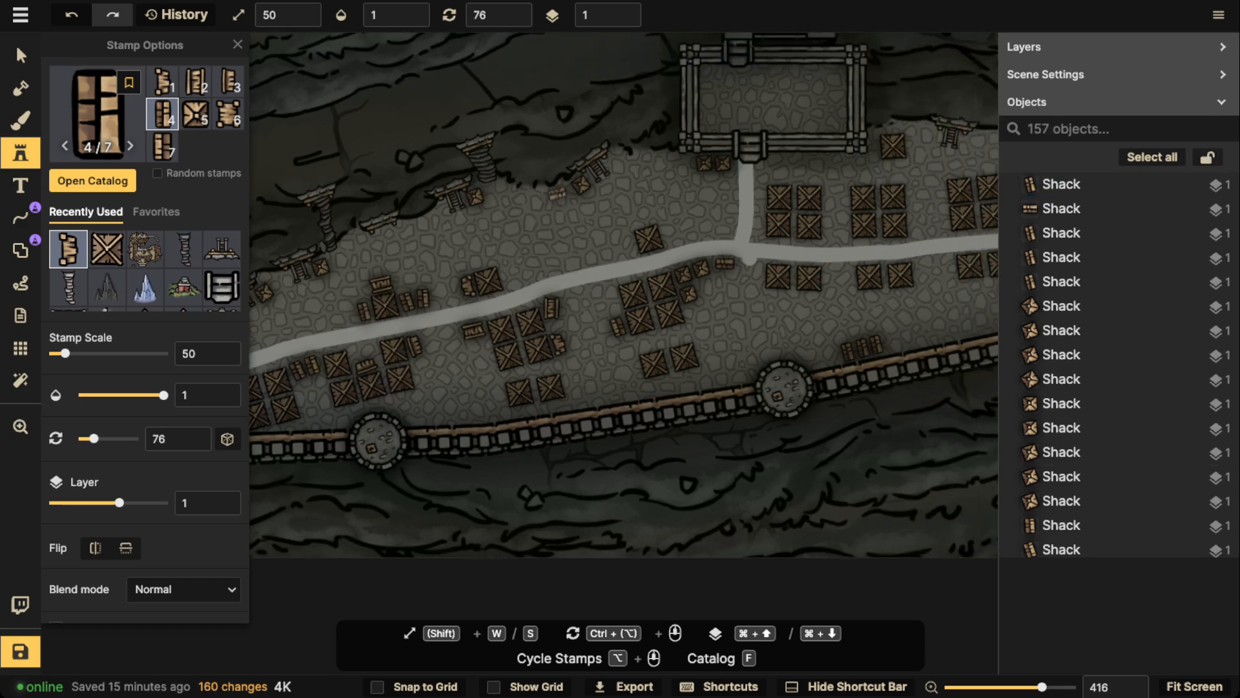
click(474, 331)
key(space)
Place a two-by-two block of variant 4 shacks south of the road above the gatehouse's eastern tower, alternating rotations 256 and 271
drag(831, 189, 615, 204)
key(space)
scroll(748, 197, up, 6)
key(space)
drag(831, 169, 611, 201)
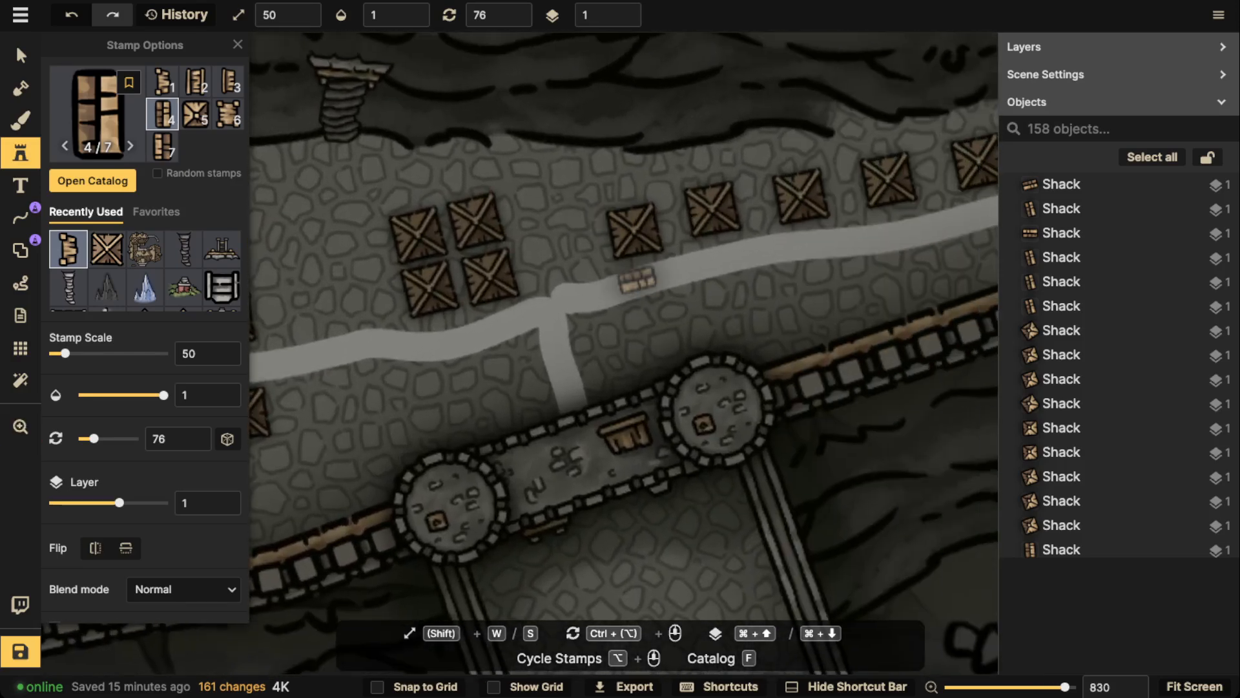
scroll(608, 328, down, 20)
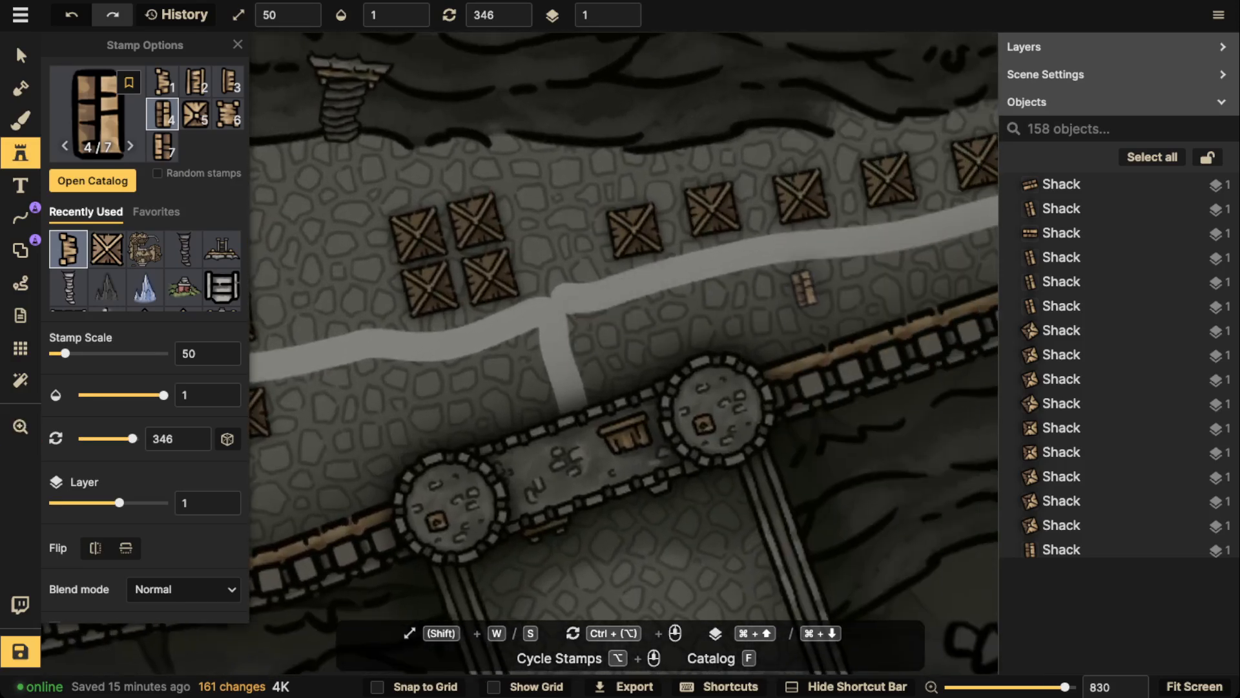
scroll(762, 281, up, 6)
click(747, 279)
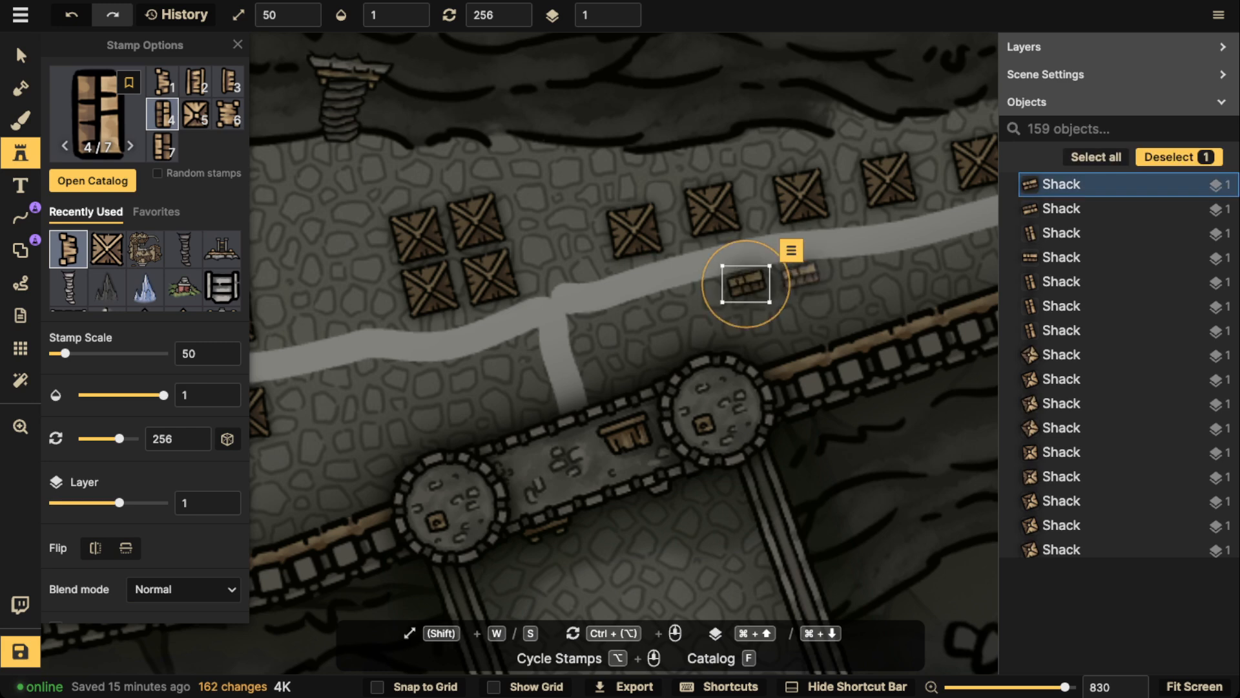
scroll(801, 273, down, 1)
click(801, 274)
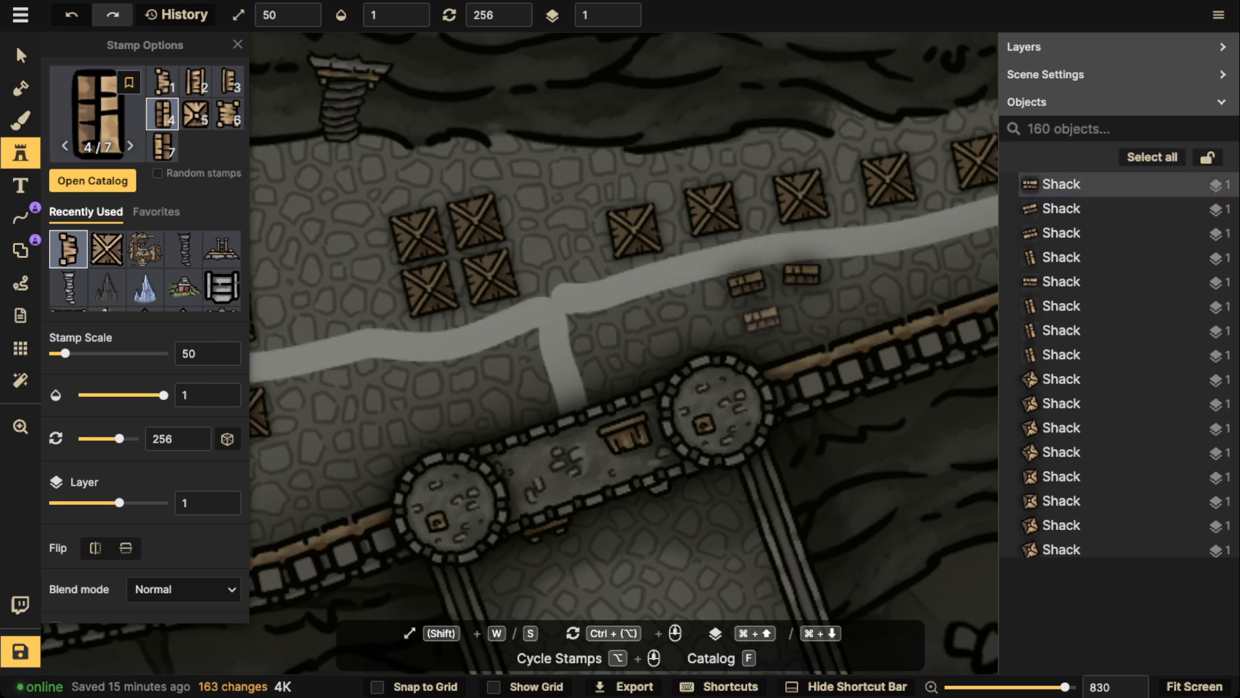
click(752, 311)
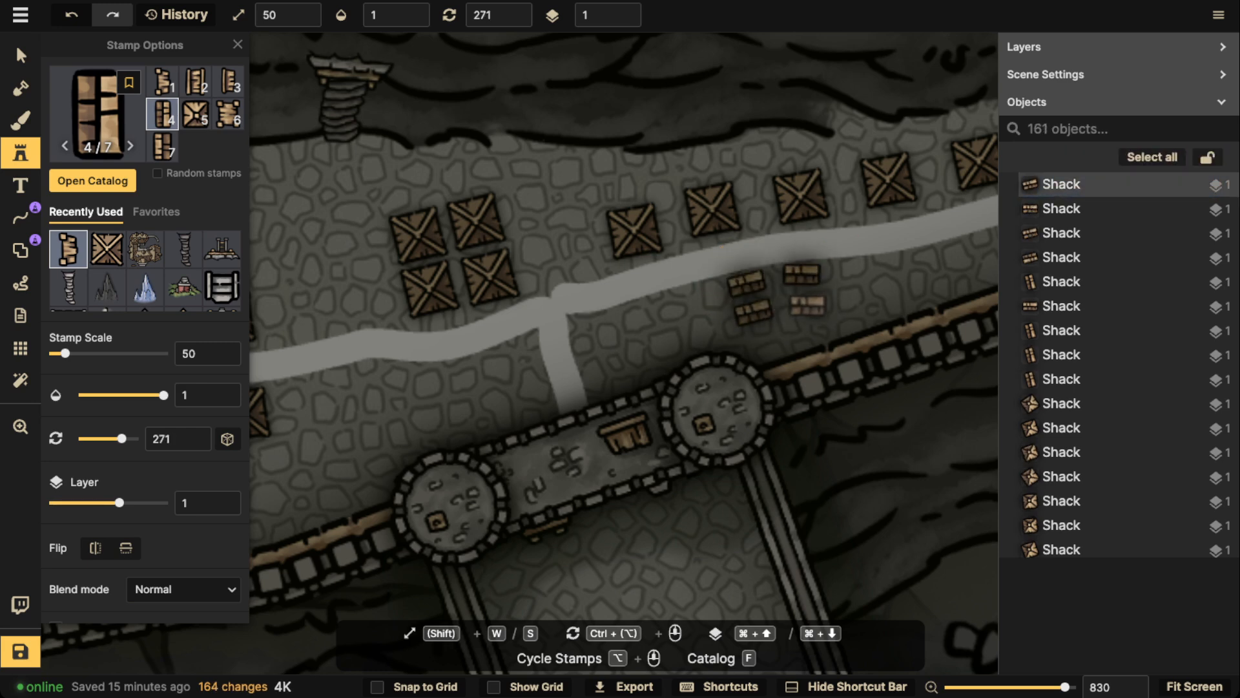
click(808, 304)
Place two variant 4 shacks at rotation 256, one above the other, a short gap east of the four-shack block
scroll(868, 266, up, 1)
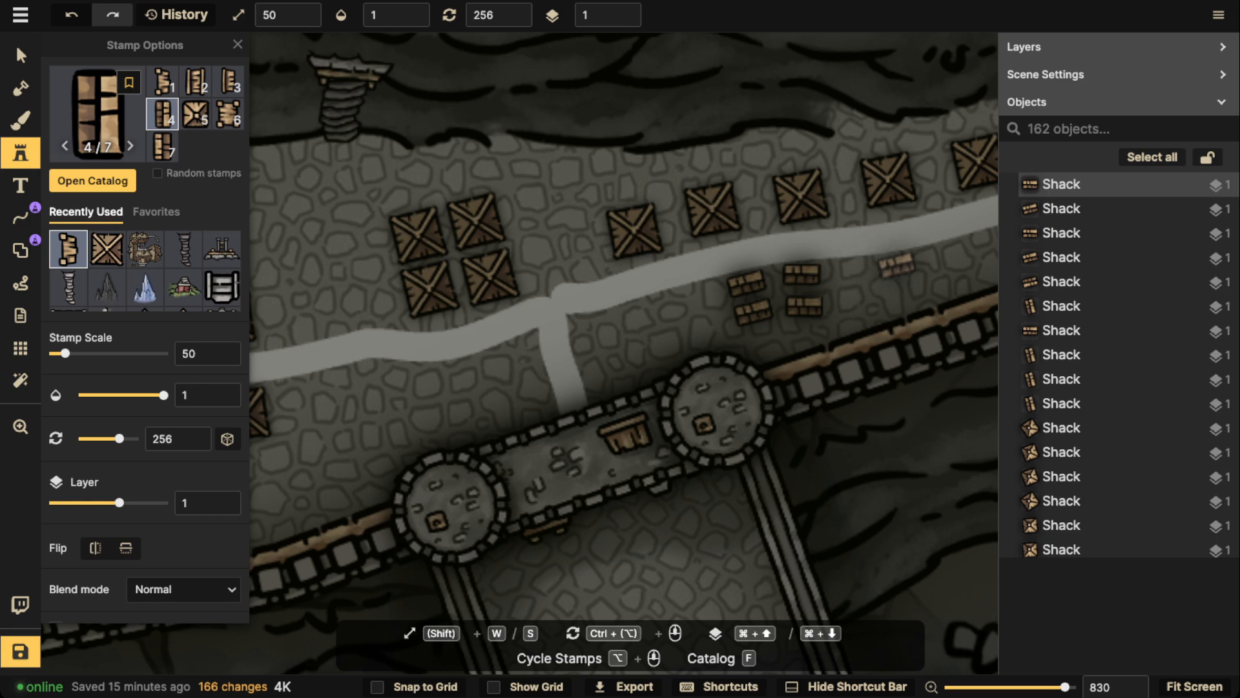
click(914, 261)
click(920, 285)
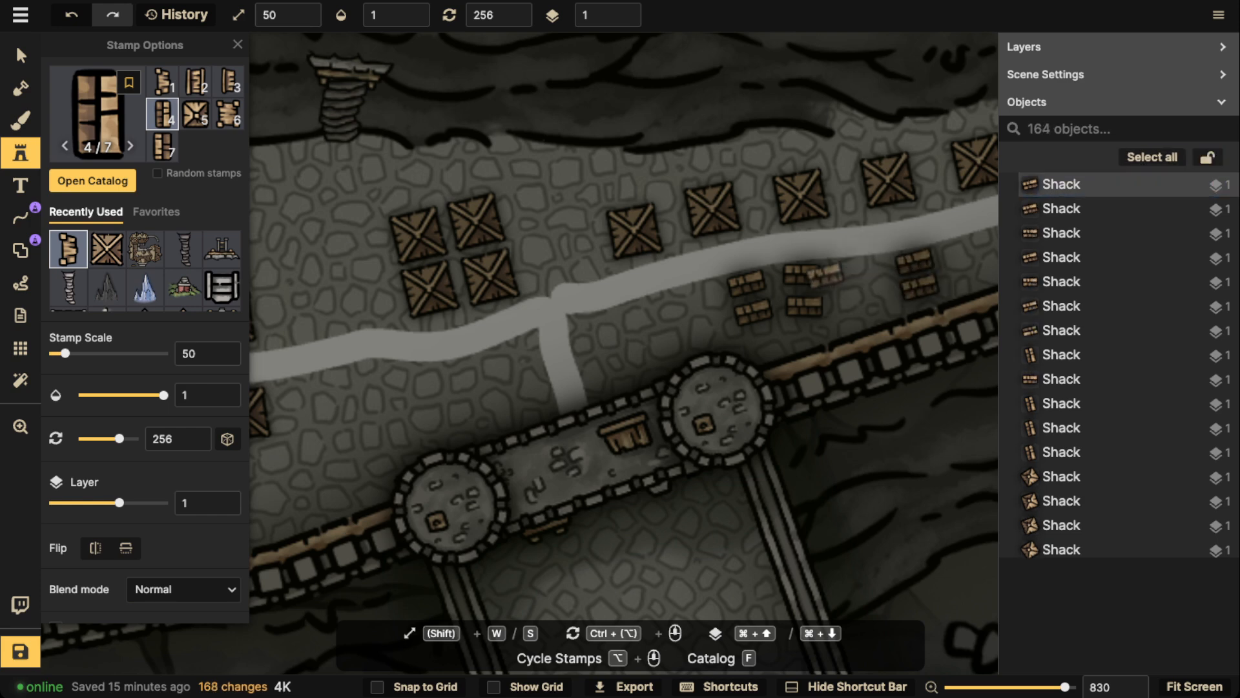
Fill the gap between the shack groups with two variant 5 shacks at 271 and 256, and add one east of the four towers by the gatehouse junction
alt+scroll(522, 289, down, 1)
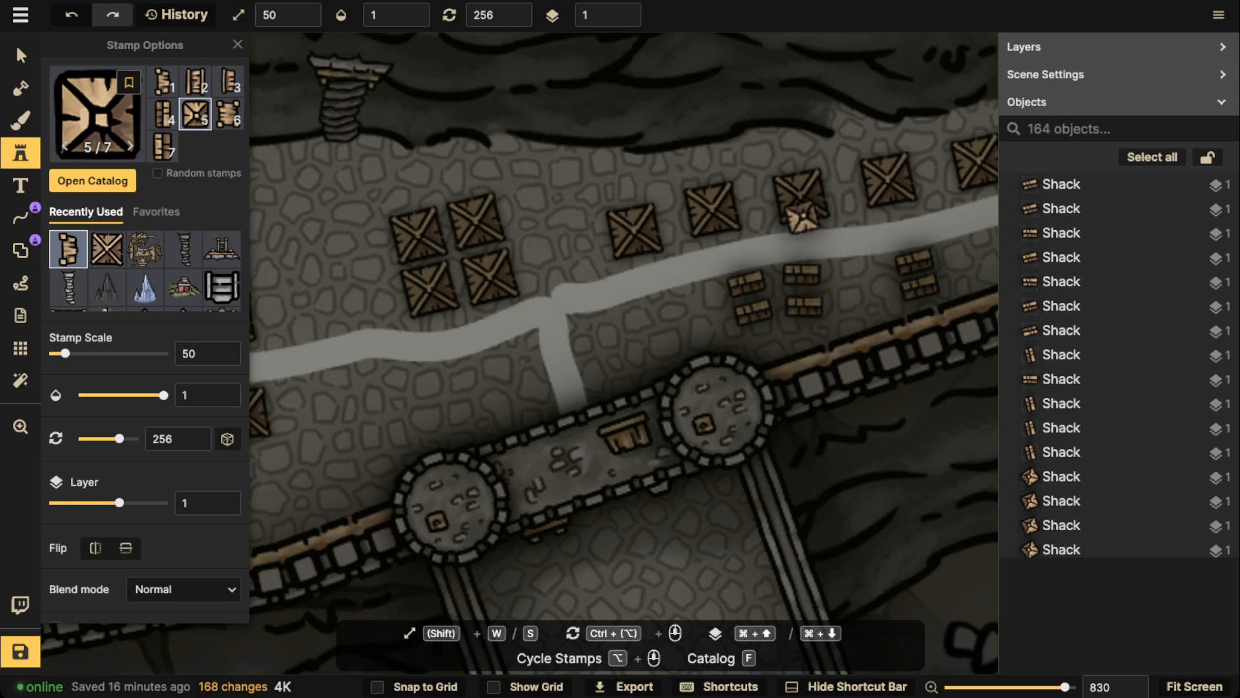
ctrl+scroll(856, 276, up, 1)
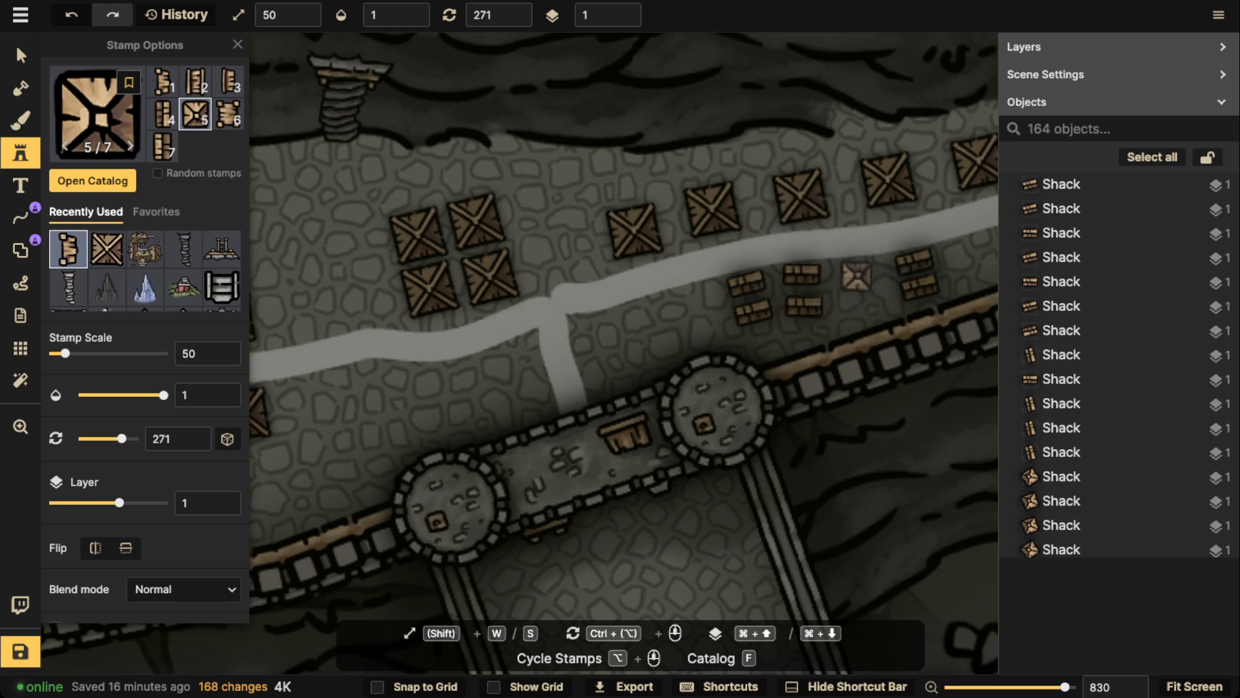
click(859, 277)
ctrl+scroll(862, 311, down, 1)
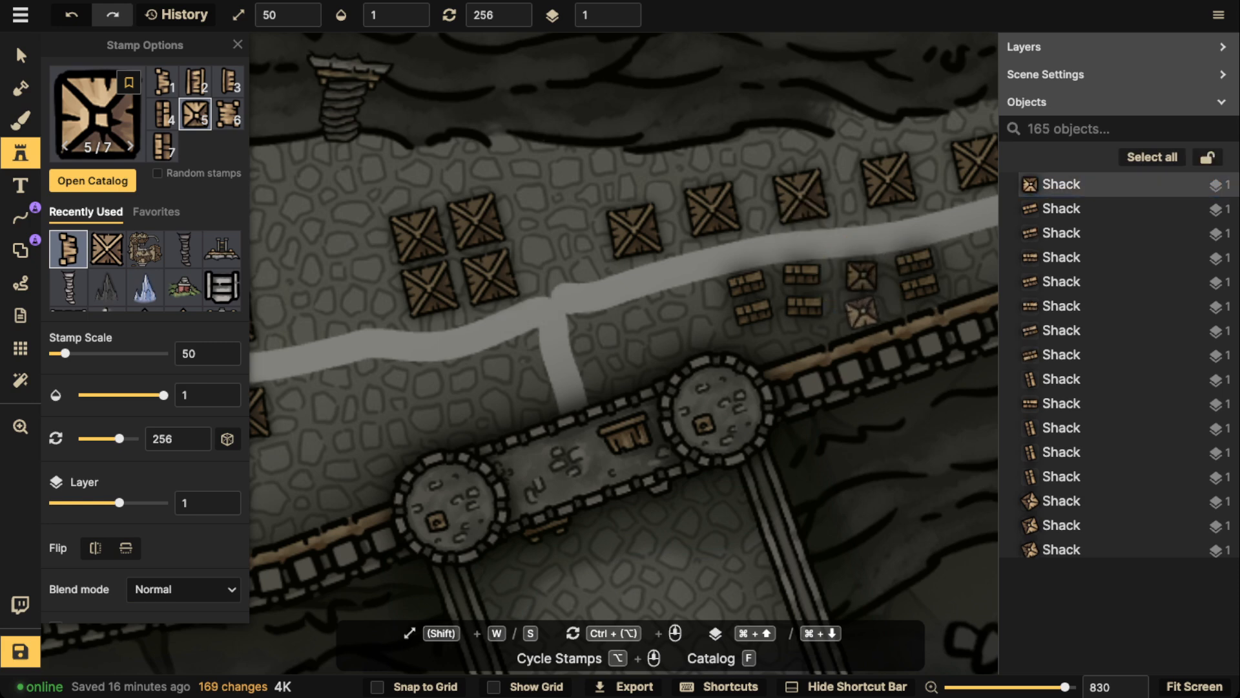
click(862, 313)
scroll(630, 229, down, 2)
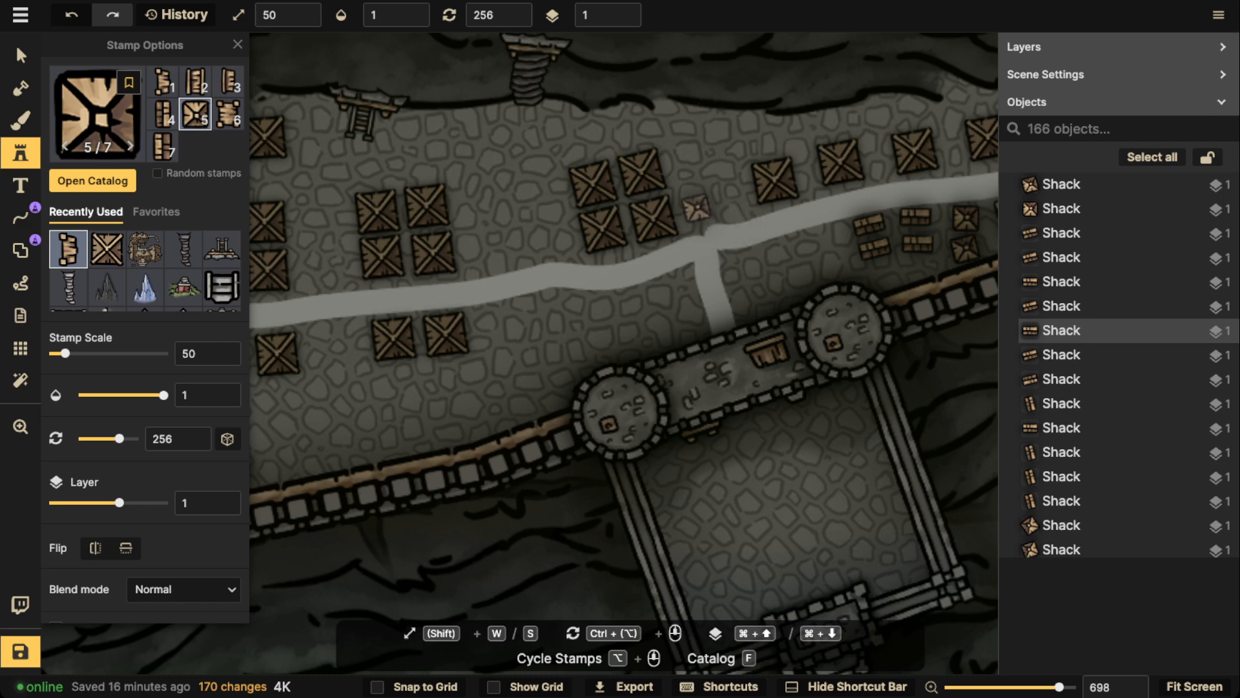
click(692, 211)
Place a variant 5 shack at rotation 256 beside the large shack north of the western road, and another west of the two by the fort gate
scroll(581, 193, down, 2)
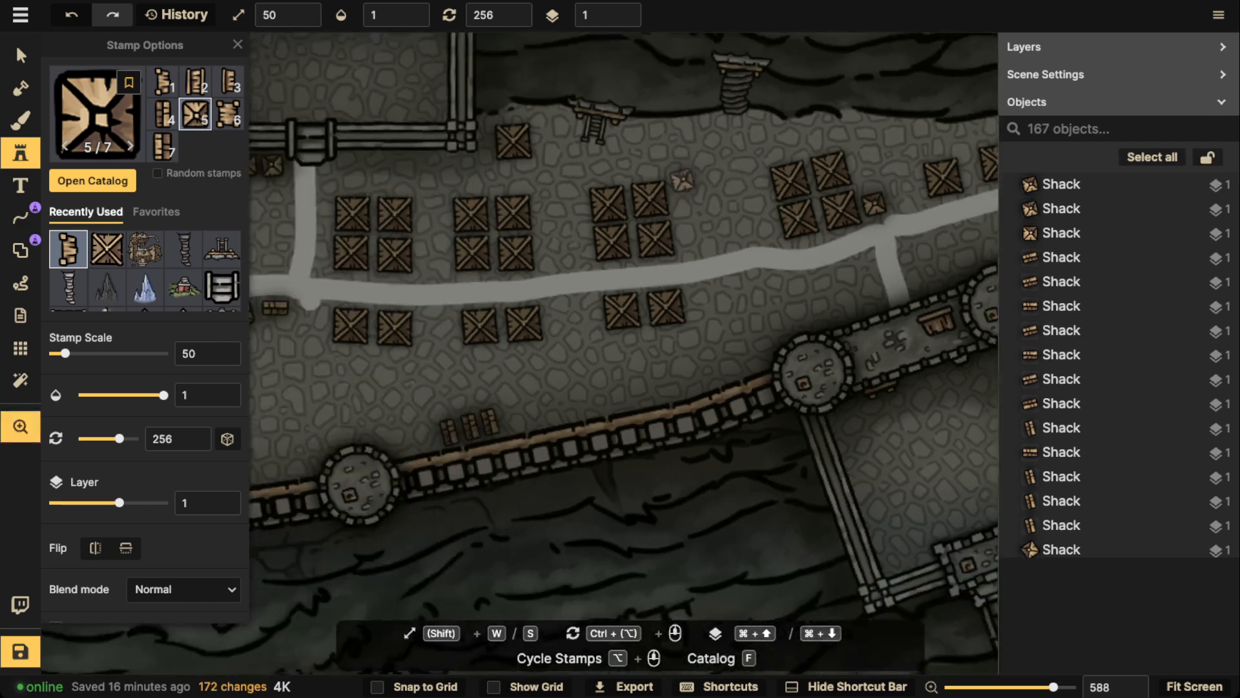
key(space)
drag(468, 176, 857, 122)
scroll(480, 246, down, 1)
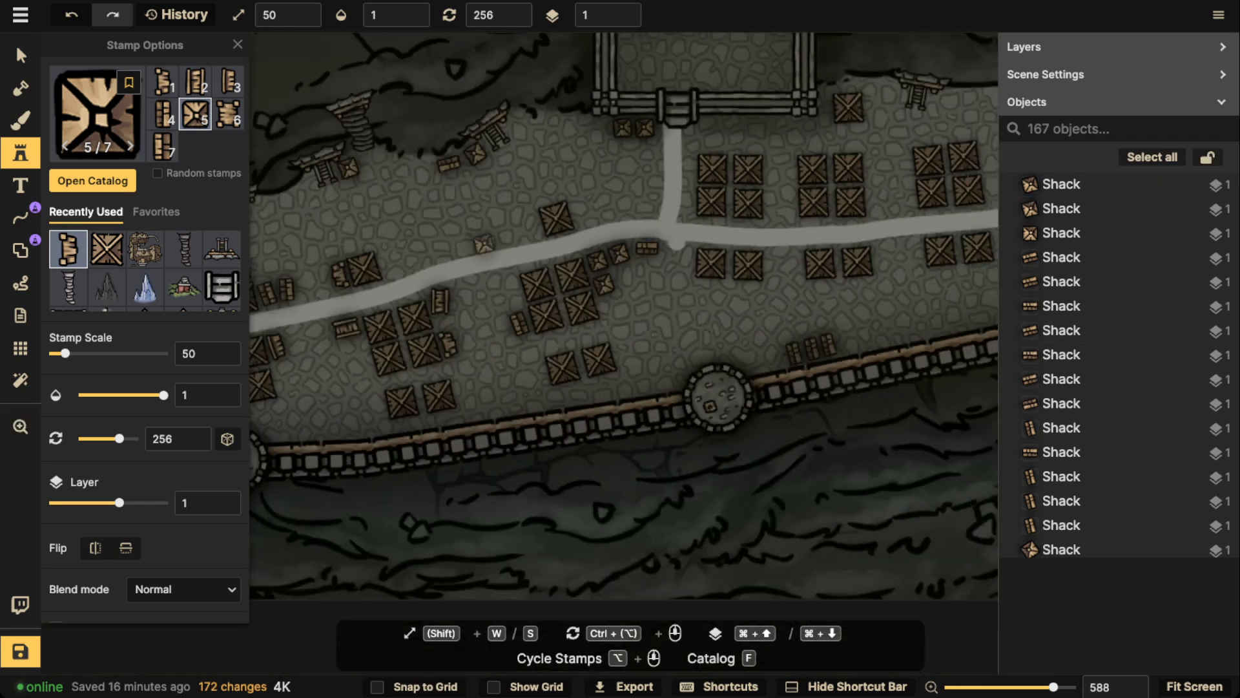
key(space)
drag(480, 246, 652, 230)
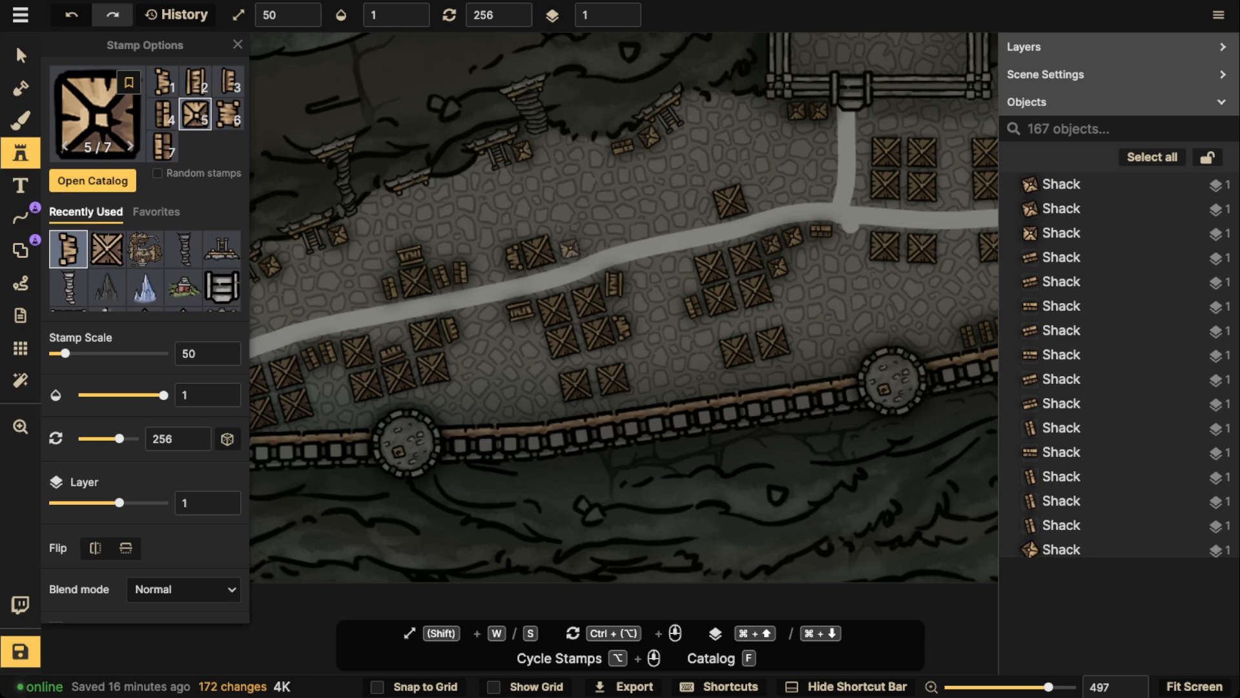
click(568, 248)
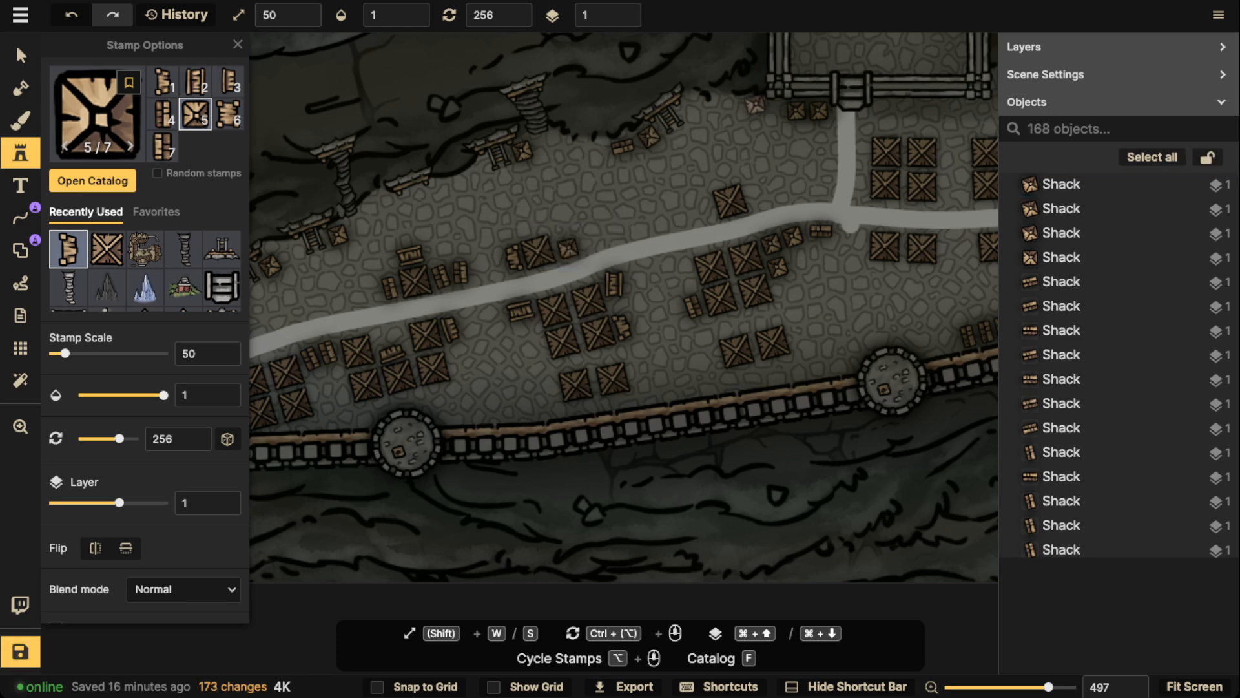
click(748, 110)
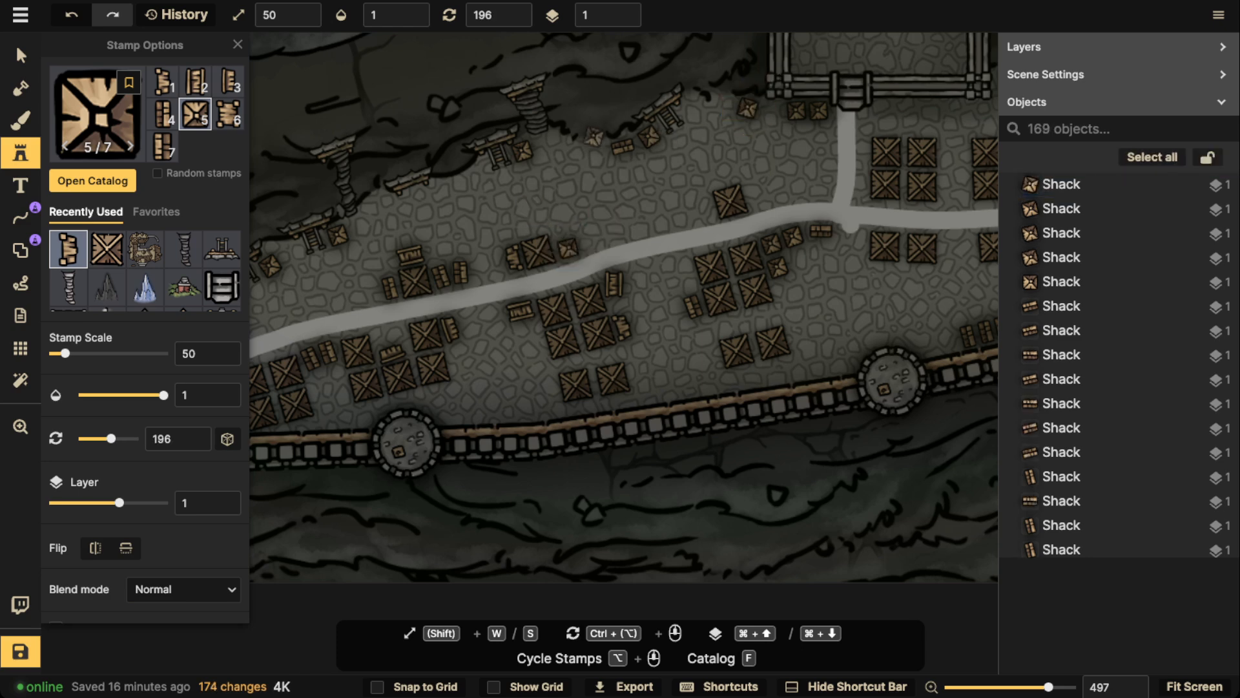
Place two variant 5 shacks side by side against the lower wall, just east of the second tower, at rotation 181
scroll(584, 153, down, 2)
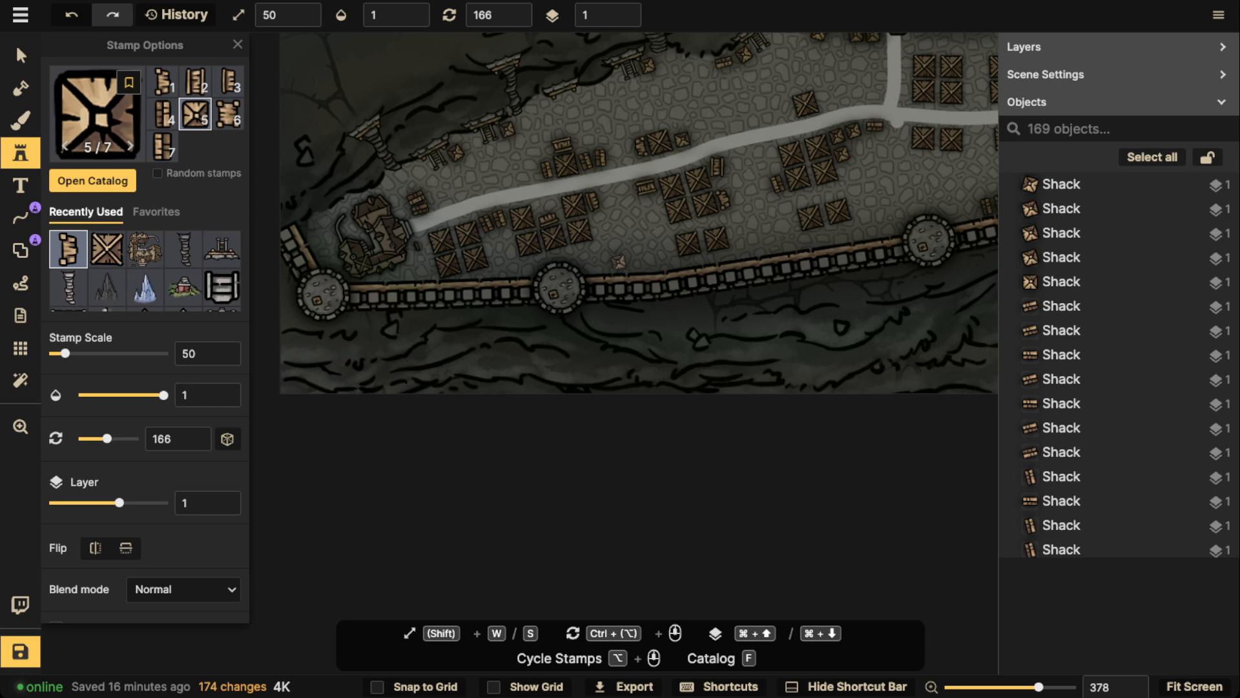
click(612, 264)
click(629, 265)
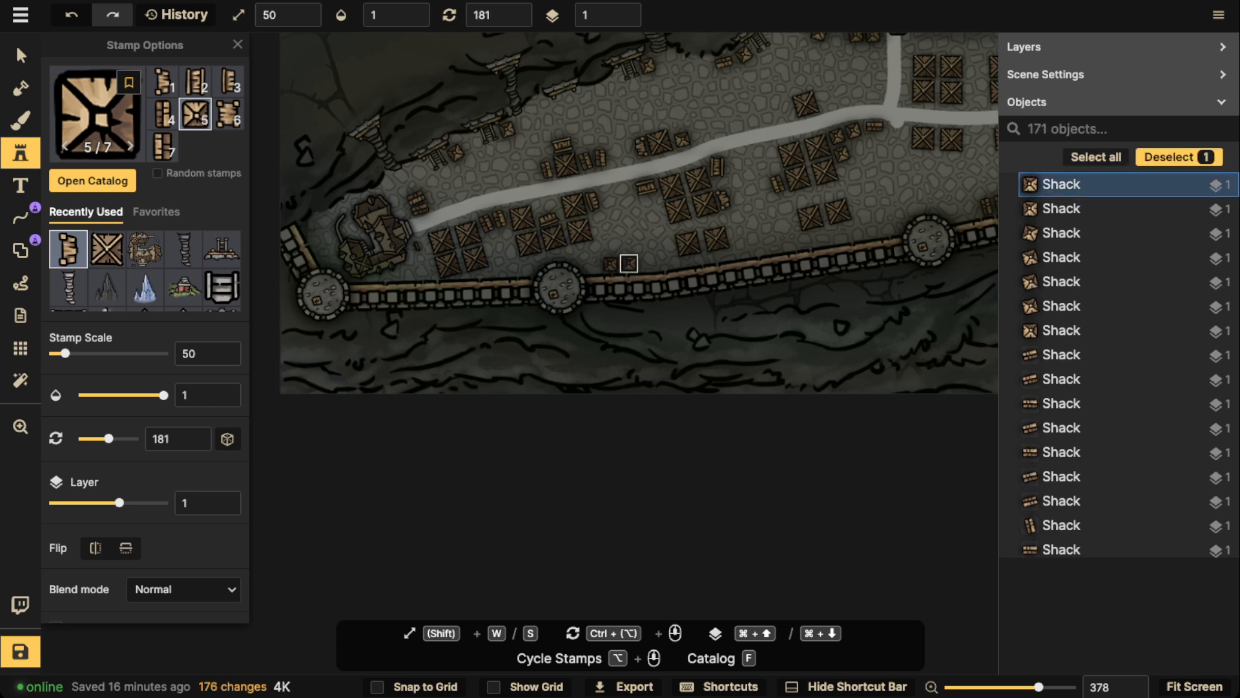
Line up three variant 5 shacks along the wall below the central shack pairs, alternating rotations 181 and 166
scroll(643, 194, right, 4)
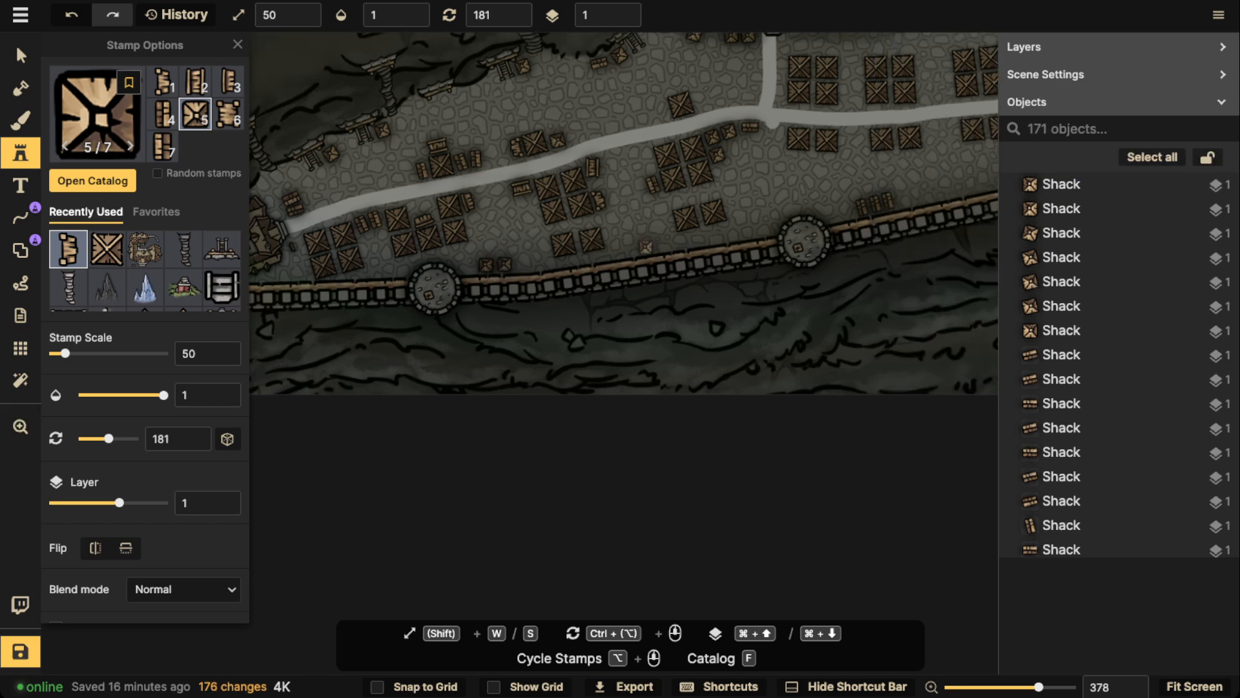
click(636, 246)
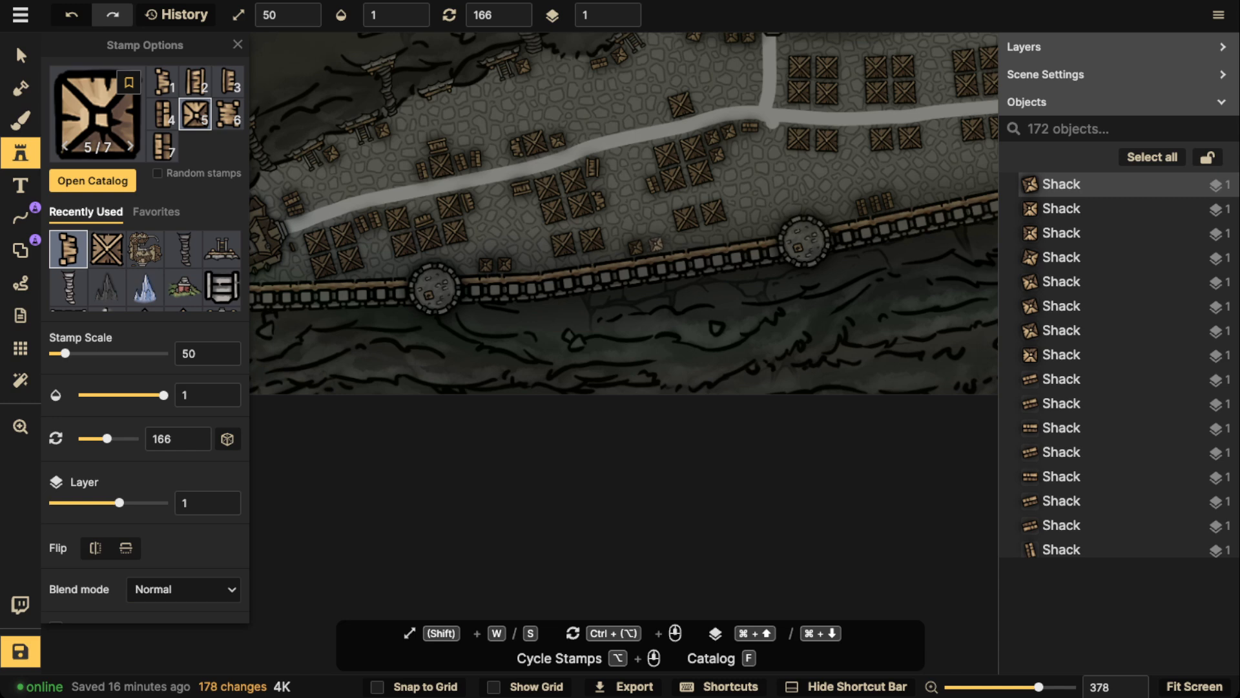
click(656, 246)
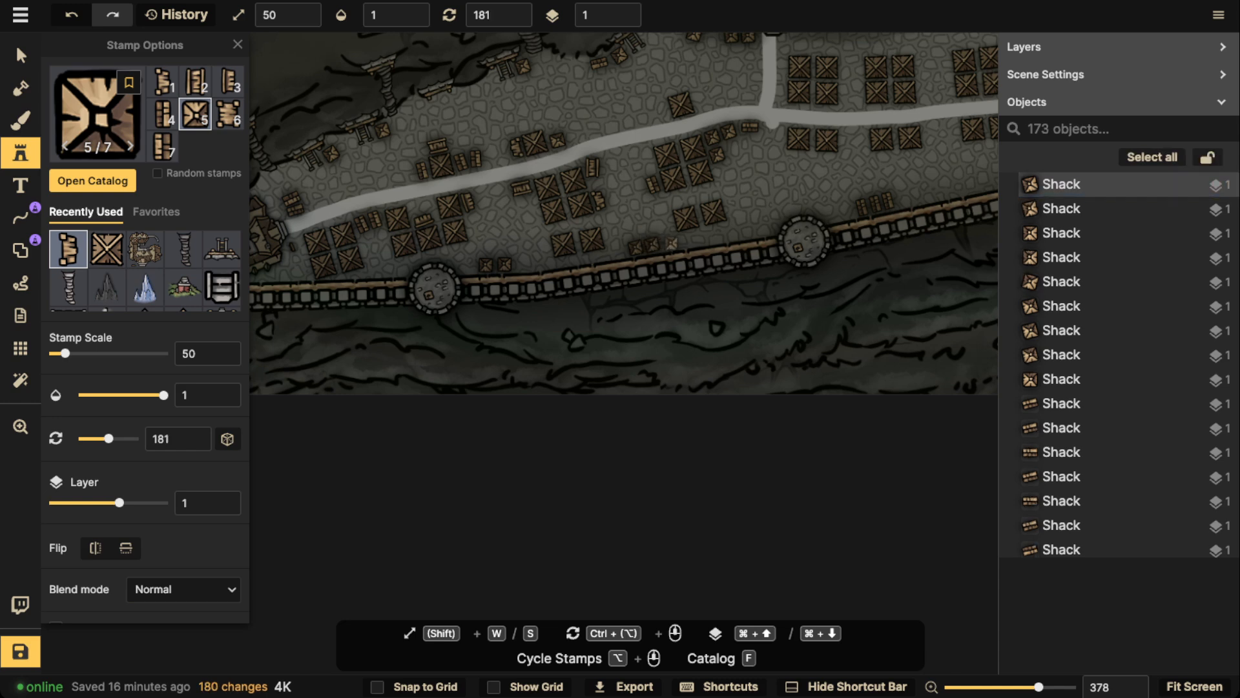
click(672, 241)
Line up three variant 5 shacks along the wall just west of the gatehouse's western tower, using rotations 166 and 151
scroll(672, 241, right, 5)
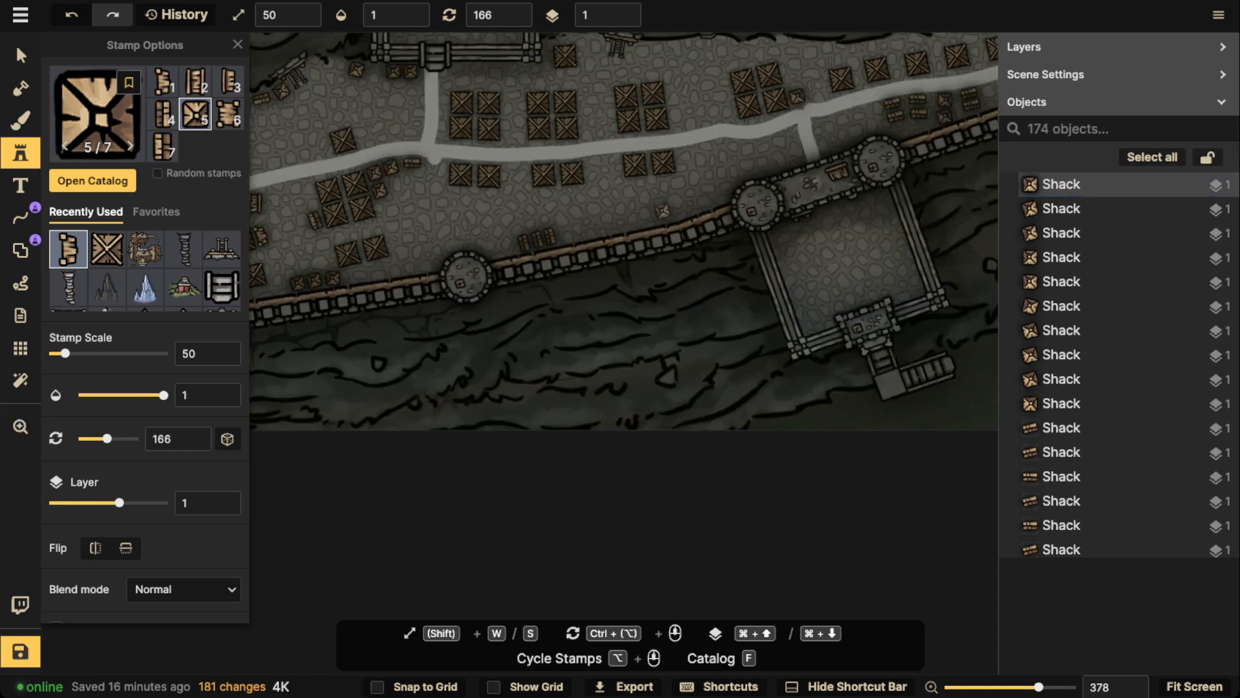
click(677, 214)
click(677, 207)
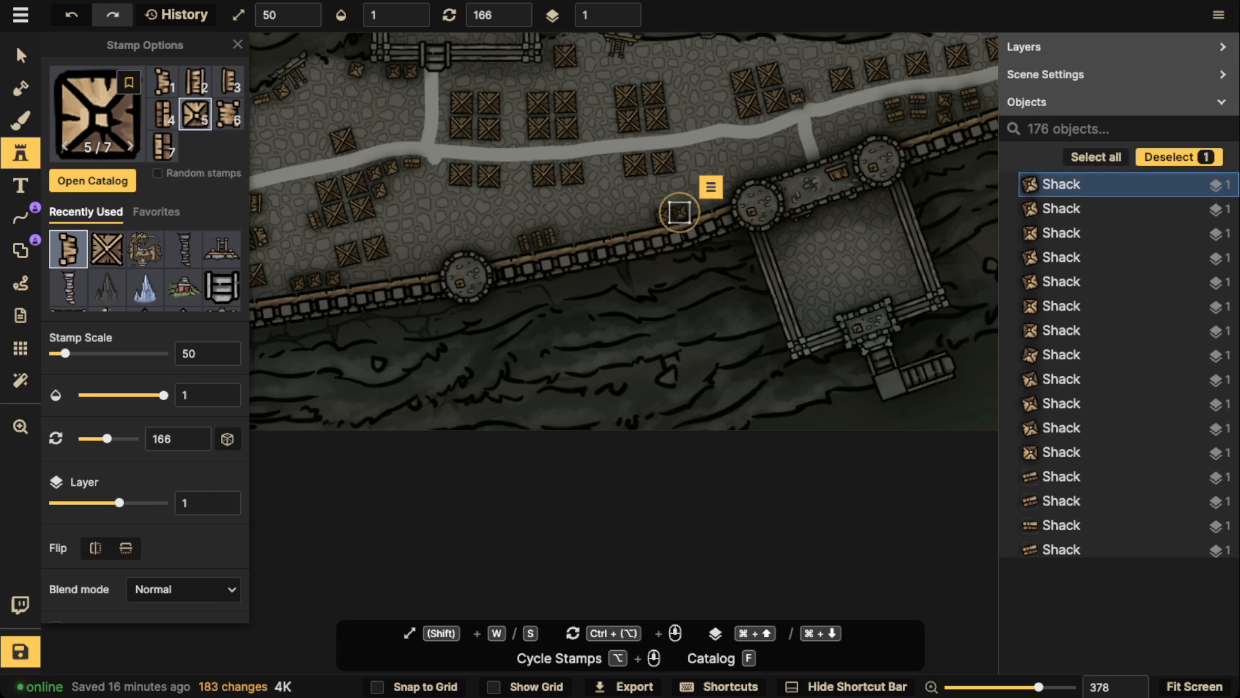
click(697, 206)
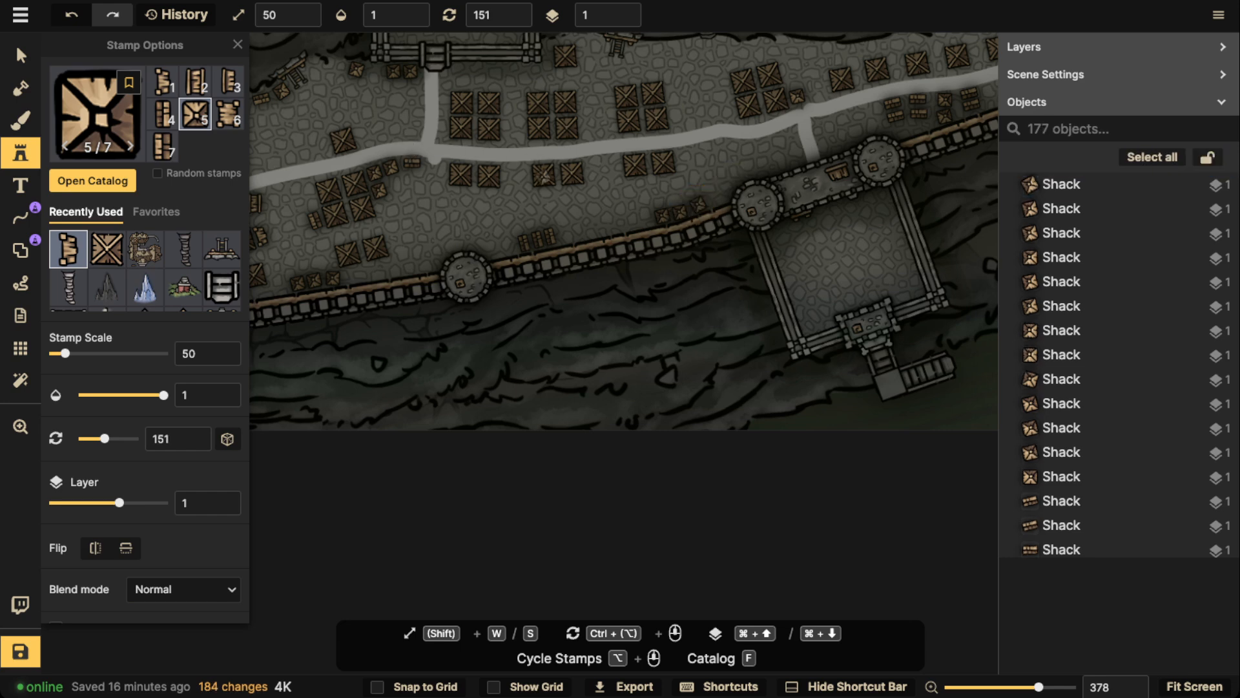
Place two shacks at rotation 151 between the road's eastern end and the wall, and one at 166 north of the road
scroll(547, 169, down, 1)
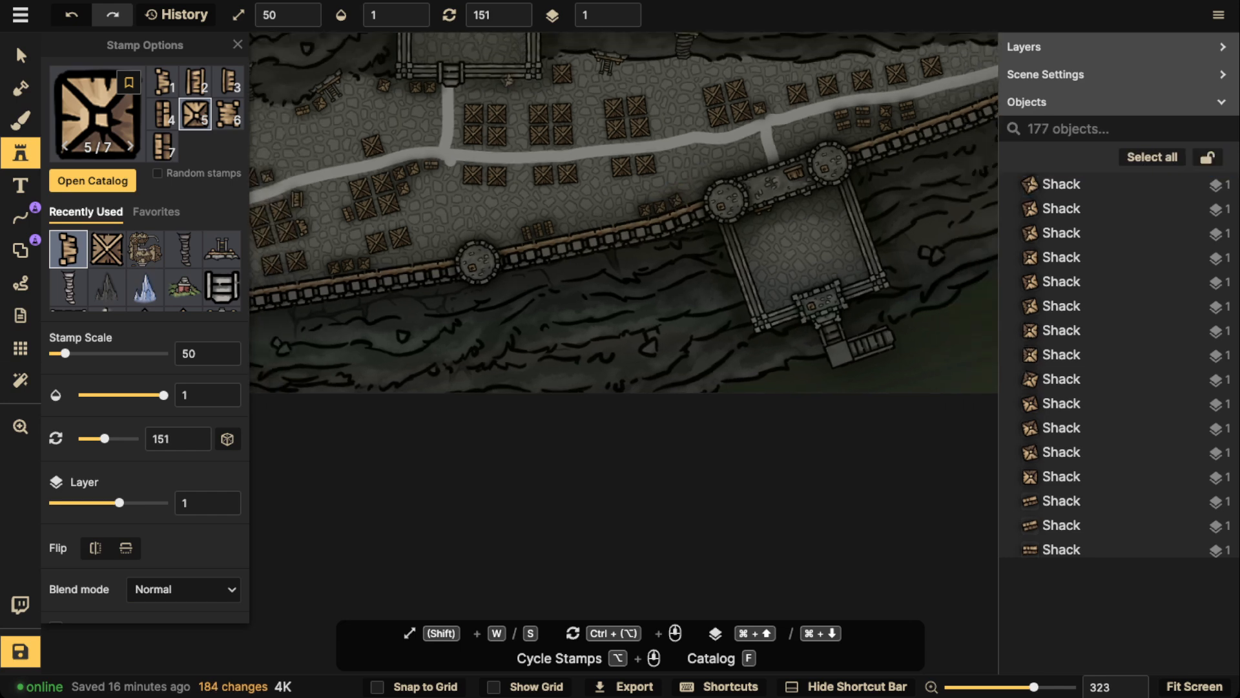
scroll(727, 130, right, 3)
scroll(727, 130, up, 1)
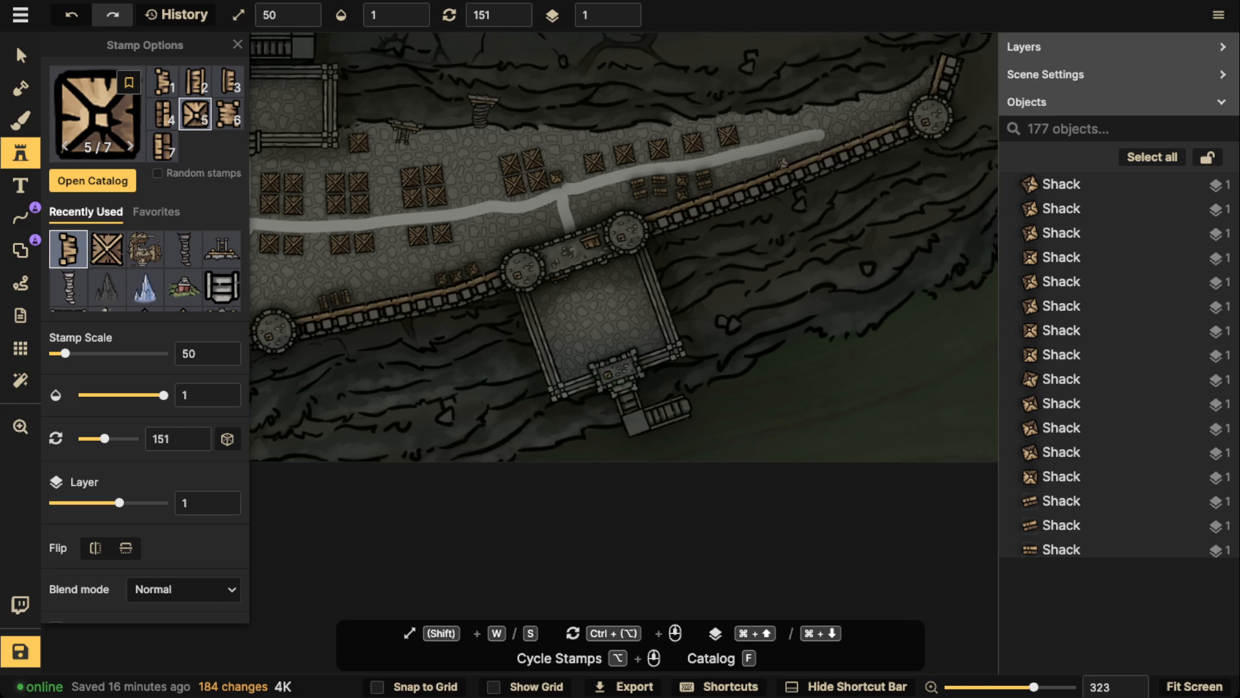
click(754, 166)
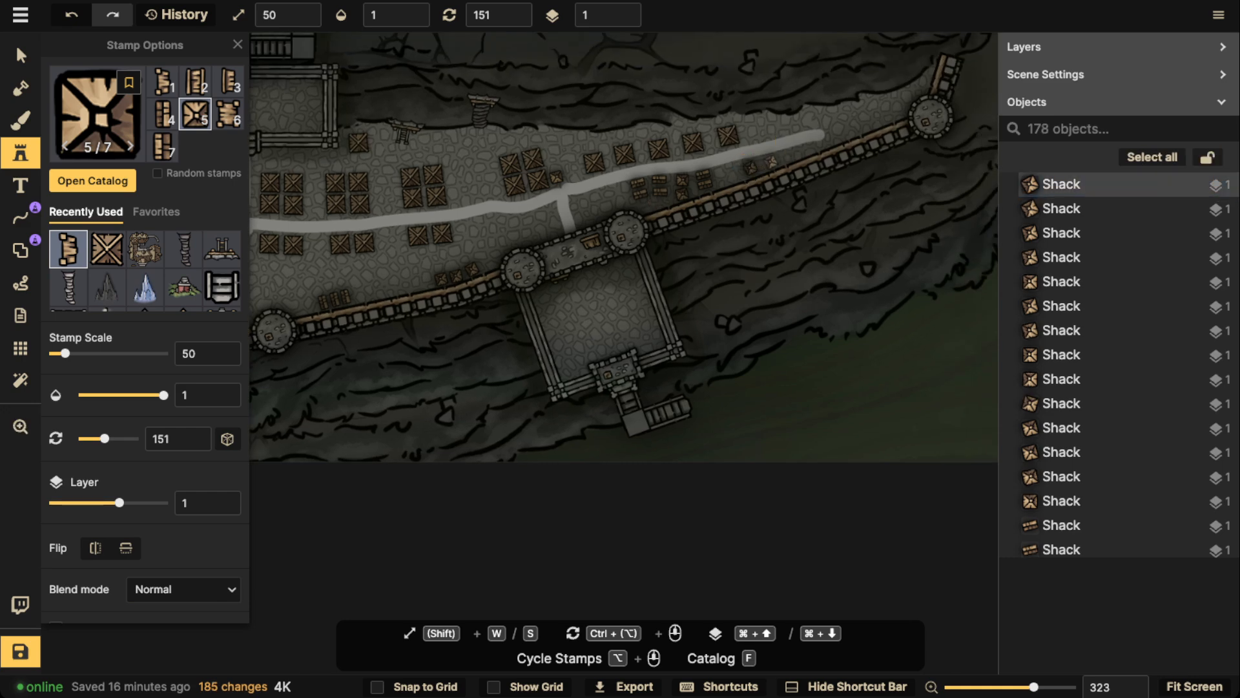
click(772, 161)
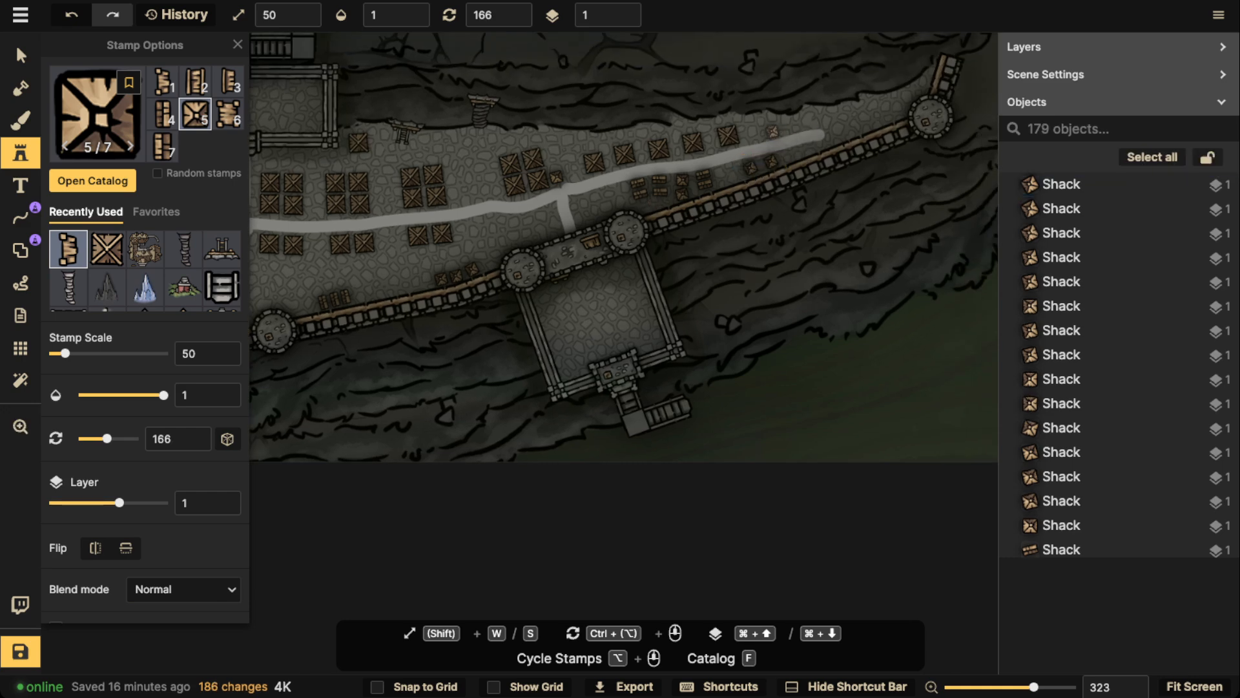
click(774, 131)
Add single shacks east of the third and first four-shack blocks at rotations 166 and 181, plus two at 181 beside the fort road junction
scroll(743, 162, left, 5)
scroll(742, 161, down, 2)
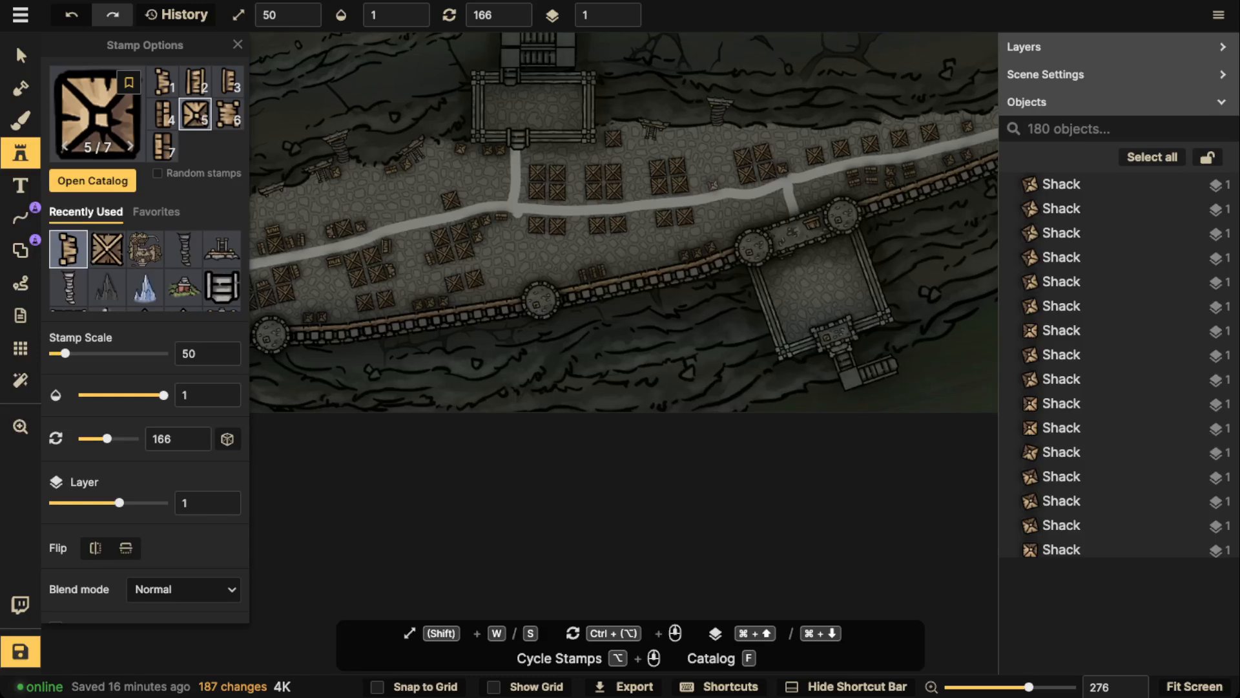
scroll(699, 184, up, 5)
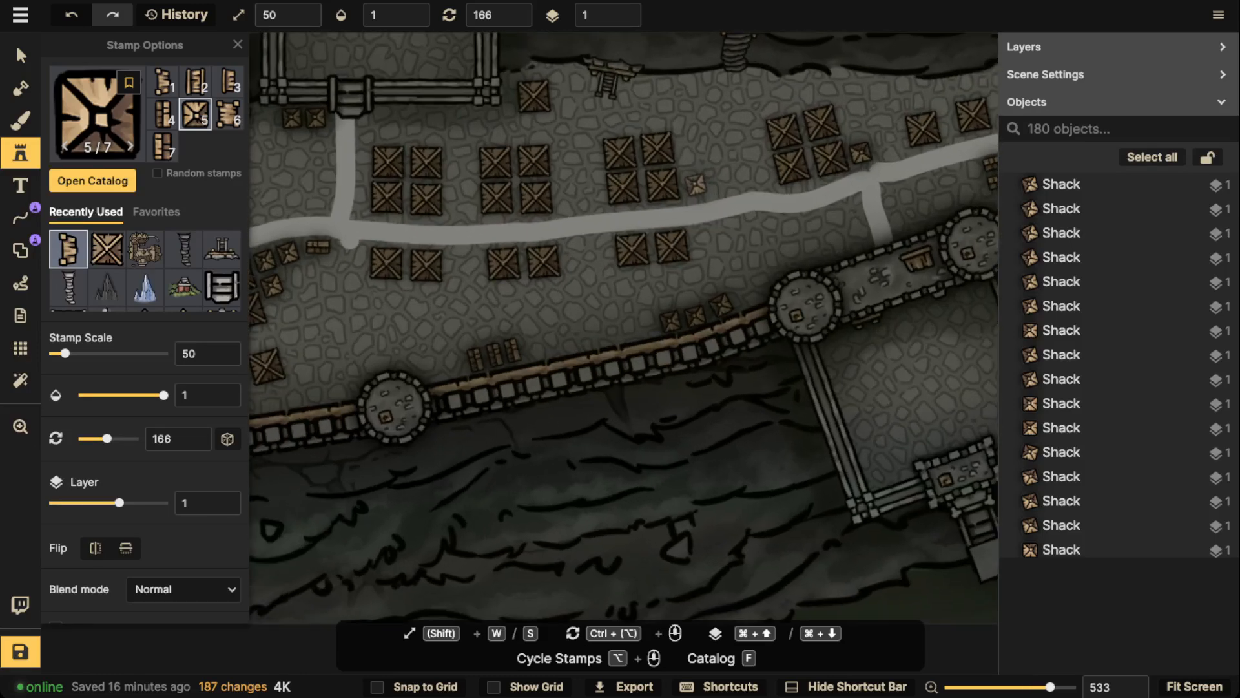
click(697, 186)
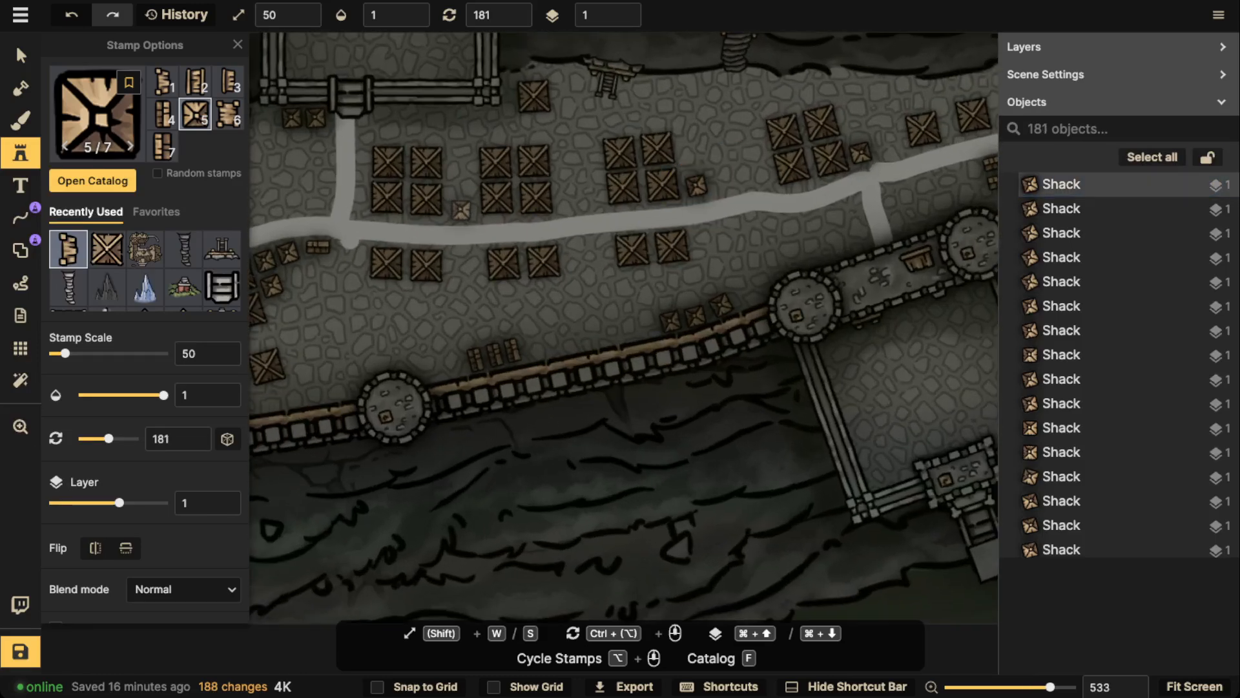
click(460, 207)
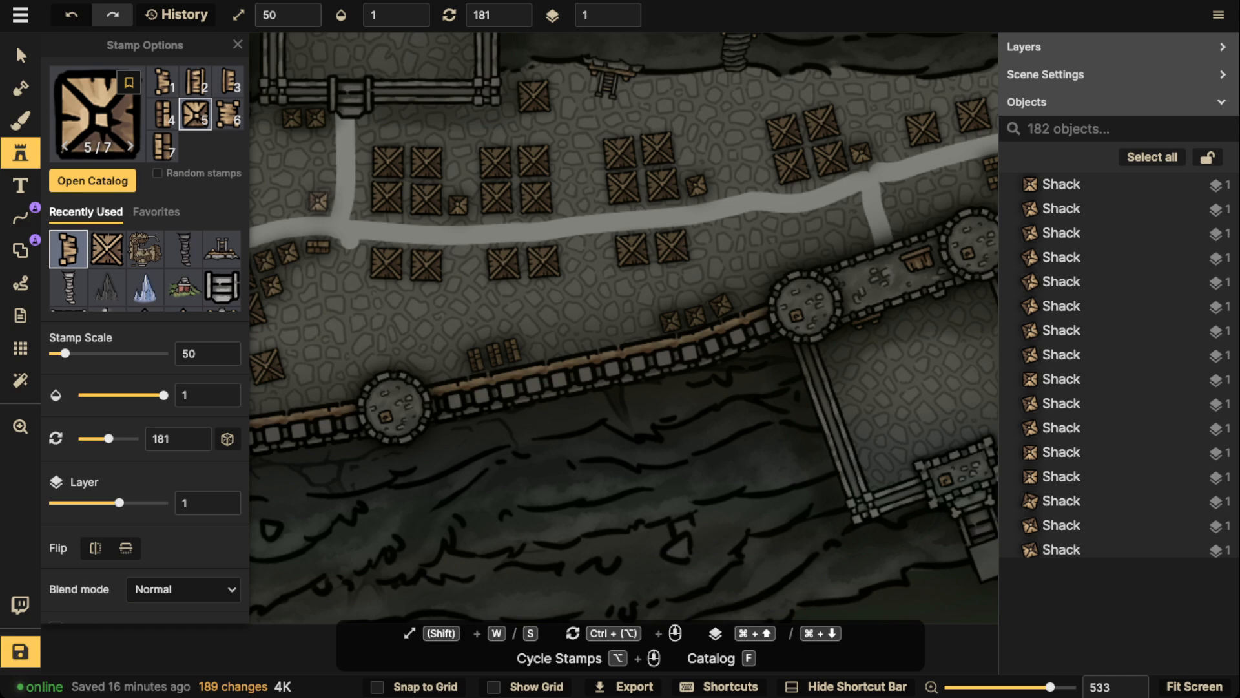
click(318, 201)
click(354, 263)
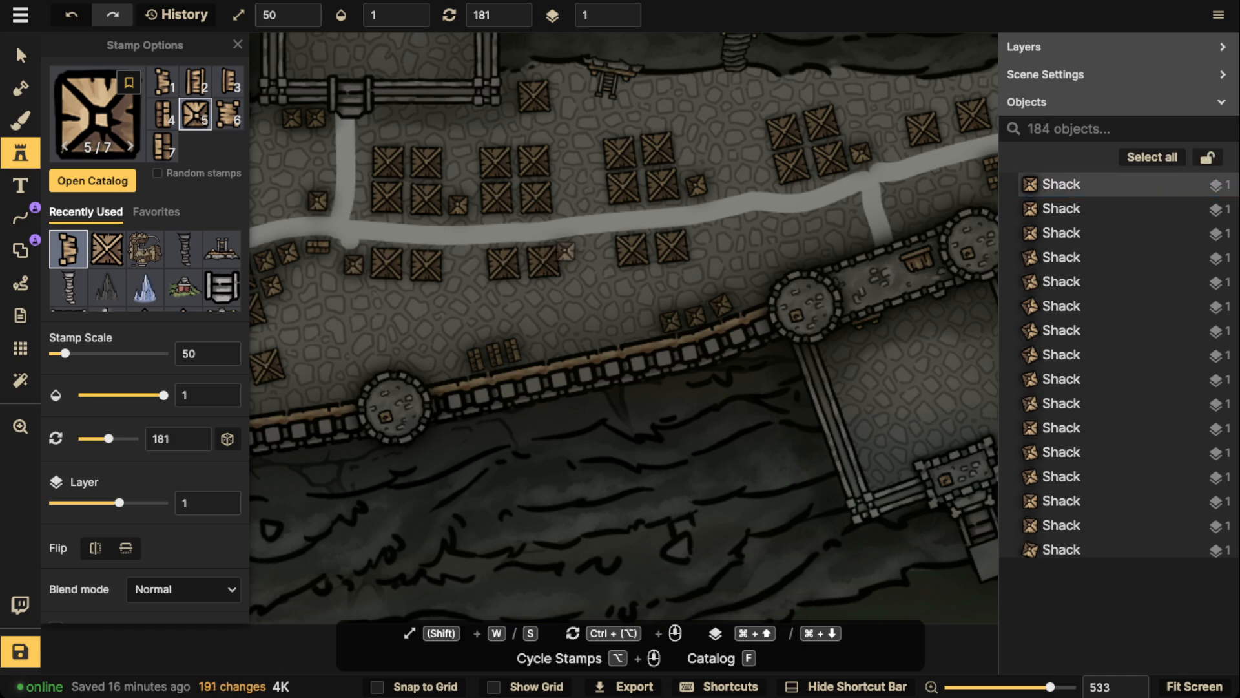
Add a shack east of the middle pair south of the road, and two between the second and third four-shack blocks
click(572, 250)
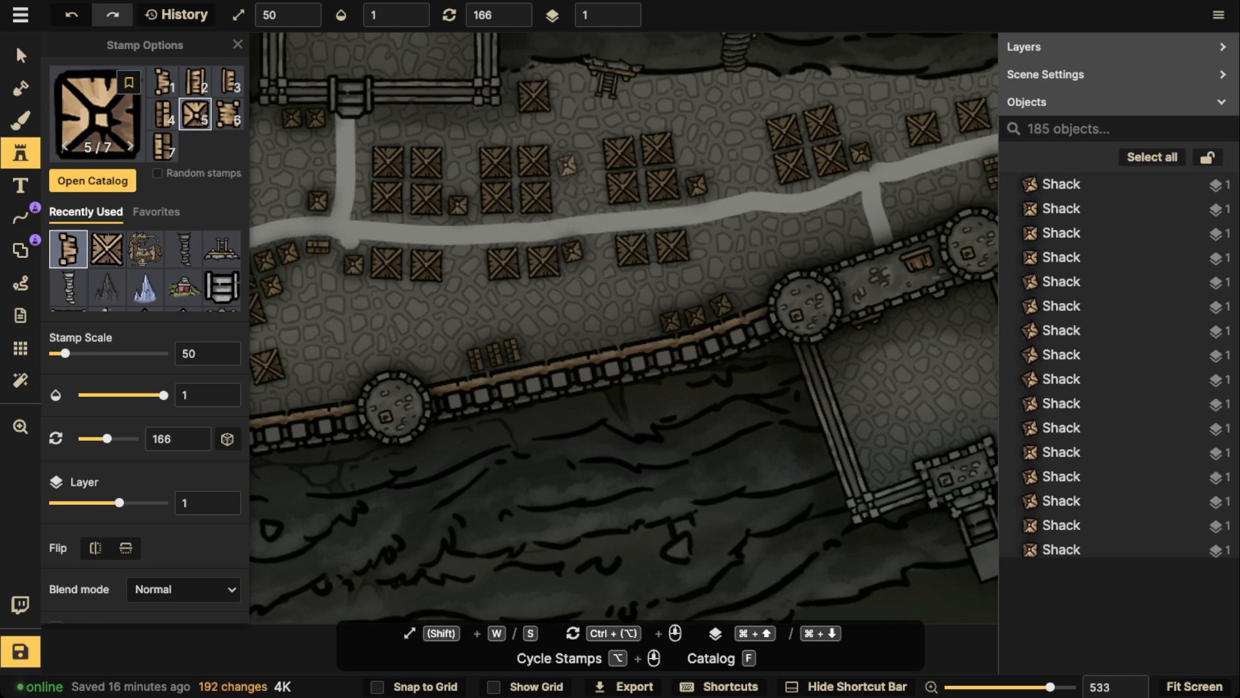
click(566, 159)
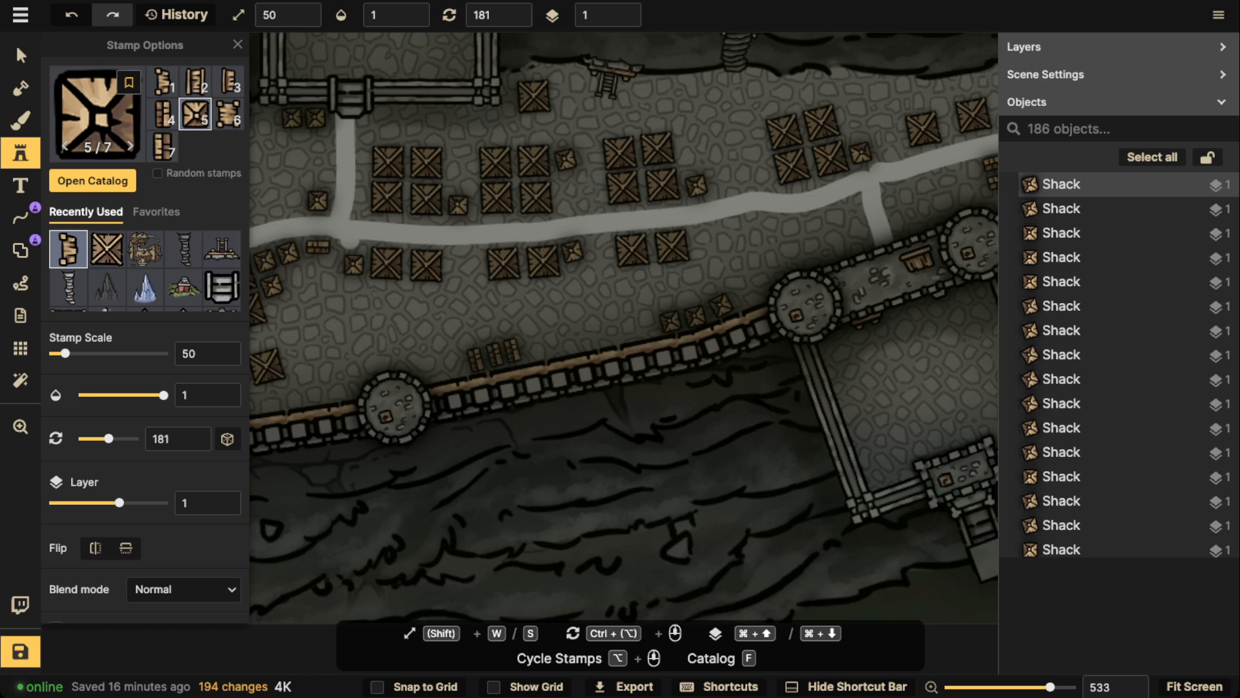
click(591, 197)
Choose the Small Yellow Building stamp from the Core pack of the Watercolor Cities catalog
scroll(850, 244, down, 10)
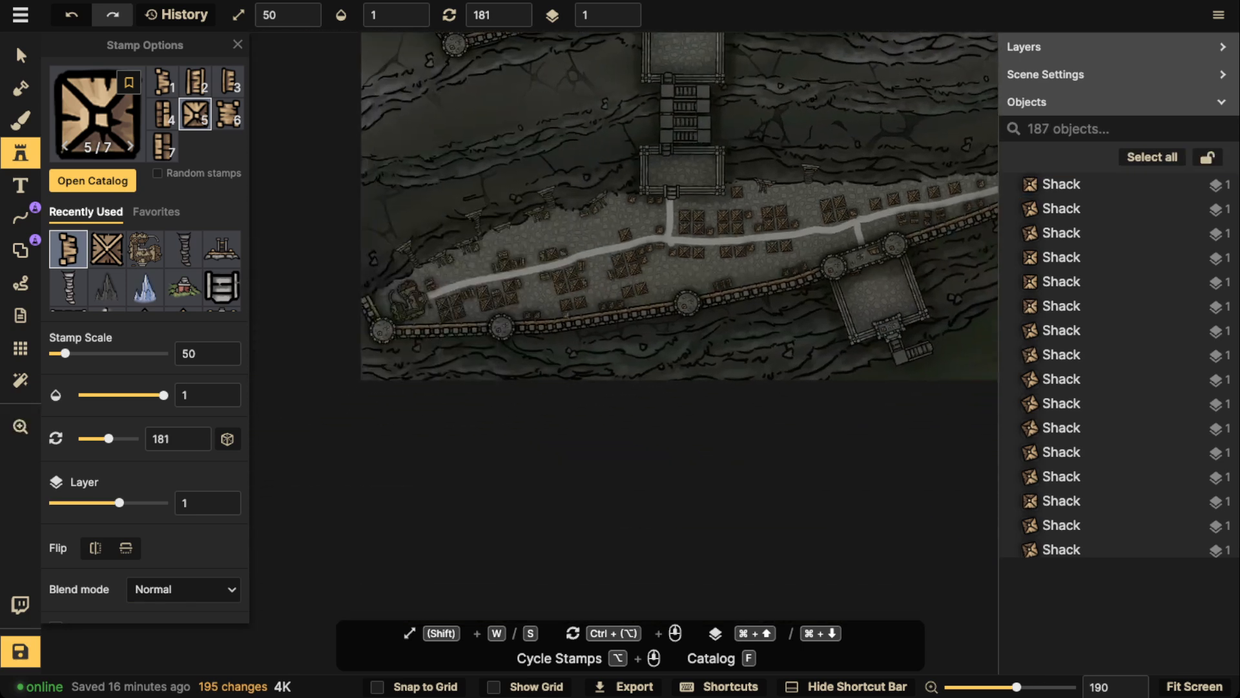
scroll(481, 351, down, 3)
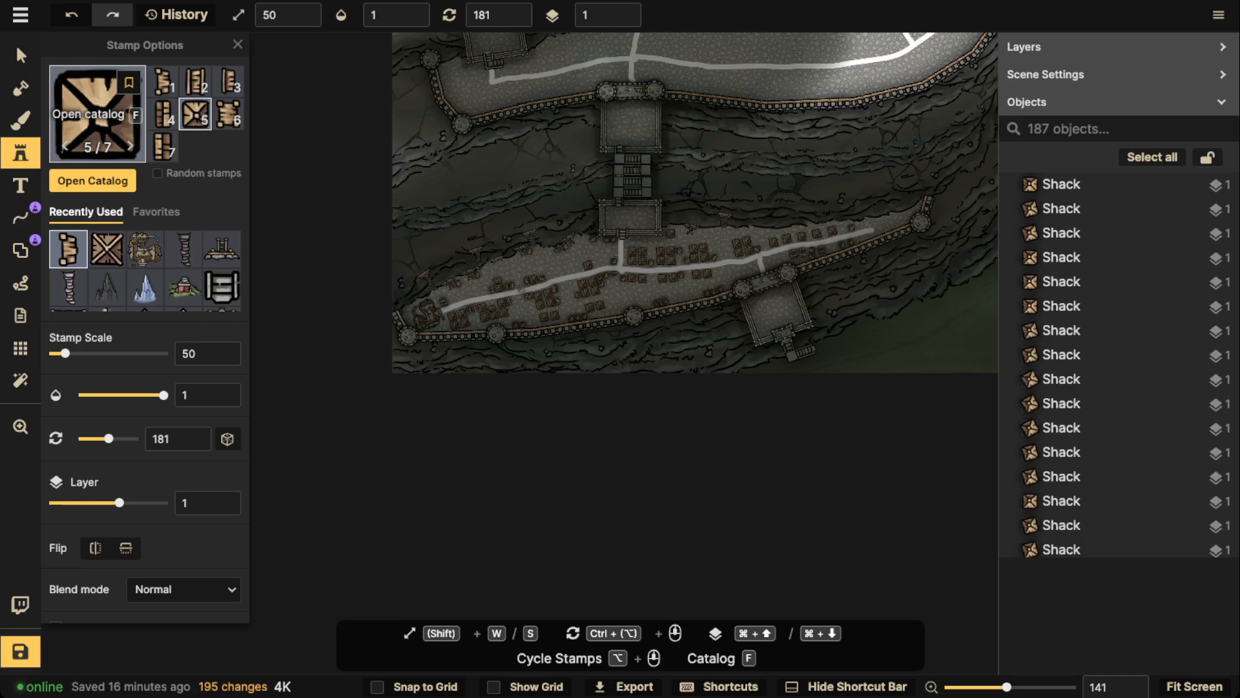
click(96, 114)
scroll(506, 370, down, 5)
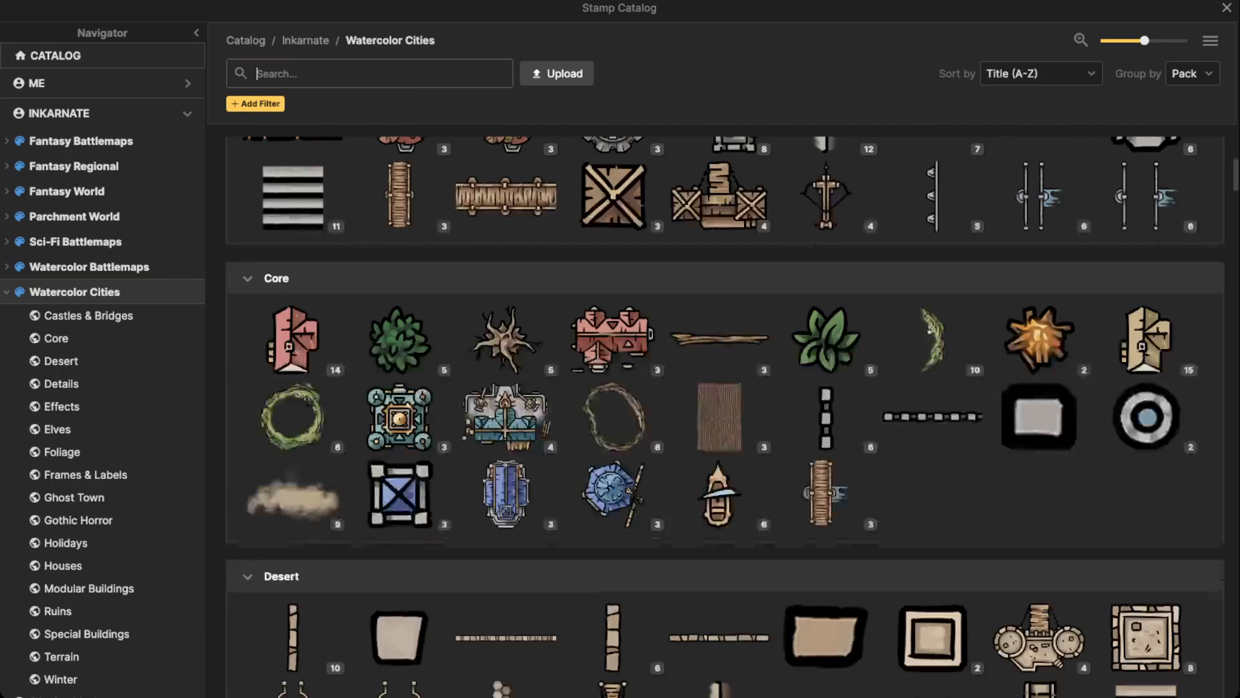
scroll(507, 370, up, 5)
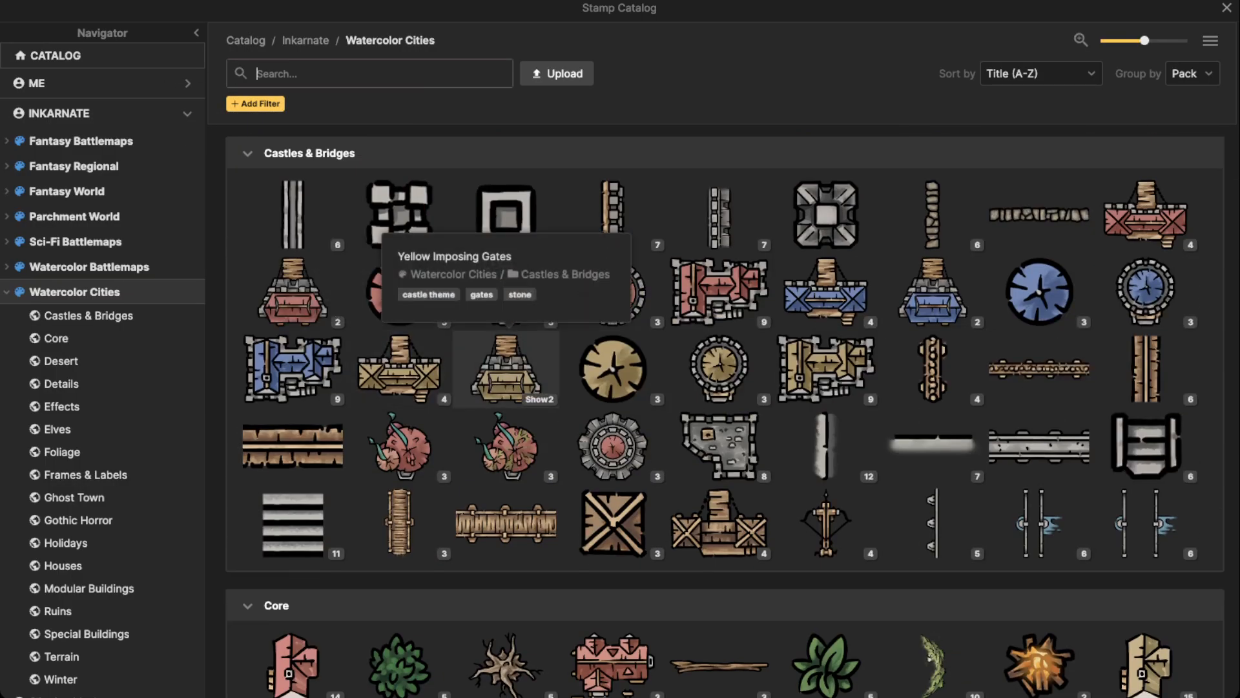
scroll(764, 378, down, 5)
scroll(506, 388, down, 5)
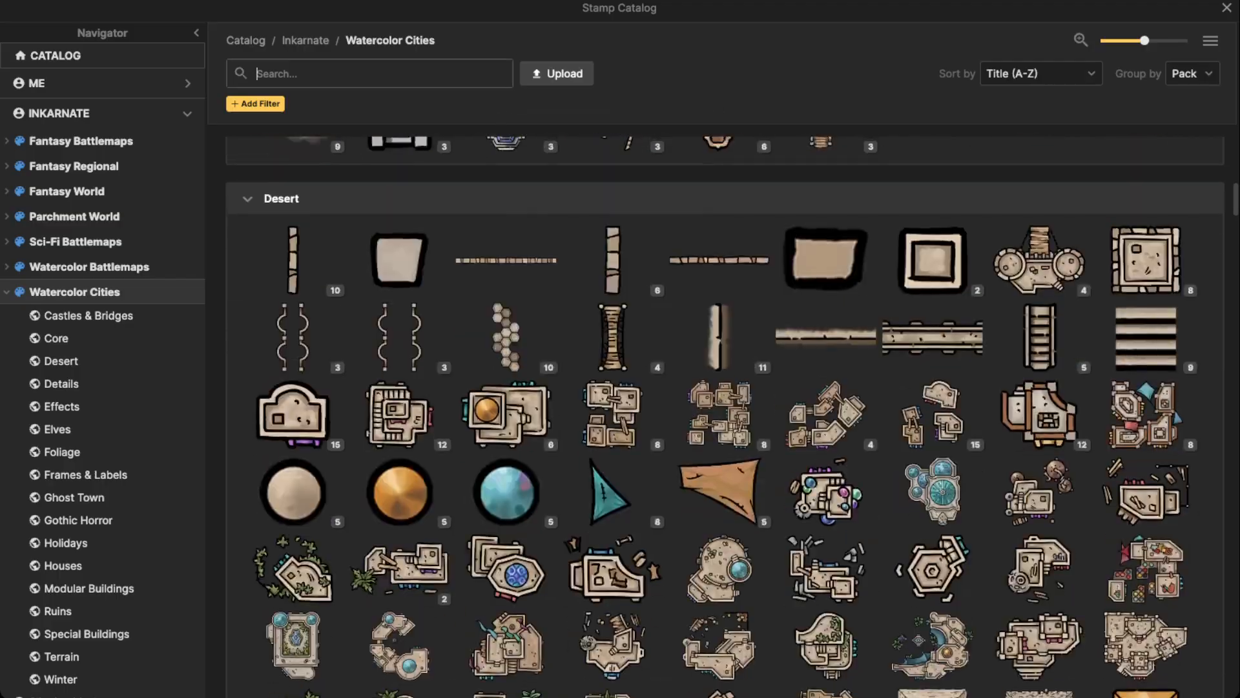
scroll(1039, 285, up, 4)
click(1147, 281)
Place three randomly varied Small Yellow Buildings at rotation 345 between the shack groups northeast of the second wall tower
scroll(604, 349, up, 5)
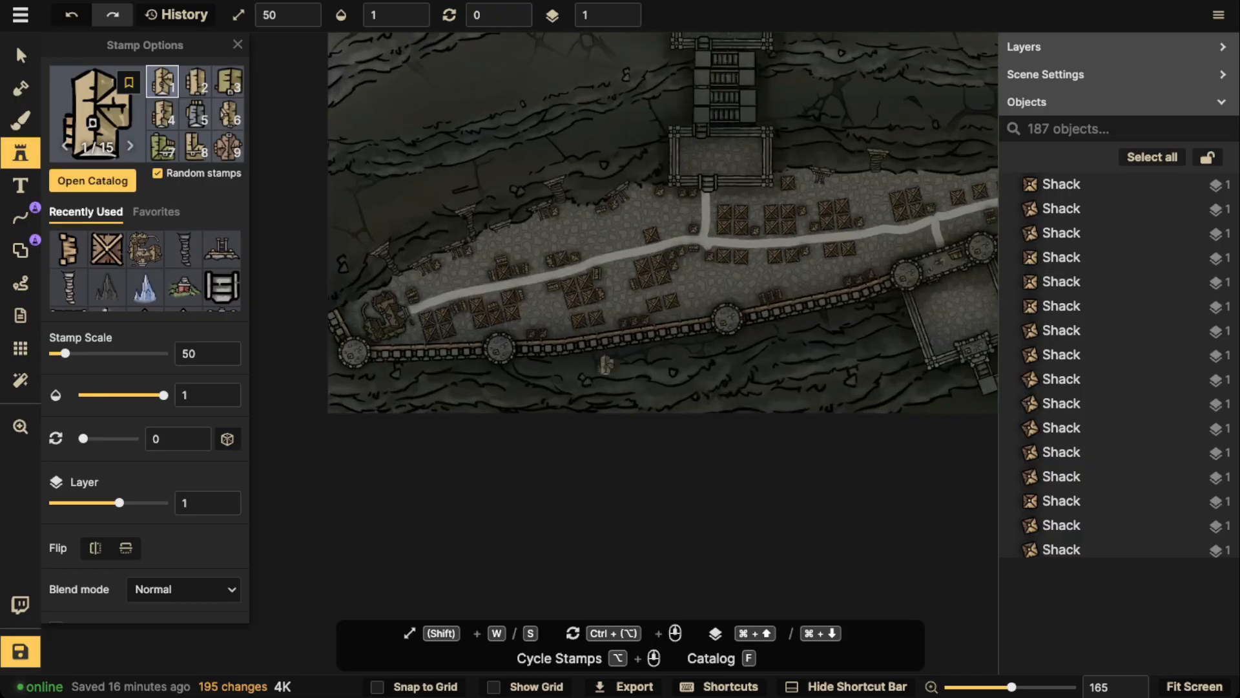
scroll(510, 249, up, 5)
ctrl+scroll(474, 297, down, 1)
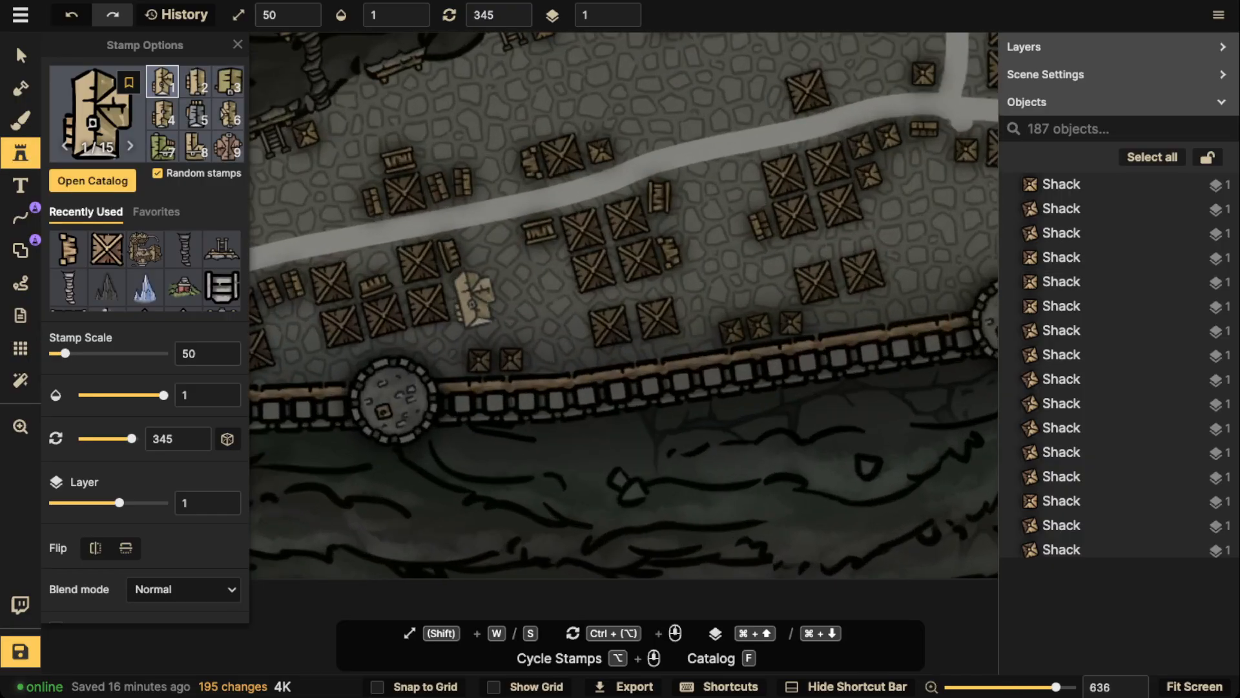
click(473, 297)
click(542, 276)
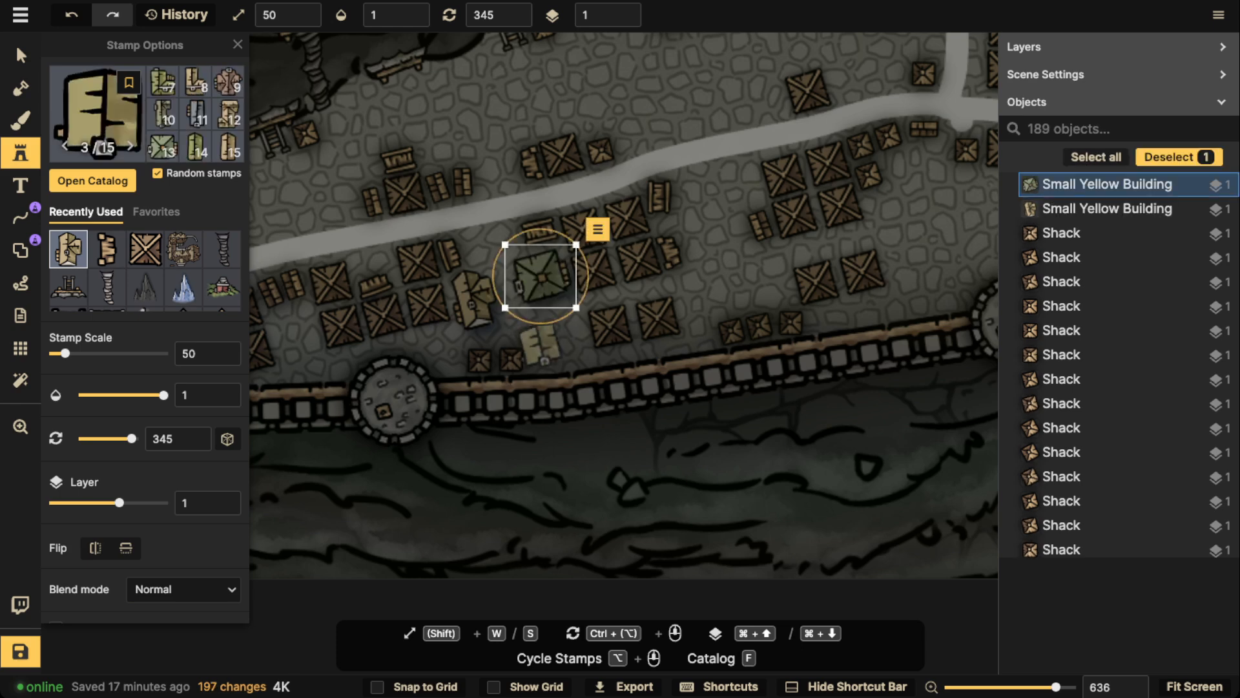
click(562, 340)
Place a Small Yellow Building at rotation 345 in the gap between the two westernmost shack groups, northwest of the second wall tower
drag(379, 225, 589, 264)
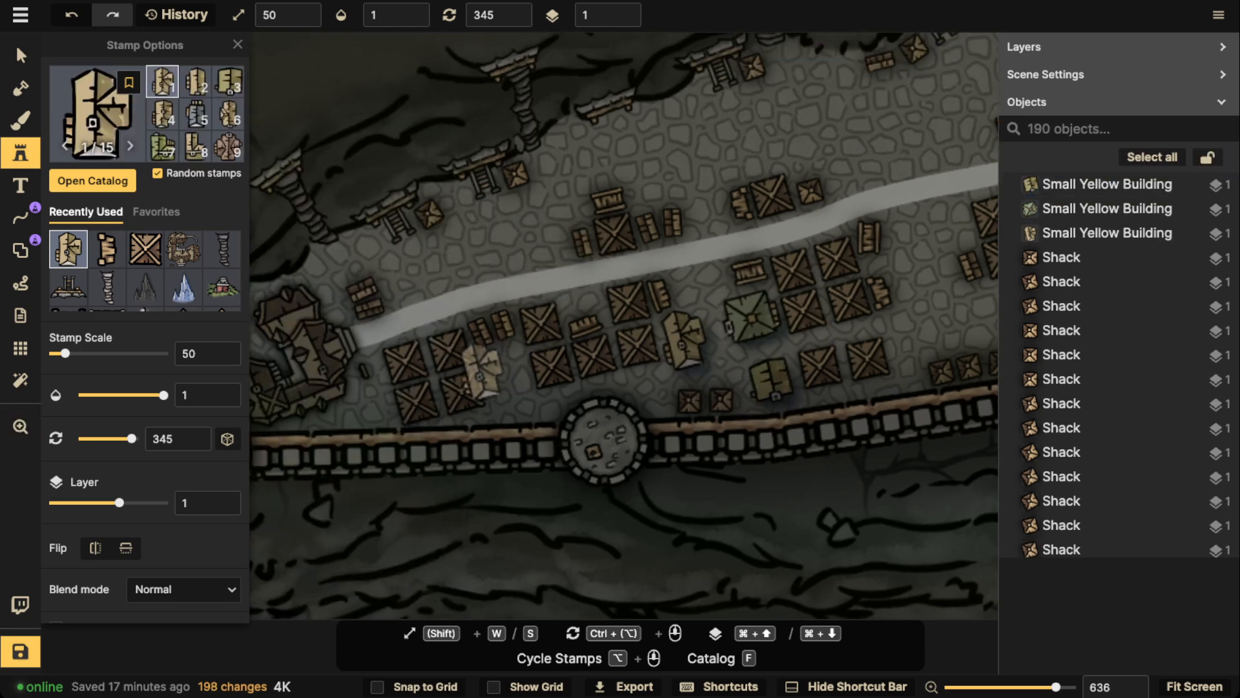
alt+scroll(491, 375, up, 1)
click(507, 377)
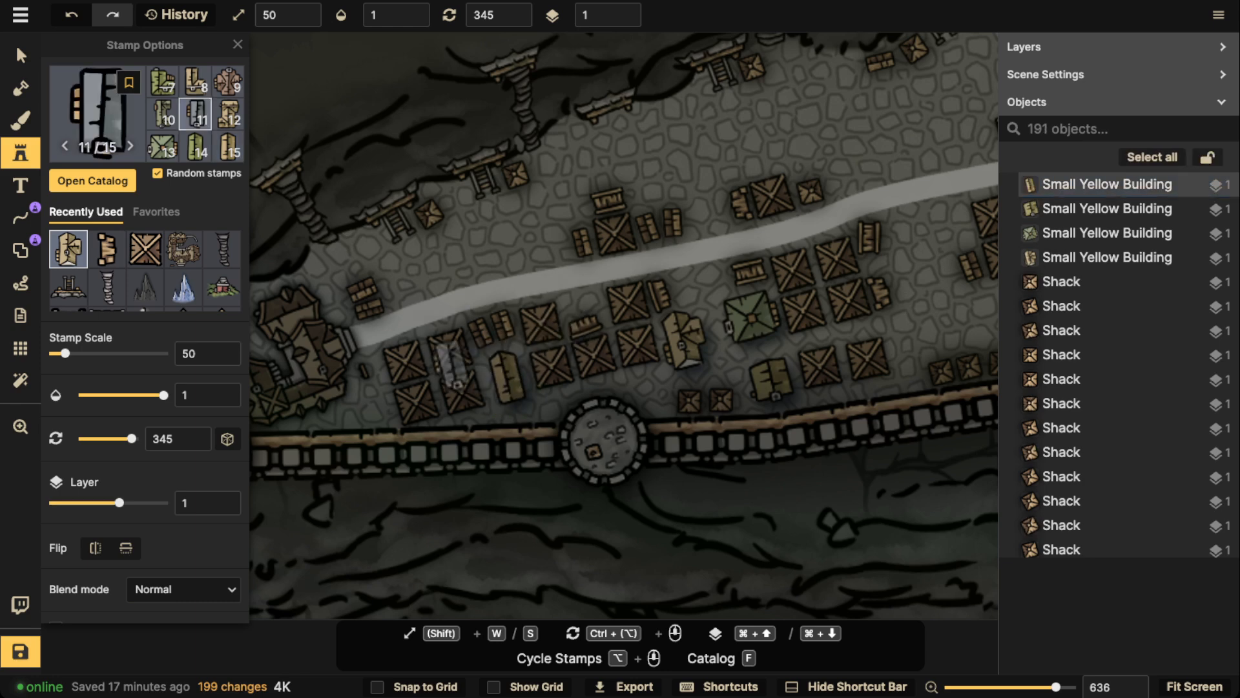
Place two Small Yellow Buildings at rotation 255 south of the road, one northwest of the green building and one west of the next four-shack block
drag(749, 274, 475, 304)
ctrl+scroll(445, 305, down, 6)
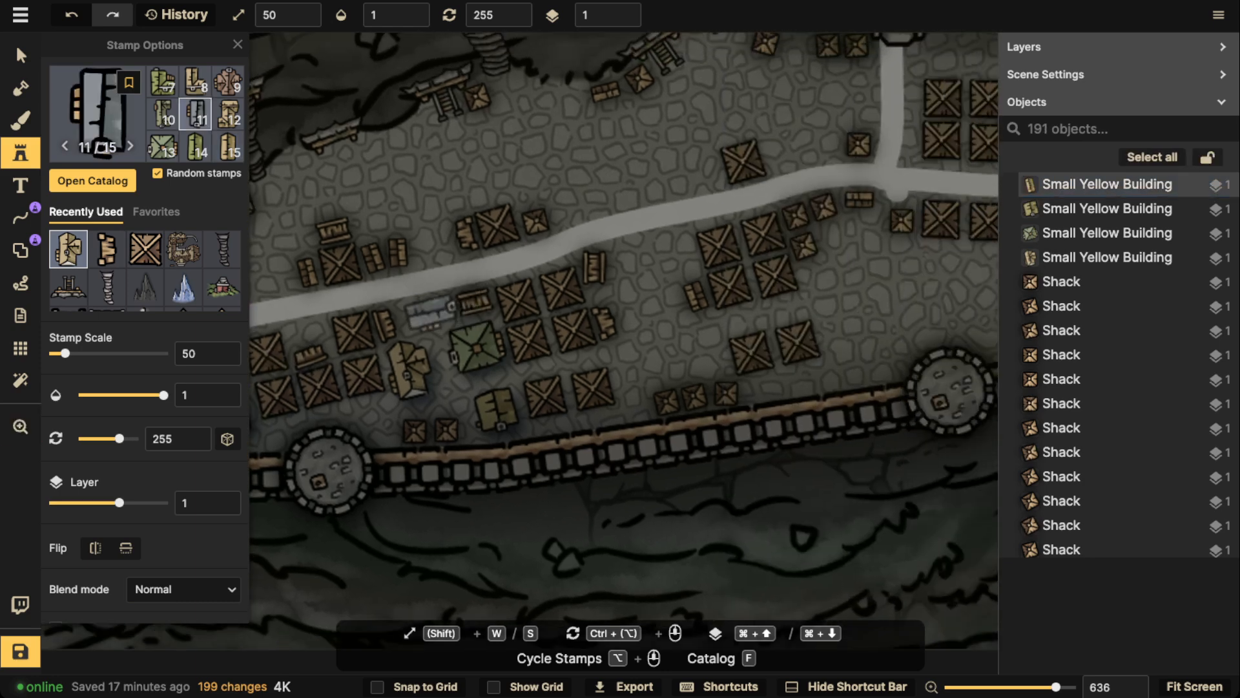
click(428, 313)
click(655, 258)
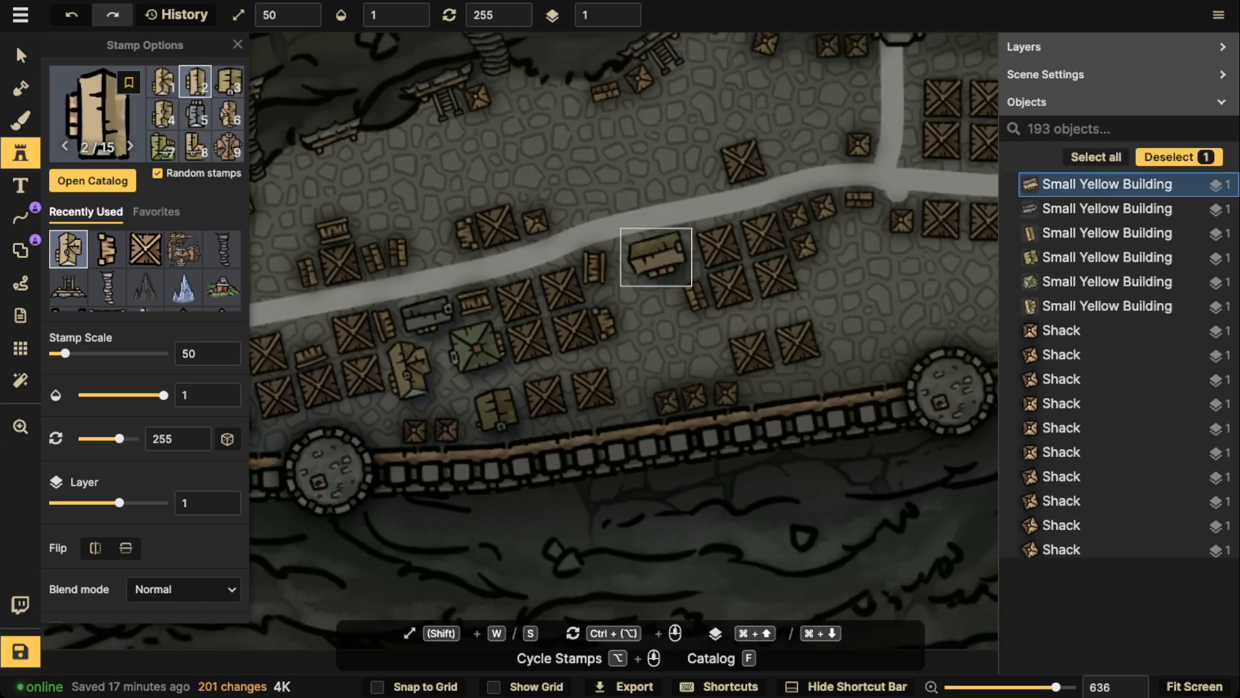
Place two Small Yellow Buildings side by side at rotation 165, west of the shack pair and above the three small shacks by the wall
ctrl+scroll(705, 346, down, 6)
click(708, 347)
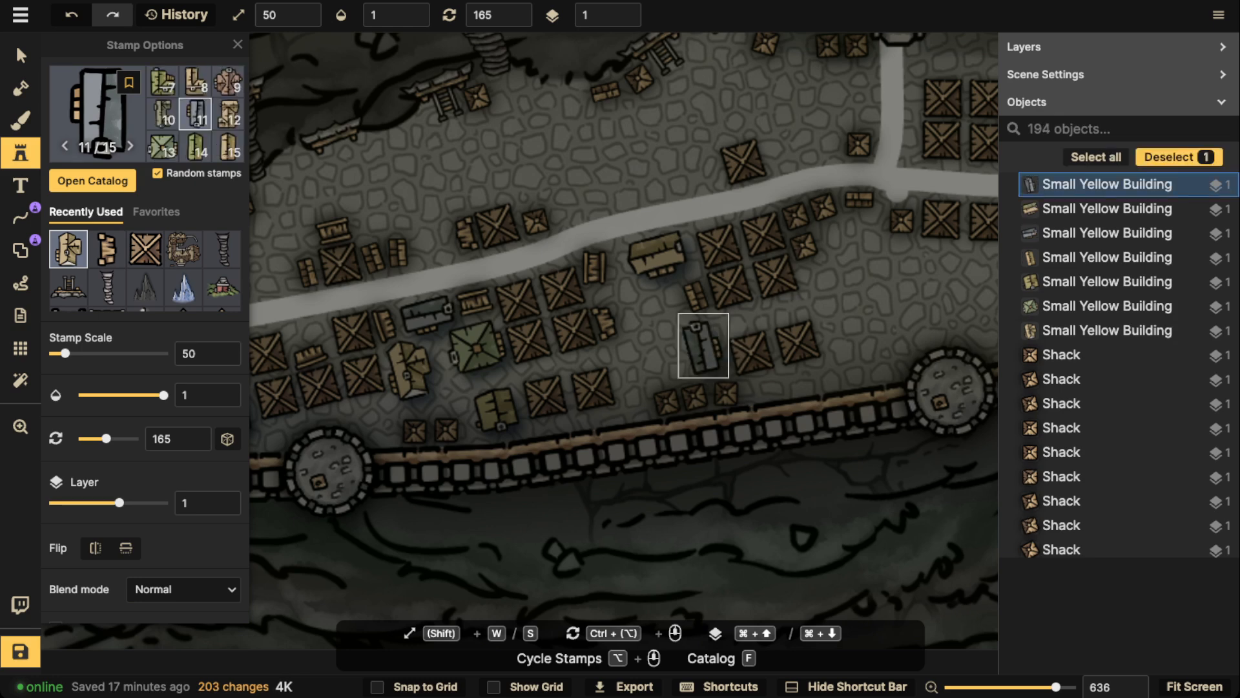
click(667, 354)
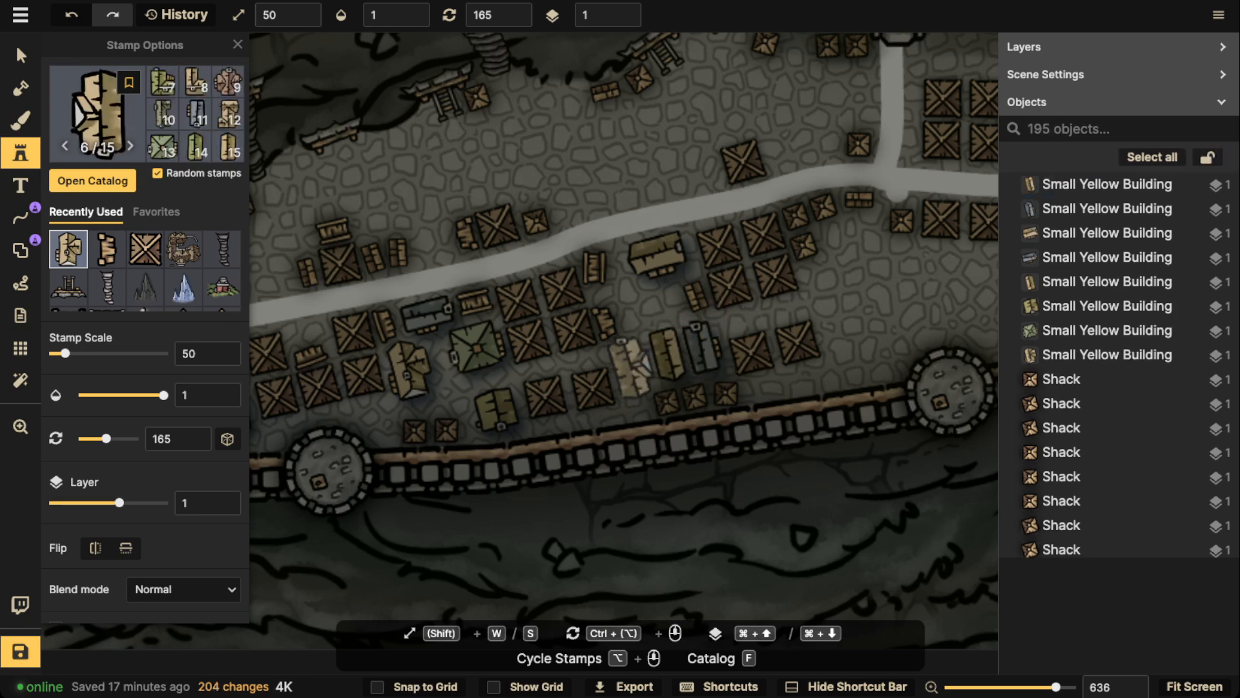
Place a Small Yellow Building at rotation 75 in the gap between the upper building and the side-by-side pair west of the four-shack block
ctrl+scroll(649, 316, down, 7)
ctrl+scroll(651, 311, up, 1)
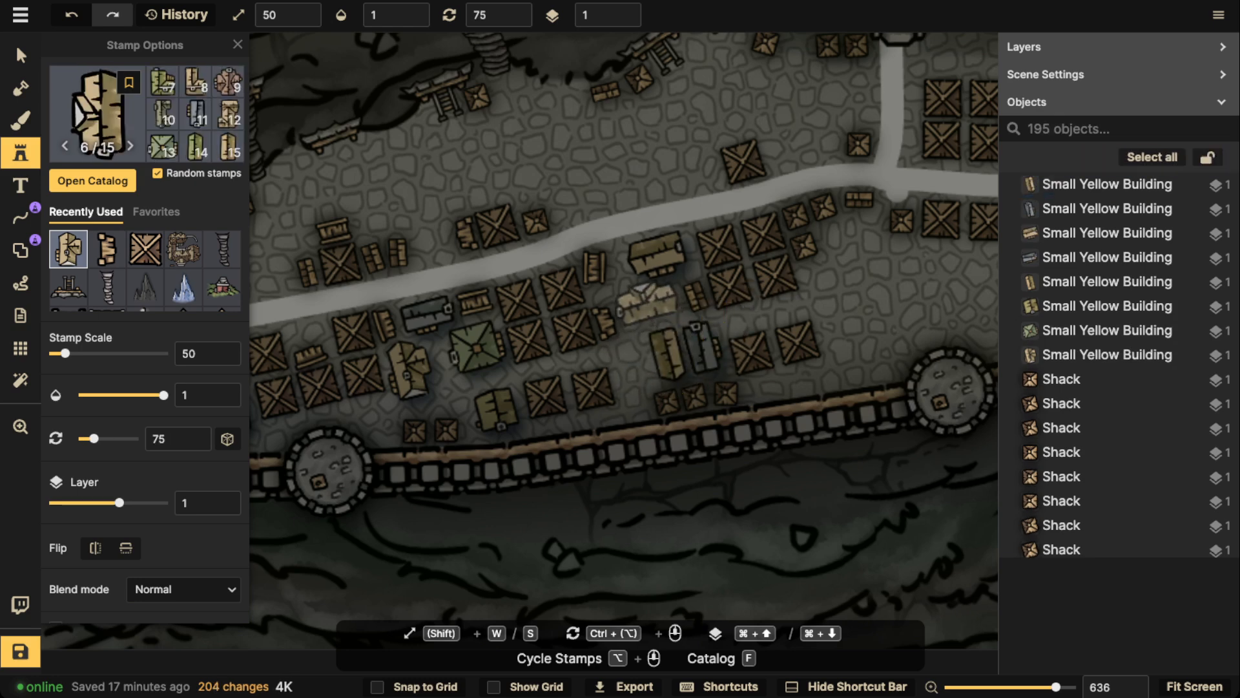
click(649, 309)
Select all Small Yellow Building stamps on the map through the option for all stamps from this set
scroll(646, 304, down, 3)
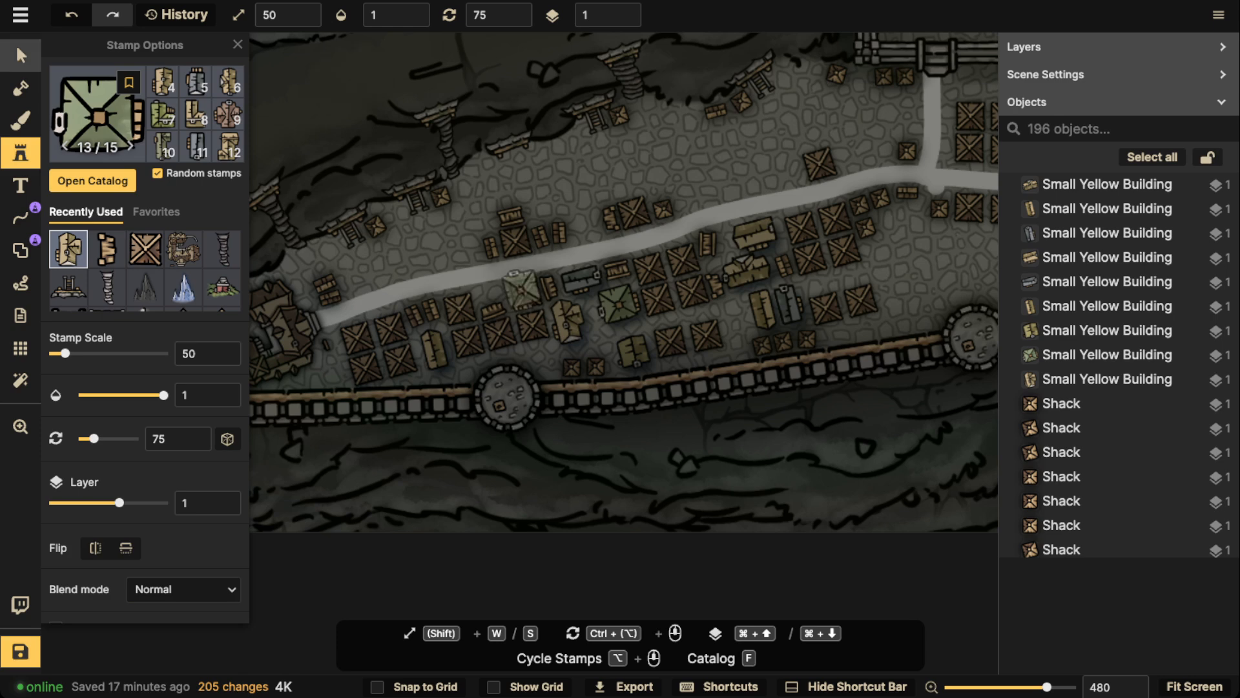
click(21, 55)
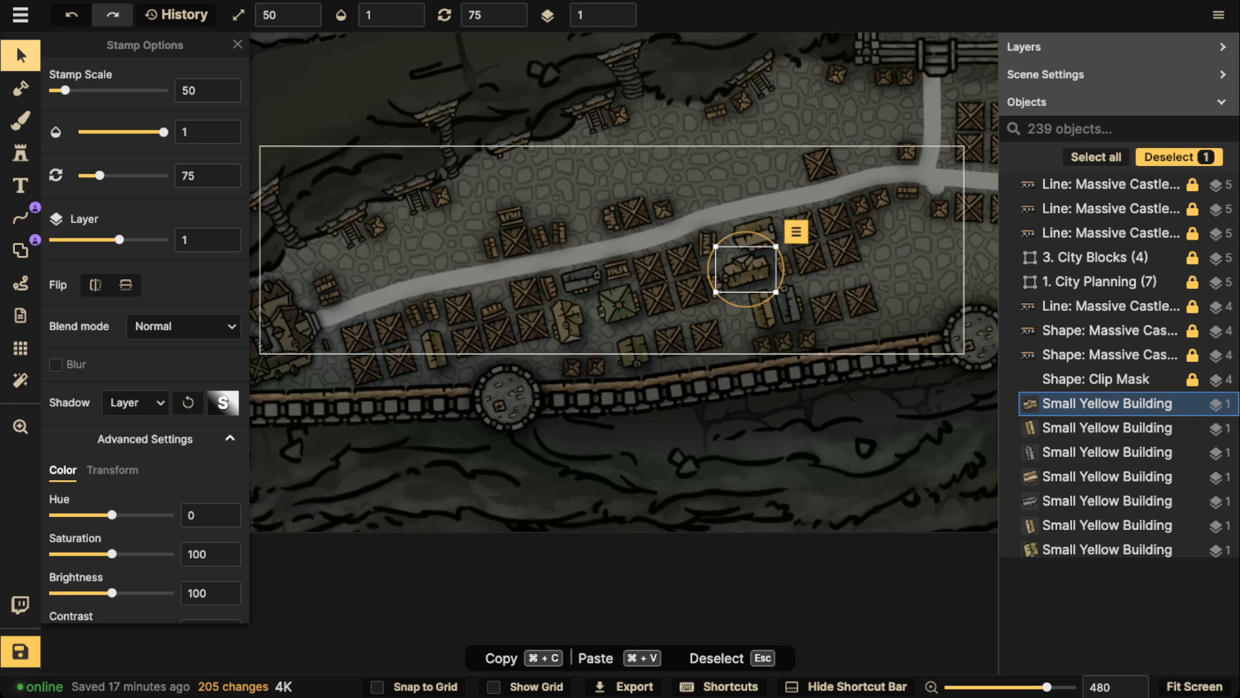
click(796, 231)
mouse_move(840, 257)
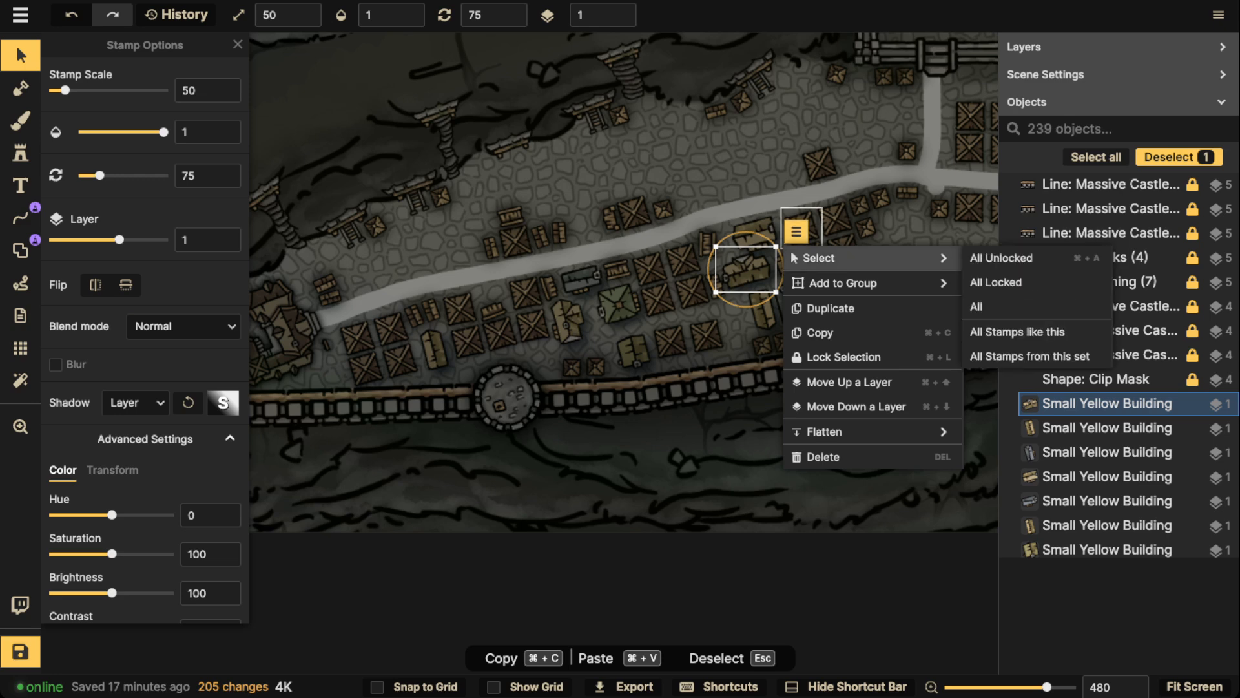
click(1030, 356)
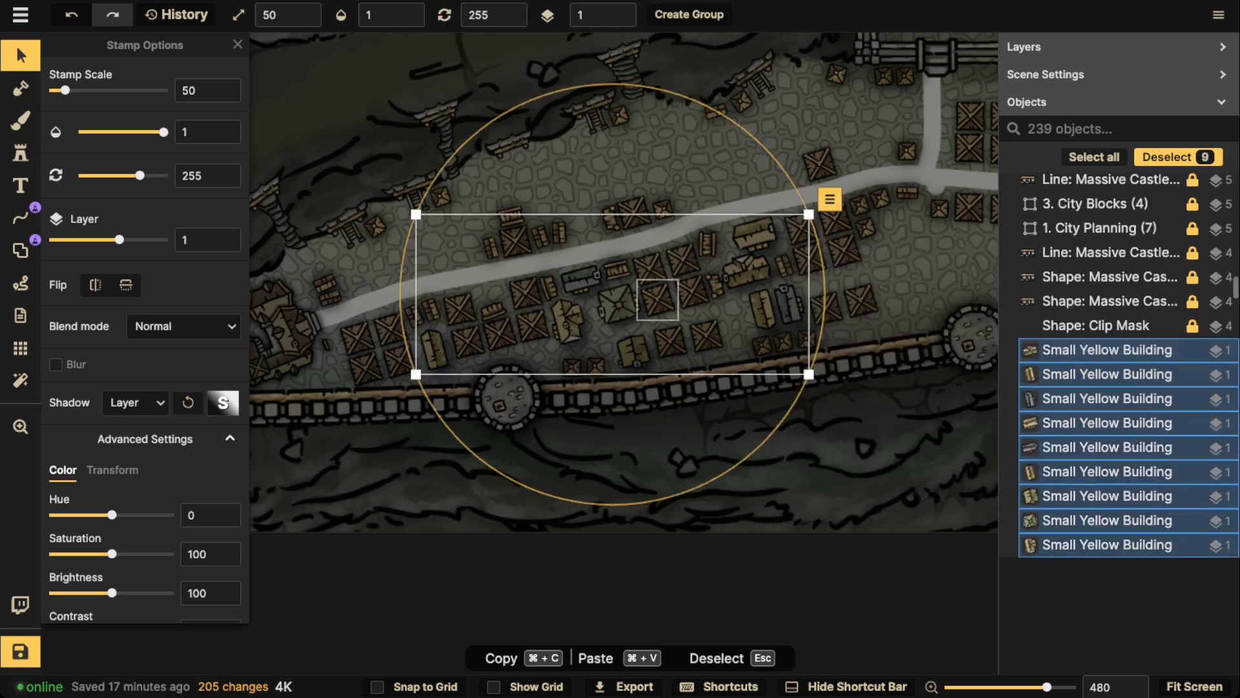
Give the selected Small Yellow Buildings a custom shadow coloured black (000000)
click(136, 402)
click(189, 526)
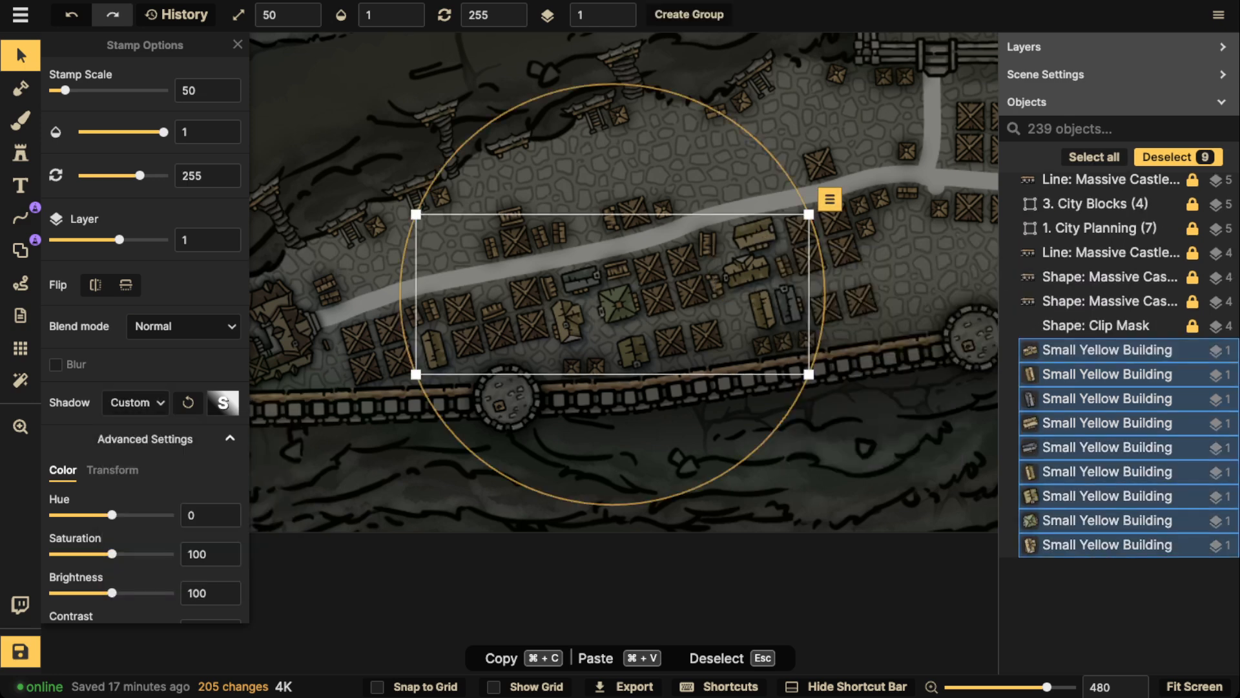
click(222, 402)
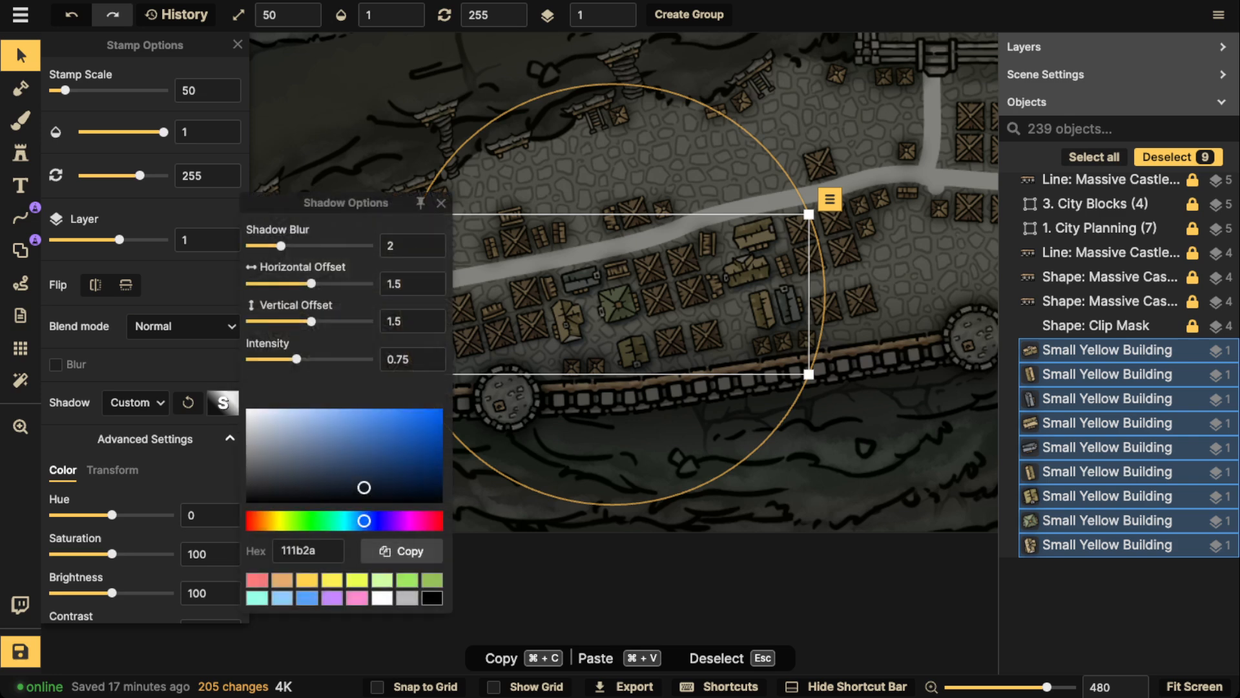
click(434, 503)
click(443, 521)
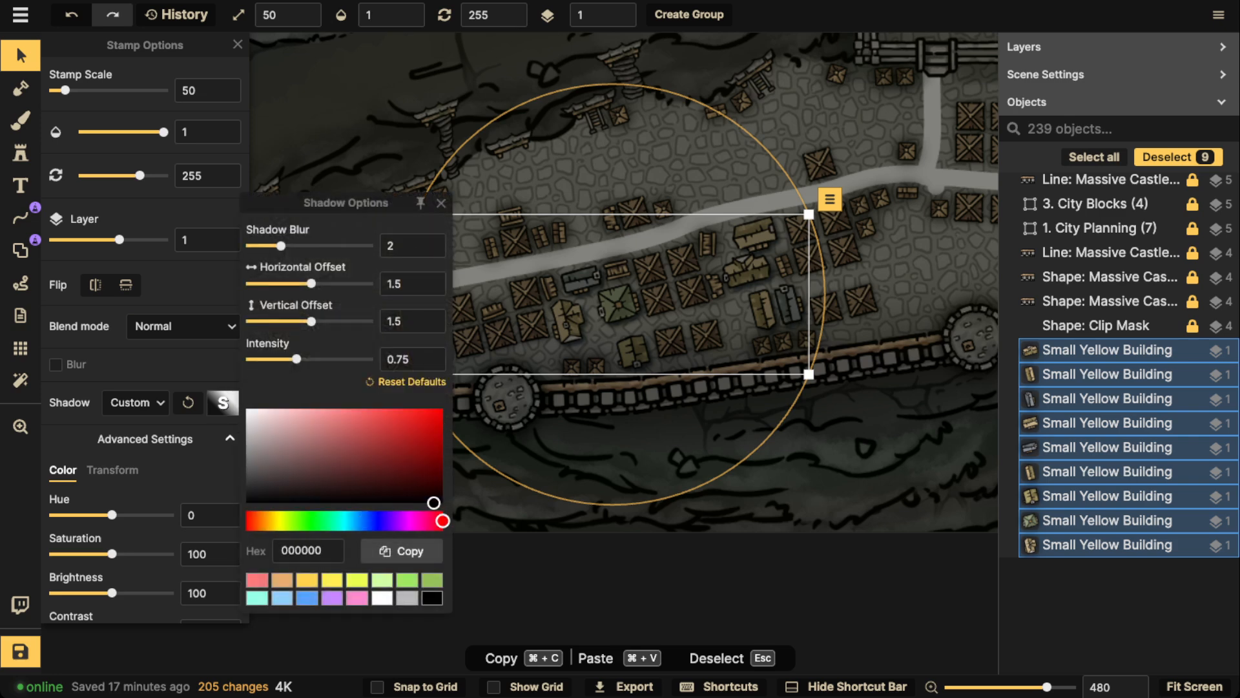
Set the buildings' shadow to horizontal and vertical offset 0, blur 4.9 and intensity 1.1
drag(410, 285, 376, 286)
text(0)
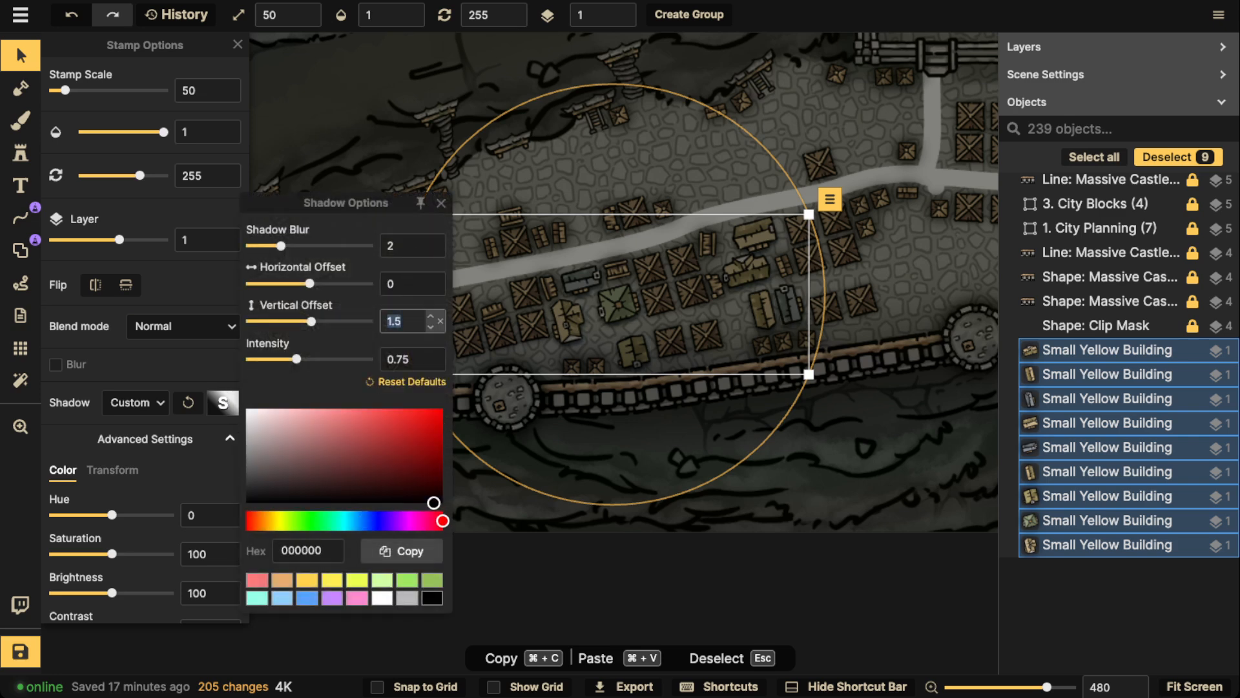
text(0)
drag(281, 247, 302, 246)
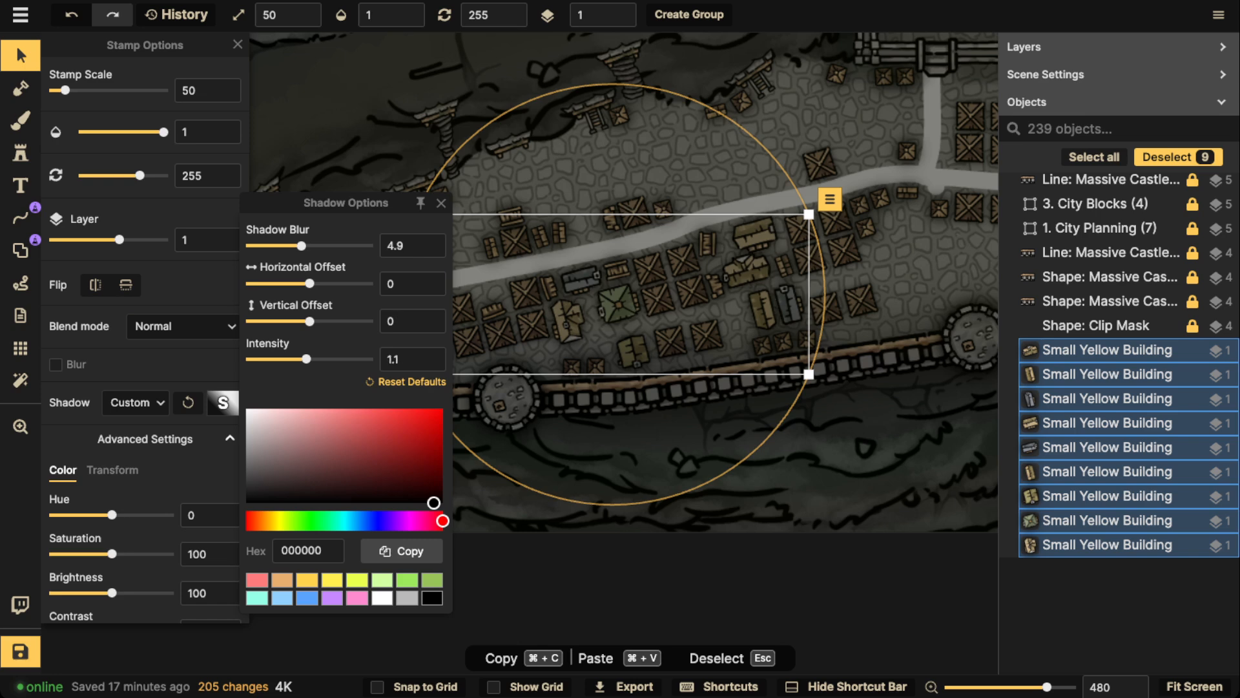
click(747, 270)
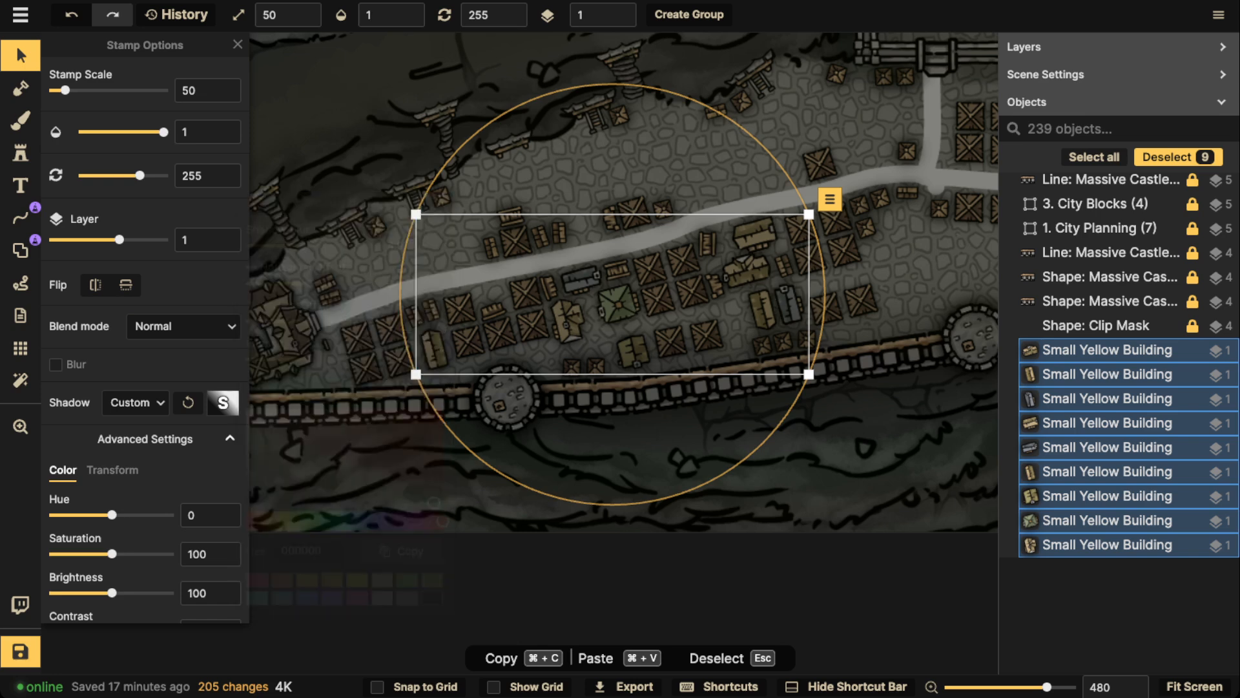
click(747, 271)
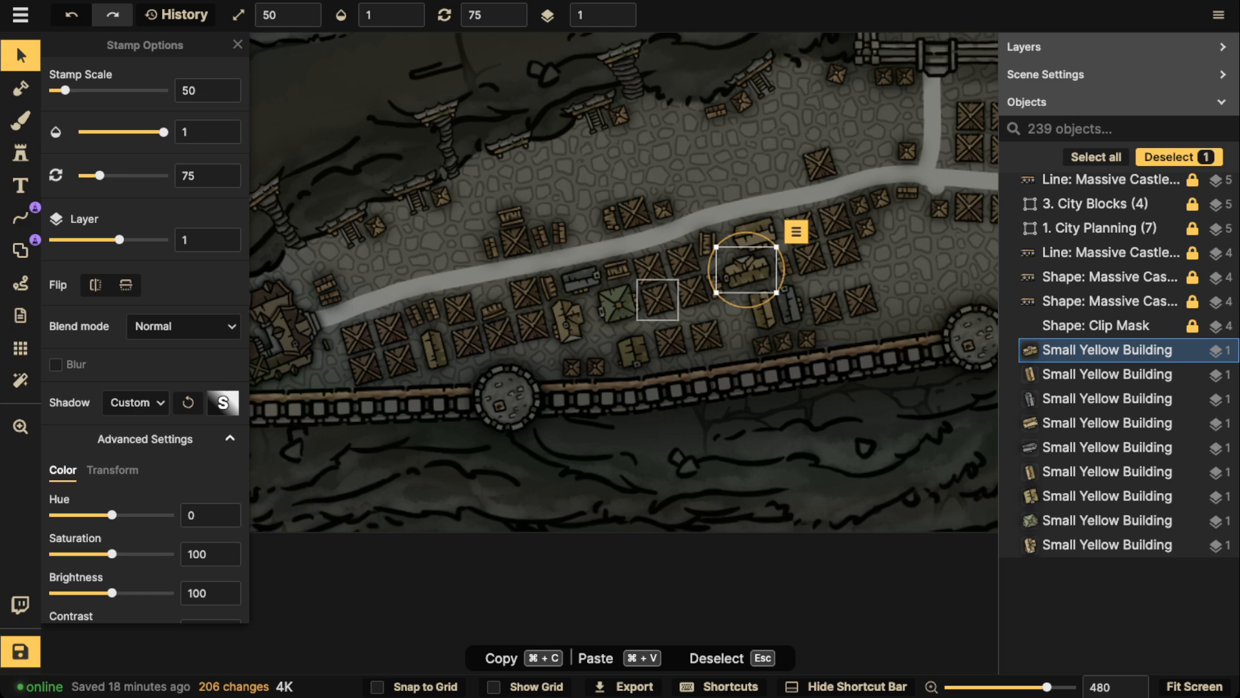
Examine the populated lower terrace, its wall and the stairway up to the upper terrace, and clear the selection
click(20, 55)
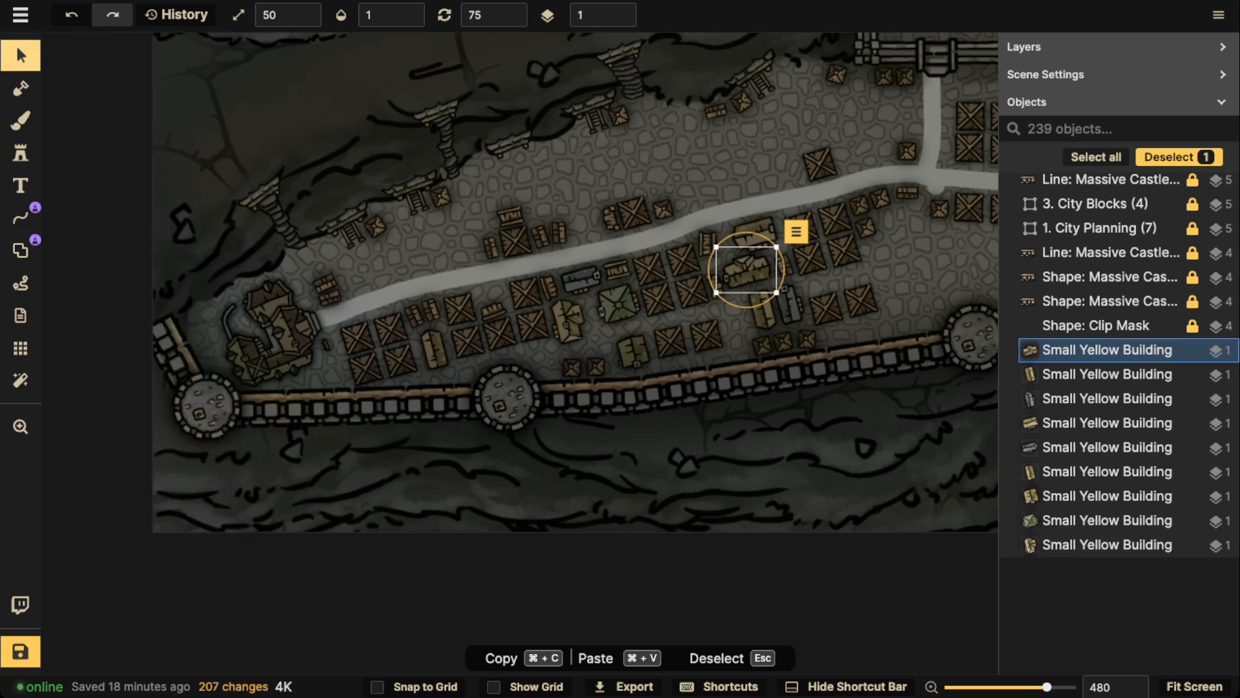
scroll(275, 156, down, 3)
scroll(272, 155, down, 1)
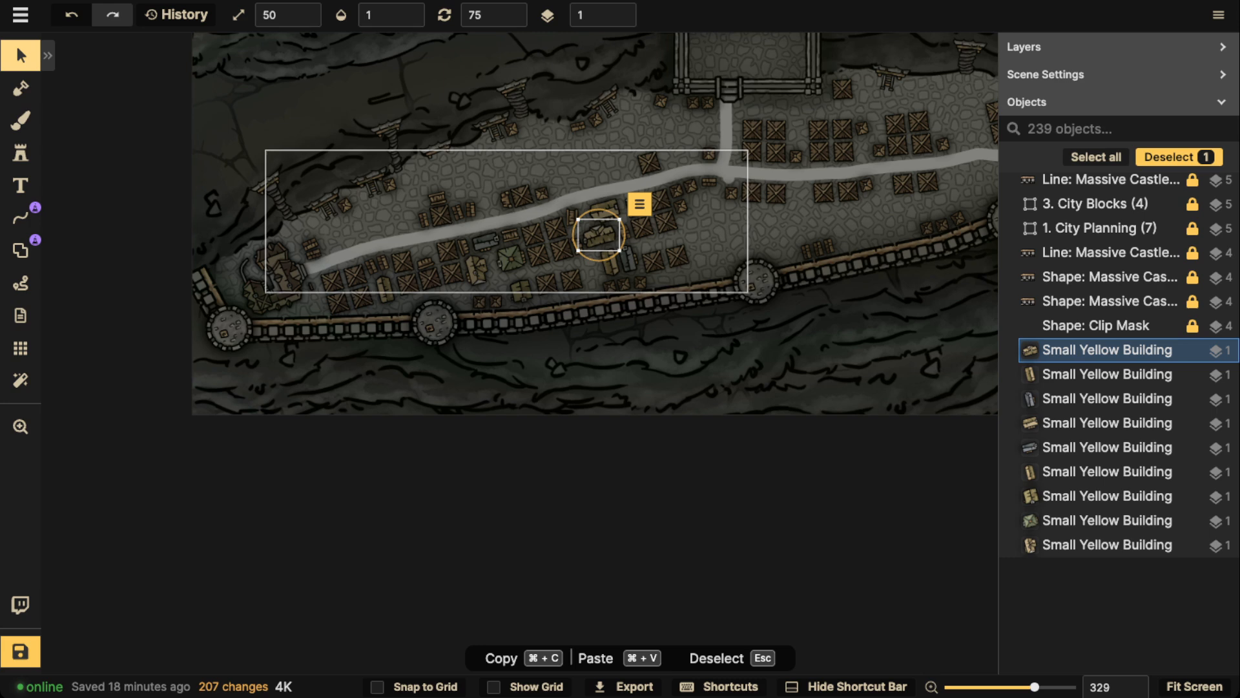
scroll(418, 237, down, 1)
key(space)
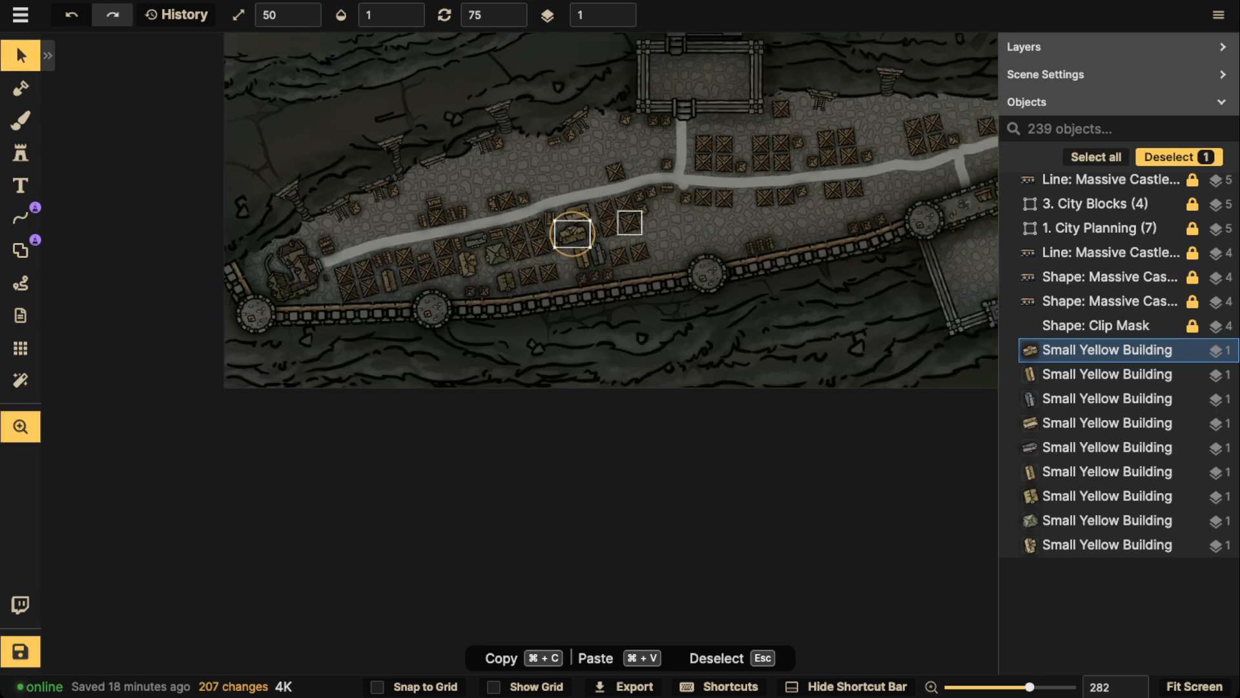
drag(724, 165, 508, 404)
scroll(207, 223, down, 2)
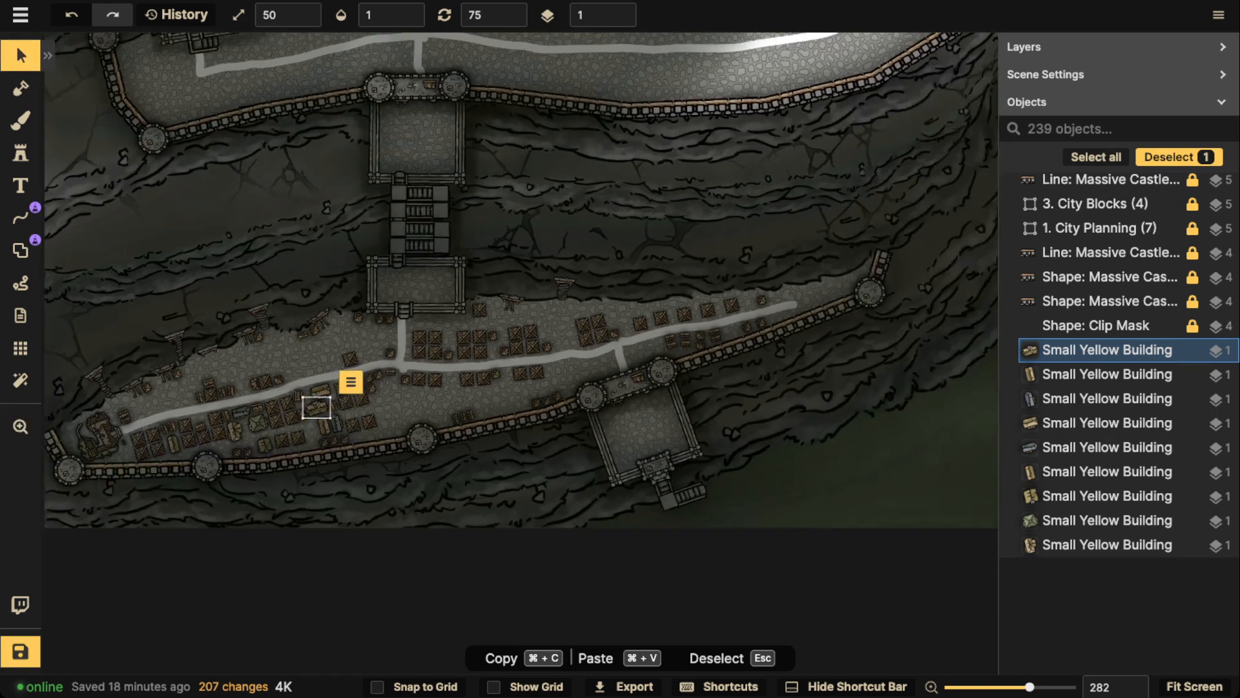
key(space)
drag(206, 223, 87, 239)
drag(388, 291, 595, 235)
scroll(420, 353, down, 1)
key(space)
scroll(364, 271, up, 3)
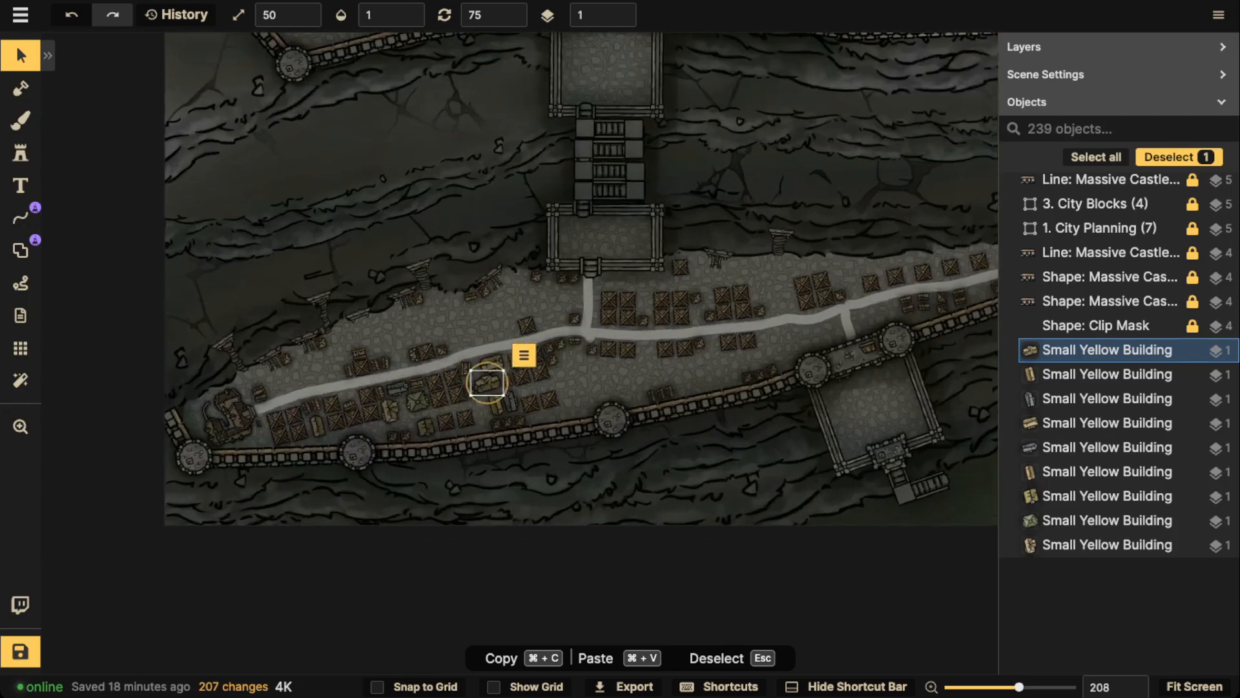
key(Escape)
scroll(427, 279, up, 7)
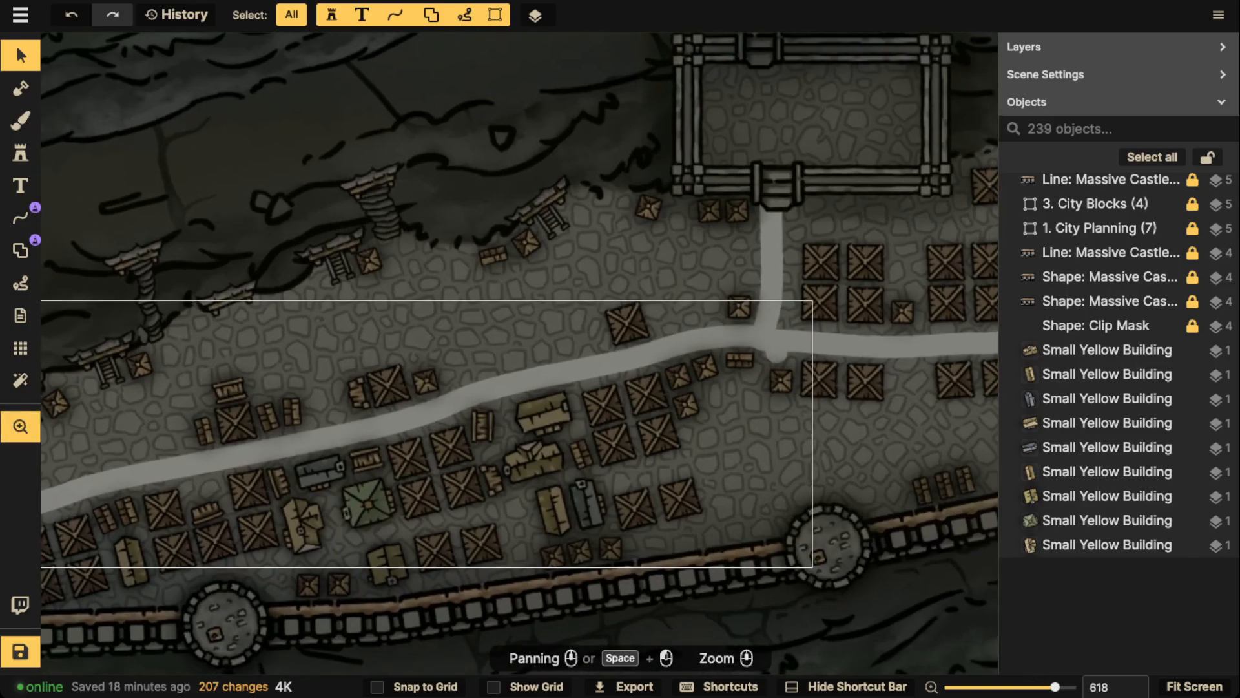
Switch the Small Yellow Building stamp tool to a custom shadow coloured black (000000)
click(542, 416)
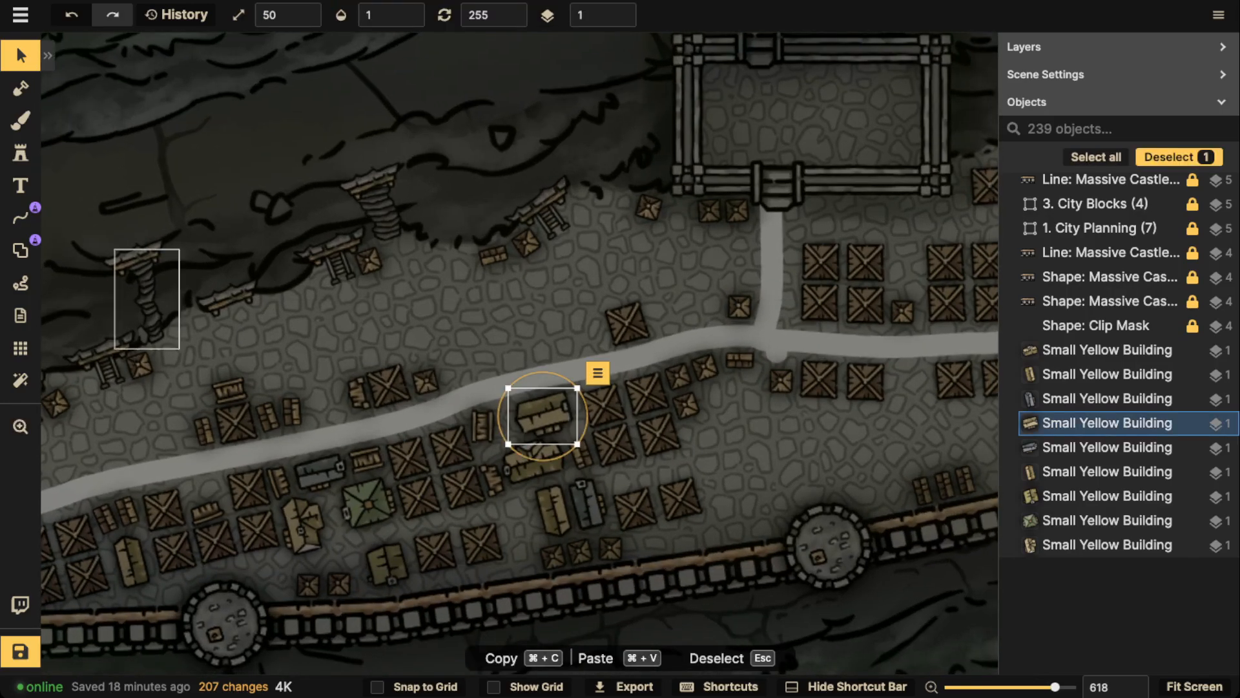
click(21, 250)
scroll(173, 400, down, 1)
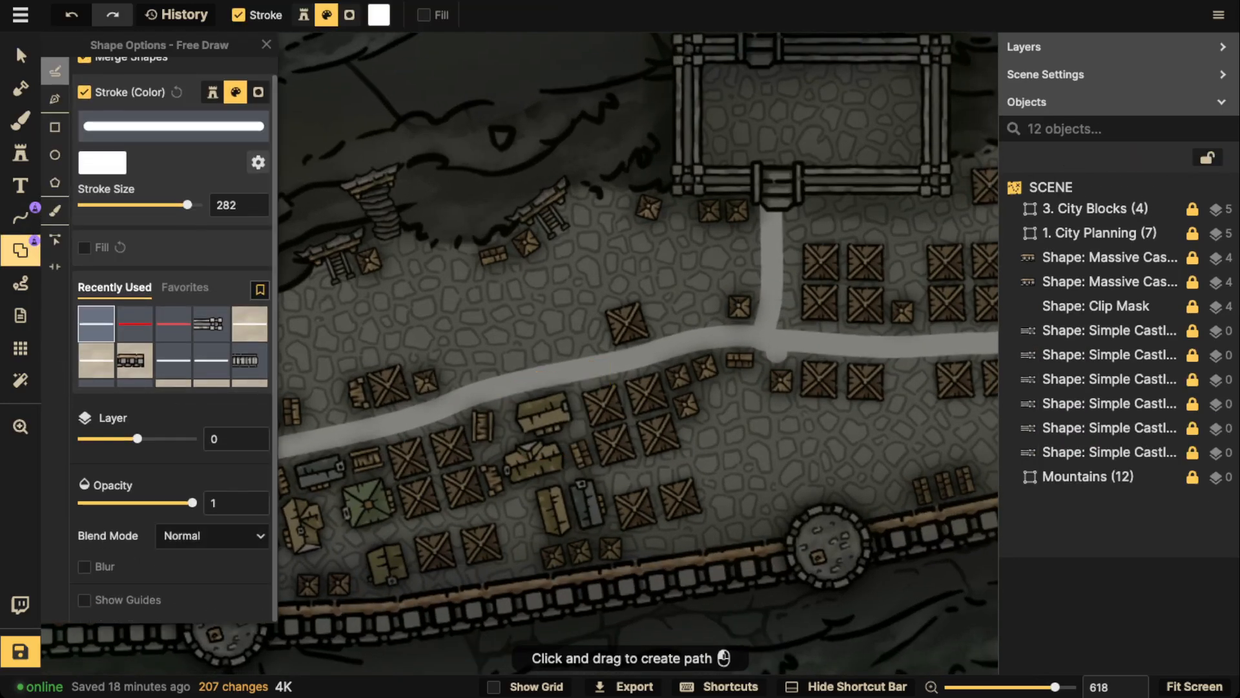
click(20, 153)
scroll(146, 323, down, 5)
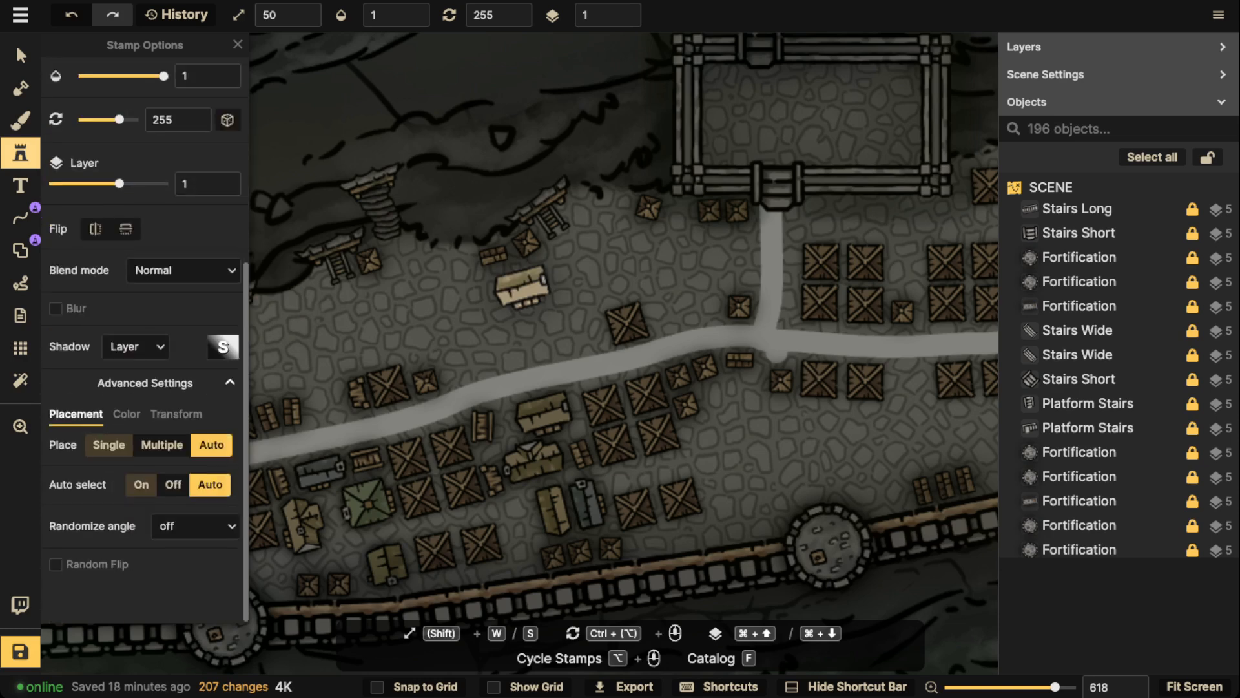
click(134, 346)
click(155, 460)
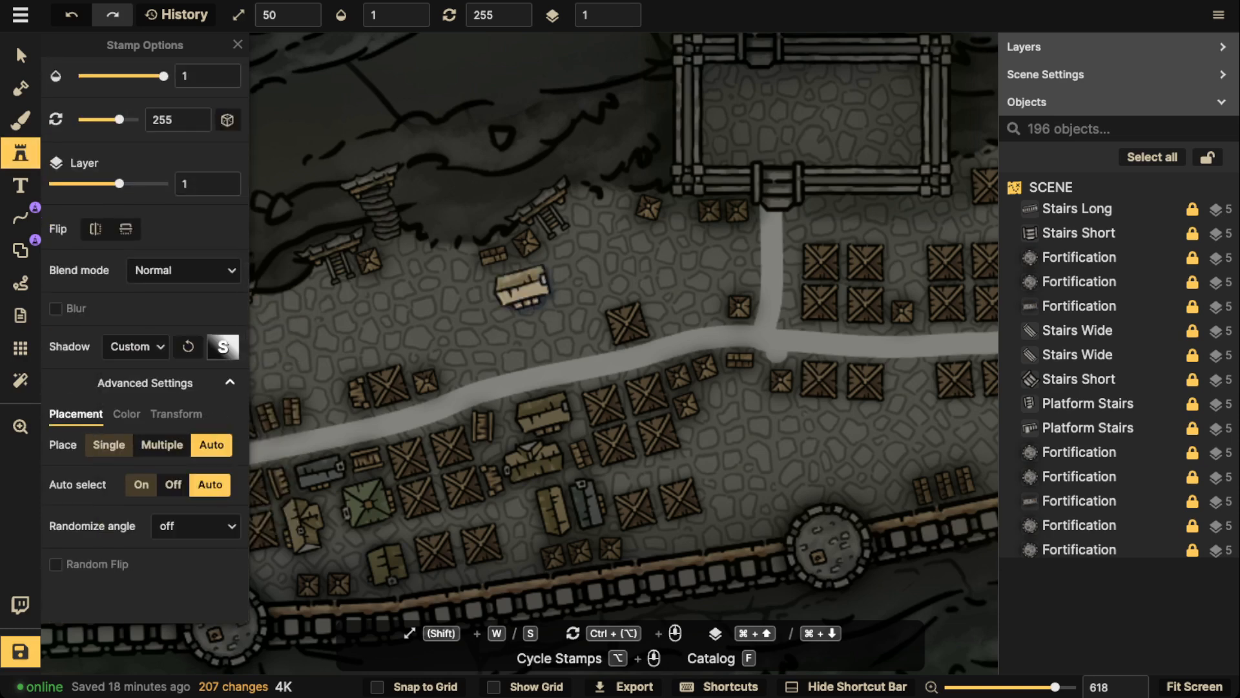
click(223, 347)
drag(382, 405, 443, 447)
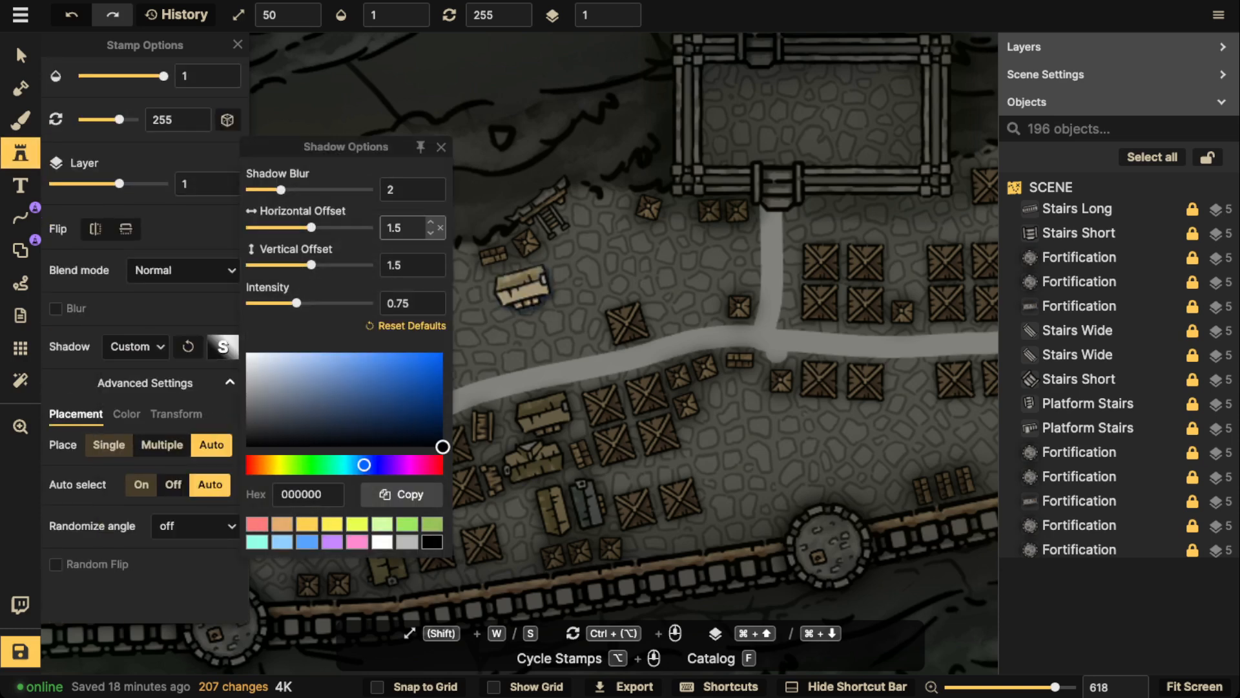
Set the stamp's shadow to horizontal and vertical offset 0, blur 4.9 and intensity 1.04
drag(395, 266, 379, 266)
key(BackSpace)
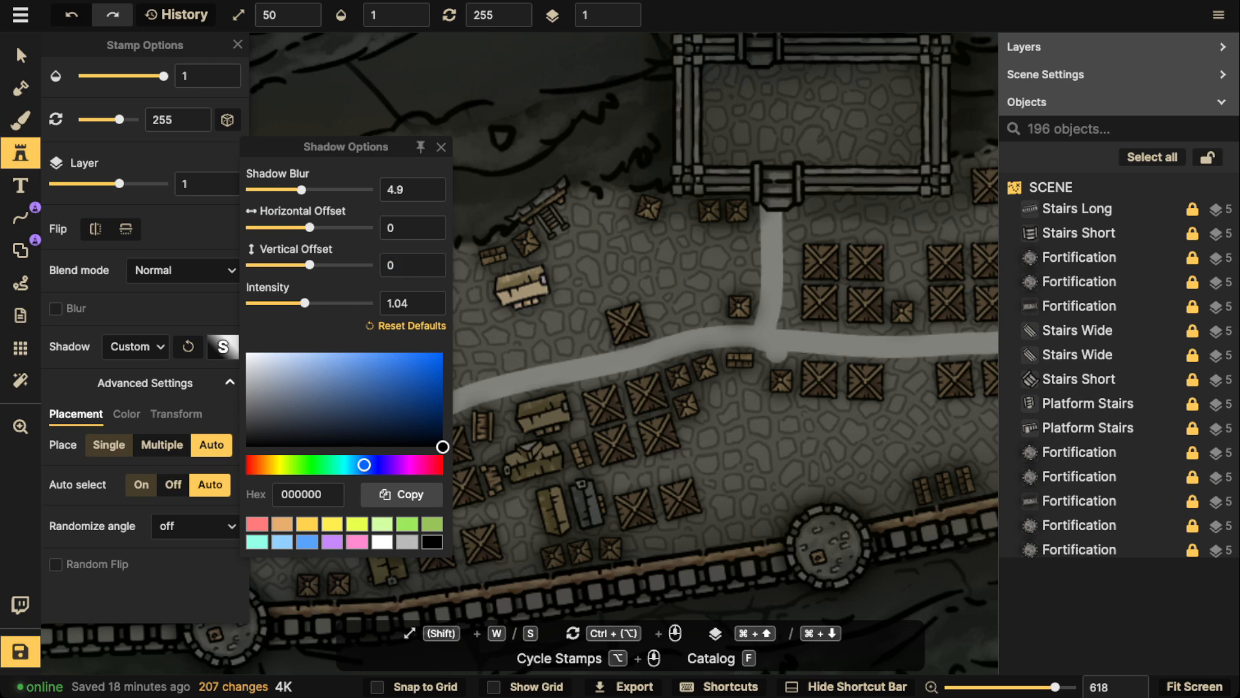
click(520, 308)
Place a Small Yellow Building at rotation 75 just above the wall, below the shack pair west of the third wall tower
key(space)
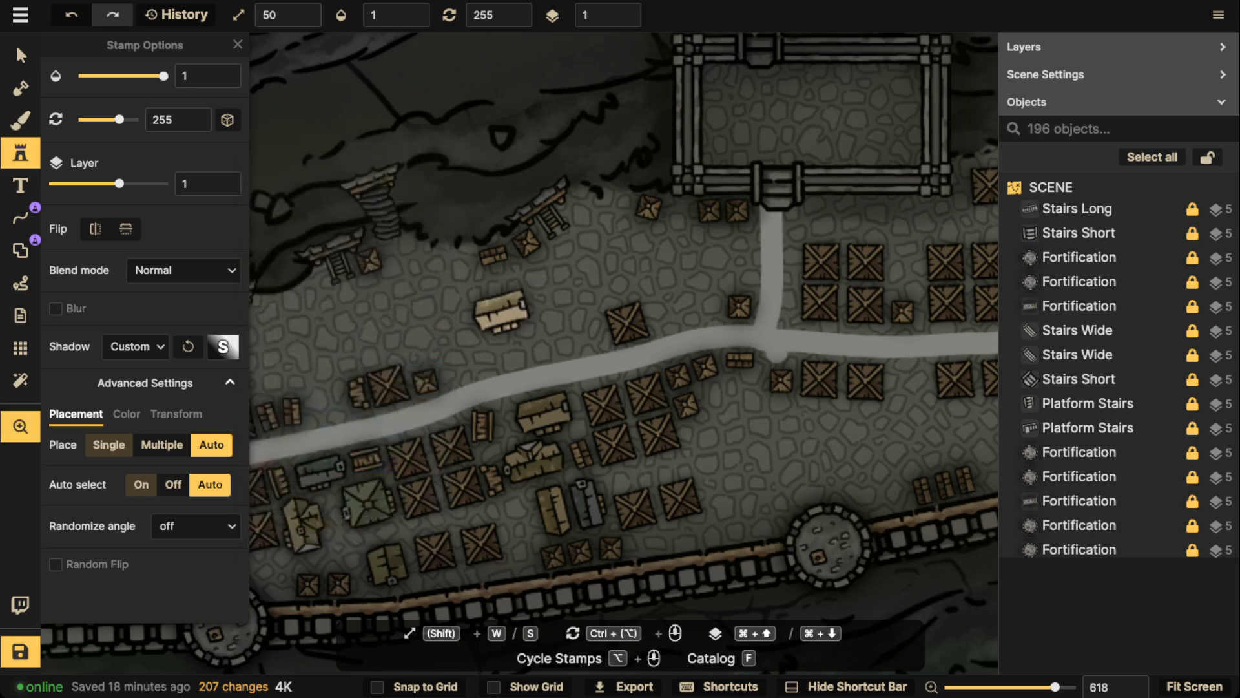
drag(501, 313, 652, 289)
drag(730, 308, 592, 255)
drag(515, 253, 433, 191)
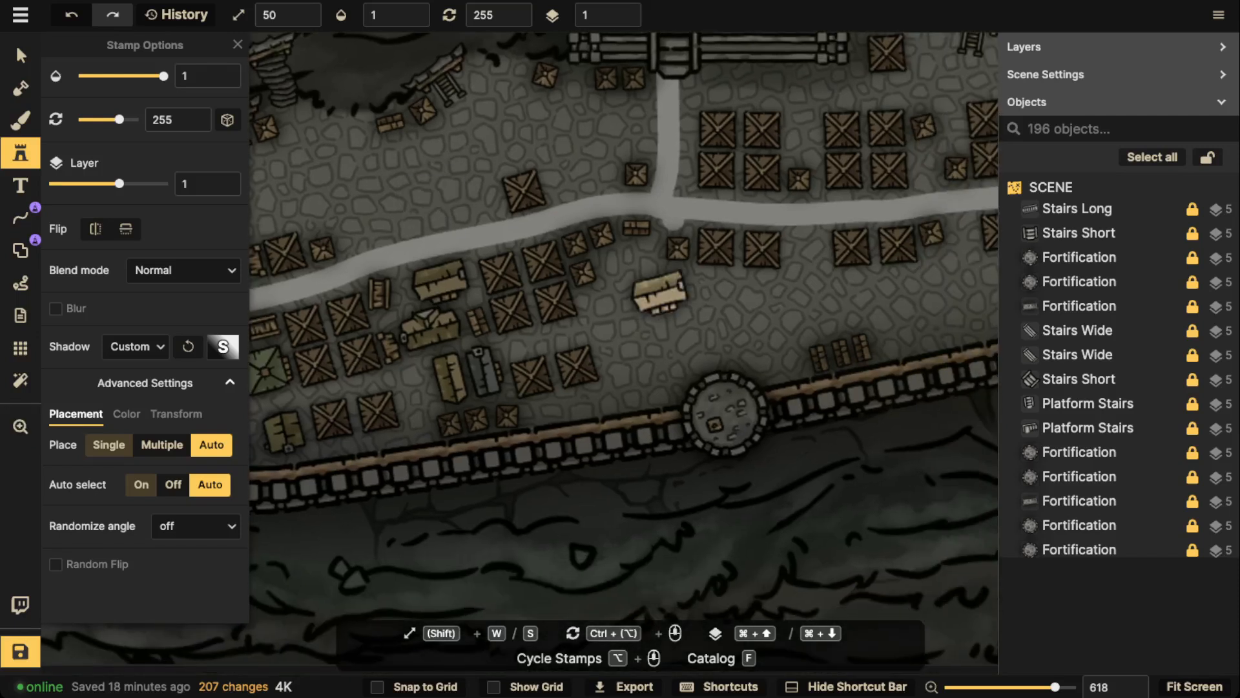
scroll(613, 330, down, 6)
scroll(621, 376, down, 4)
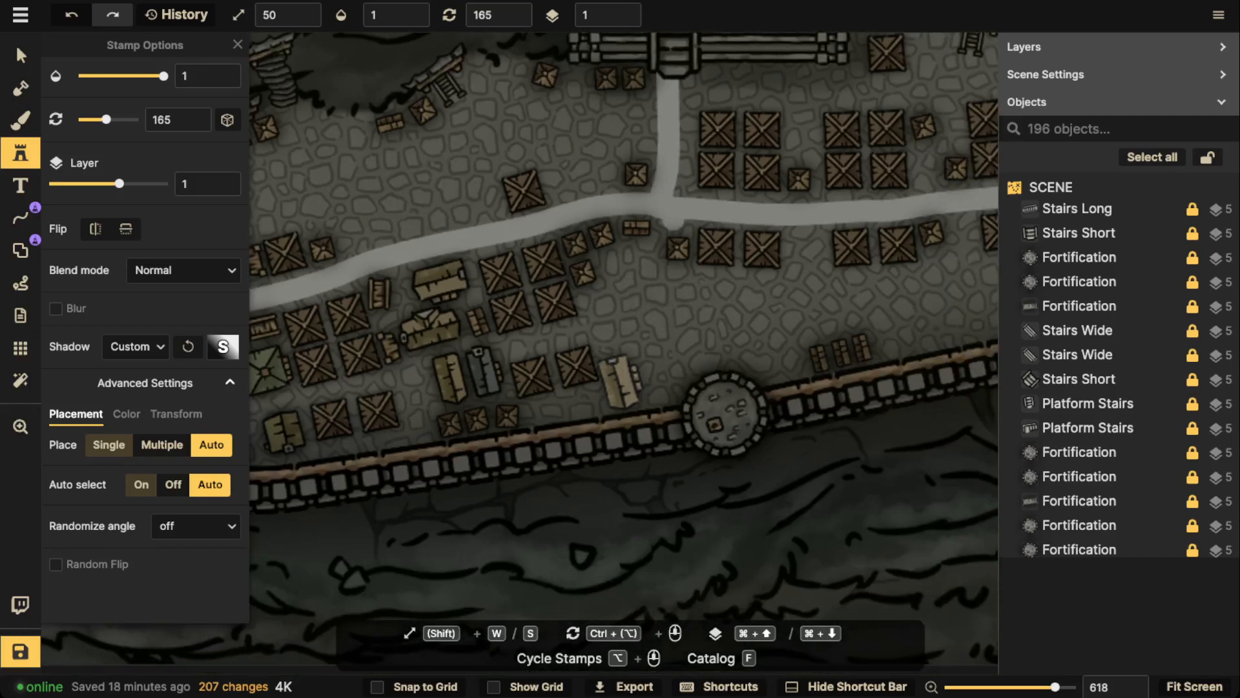
scroll(582, 400, down, 5)
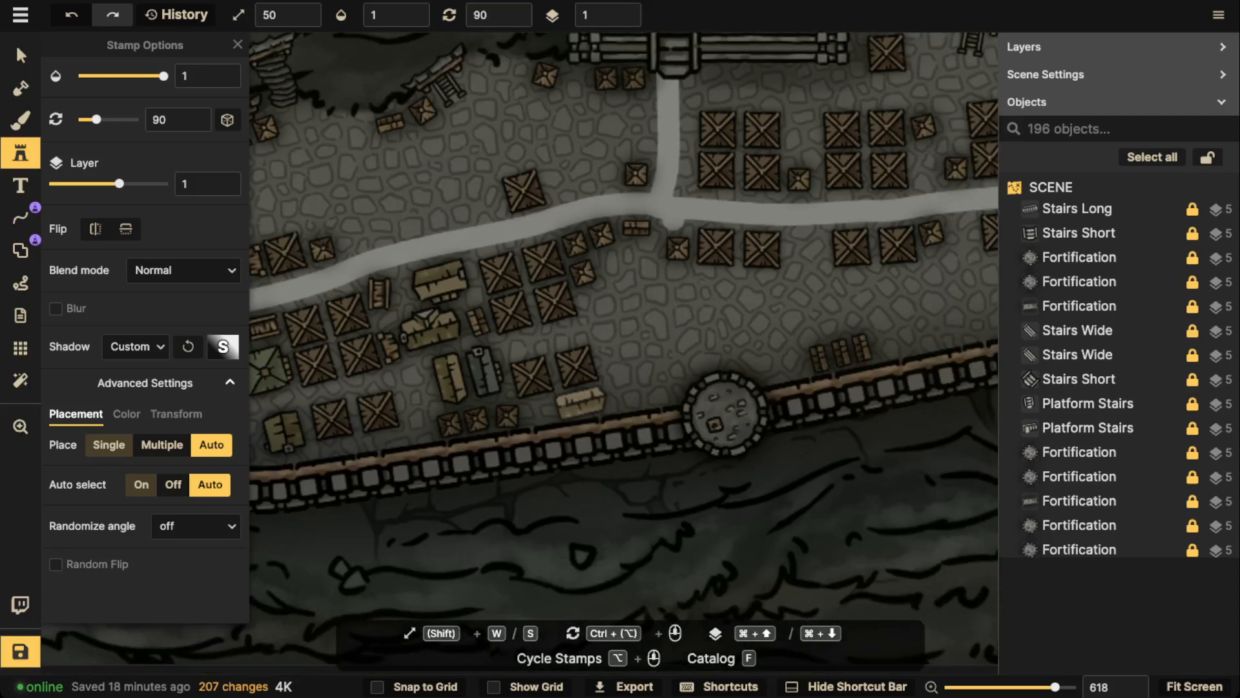
click(581, 401)
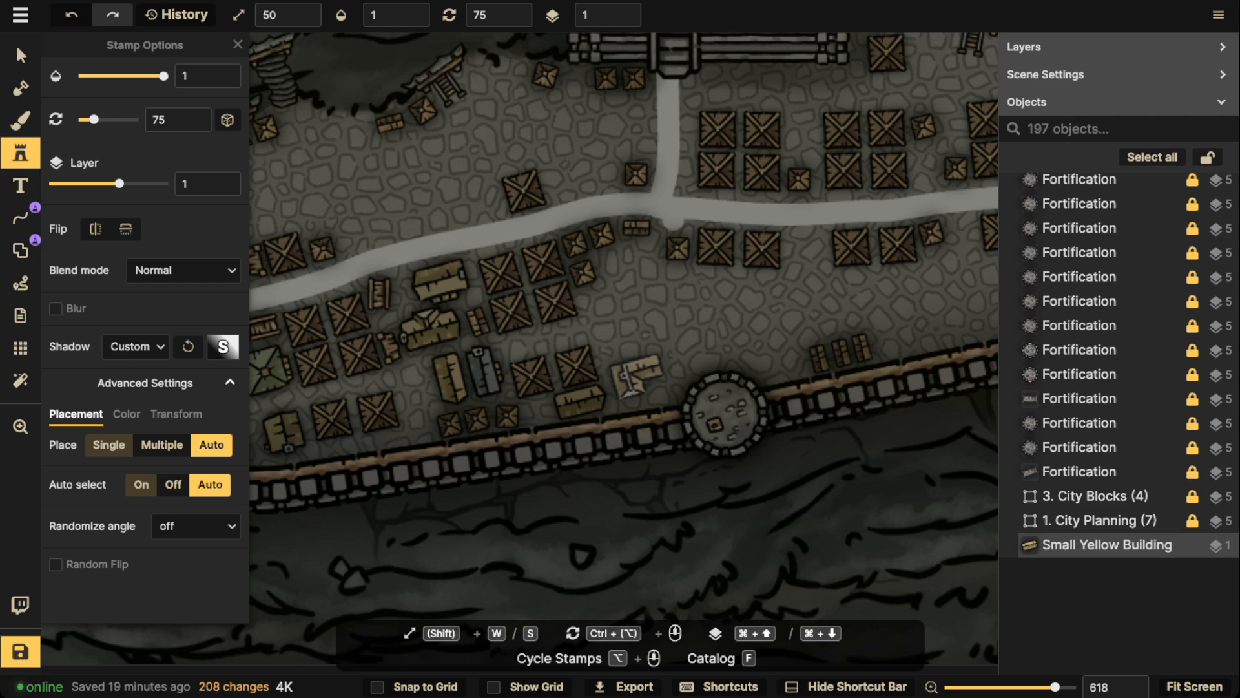
Place two Small Yellow Buildings south of the road junction, east of the crate block, at rotations 75 and 165
scroll(643, 375, up, 12)
scroll(646, 371, down, 1)
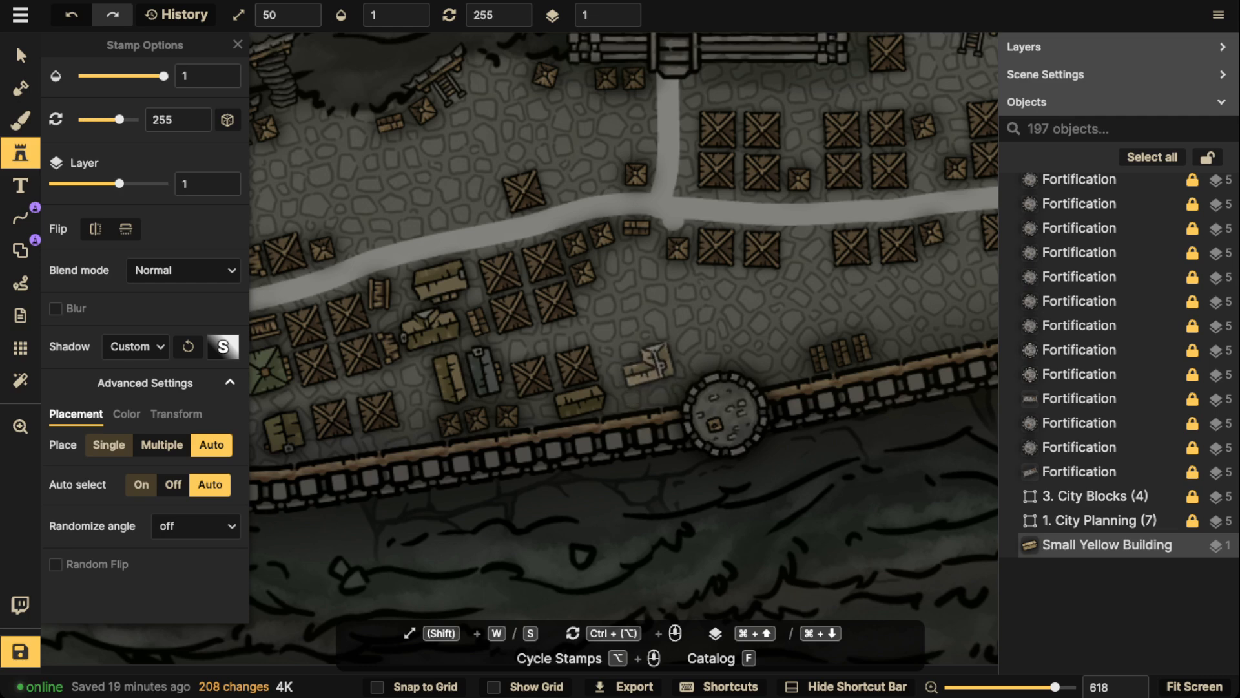
scroll(646, 362, down, 13)
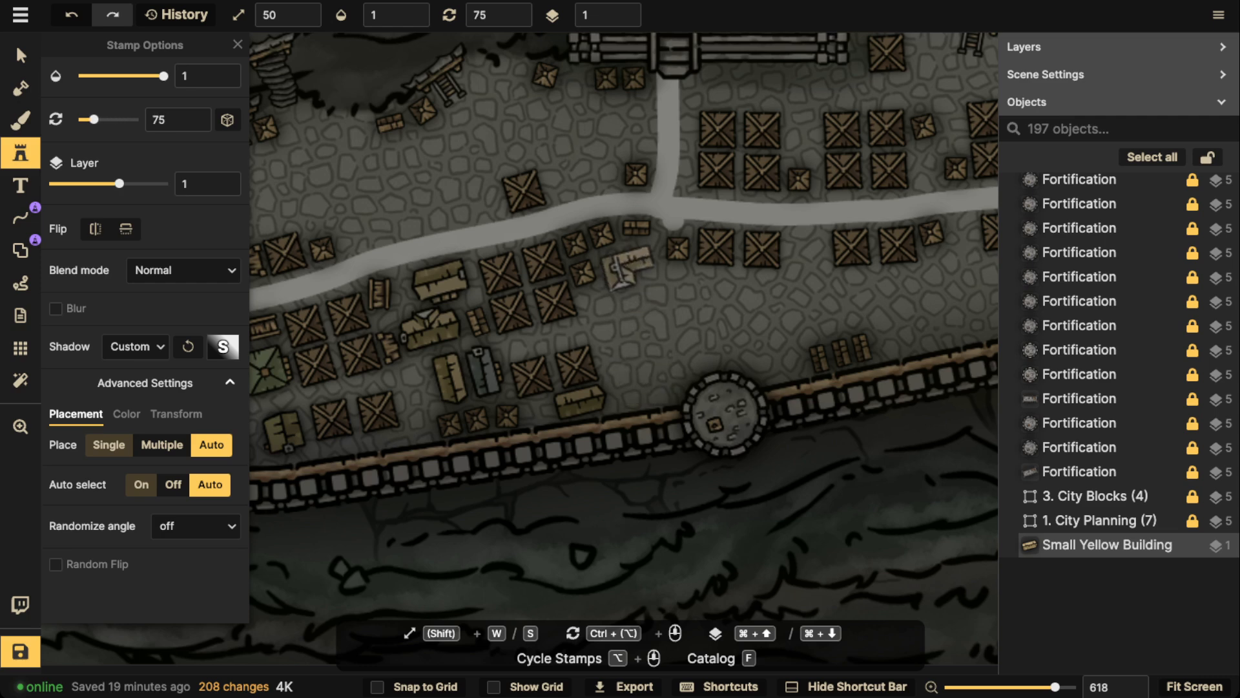
click(628, 268)
scroll(635, 315, up, 6)
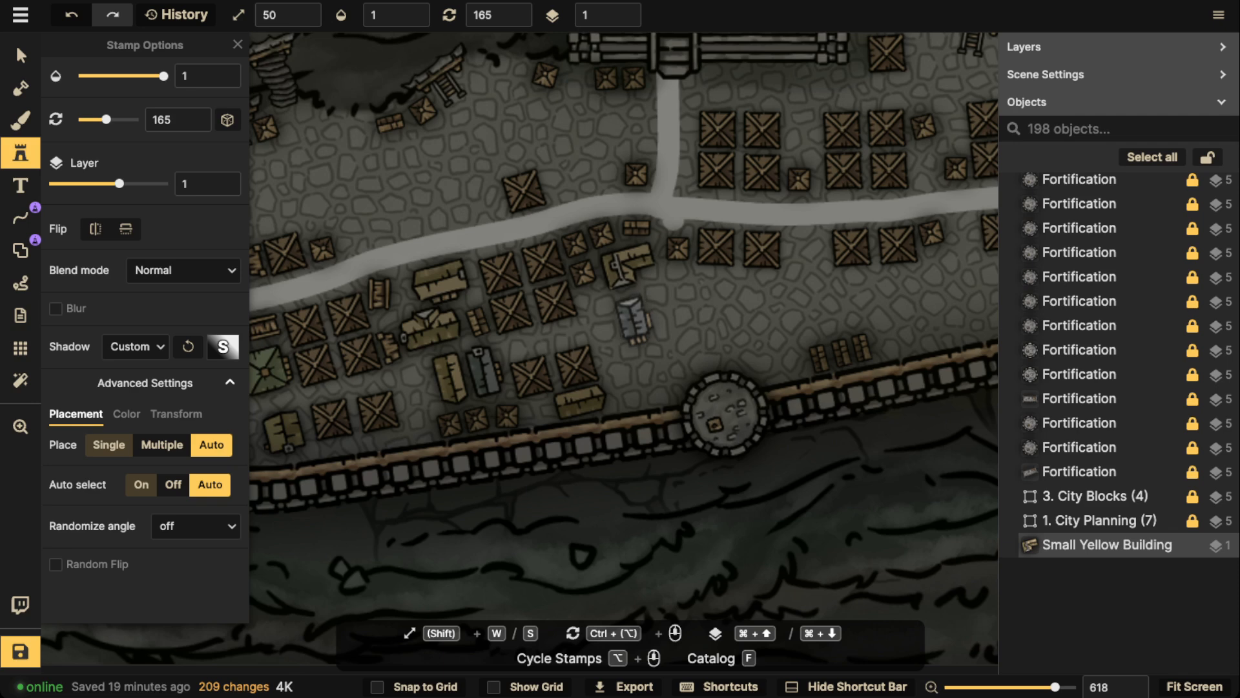
click(633, 318)
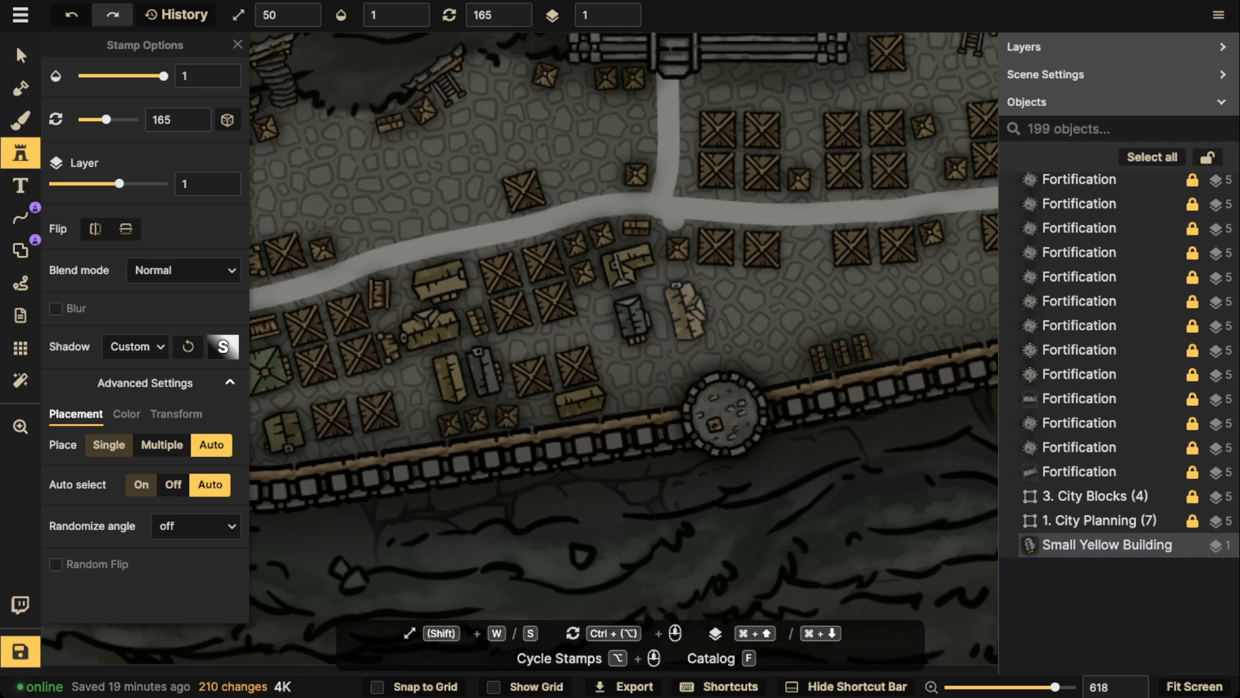
Place a Small Yellow Building at rotation 273 below the crate pair east of the junction and one at 258 just west of the wall tower
scroll(686, 310, up, 7)
click(722, 294)
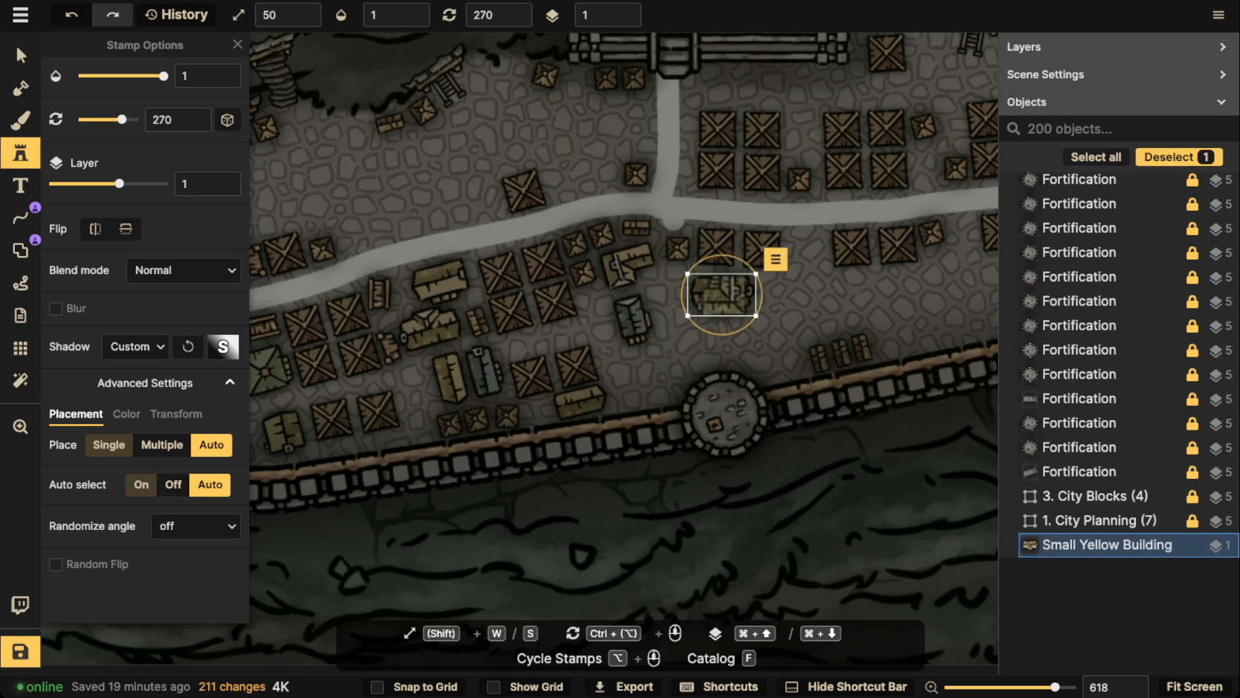
drag(722, 334, 719, 334)
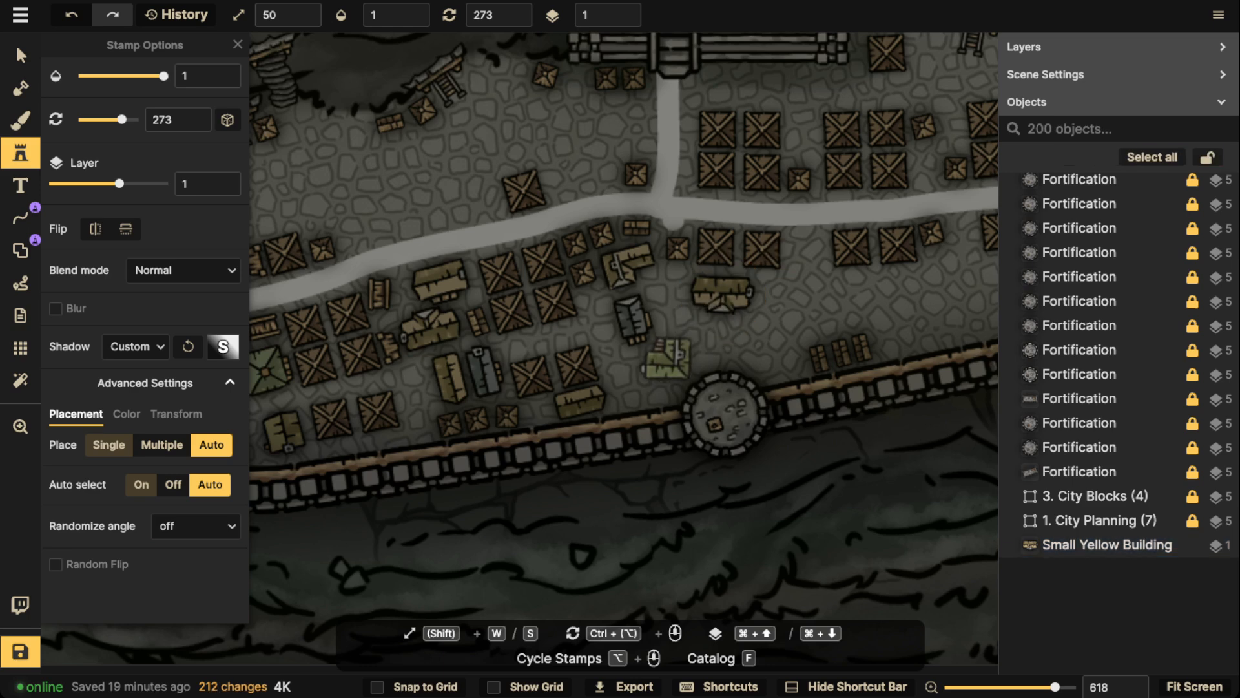
scroll(659, 367, down, 1)
click(642, 381)
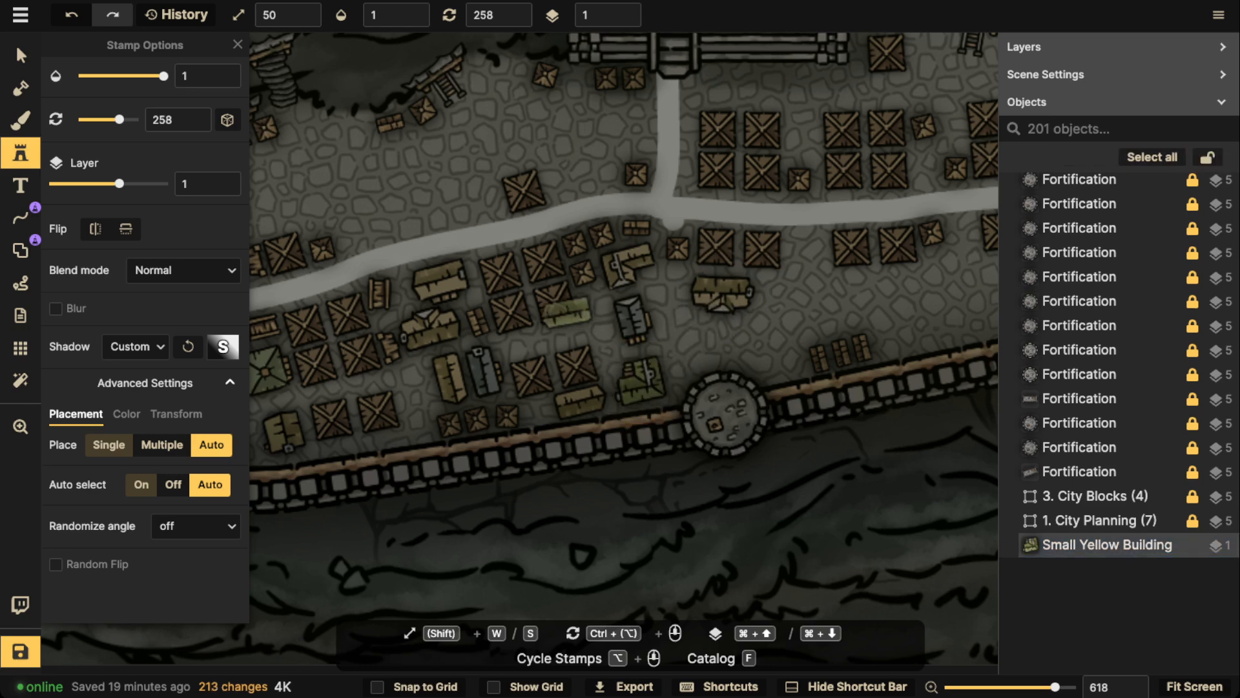
Place a Small Yellow Building at rotation 168 in the gap between the two crate pairs south of the road
scroll(646, 362, down, 3)
drag(759, 316, 550, 318)
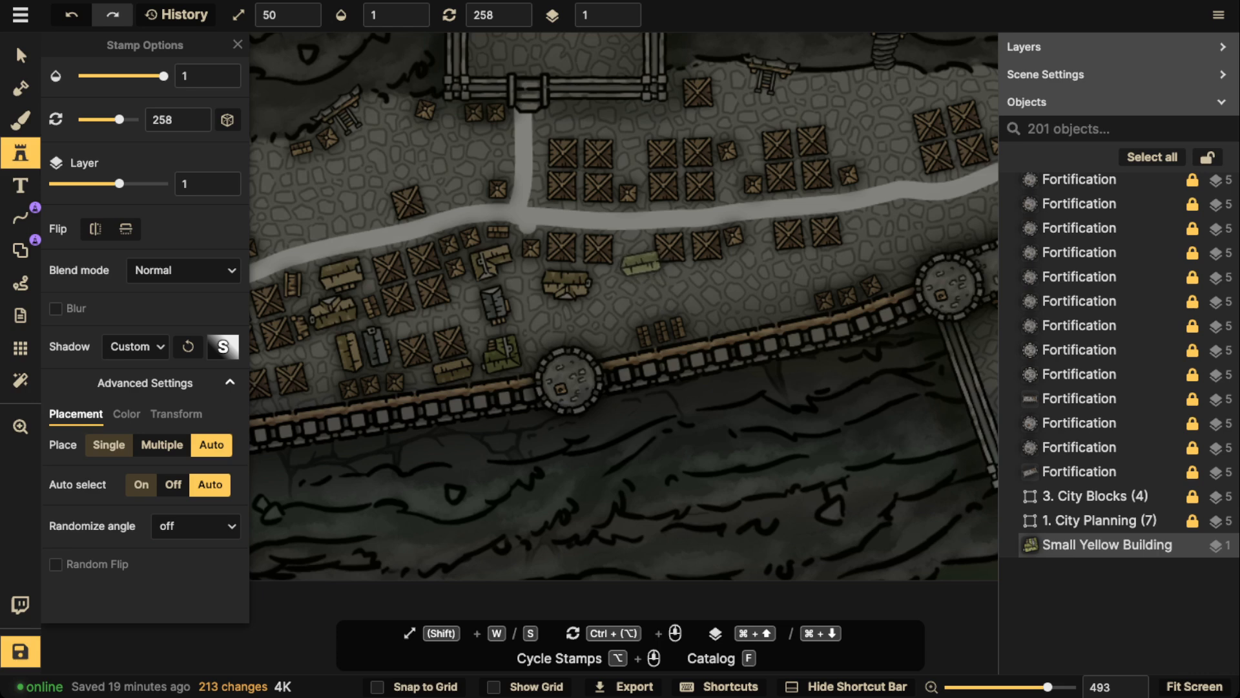
click(634, 255)
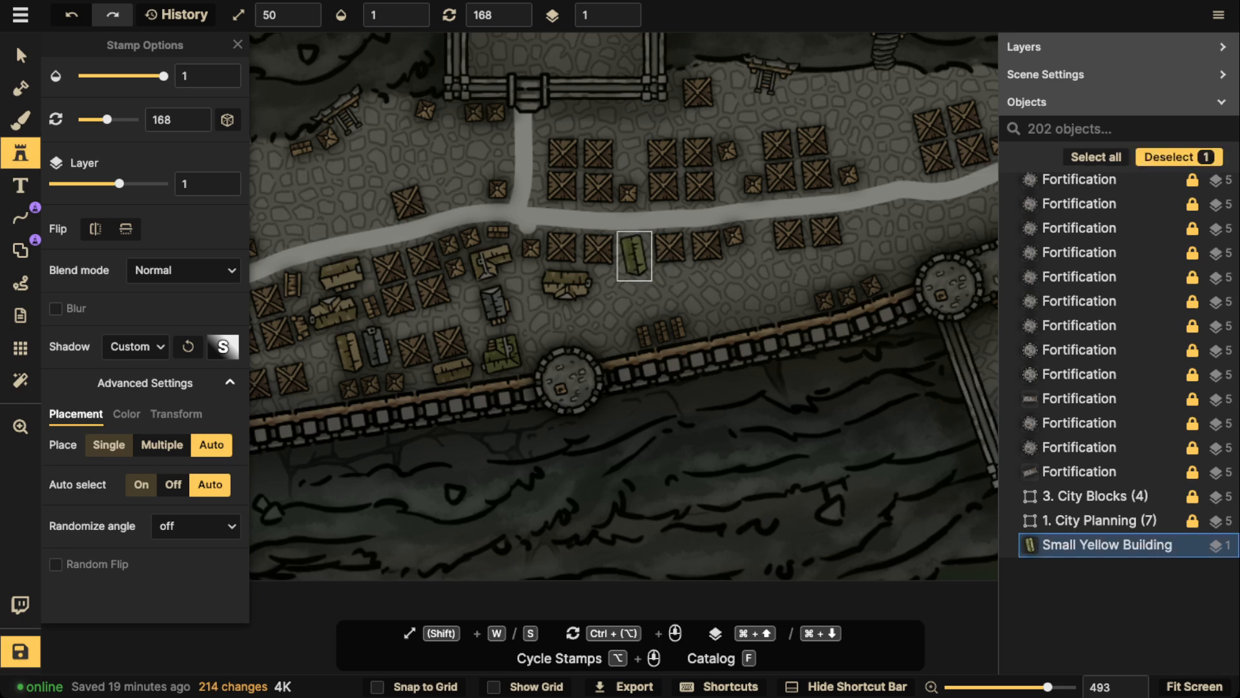
drag(636, 283, 633, 283)
Try scattering seven Small Yellow Buildings at varied rotations across the open ground between the road's southern crate pairs and the wall
scroll(621, 304, down, 5)
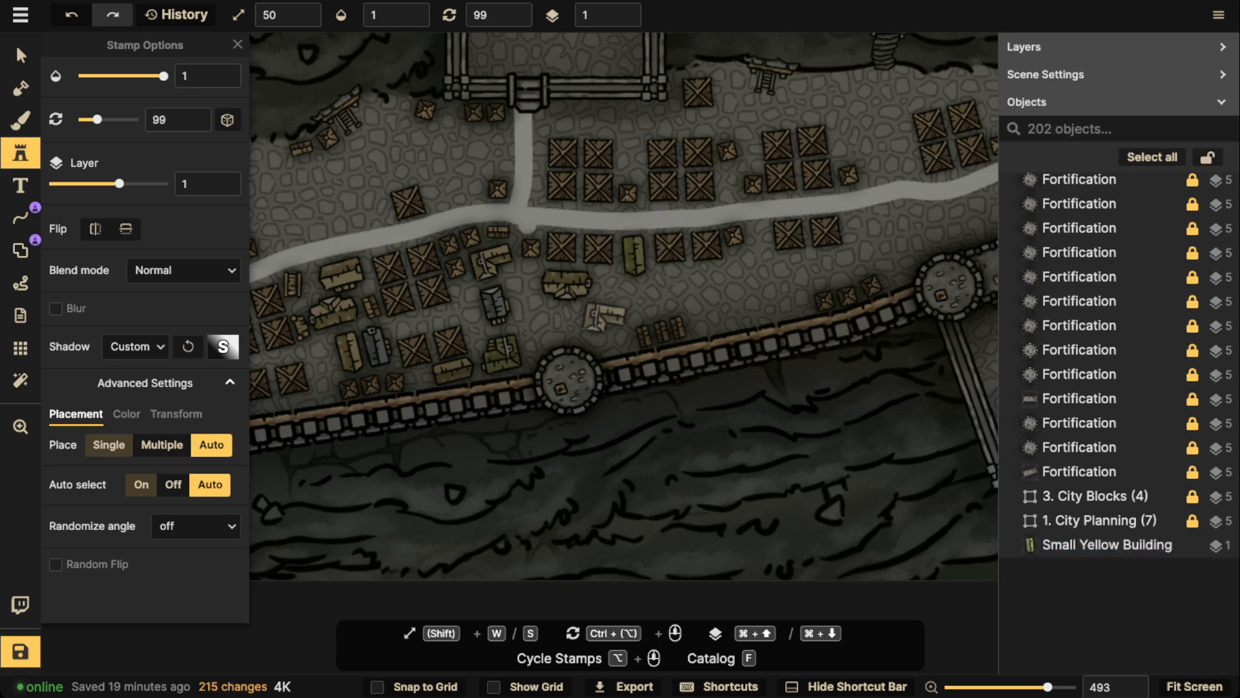
click(601, 319)
scroll(652, 293, up, 3)
click(642, 293)
scroll(668, 285, up, 4)
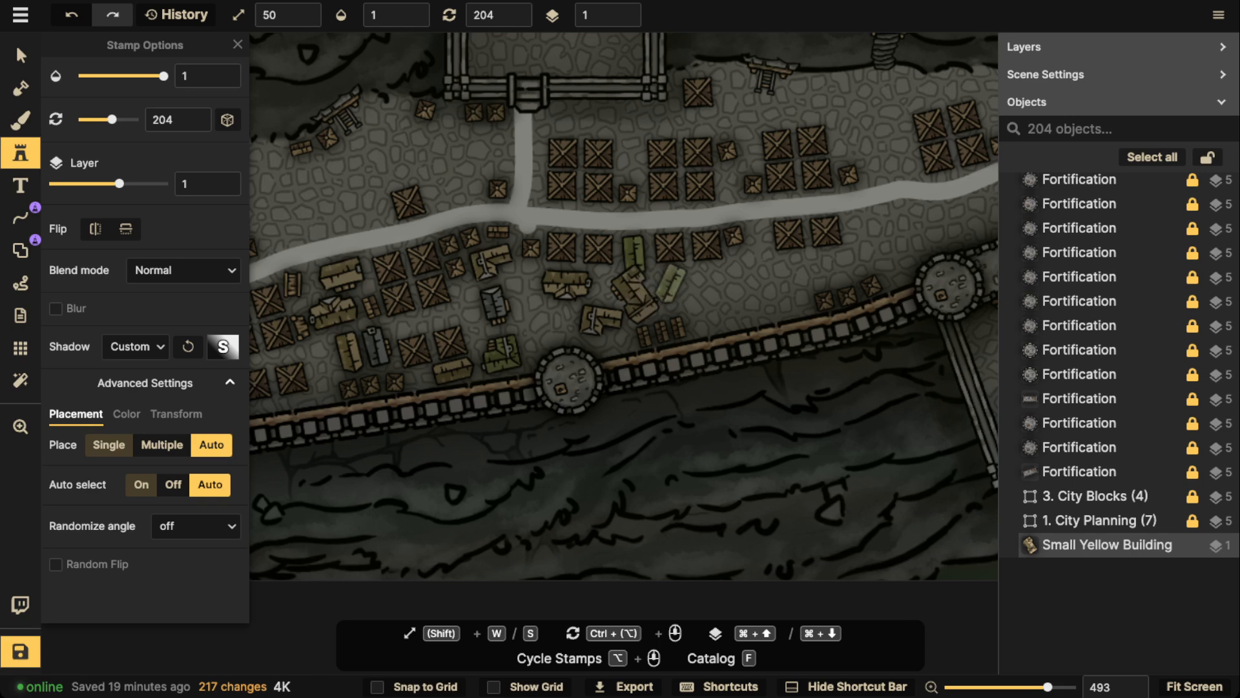
click(672, 283)
click(720, 294)
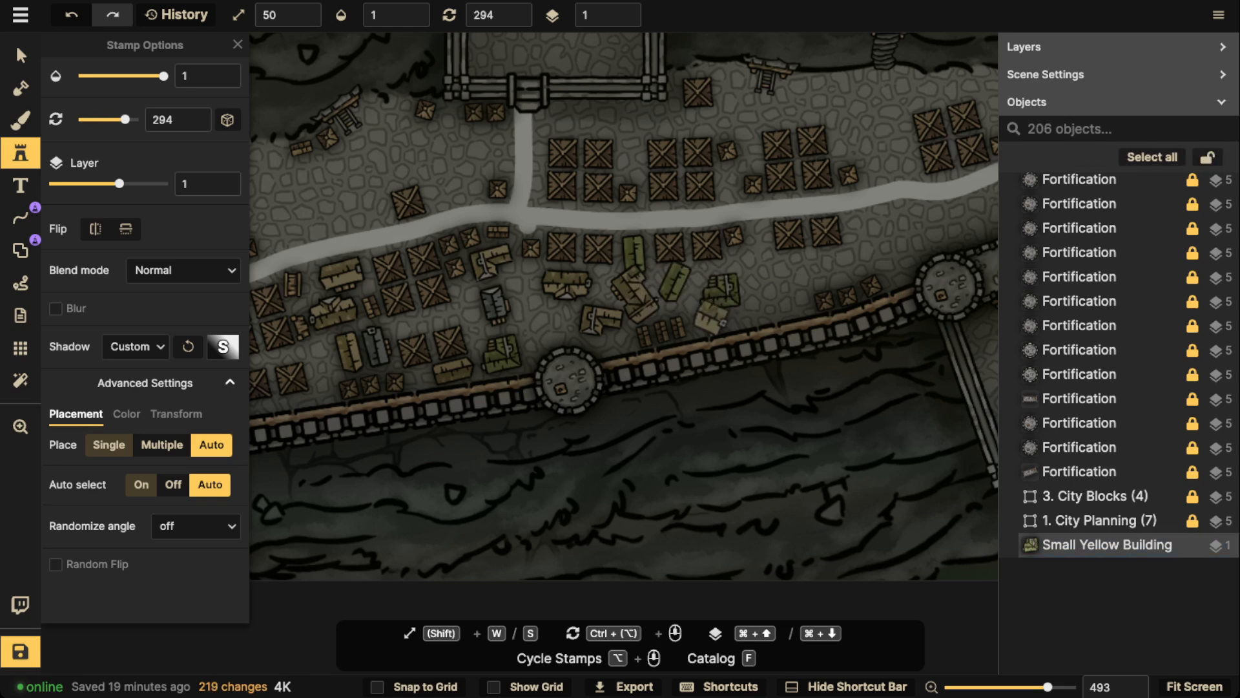
click(711, 316)
scroll(750, 291, down, 5)
click(766, 283)
scroll(796, 276, up, 3)
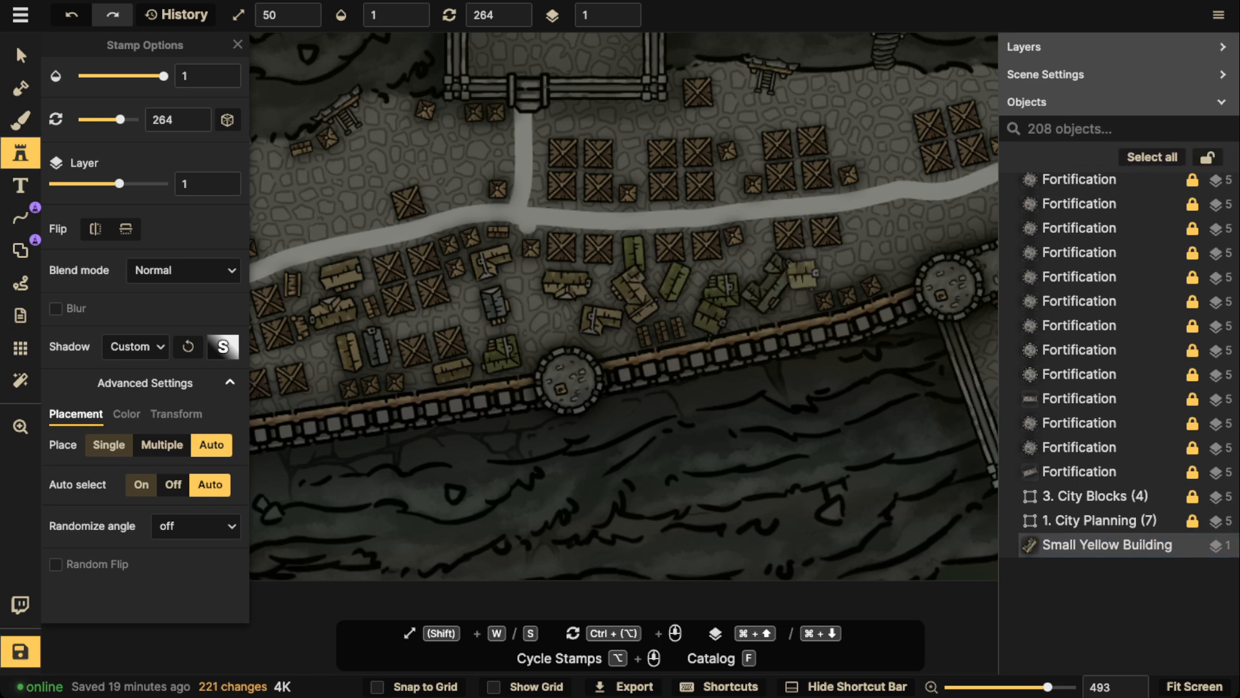
click(807, 272)
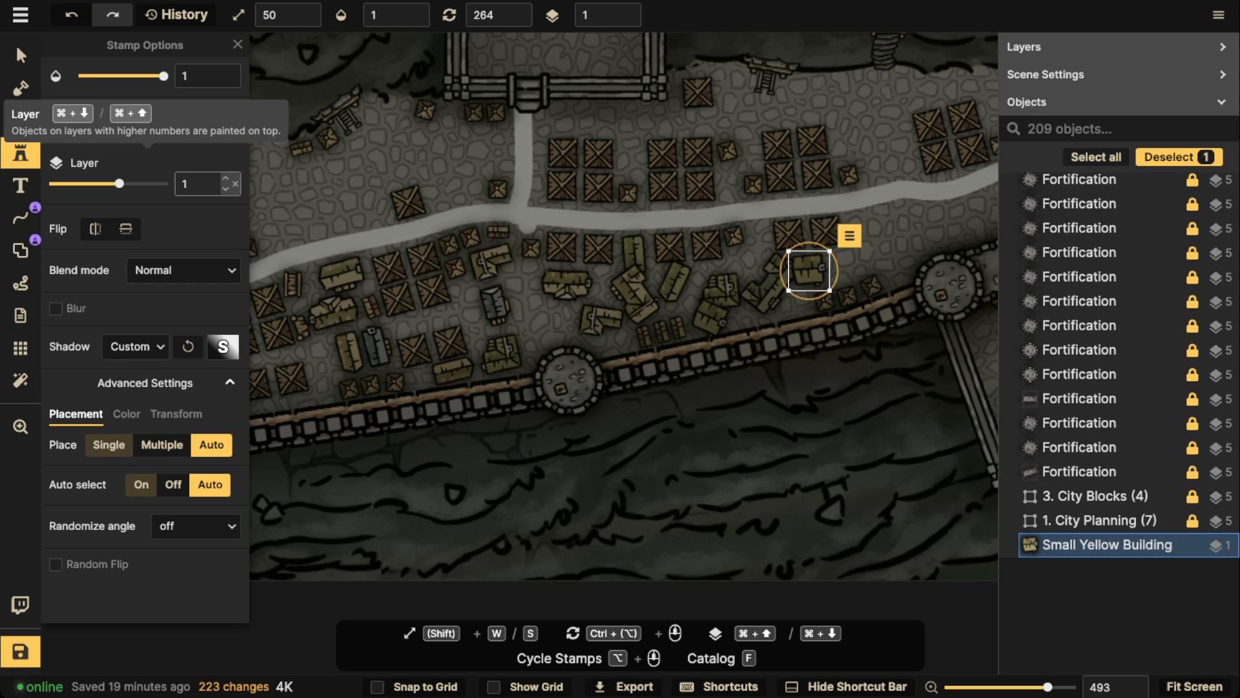
Undo the scattered placements back to the building between the crate pairs south of the road
key(super+z)
key(super+z)
key(super+z)
key(super+z)
key(super+z)
key(super+z)
key(super+z)
key(super+z)
key(super+z)
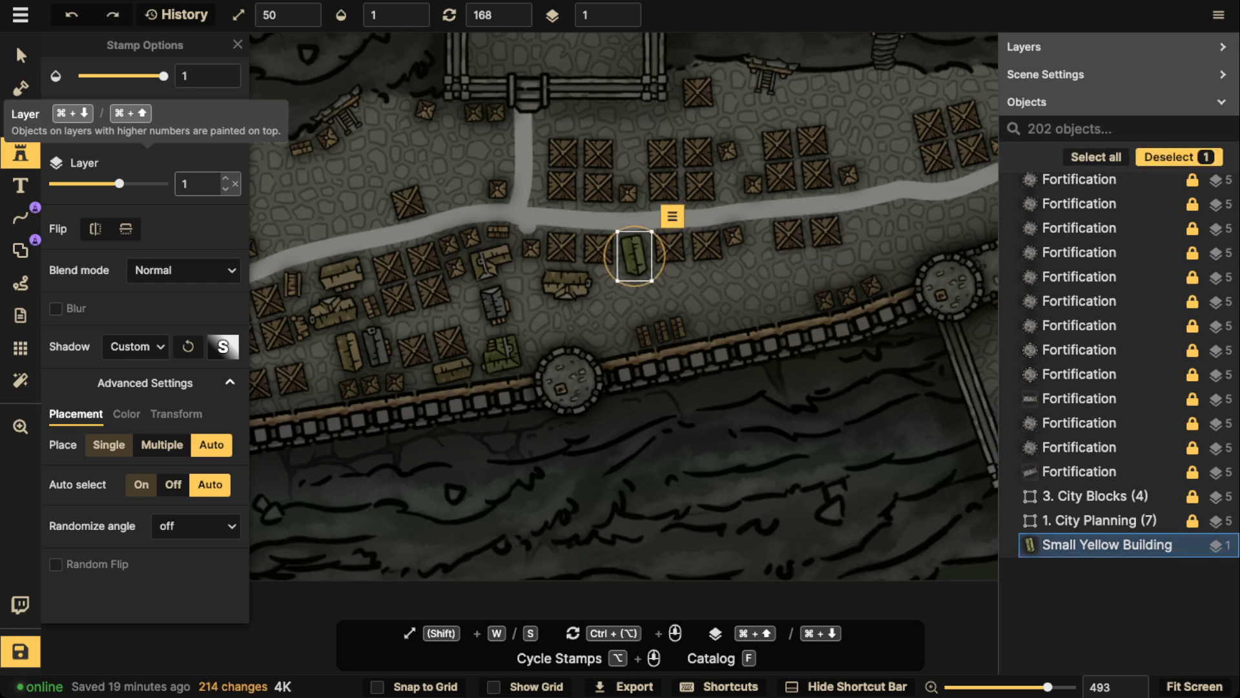
Rotate the building between the crate pairs to 178 and place another at rotation 73 against the wall, east of the triple crate stack
scroll(634, 255, up, 1)
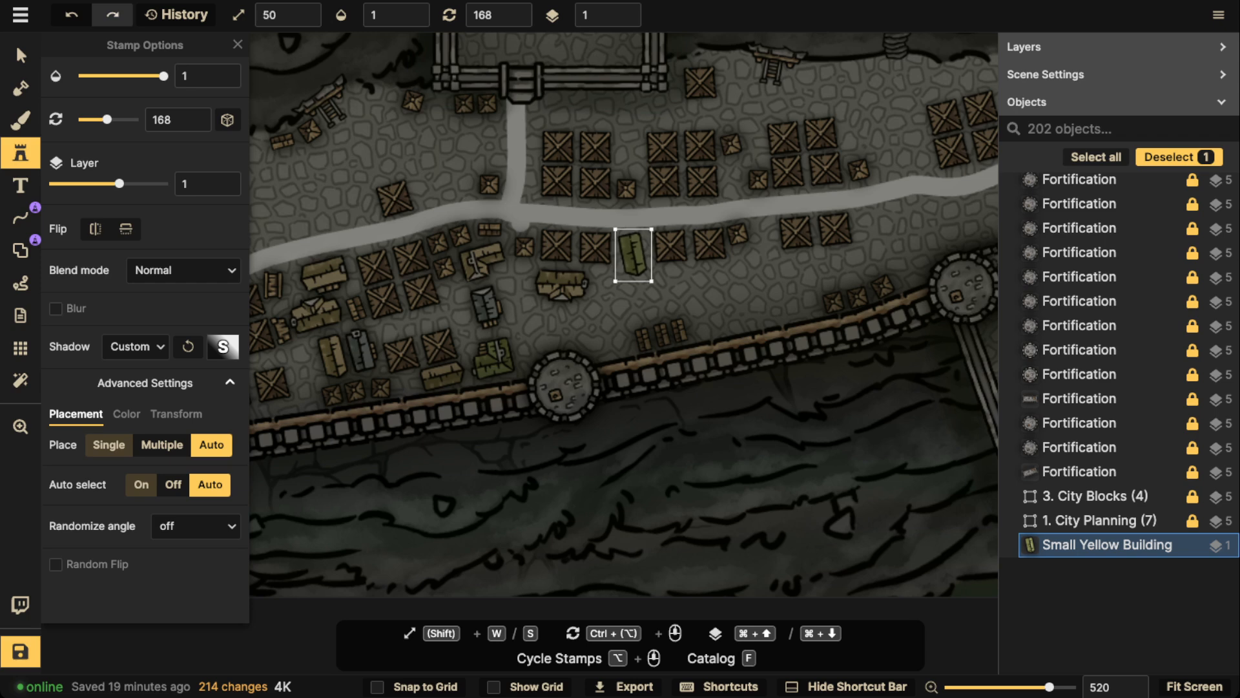
ctrl+scroll(634, 255, up, 5)
click(564, 290)
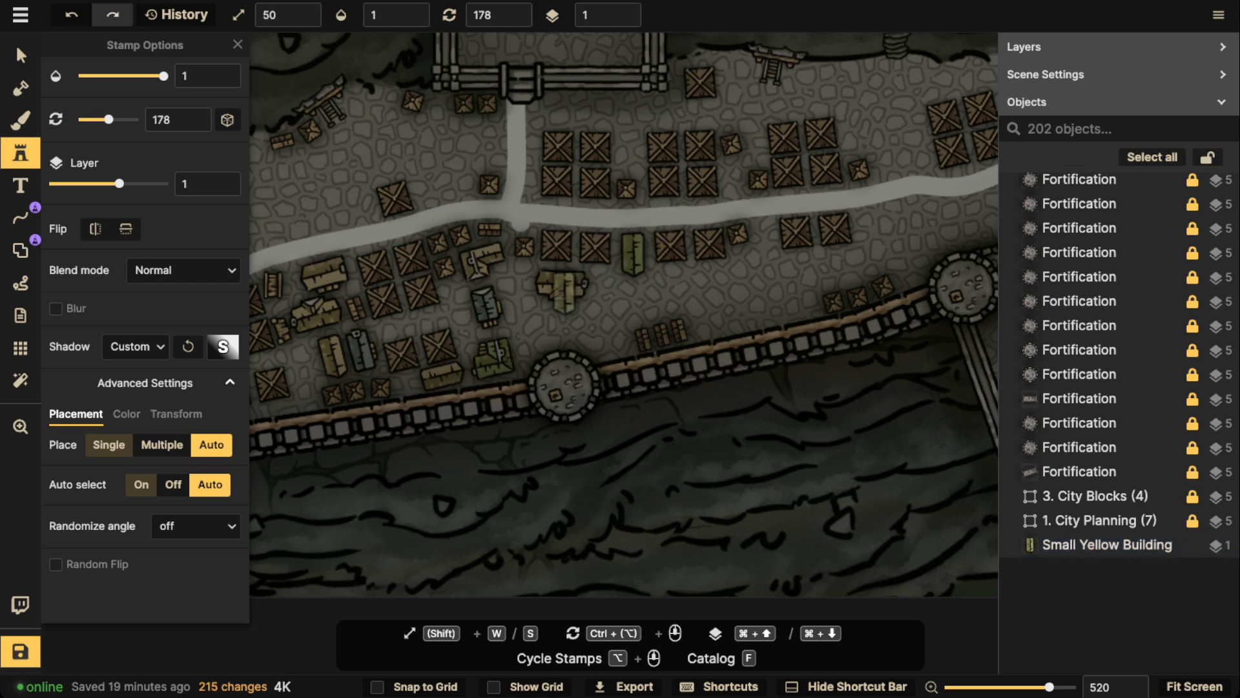
ctrl+scroll(551, 320, down, 5)
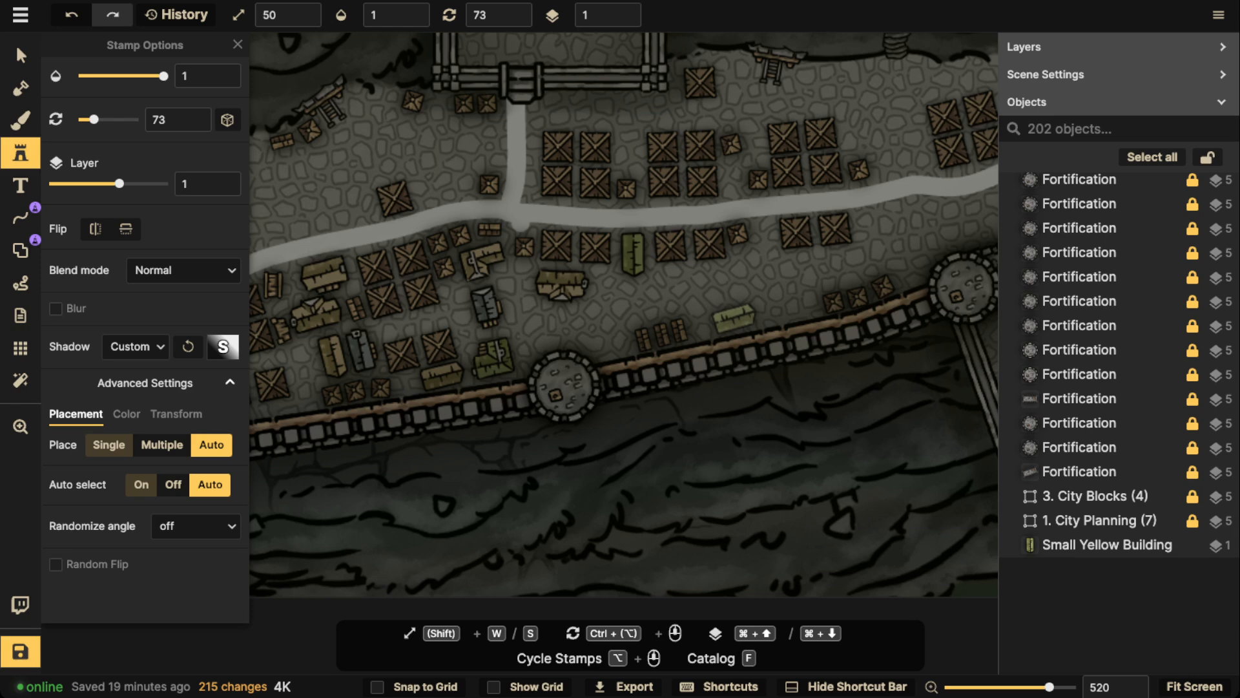
click(734, 318)
Place two Small Yellow Buildings at rotation 73 south of the eastern road, one above the gatehouse's east tower and one east of the small crates
scroll(493, 234, down, 2)
drag(492, 234, 681, 232)
drag(531, 200, 775, 178)
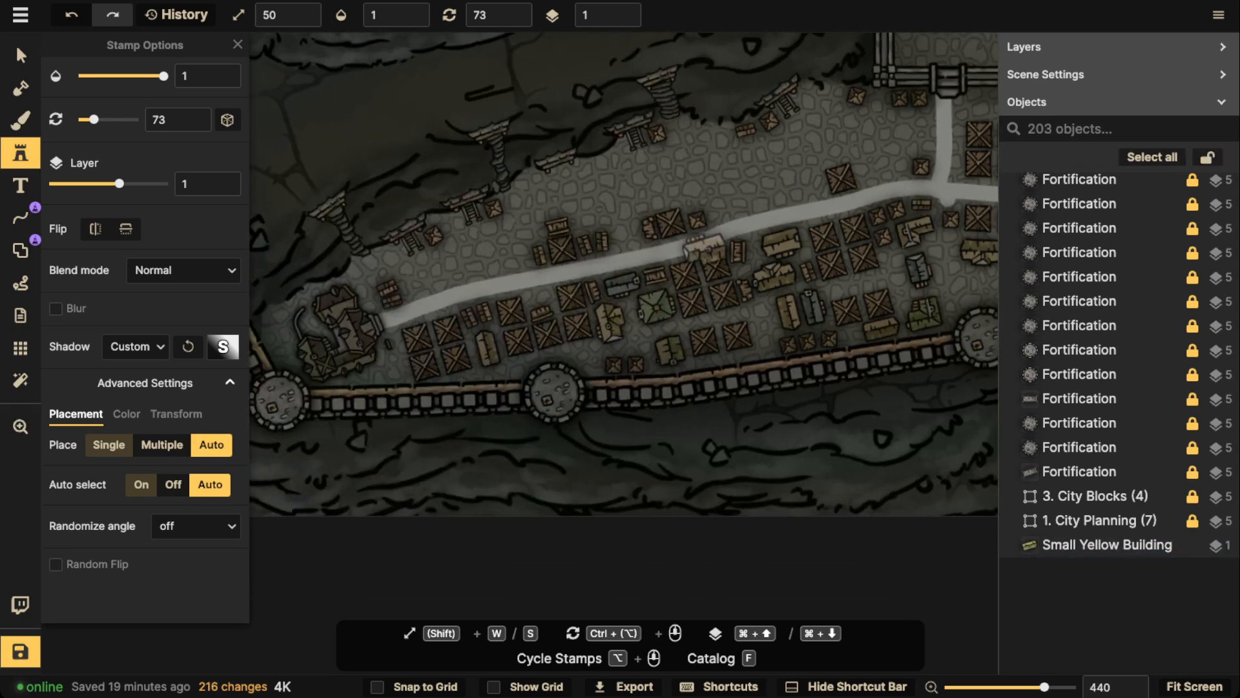
drag(703, 249, 463, 248)
drag(775, 229, 468, 229)
scroll(870, 229, up, 2)
drag(869, 230, 602, 411)
scroll(601, 411, up, 2)
click(637, 294)
drag(821, 261, 632, 318)
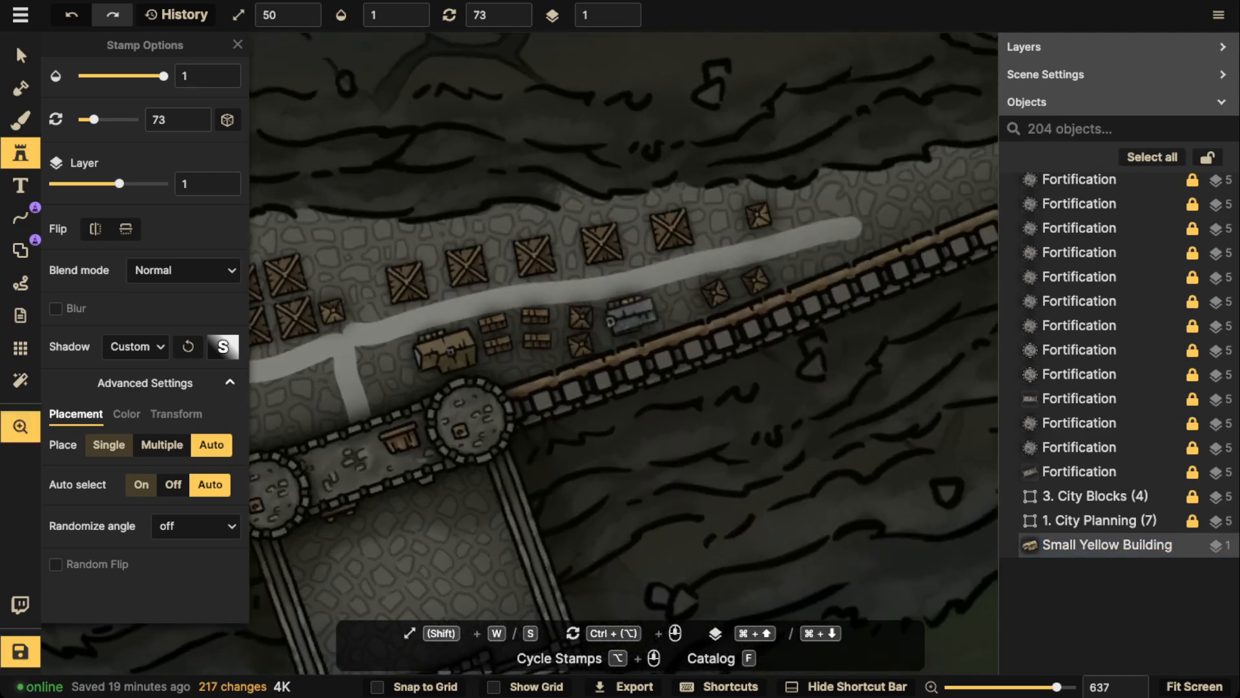
click(670, 307)
Place a Small Yellow Building at rotation 88 by the road's eastern end and one at 163 between the last two crates north of the road
drag(783, 261, 678, 291)
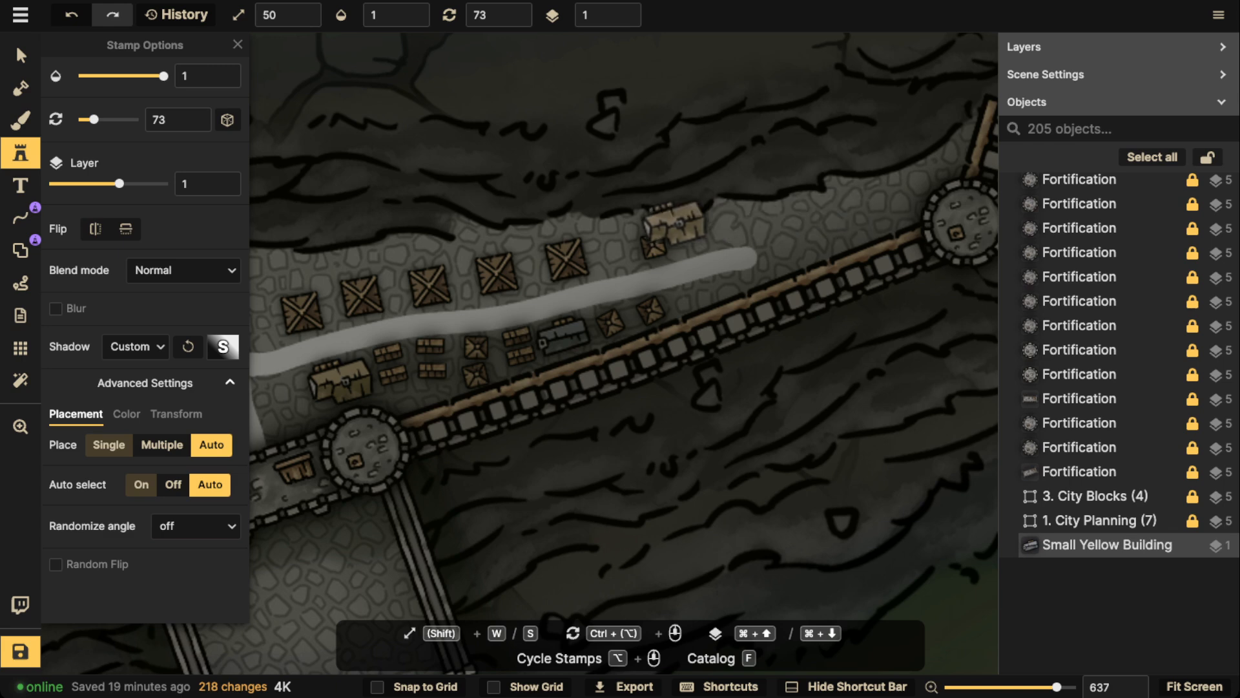
scroll(759, 227, up, 1)
click(761, 227)
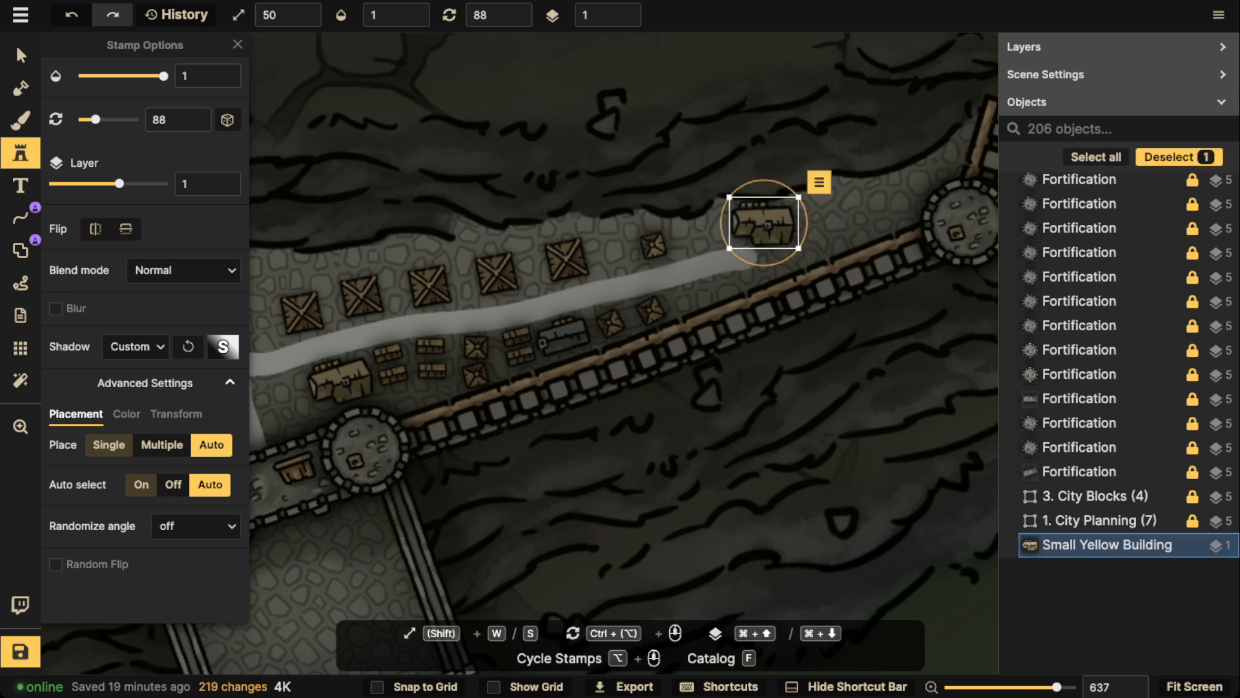
drag(466, 245, 493, 241)
scroll(614, 241, down, 1)
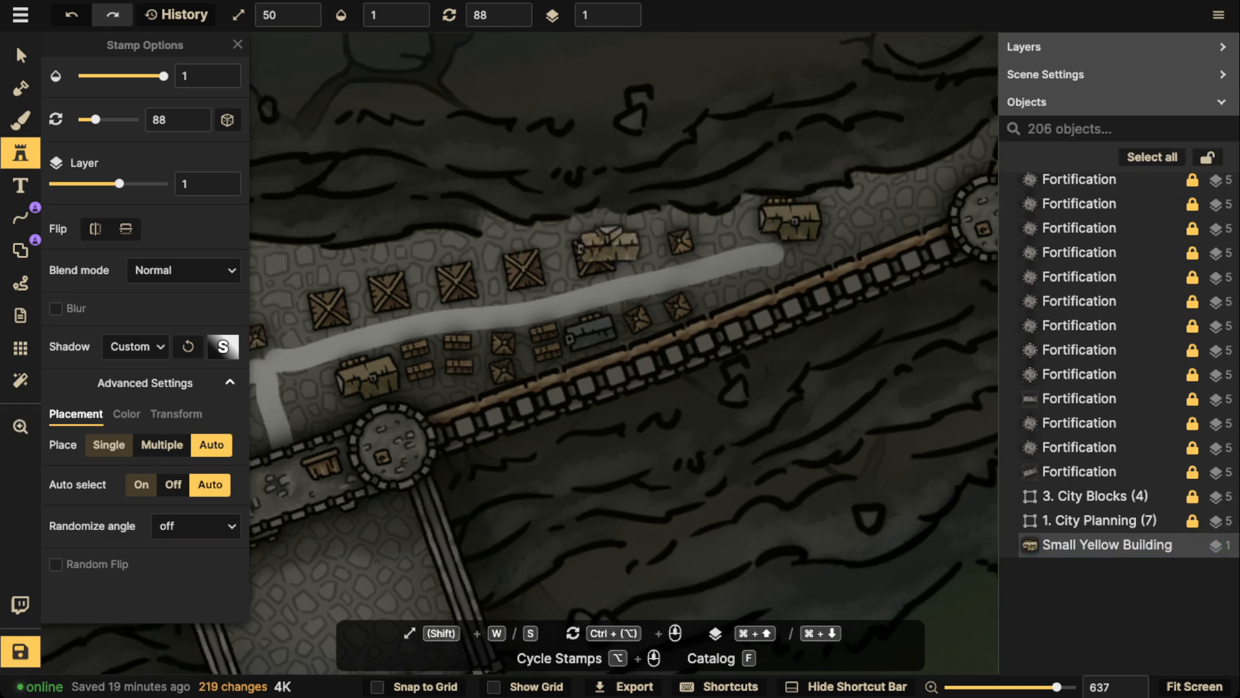
scroll(709, 257, down, 1)
scroll(646, 243, up, 5)
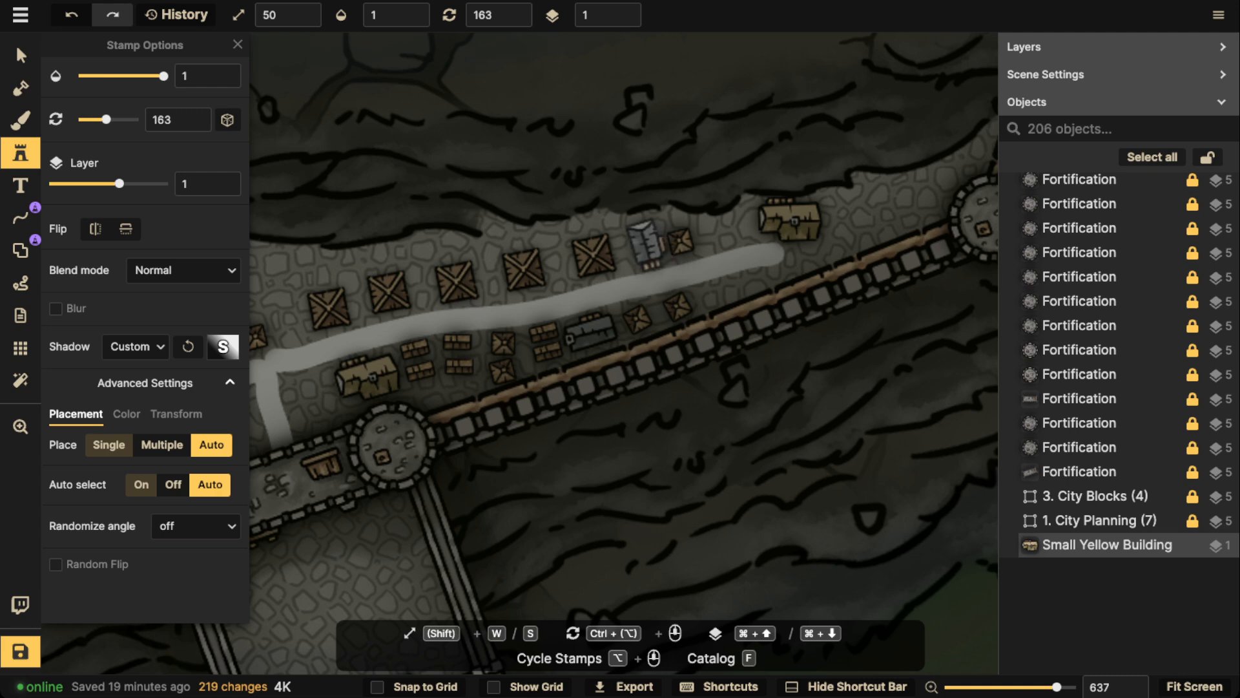
click(638, 241)
Place three Small Yellow Buildings at rotation 163 north of the road, in the gaps around the crate block by the gatehouse junction
scroll(614, 258, left, 10)
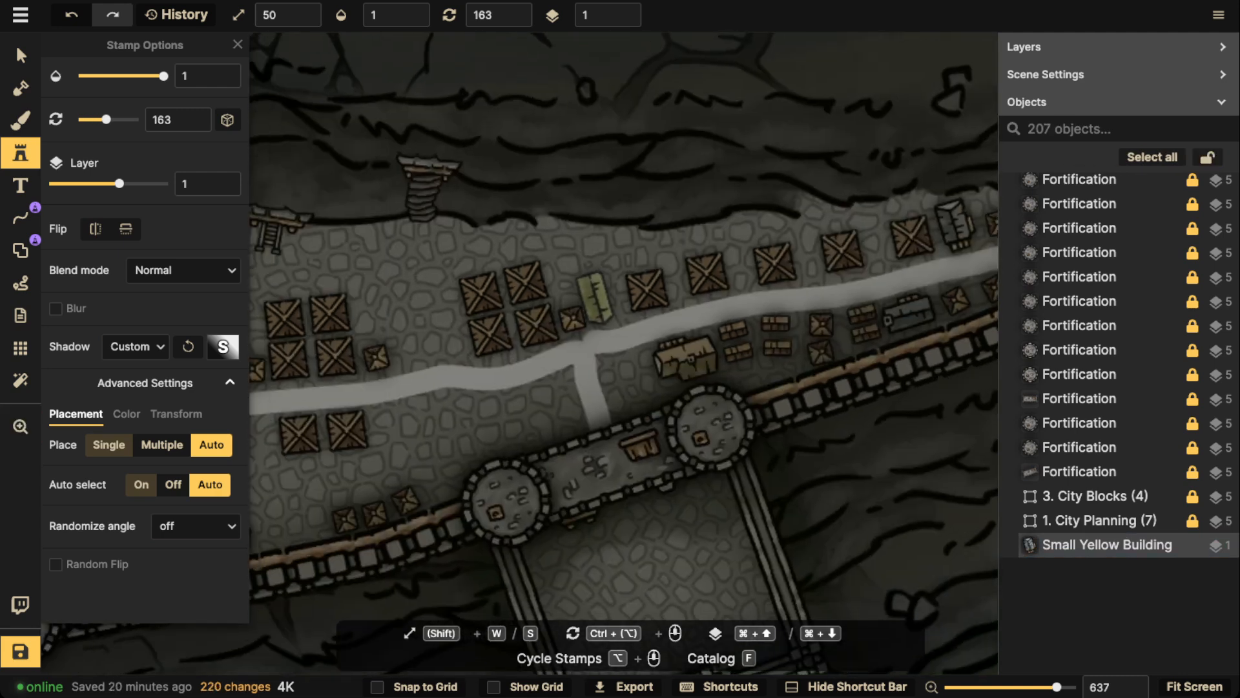
click(599, 293)
scroll(437, 323, up, 1)
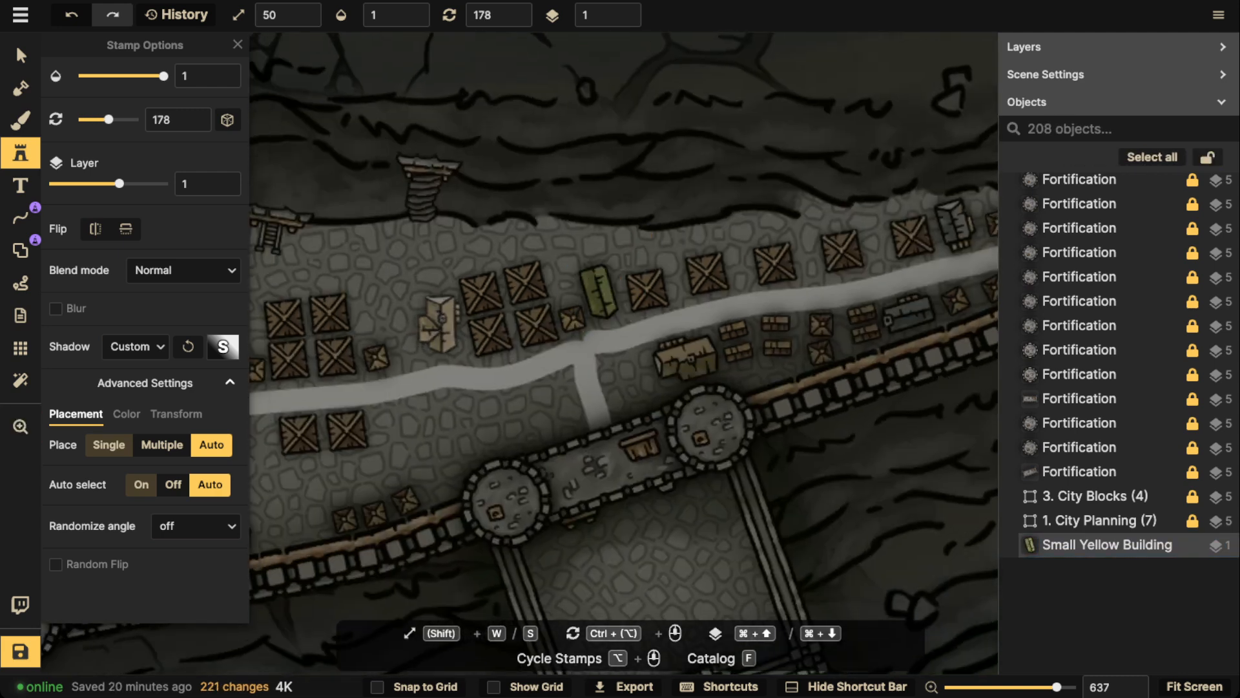
scroll(438, 323, down, 1)
click(440, 323)
scroll(446, 310, left, 4)
scroll(446, 310, down, 2)
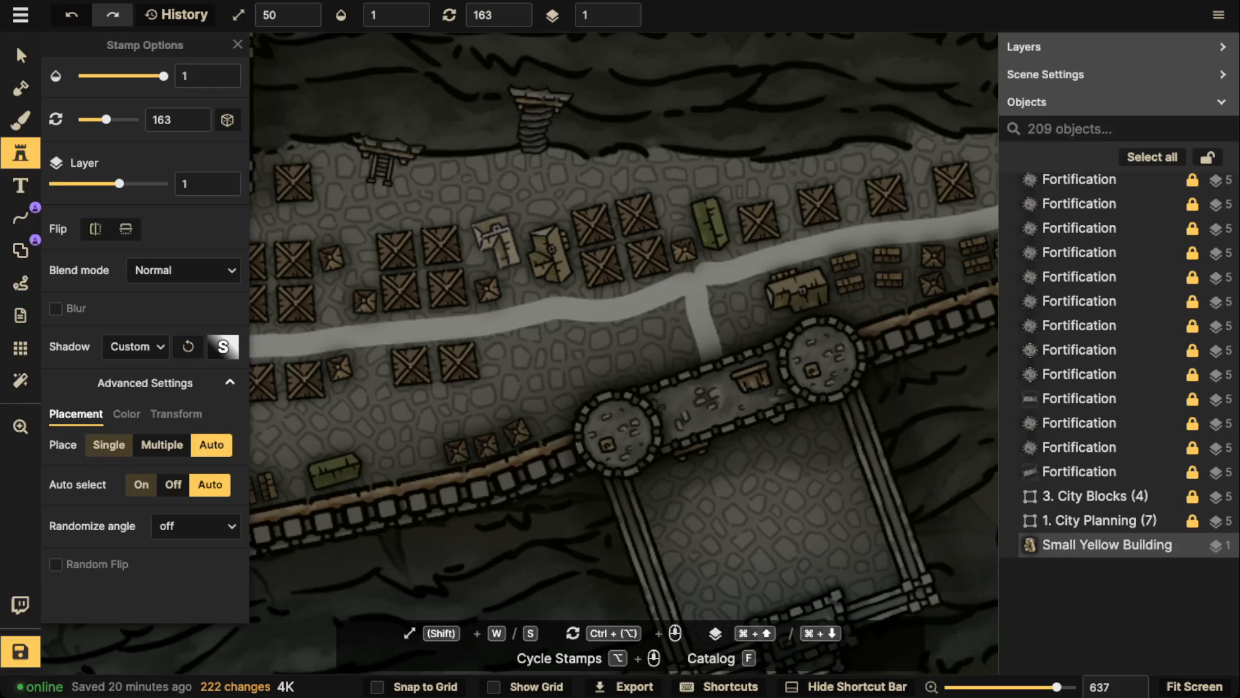
click(497, 245)
Place a Small Yellow Building at rotation 253 south of the road, beside the easternmost crate pair west of the gatehouse
scroll(464, 188, down, 5)
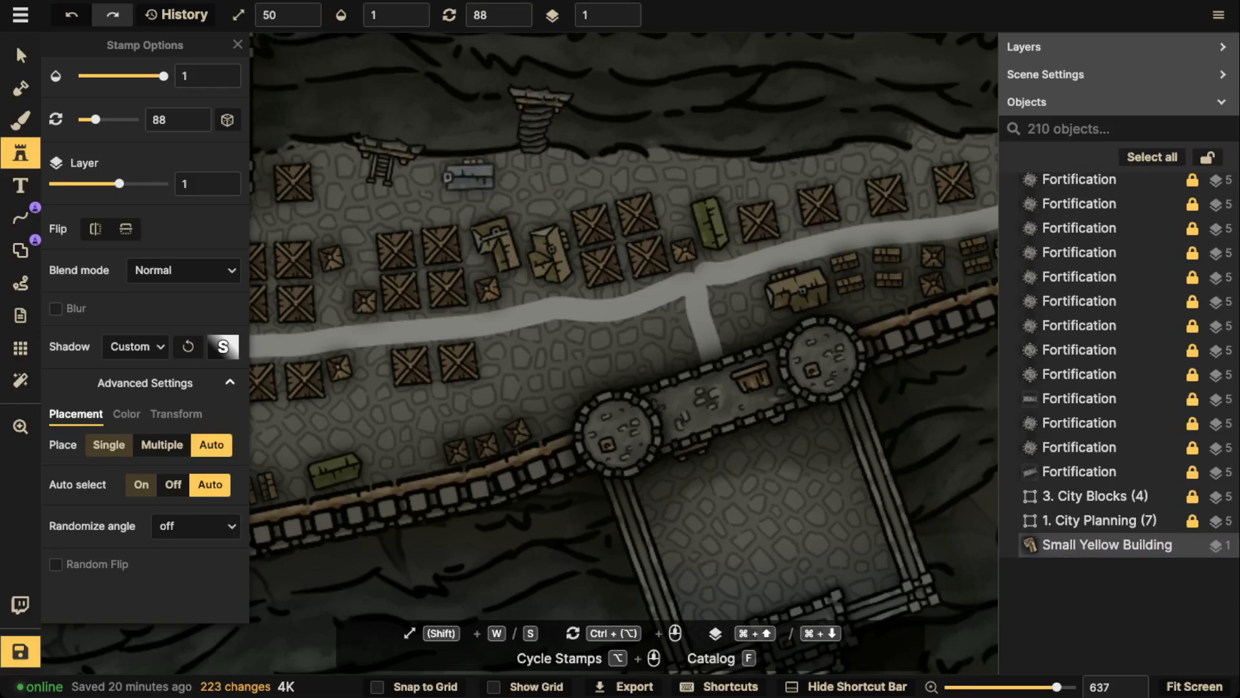
scroll(465, 179, up, 8)
scroll(460, 336, down, 3)
scroll(460, 336, left, 3)
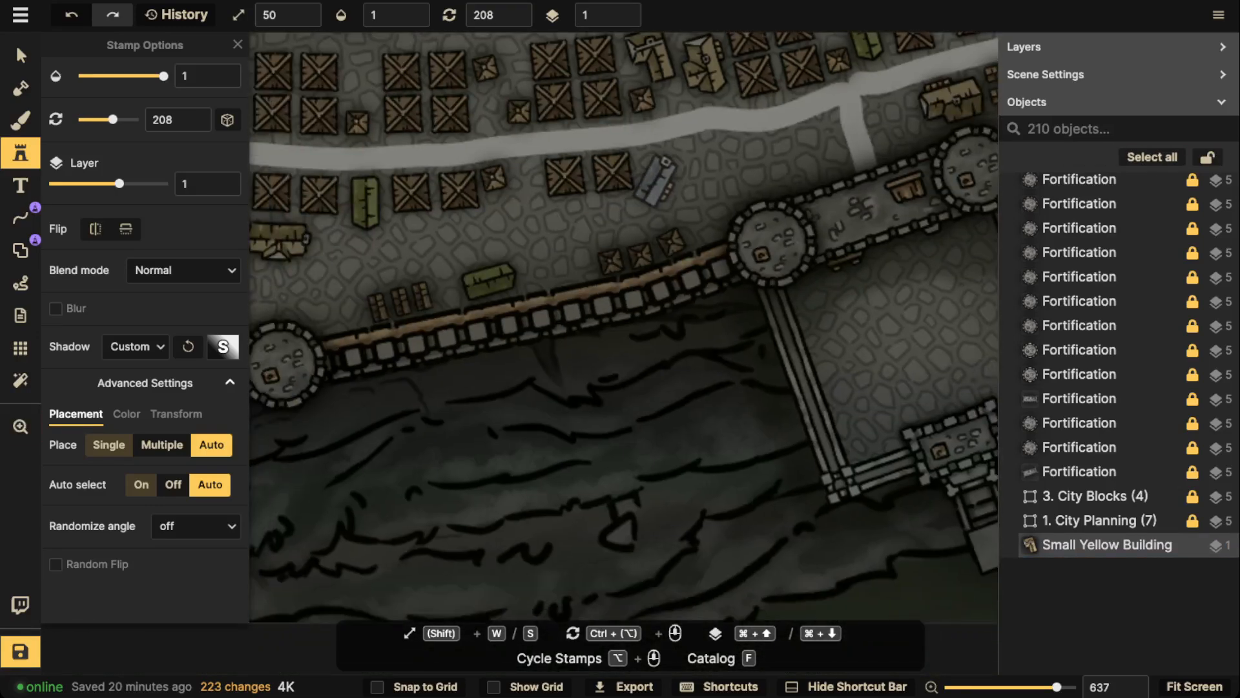
scroll(665, 170, up, 3)
click(665, 170)
Place a Small Yellow Building above the gatehouse's west tower, turn it to rotation 250 and clear the selection
scroll(581, 258, left, 4)
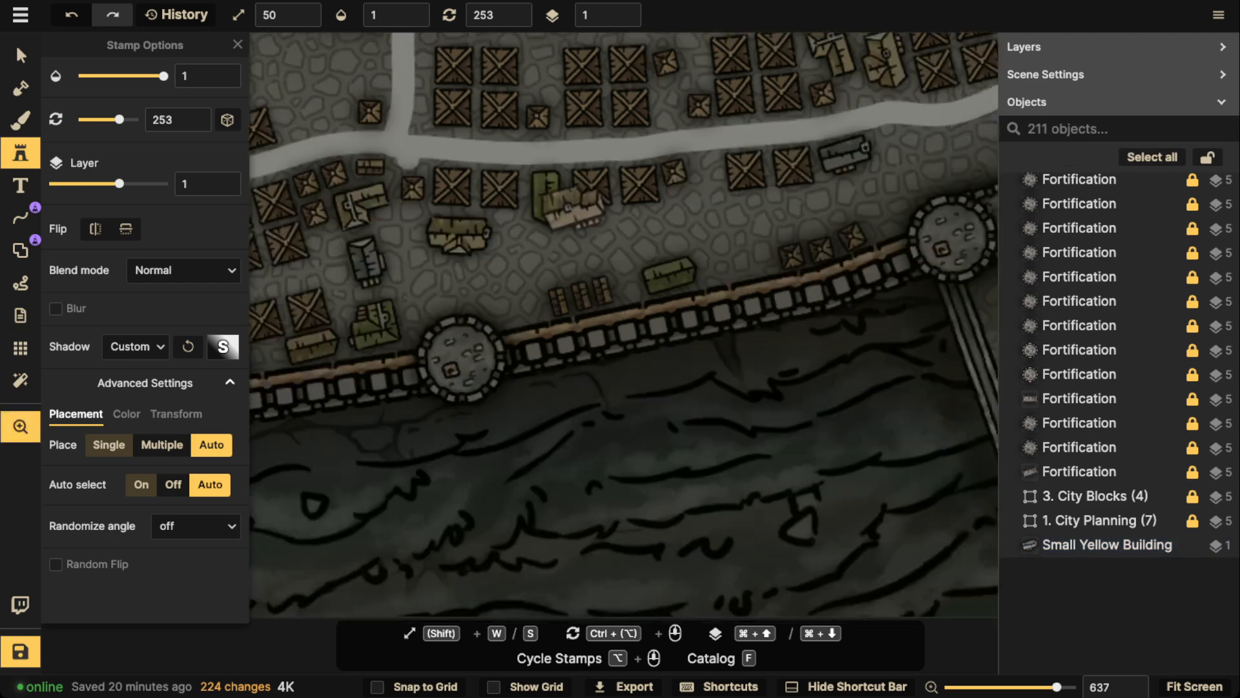
scroll(546, 287, down, 1)
scroll(556, 278, right, 4)
scroll(555, 278, up, 1)
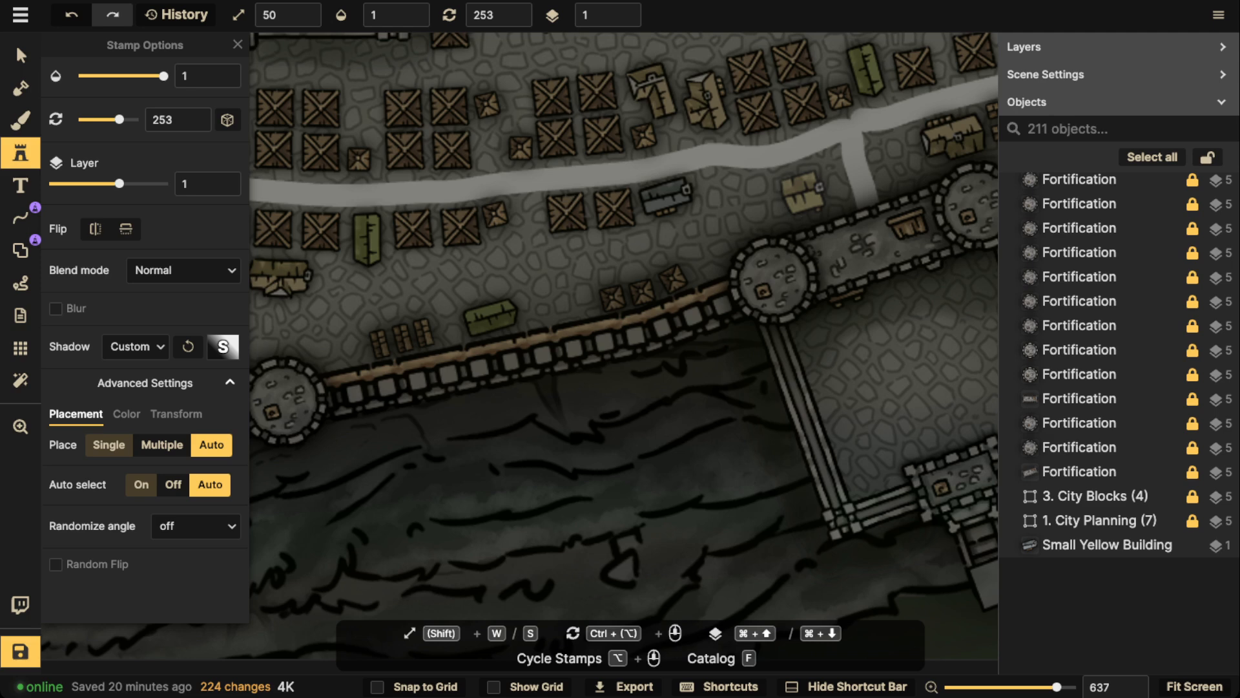
click(750, 210)
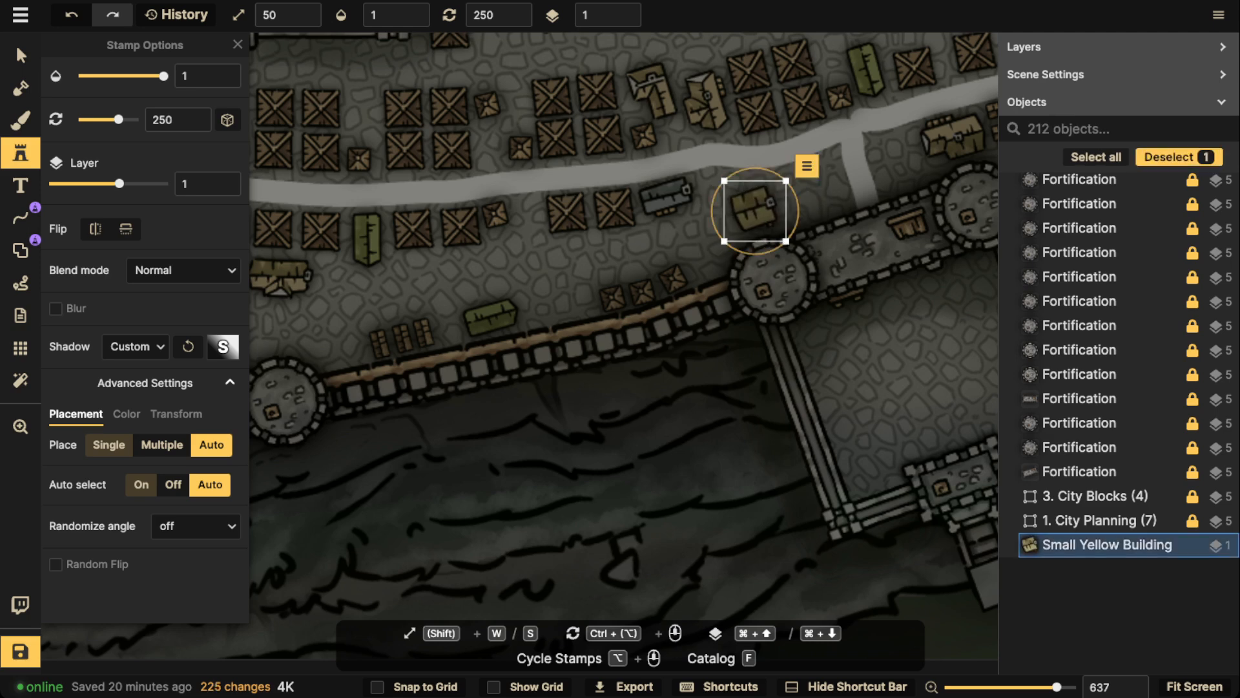
key(Escape)
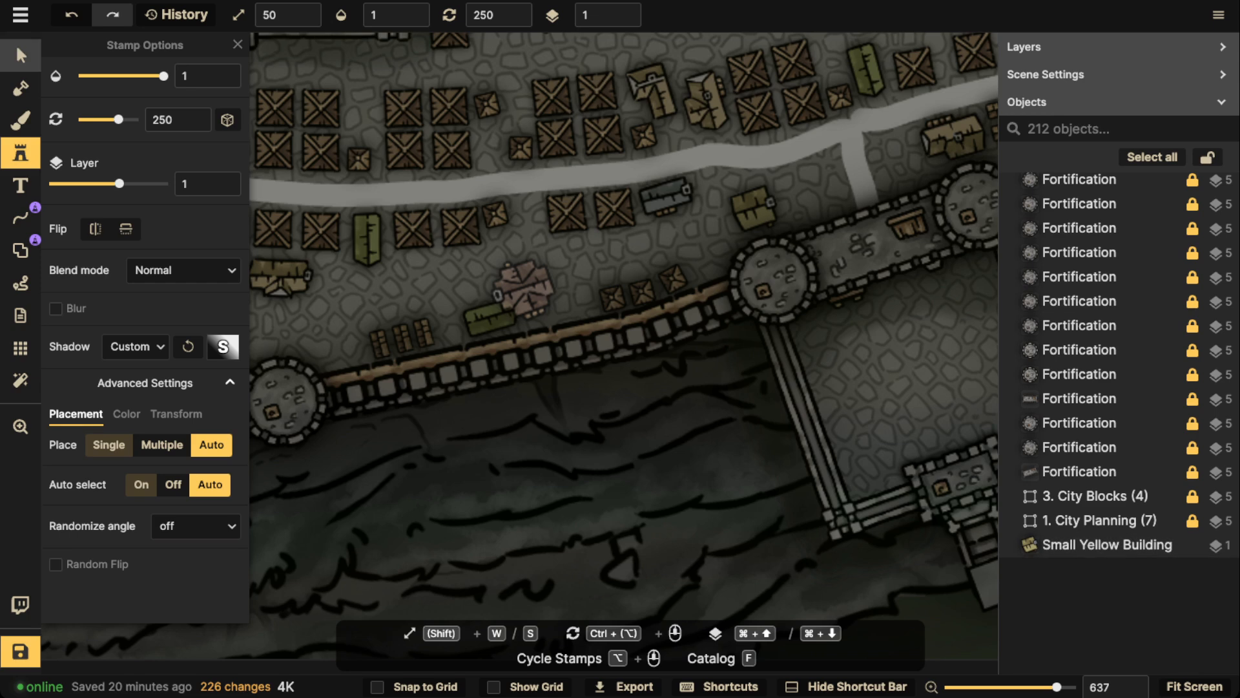
Duplicate the building above the gatehouse's west tower, putting the copy just east of it, and rotate the original to 190
click(21, 56)
click(754, 210)
key(super+c)
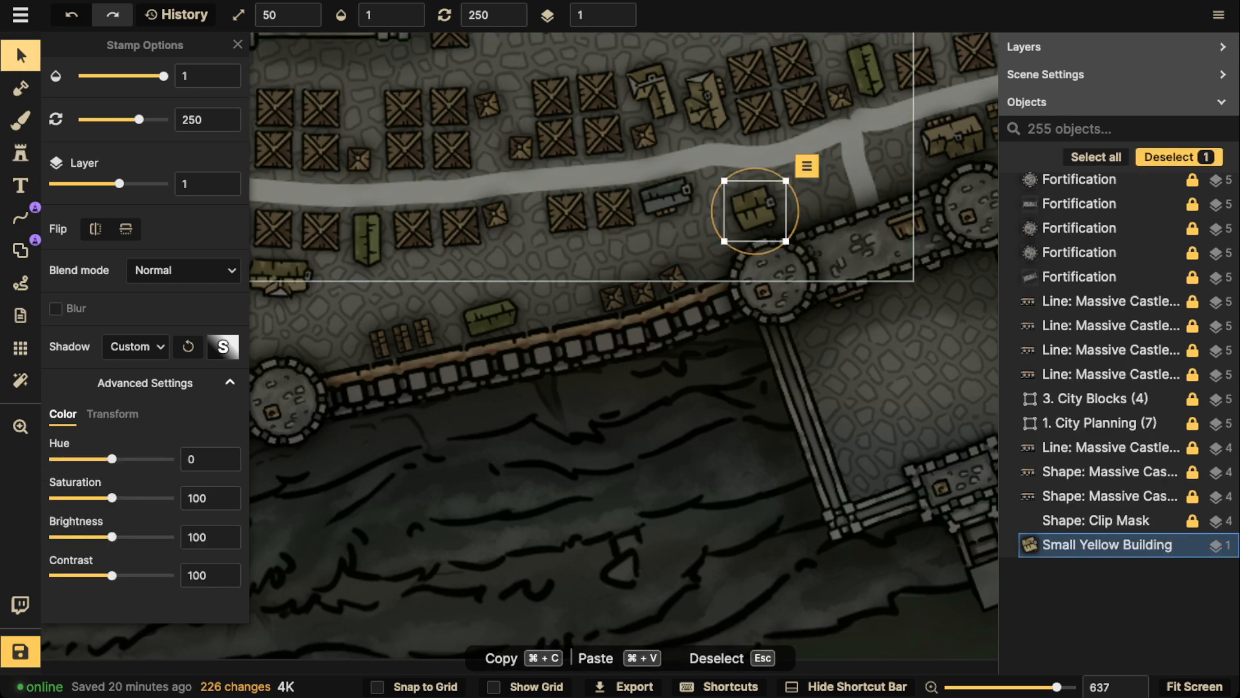
key(super+v)
scroll(828, 204, down, 5)
click(755, 211)
scroll(755, 211, down, 6)
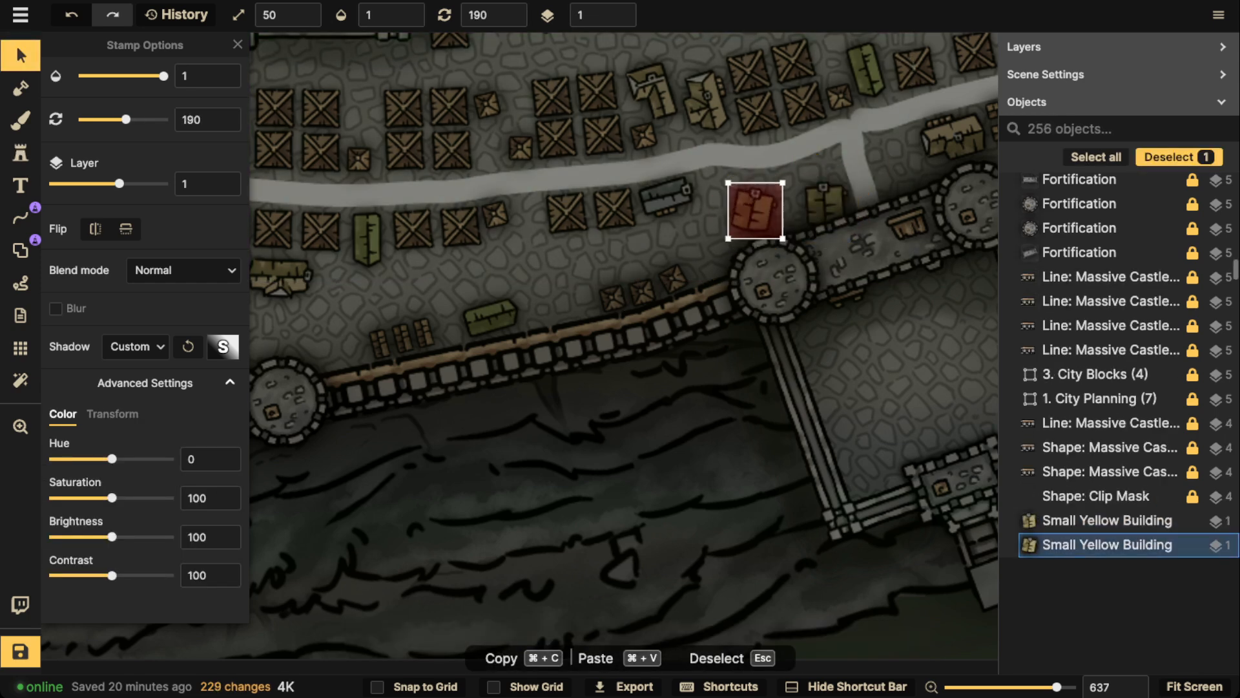
Shift both Small Yellow Buildings above the gatehouse's west tower westward, keeping them side by side south of the road
drag(749, 212, 745, 212)
click(826, 204)
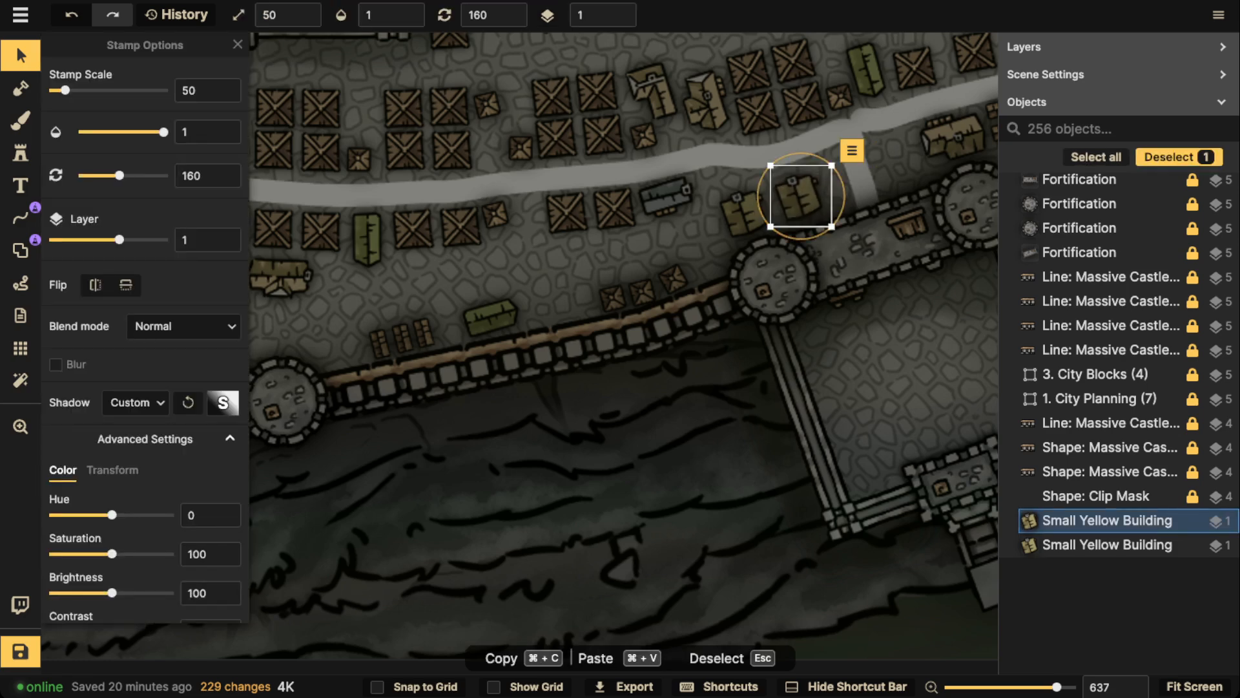
click(746, 213)
drag(745, 213, 725, 219)
click(799, 197)
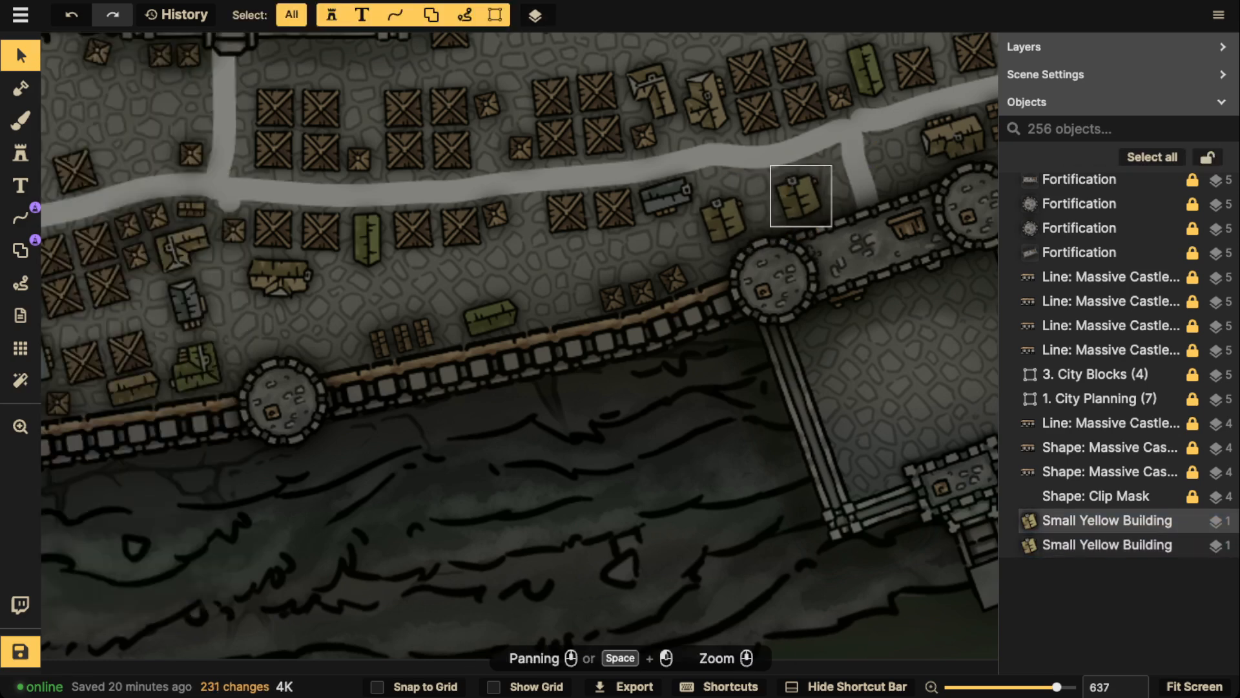
drag(799, 197, 771, 203)
Fine-tune the spacing of the grey-roofed building and the two yellow buildings beside it, and clear the selection
click(668, 198)
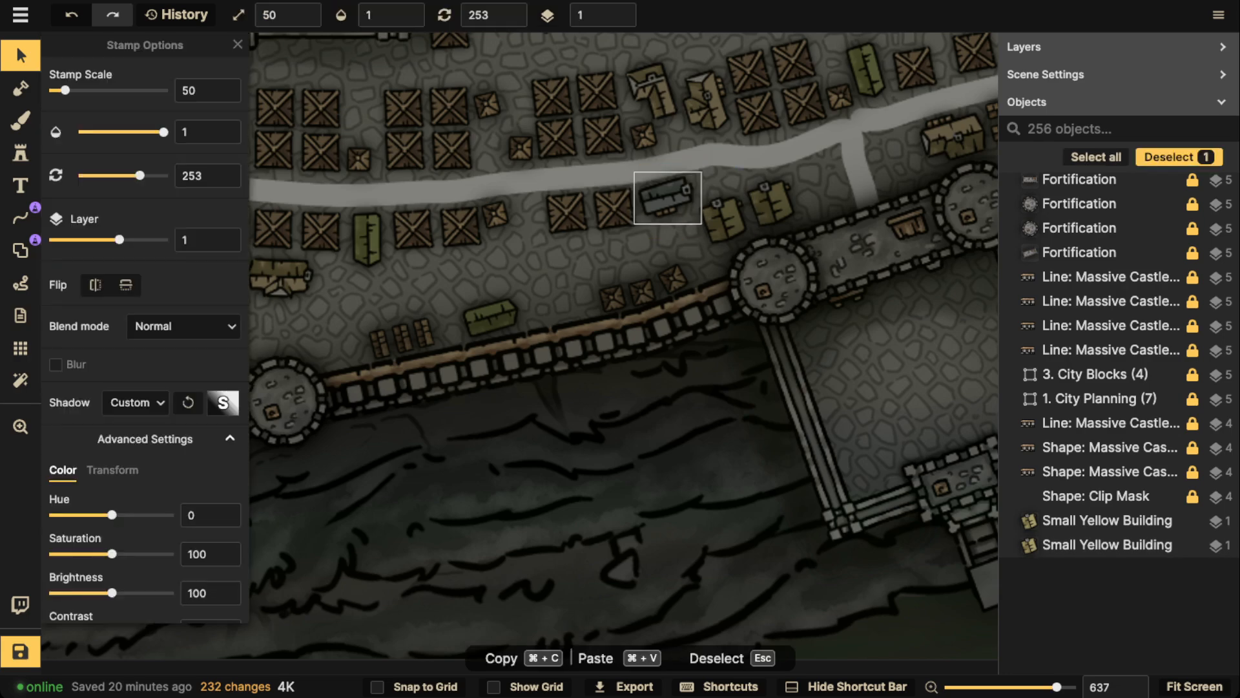
drag(668, 198, 674, 199)
click(724, 219)
click(725, 218)
shift+click(770, 203)
drag(770, 203, 772, 204)
click(897, 174)
Place two Shacks at rotation 166 by the wall, one north of the round tower and one west of the three-shack row
scroll(899, 174, down, 3)
drag(902, 175, 678, 175)
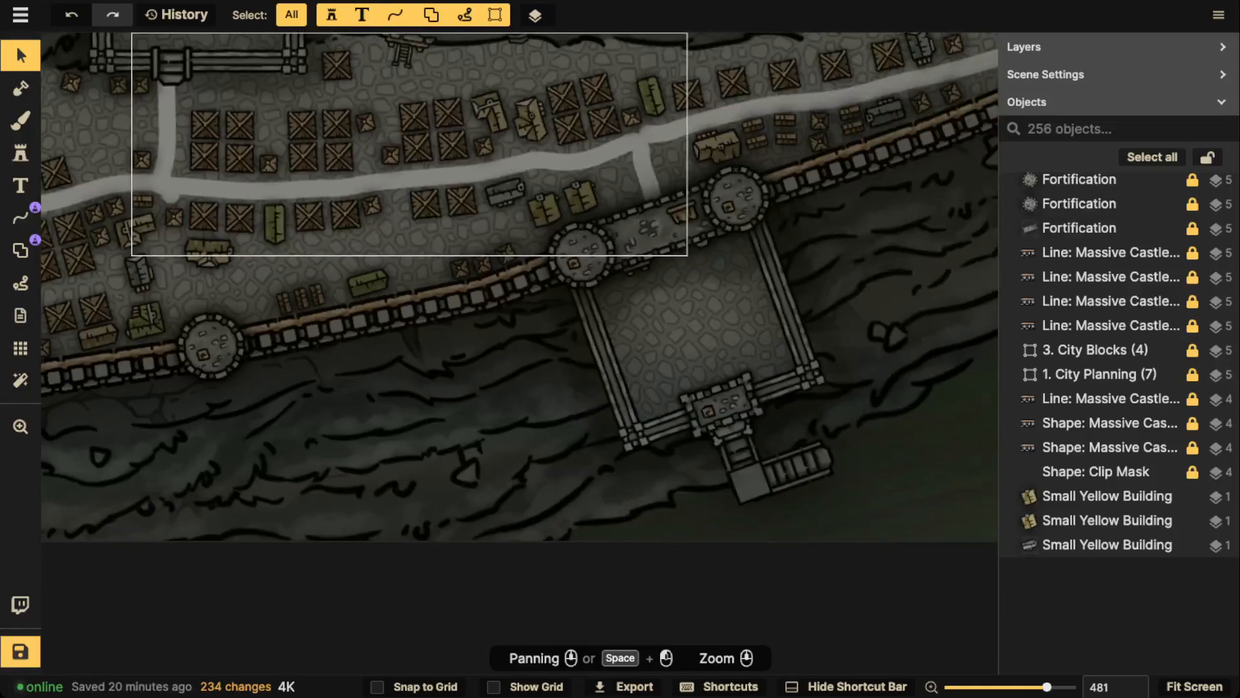
scroll(637, 231, down, 2)
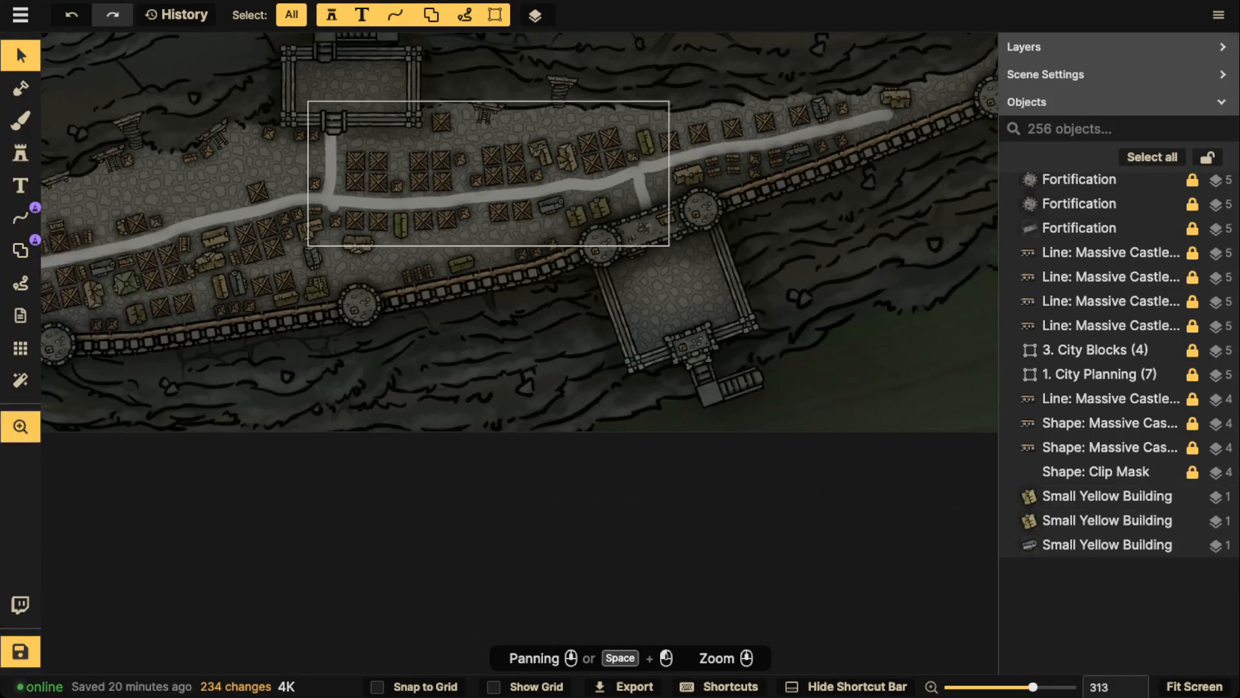
drag(384, 250, 629, 255)
scroll(629, 255, up, 5)
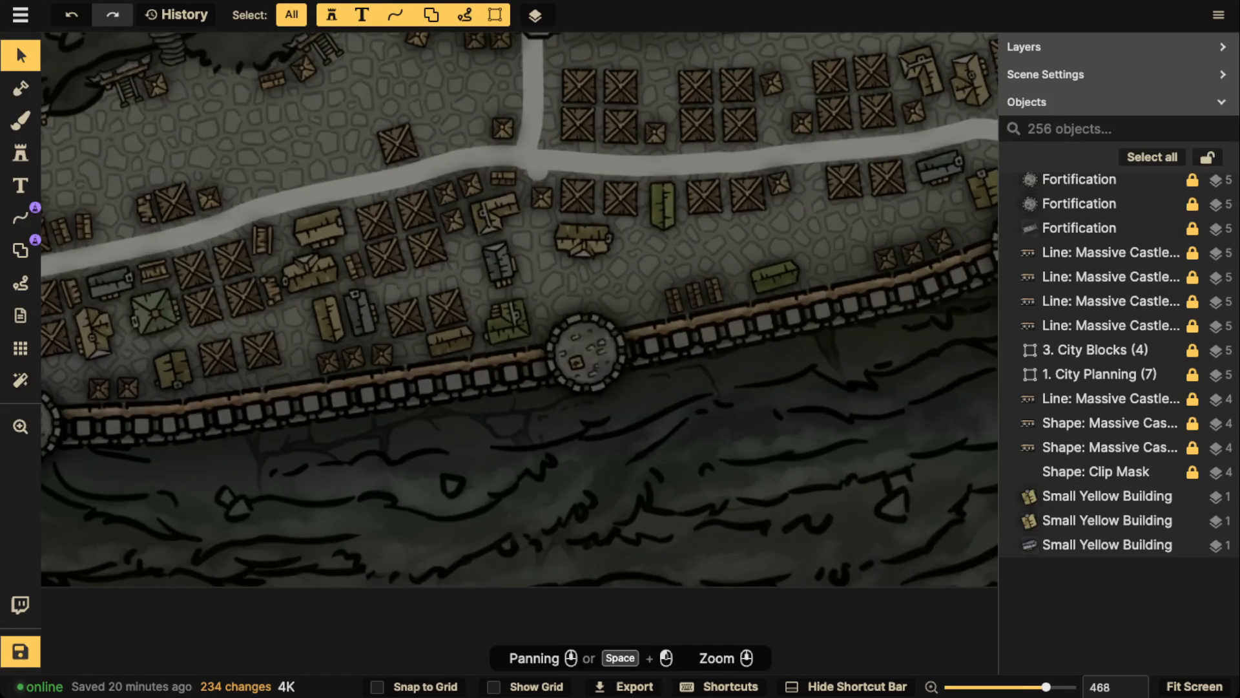
click(354, 266)
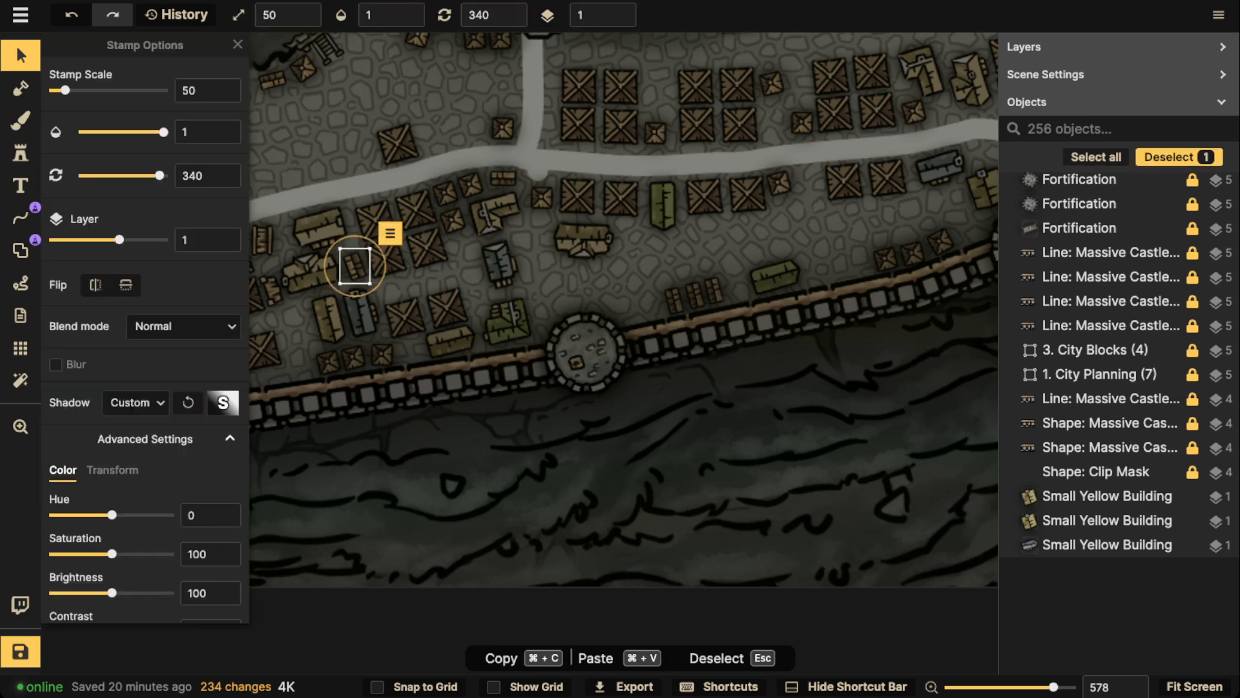
click(21, 153)
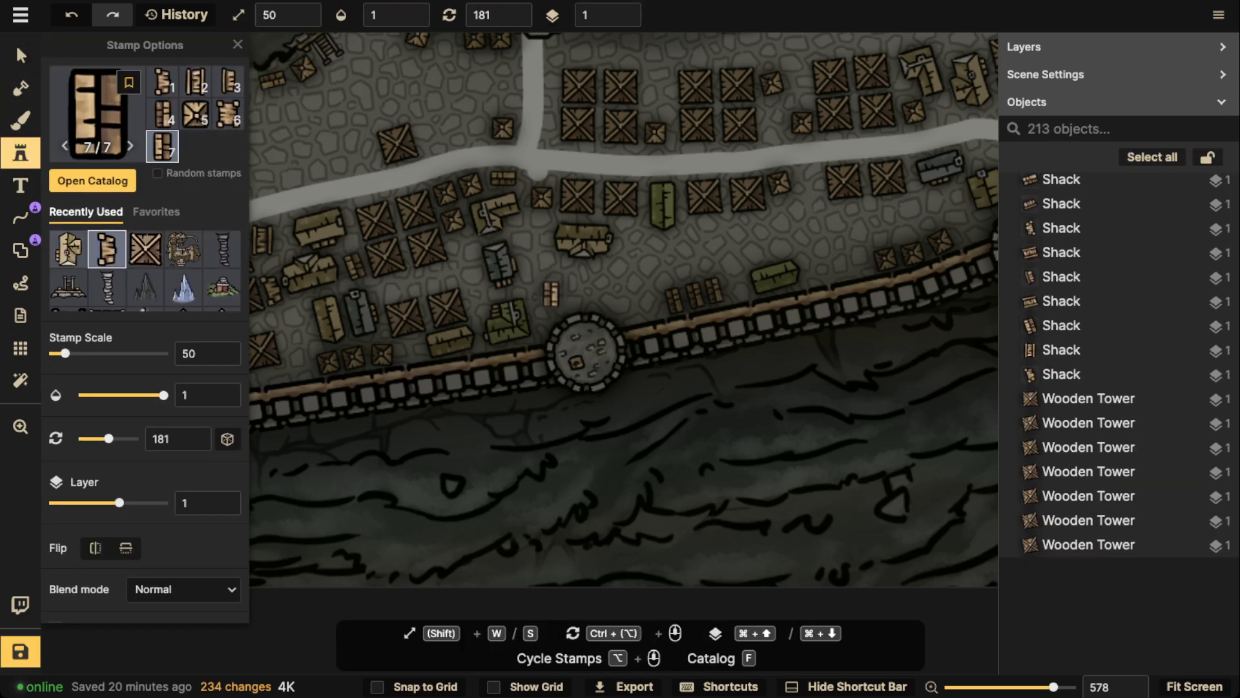
scroll(452, 310, down, 1)
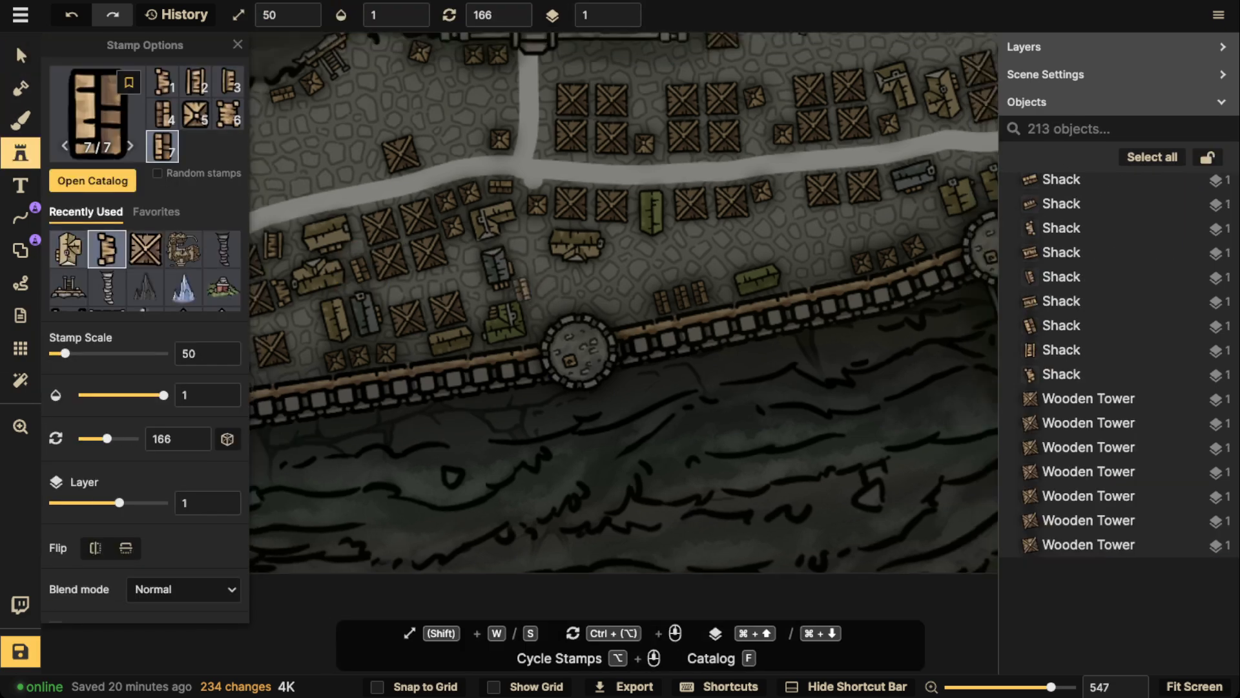
scroll(142, 323, down, 5)
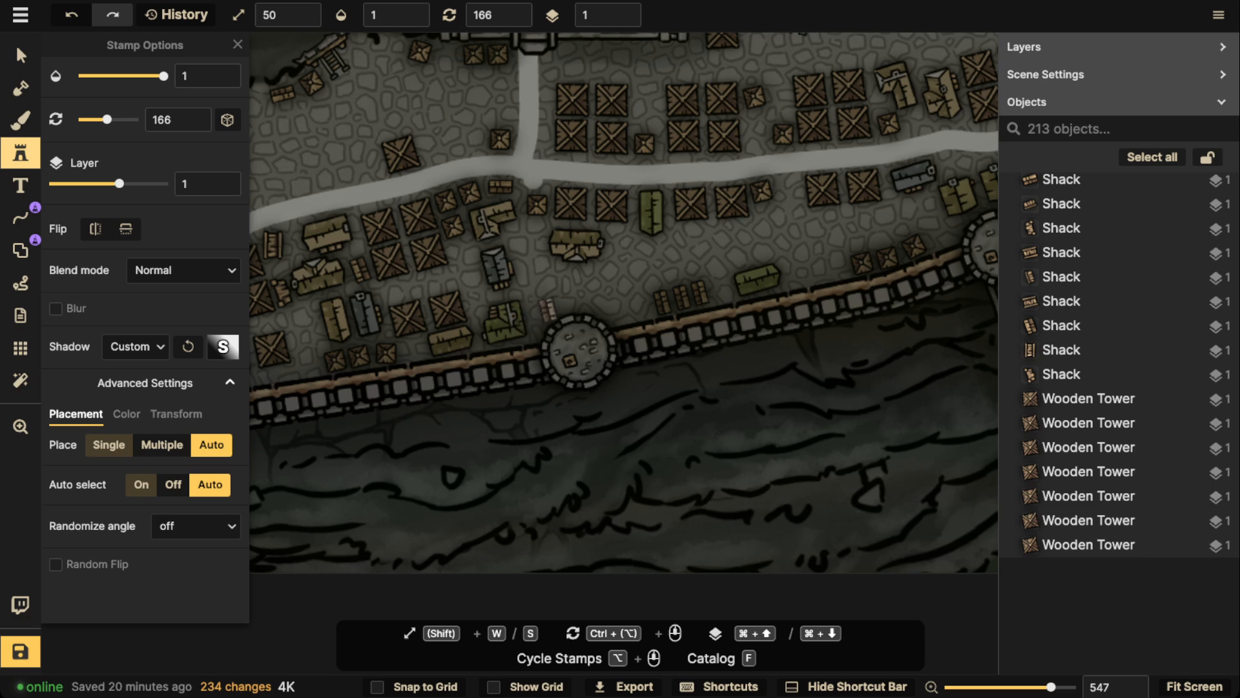
click(542, 301)
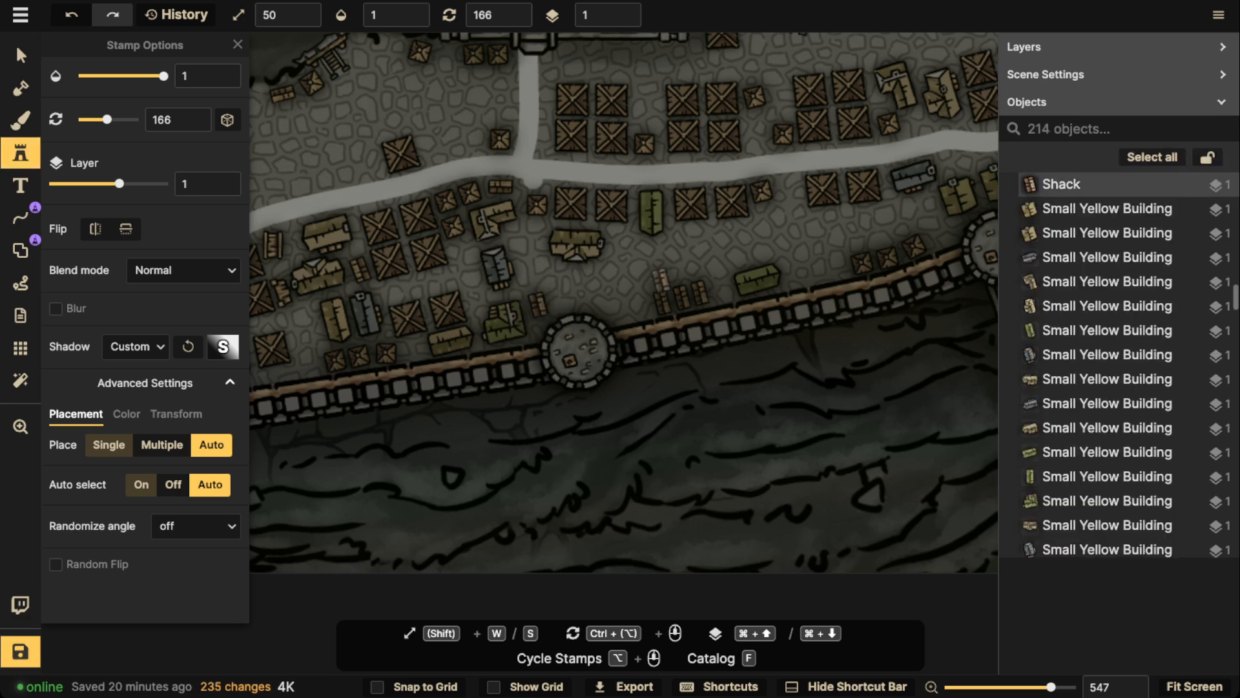
click(642, 283)
Place two Shacks at rotation 91 south of the road, beside the yellow building and, with another variant, below the easternmost crate pair
scroll(605, 243, down, 3)
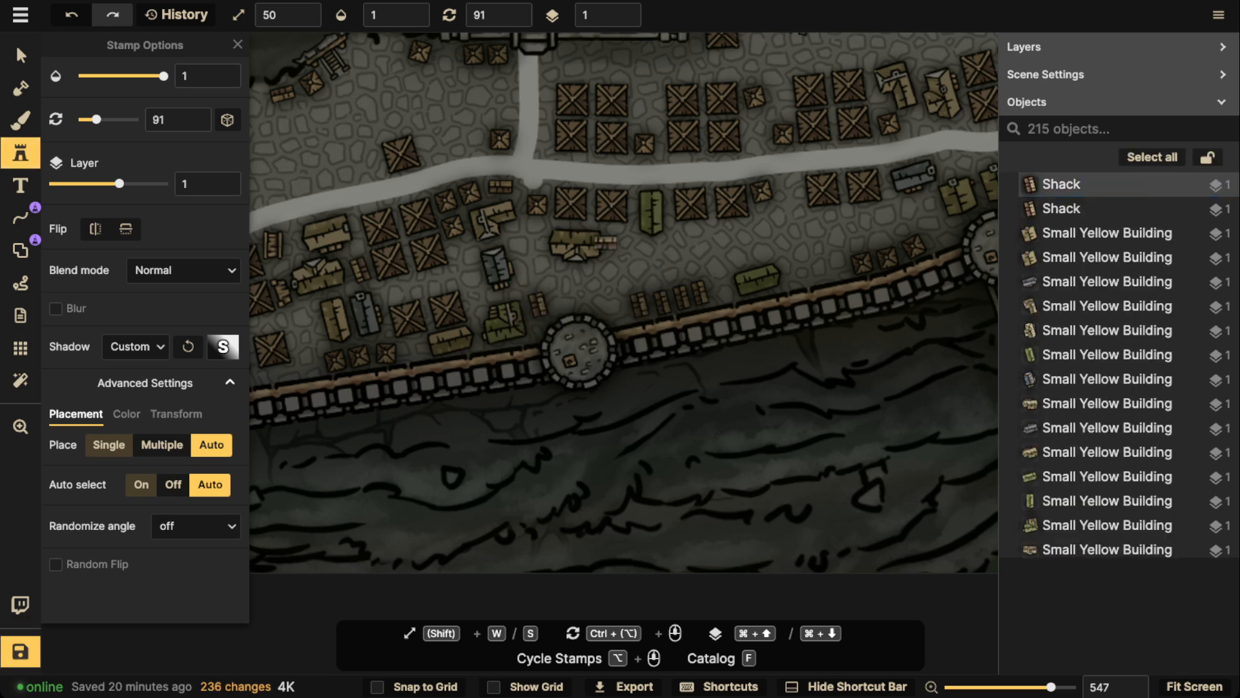
click(623, 244)
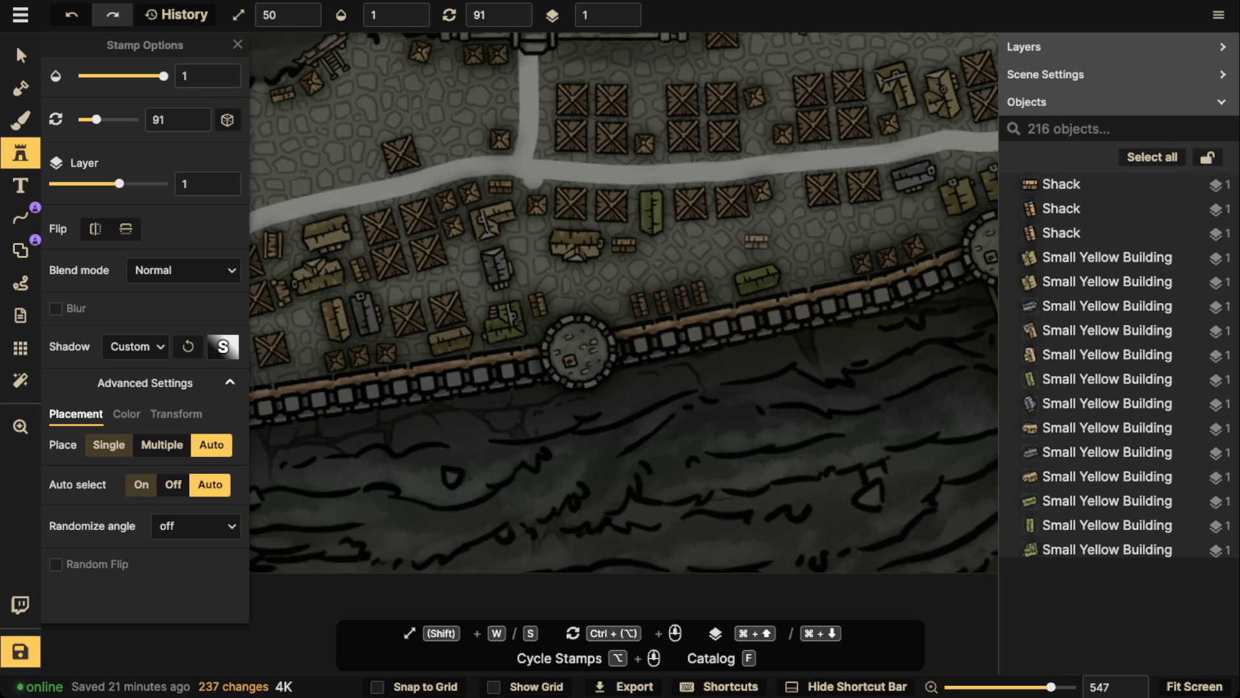
scroll(724, 280, down, 1)
scroll(785, 252, up, 2)
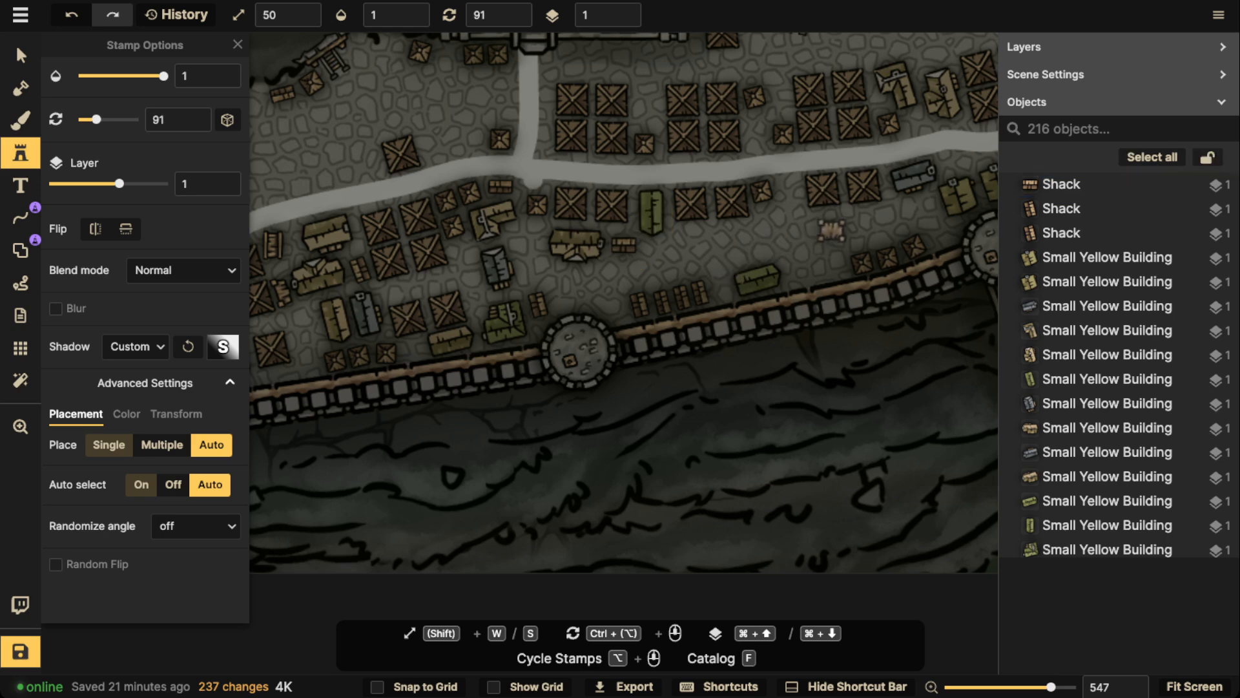
click(826, 222)
Place Shacks north of the road, one at rotation 91 above the eastern crate block and one at rotation 1 in the gap between crate blocks
scroll(825, 221, up, 5)
scroll(826, 221, right, 4)
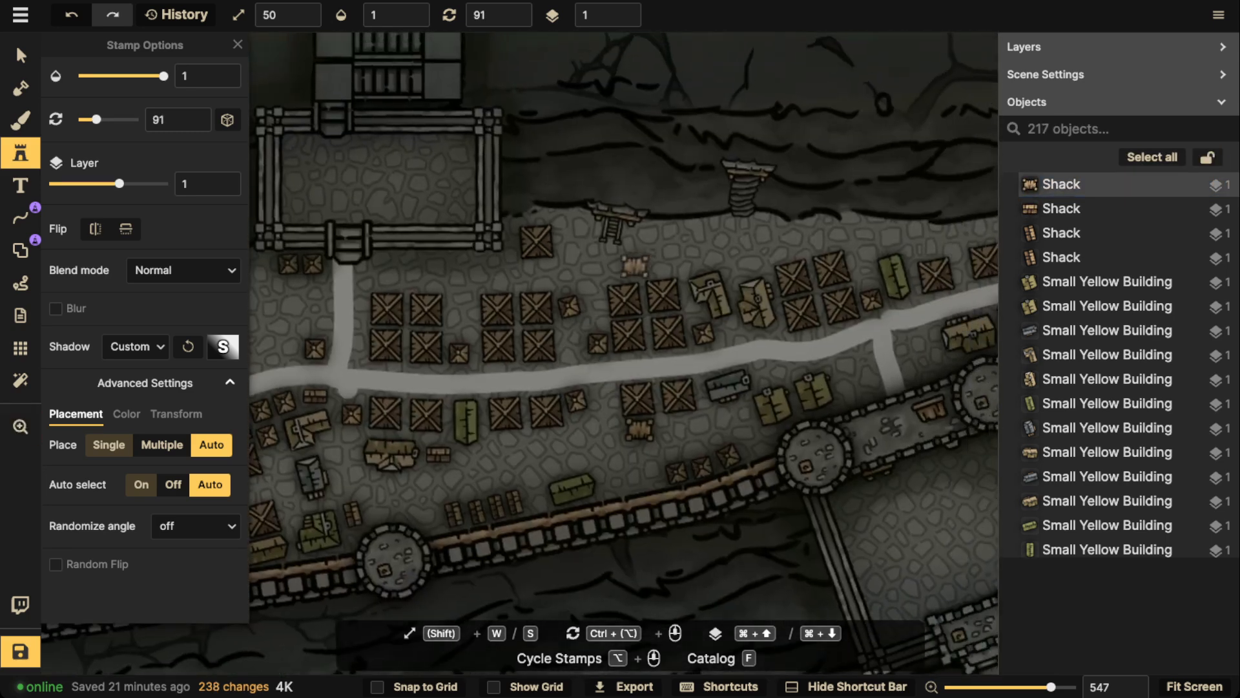
click(621, 270)
scroll(484, 260, down, 1)
drag(484, 259, 753, 227)
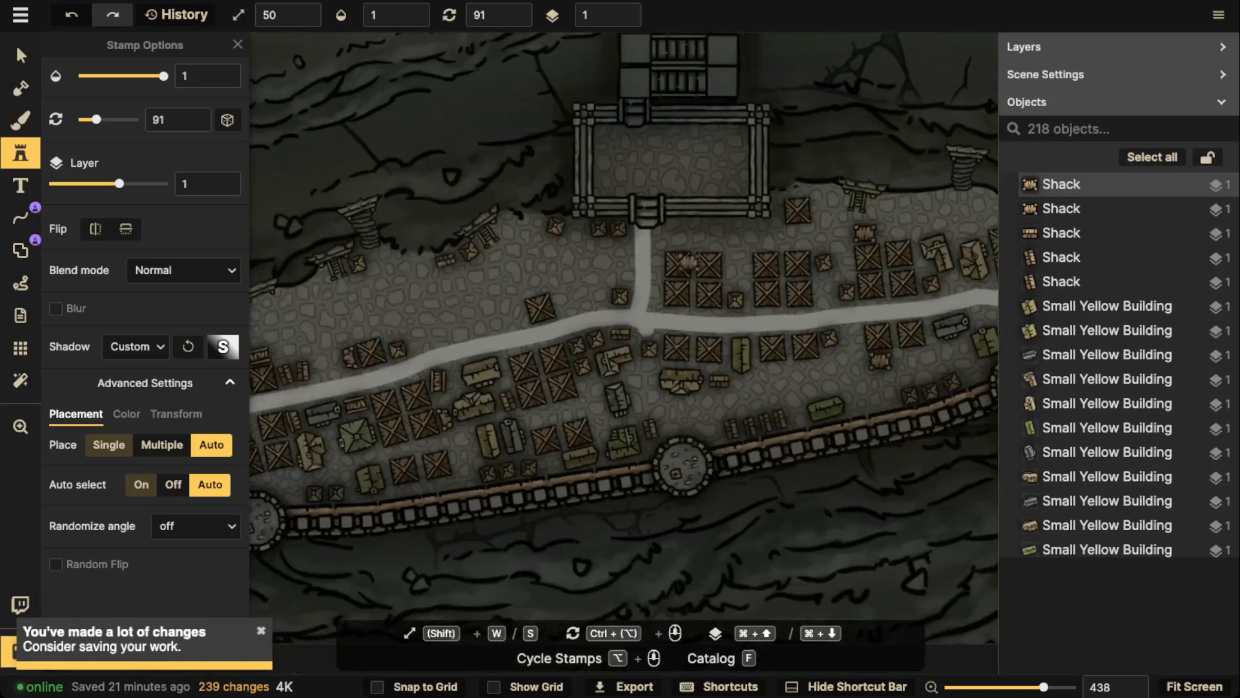
click(737, 266)
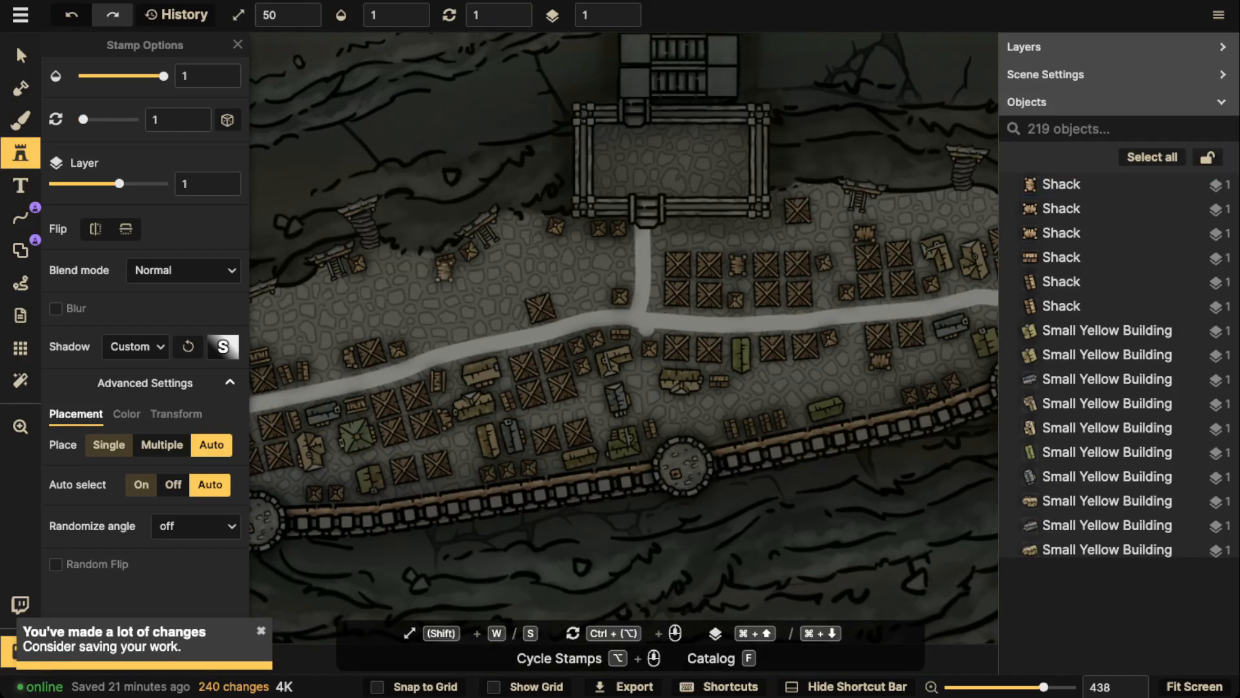
Set the white free-draw line's stroke size to 100 and draw lanes around the crate block by the western wall tower
drag(335, 344, 558, 308)
scroll(533, 371, down, 1)
drag(534, 372, 593, 332)
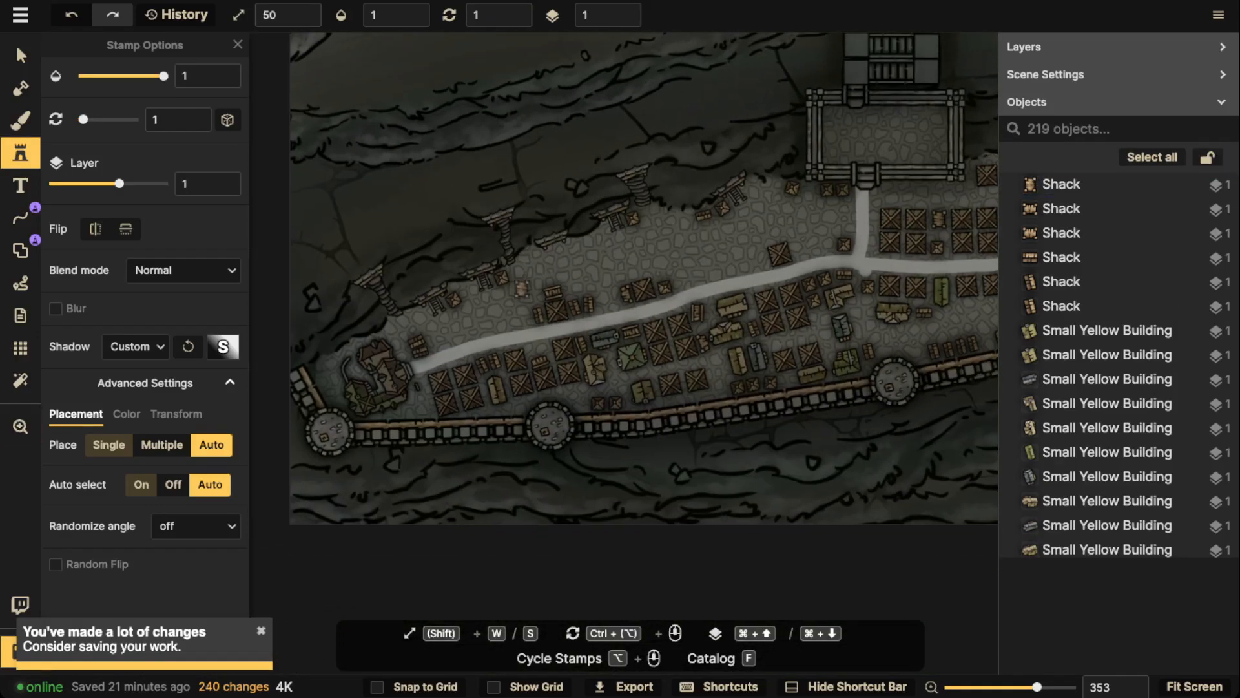
click(21, 218)
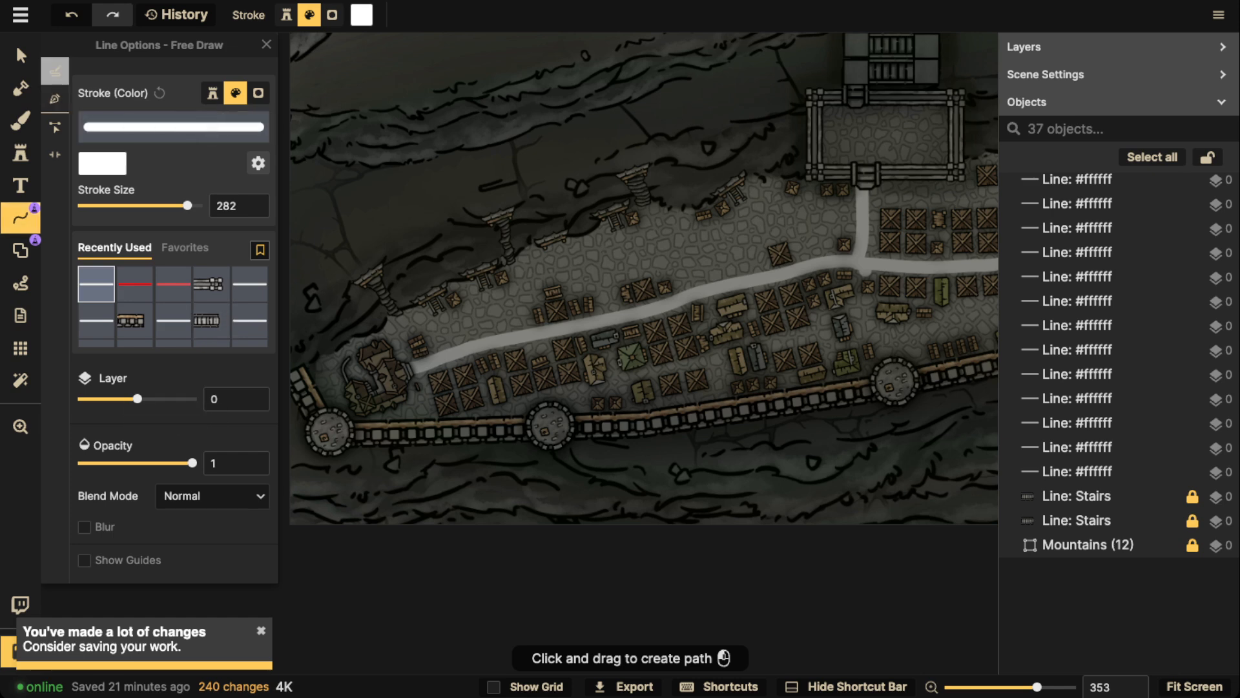
double_click(228, 206)
text(100)
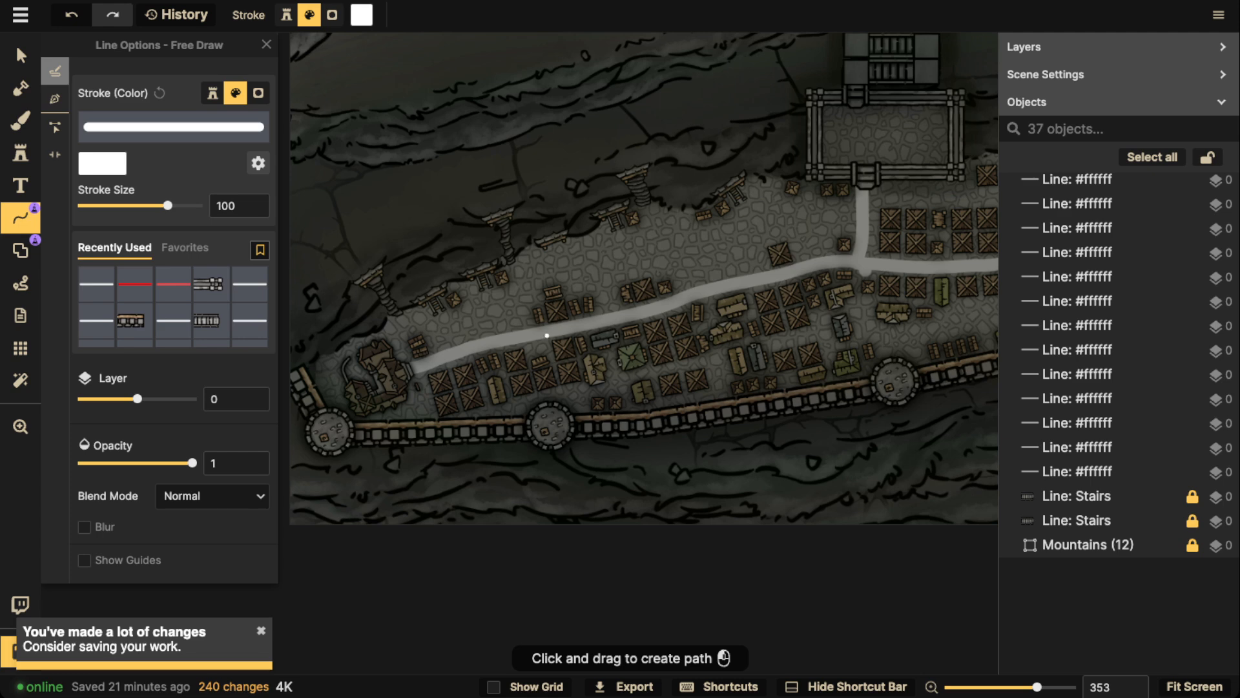
mouse_move(538, 369)
mouse_down()
mouse_move(514, 401)
mouse_move(494, 337)
mouse_up()
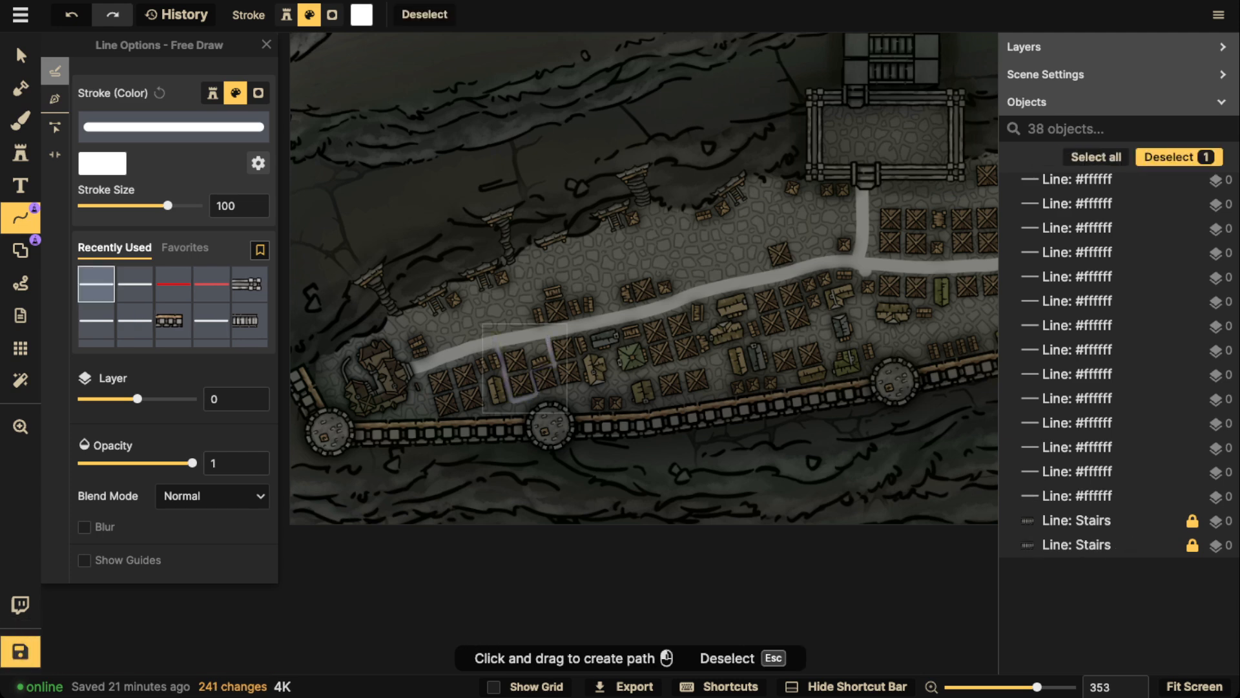
key(Escape)
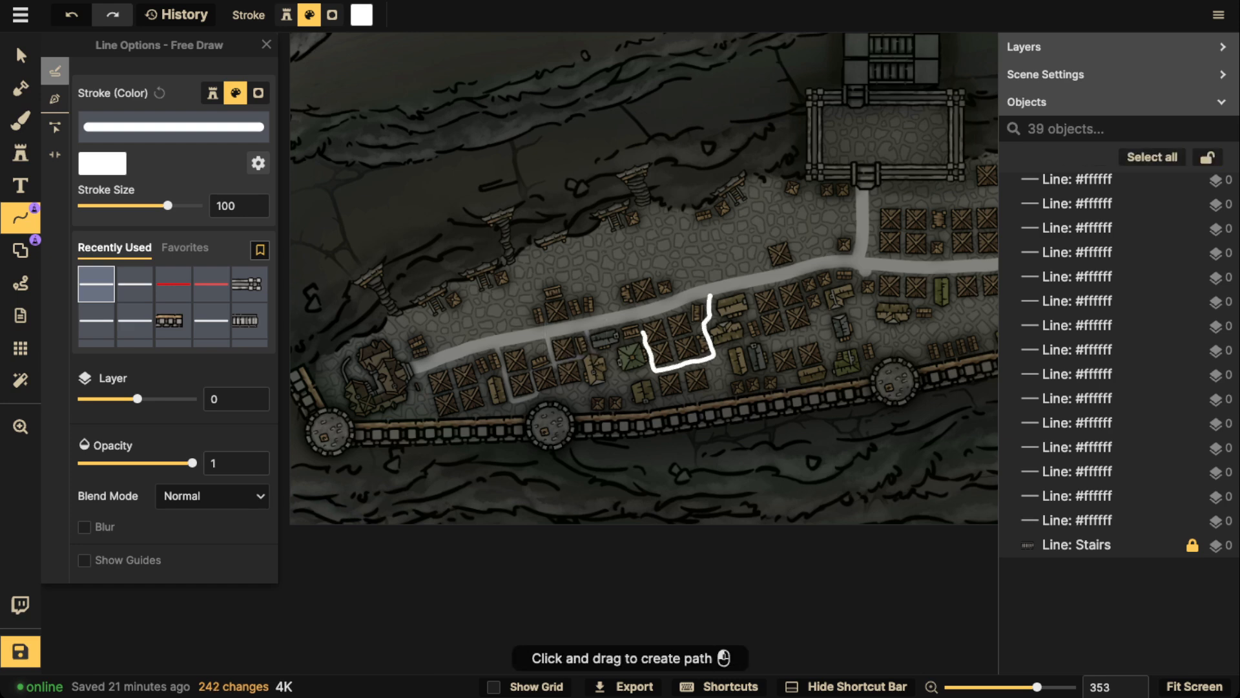
Draw white lanes around the crate blocks and yellow buildings south of the road, between the western wall tower and the gate junction
drag(642, 332, 639, 322)
key(Escape)
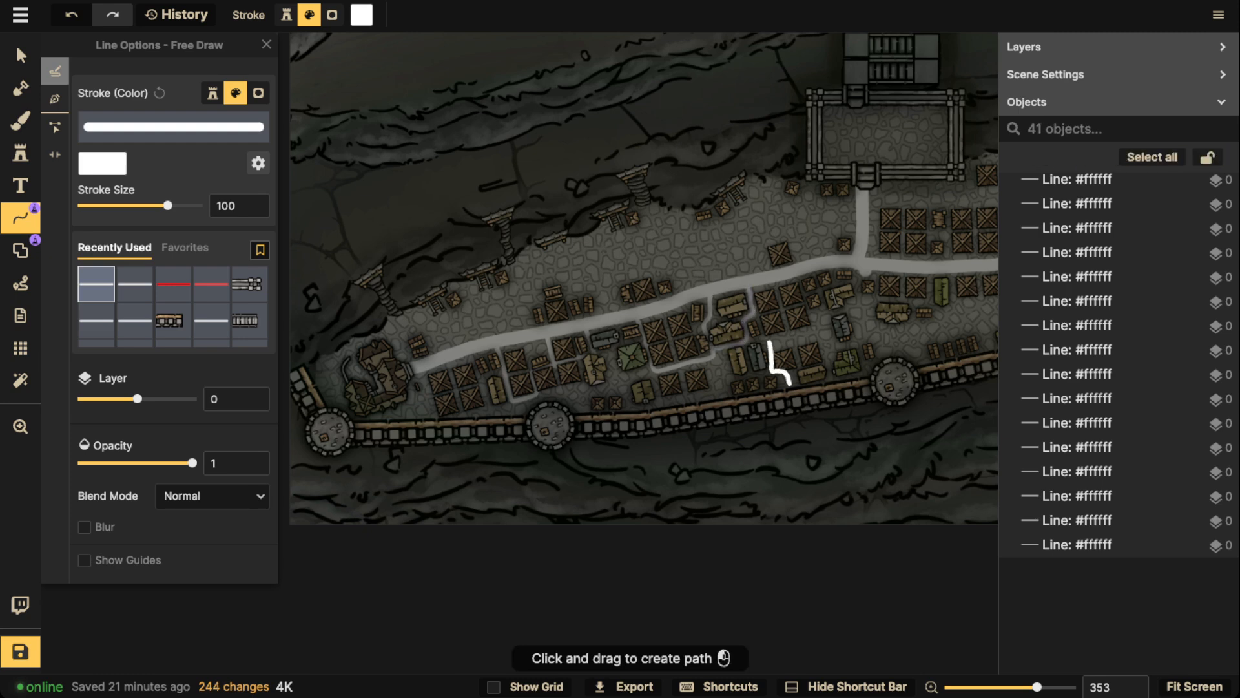
drag(769, 343, 767, 336)
key(Escape)
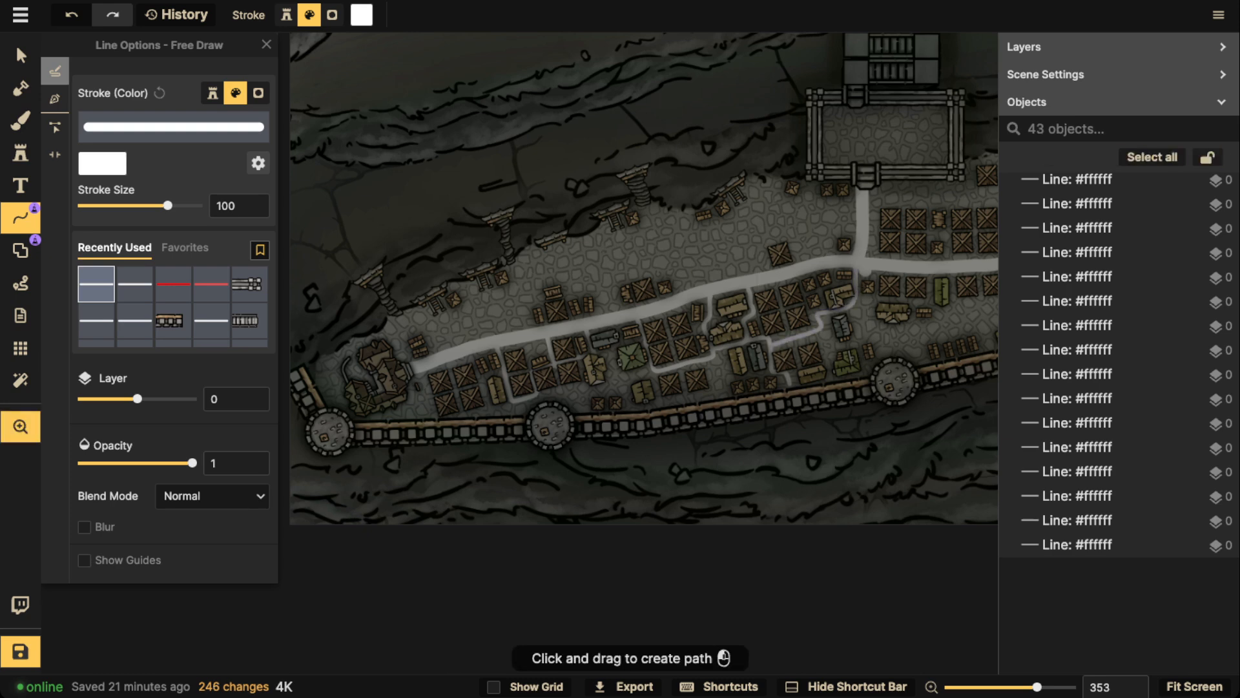
Draw white lanes through the crate blocks east of the gate junction, including one crossing the road and branching to the cliff stairs
drag(837, 297, 609, 305)
drag(990, 274, 809, 346)
key(Escape)
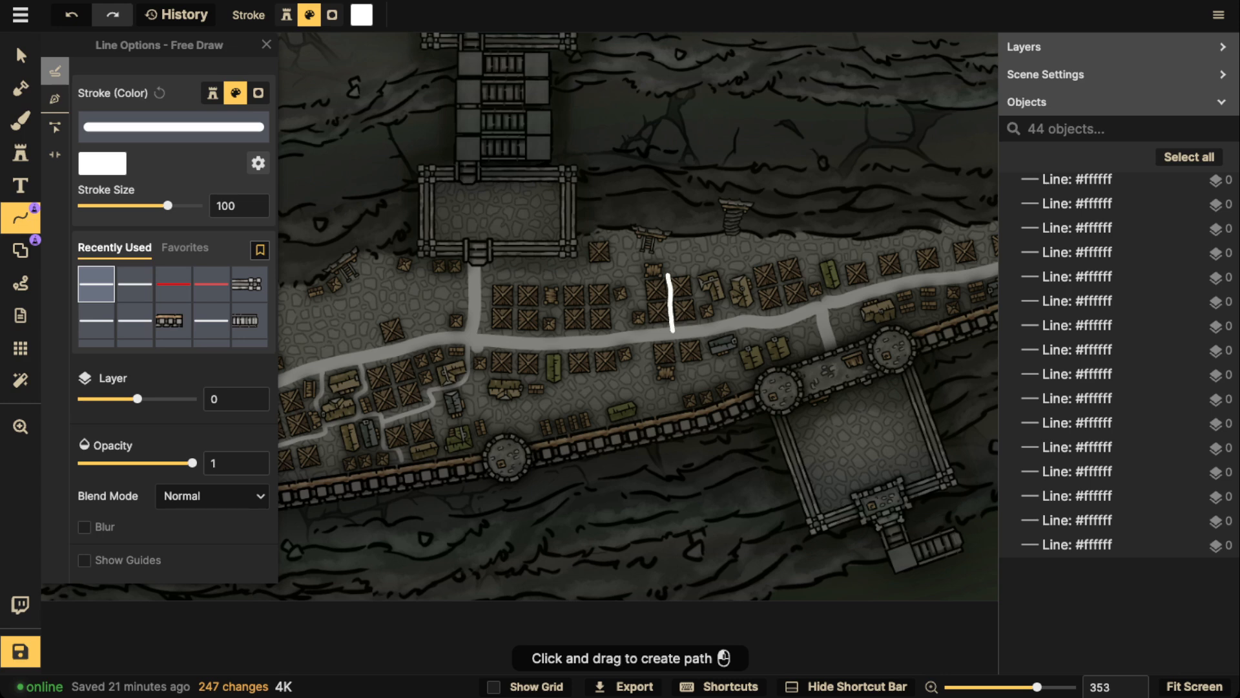
mouse_move(673, 331)
mouse_down()
mouse_move(679, 376)
mouse_move(751, 334)
mouse_up()
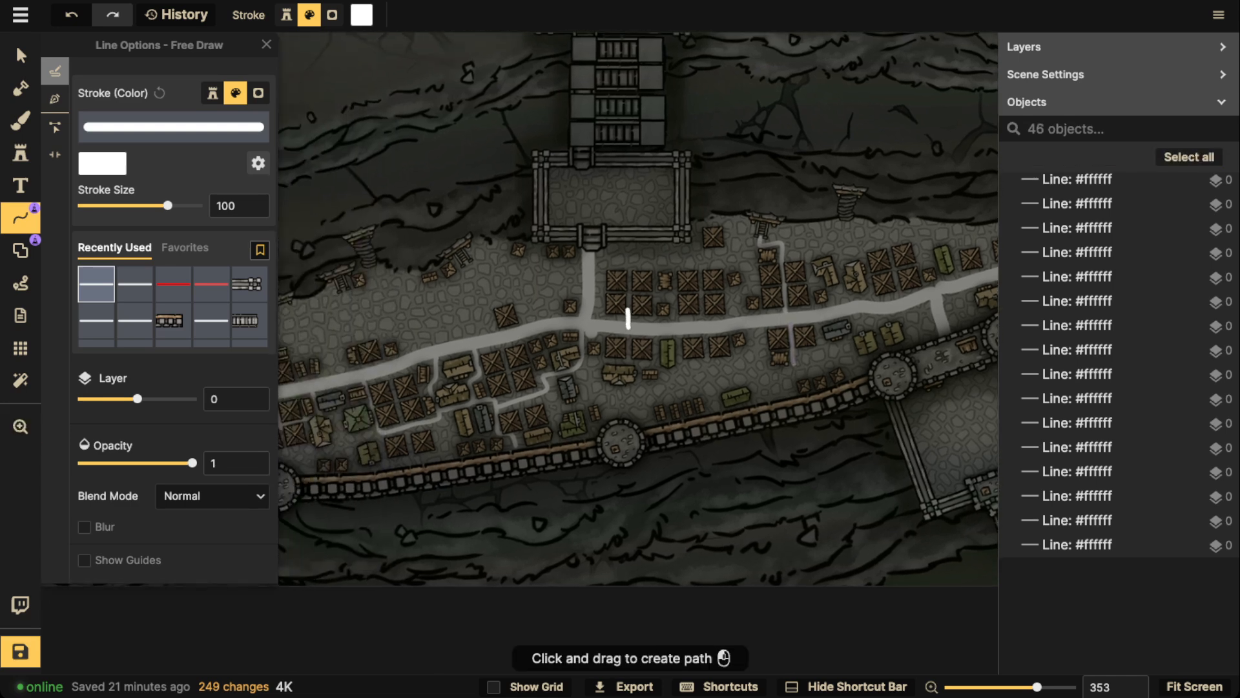
mouse_move(628, 308)
mouse_down()
mouse_move(628, 292)
mouse_move(718, 293)
mouse_up()
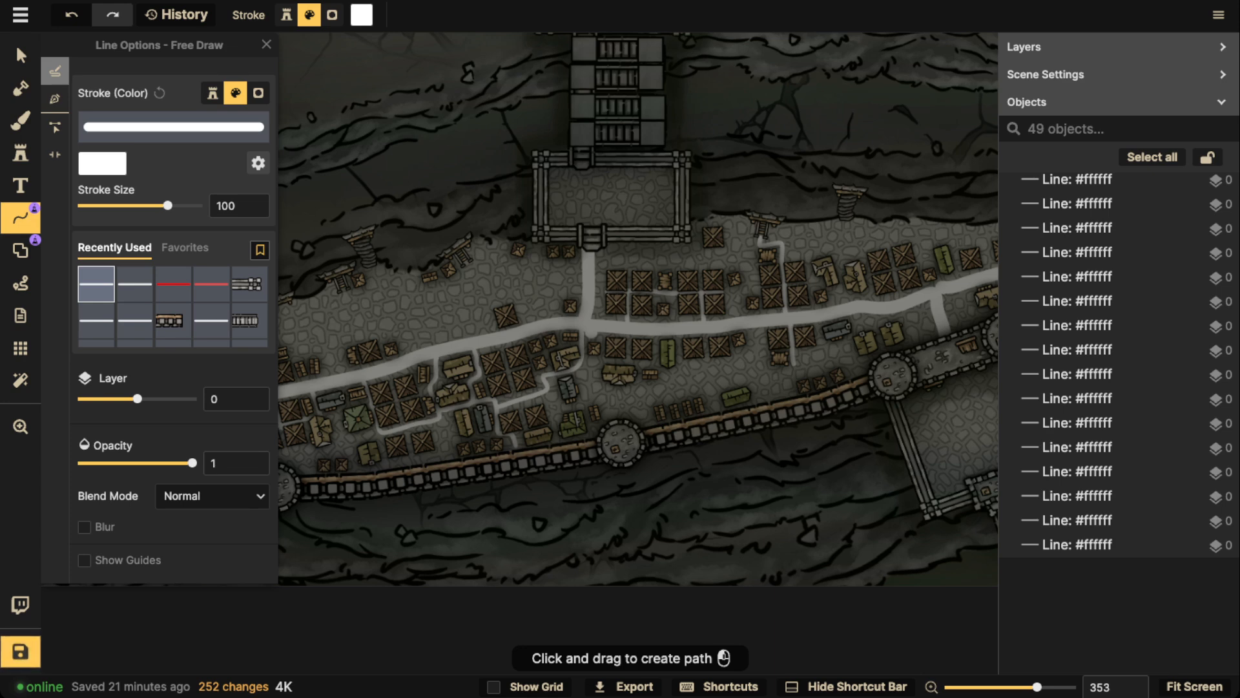
Draw white lanes between the westernmost crate blocks south of the road
key(space)
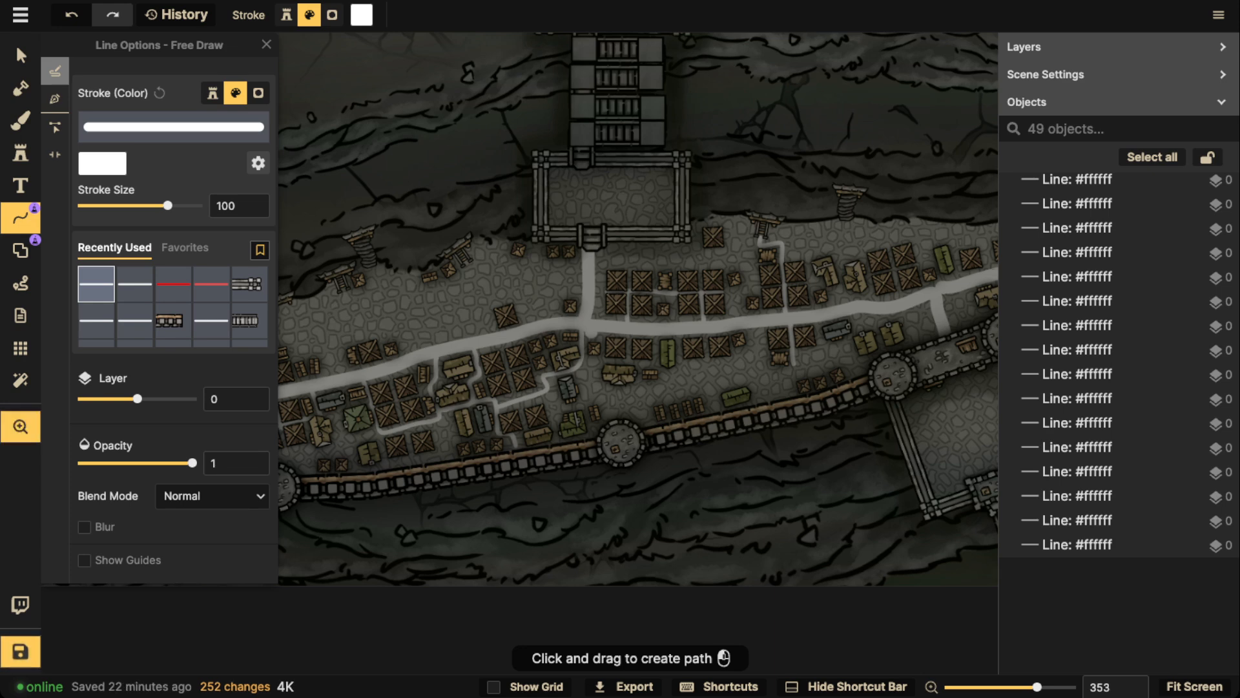
drag(568, 328, 707, 291)
drag(508, 364, 456, 371)
key(Escape)
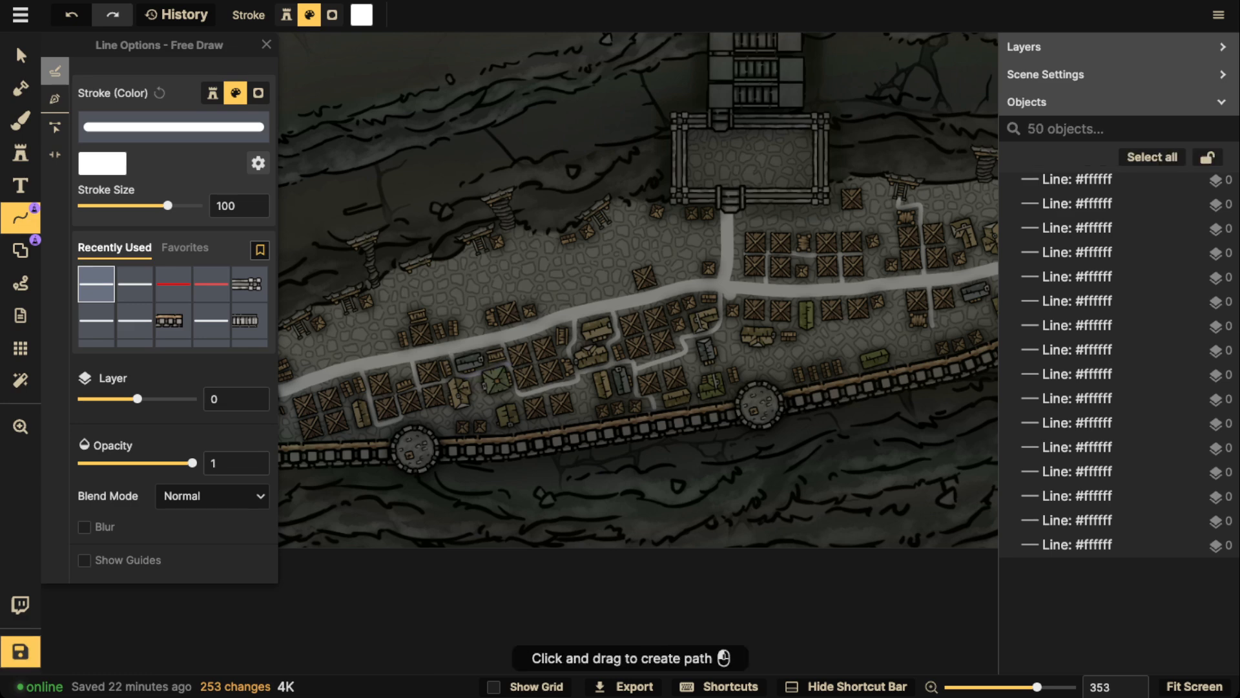
drag(314, 388, 313, 386)
key(Escape)
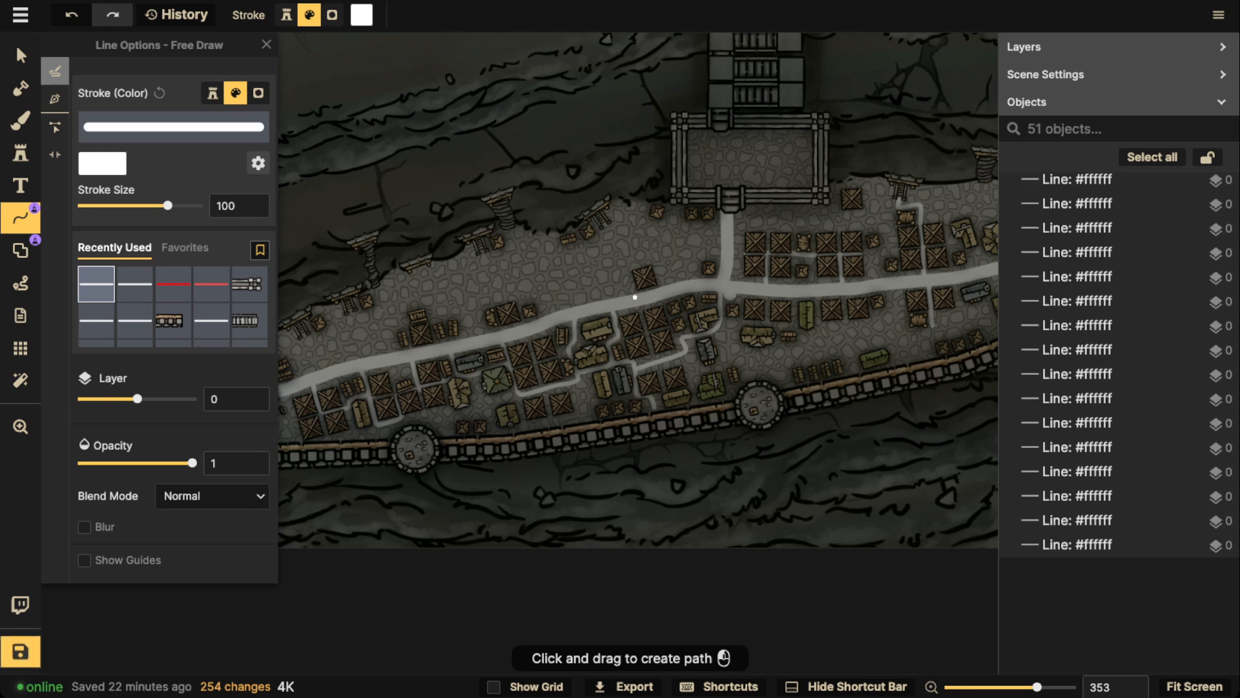
Draw a white lane around the lone crate north of the road and lanes linking the road to the western cliff stairs
drag(659, 282, 661, 288)
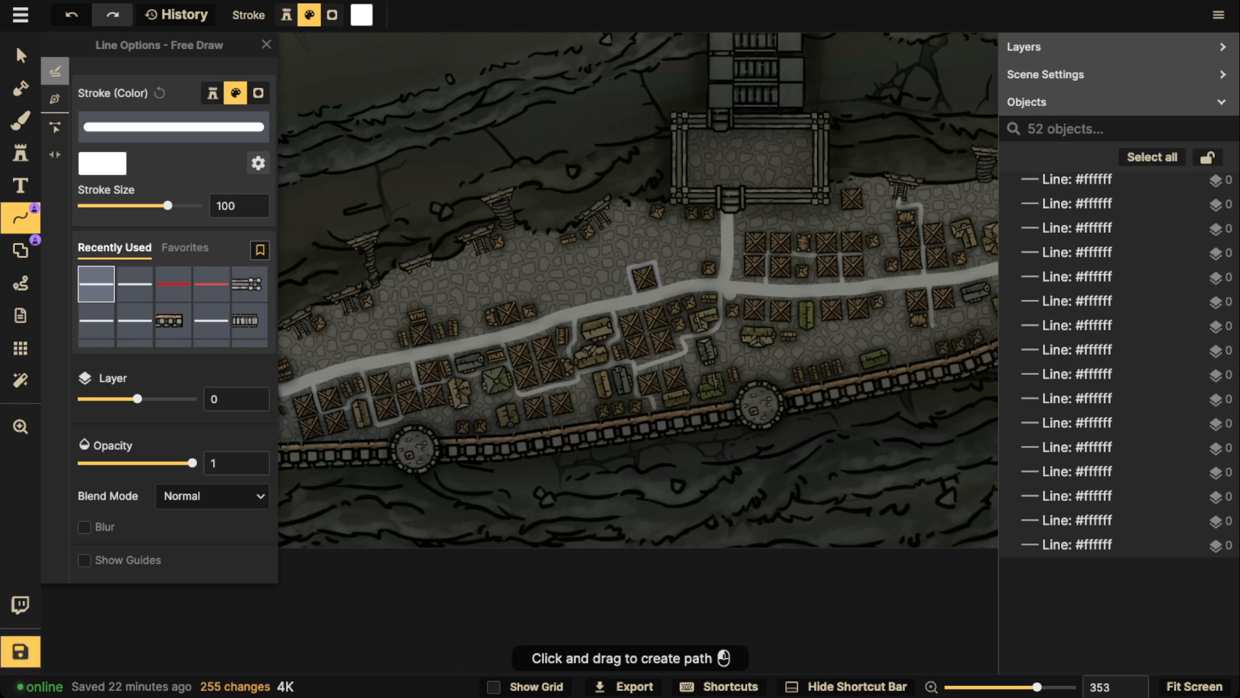
drag(617, 236, 606, 226)
mouse_move(491, 270)
mouse_down()
mouse_move(511, 225)
mouse_move(518, 266)
mouse_move(494, 289)
mouse_move(619, 208)
mouse_move(672, 274)
mouse_up()
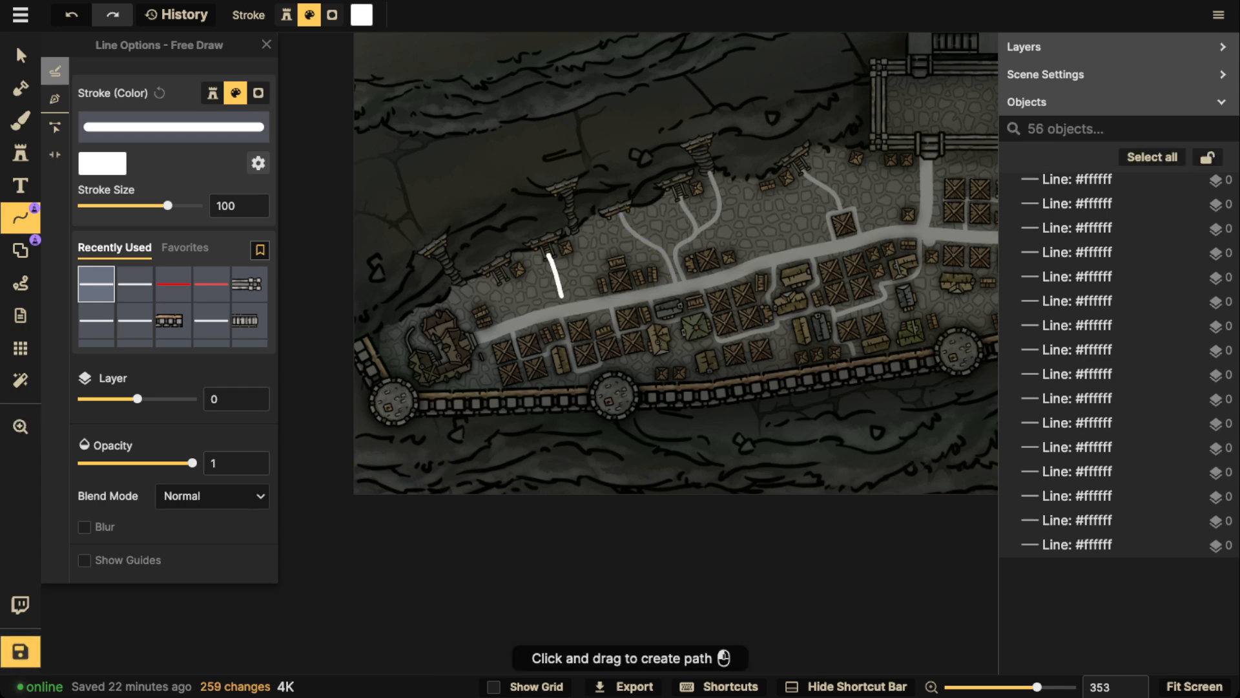
mouse_move(560, 296)
mouse_down()
mouse_move(507, 286)
mouse_move(518, 317)
mouse_up()
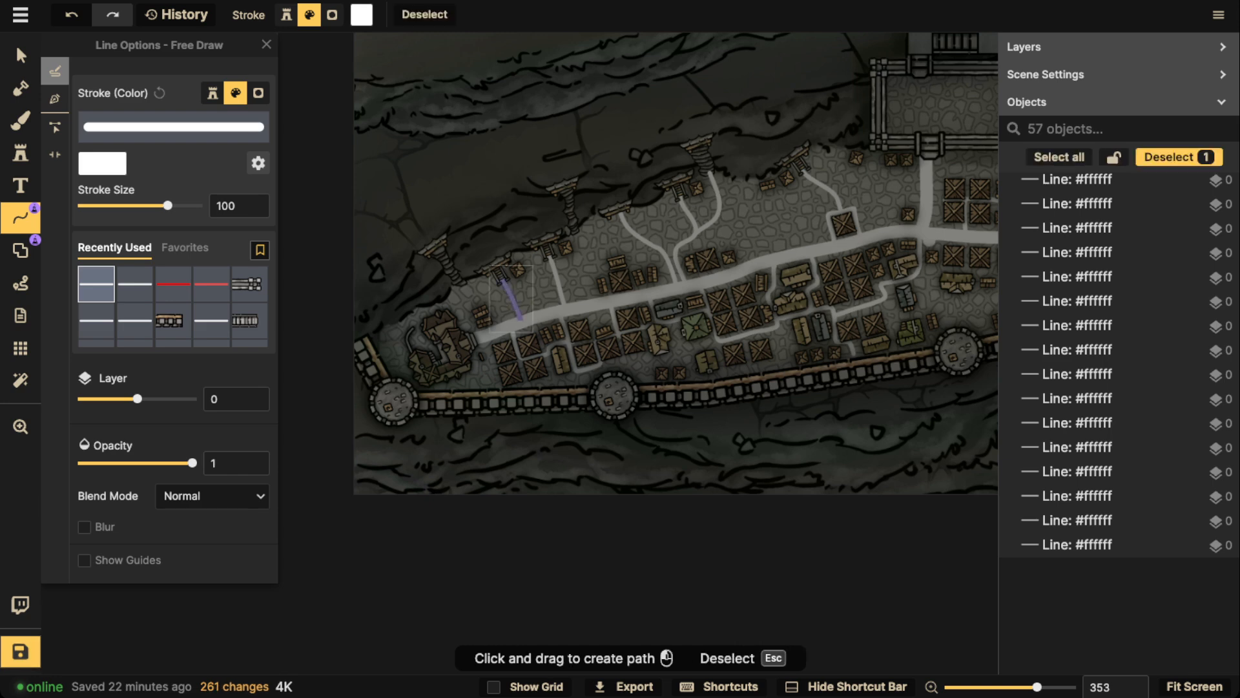
Draw white lanes below the crate row southeast of the gate junction and around the crates north of the road near the gatehouse
key(space)
drag(839, 310, 391, 295)
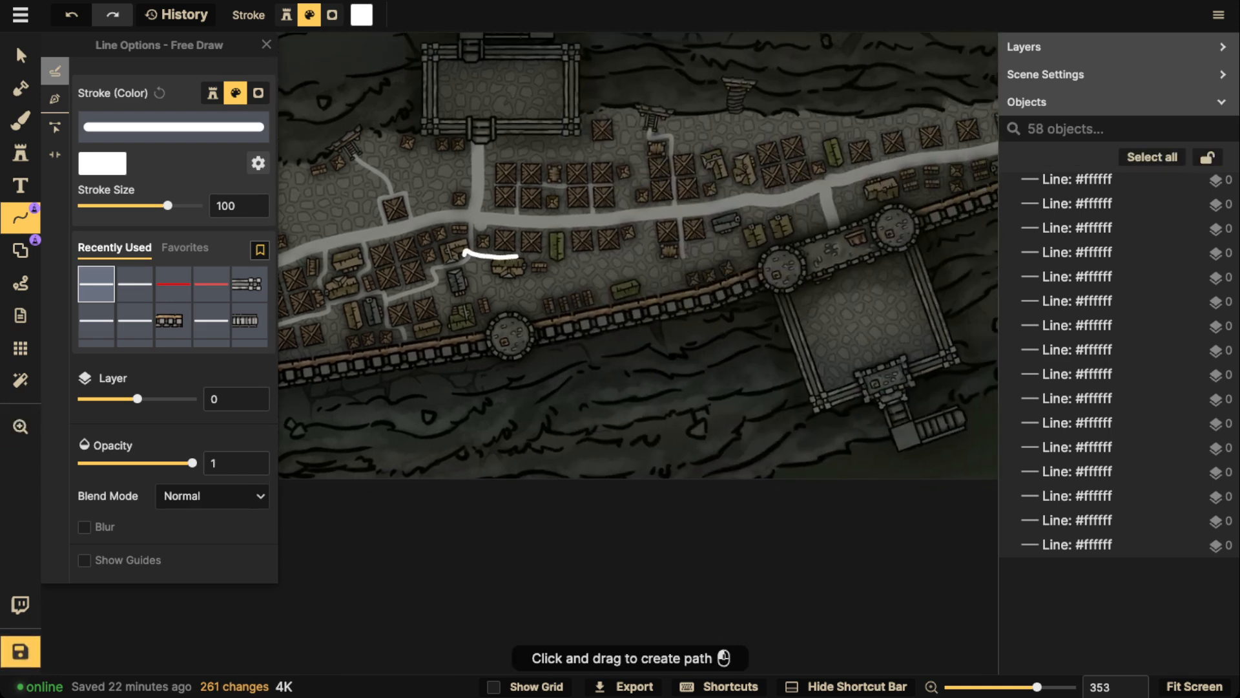
mouse_move(546, 256)
mouse_down()
mouse_move(547, 228)
mouse_move(407, 332)
mouse_up()
key(space)
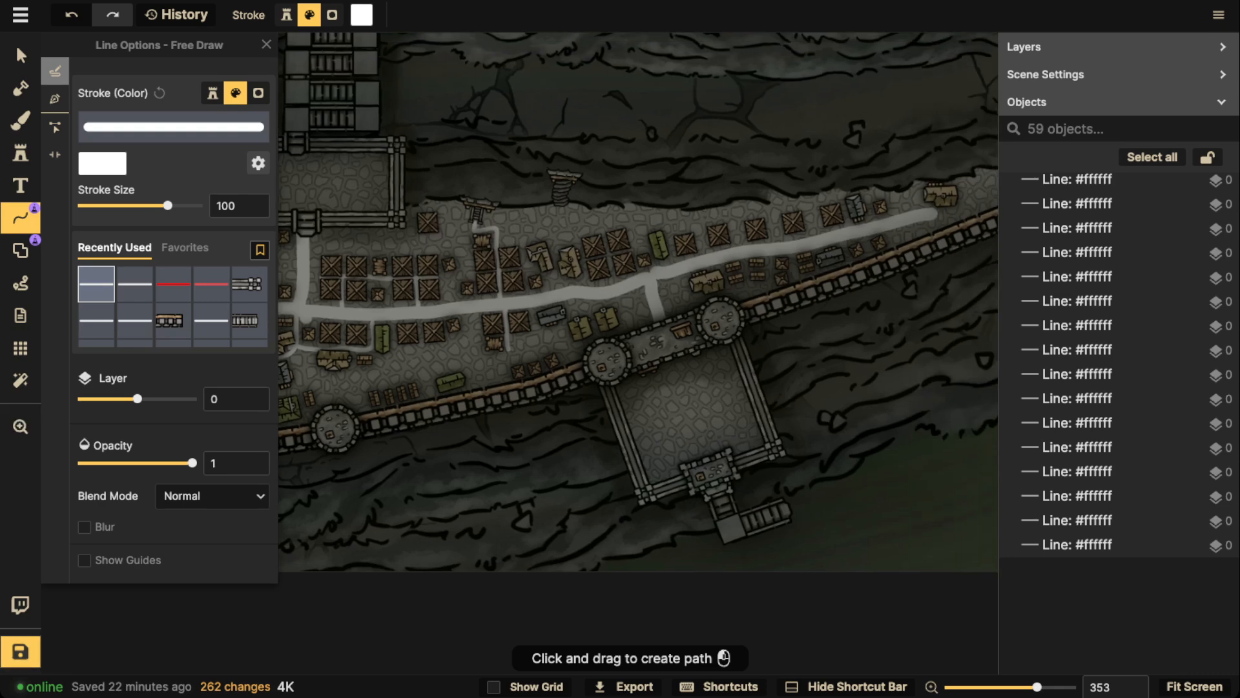
drag(703, 258, 705, 260)
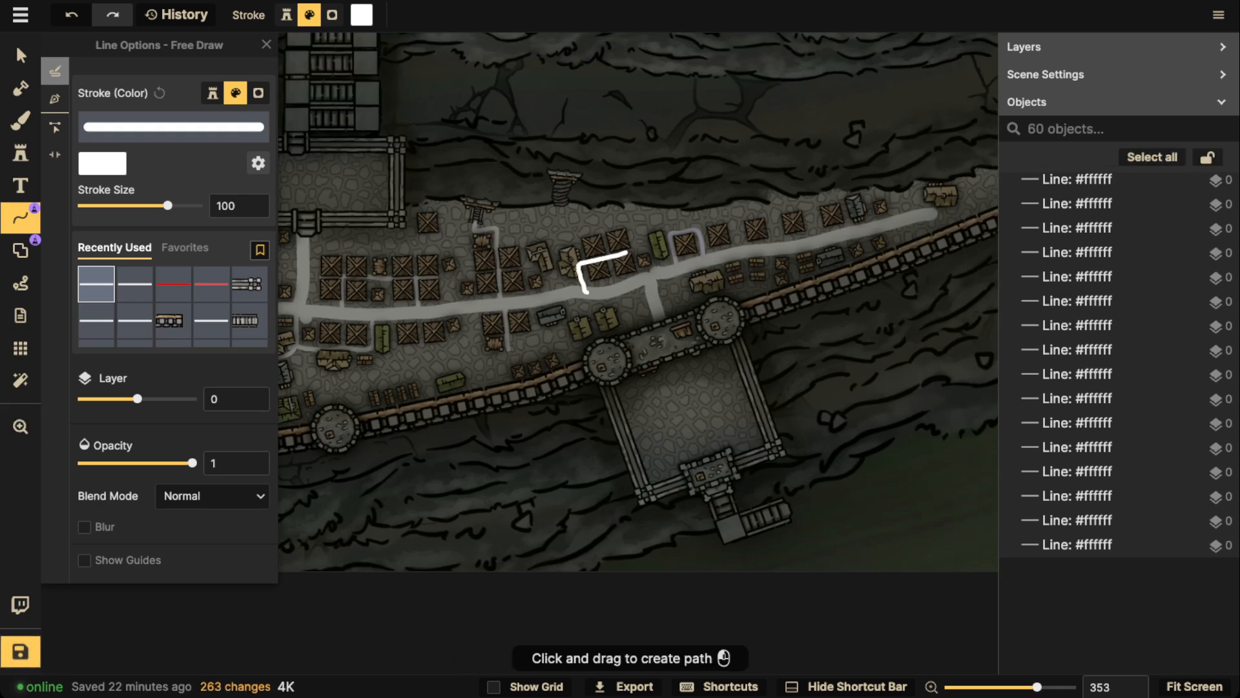
drag(657, 269, 658, 271)
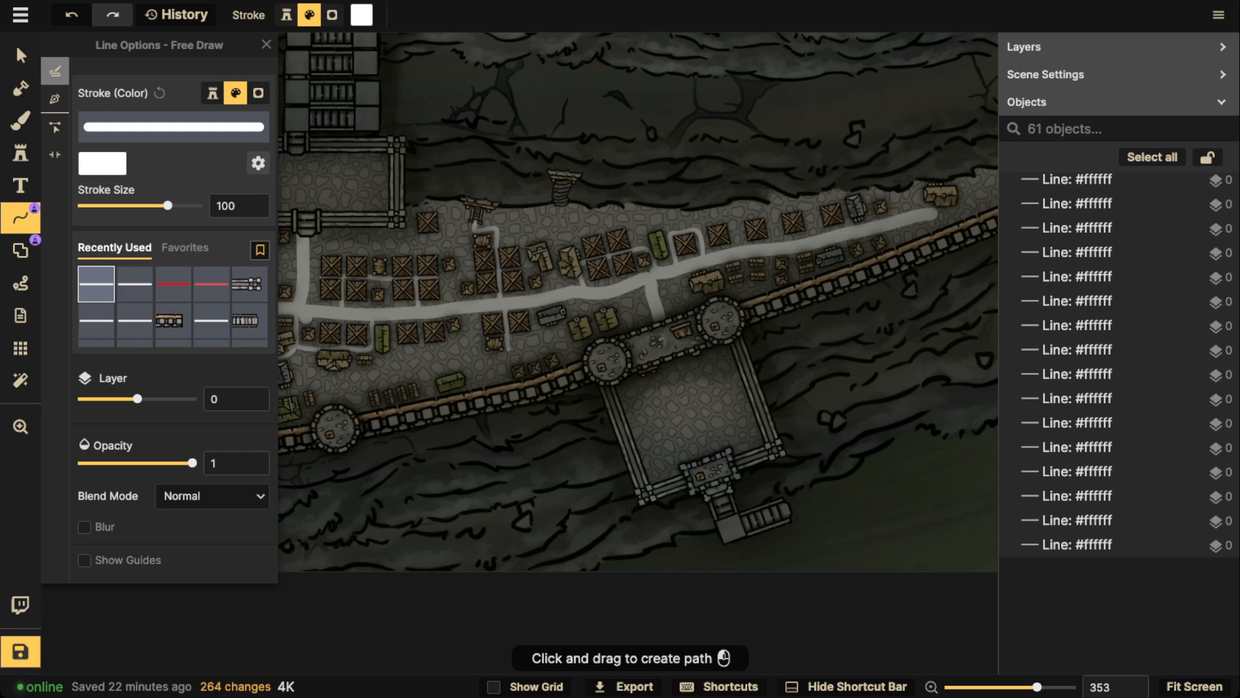
Leave line drawing for the selection tool and save the map
scroll(920, 300, down, 6)
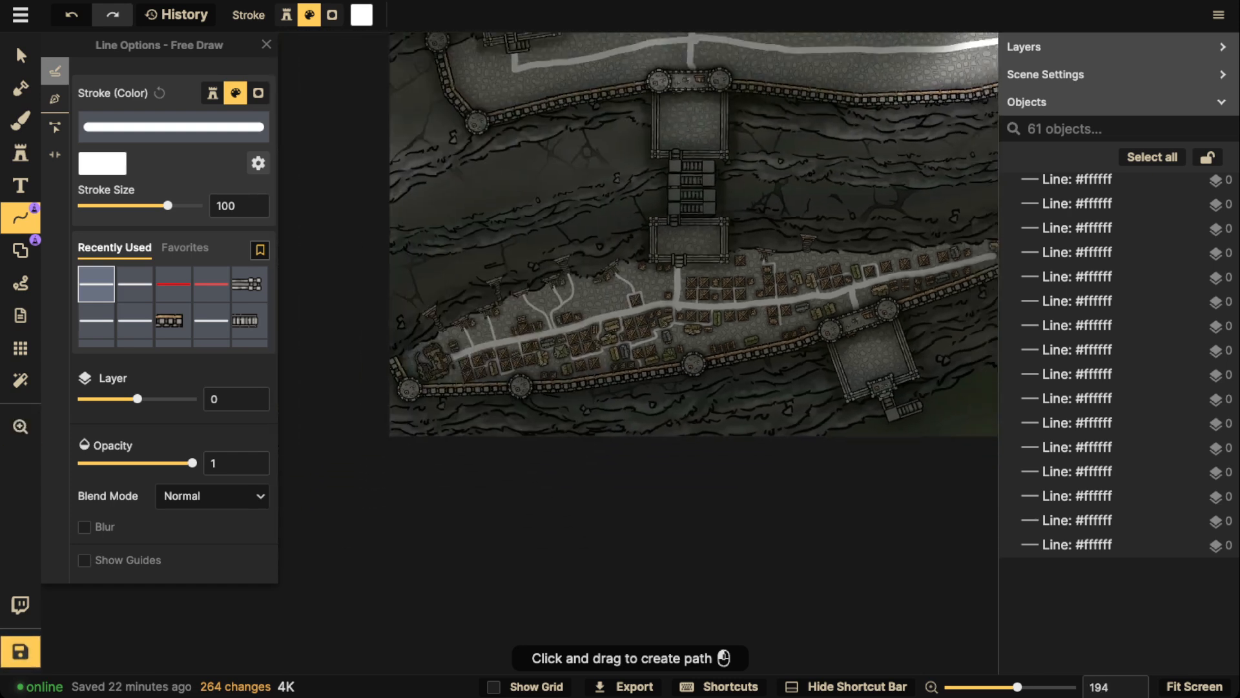
drag(920, 301, 839, 349)
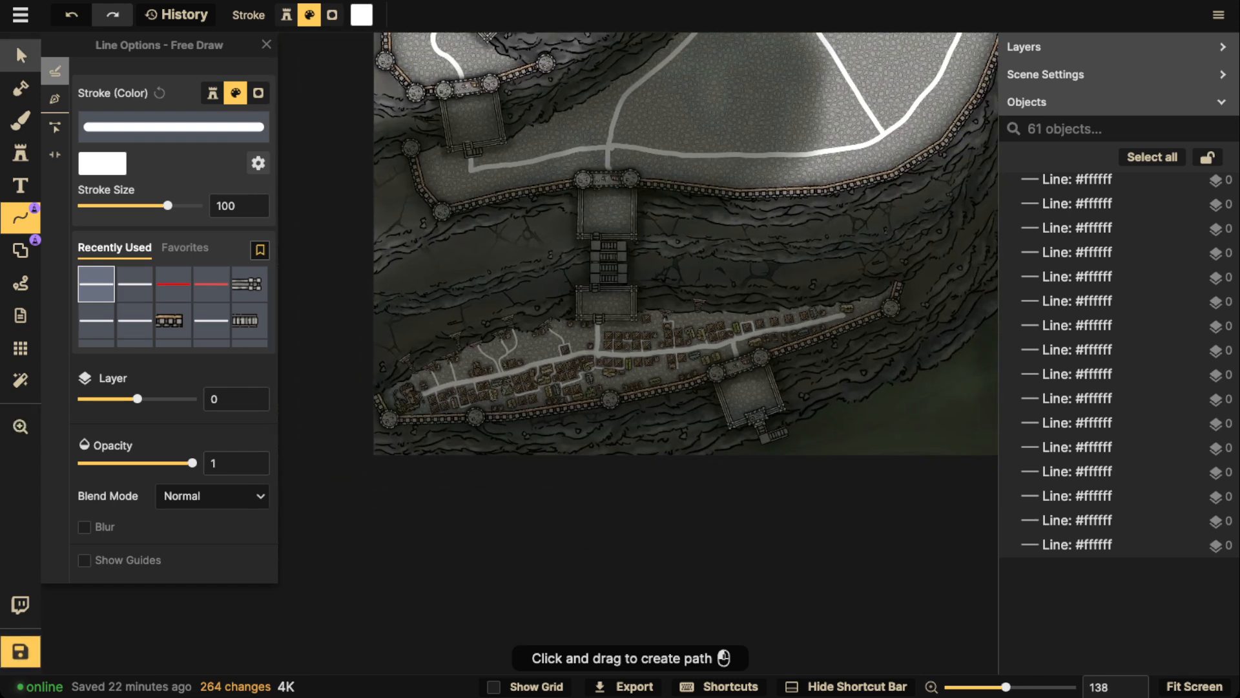
click(20, 55)
key(ctrl+s)
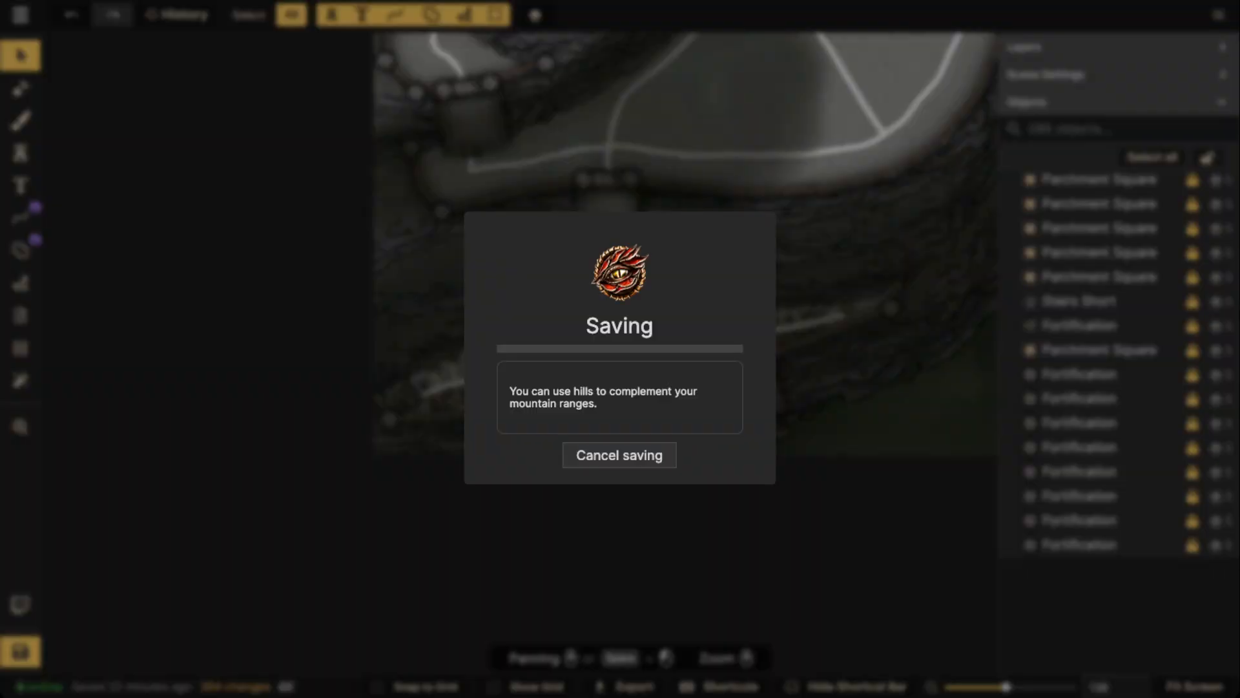
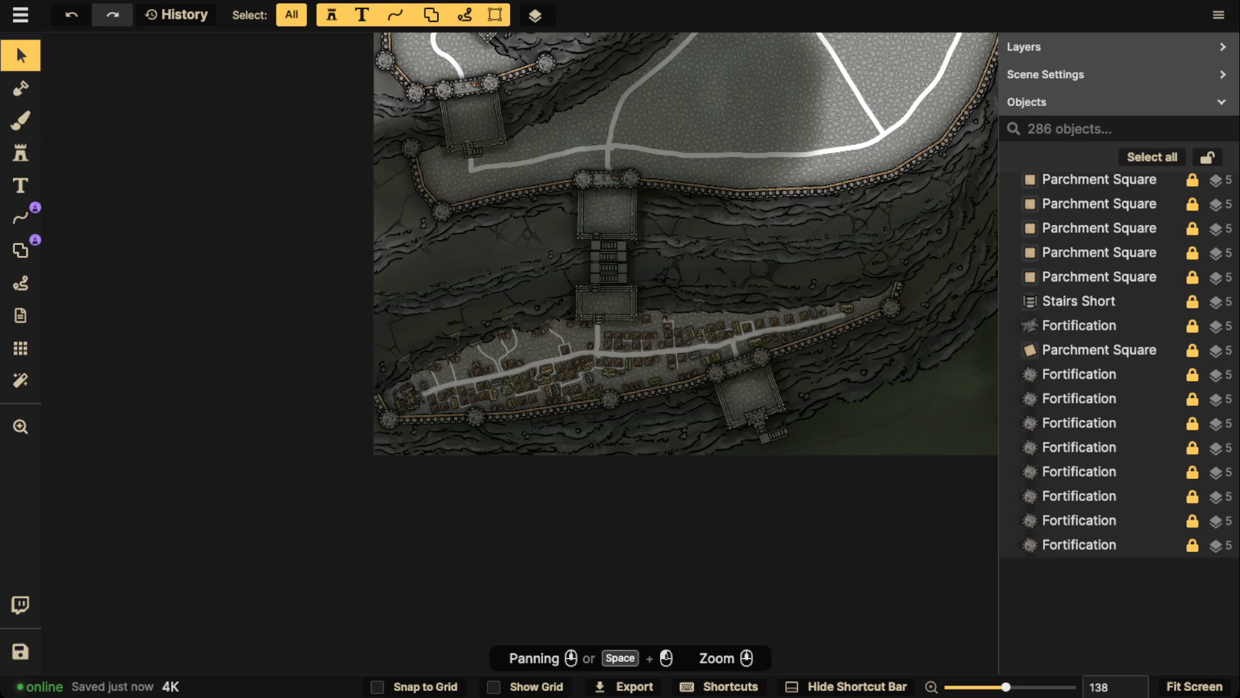
Search the Watercolor Cities stamp catalog for "crane" and choose the crane stamp from the Details pack
scroll(418, 401, up, 10)
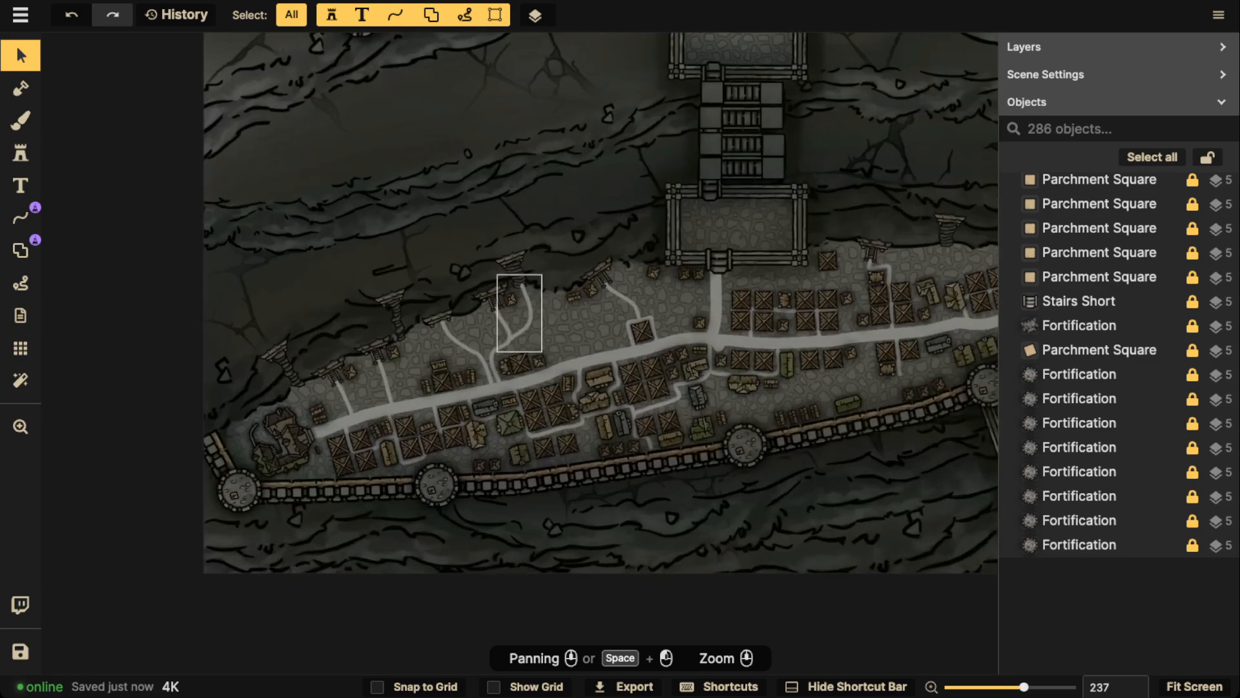
scroll(529, 309, up, 5)
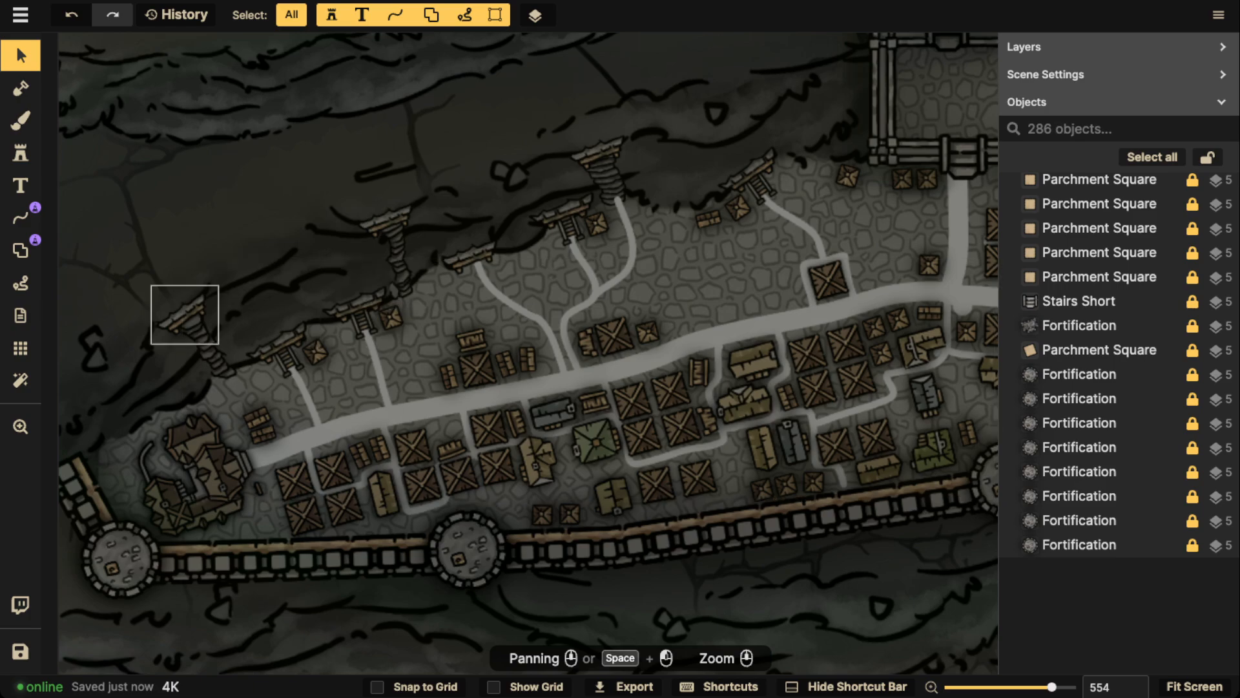
click(21, 153)
click(94, 116)
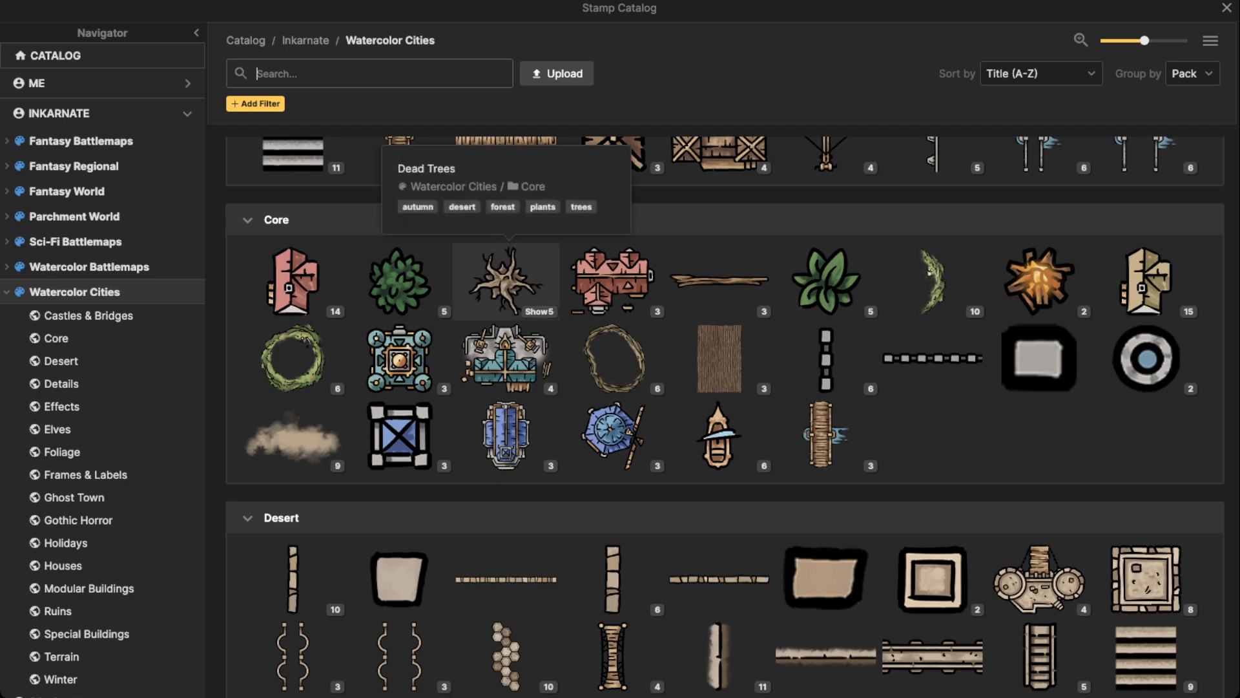
scroll(507, 264, down, 6)
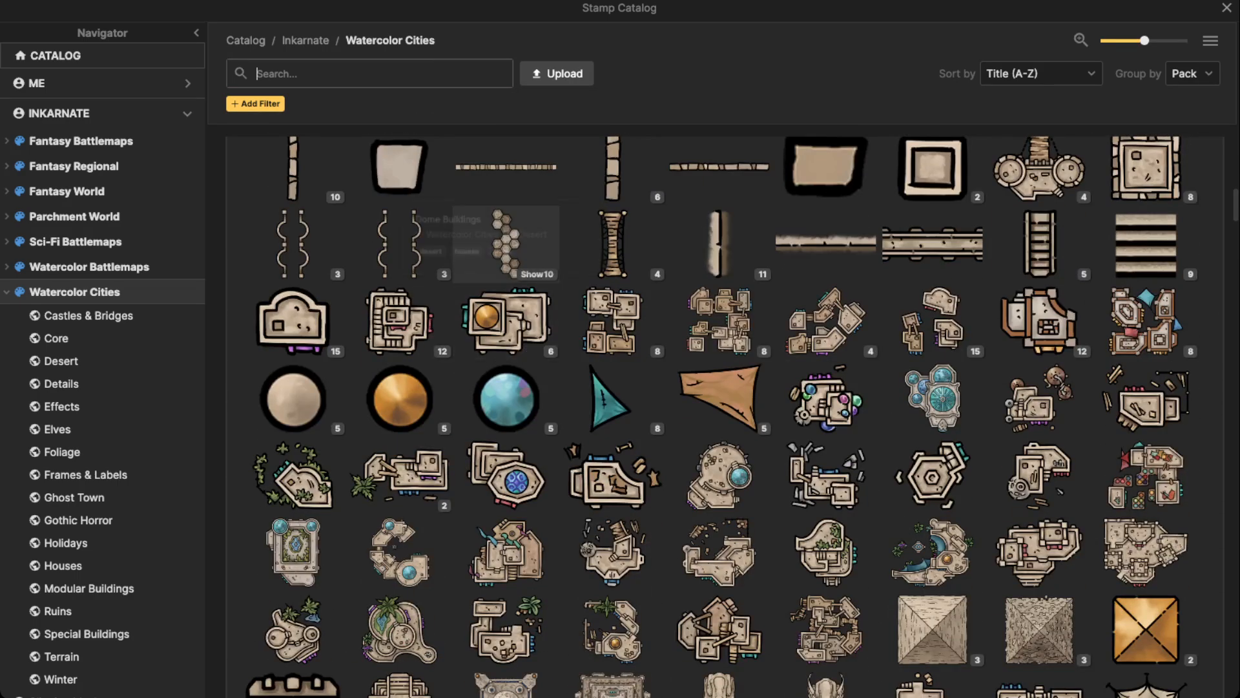
scroll(507, 259, up, 7)
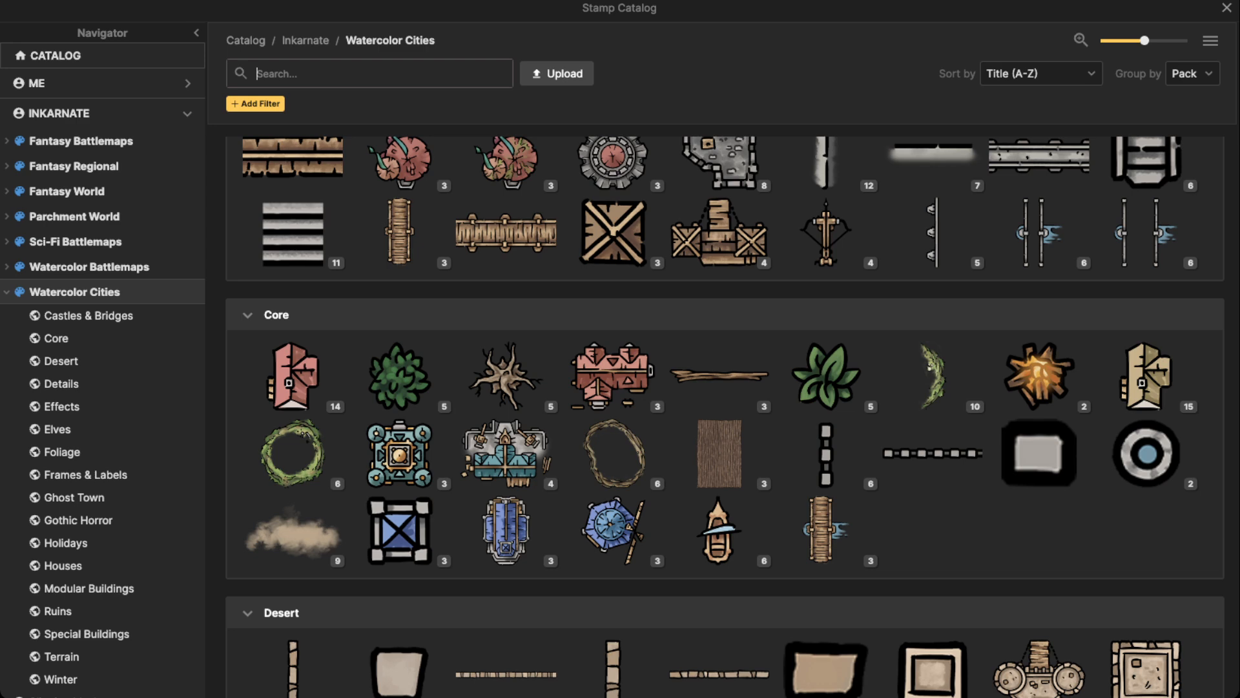
text(crane)
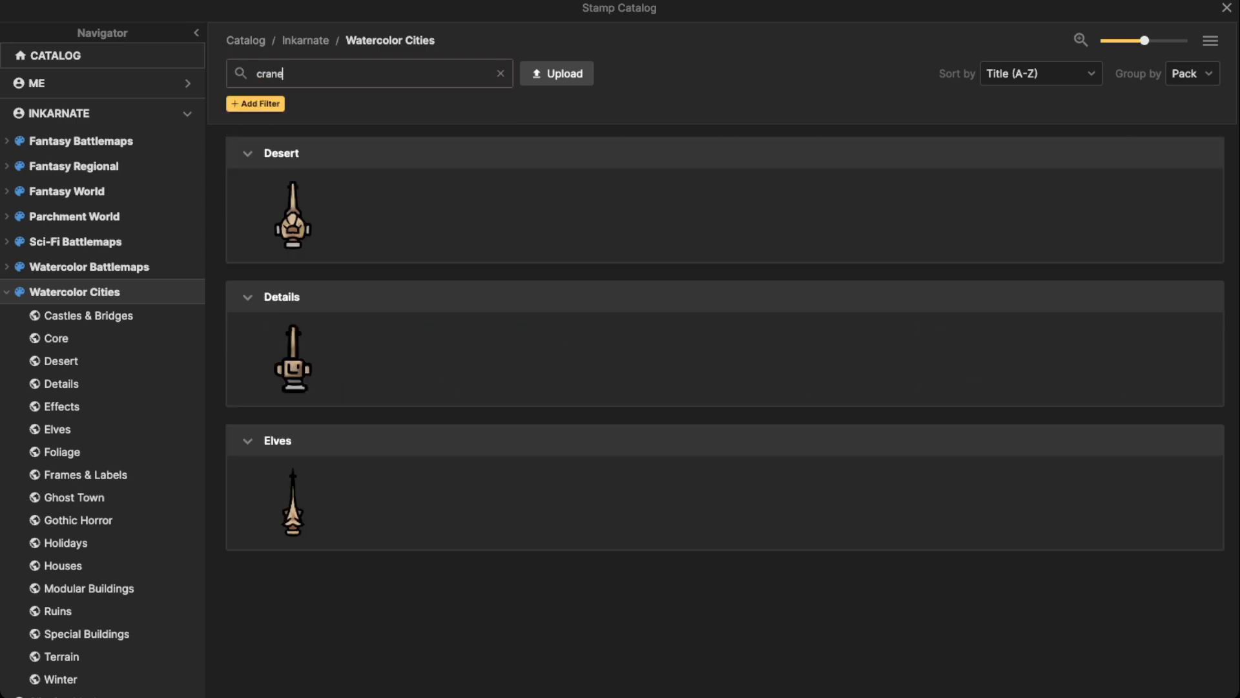
click(293, 359)
scroll(358, 369, up, 5)
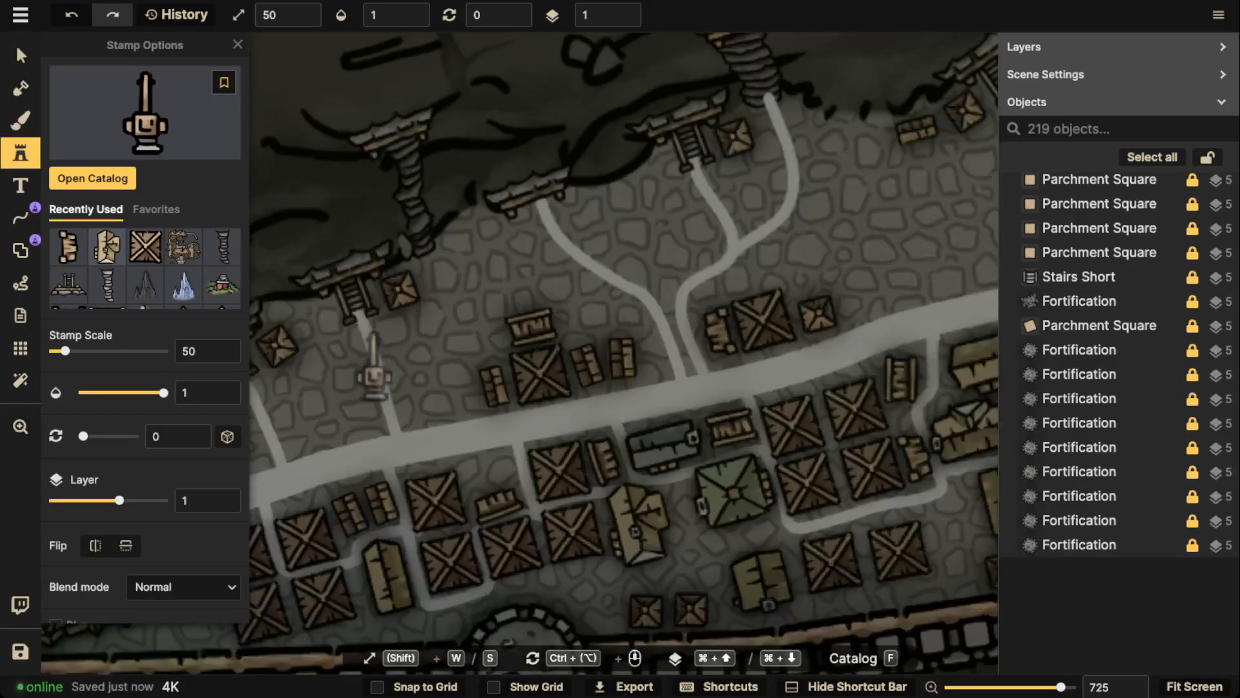
Reduce the crane stamp's scale to 30 and place one rotated 60° and one rotated 270° beside the two westernmost cliff-stair lanes
key(s)
key(s)
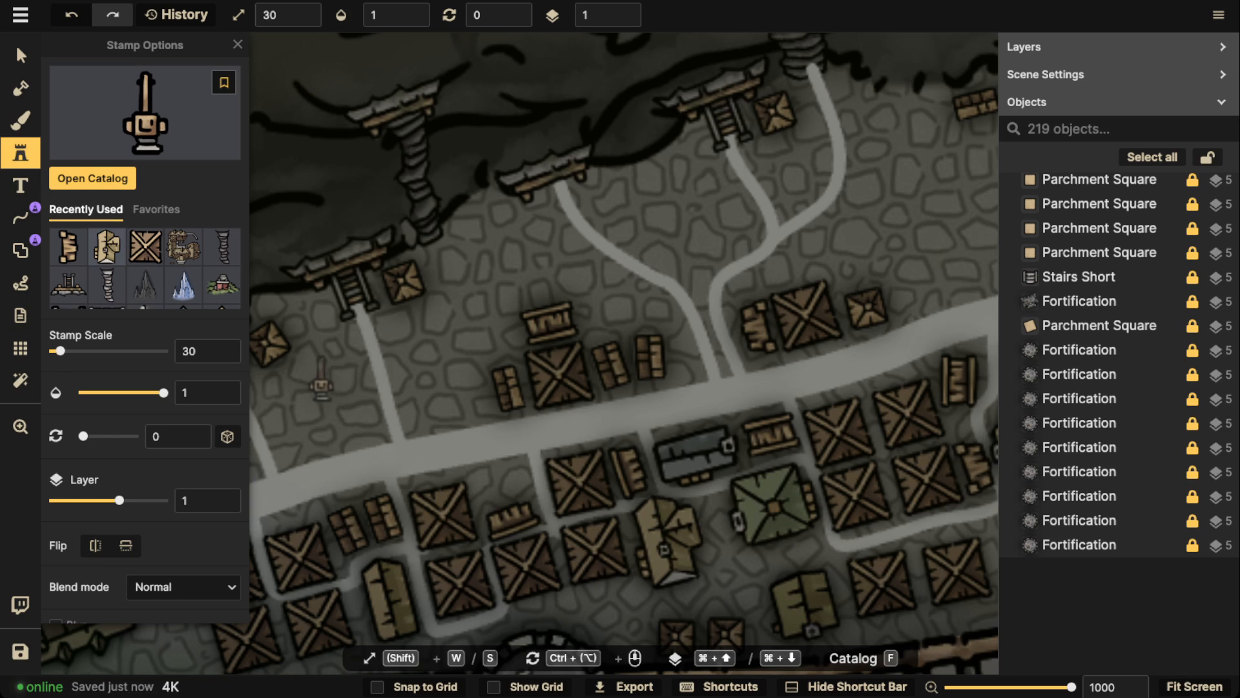
scroll(446, 297, down, 3)
ctrl+scroll(445, 297, down, 4)
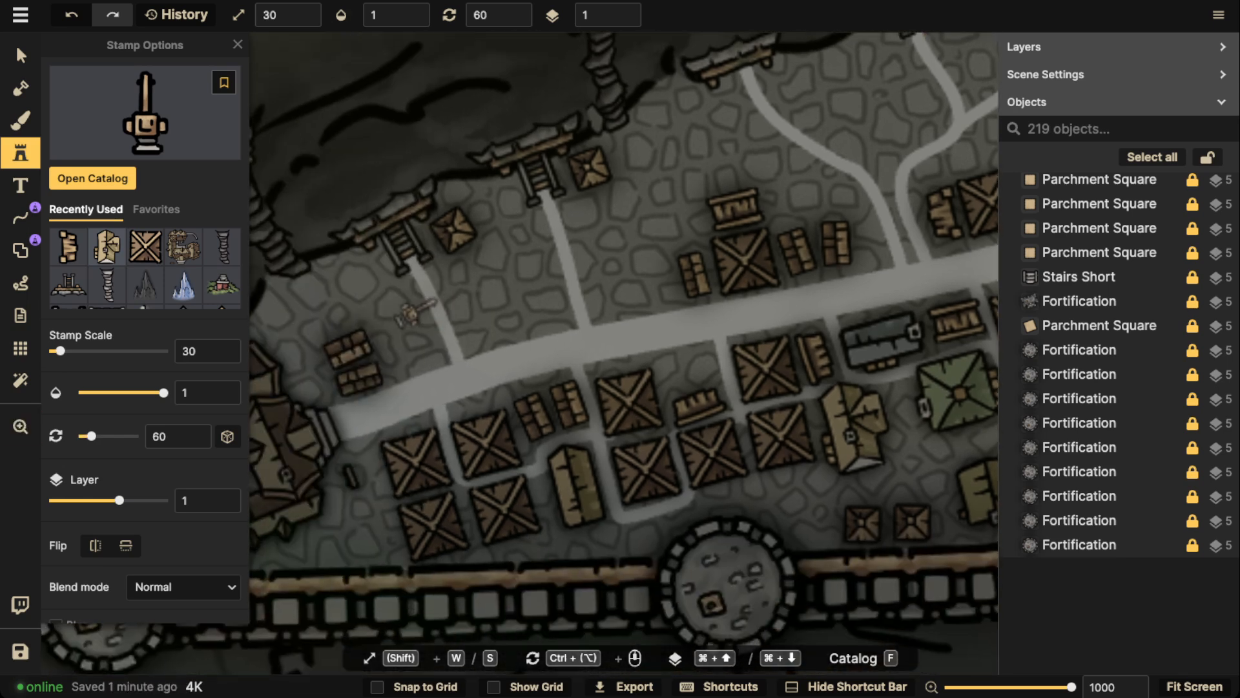
click(410, 291)
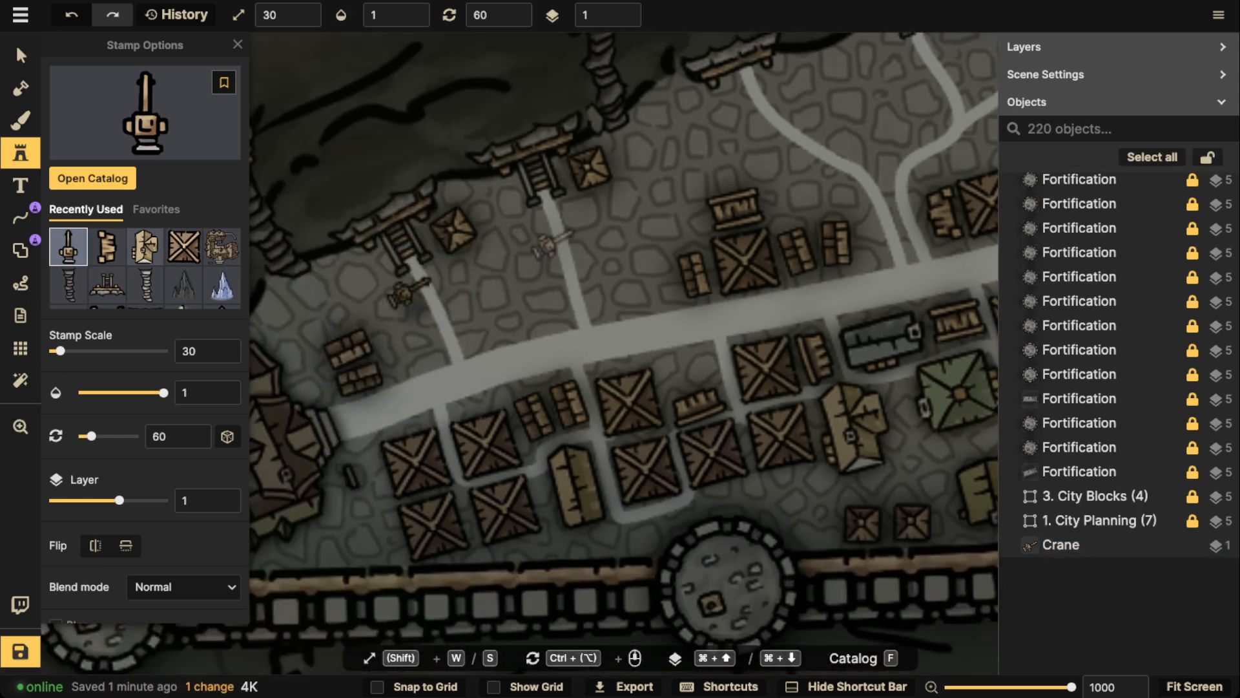
ctrl+scroll(553, 240, up, 10)
click(572, 218)
Place a rotated crane on each of the two westernmost spiral-stair platforms on the cliff
scroll(530, 203, right, 5)
scroll(529, 203, up, 3)
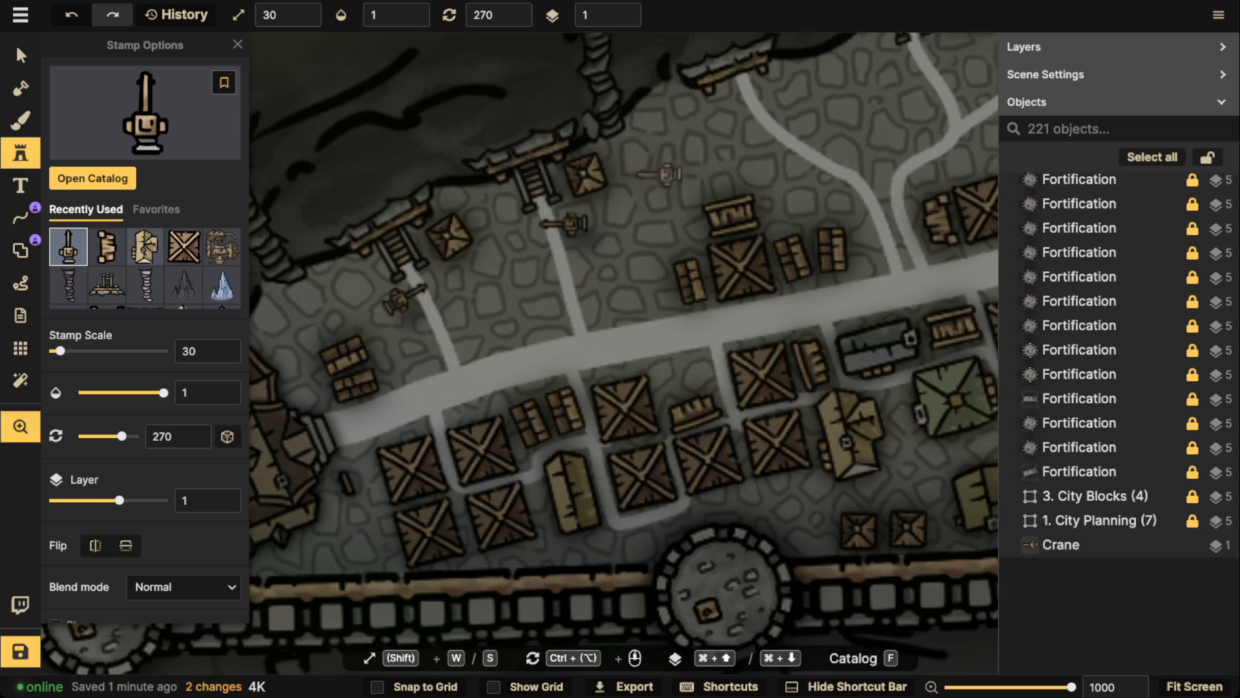
ctrl+scroll(446, 115, up, 10)
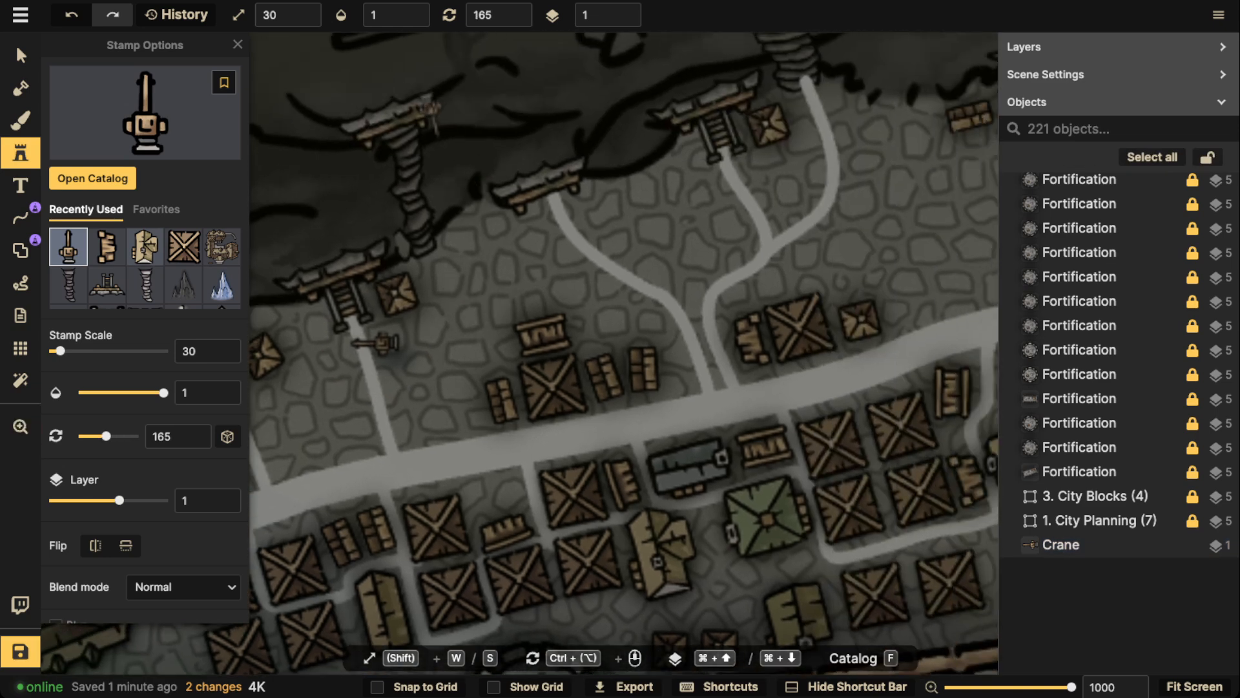
click(429, 113)
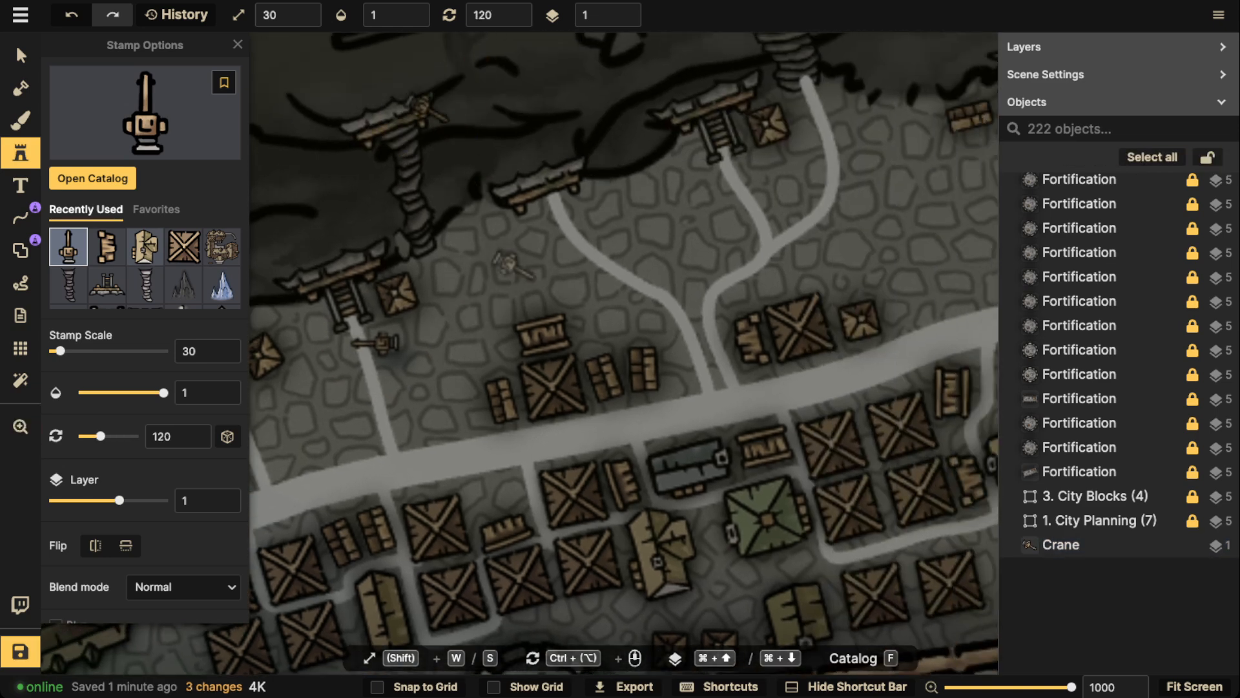
scroll(478, 155, left, 5)
scroll(478, 155, down, 2)
ctrl+scroll(446, 137, down, 3)
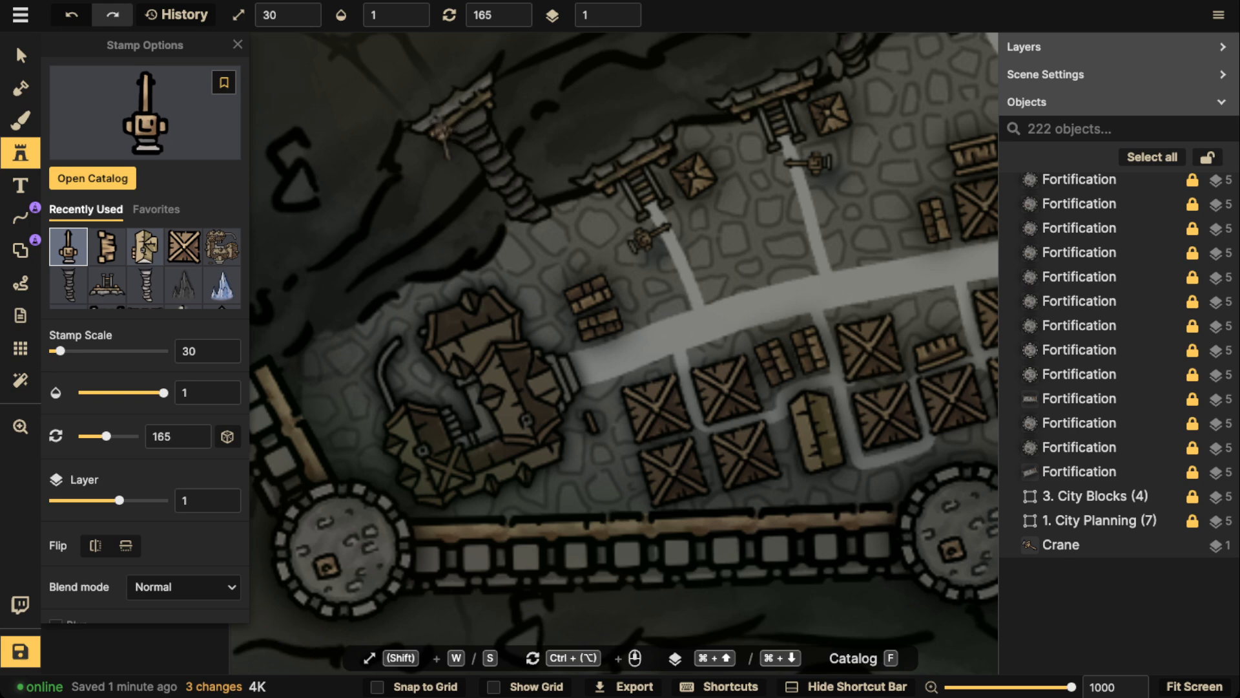
click(440, 139)
Place a rotated crane just west of the large building at the road's western end
ctrl+scroll(524, 300, down, 7)
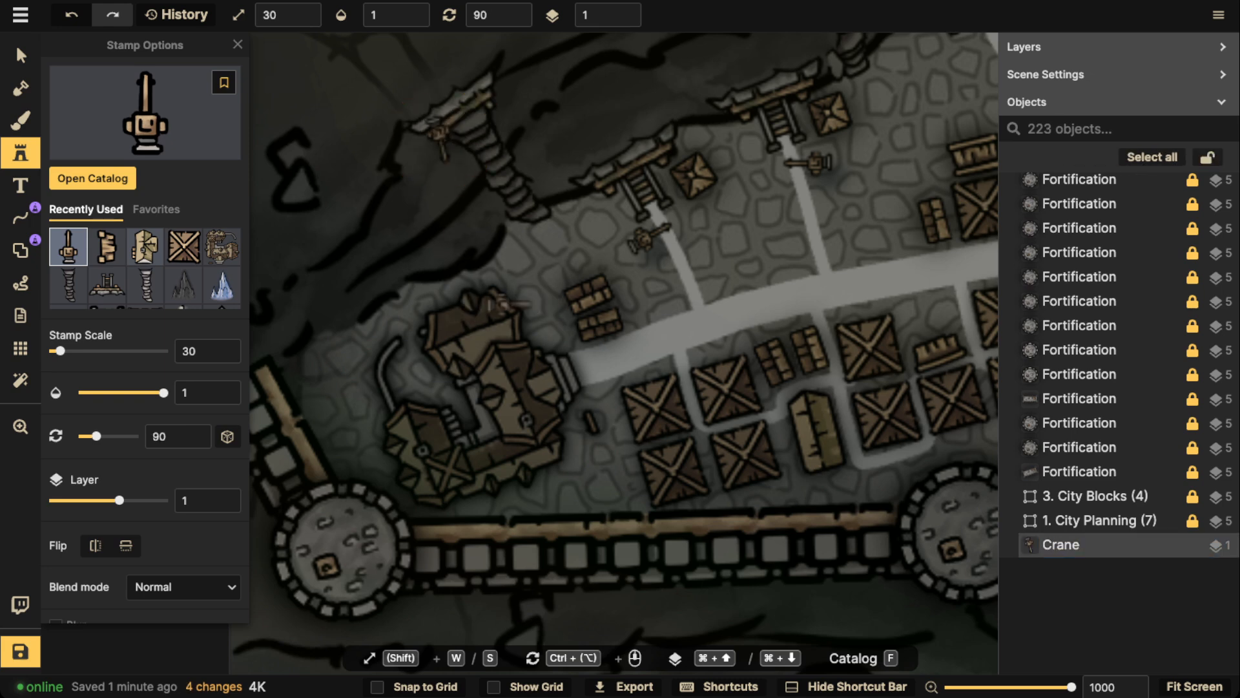
scroll(362, 362, down, 1)
ctrl+scroll(381, 367, down, 8)
ctrl+scroll(388, 367, down, 2)
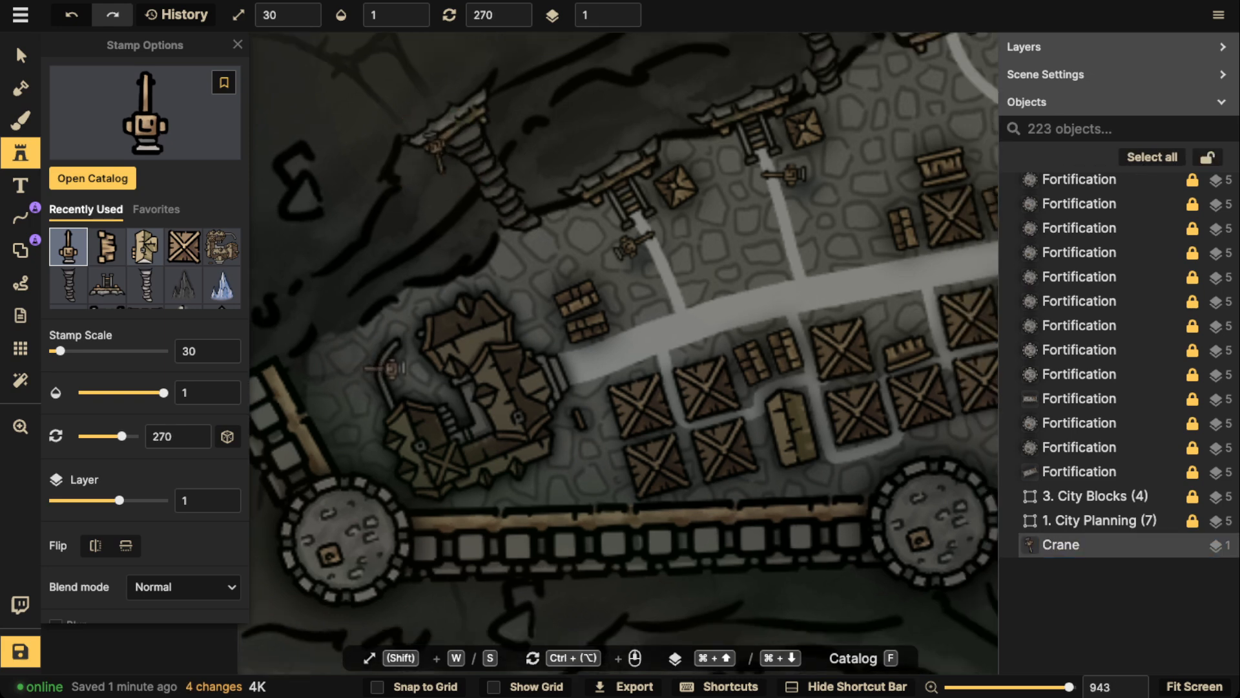
click(388, 368)
ctrl+scroll(388, 369, up, 5)
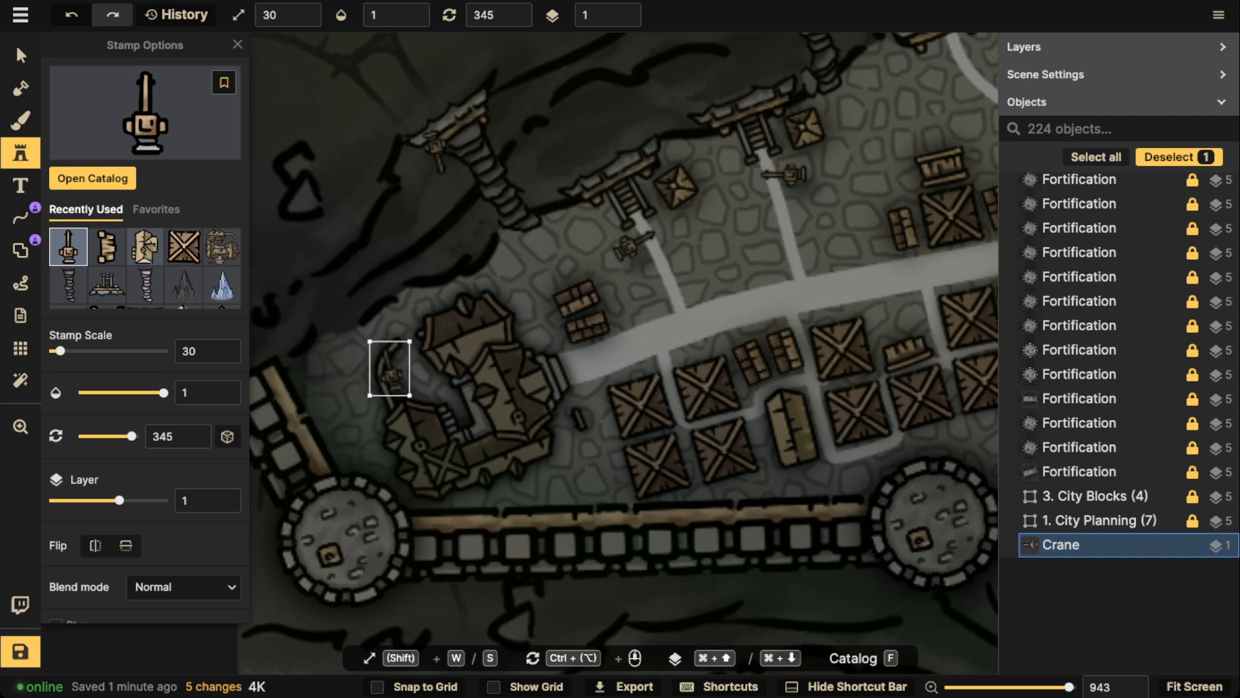
ctrl+scroll(388, 369, up, 7)
key(Escape)
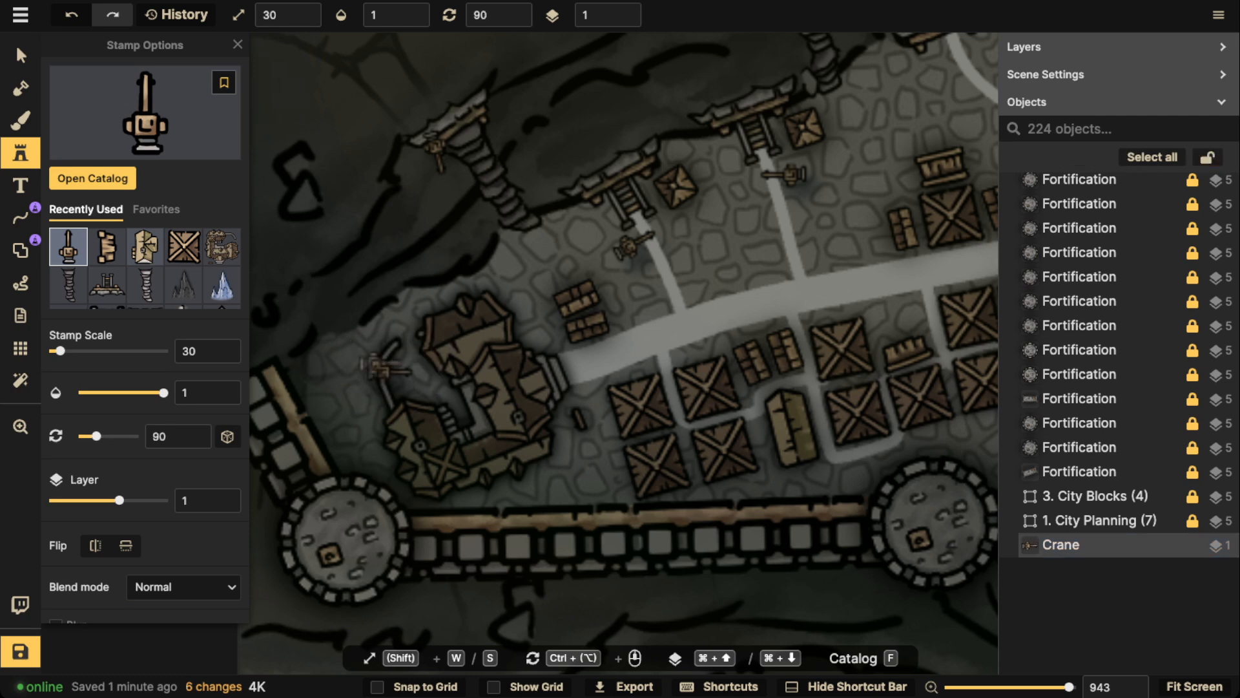
Place a crane rotated 150° on the cliff platform above the forked lanes and one rotated 195° beside the next stairs east
drag(602, 269, 514, 283)
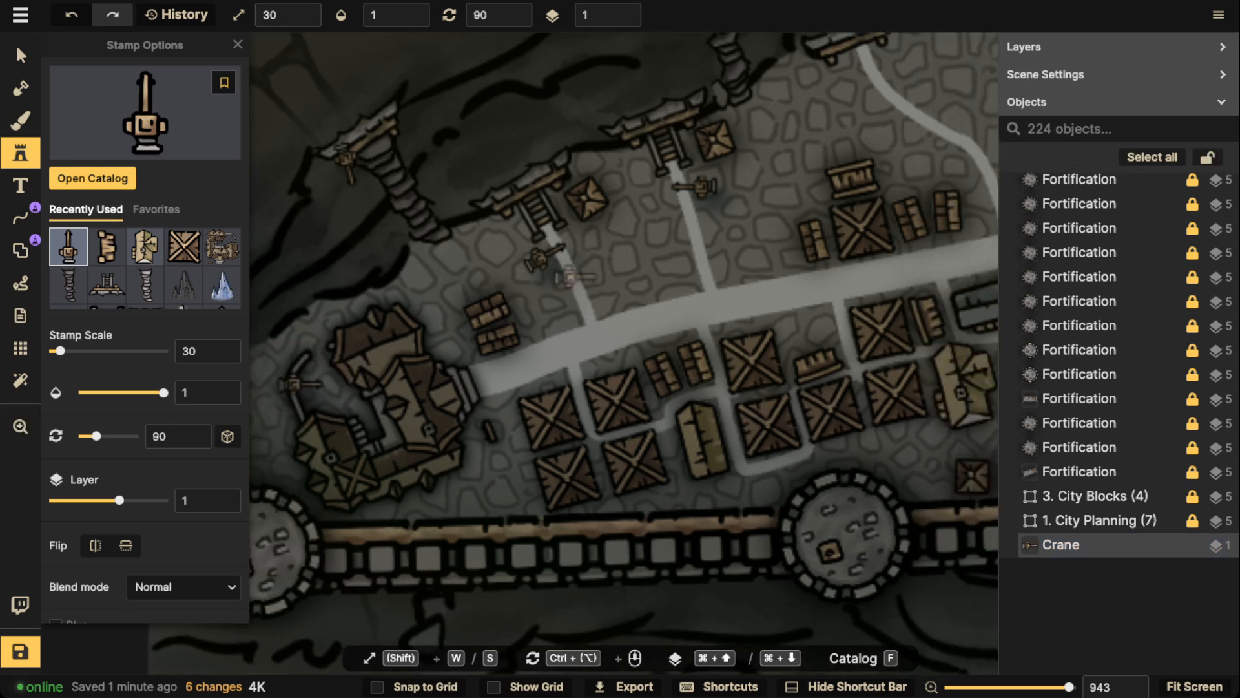
drag(912, 48, 538, 274)
ctrl+scroll(516, 276, up, 6)
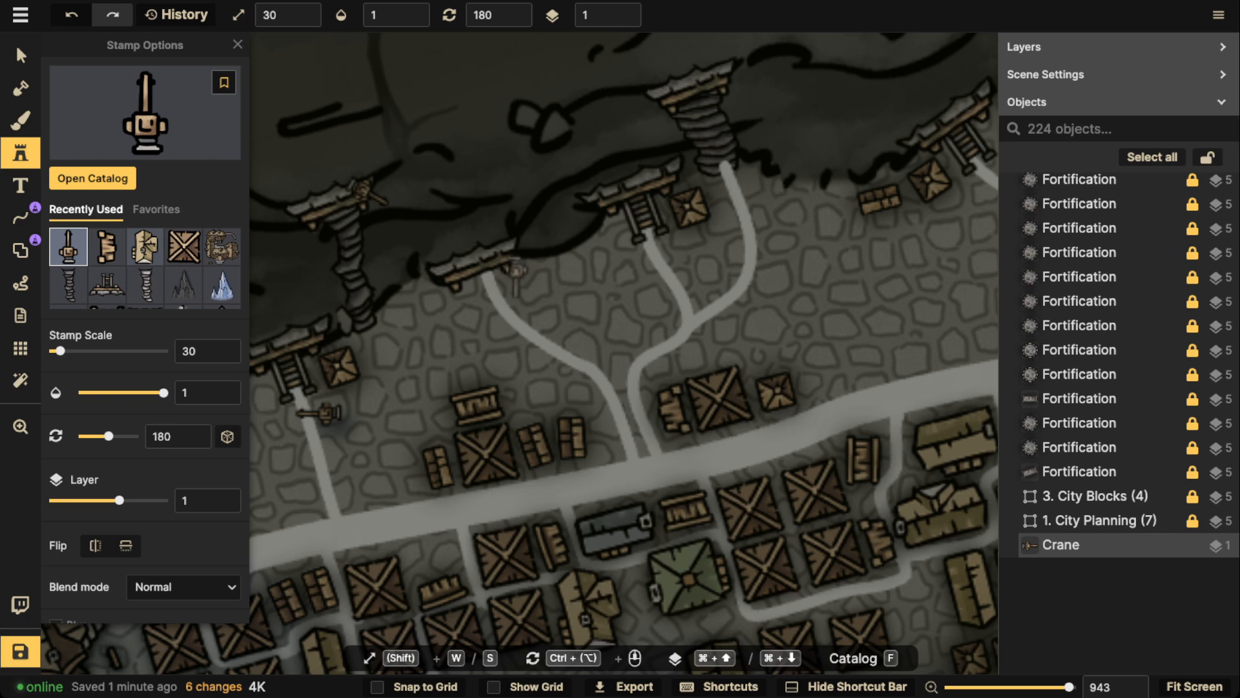
ctrl+scroll(515, 271, down, 2)
click(515, 271)
drag(766, 258, 580, 359)
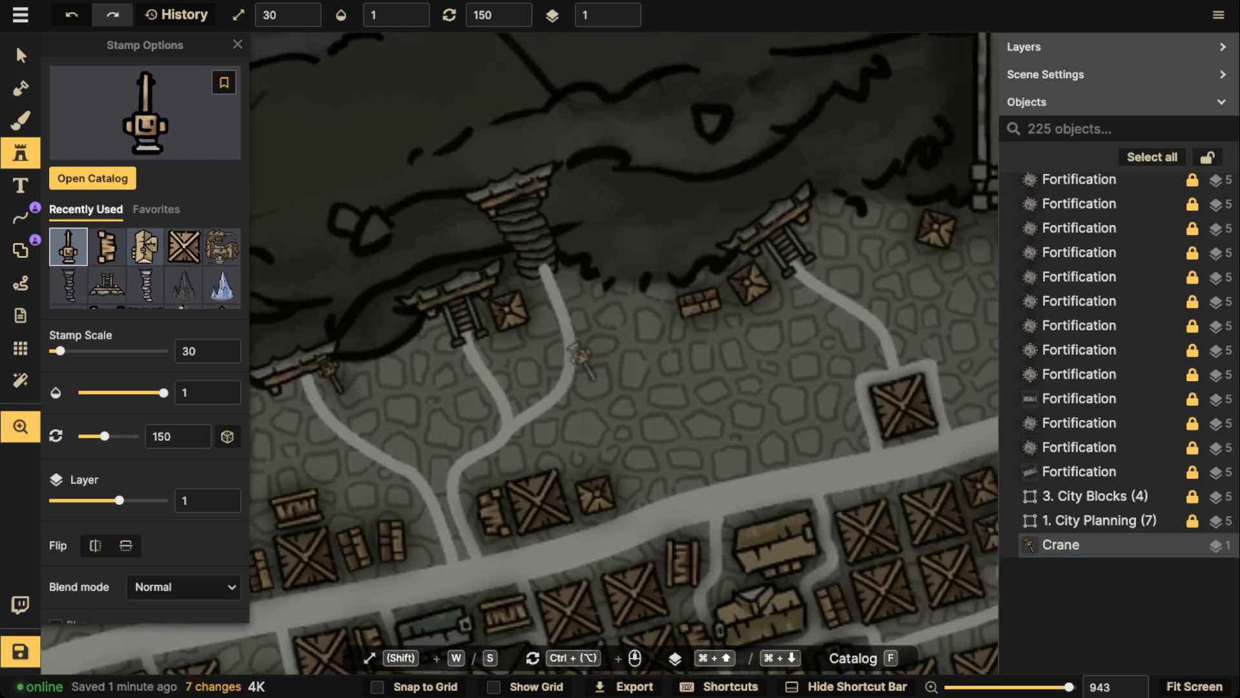
ctrl+scroll(428, 323, up, 3)
click(427, 316)
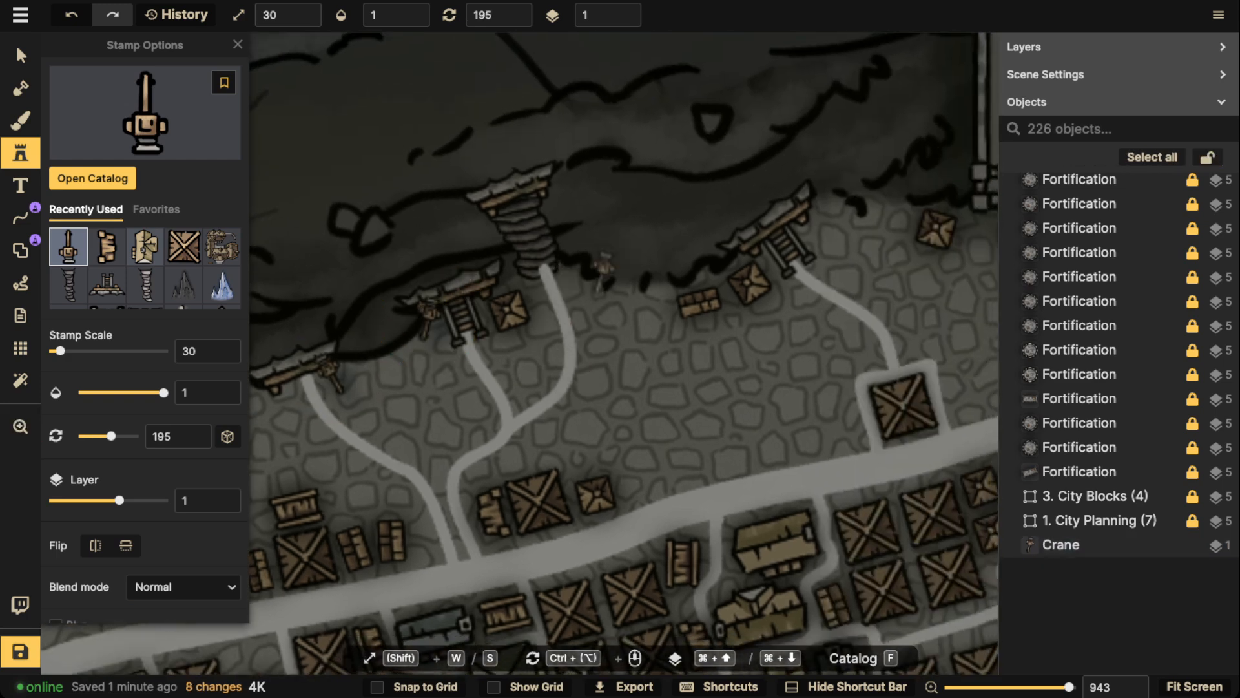
Place a crane rotated 105° on the cliff stairs west of the gatehouse and one rotated 30° on the open ground to their southwest
scroll(604, 265, right, 5)
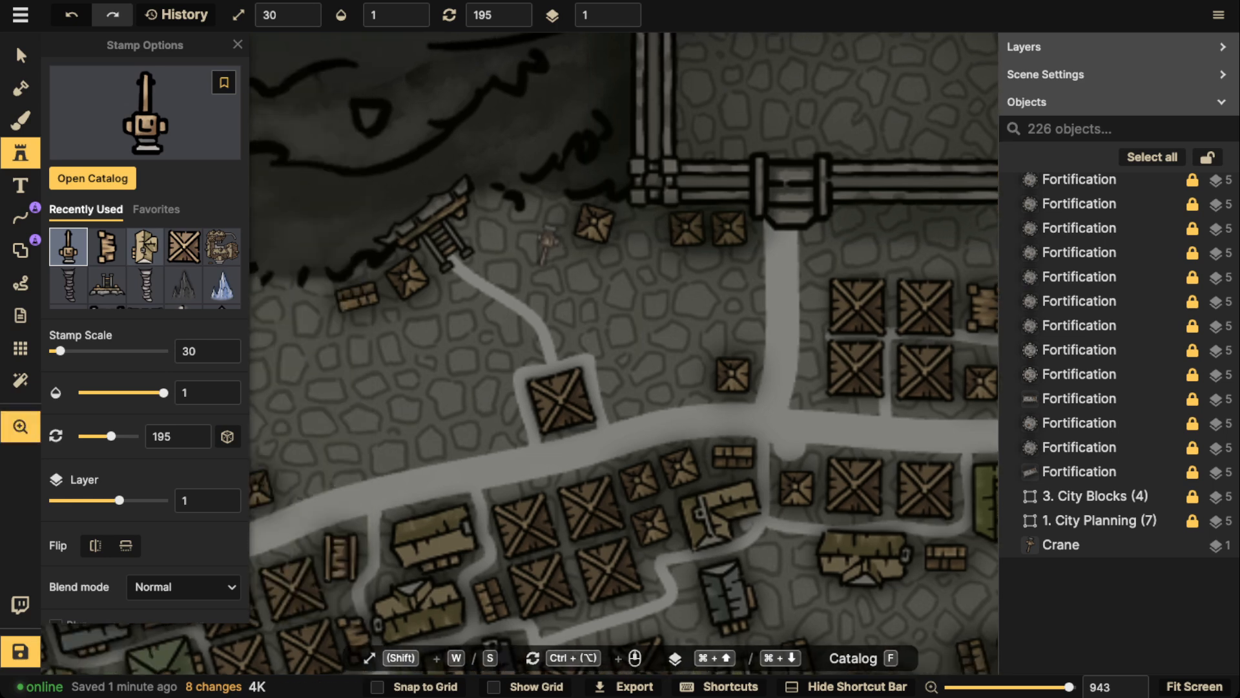
scroll(548, 242, left, 1)
ctrl+scroll(507, 220, down, 6)
click(495, 206)
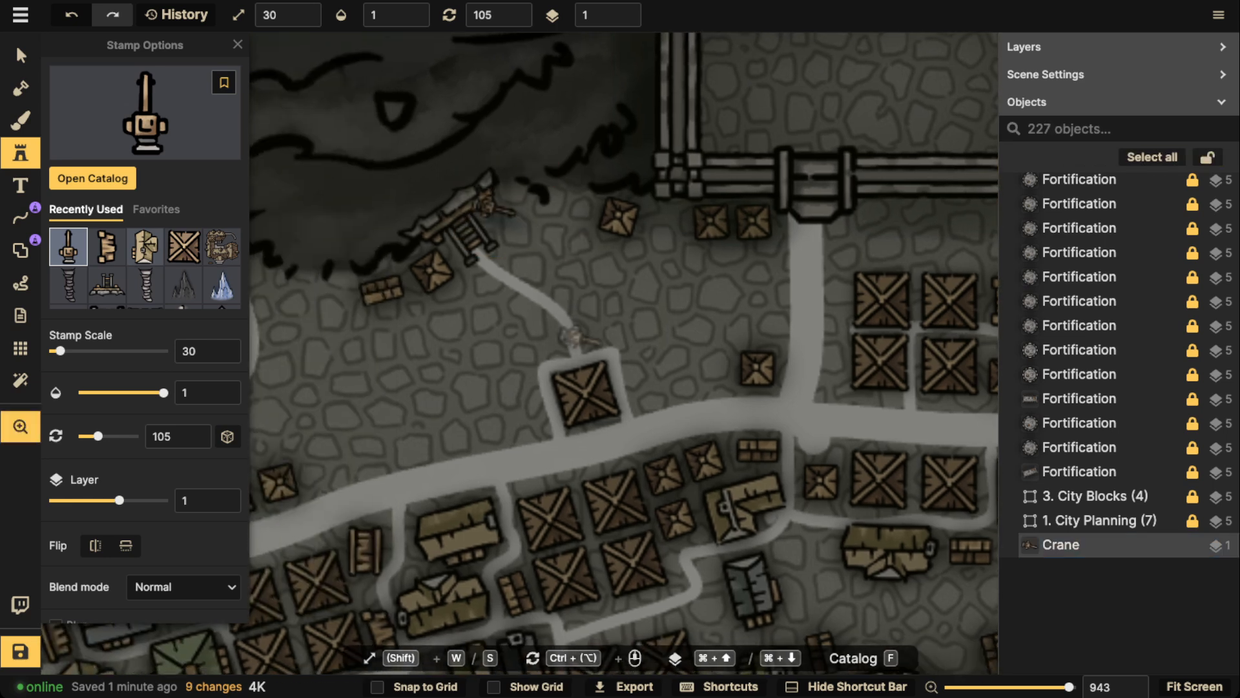
scroll(573, 337, down, 2)
scroll(574, 337, left, 2)
ctrl+scroll(546, 262, down, 5)
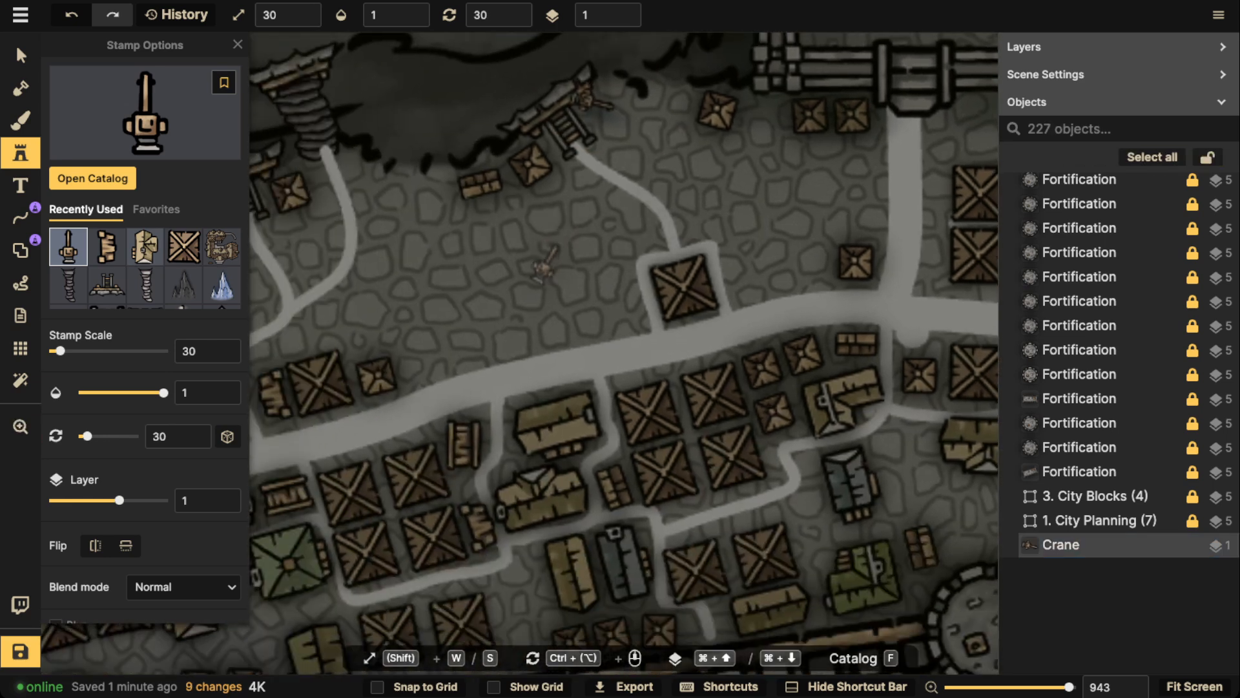
click(534, 262)
Place a crane rotated 345° in the open ground between the forked lanes north of the road
drag(725, 257, 694, 257)
scroll(653, 245, left, 5)
scroll(653, 246, down, 2)
ctrl+scroll(649, 223, down, 7)
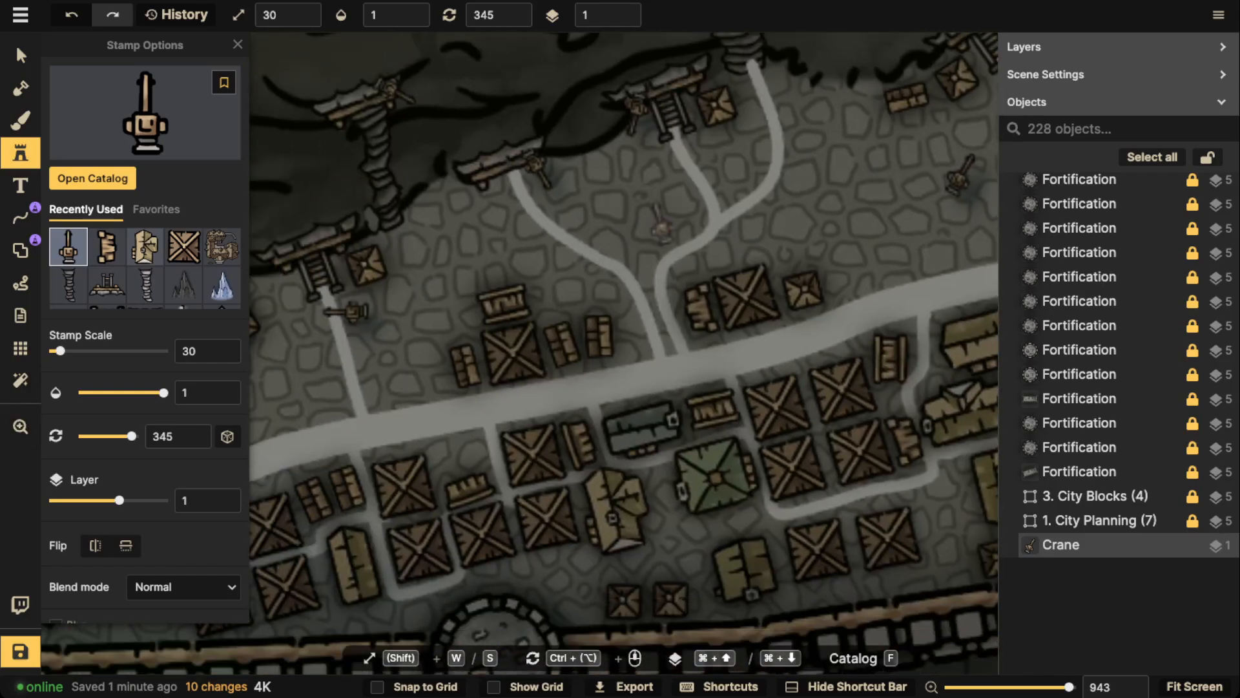
click(644, 214)
Place a crane on each side of the cliff stairs east of the gatehouse, angling each one separately
drag(491, 296, 401, 212)
drag(807, 129, 401, 310)
drag(838, 71, 404, 197)
drag(742, 272, 581, 339)
ctrl+scroll(648, 255, up, 15)
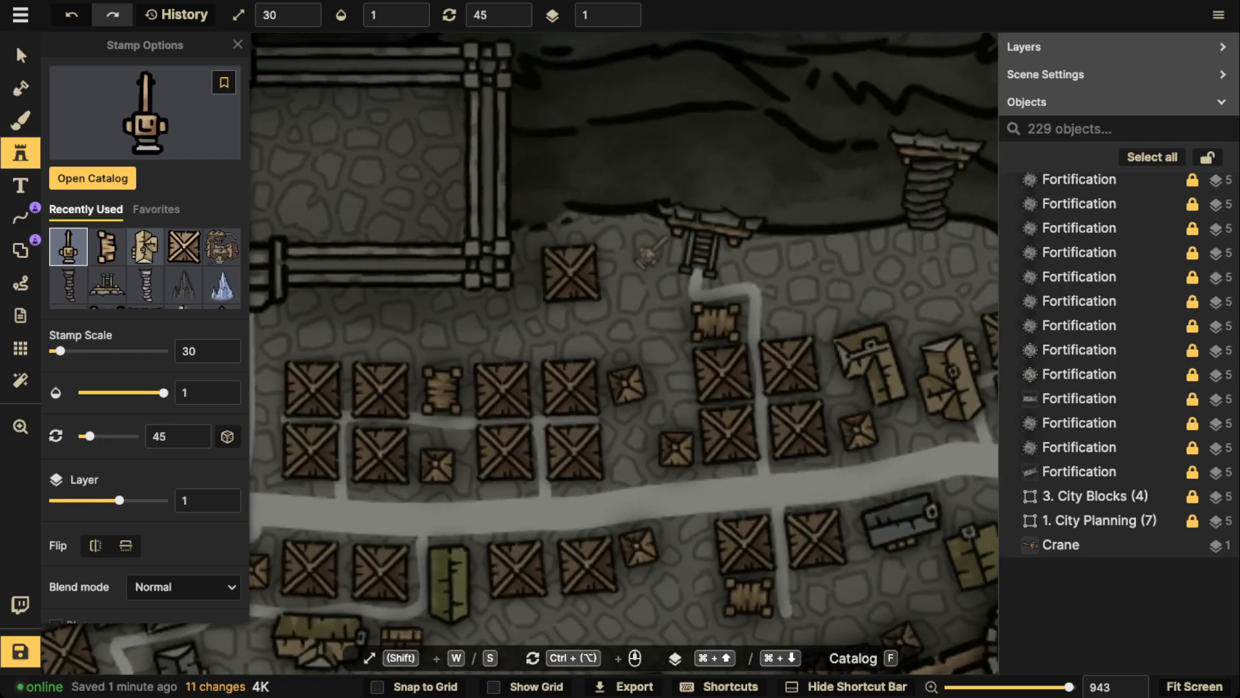
ctrl+scroll(663, 240, up, 4)
click(672, 233)
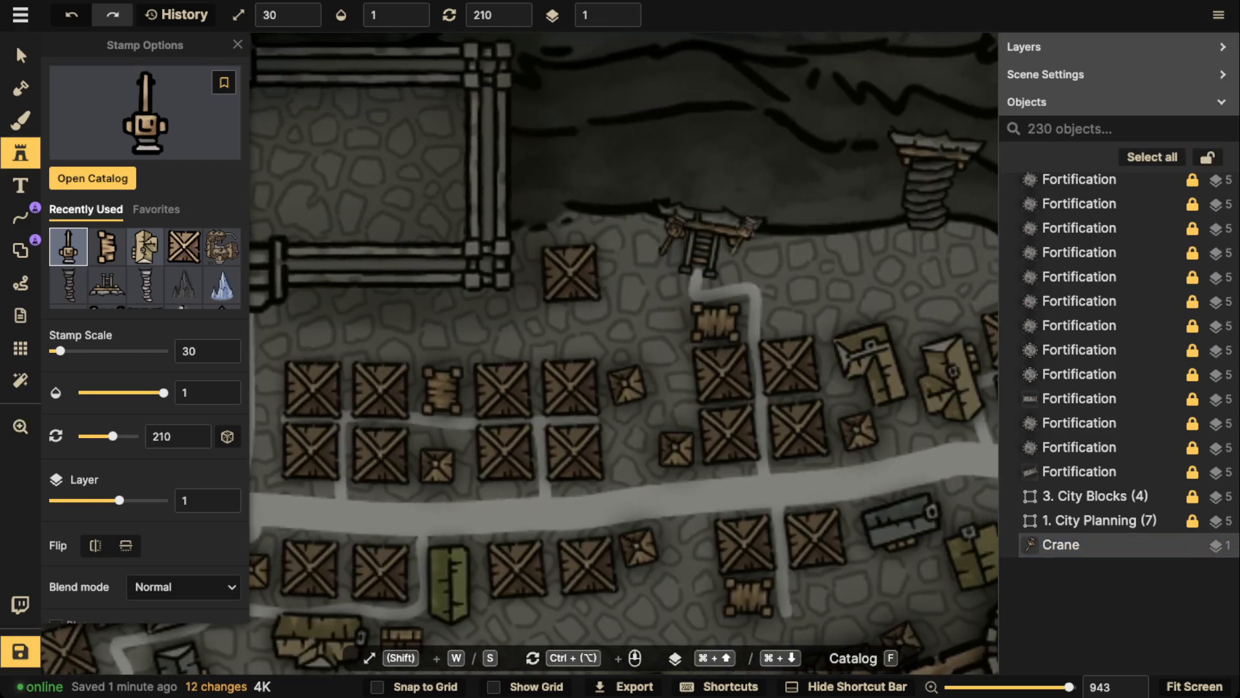
ctrl+scroll(740, 246, down, 3)
click(740, 245)
Place a crane rotated 150° on the spiral-stair platform farther east along the cliff
drag(846, 251, 626, 305)
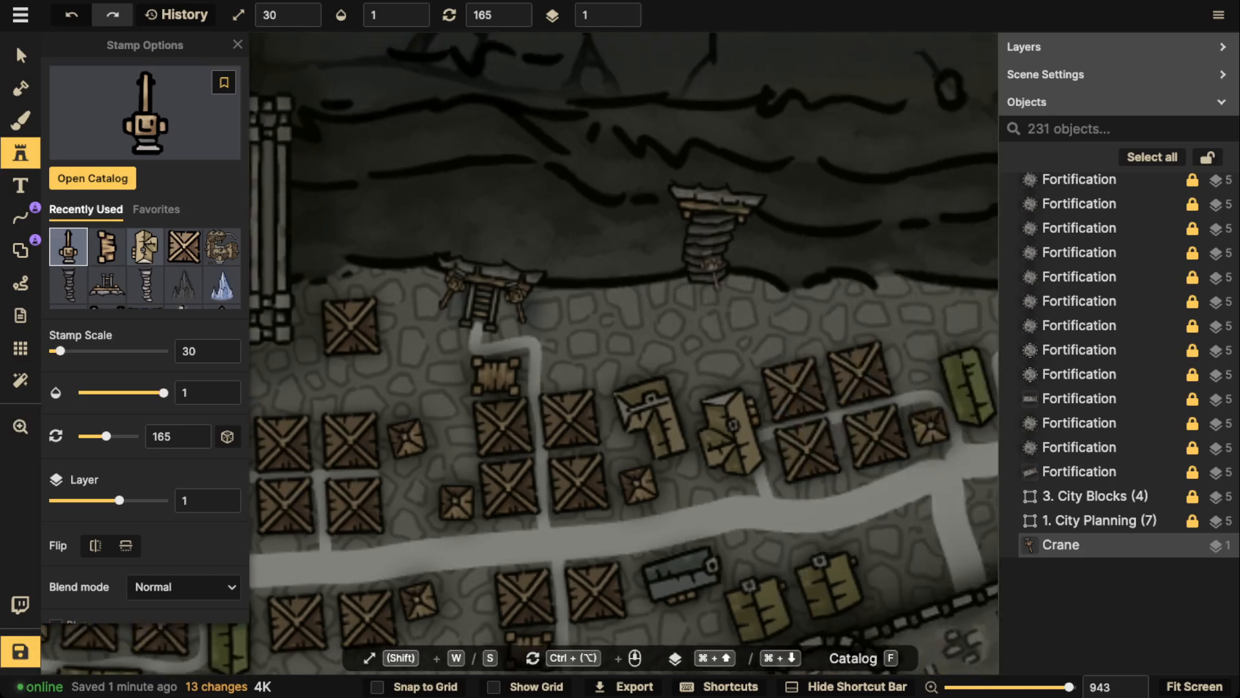
ctrl+scroll(751, 221, down, 1)
click(746, 225)
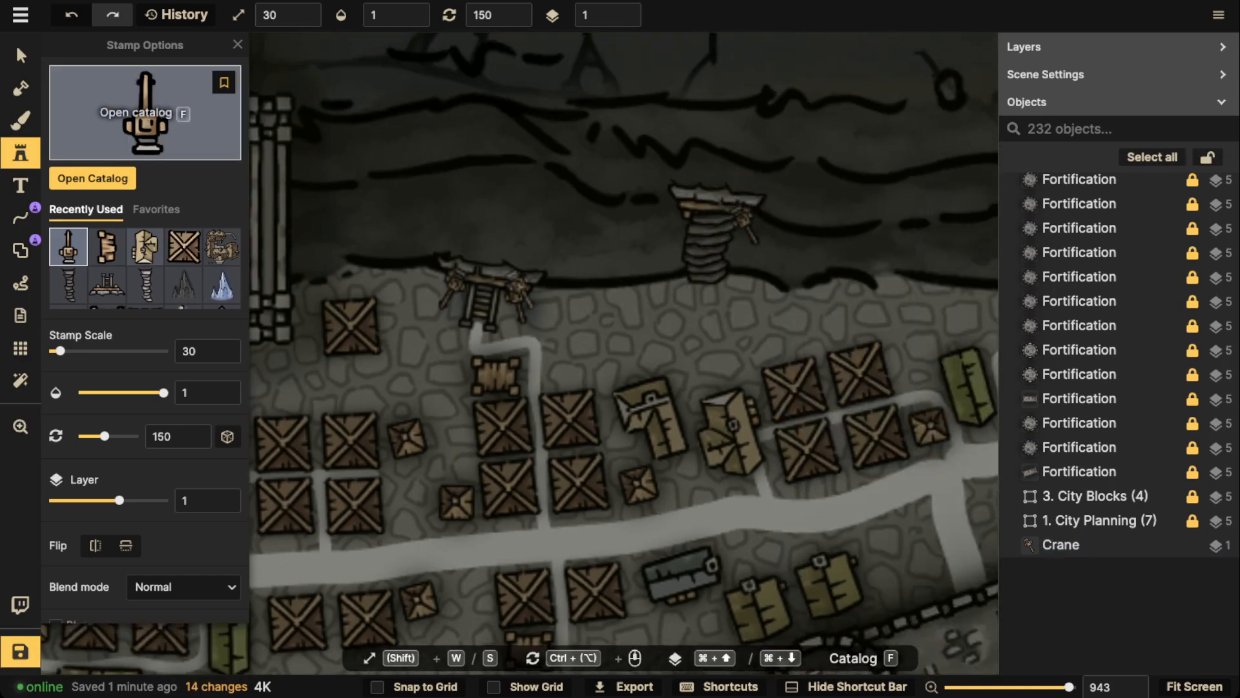
click(143, 106)
key(Escape)
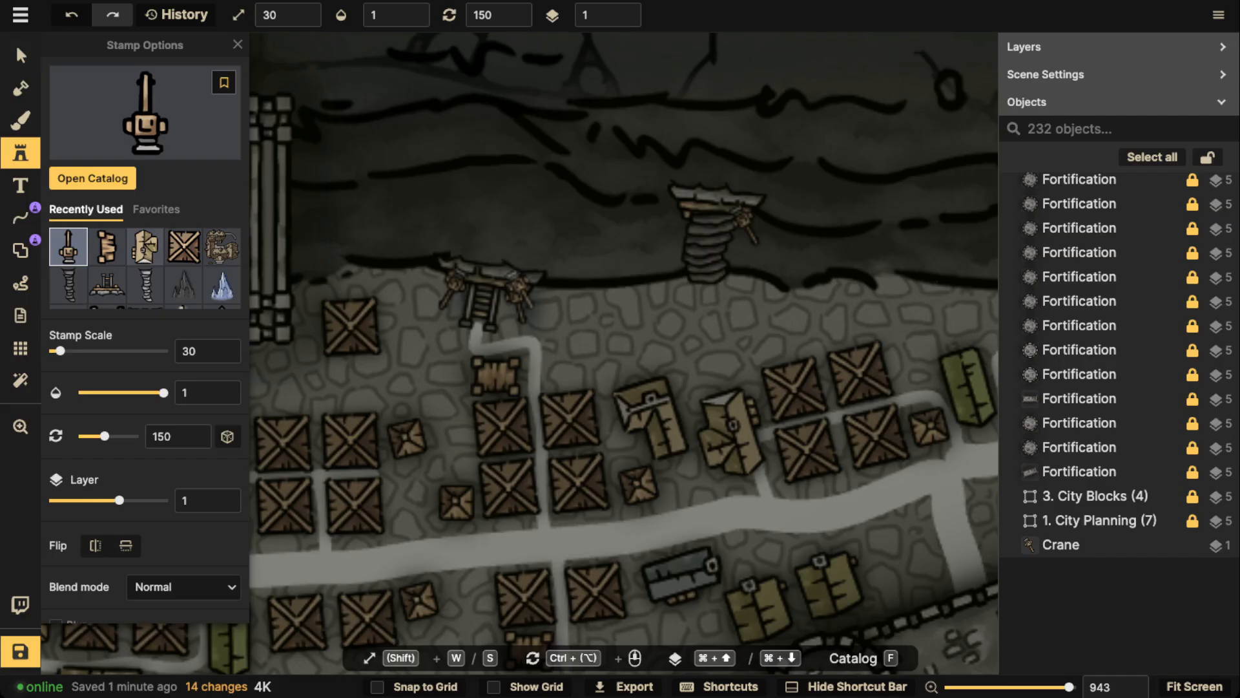
Switch to the selection tool and select all the crane stamps on the map
click(20, 56)
click(794, 184)
mouse_move(788, 203)
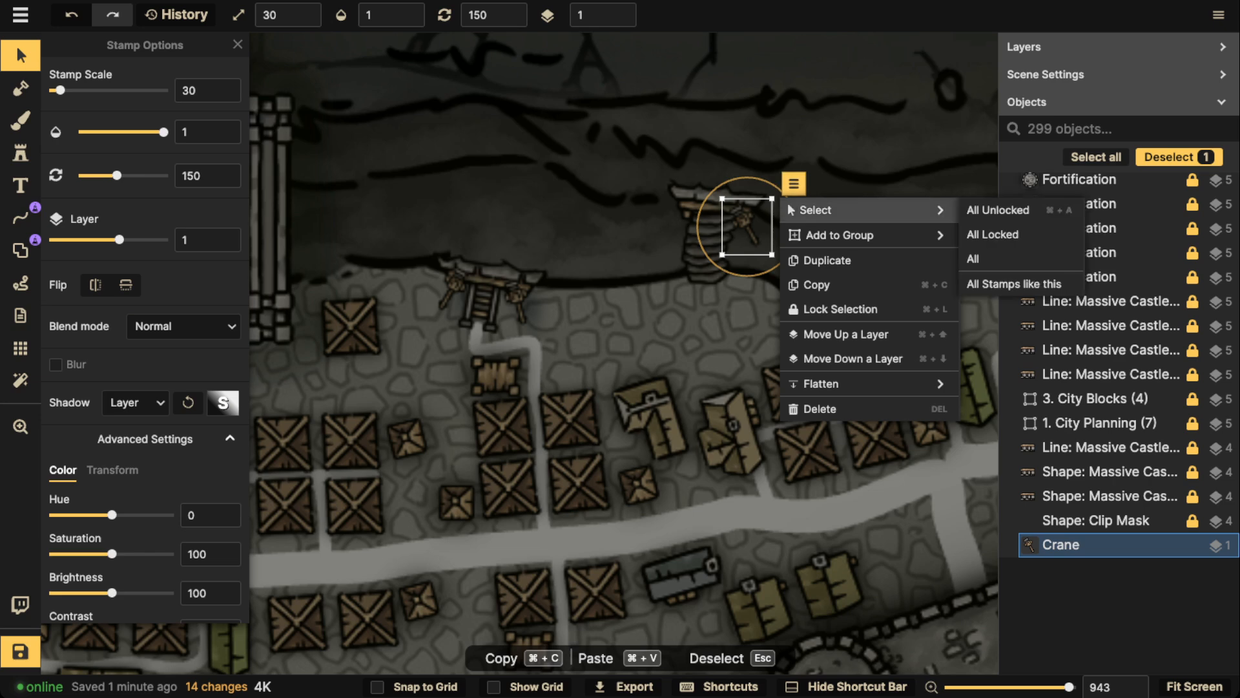
click(995, 283)
Give all selected cranes a black custom object shadow with blur 3.6 and zero horizontal and vertical offset, and deselect them
click(135, 402)
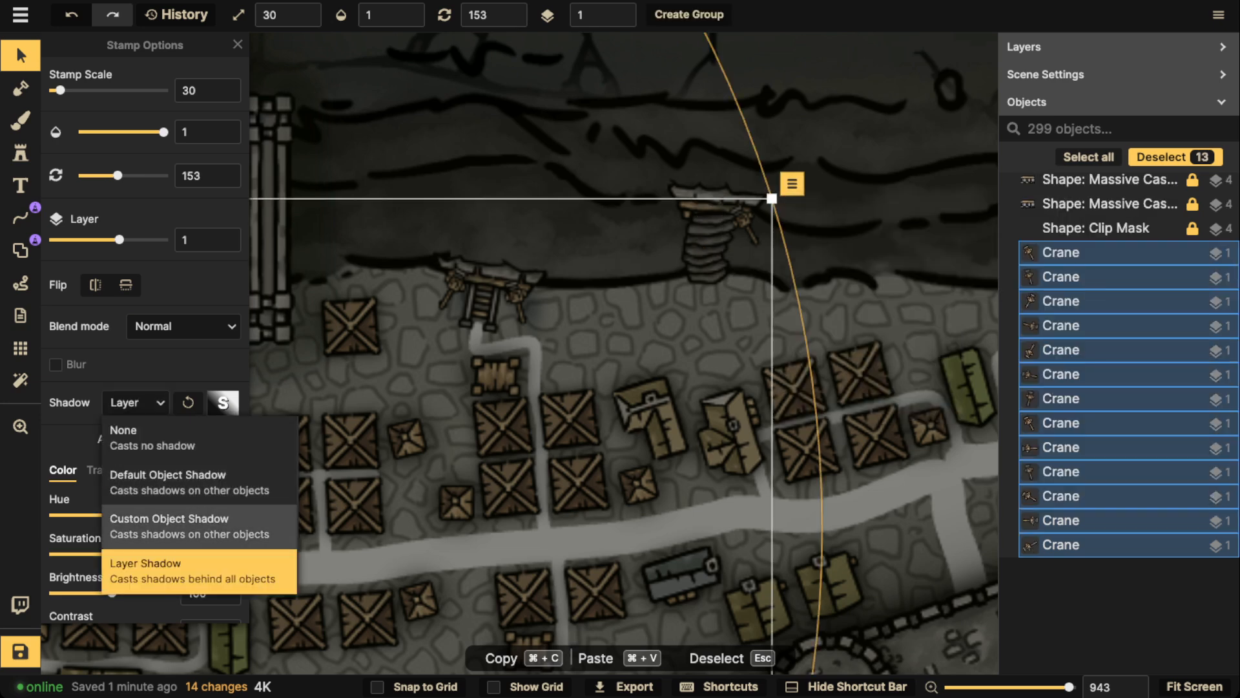
click(189, 526)
click(223, 401)
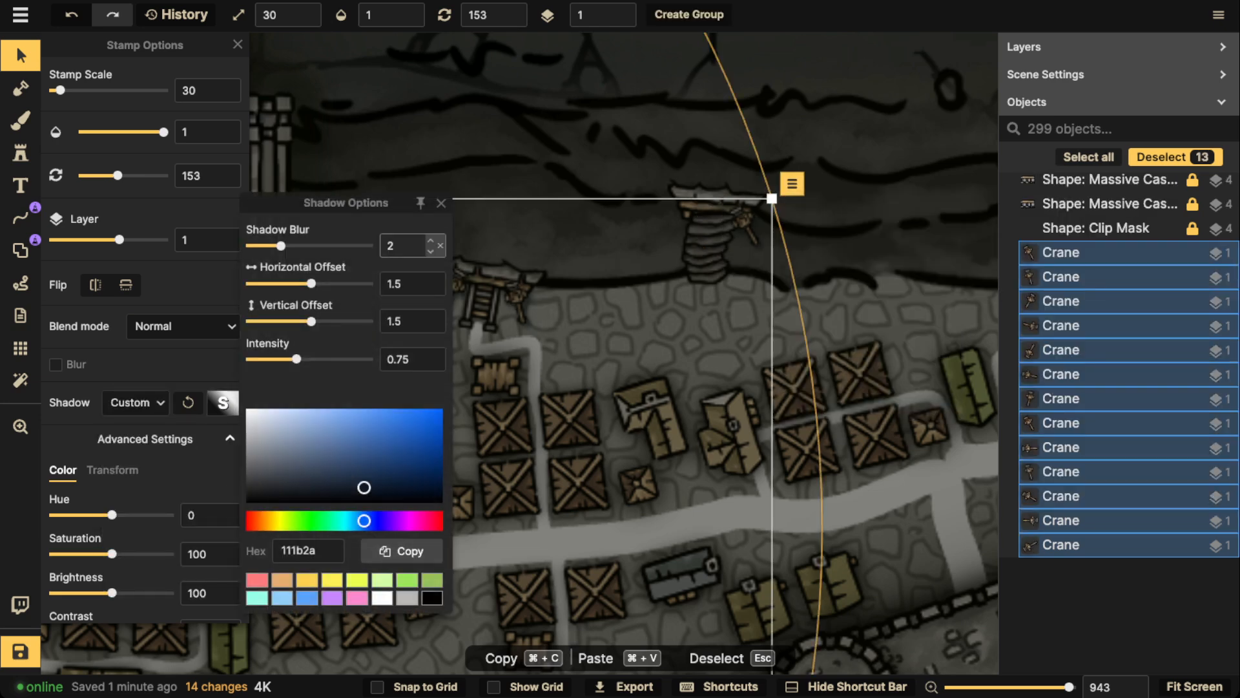
drag(393, 477, 444, 503)
click(441, 284)
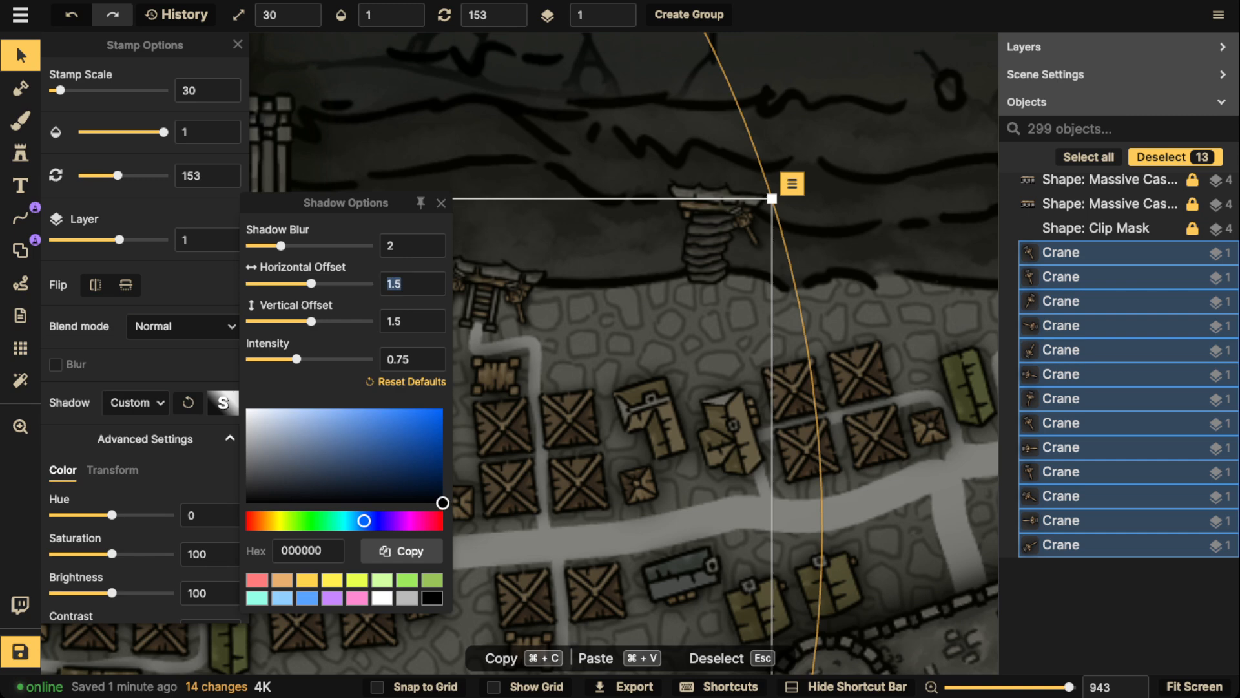
text(0)
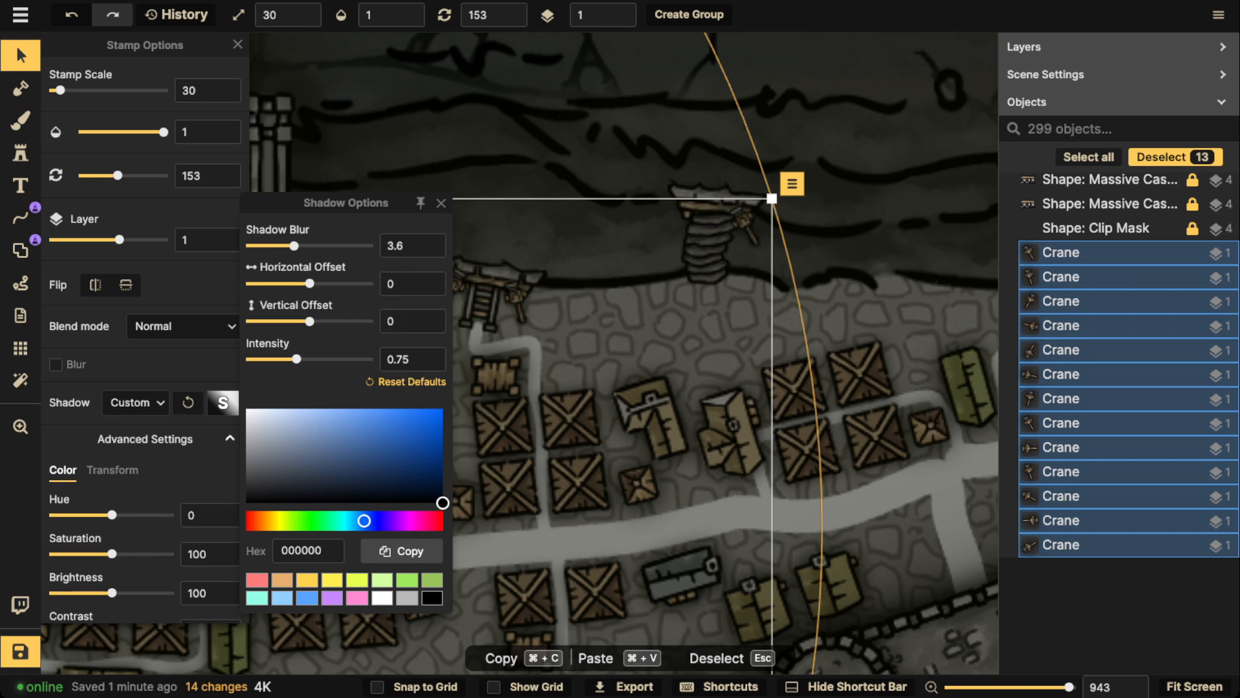
click(441, 203)
scroll(527, 188, down, 5)
drag(527, 188, 654, 133)
key(Escape)
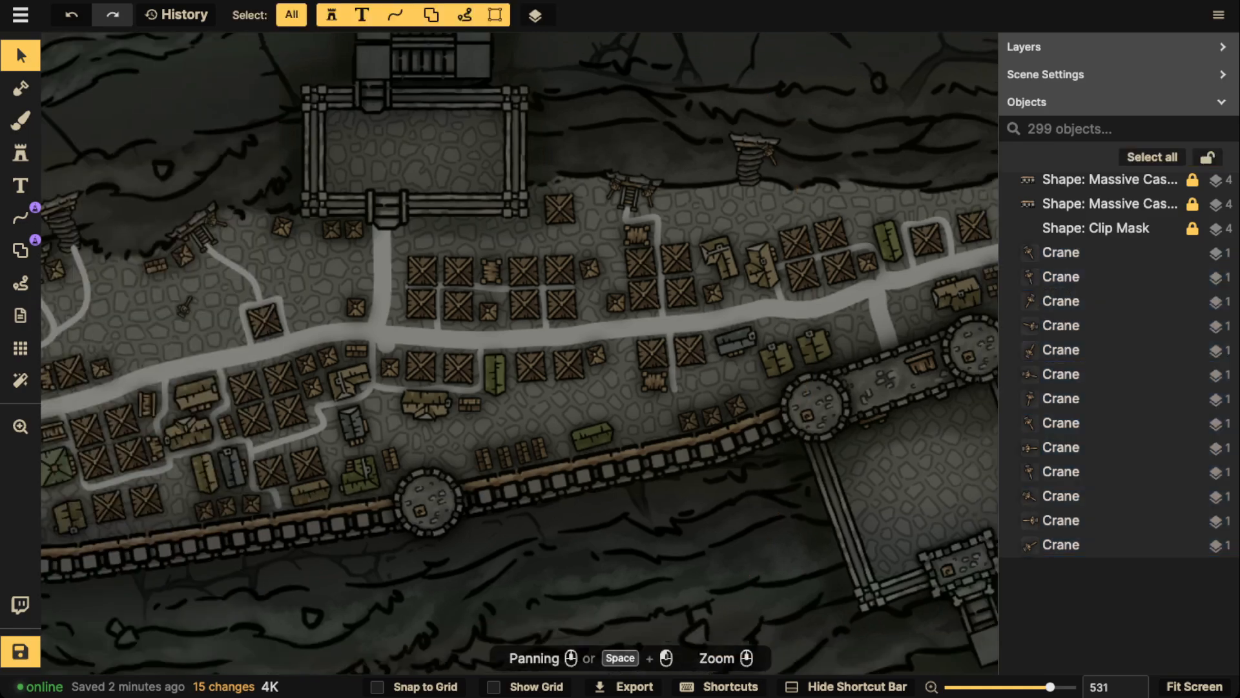
Search the stamp catalog for "crate" and pick the crate stamp set from the Details pack
scroll(388, 284, down, 1)
drag(78, 285, 630, 125)
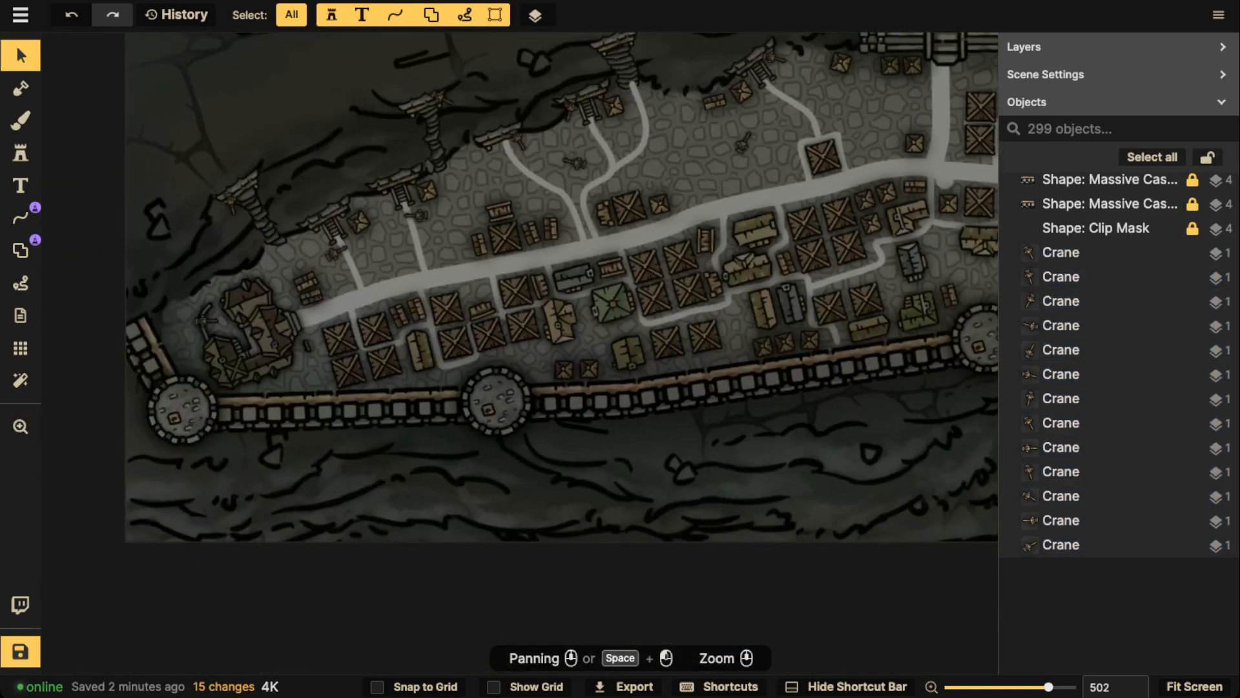
key(b)
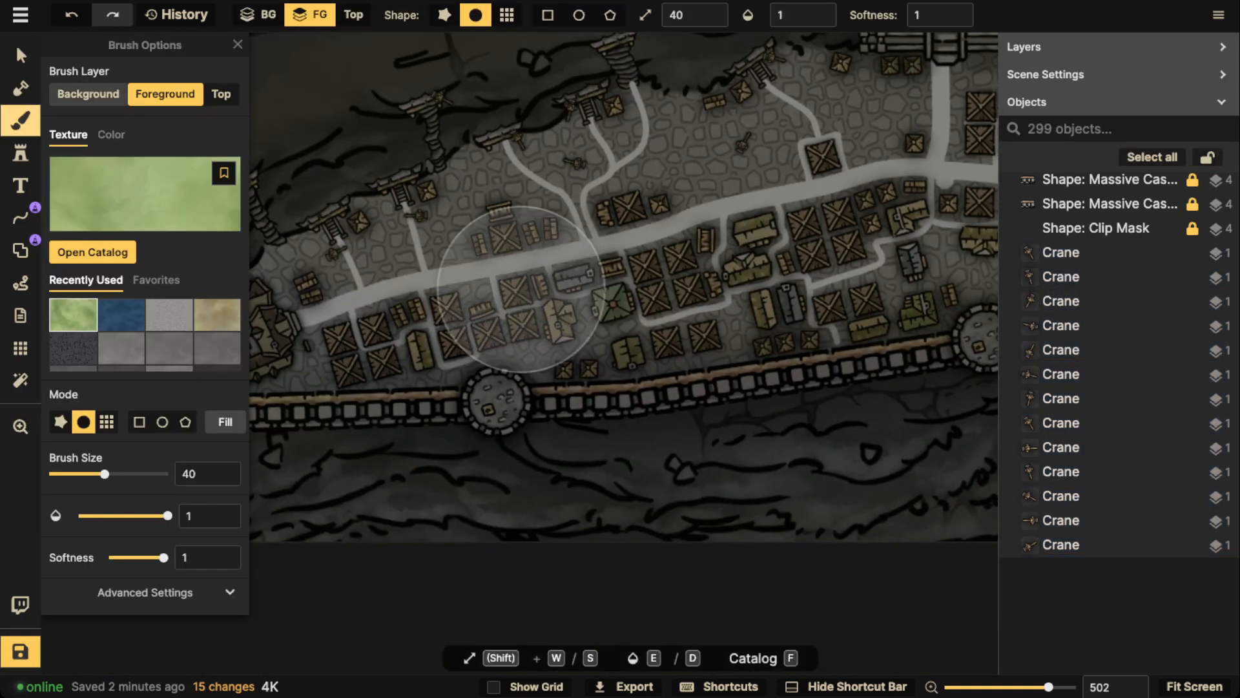
text(sf)
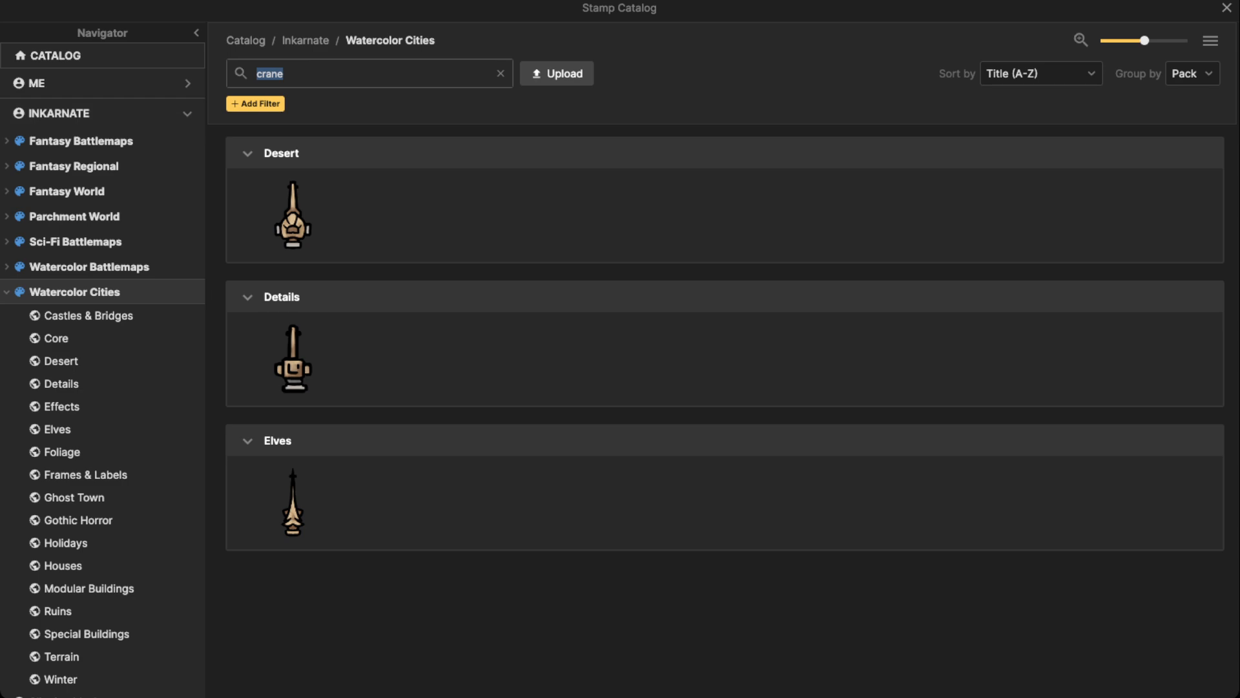
text(crate)
key(Return)
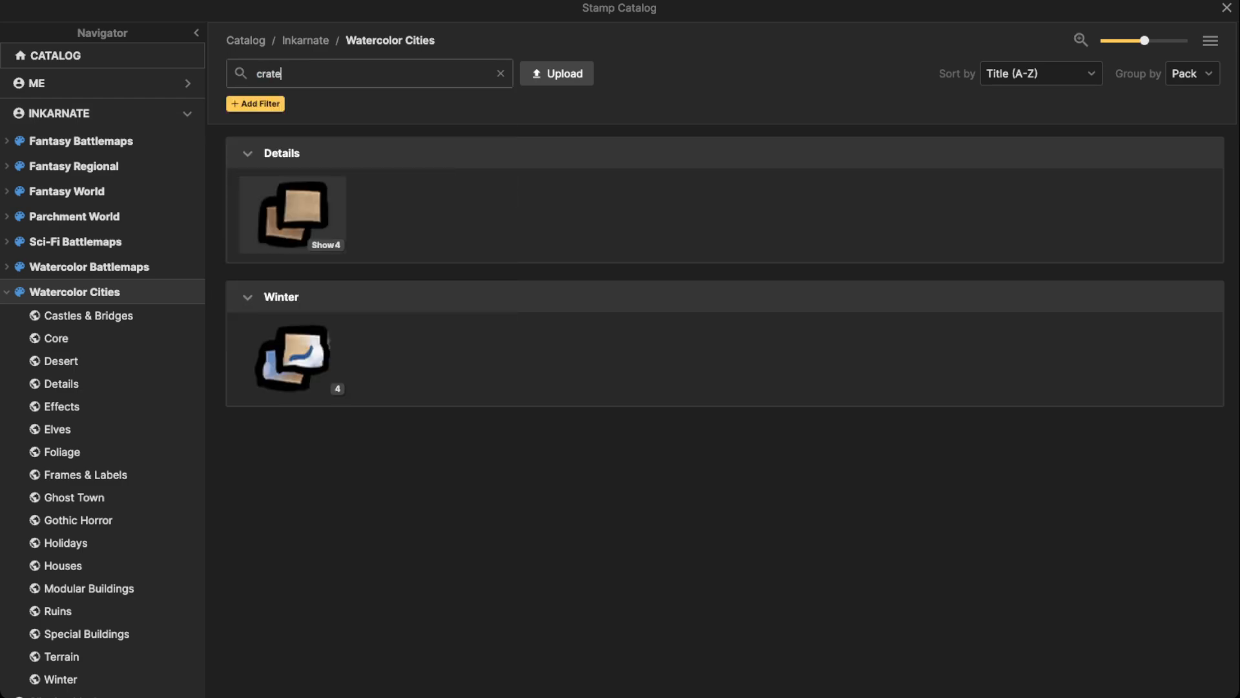
click(296, 215)
Place three crates at scale 30 around the crane on the second lane from the map's west end
scroll(395, 254, up, 5)
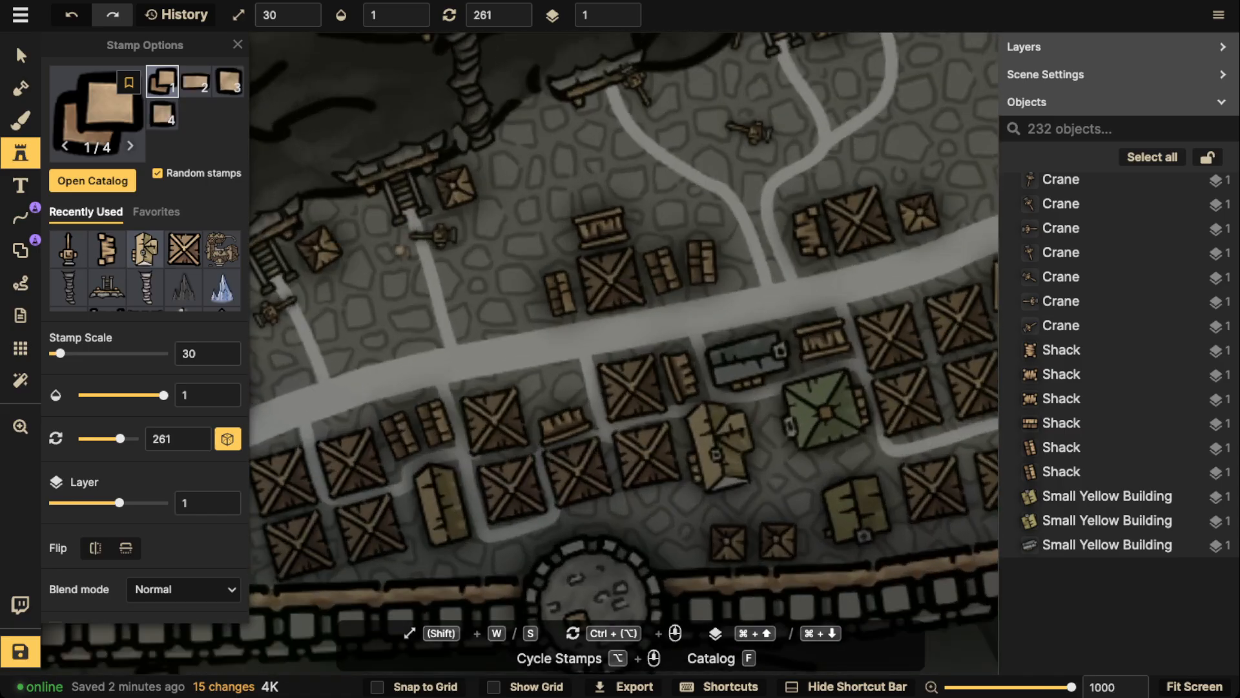
click(401, 251)
click(450, 262)
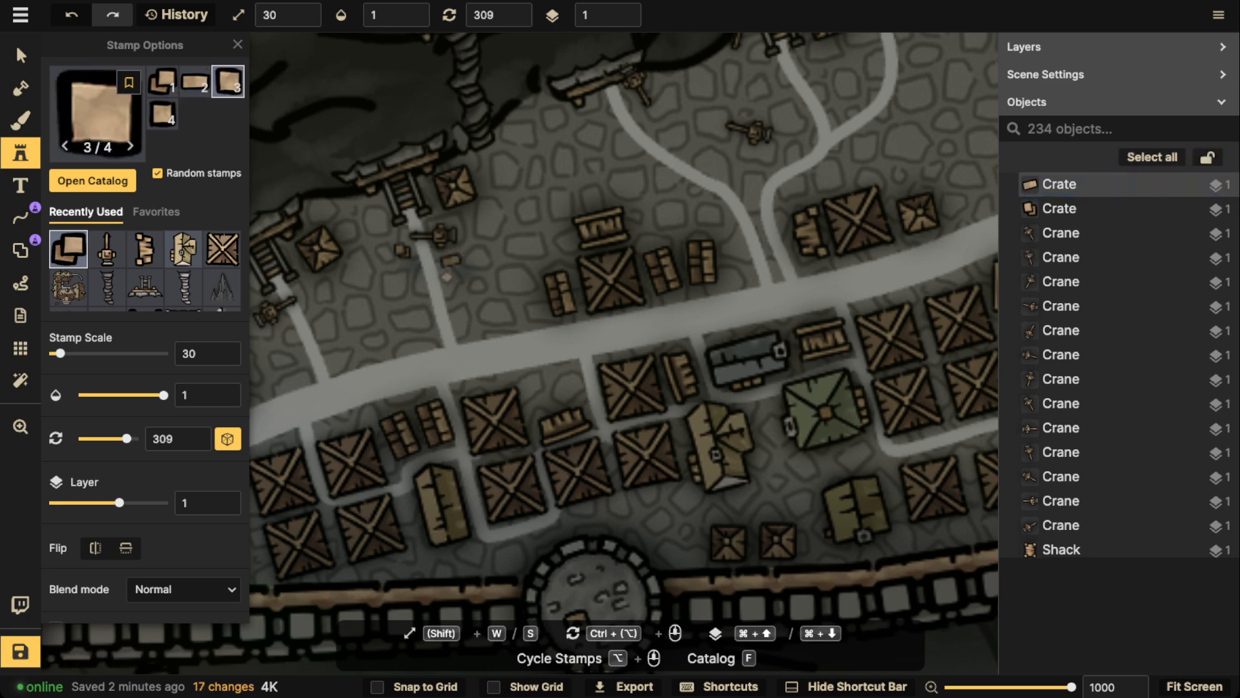
click(452, 279)
Scatter crates around the crane, lane and wooden tower at the westernmost stairs, plus one beside the tower at the next stairs east
drag(351, 290, 510, 150)
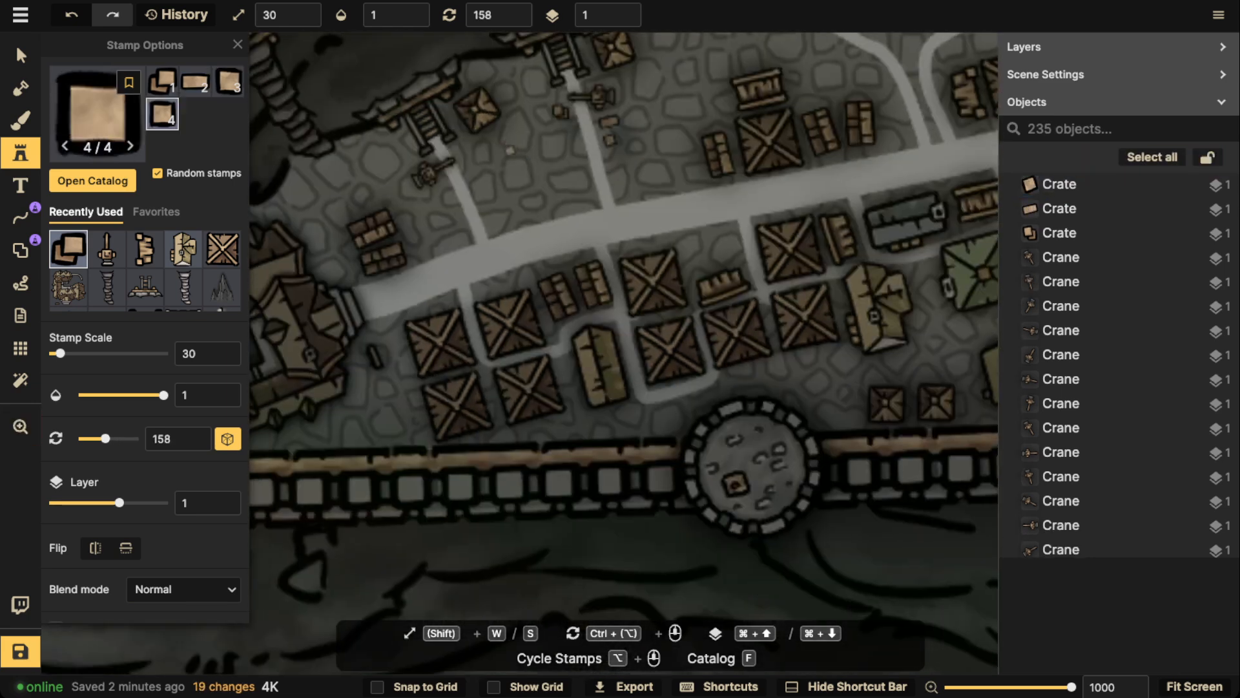
click(489, 207)
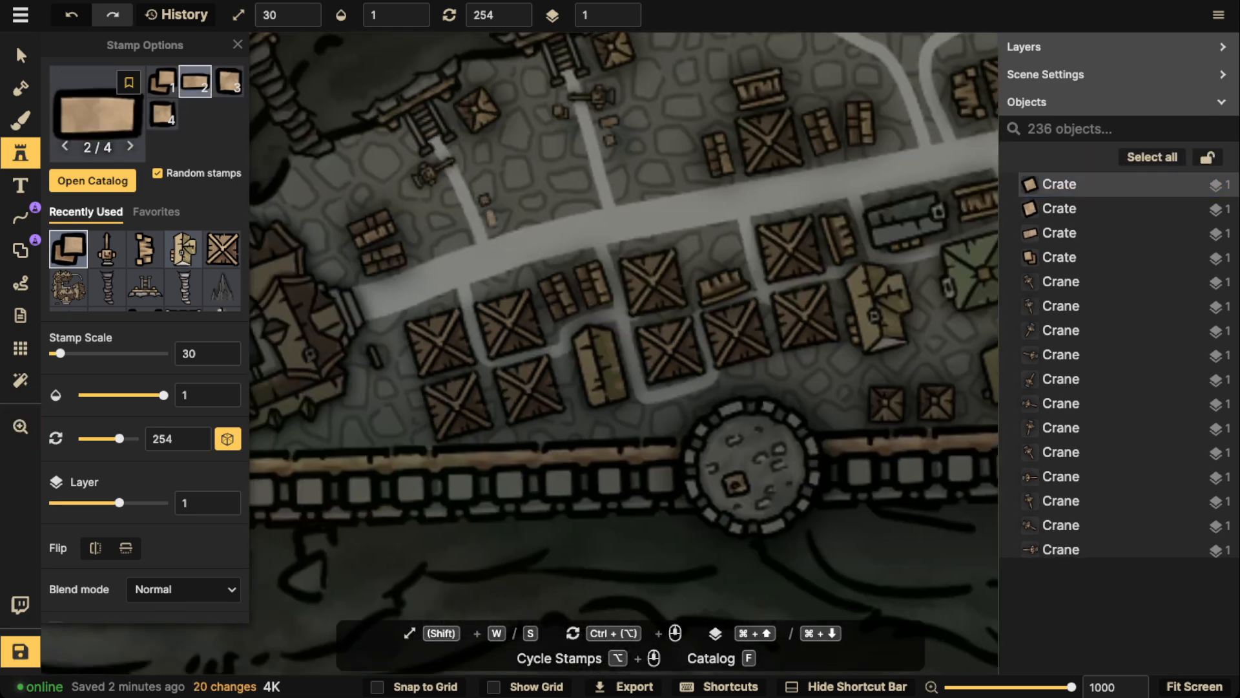
click(460, 211)
click(447, 193)
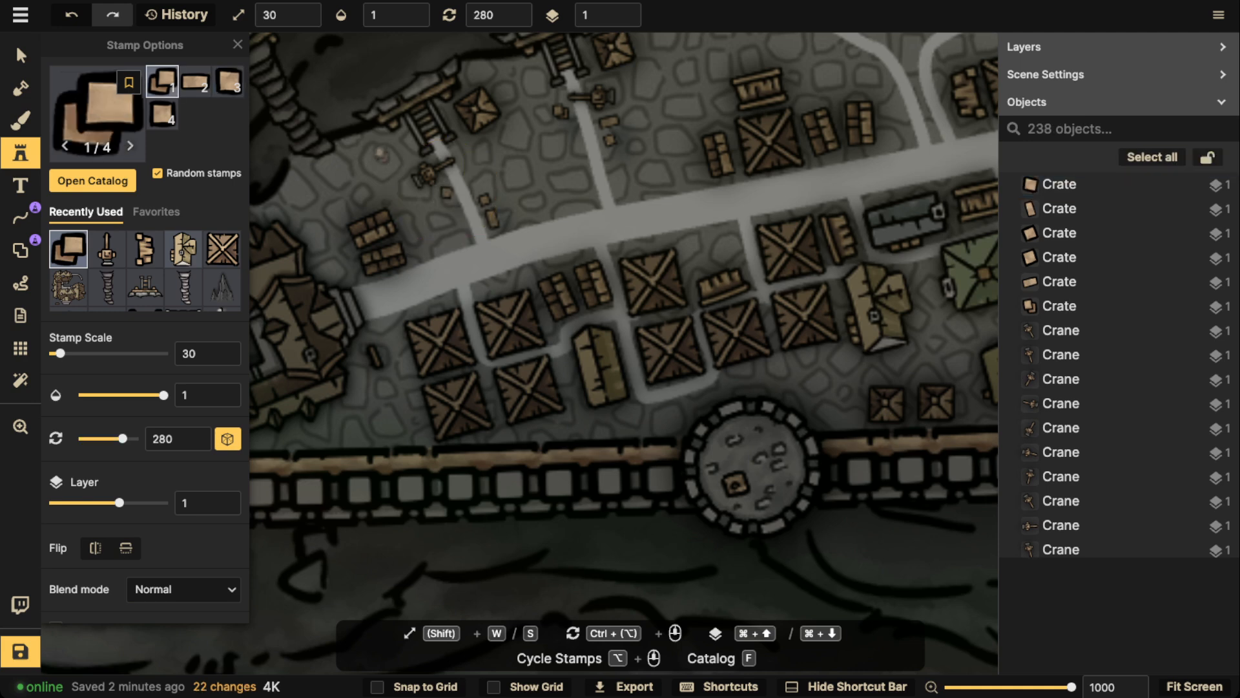
click(396, 142)
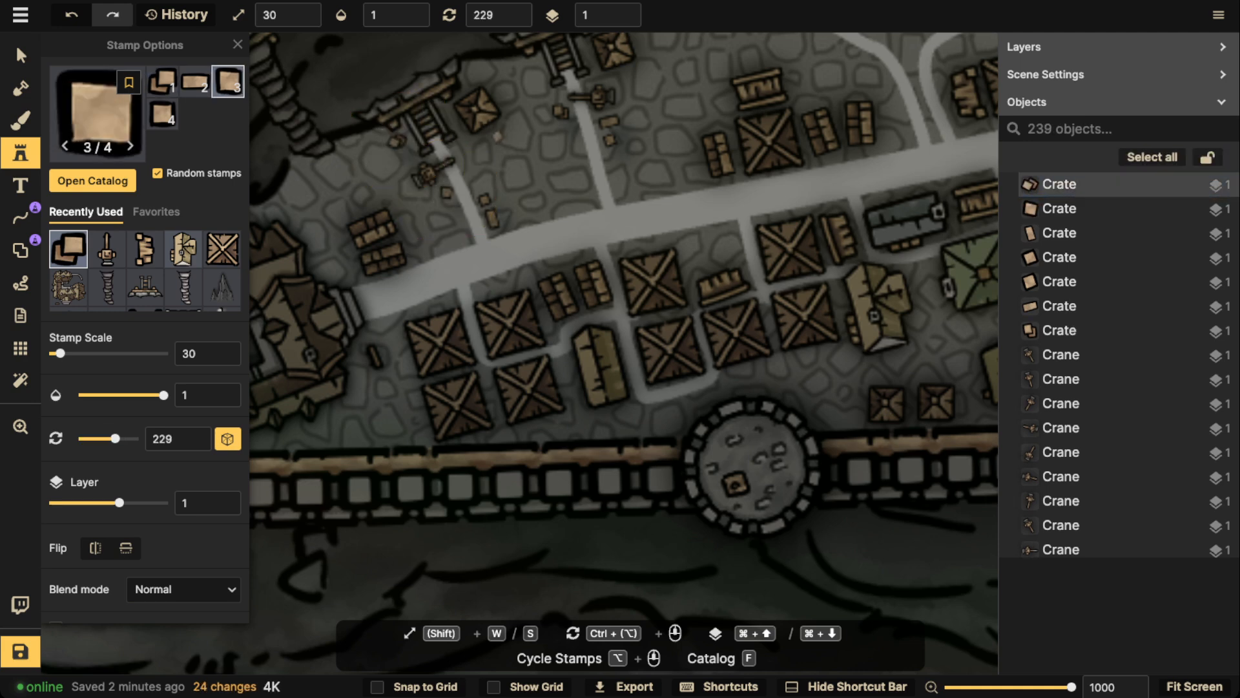
click(498, 136)
click(400, 184)
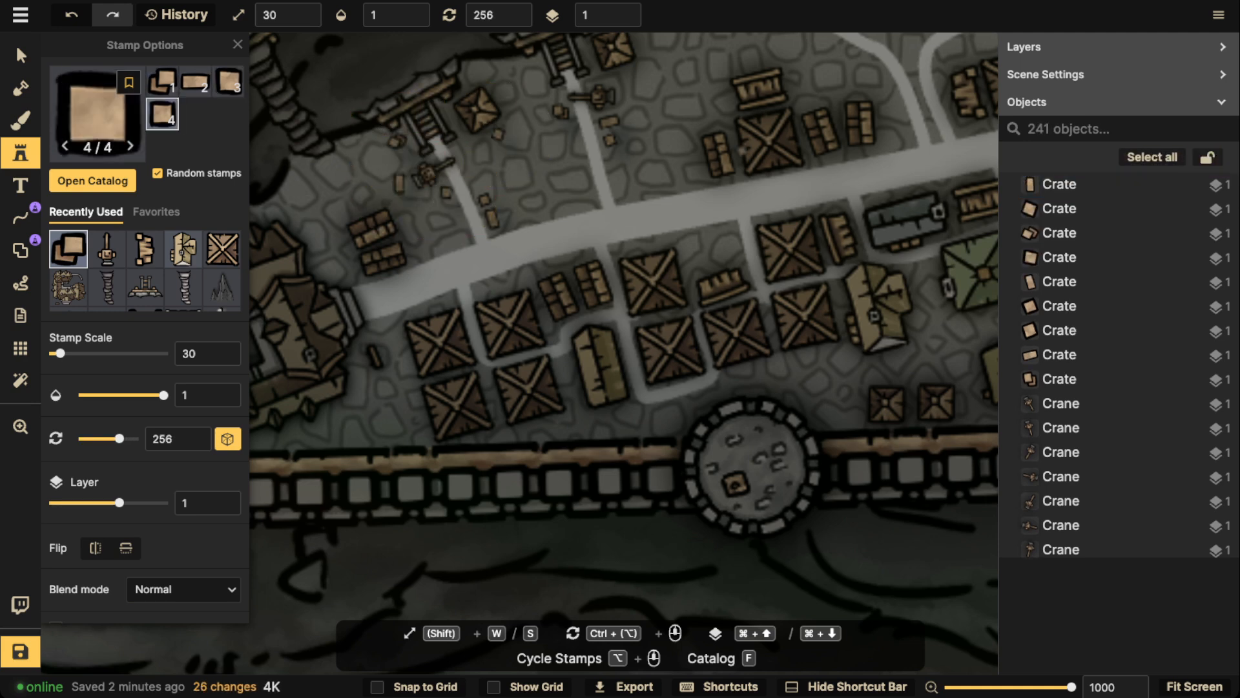
drag(665, 55, 584, 154)
click(569, 148)
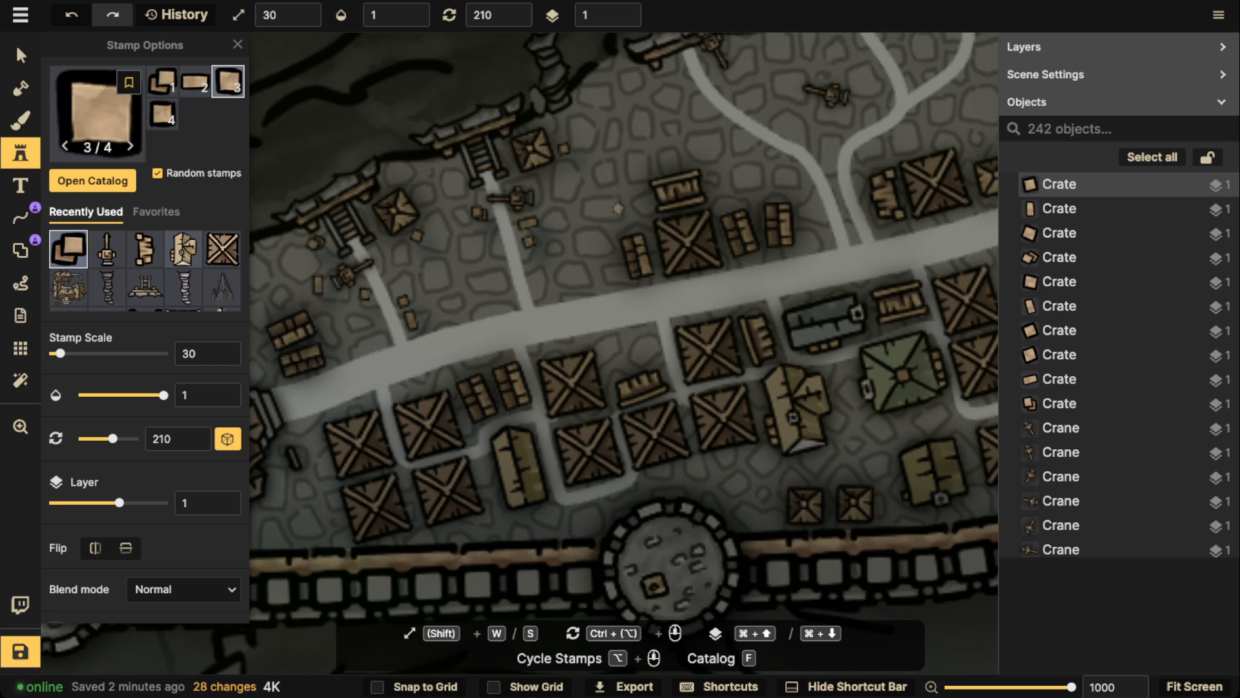
Scatter crates around the crane in the open ground between the forked lanes and beside the lane below the neighbouring cliff platform
drag(807, 133, 707, 191)
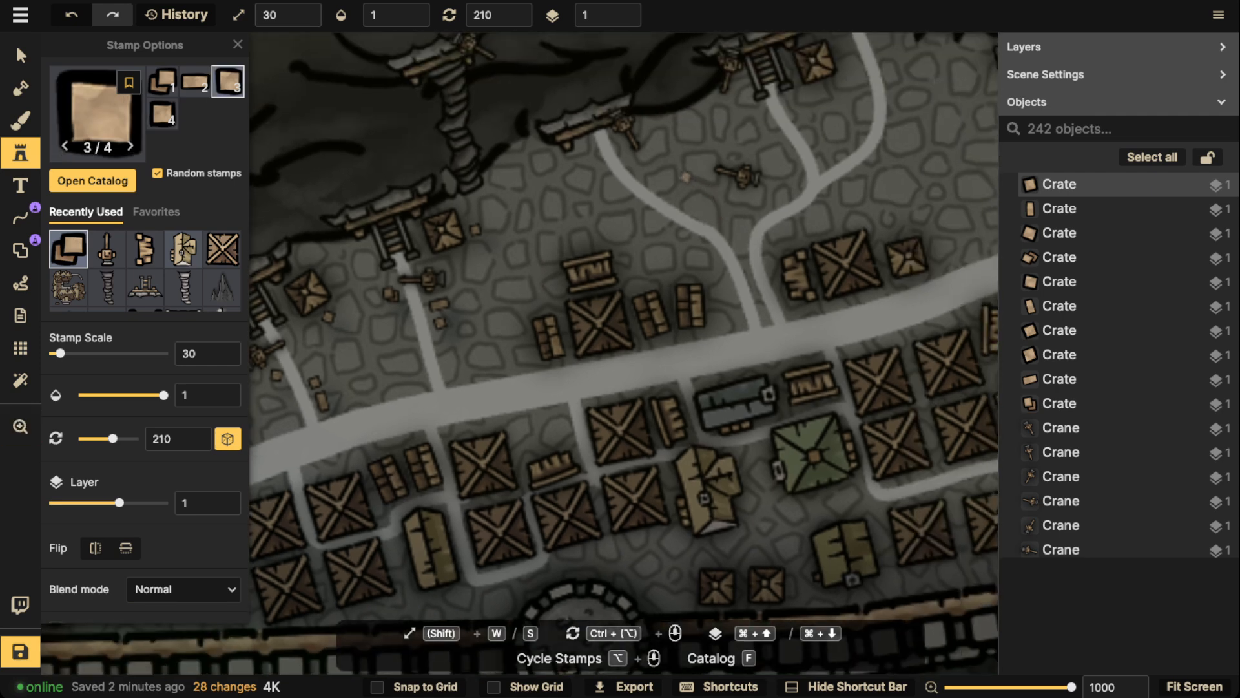
click(687, 176)
click(688, 155)
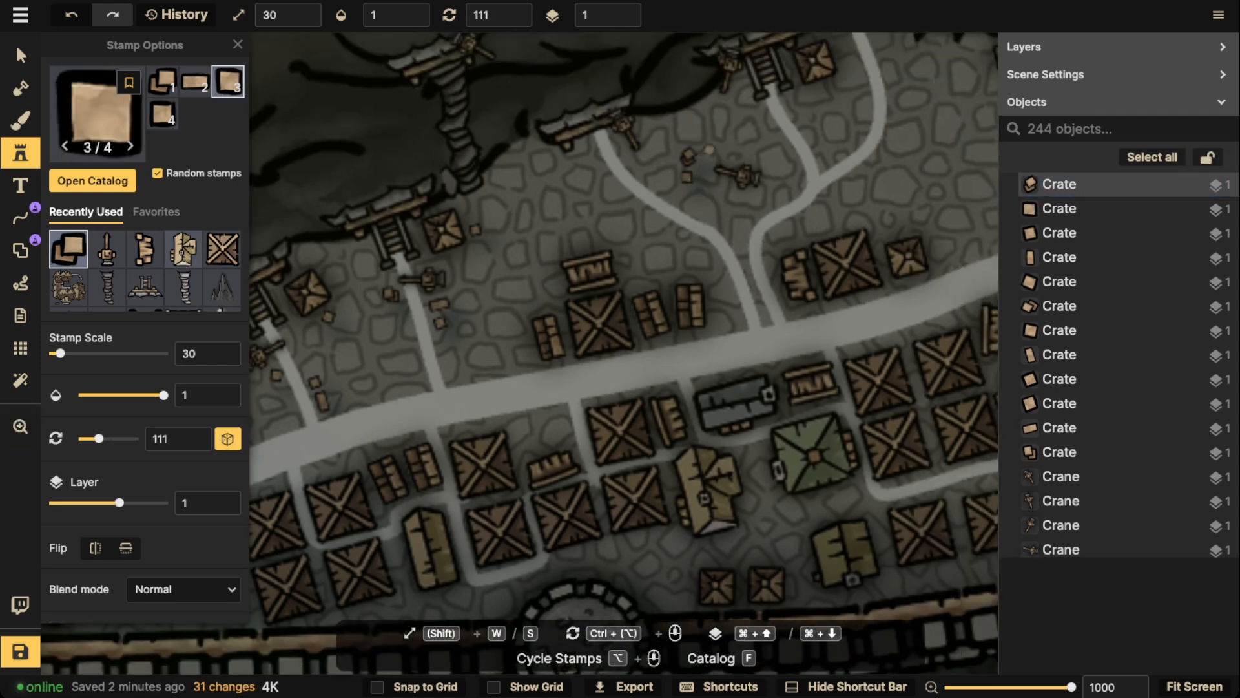
click(741, 147)
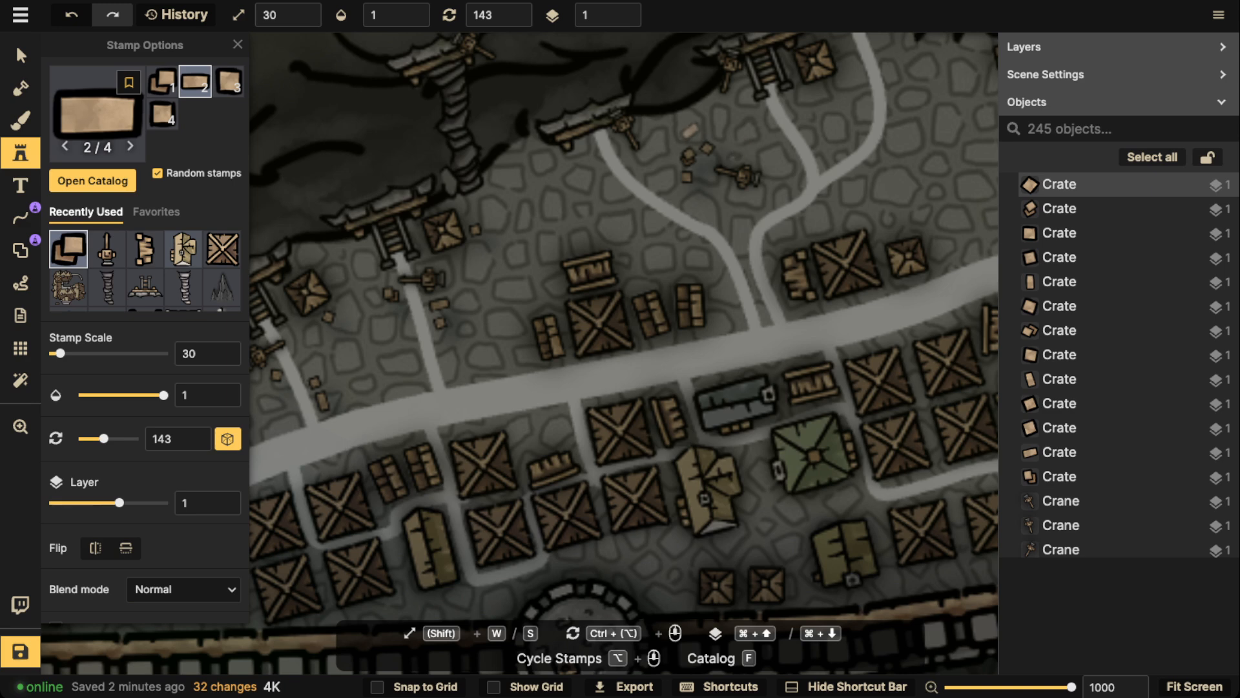
click(690, 129)
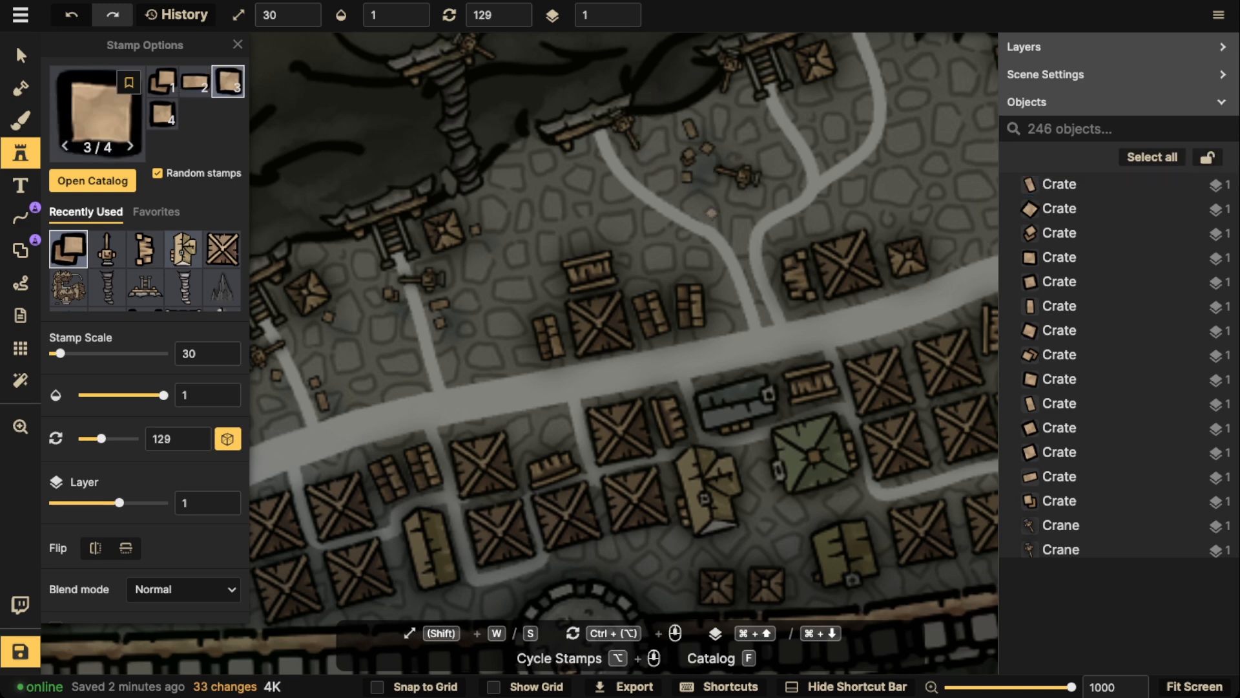
click(712, 212)
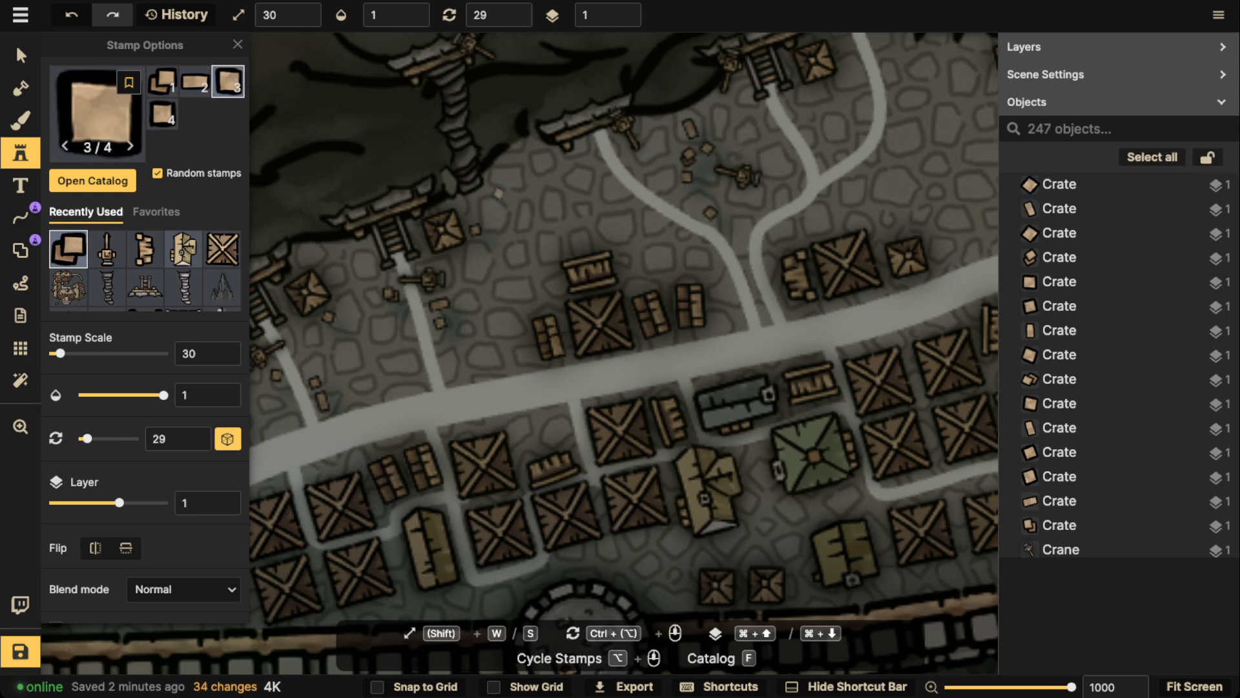
click(593, 159)
click(605, 184)
Place three crates just east of the junction where the stair lane and the curved lane meet
key(space)
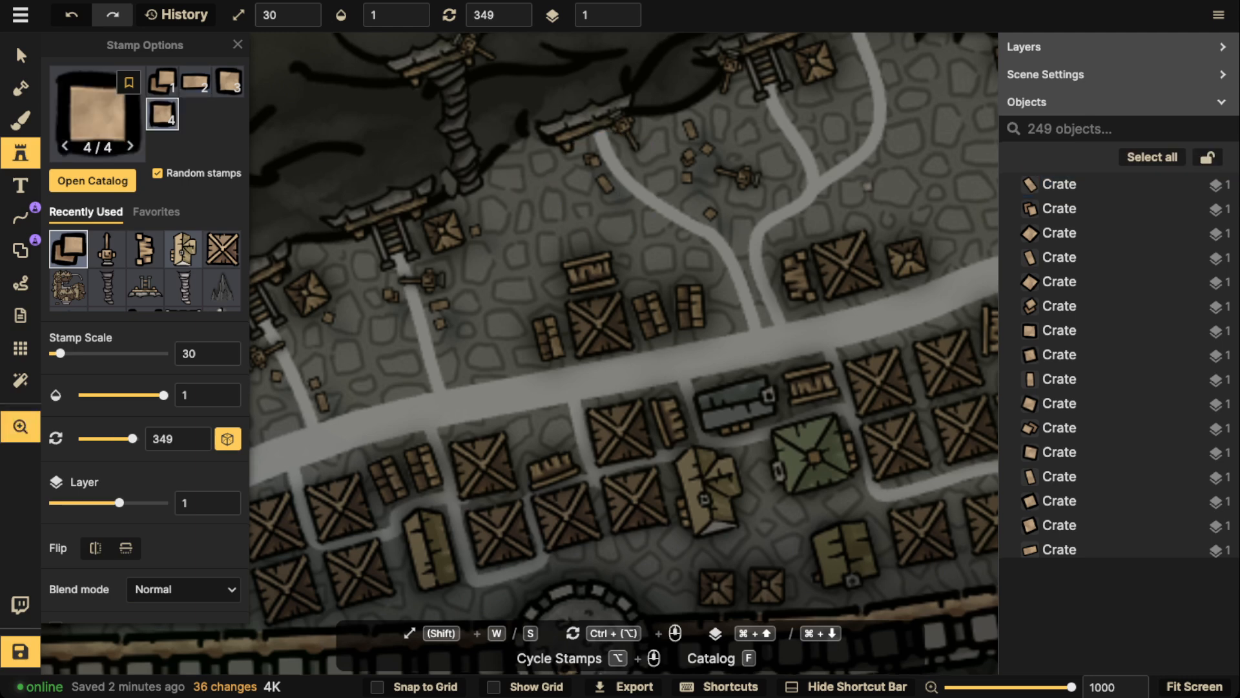
drag(868, 186, 694, 191)
click(693, 188)
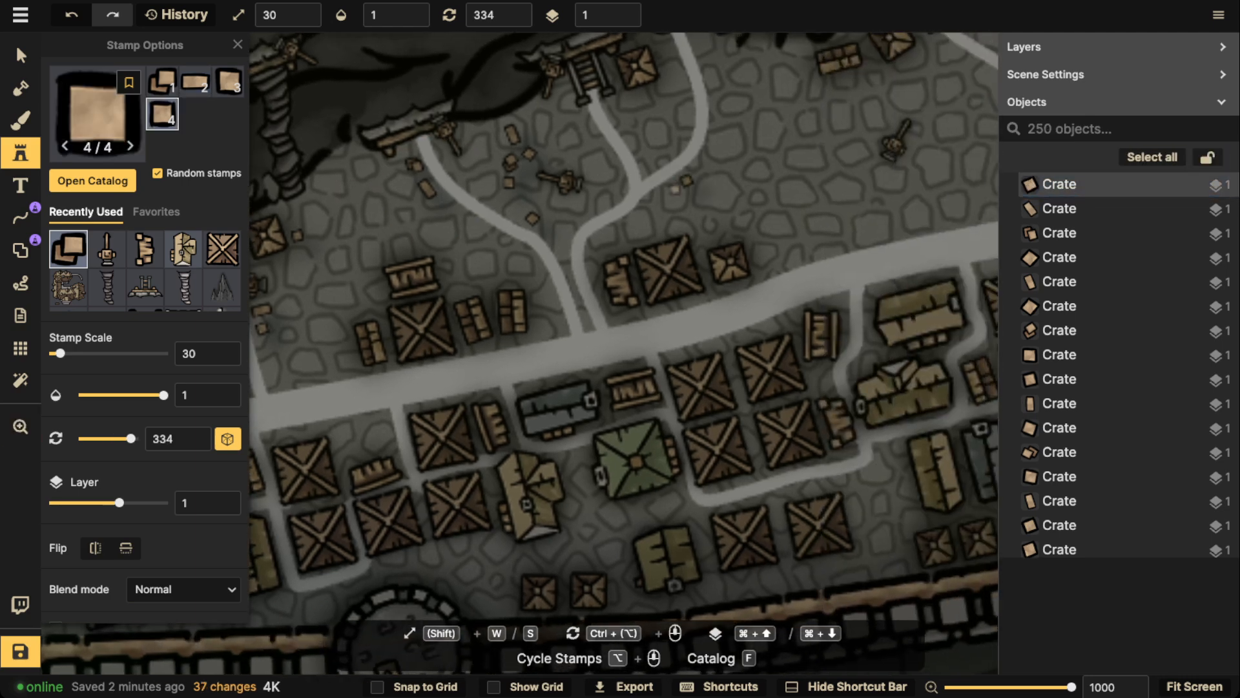
click(670, 193)
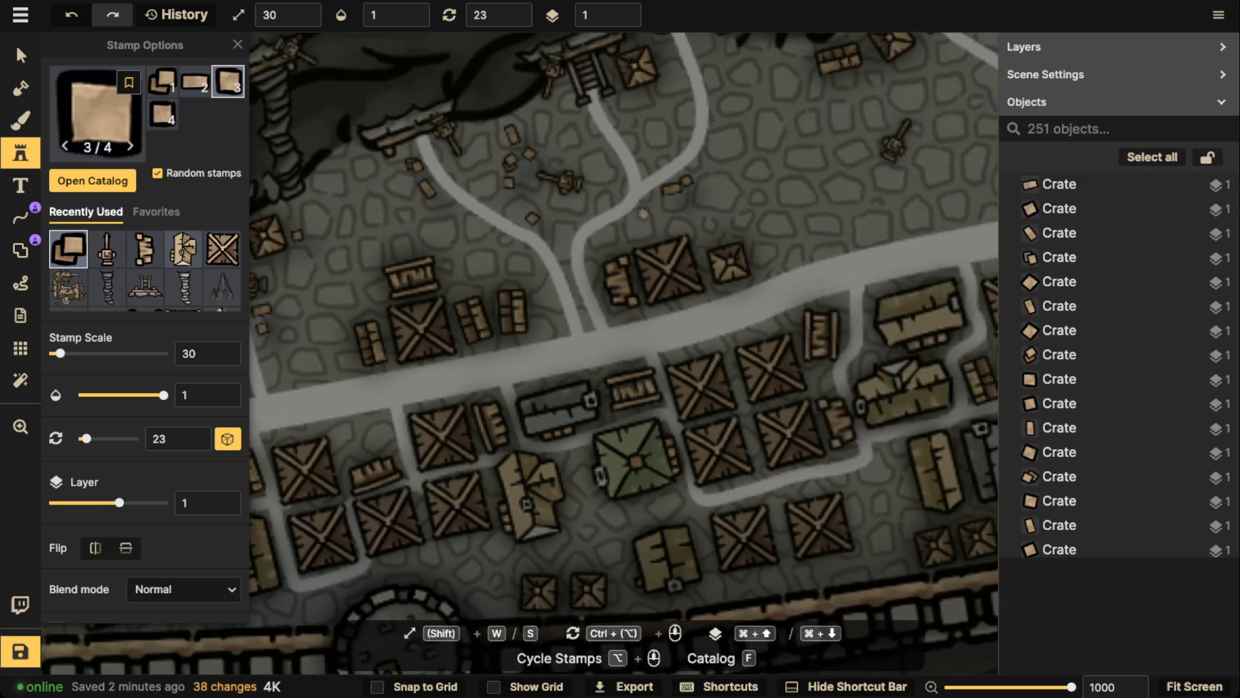
click(644, 213)
Place two crates along the north edge of the main road, east of the small wooden tower
key(space)
drag(798, 226, 671, 193)
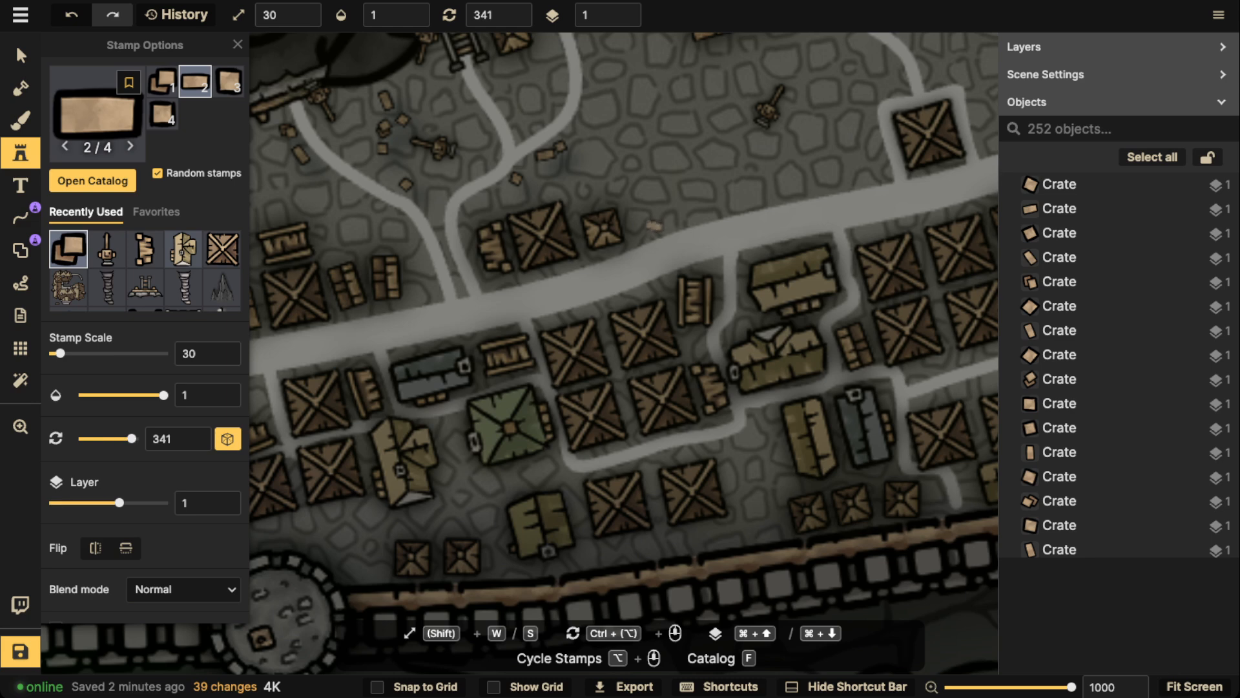
click(654, 225)
click(684, 217)
Scatter five crates north and northwest of the crane in the open ground west of the road-ringed tower
scroll(713, 131, down, 2)
key(space)
drag(711, 131, 702, 230)
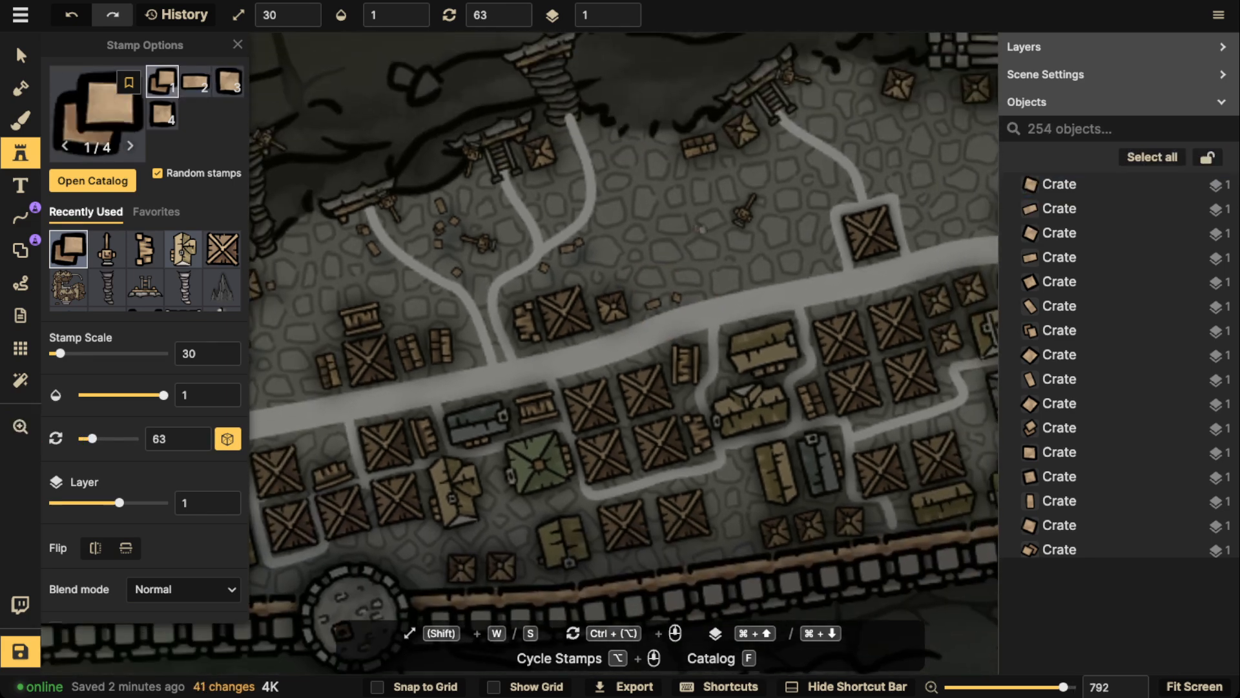
click(727, 193)
click(737, 179)
click(754, 172)
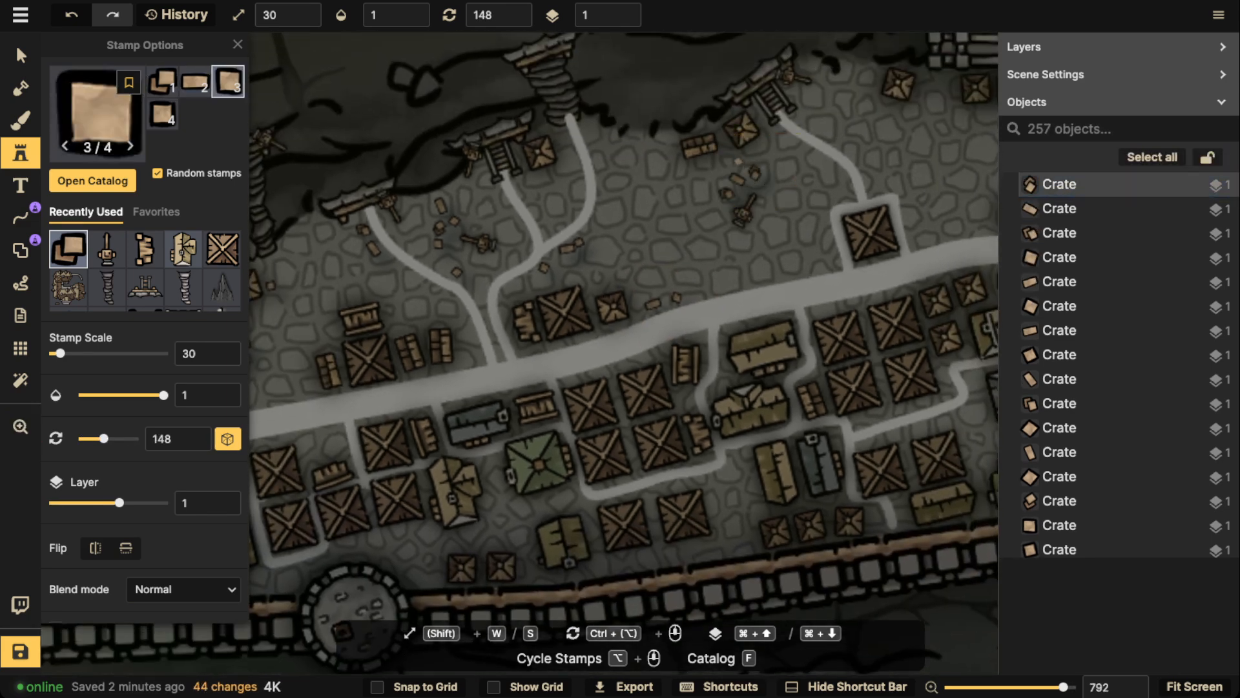
click(739, 163)
click(702, 173)
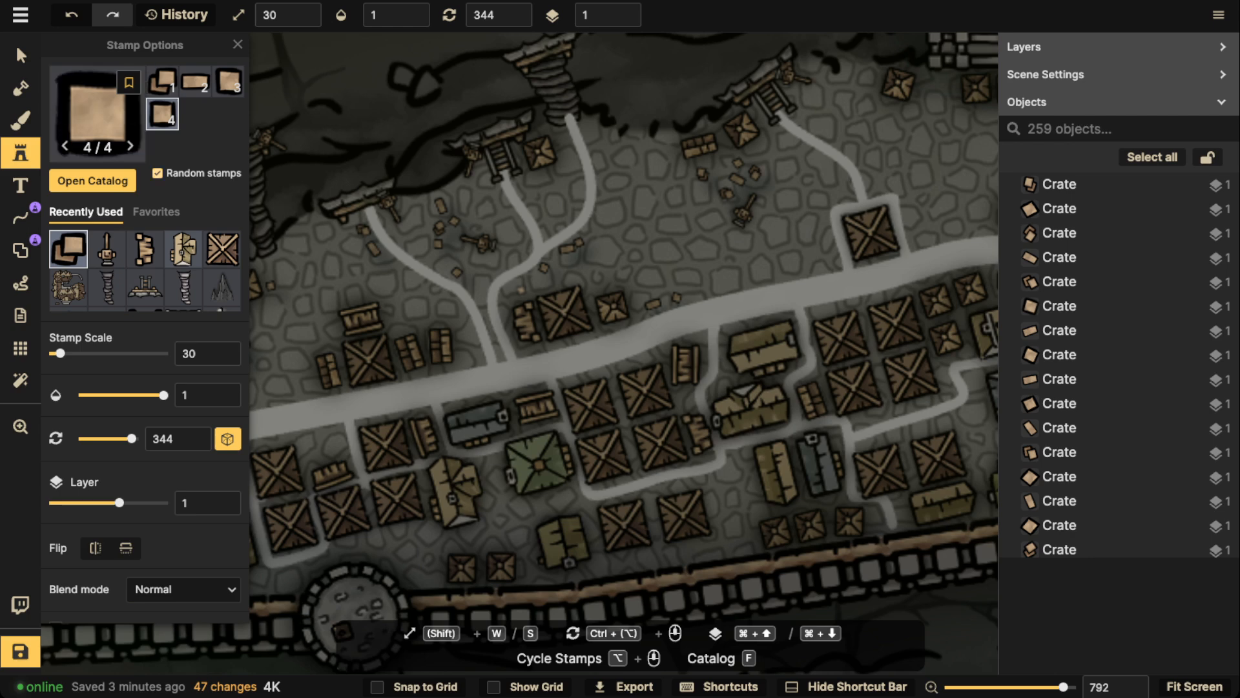
Turn off random stamps and random rotation, and place four matching crates in a tight two-by-two stack east of that crane
click(158, 173)
click(228, 439)
scroll(821, 153, up, 2)
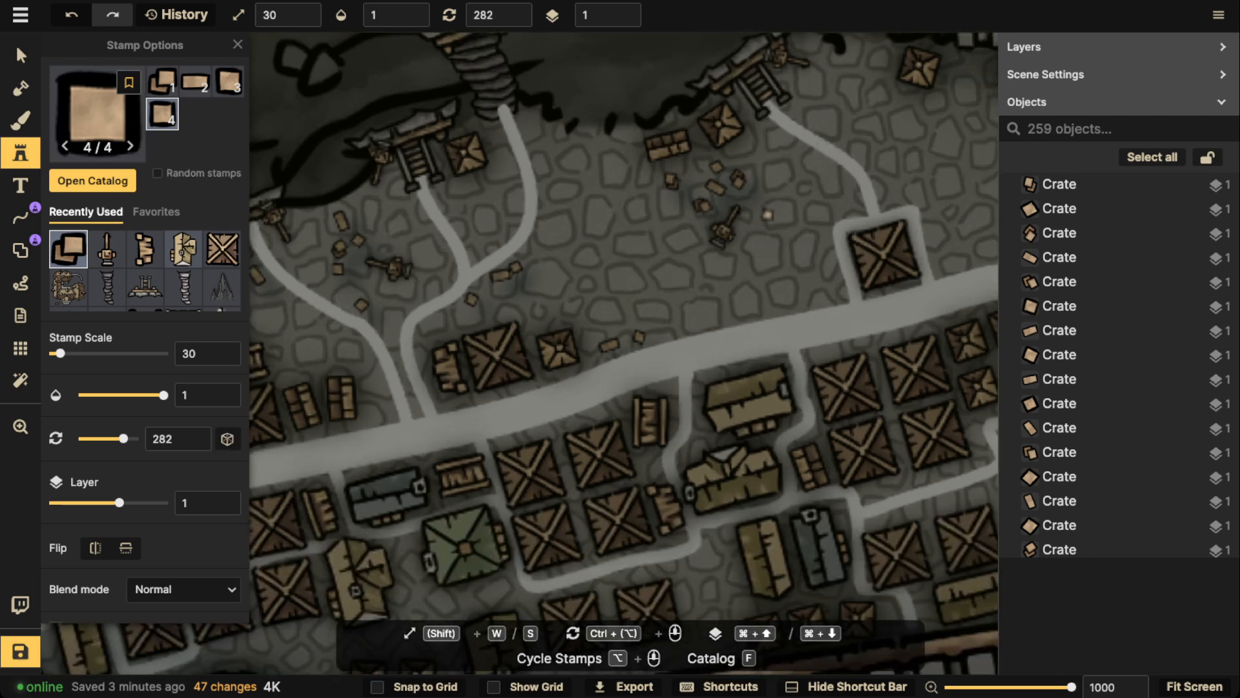
click(768, 216)
click(782, 218)
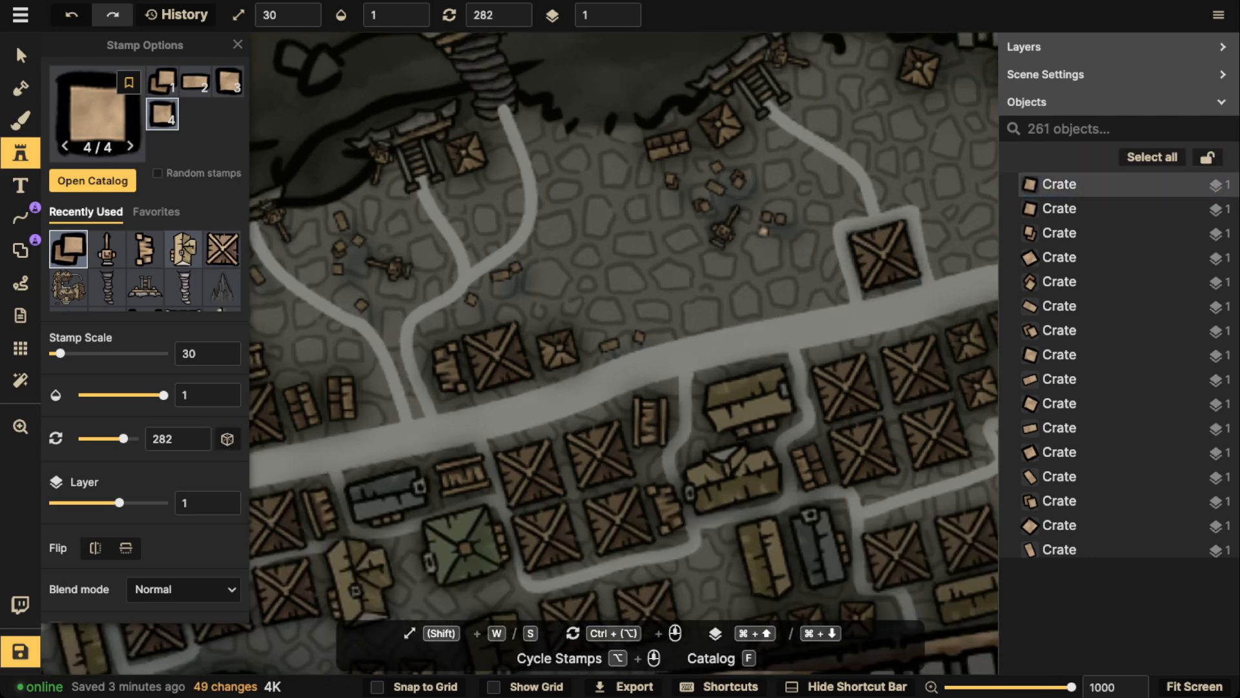
click(768, 230)
click(775, 233)
Check the shadow settings of a crate, the Dark Merchants Guild, a wooden tower, a small yellow building and a crane on the lower terrace
scroll(775, 232, down, 8)
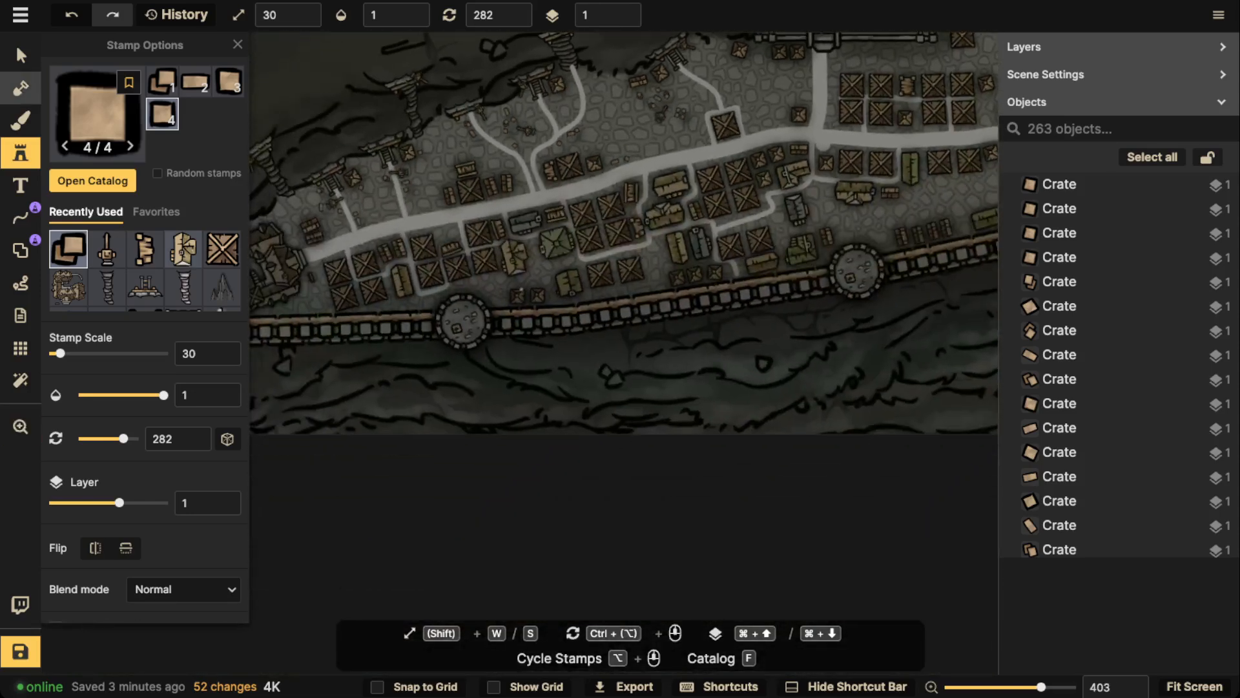
click(21, 56)
key(space)
drag(383, 155, 498, 155)
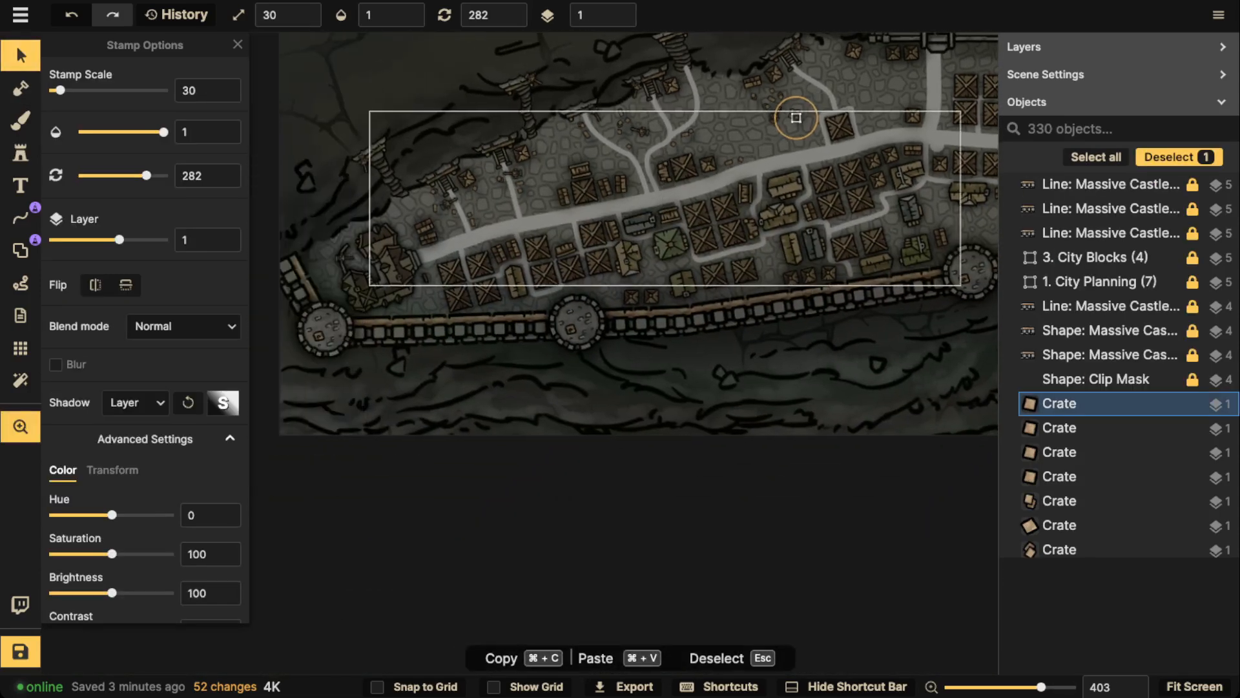
scroll(569, 256, up, 2)
scroll(563, 252, up, 5)
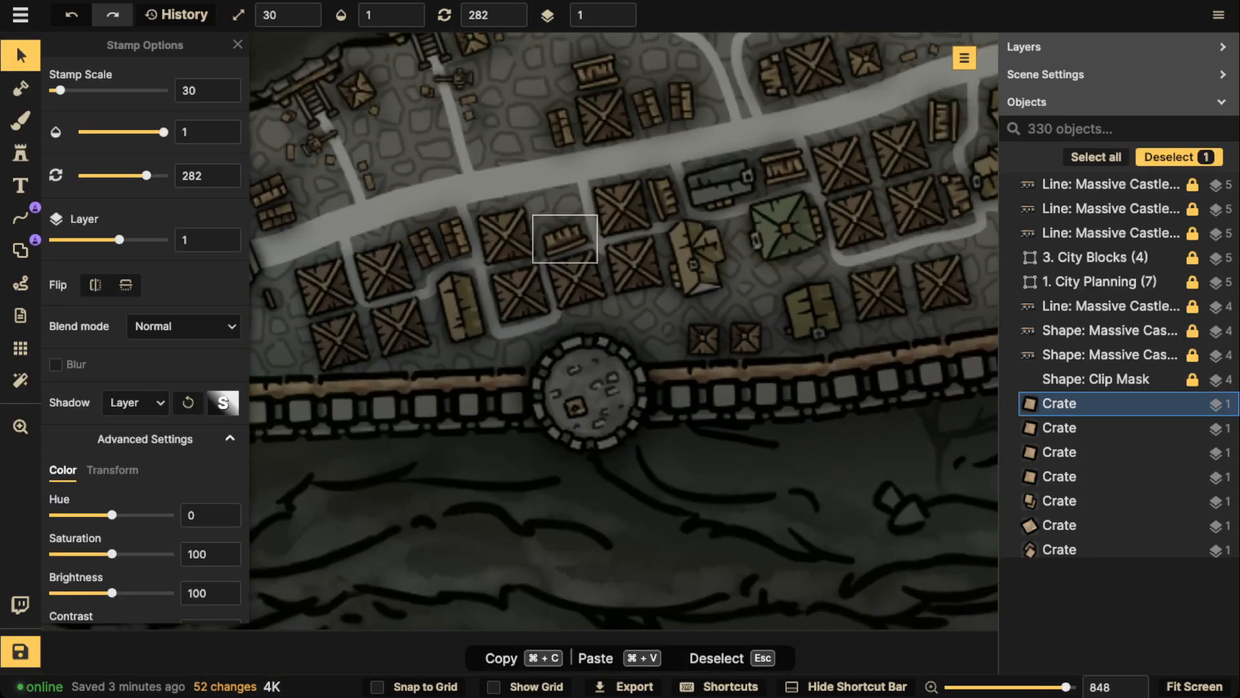
key(space)
drag(508, 240, 798, 258)
click(475, 294)
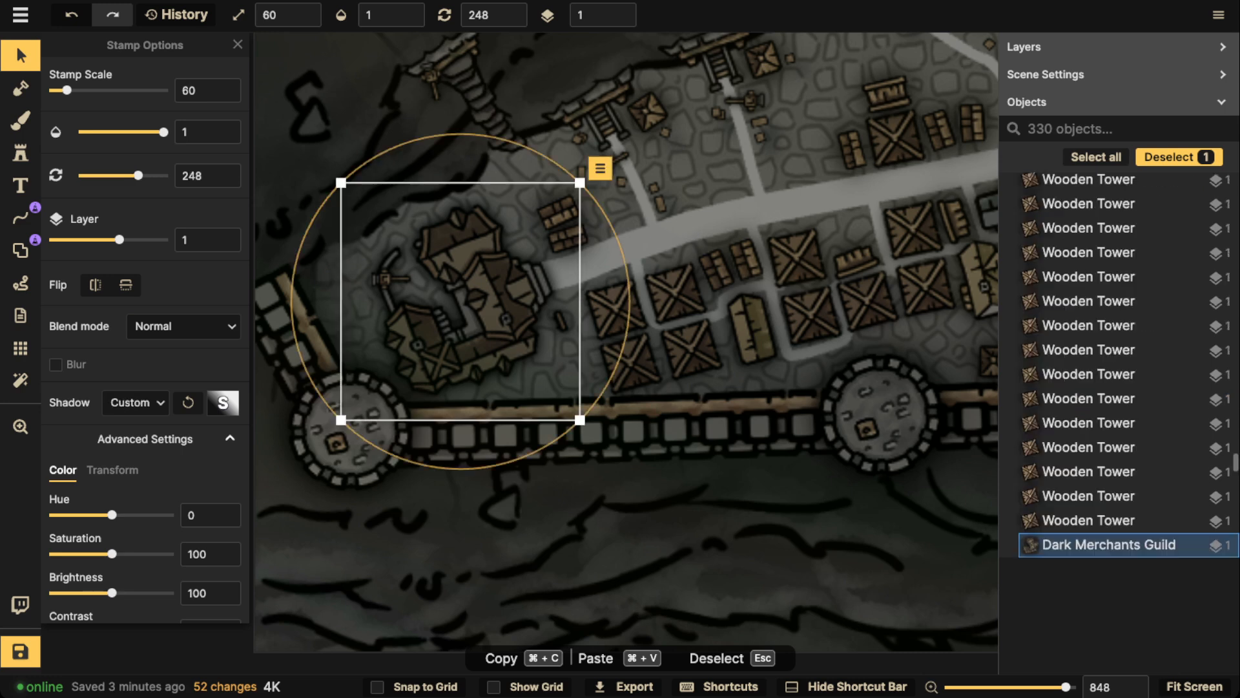
click(615, 310)
click(615, 310)
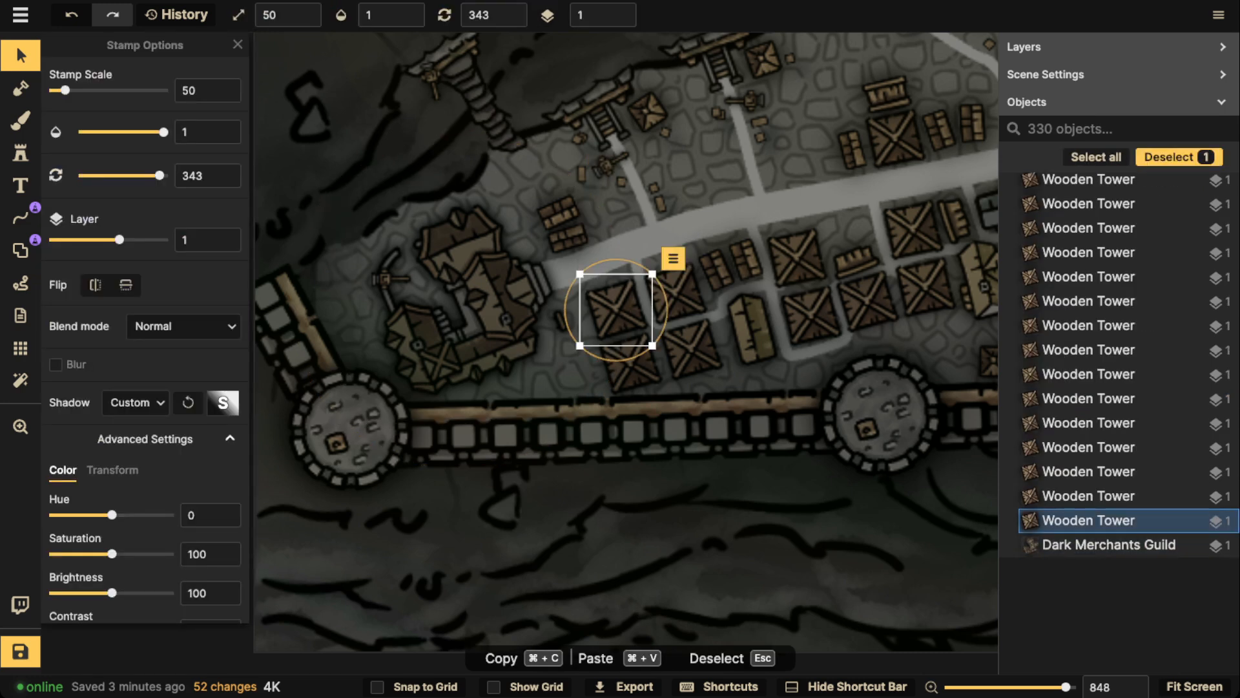
click(751, 327)
key(space)
drag(748, 243, 586, 290)
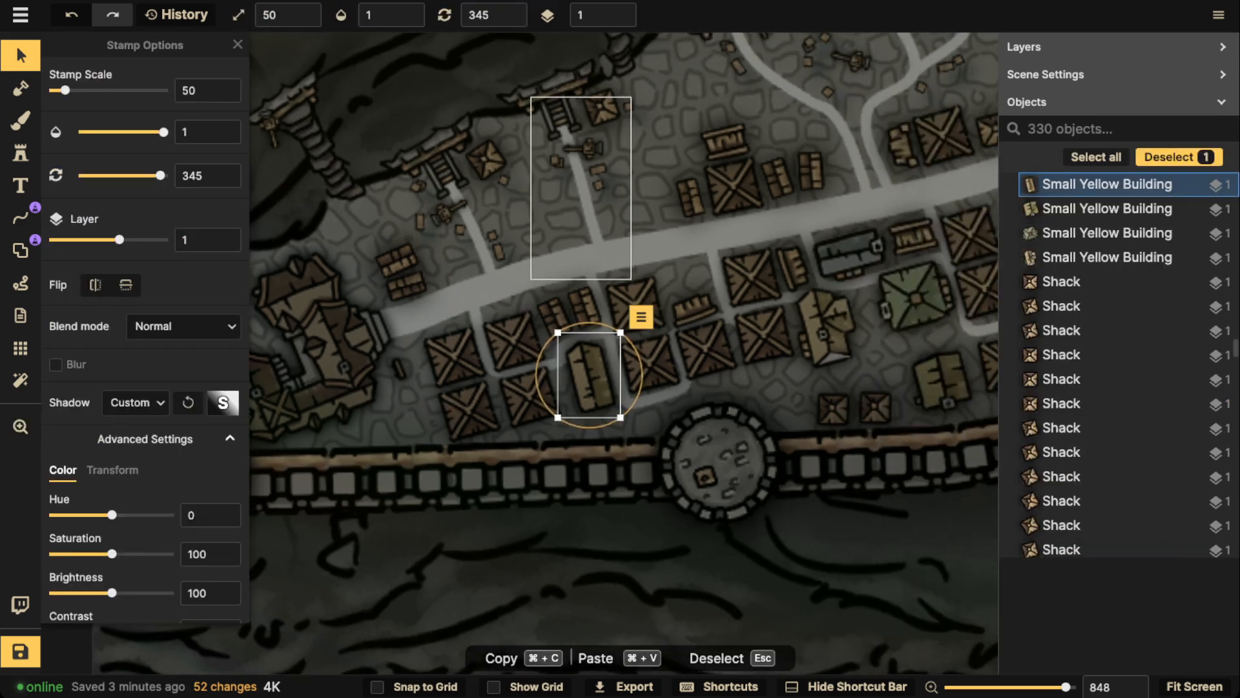
click(695, 308)
click(589, 184)
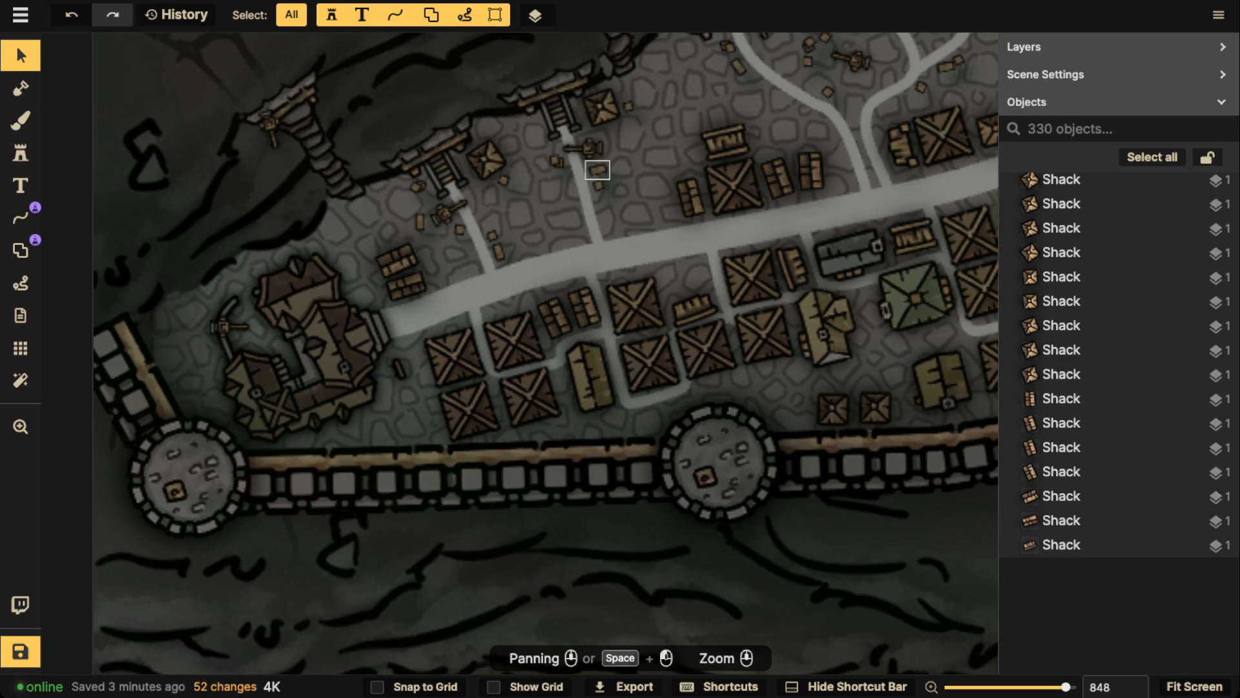
click(584, 150)
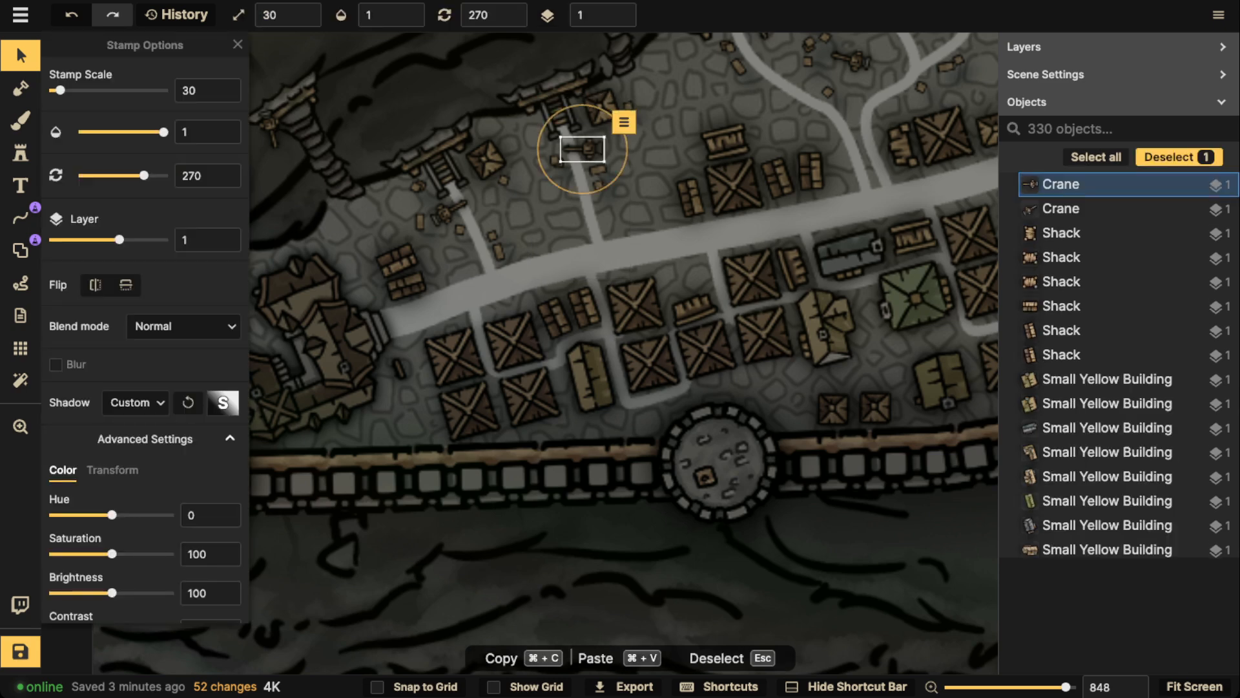
key(Escape)
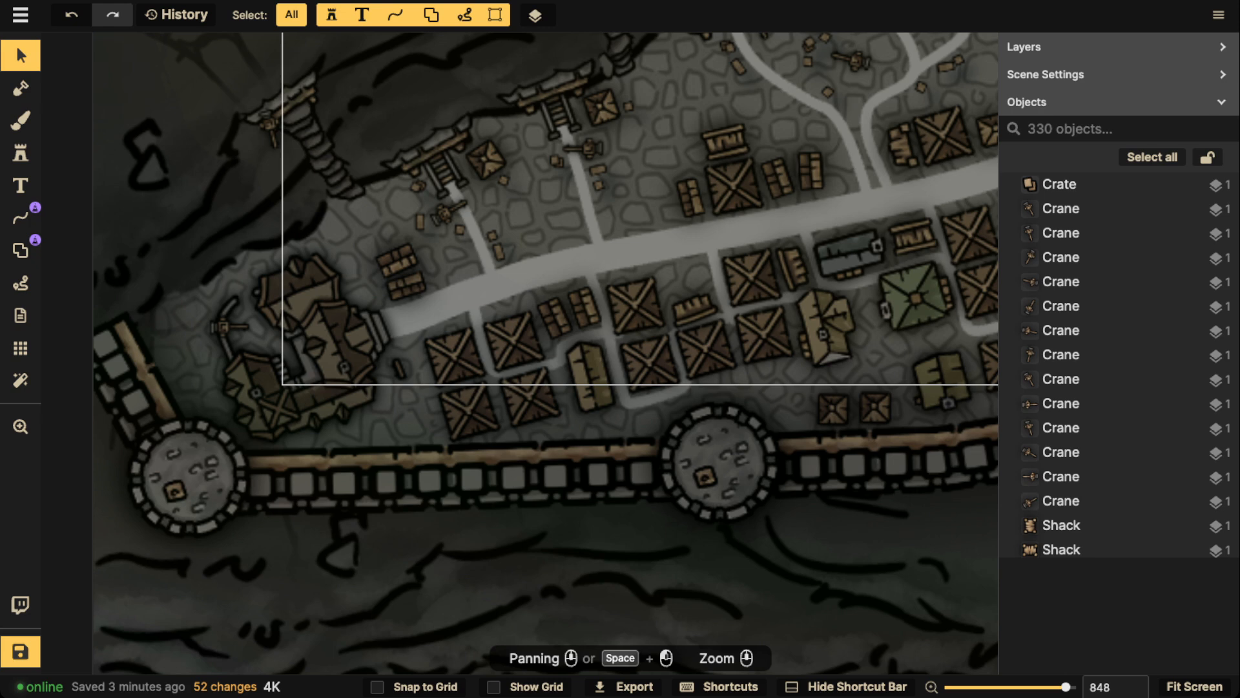
Select all stamps matching the crate near the curved stair lanes and set their shadow type to Custom
scroll(446, 194, down, 5)
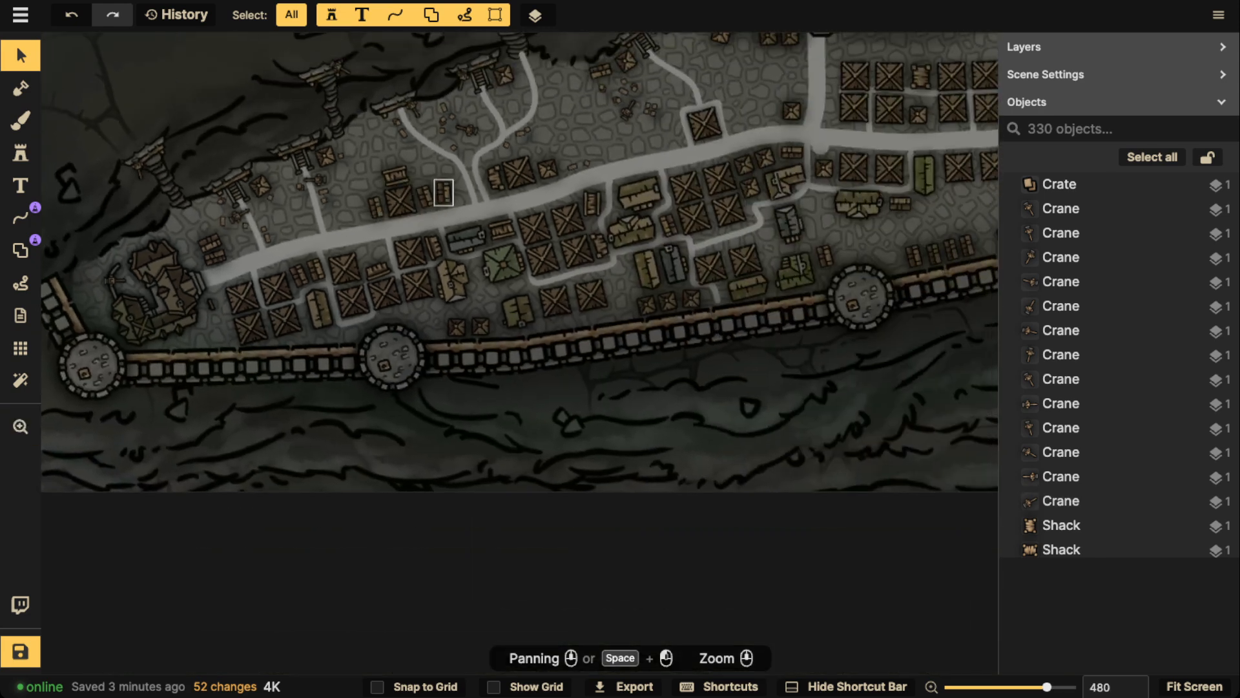
scroll(452, 187, down, 2)
drag(452, 186, 422, 281)
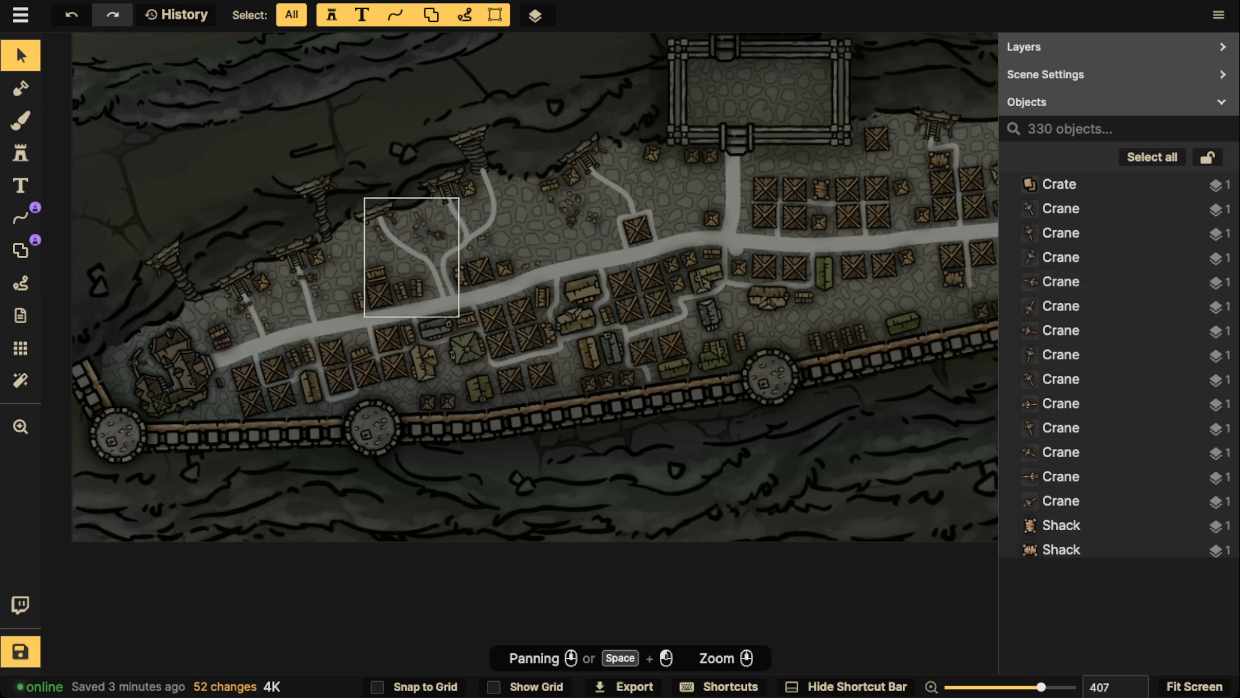
click(417, 216)
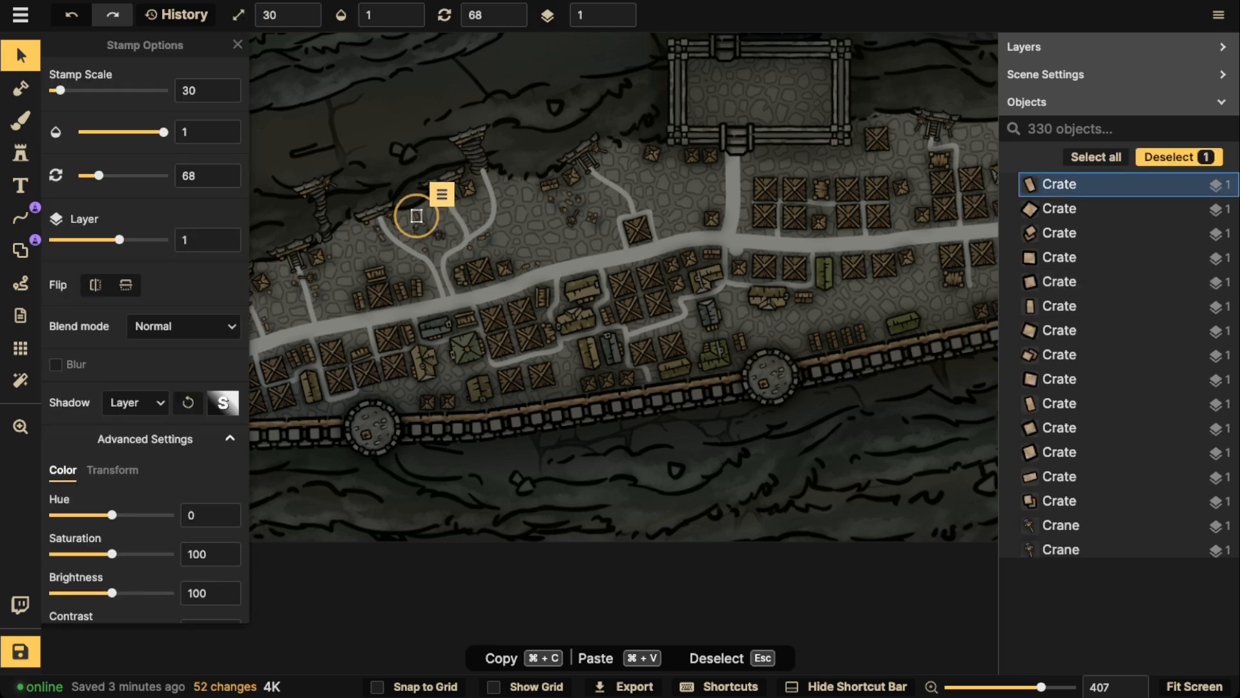
click(442, 193)
mouse_move(466, 221)
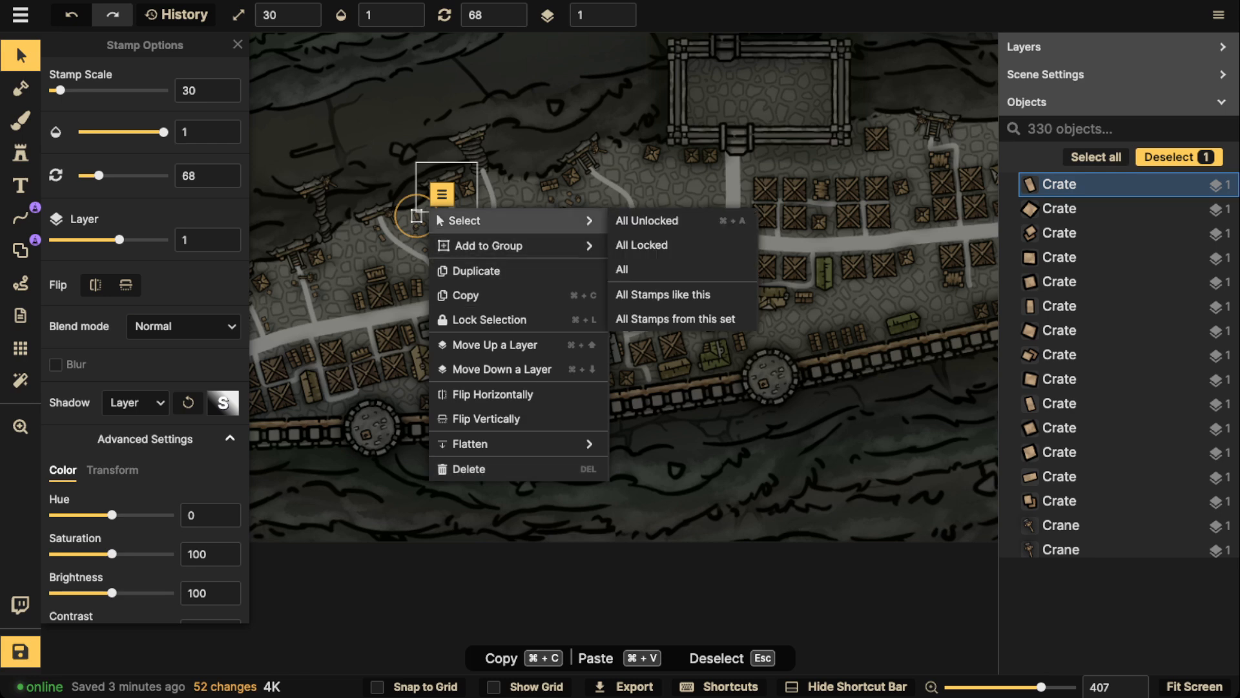
click(663, 294)
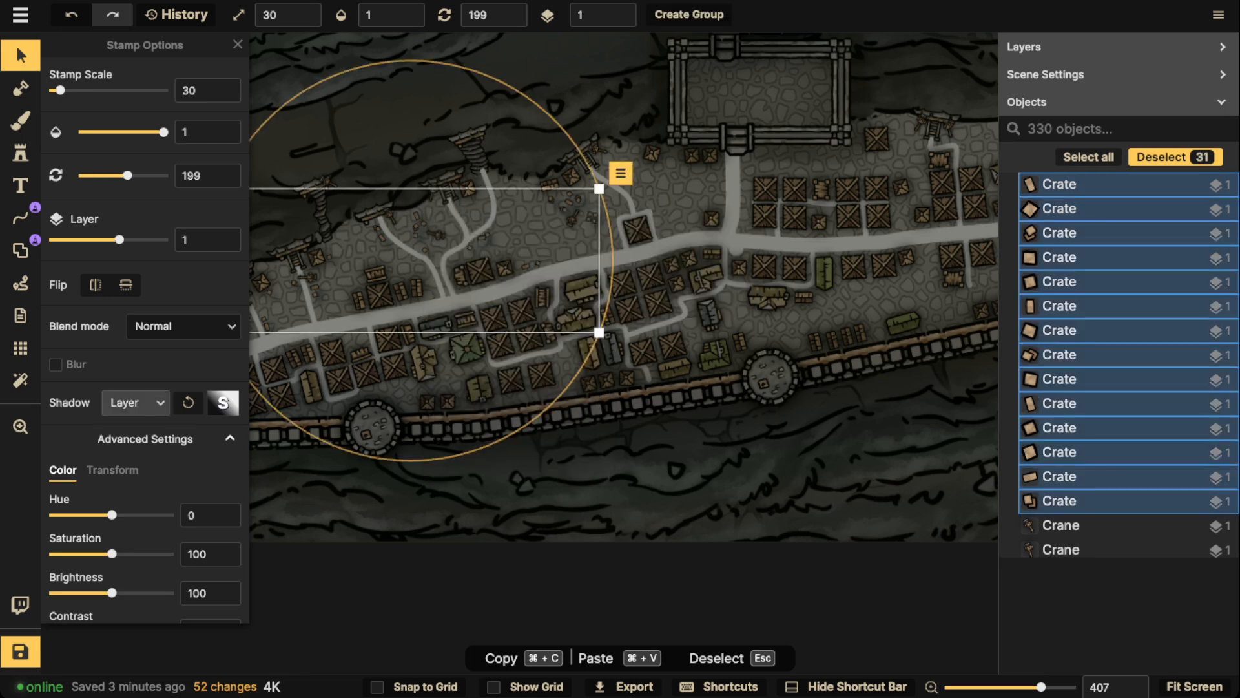
click(136, 402)
click(161, 520)
Set the selected crates' shadow colour to black (000000) with horizontal and vertical offsets of 0
click(223, 402)
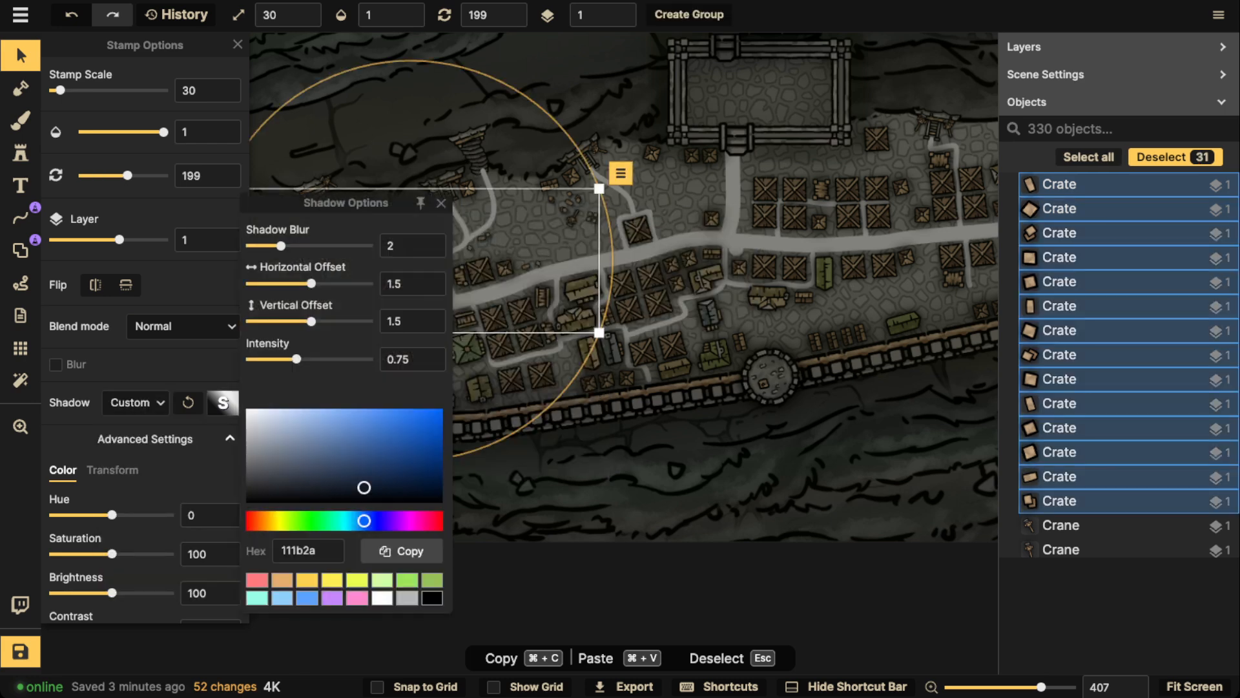
drag(364, 487, 444, 504)
click(409, 284)
text(0)
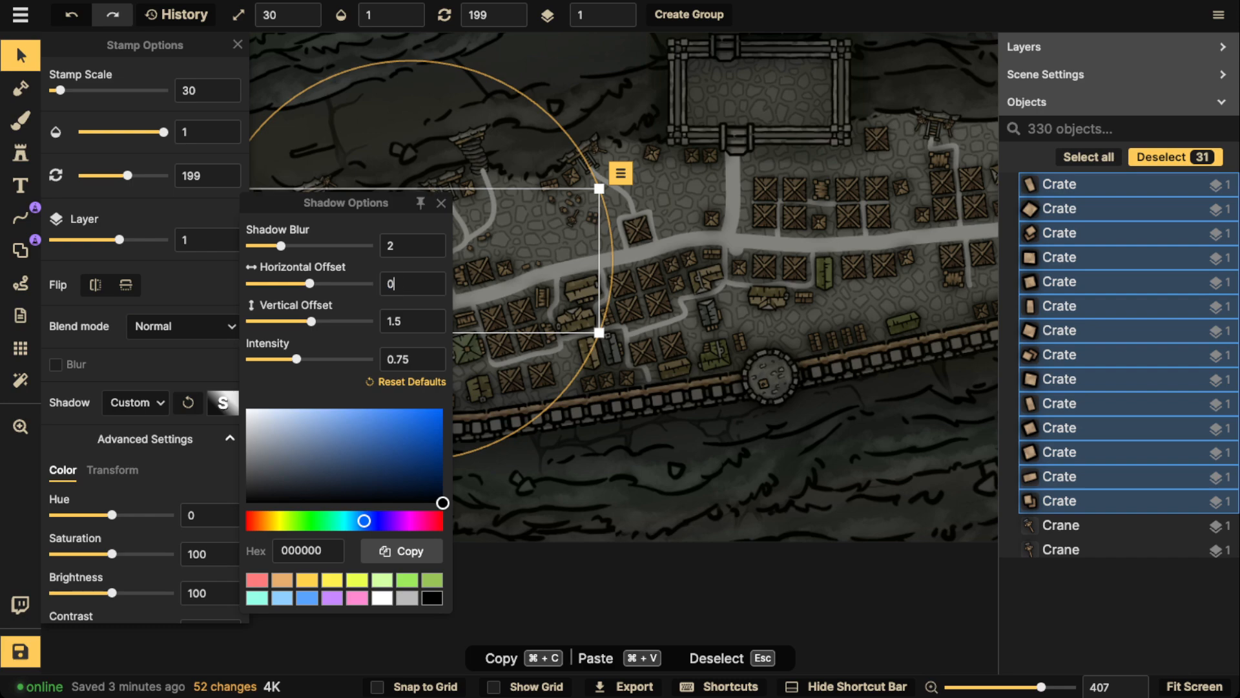
click(408, 322)
text(0)
click(441, 204)
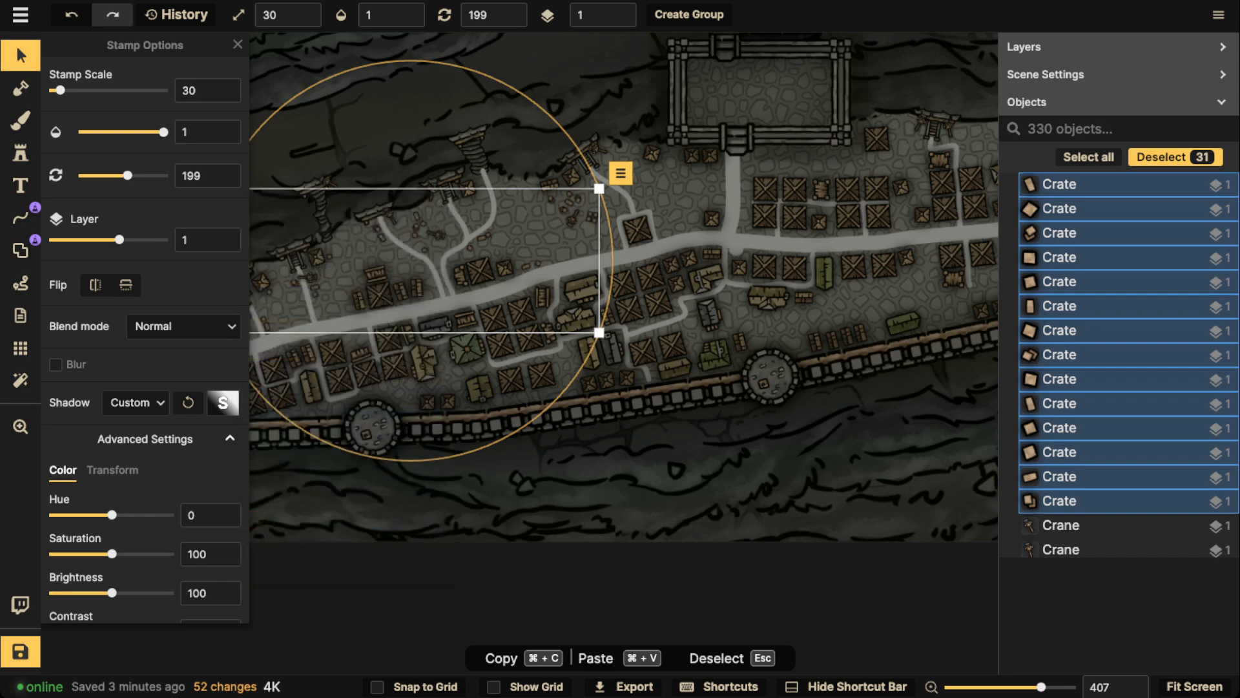
key(Escape)
Inspect the lower terrace's buildings, lanes and crates from the guild building in the west to the gatehouse in the east
scroll(339, 245, down, 2)
drag(340, 243, 396, 386)
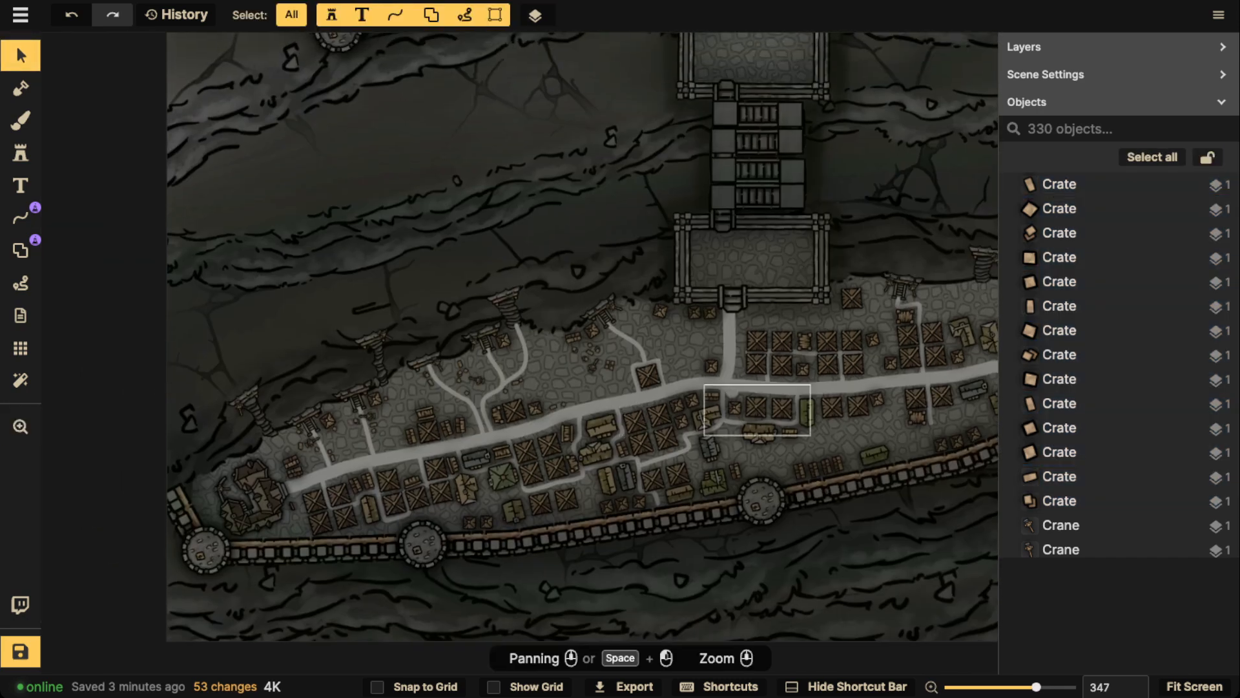
drag(623, 449, 615, 279)
scroll(511, 290, up, 5)
drag(424, 291, 579, 148)
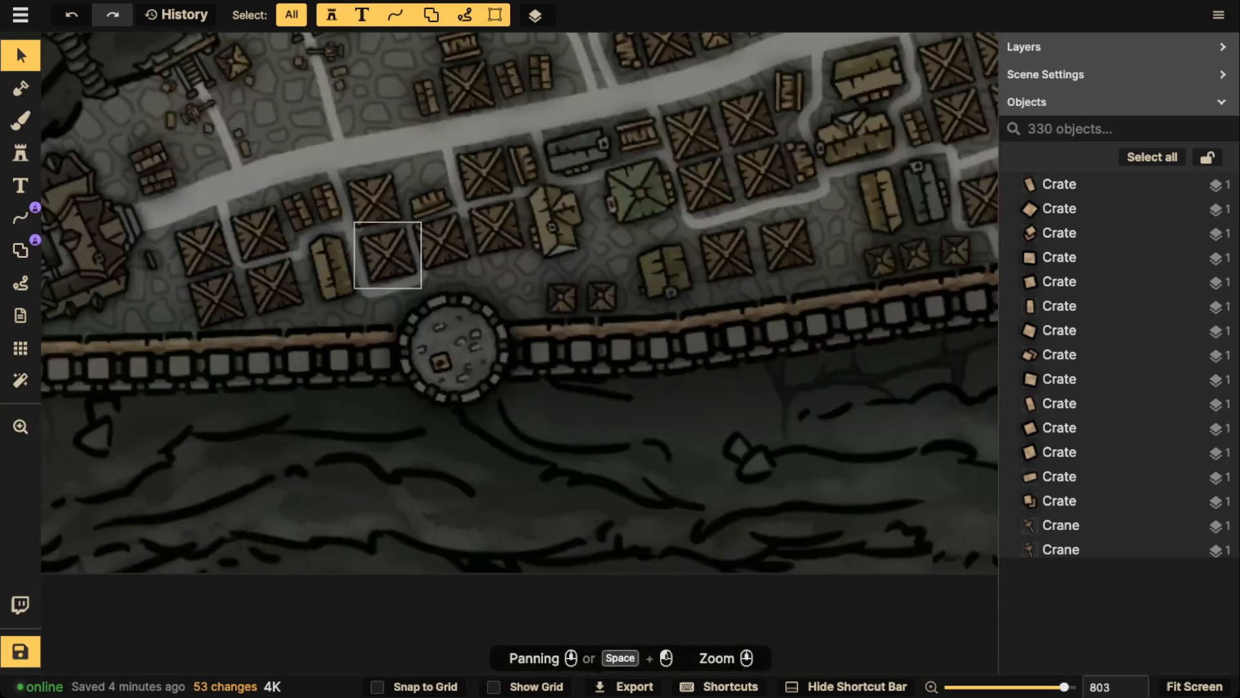
scroll(376, 223, up, 2)
drag(232, 238, 429, 218)
drag(586, 243, 114, 310)
drag(762, 143, 376, 263)
drag(577, 276, 401, 283)
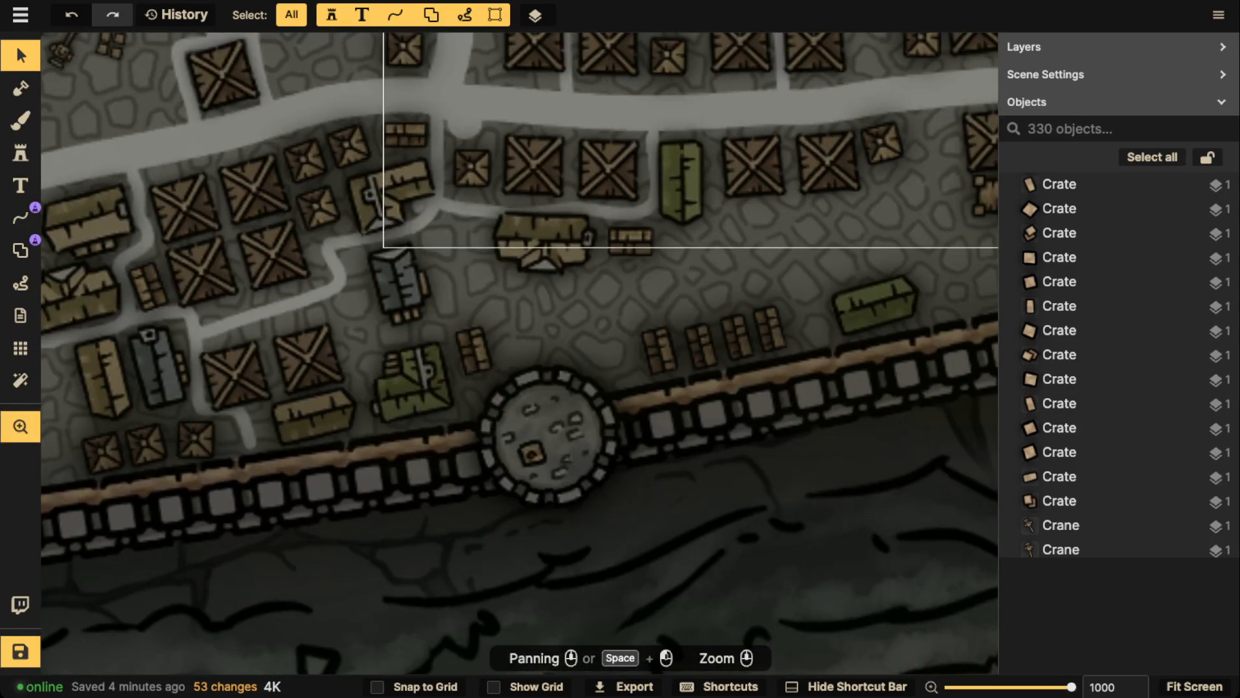
drag(827, 217, 414, 235)
drag(621, 194, 629, 365)
drag(140, 431, 436, 268)
scroll(352, 280, down, 2)
scroll(583, 268, down, 2)
drag(646, 214, 453, 282)
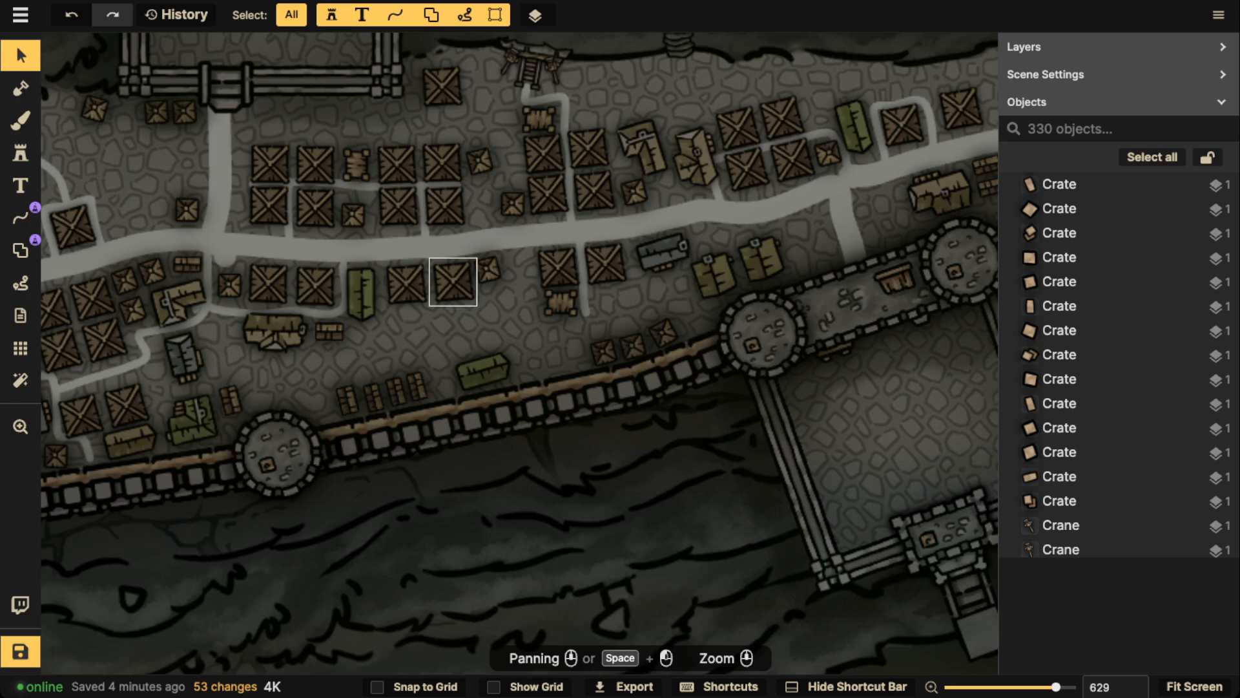
scroll(332, 102, down, 5)
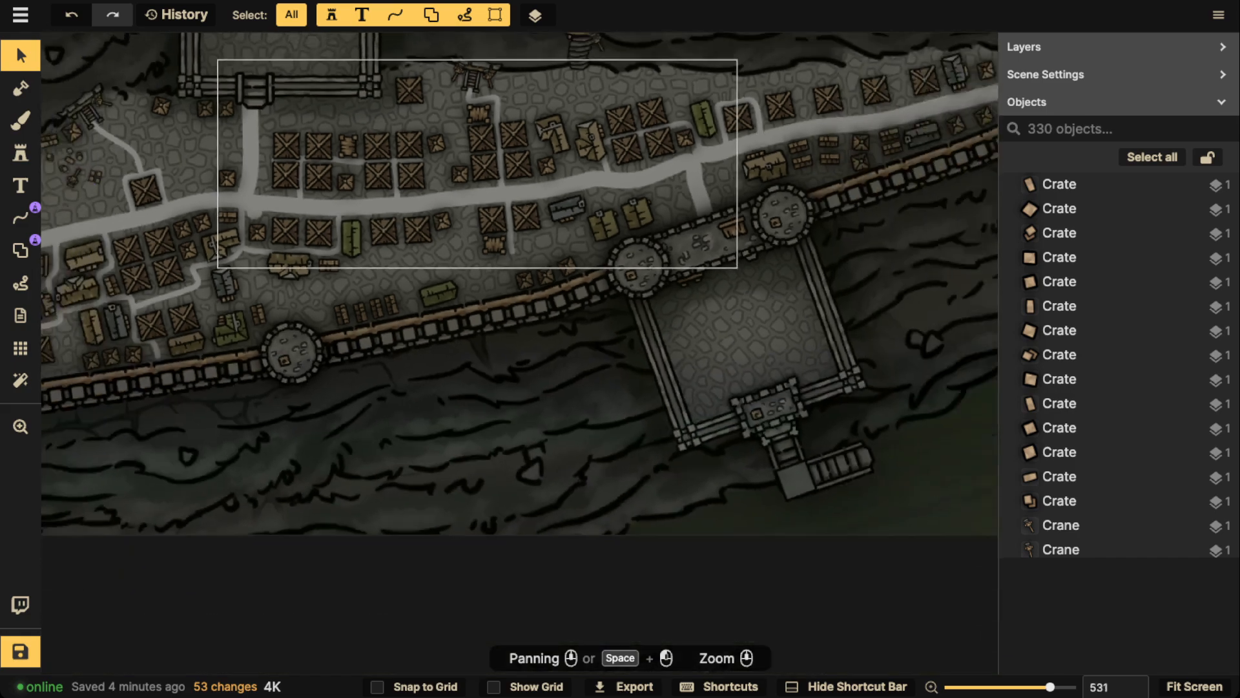
drag(331, 102, 640, 177)
drag(436, 184, 632, 180)
scroll(460, 177, down, 2)
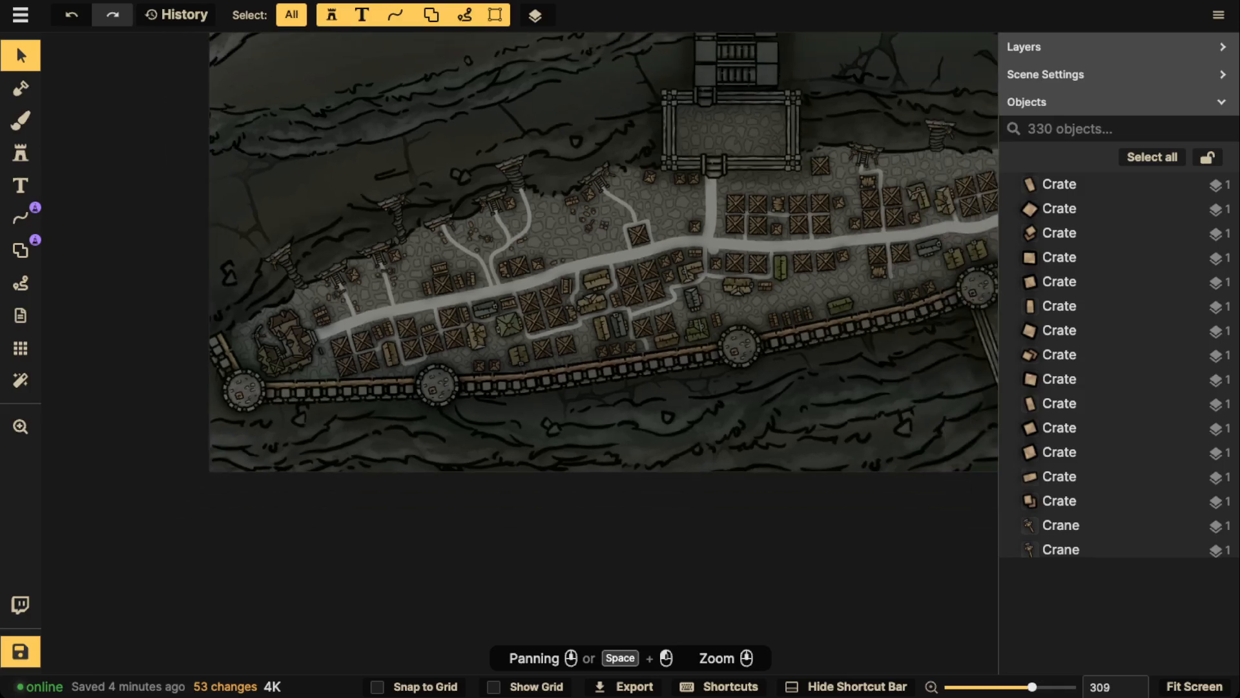
scroll(594, 294, up, 2)
drag(637, 274, 310, 295)
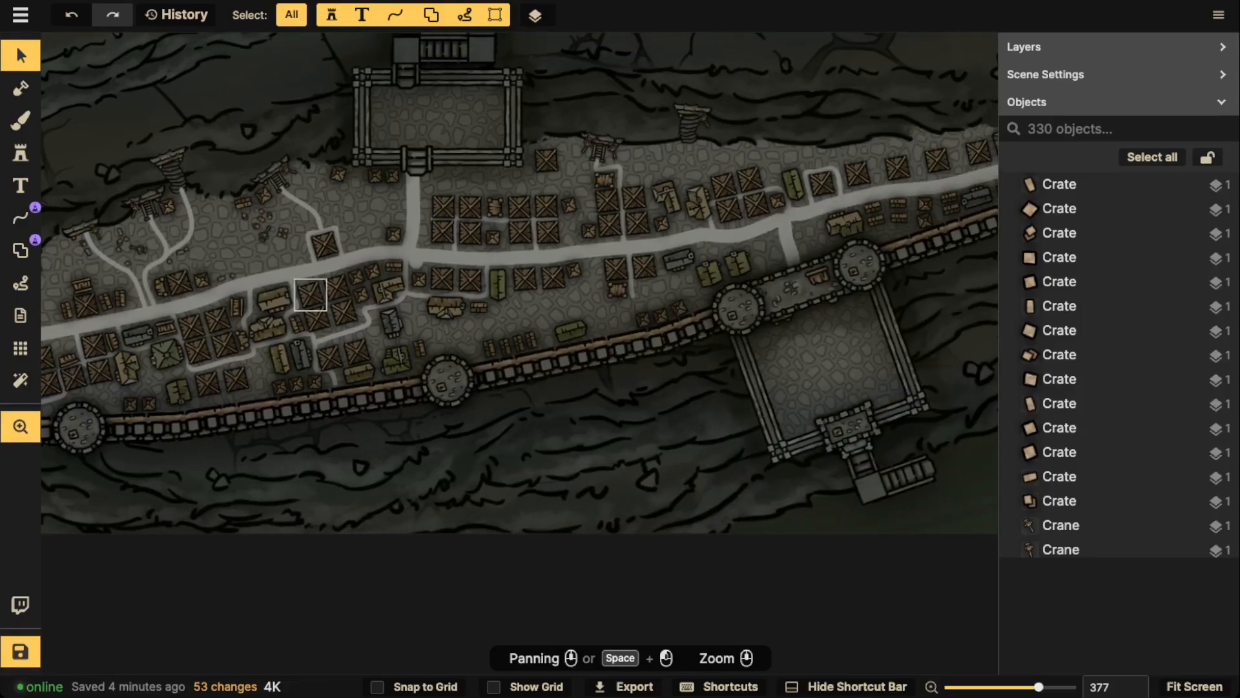
drag(499, 285, 634, 263)
scroll(500, 226, up, 3)
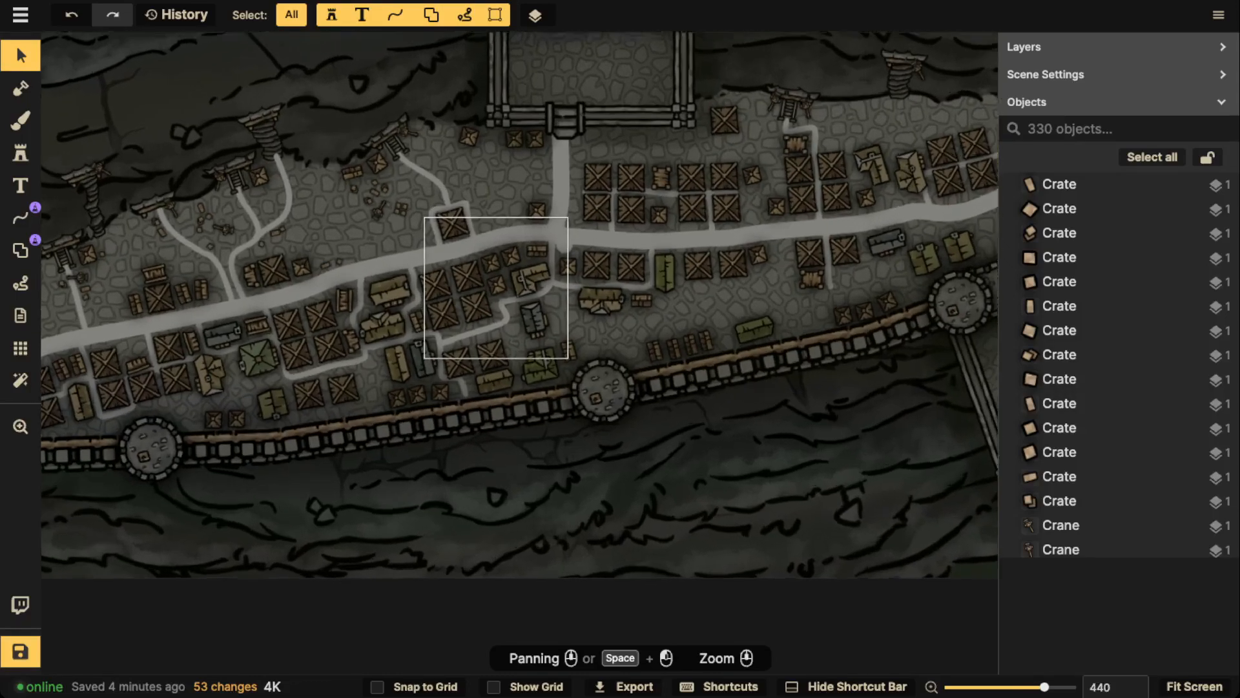
Save the map changes
drag(501, 226, 450, 550)
scroll(401, 275, down, 2)
drag(401, 274, 328, 427)
scroll(492, 97, down, 2)
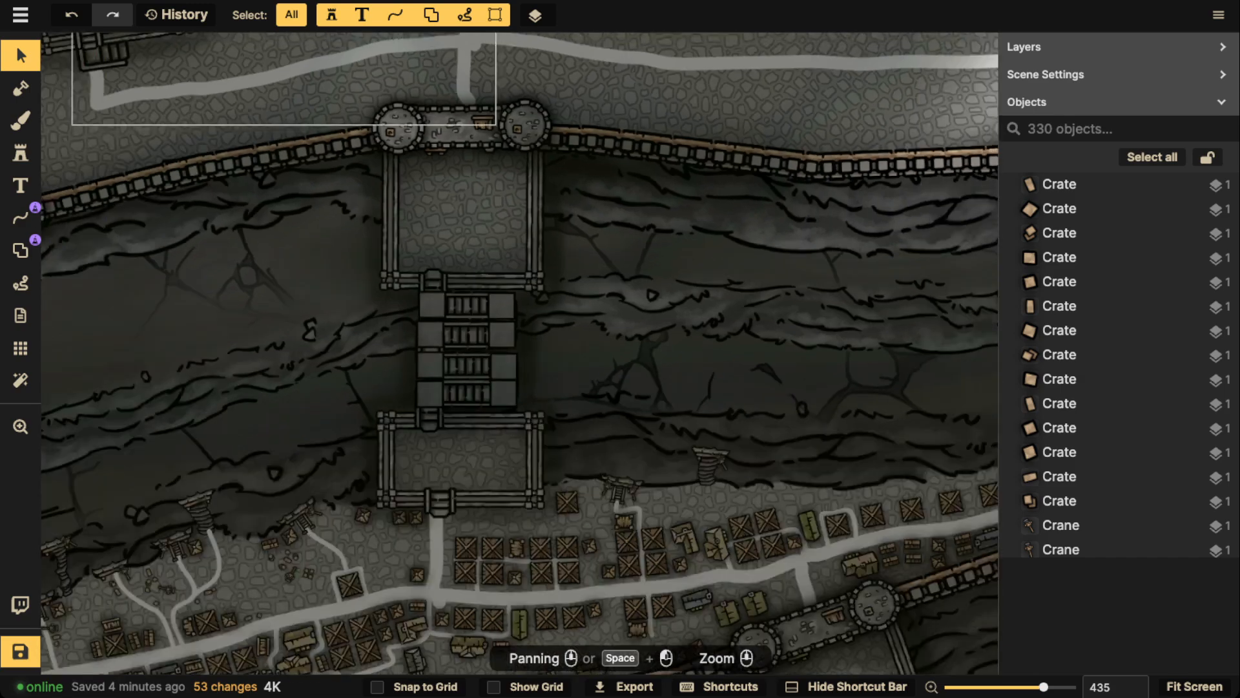
drag(486, 97, 518, 221)
scroll(491, 142, down, 1)
drag(491, 129, 591, 316)
drag(549, 104, 528, 530)
scroll(520, 226, down, 8)
scroll(649, 352, down, 5)
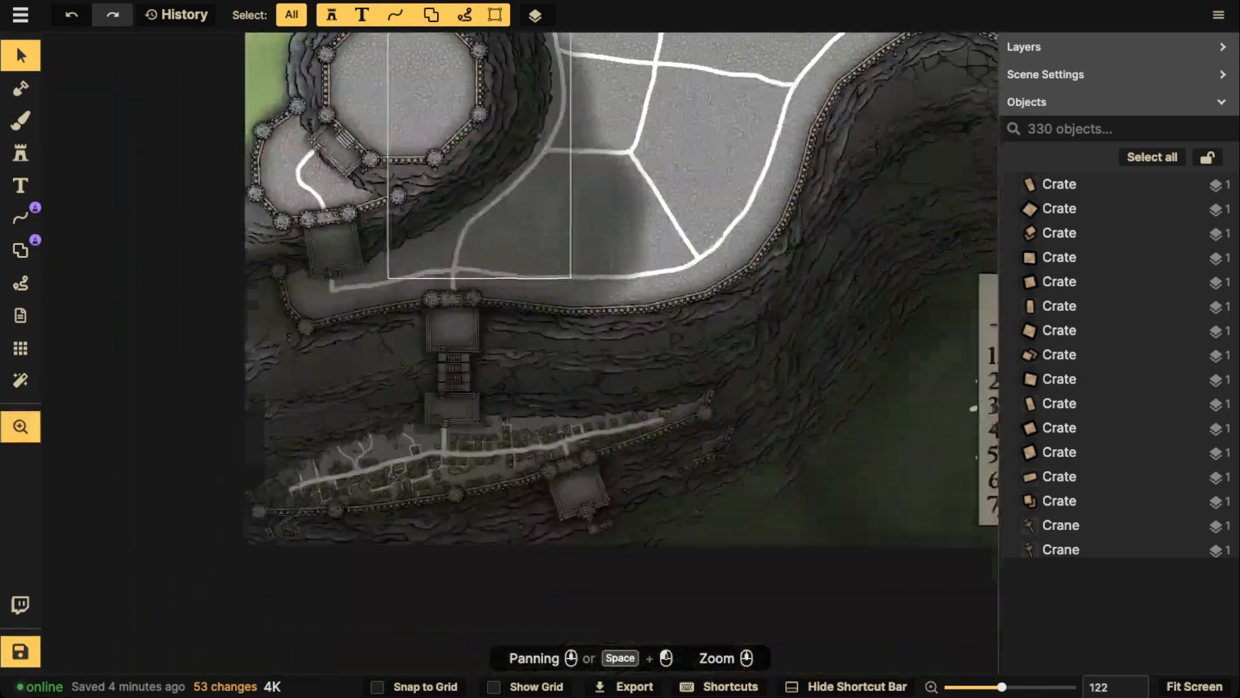
key(ctrl+s)
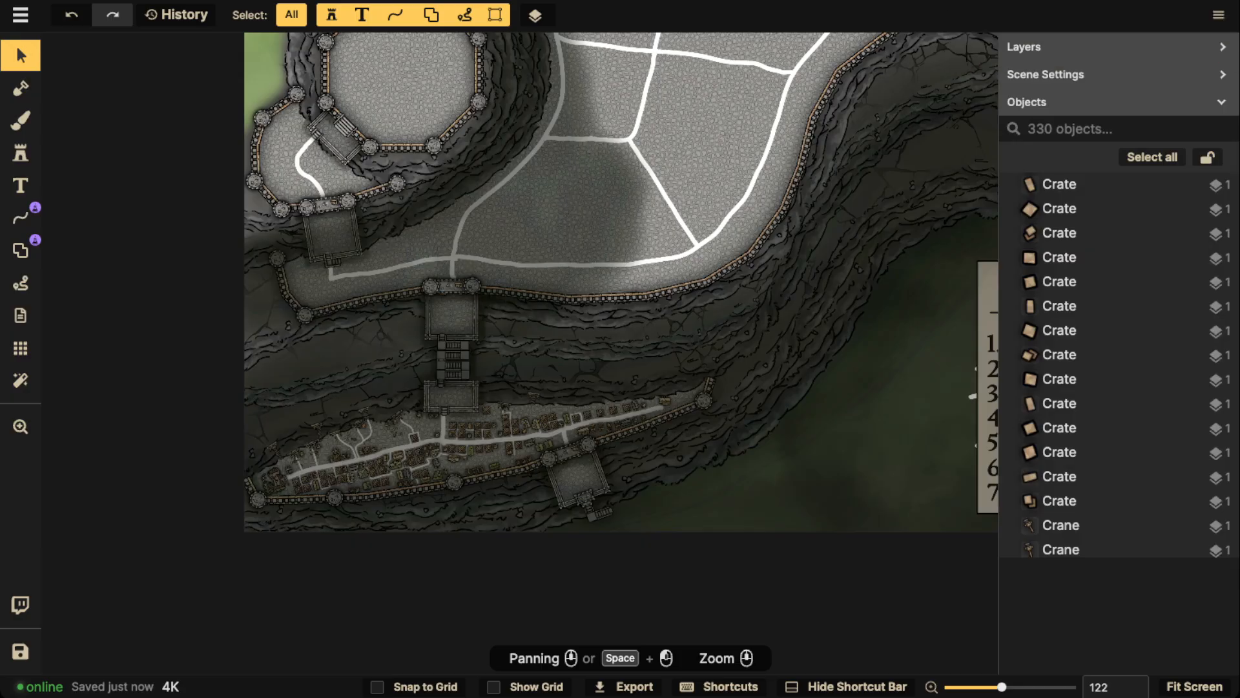
Place the fifth Ice Rock variant at scale 160 and rotation 30 on the northeast cliff edge around the octagonal plateau
scroll(398, 126, up, 1)
drag(398, 126, 390, 381)
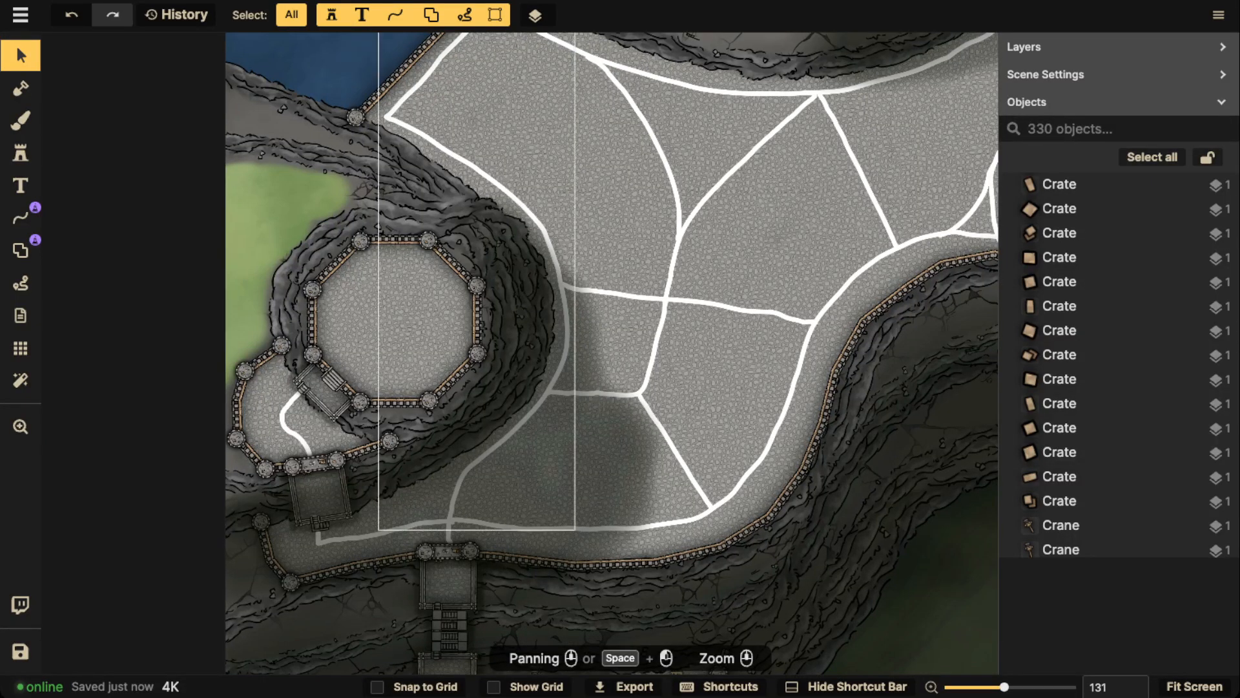
drag(704, 509, 750, 92)
drag(520, 71, 520, 426)
drag(523, 223, 495, 365)
scroll(495, 365, up, 2)
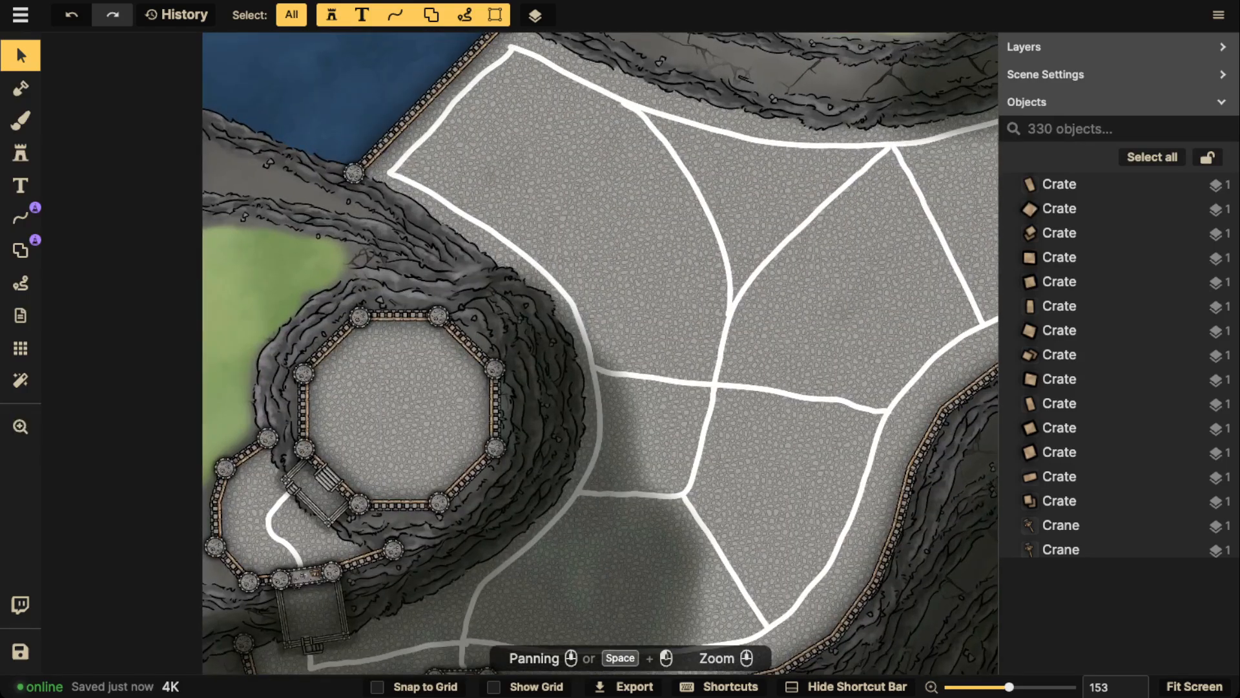
click(21, 154)
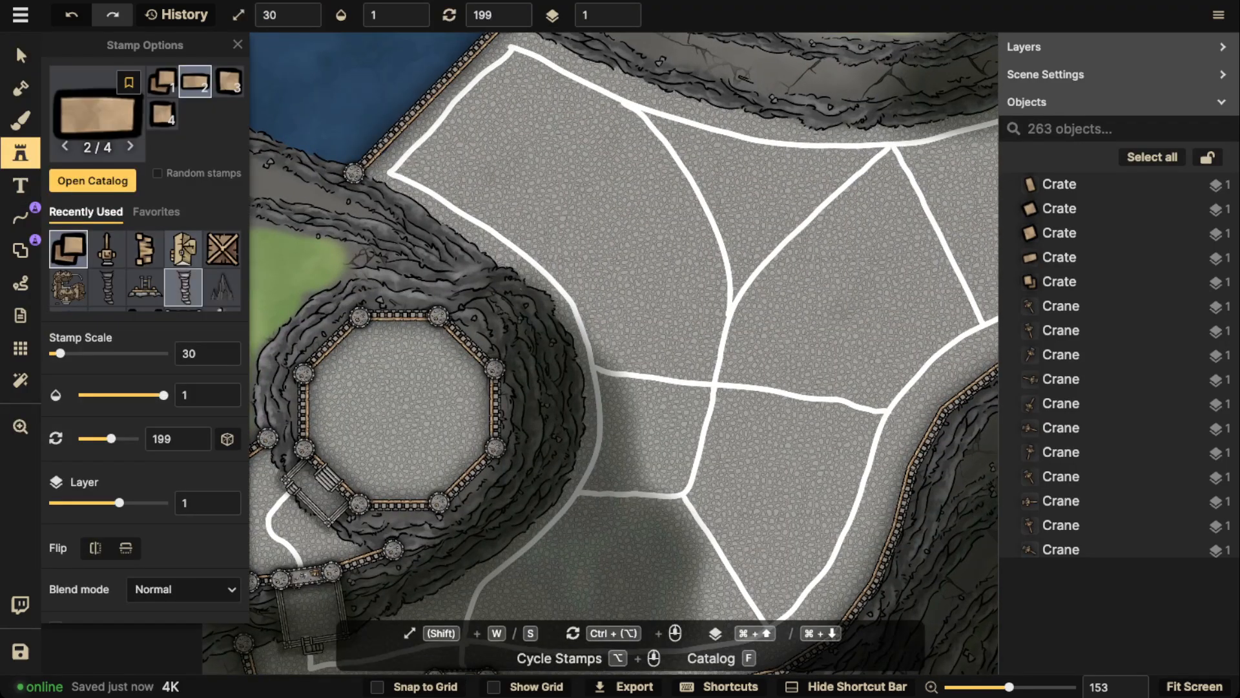
click(221, 287)
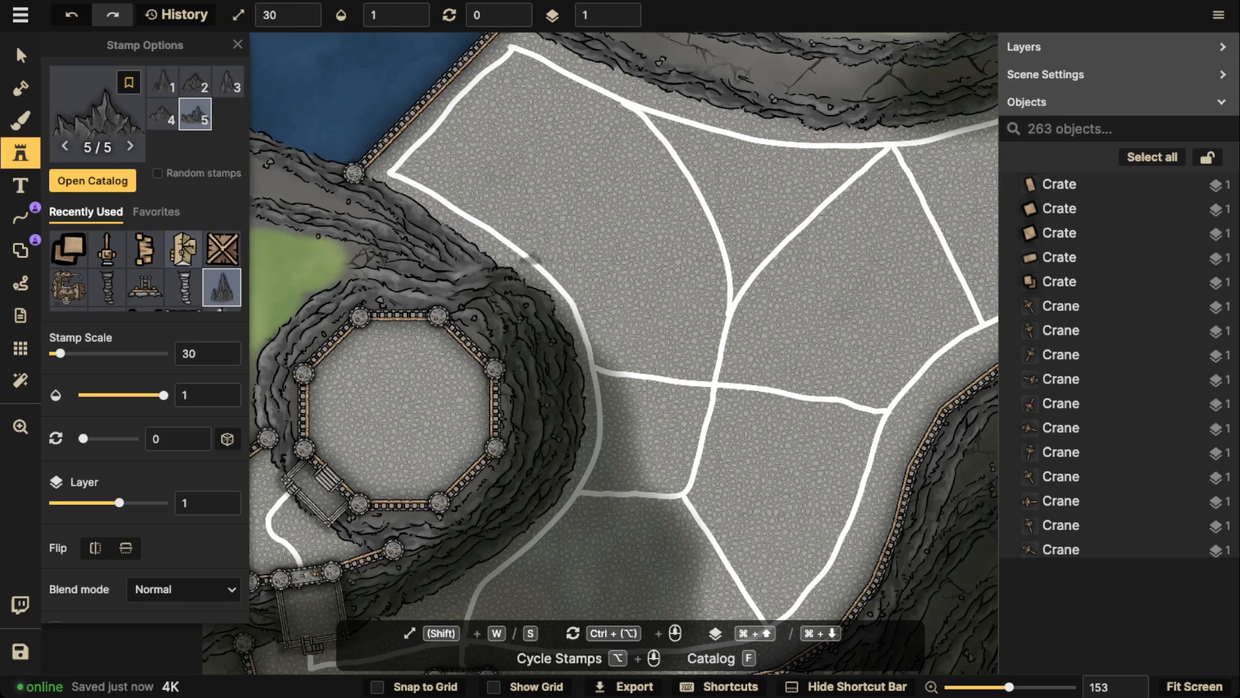
key(w)
key(w)
key(w)
key(w)
key(w)
key(w)
key(w)
key(w)
key(w)
key(w)
key(w)
key(w)
scroll(529, 233, up, 2)
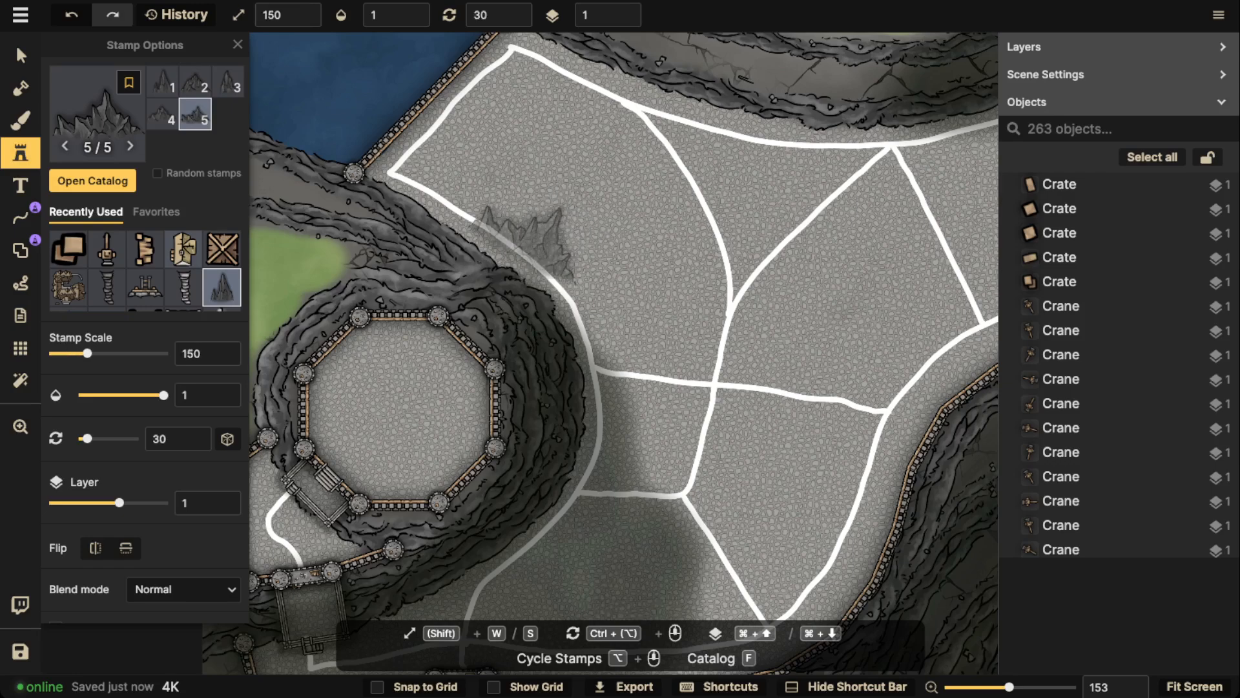
key(w)
click(522, 275)
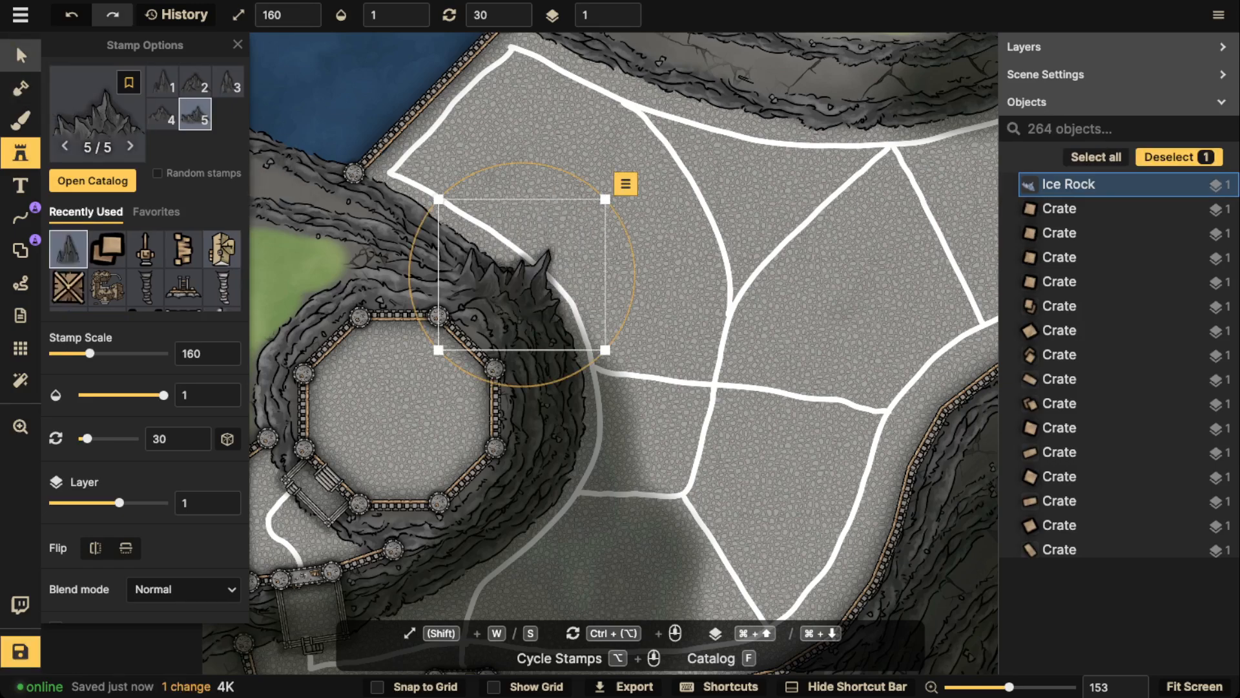
Enlarge the placed ice rock to scale 180 and shift it slightly west along the cliff edge
click(21, 56)
scroll(474, 316, up, 2)
key(w)
drag(474, 315, 460, 316)
key(w)
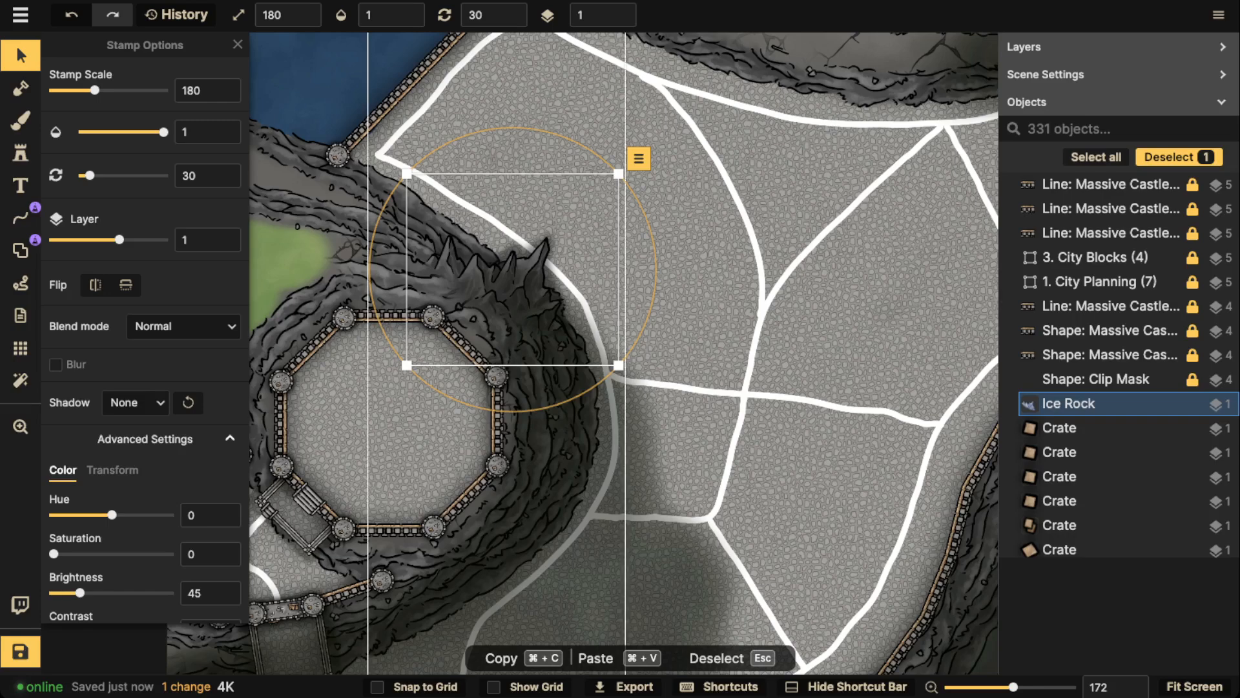
Place the third Ice Rock variant at scale 180 and rotation 75 on the east cliff edge beside the octagonal plateau
click(21, 153)
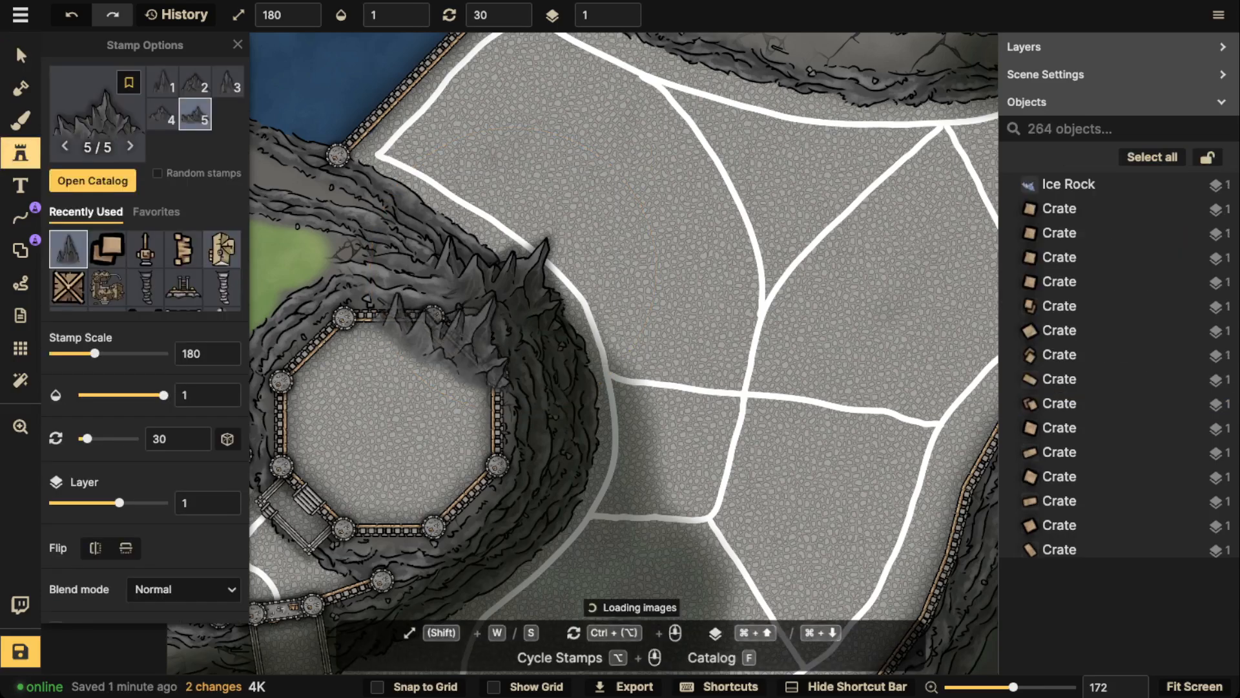
scroll(529, 326, down, 1)
scroll(517, 346, down, 2)
drag(517, 349, 549, 256)
scroll(601, 273, up, 1)
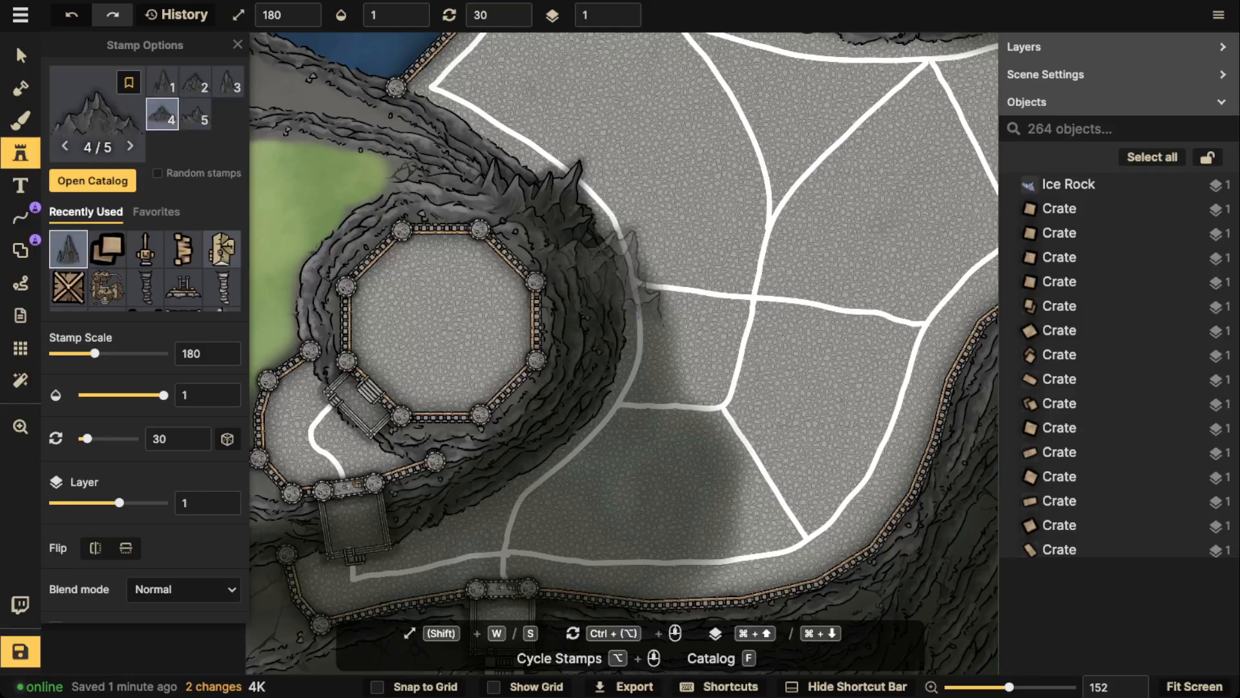
scroll(646, 271, up, 3)
scroll(633, 258, up, 1)
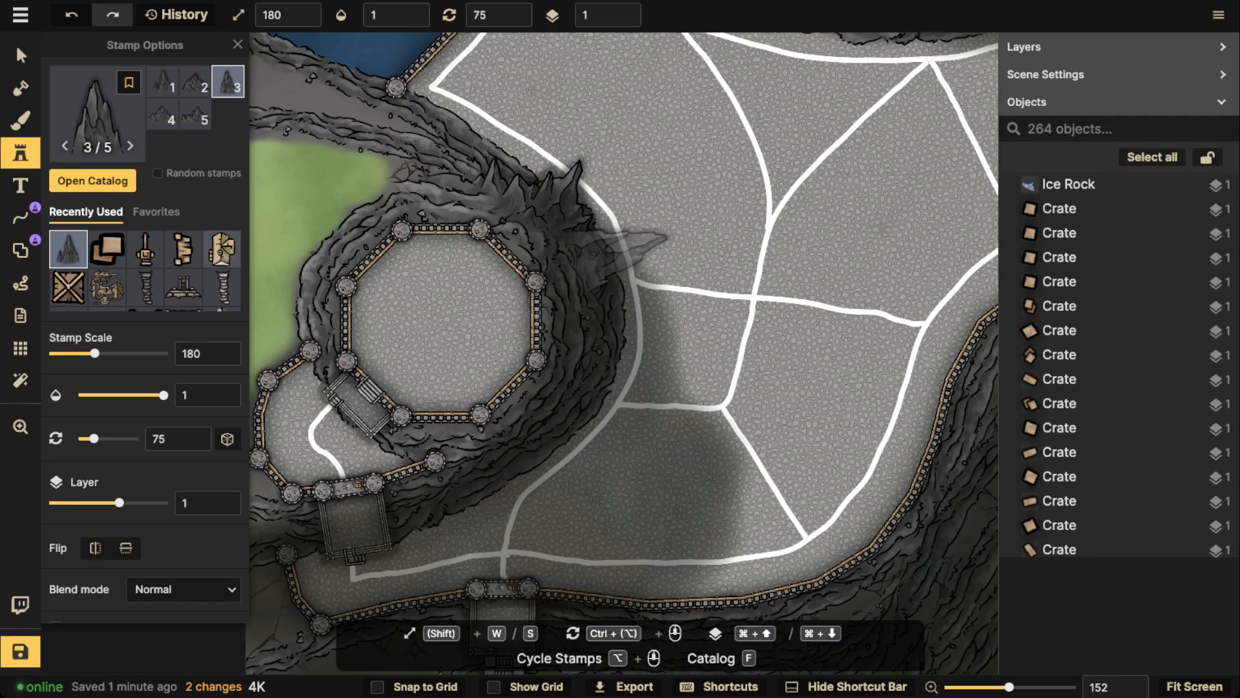
click(615, 265)
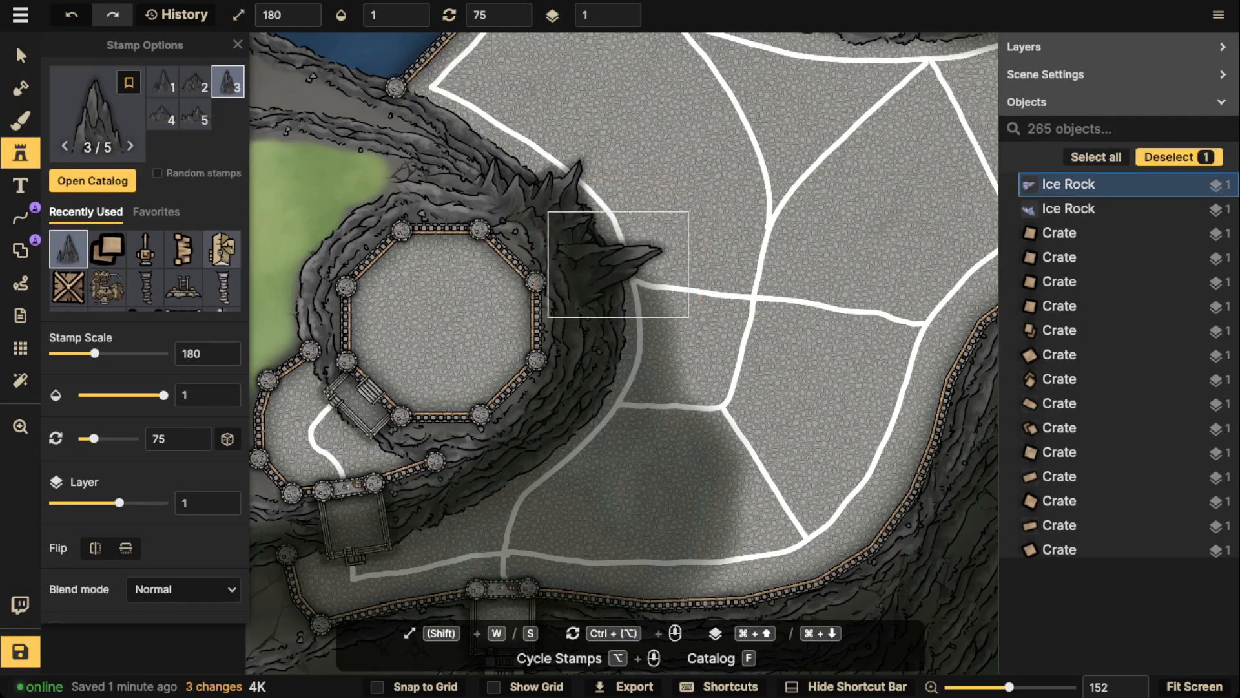
Place the second Ice Rock variant at scale 180 and rotation 120 on the plateau's southeast cliff edge
scroll(607, 361, up, 1)
scroll(608, 387, up, 3)
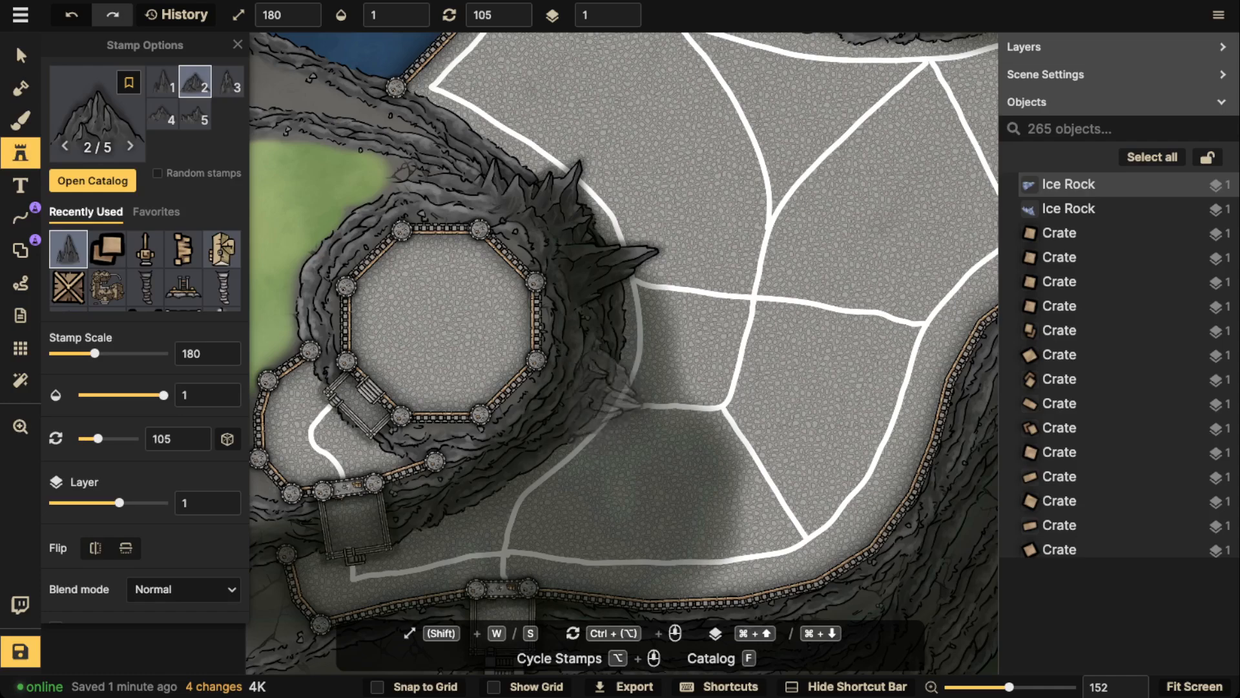
click(595, 404)
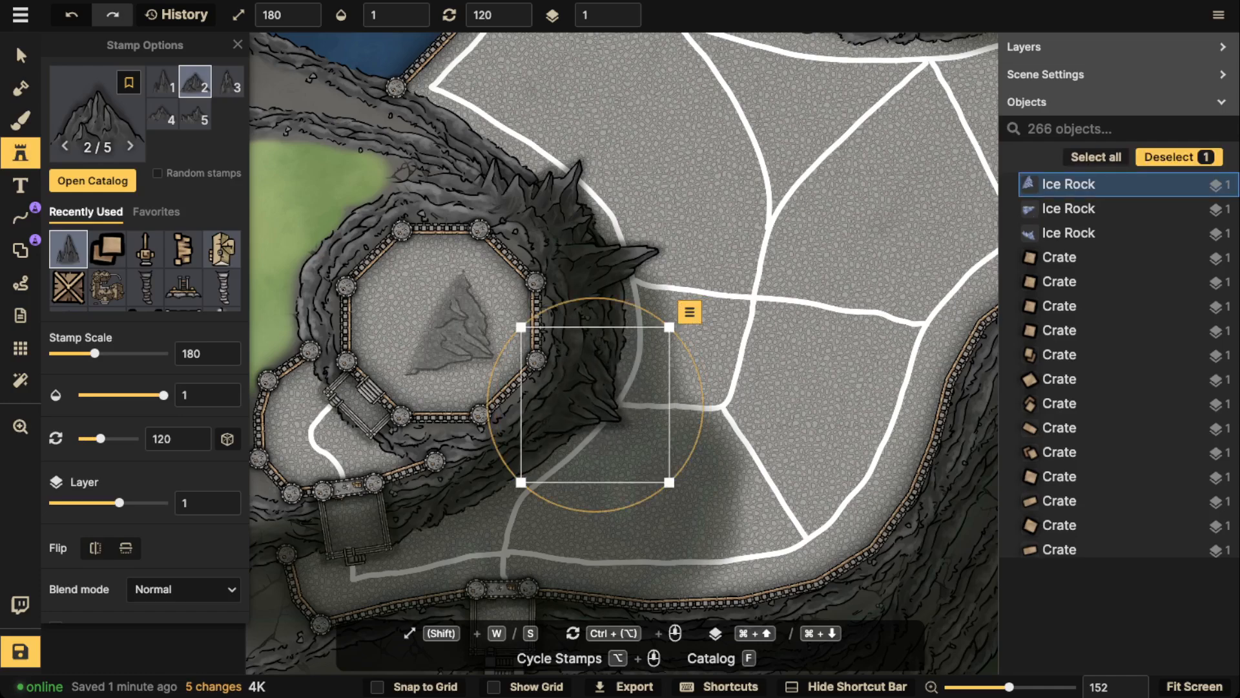
Place a trial Ice Rock on the paving northeast of the plateau and try its colour at saturation 0 and brightness 36
click(682, 185)
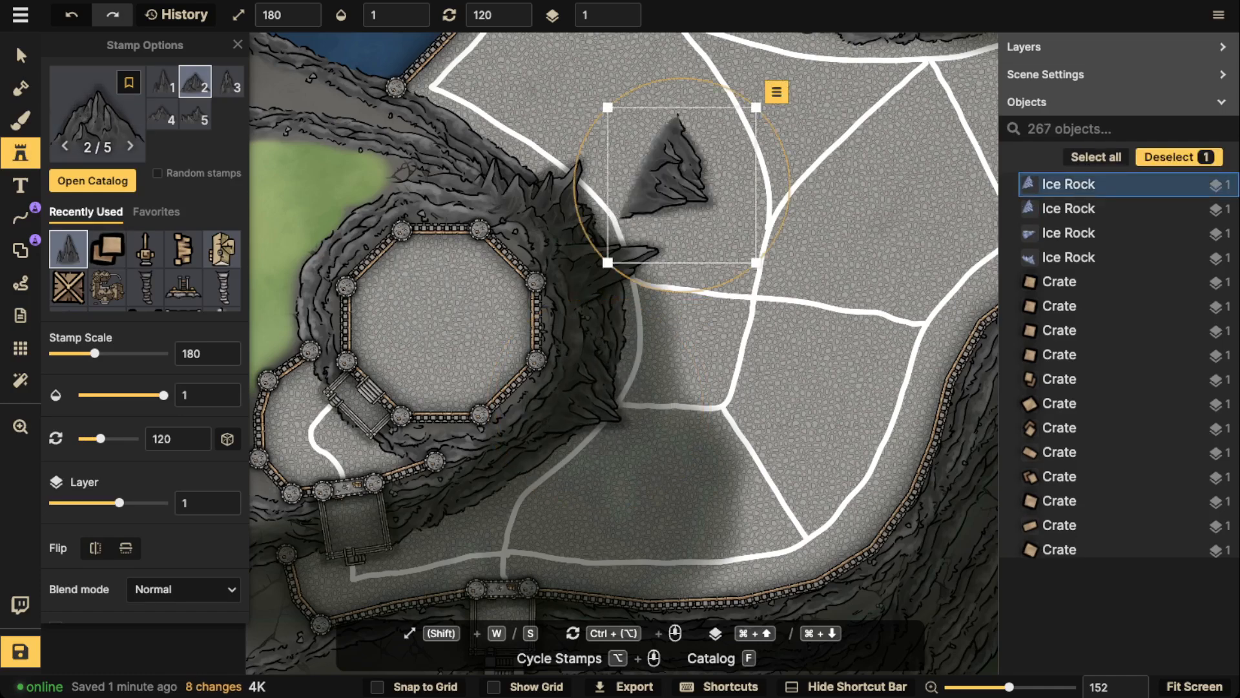
click(21, 56)
scroll(149, 361, down, 5)
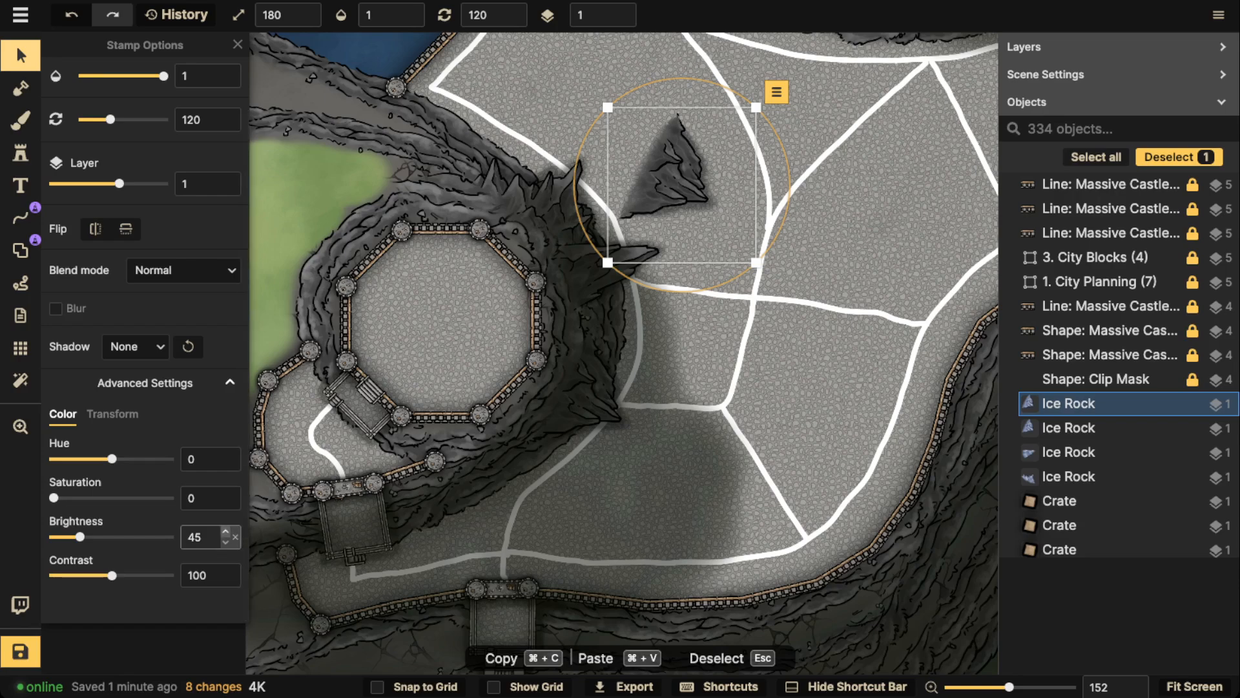
click(235, 537)
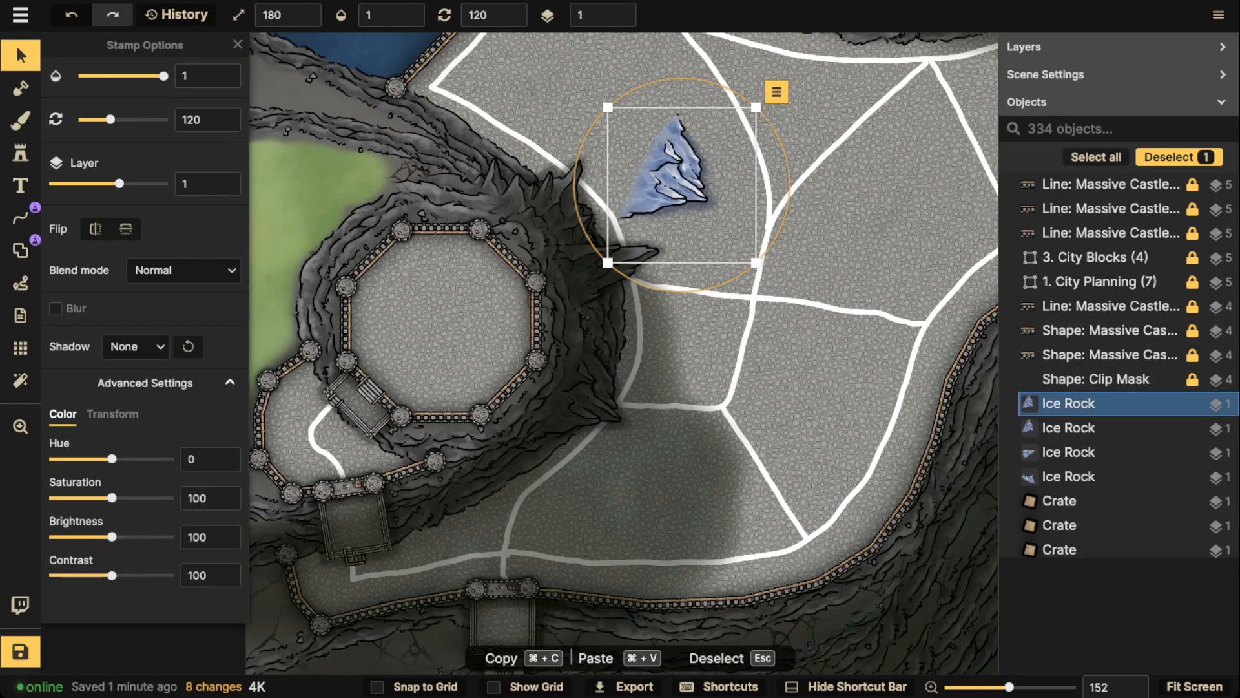
mouse_move(678, 176)
mouse_down()
mouse_move(738, 177)
mouse_move(691, 161)
mouse_up()
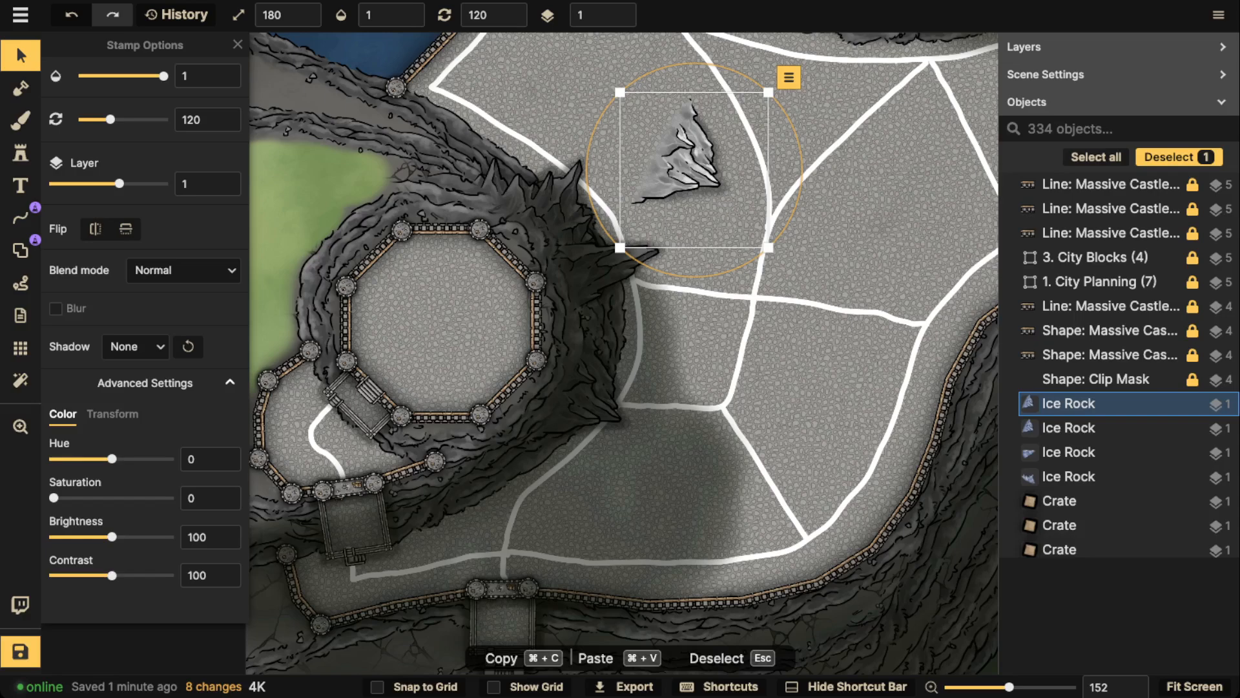
click(74, 537)
Try the trial rock at rotation 150 beside the east cliff, and delete it
drag(689, 162, 666, 354)
scroll(545, 473, down, 2)
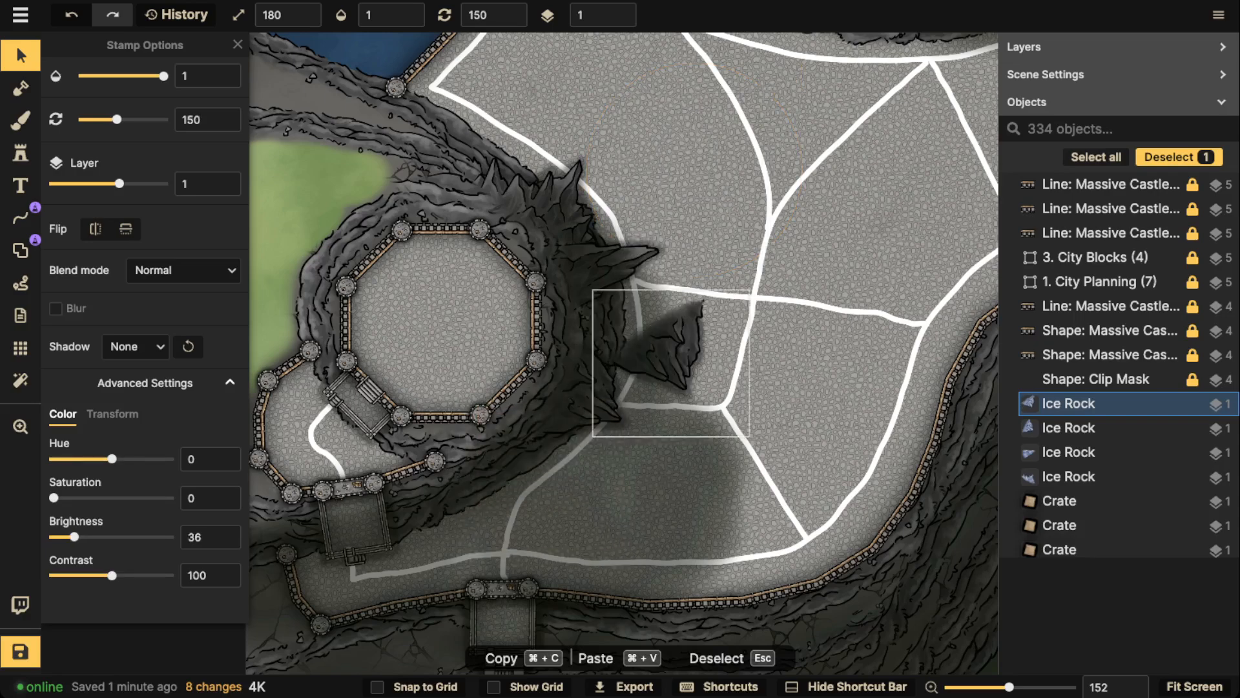
key(Delete)
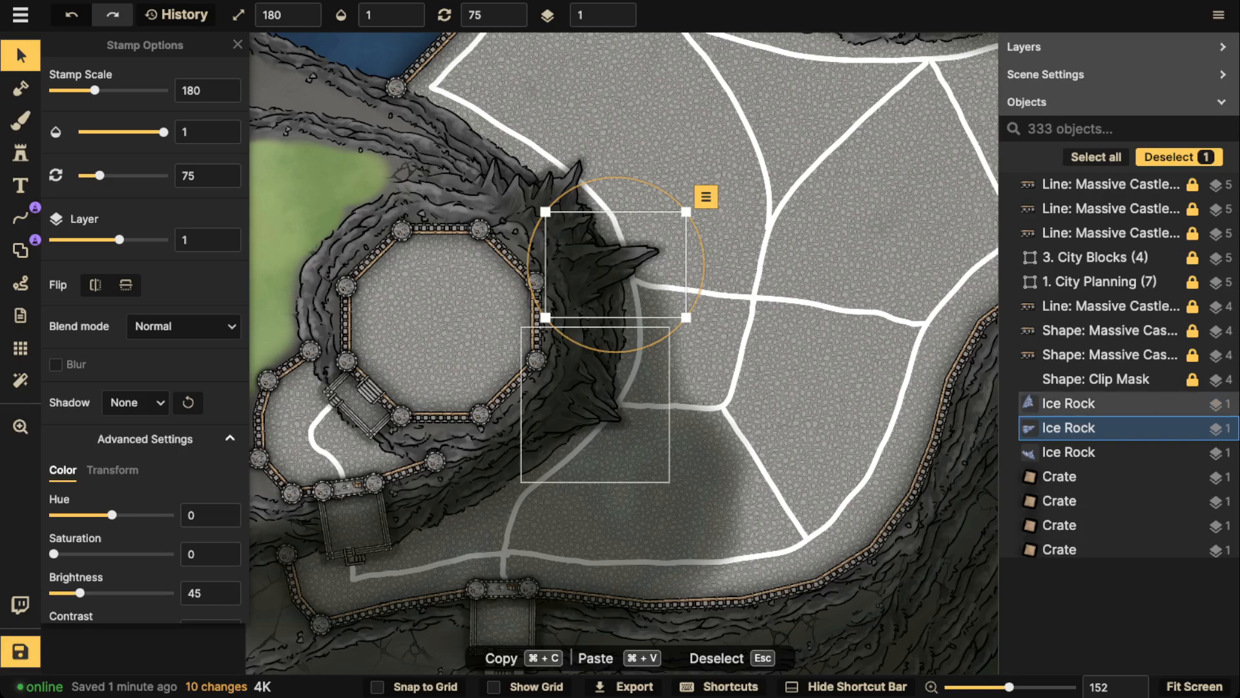
Nudge the southeast ice rock slightly east along the cliff edge
drag(595, 405, 603, 404)
key(Escape)
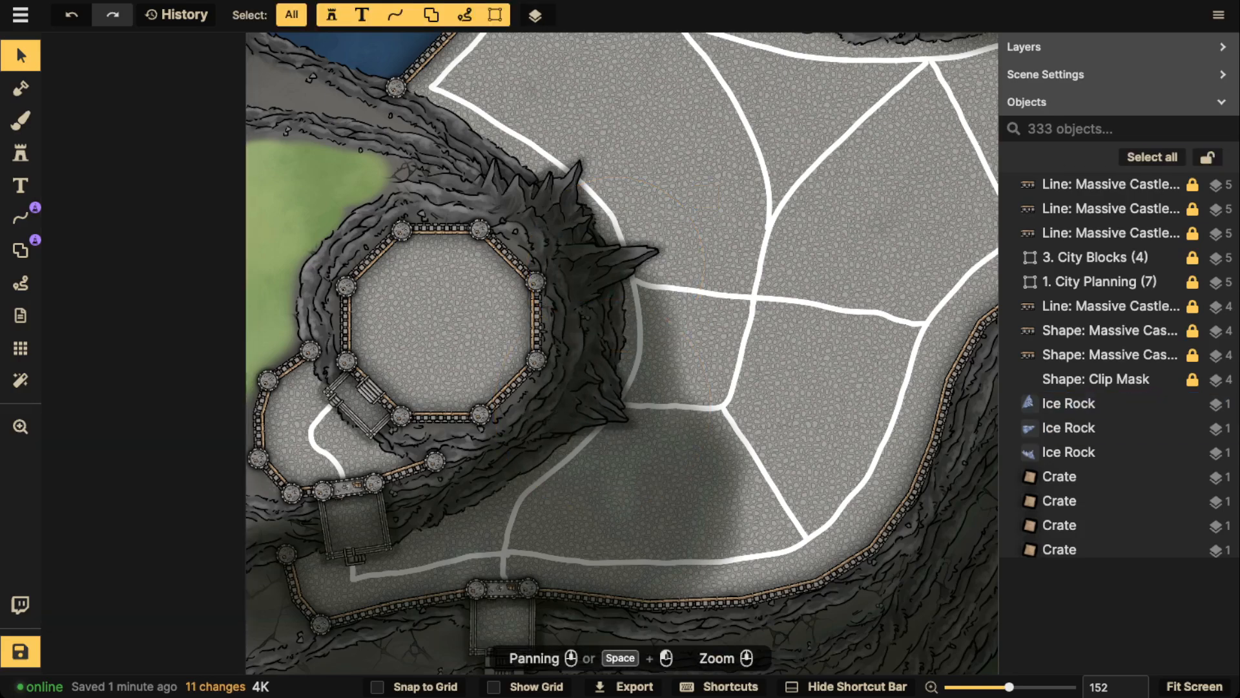
Place the first Ice Rock variant at scale 140 and rotation 0 on the cliff north of the octagonal plateau
click(21, 153)
scroll(525, 429, up, 1)
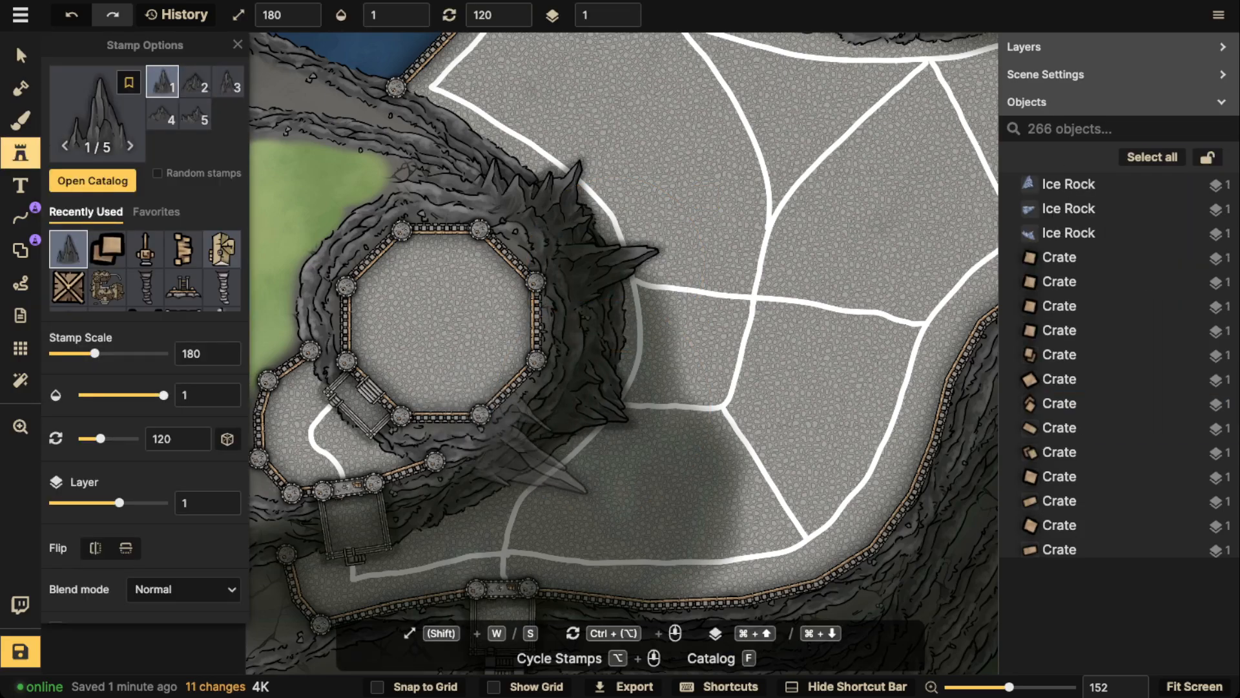
scroll(528, 462, down, 2)
key(s)
key(s)
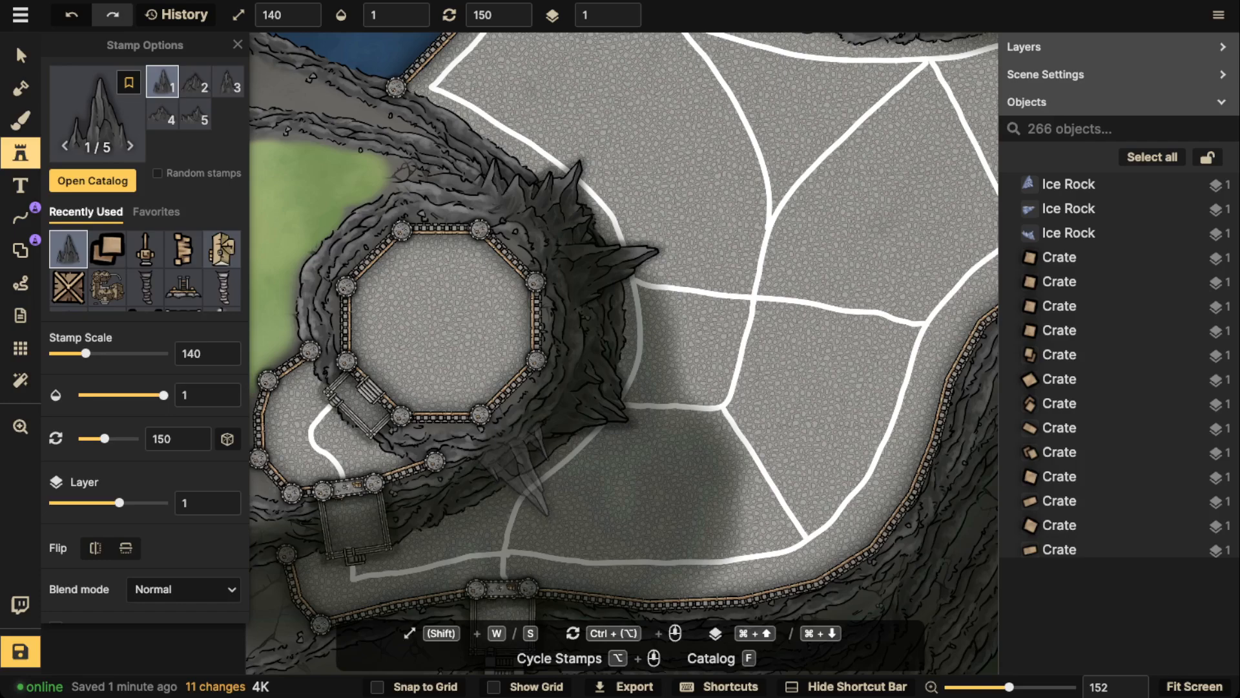
scroll(453, 148, up, 7)
scroll(431, 165, up, 3)
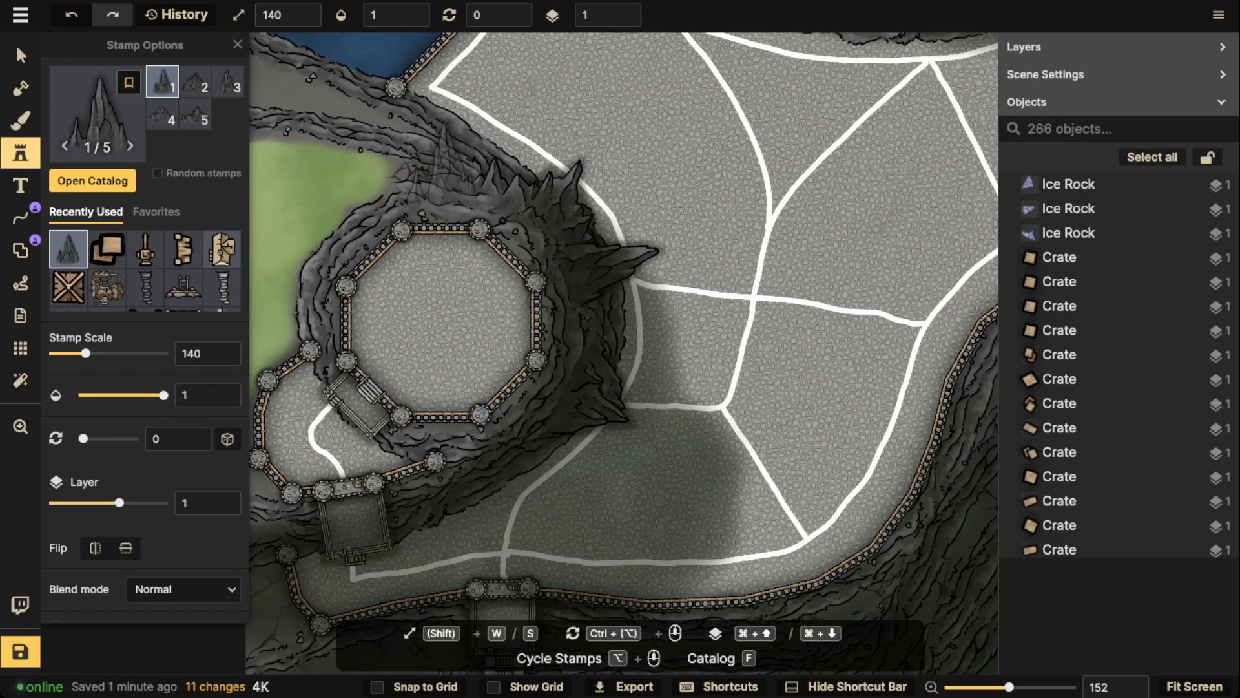
click(432, 164)
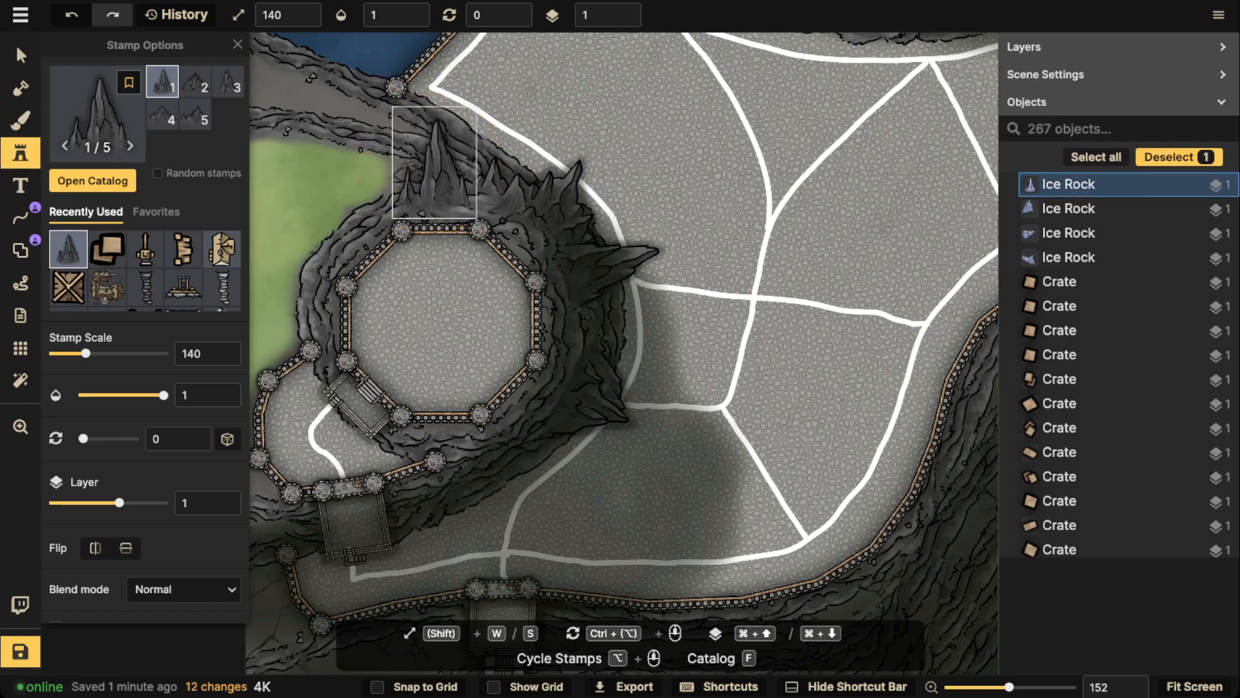
key(Escape)
Place the fifth Ice Rock variant at scale 140 and rotation 150 on the cliff edge south of the plateau
scroll(433, 163, down, 2)
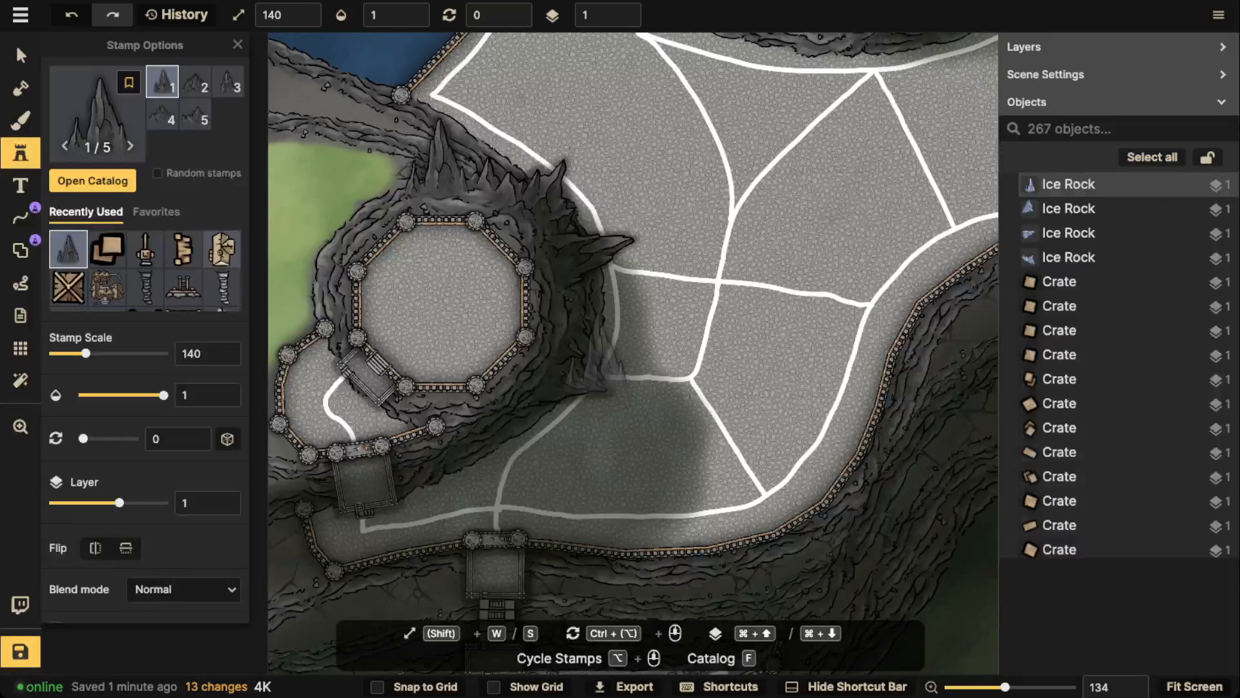
scroll(531, 417, down, 7)
scroll(523, 436, up, 1)
scroll(491, 449, down, 3)
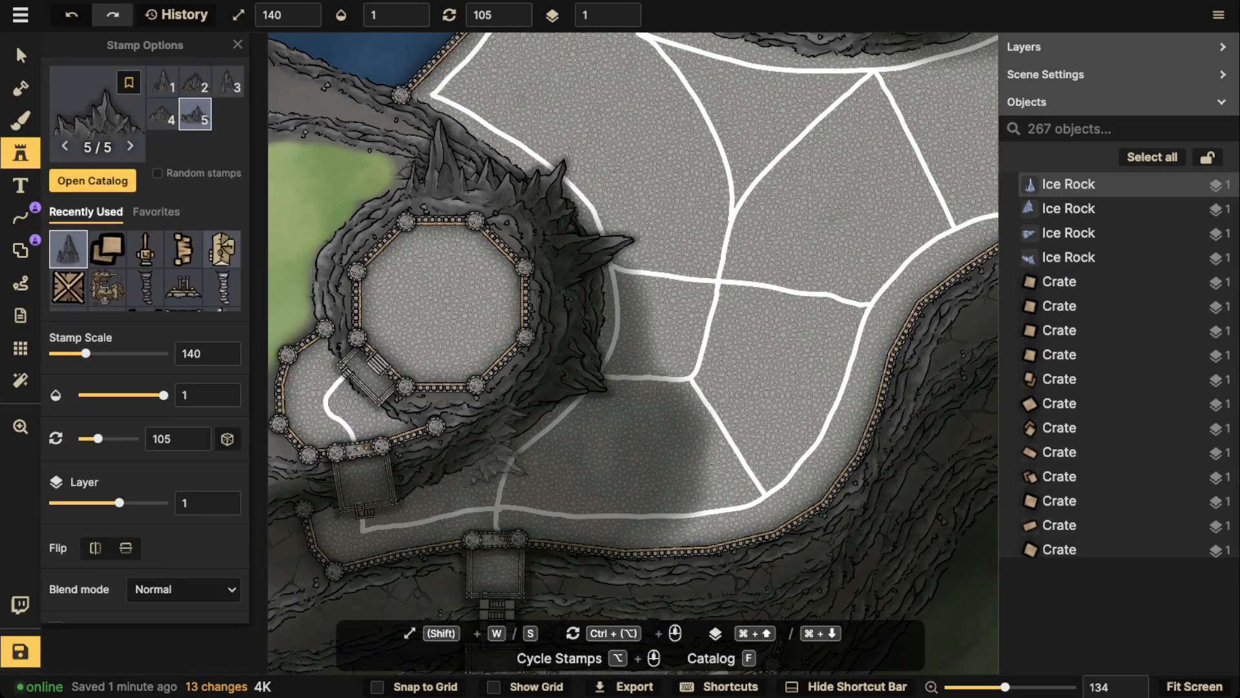
click(473, 460)
drag(473, 460, 472, 463)
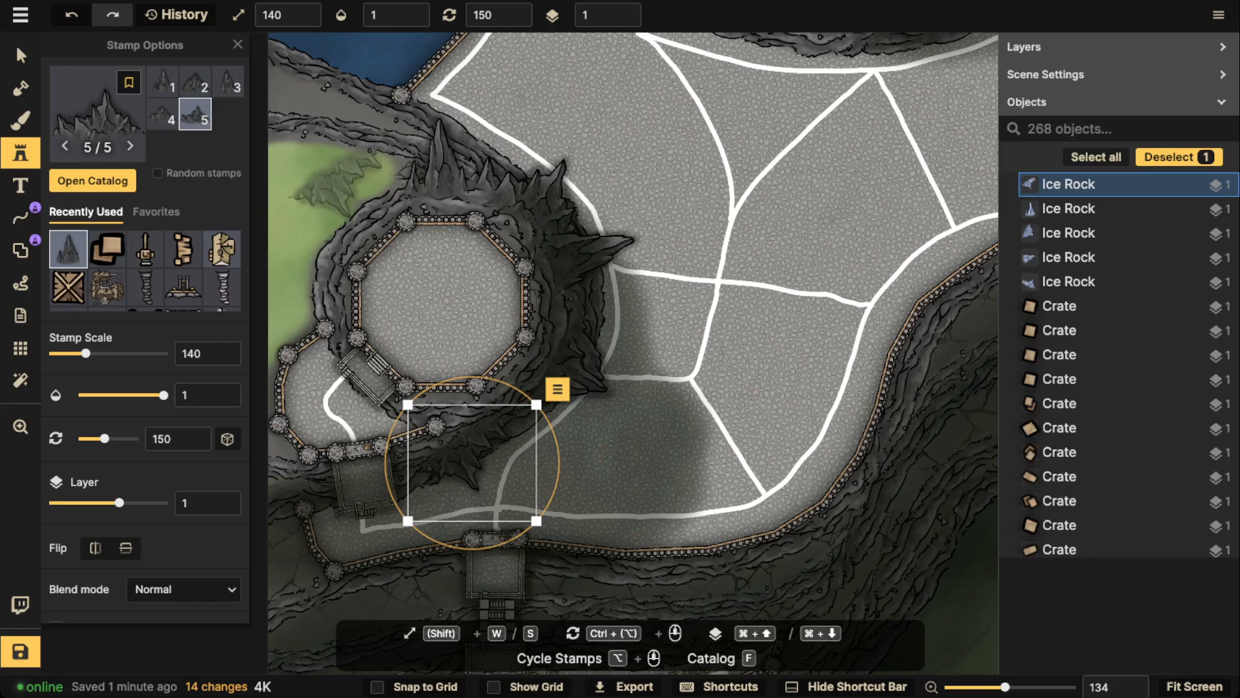
key(Escape)
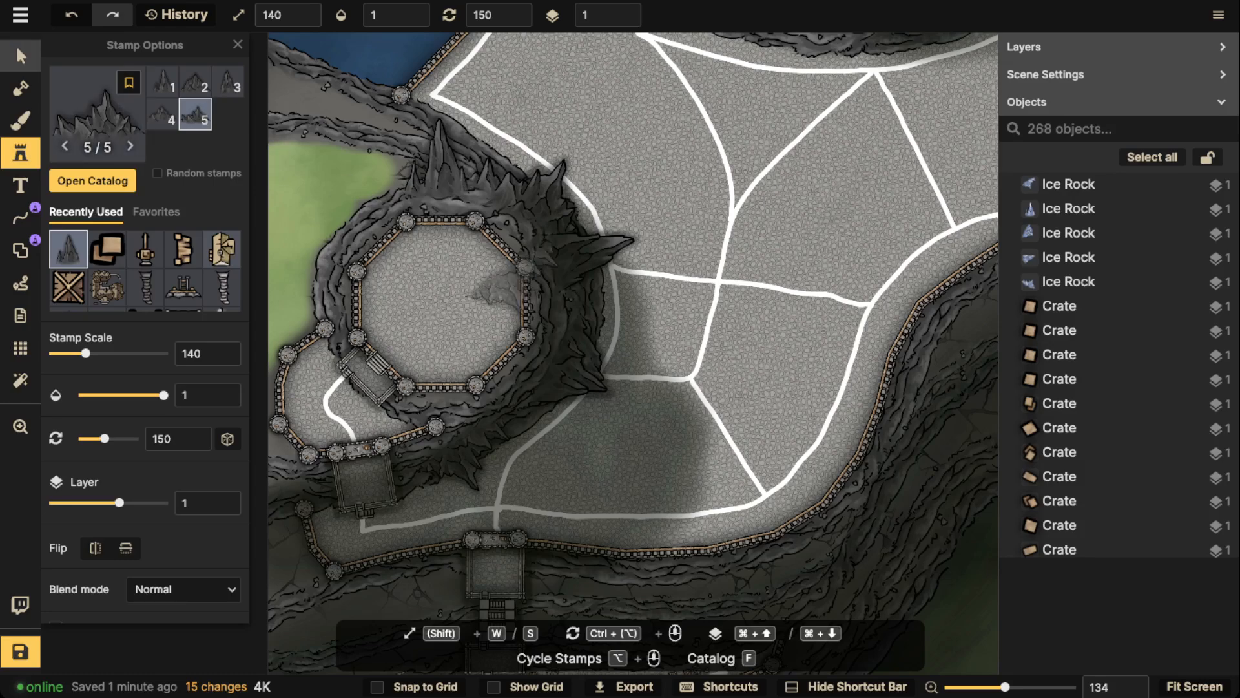
Examine the rock spires around the octagonal plateau in the context of the surrounding terraces and districts
click(20, 55)
scroll(414, 174, down, 3)
key(Escape)
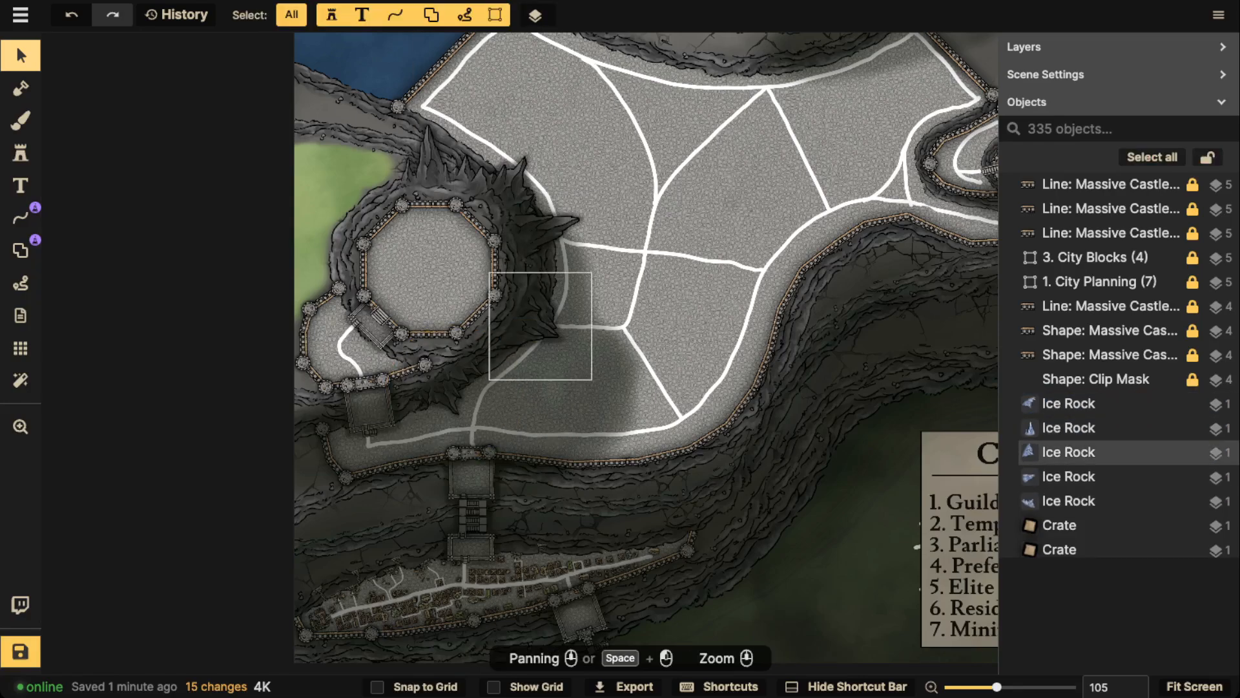
scroll(476, 361, down, 2)
scroll(476, 360, down, 1)
drag(475, 361, 560, 293)
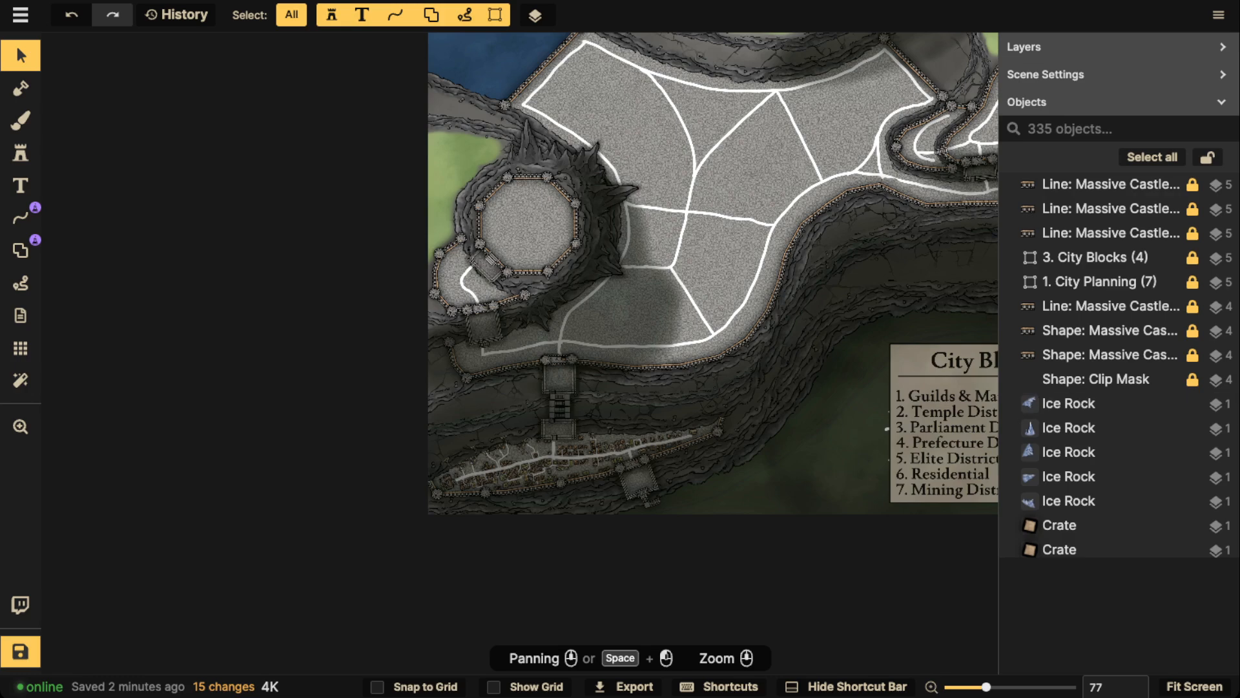
scroll(533, 194, up, 2)
scroll(571, 43, up, 4)
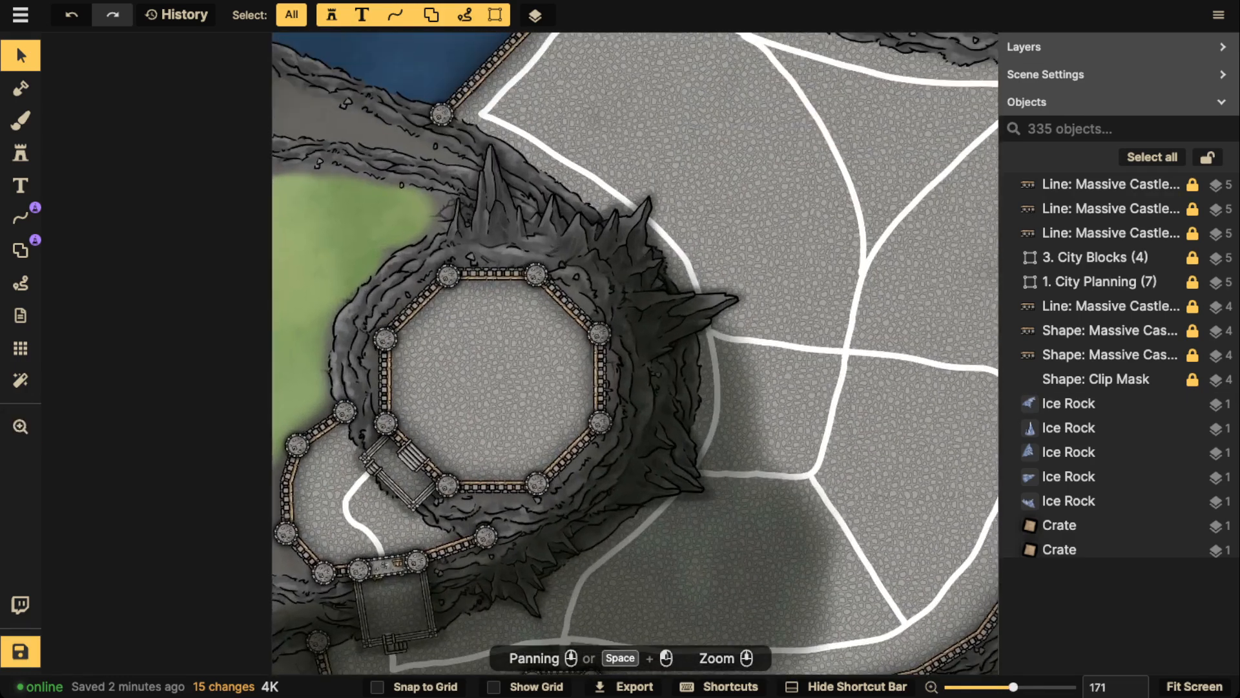
Select all white district lines of the same style and lock them
click(572, 298)
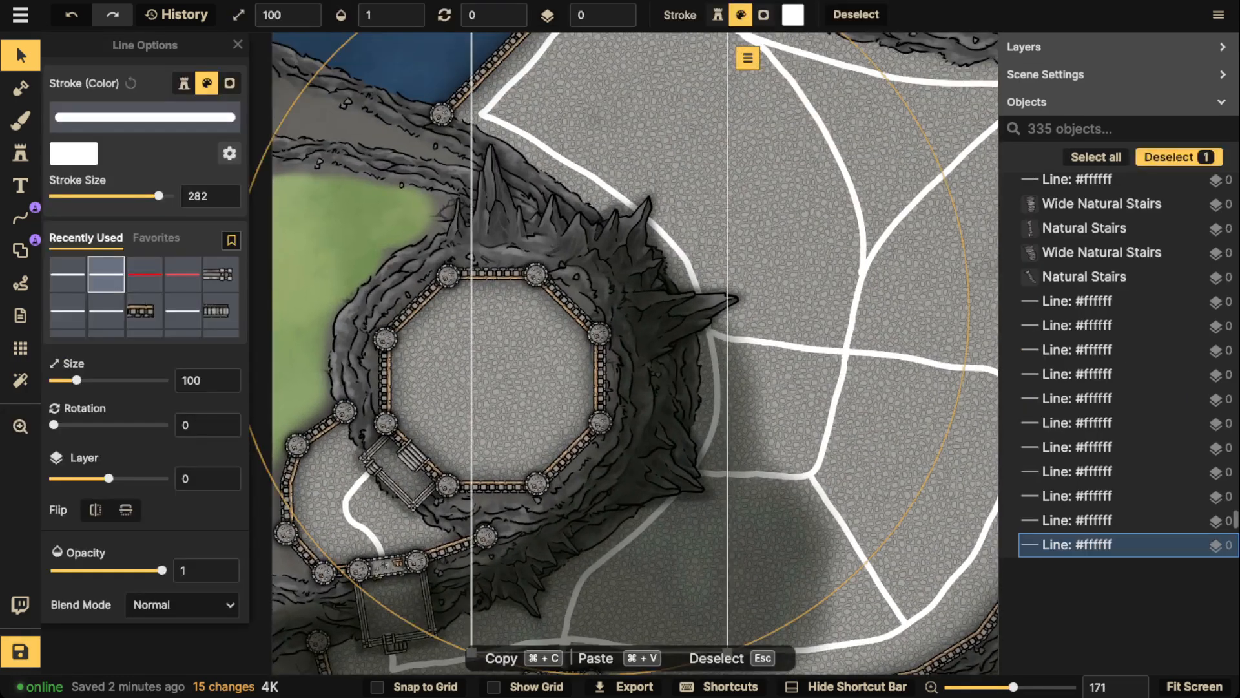
scroll(572, 298, down, 1)
click(695, 297)
click(691, 304)
click(646, 233)
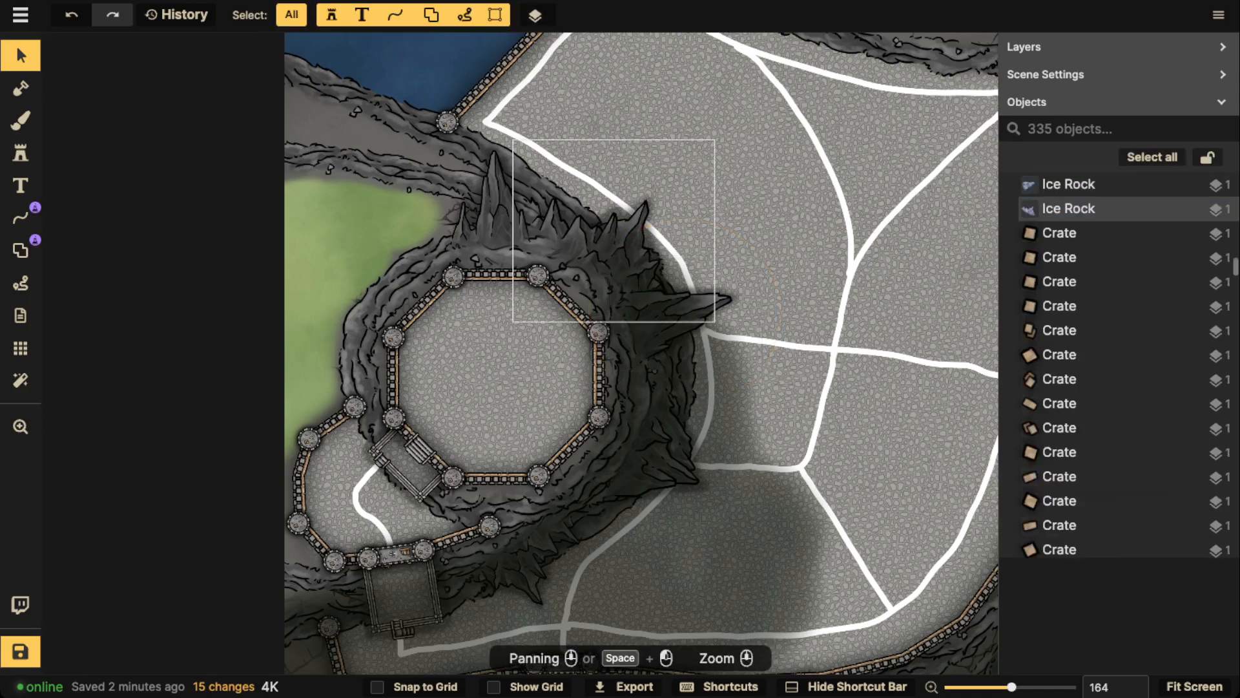
click(646, 232)
click(669, 242)
scroll(578, 122, down, 4)
drag(601, 188, 467, 208)
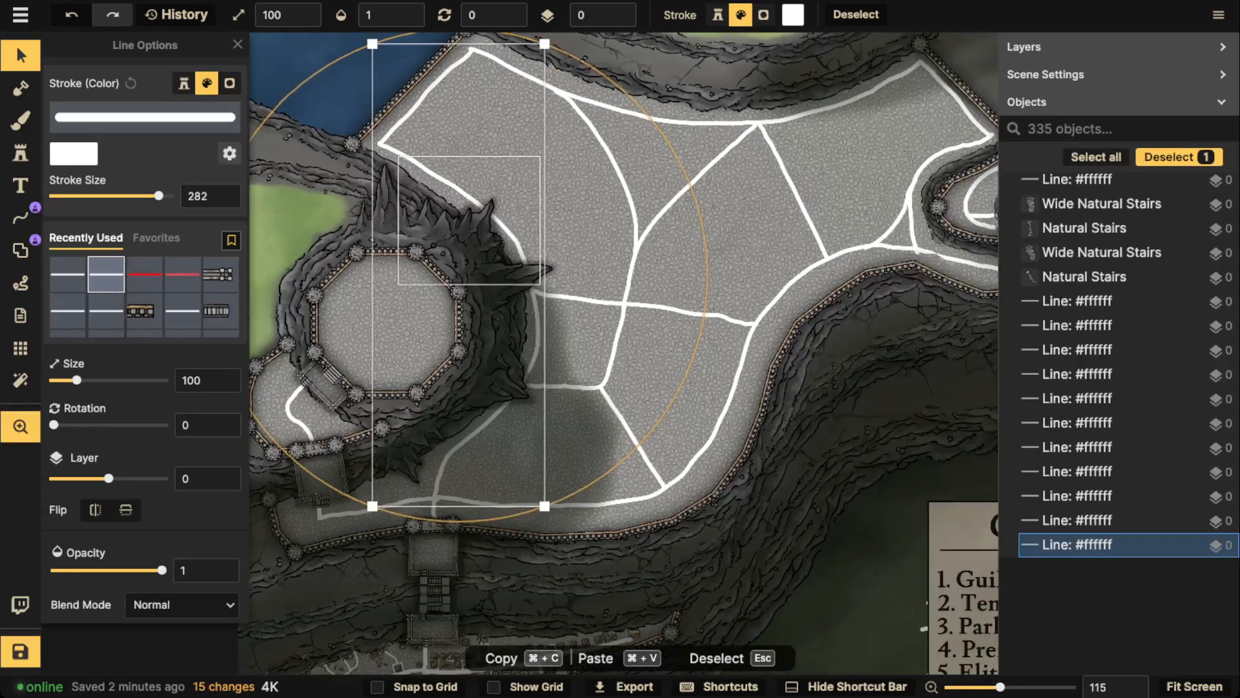
click(565, 58)
mouse_move(640, 84)
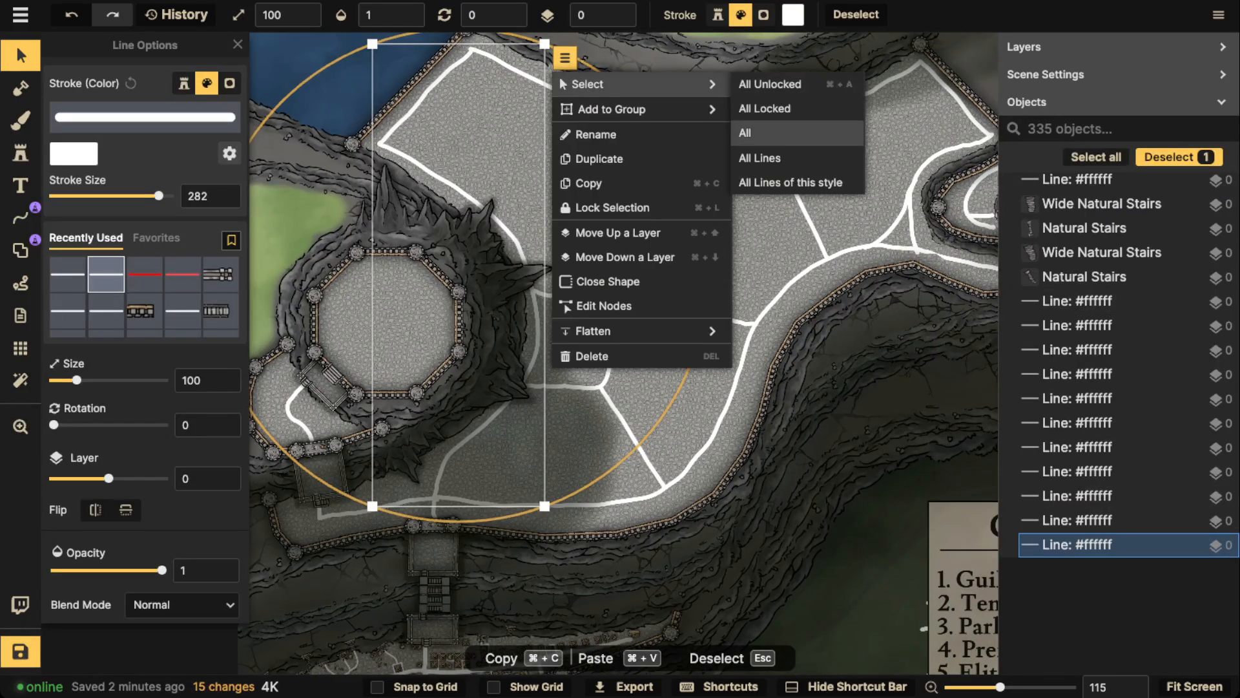
click(791, 183)
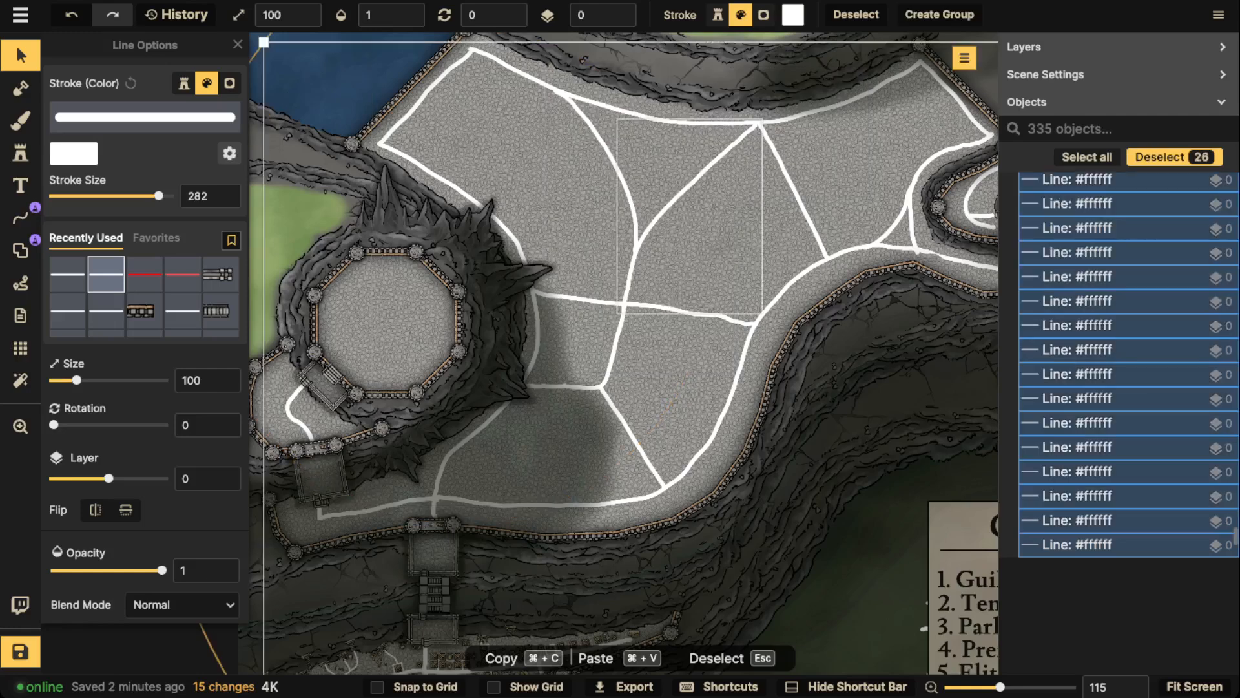
key(super+l)
Lock the four ice rocks along the plateau's north, northeast, east and southeast cliffs
scroll(604, 223, down, 3)
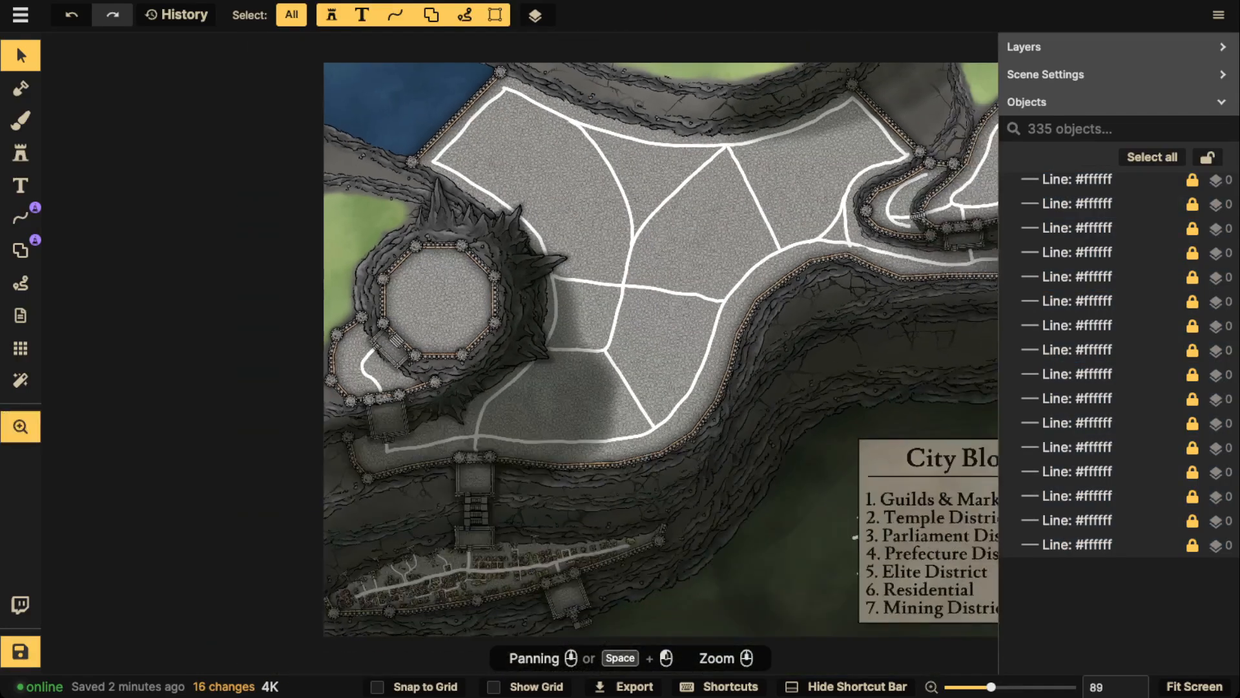
drag(604, 223, 698, 176)
click(532, 161)
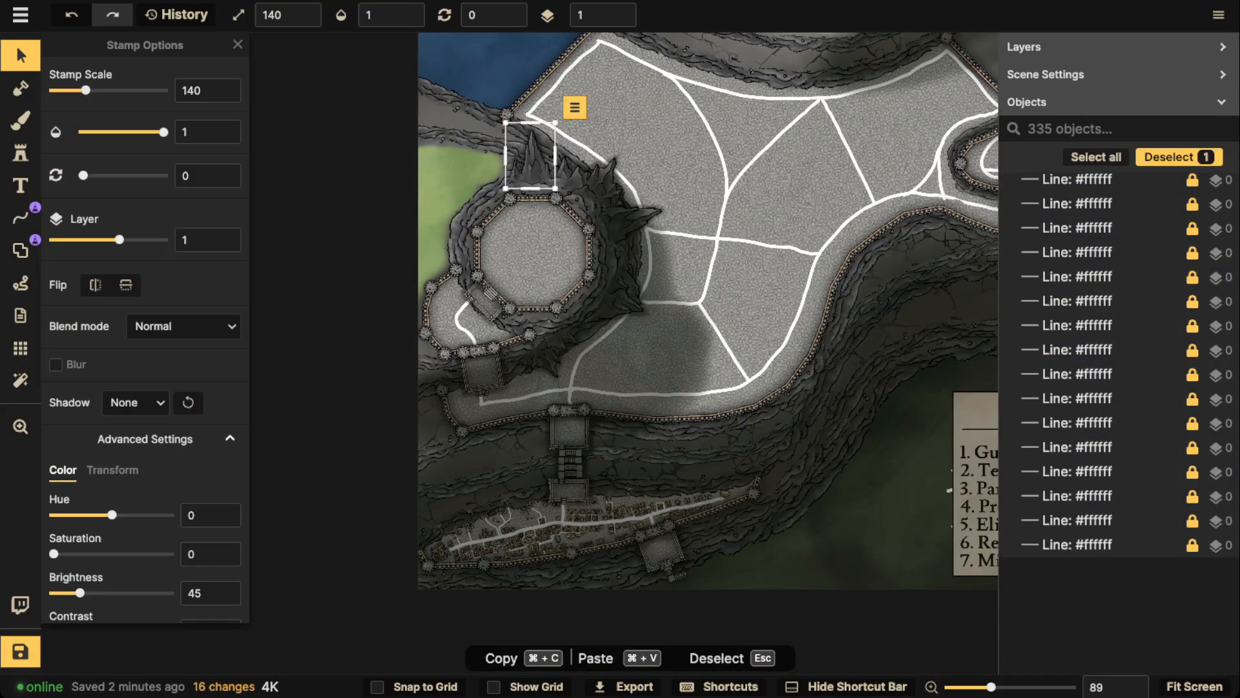
shift+click(598, 175)
shift+click(630, 218)
shift+click(622, 292)
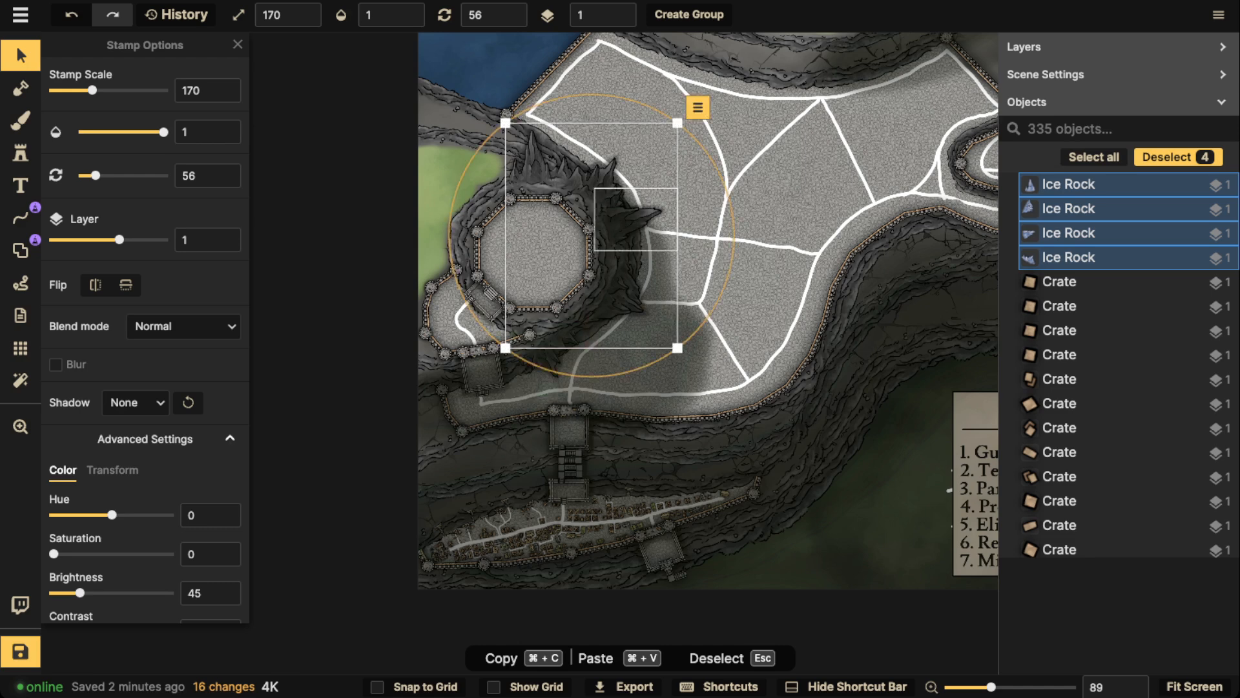
key(shift+l)
key(Escape)
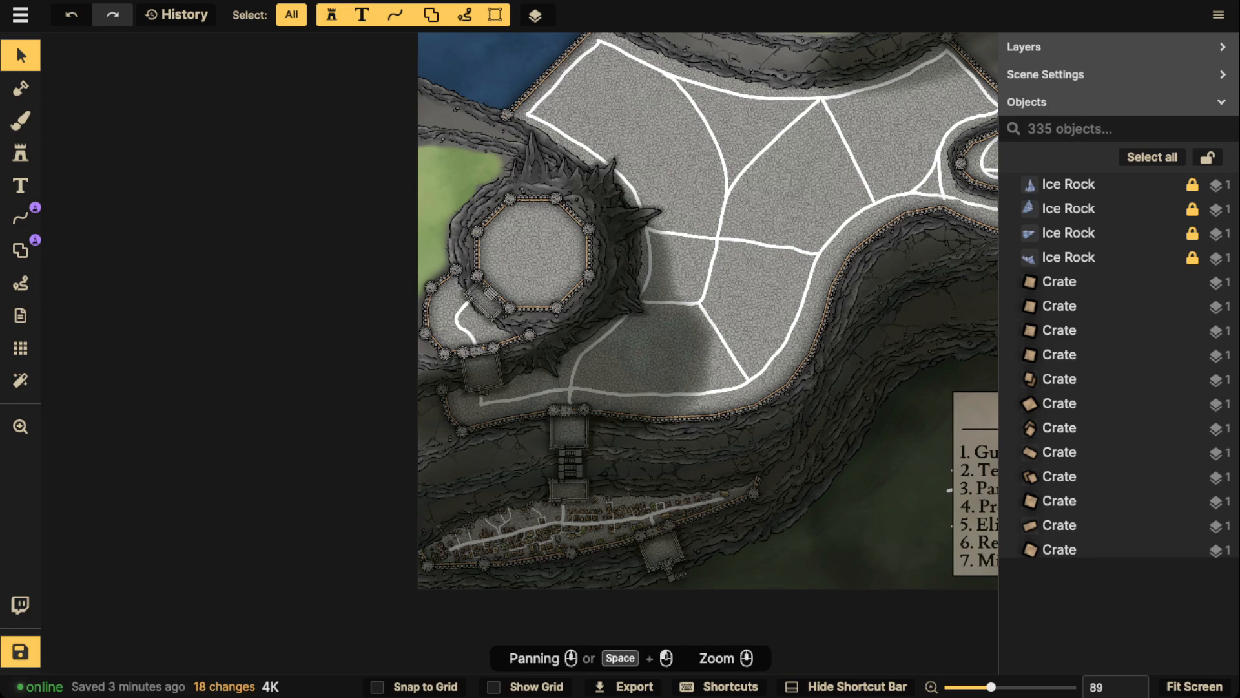
scroll(526, 172, up, 3)
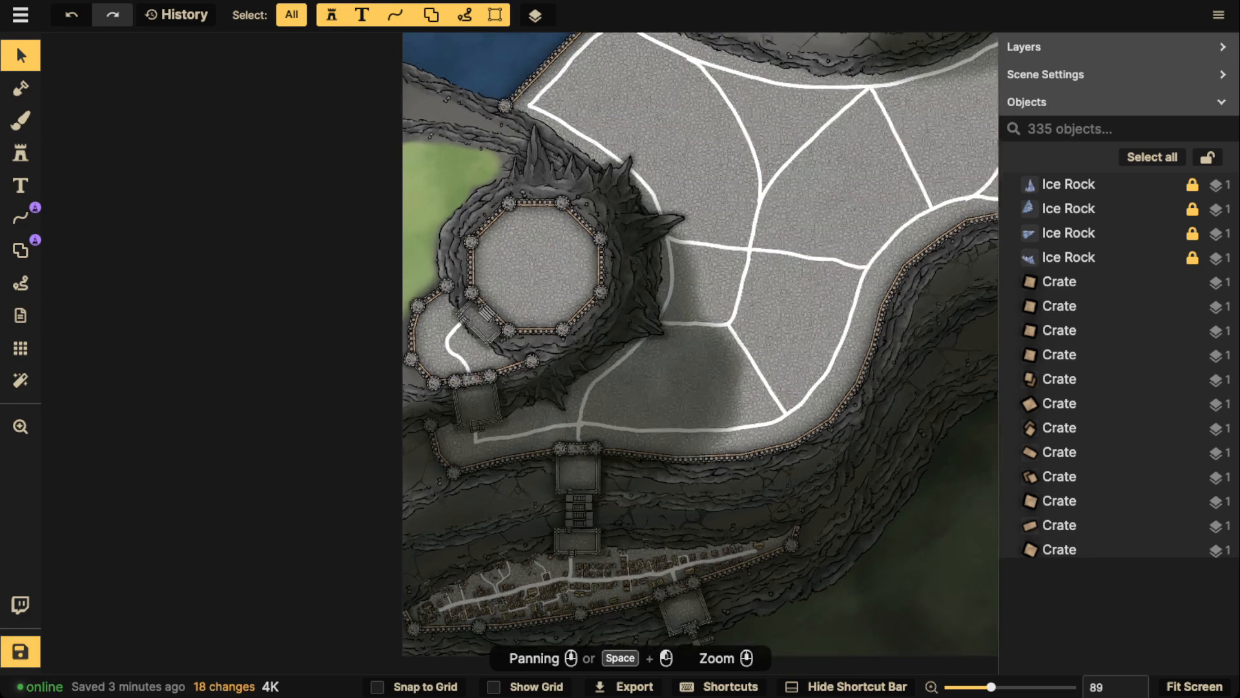
scroll(640, 278, up, 2)
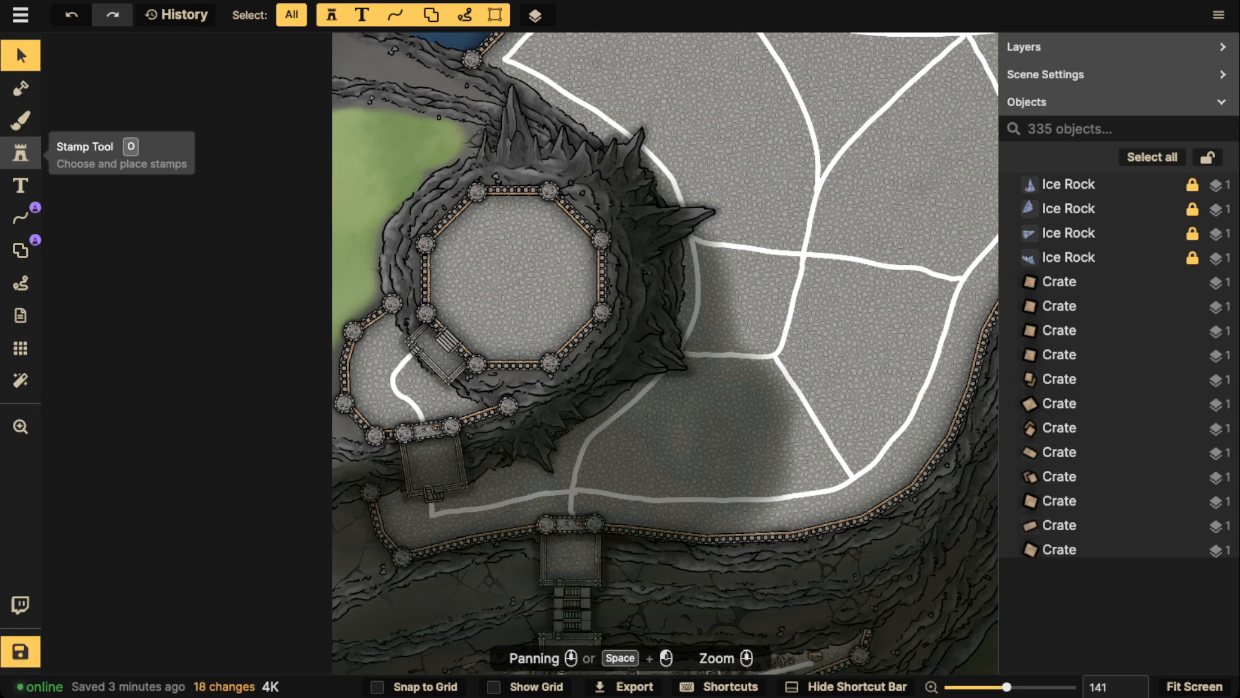
Clear the crate search and browse the full Watercolor Cities stamp catalog for building stamps
drag(620, 414, 586, 412)
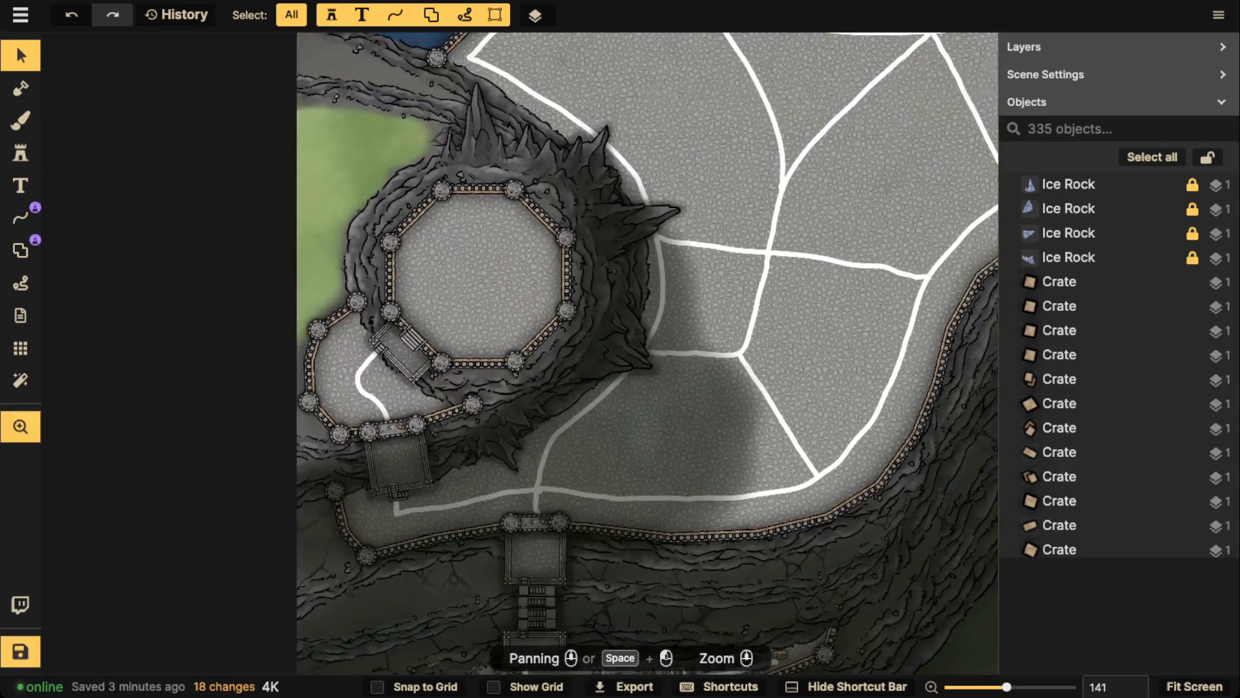
click(20, 153)
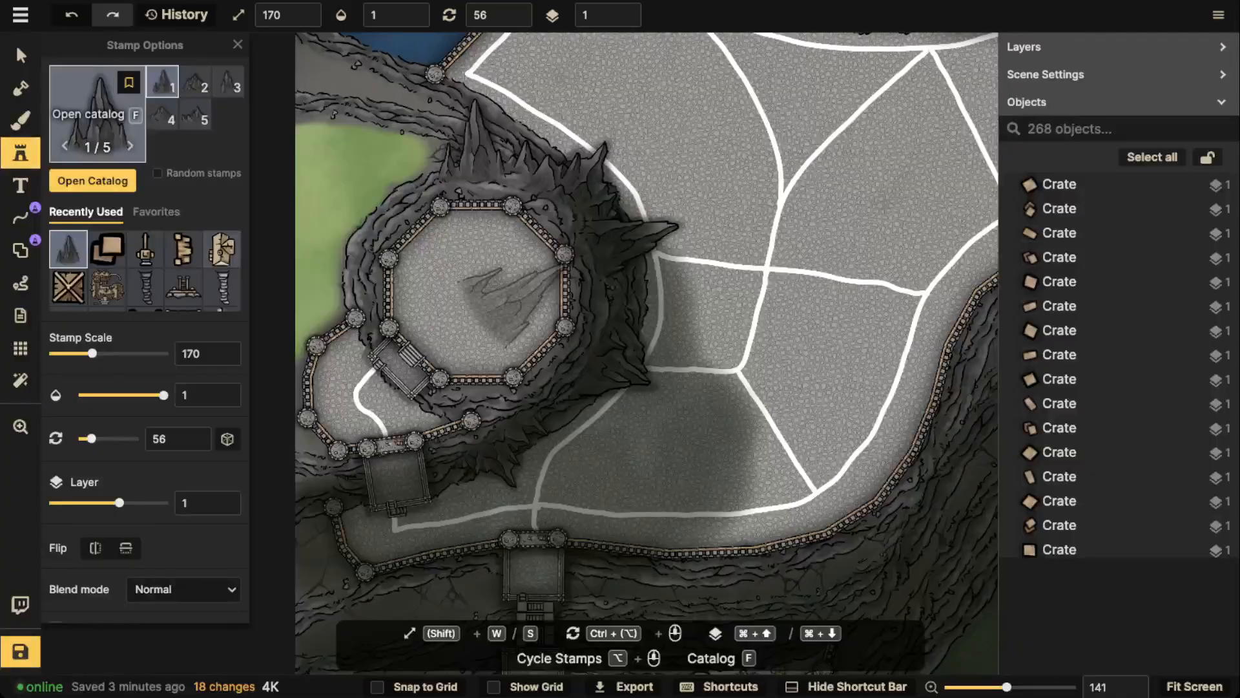
key(f)
click(501, 73)
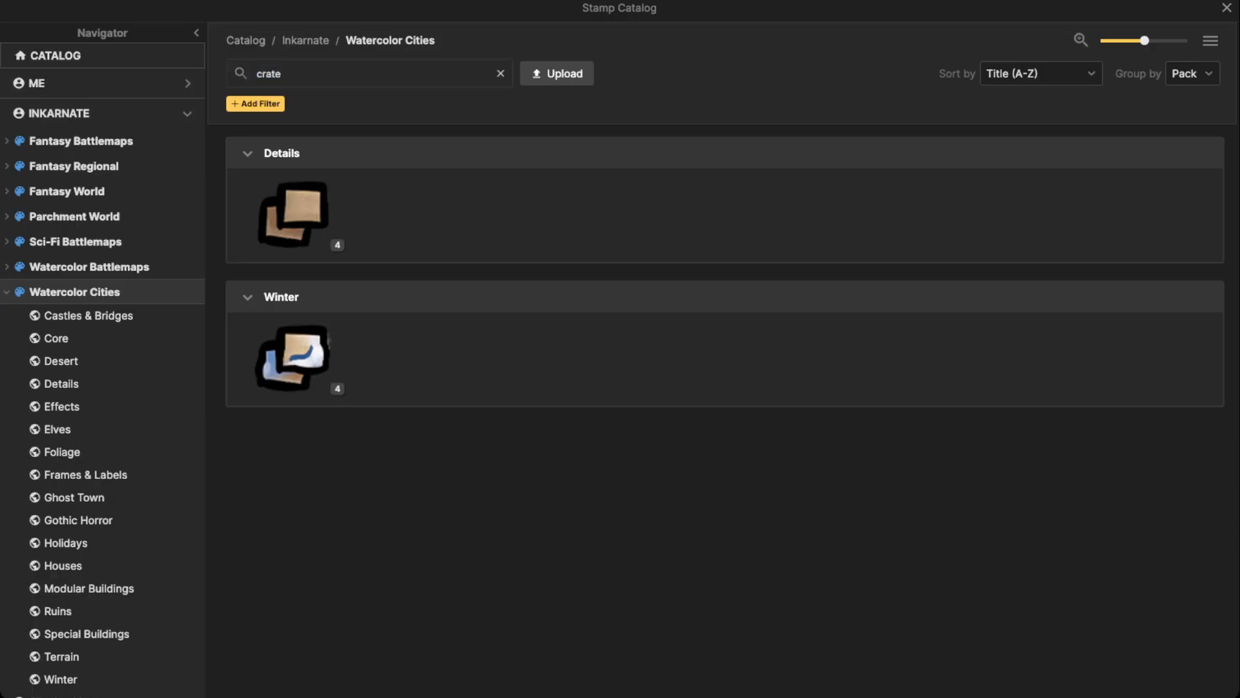
scroll(400, 207, down, 3)
scroll(401, 206, down, 4)
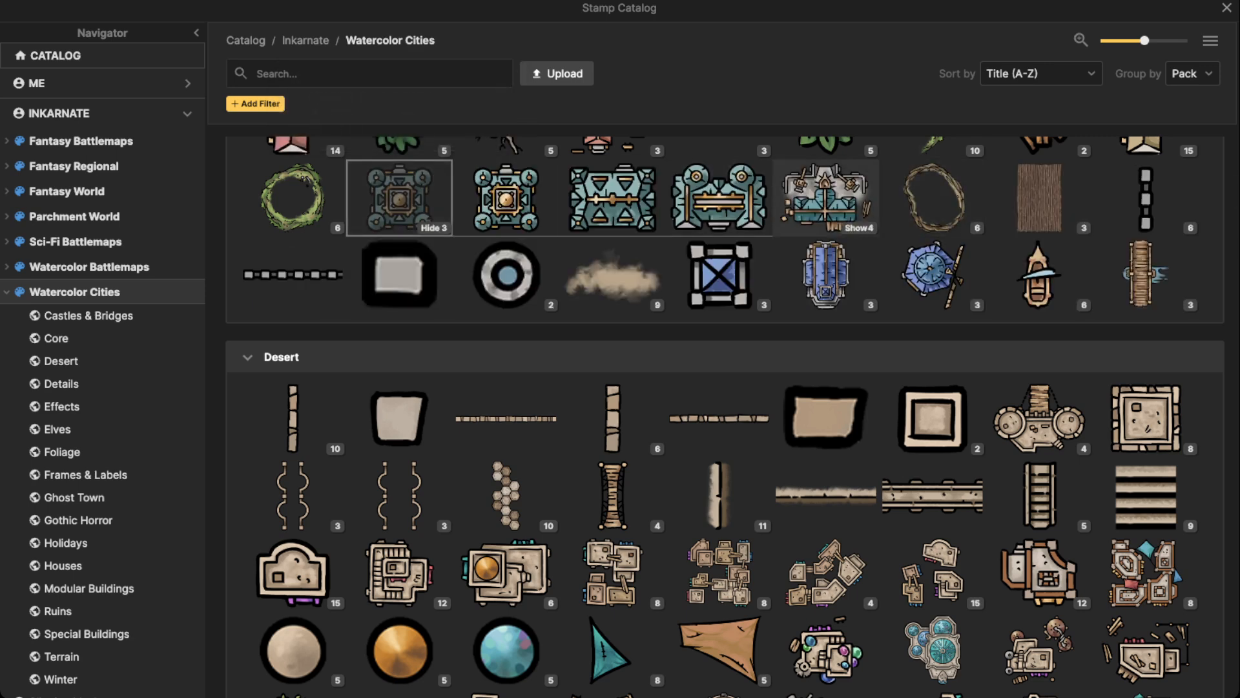
scroll(401, 207, down, 2)
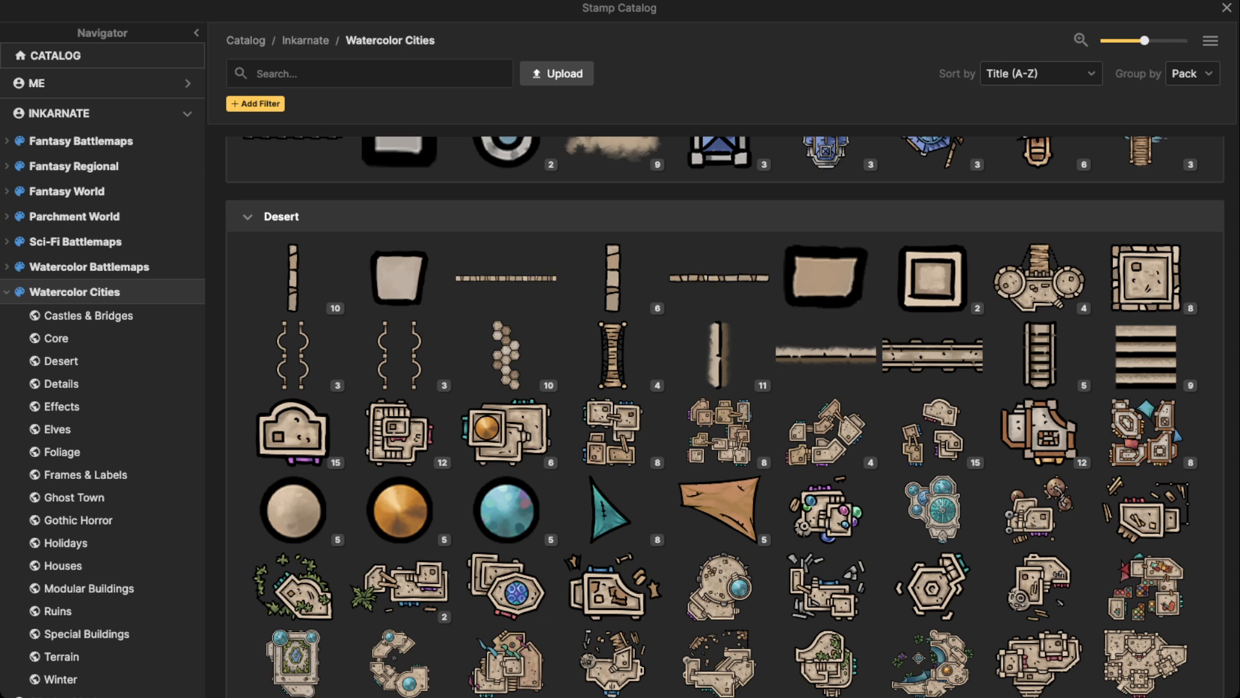
key(Escape)
Examine the houses, streets and crates in the walled district on the lowest terrace
key(space)
drag(482, 475, 488, 83)
scroll(462, 314, up, 2)
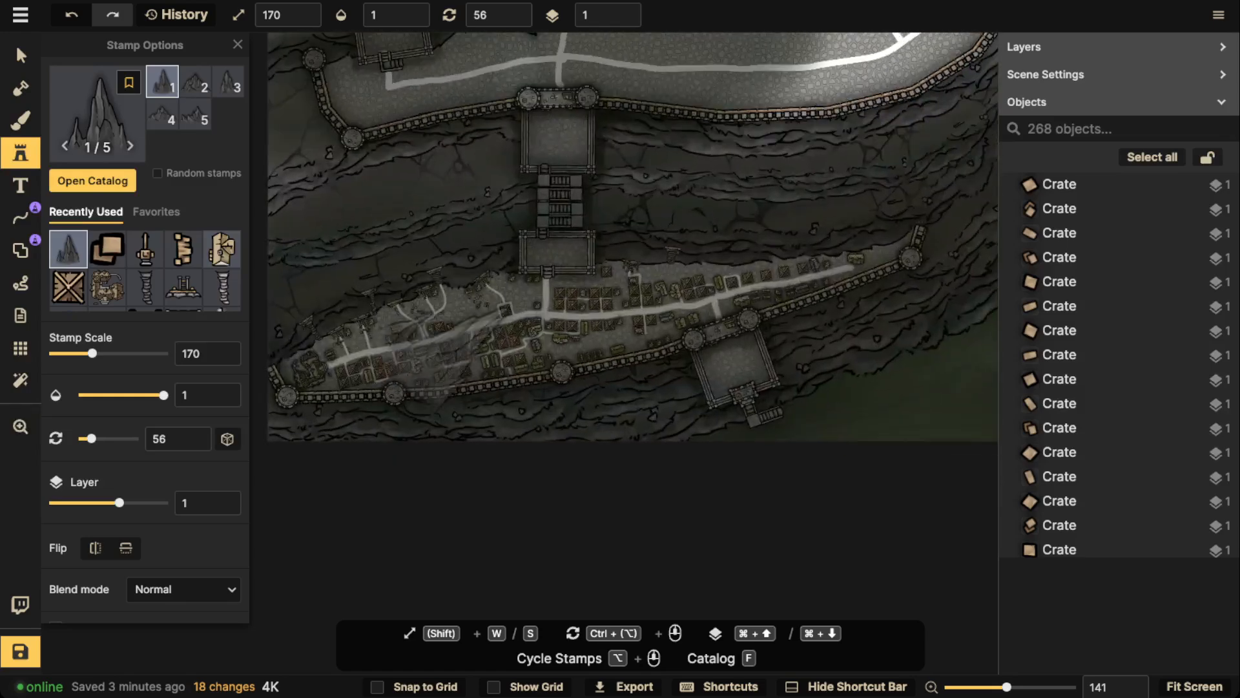
scroll(549, 360, up, 8)
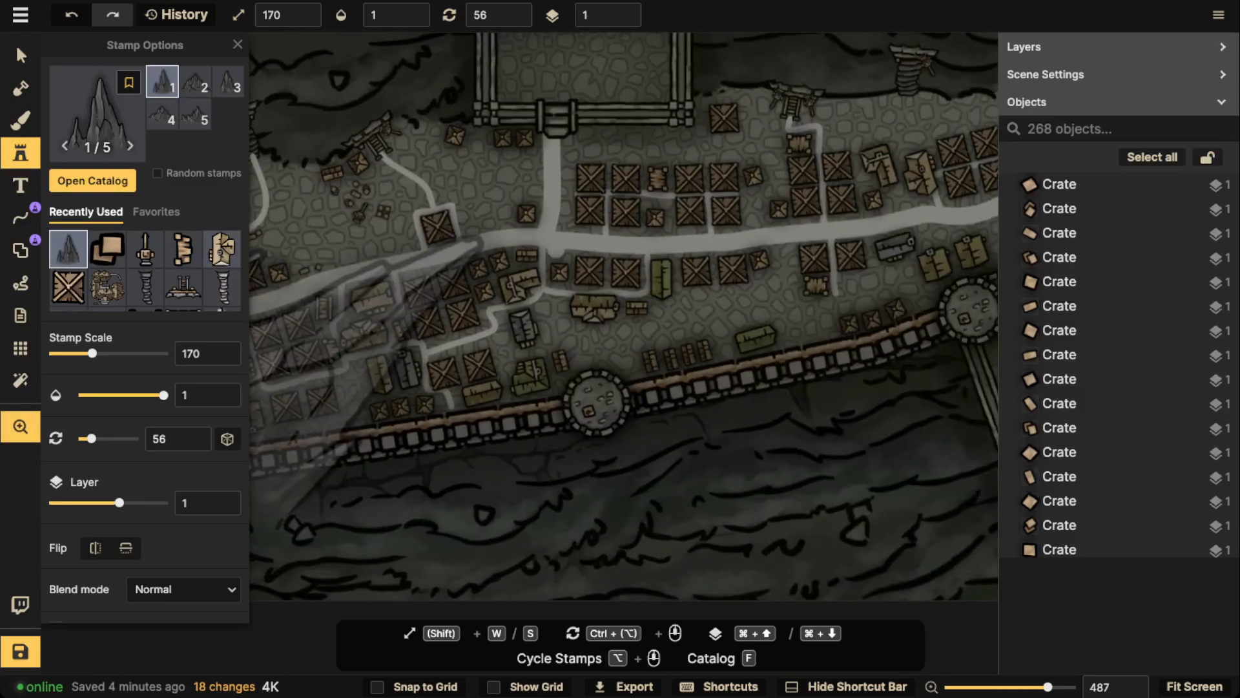
click(21, 56)
scroll(417, 233, down, 1)
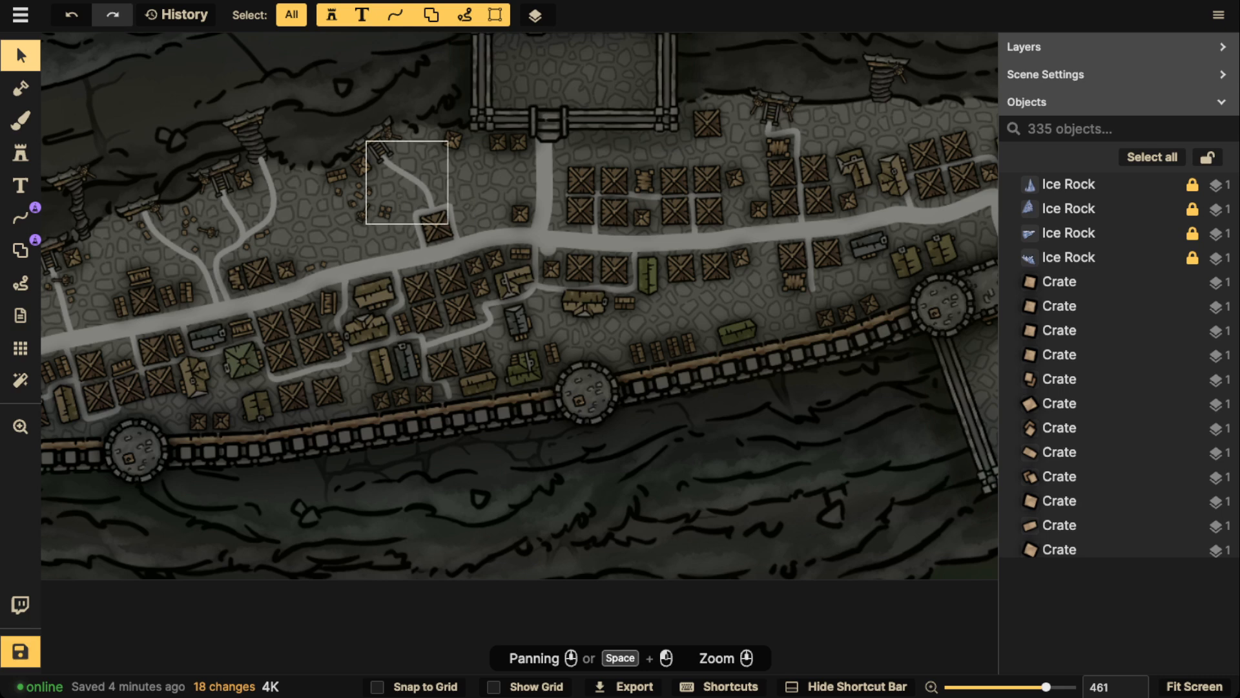
scroll(445, 184, down, 2)
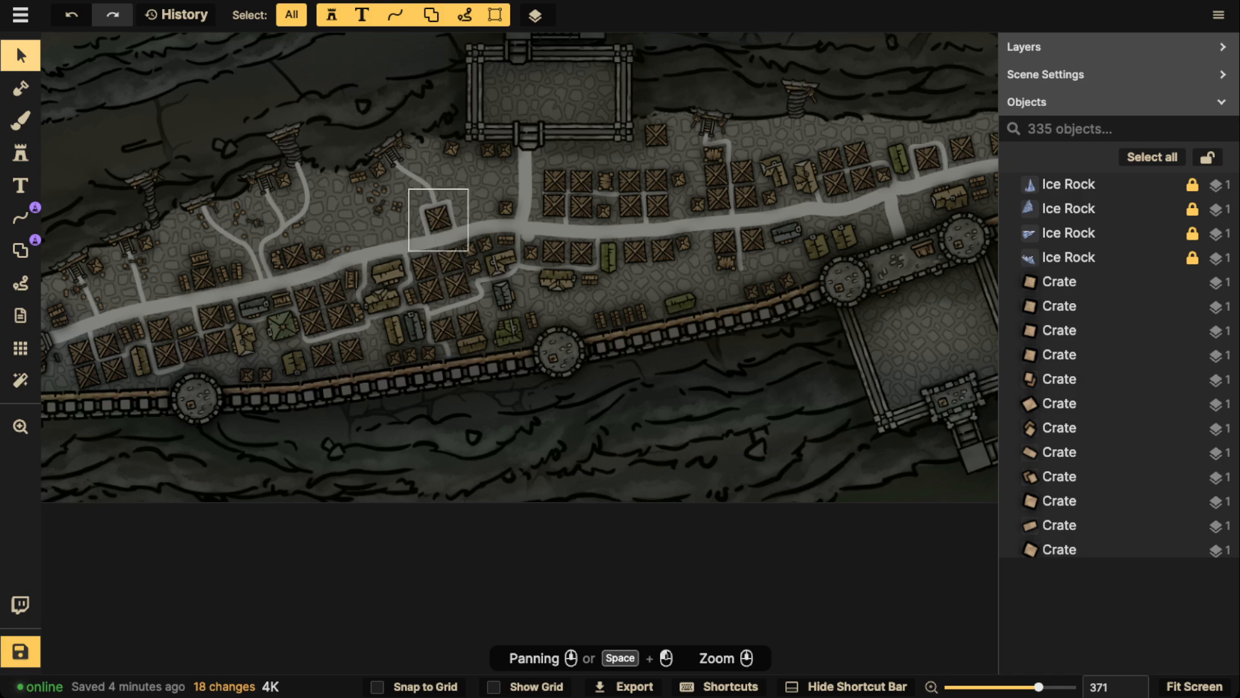
scroll(284, 152, down, 2)
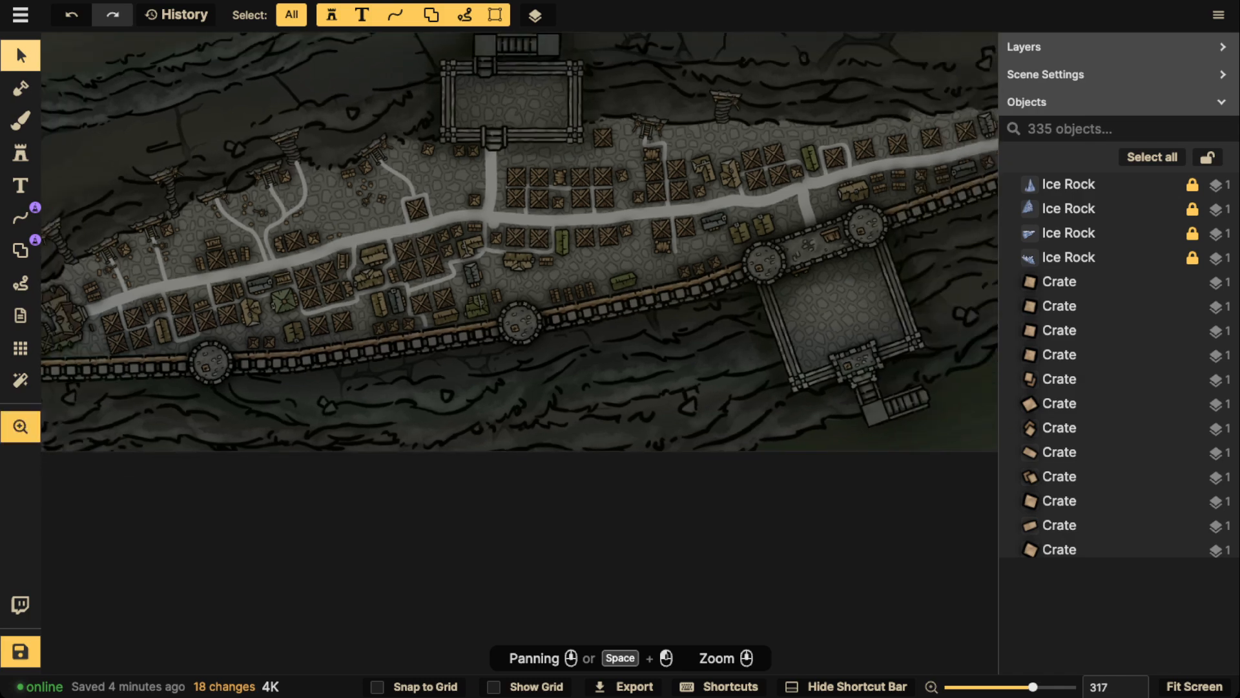
Examine the empty octagonal plateau and the planned districts around it
drag(294, 190, 304, 520)
drag(413, 84, 436, 478)
drag(394, 239, 438, 434)
drag(421, 142, 416, 265)
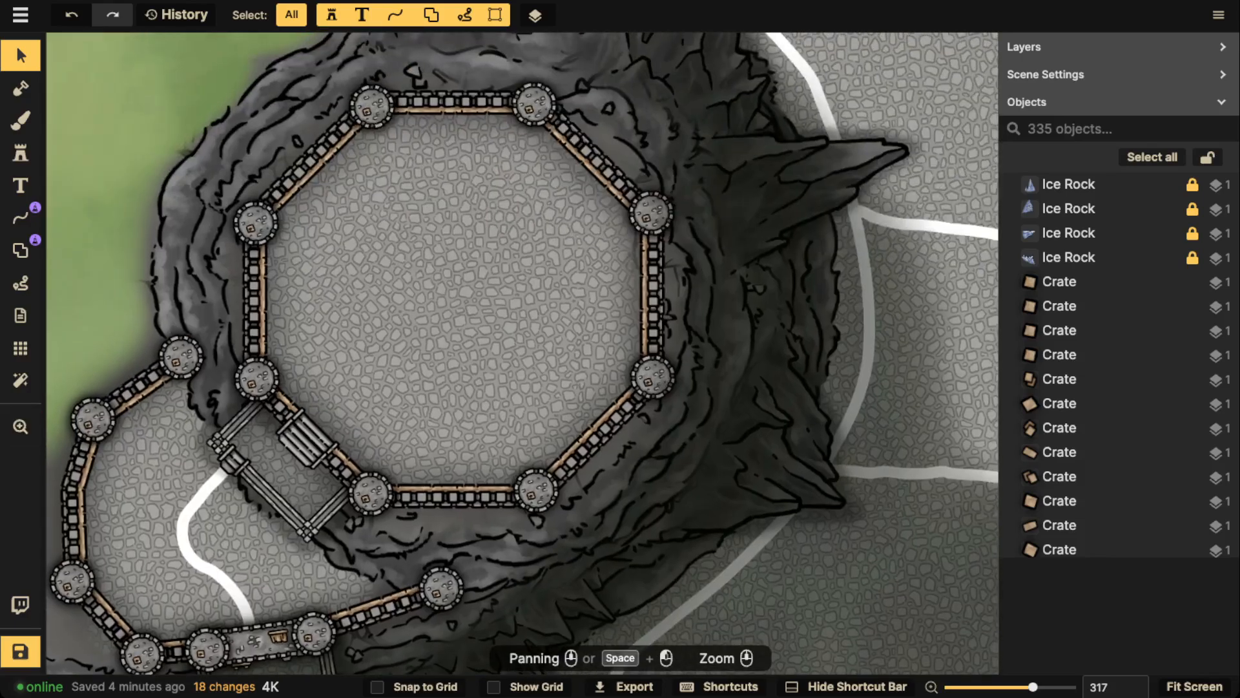
scroll(416, 266, down, 1)
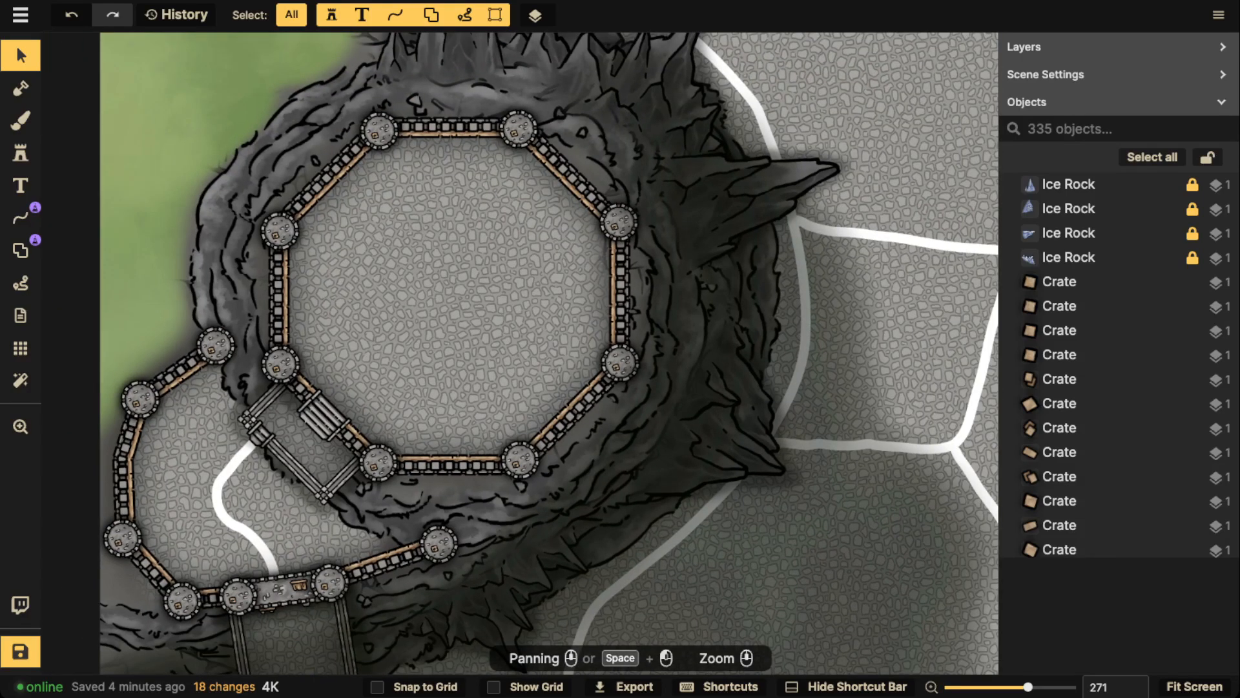
scroll(426, 263, down, 4)
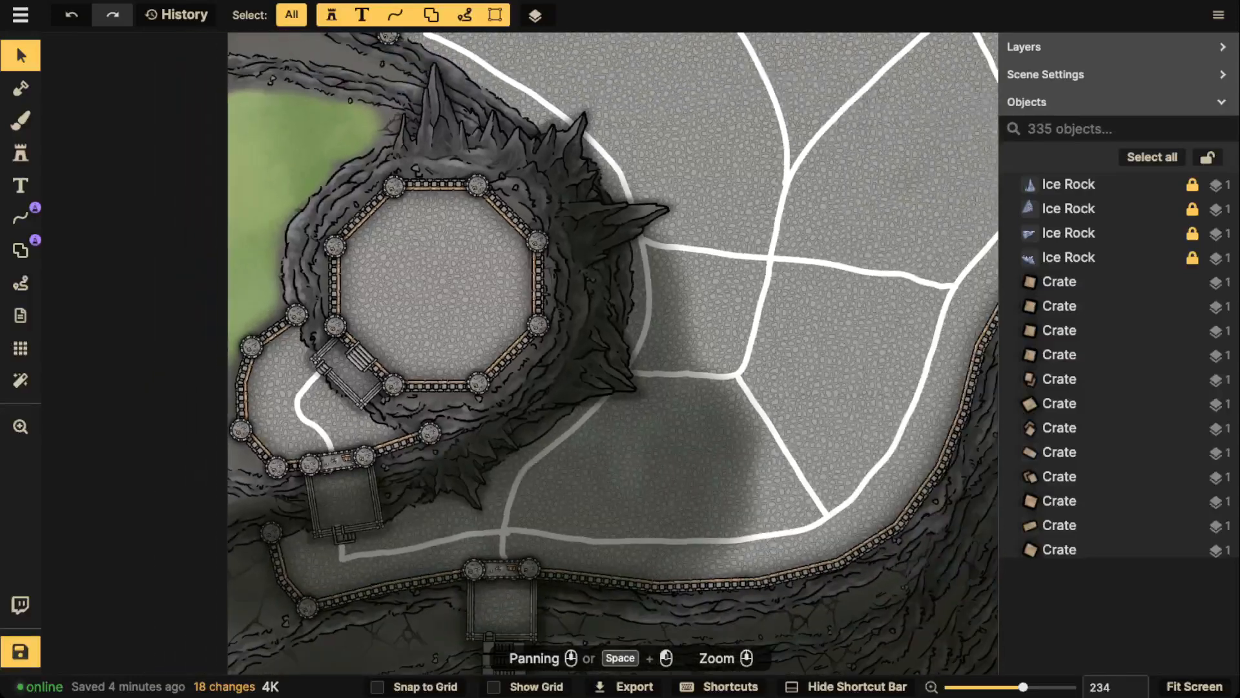
drag(425, 263, 411, 481)
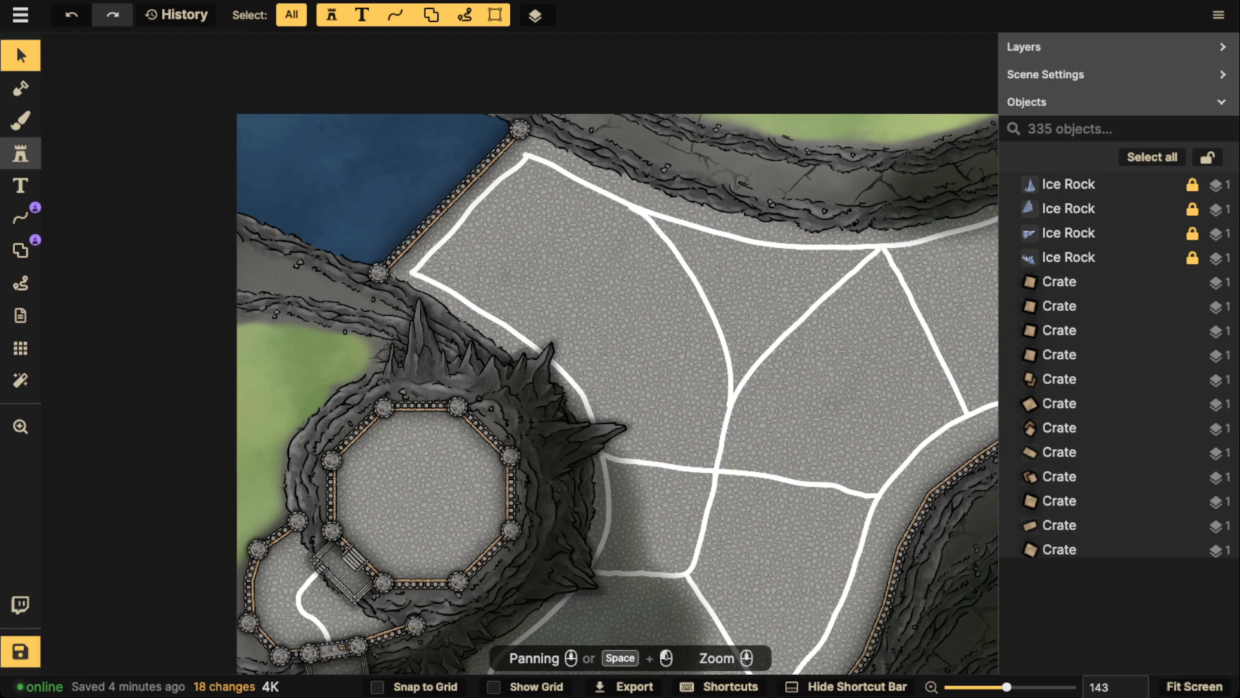
Search the Watercolor Cities stamp catalog for "temple"
click(21, 153)
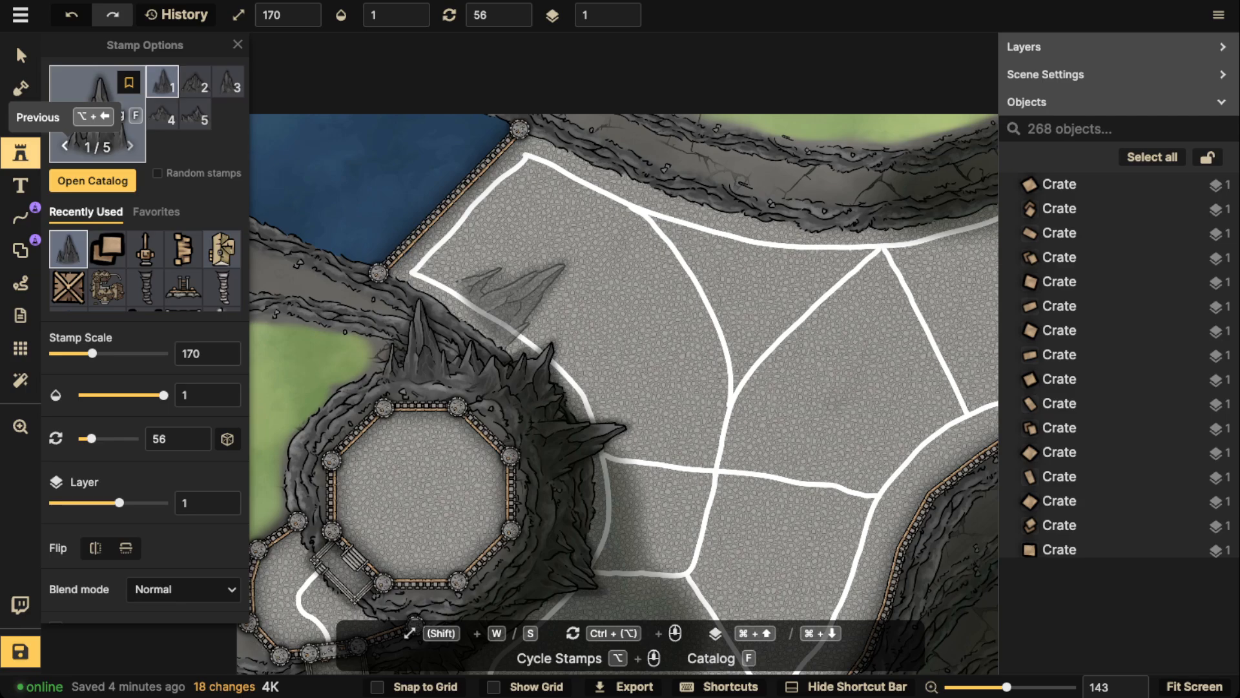
click(92, 180)
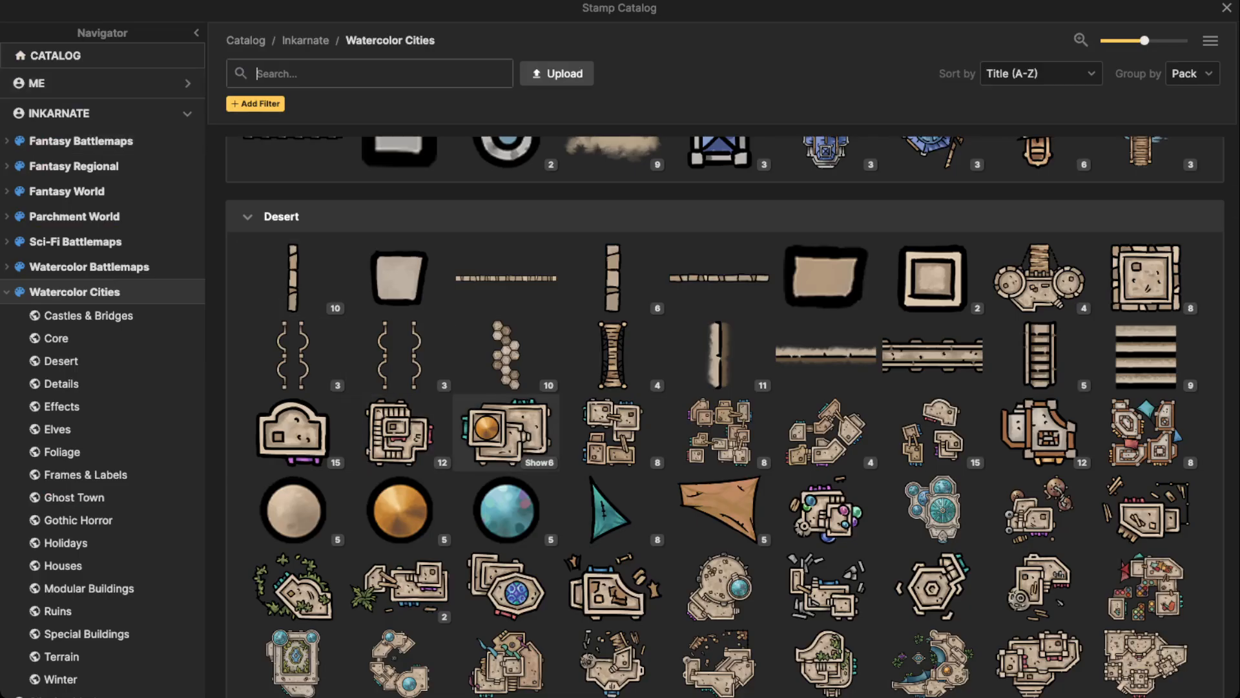
scroll(613, 336, down, 5)
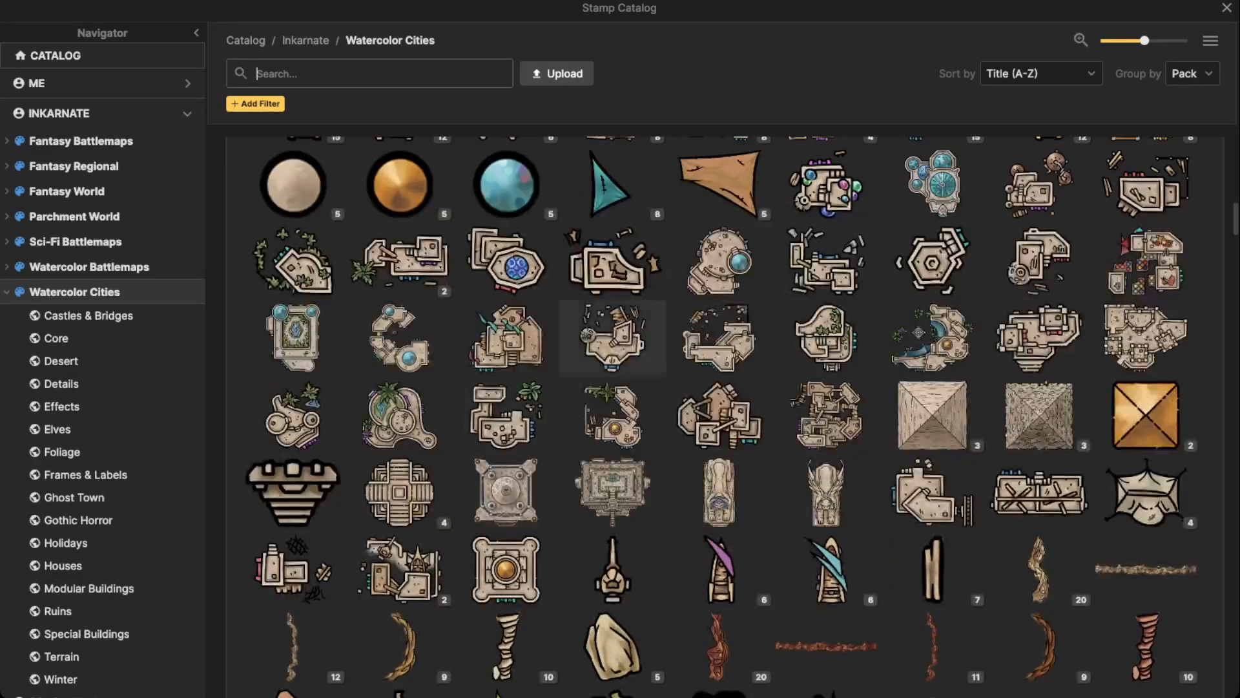
scroll(827, 262, down, 15)
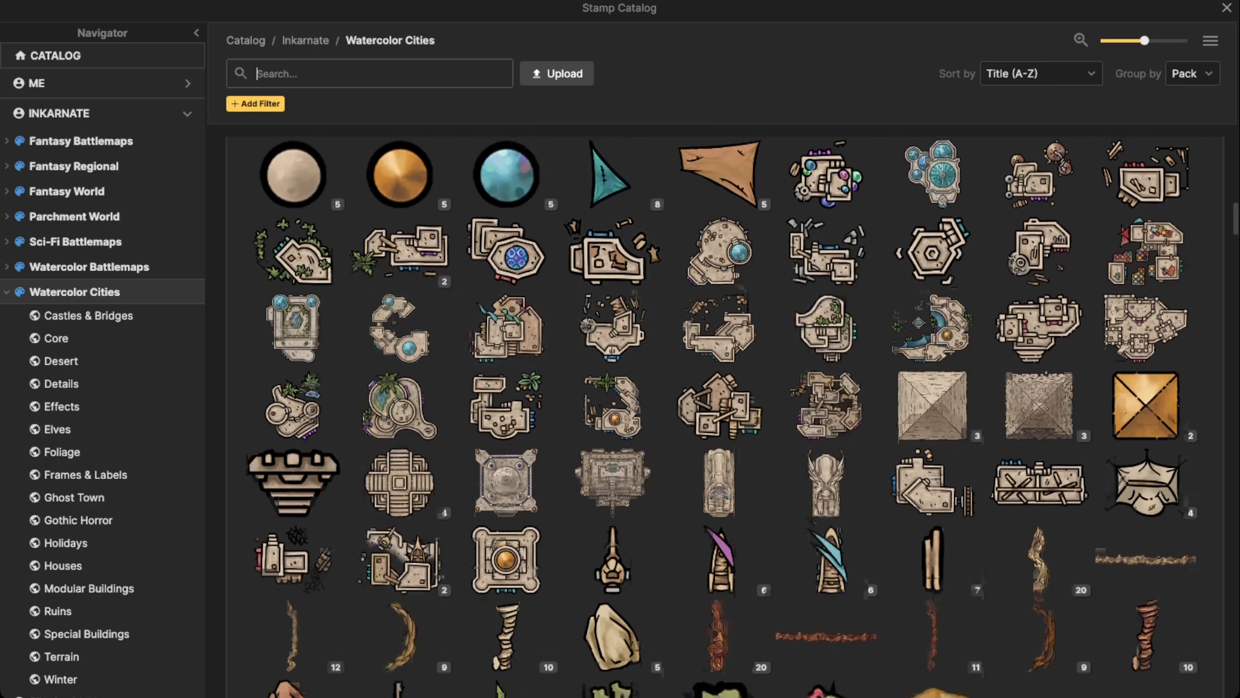
scroll(725, 416, down, 15)
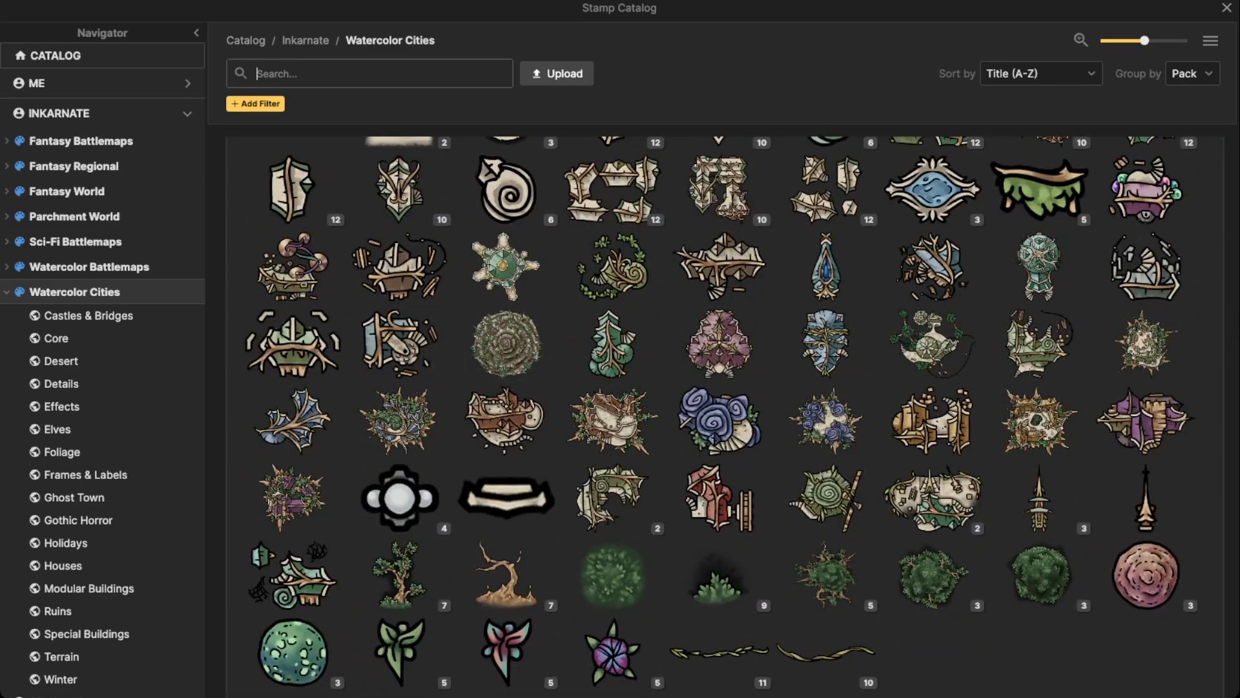
text(tample)
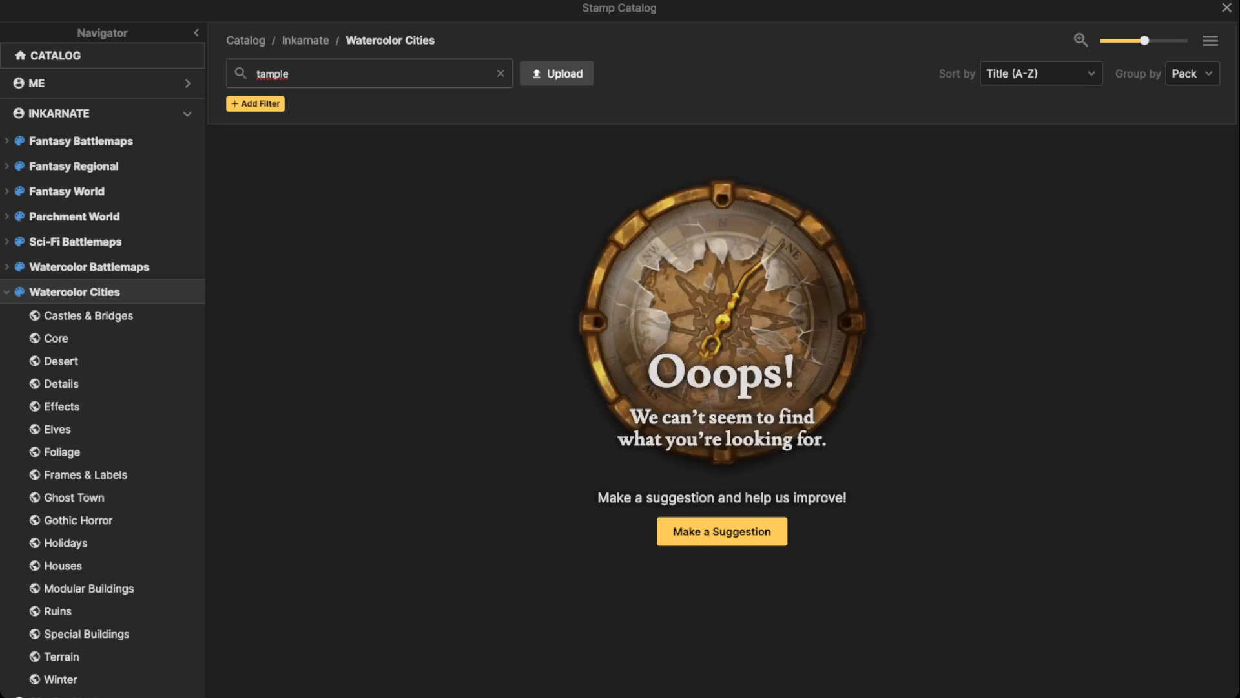
key(BackSpace)
key(BackSpace)
key(BackSpace)
key(BackSpace)
key(BackSpace)
text(em)
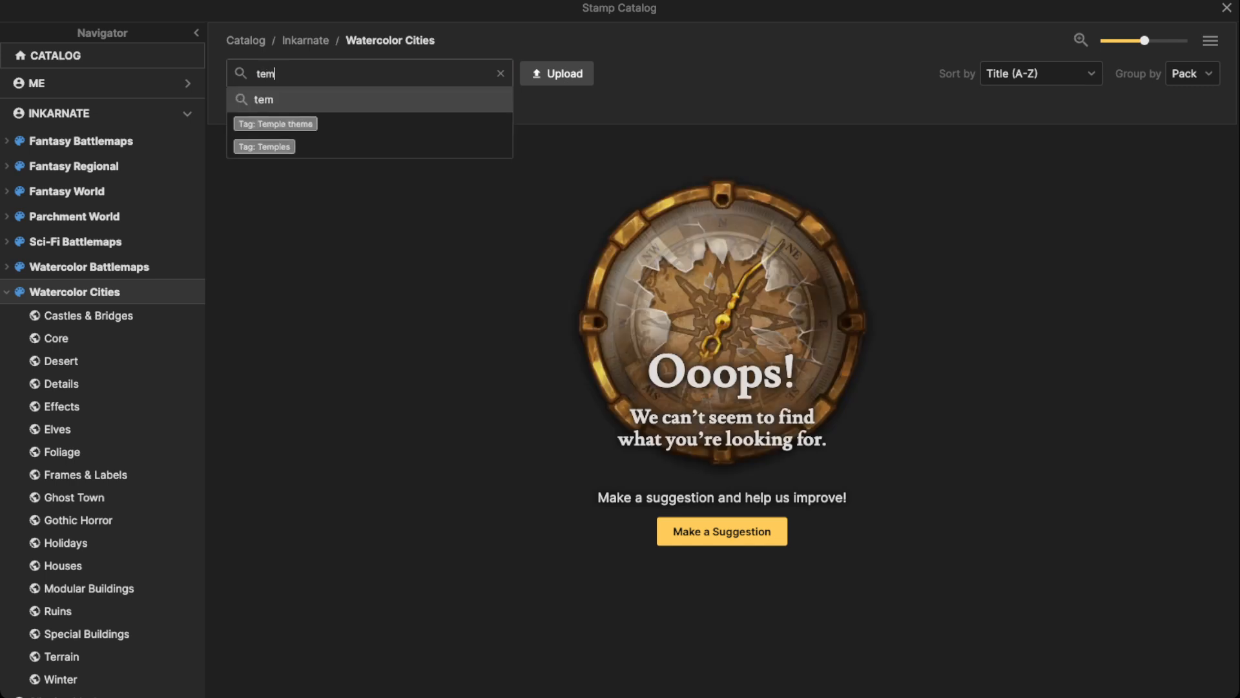
text(ple)
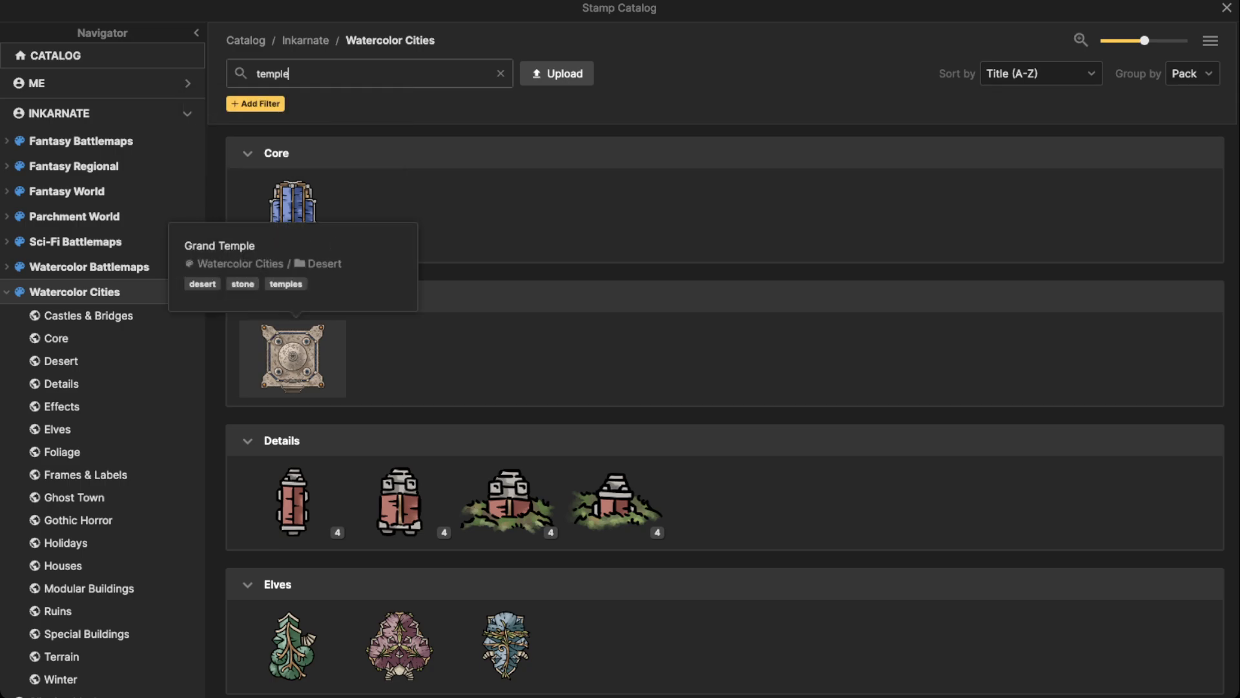
Try out the Desert Grand Temple and the blue Elves temple as stamps over the map
click(292, 359)
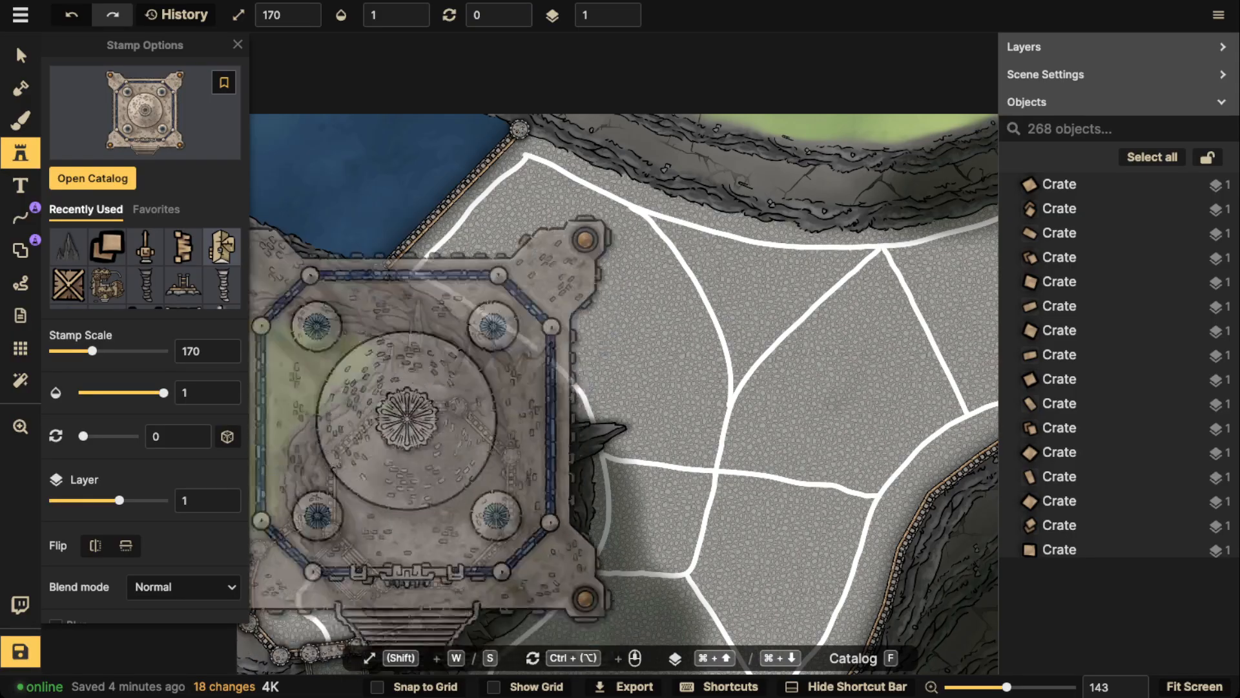
key(f)
scroll(506, 382, down, 2)
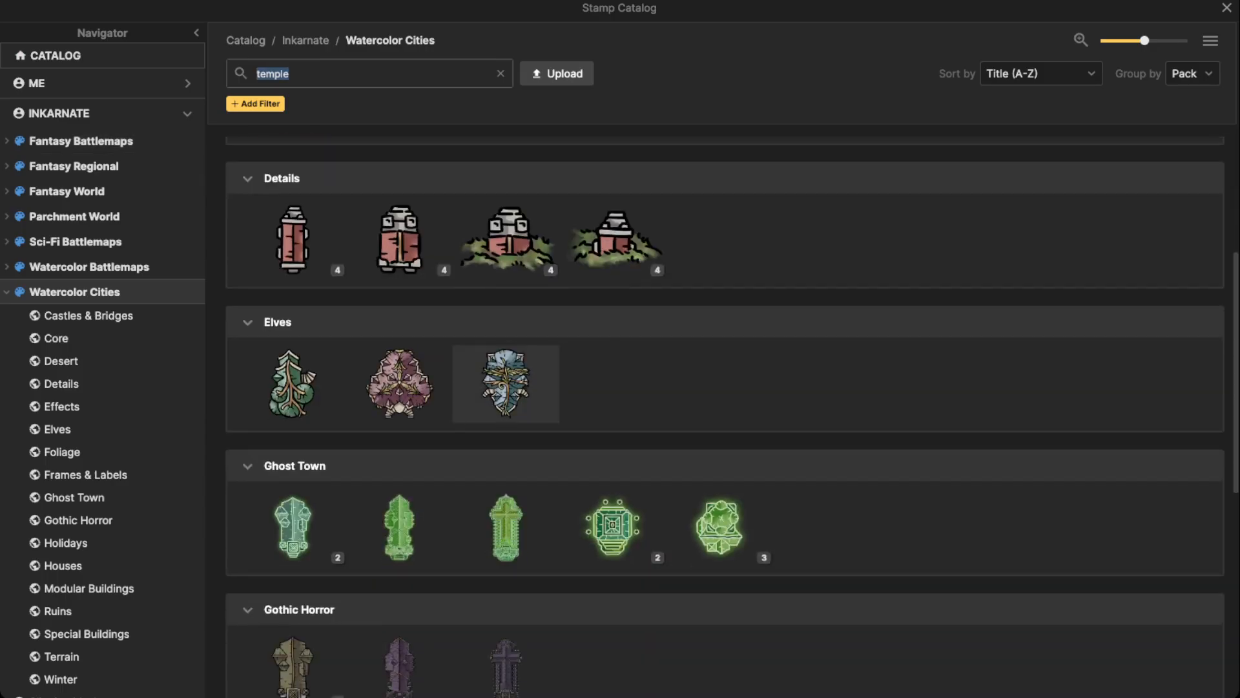
click(506, 383)
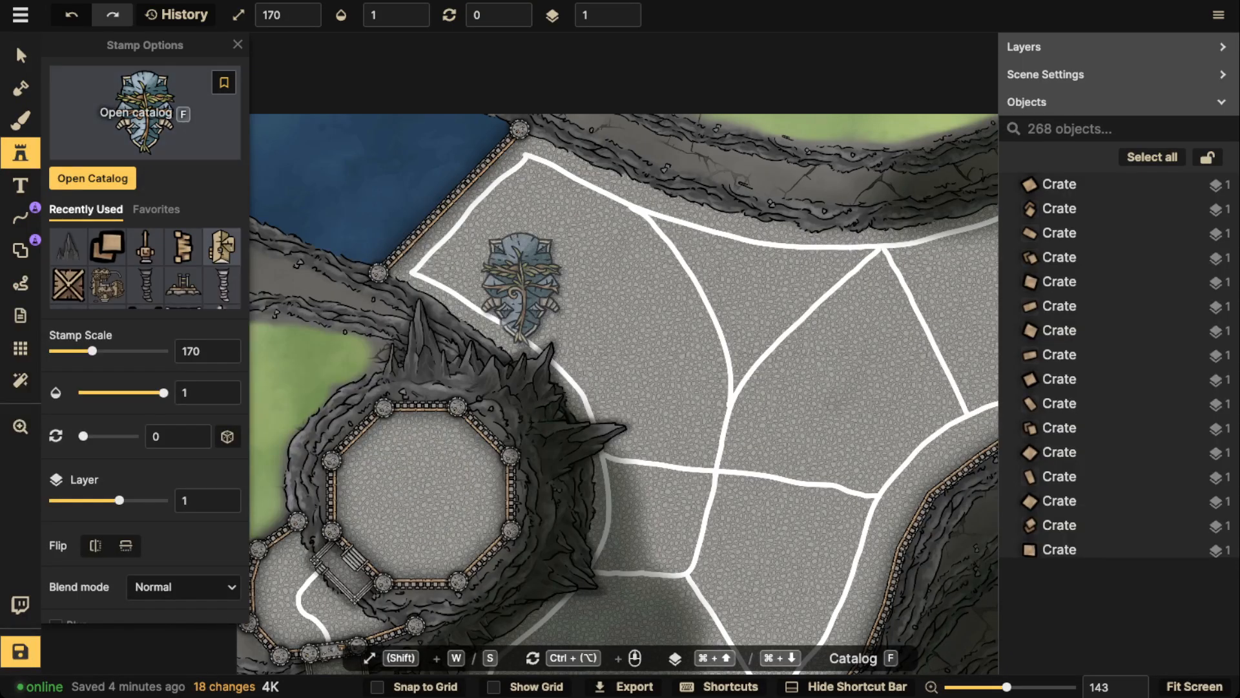
Place the blue Fancy Temple from Special Buildings at the centre of the octagonal plateau, scale 170 and rotation 45
click(144, 110)
scroll(506, 485, down, 10)
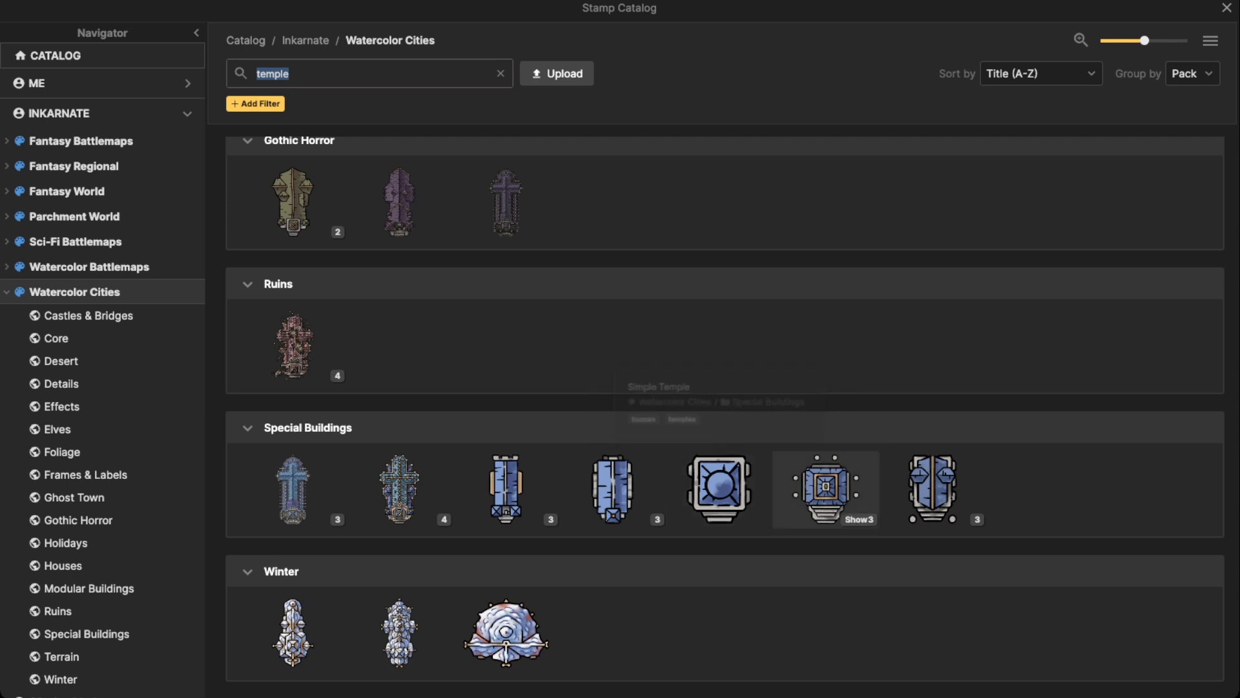
click(825, 488)
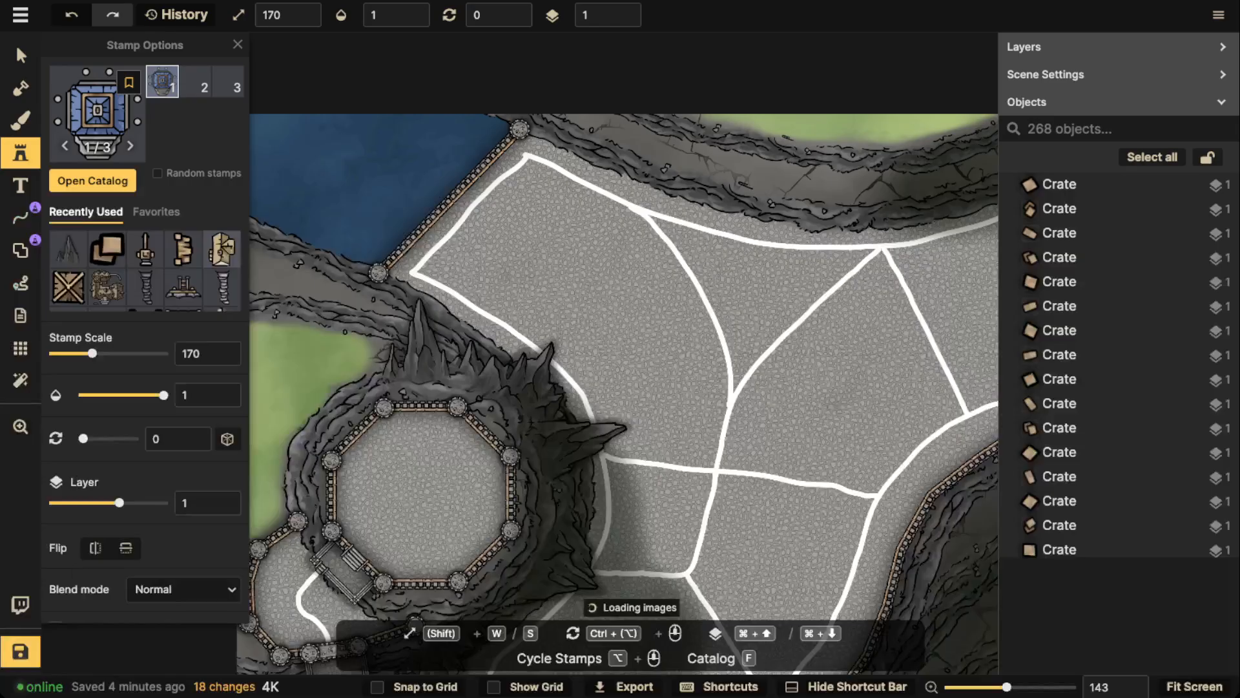
scroll(421, 487, down, 3)
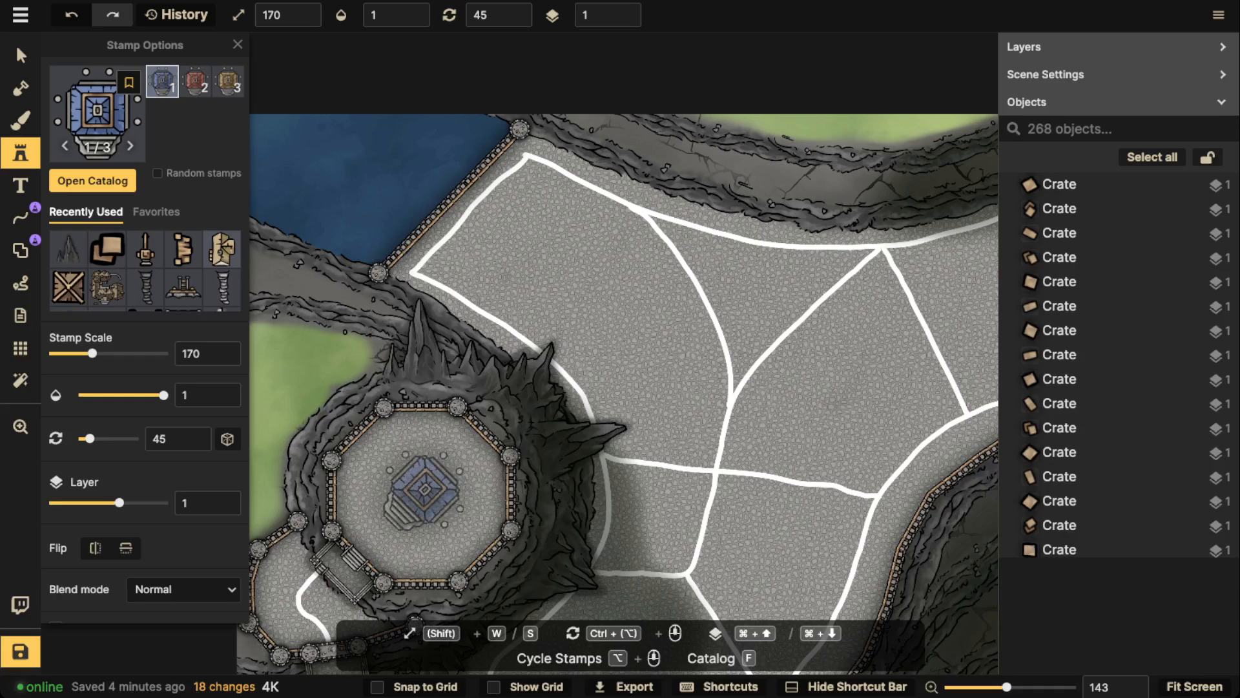
click(425, 489)
Set the shadow of the Fancy Temple on the octagonal plateau to None
click(20, 56)
key(space)
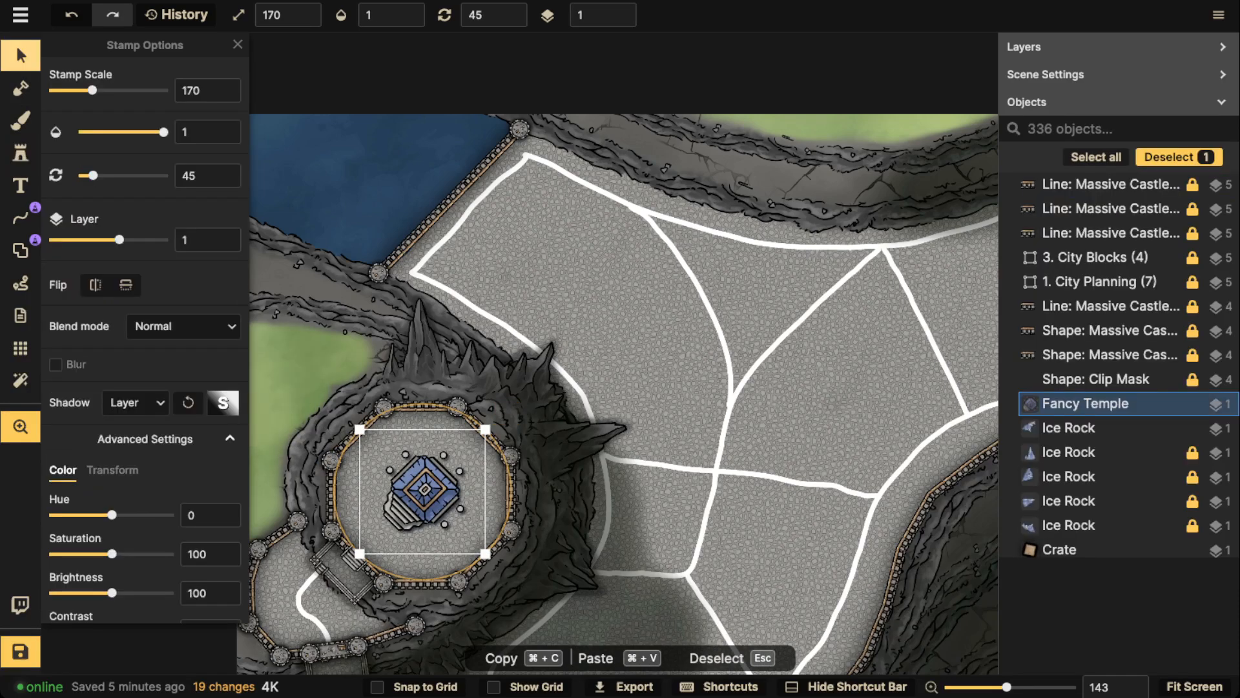
drag(400, 452, 445, 304)
click(136, 403)
click(125, 438)
scroll(426, 358, up, 5)
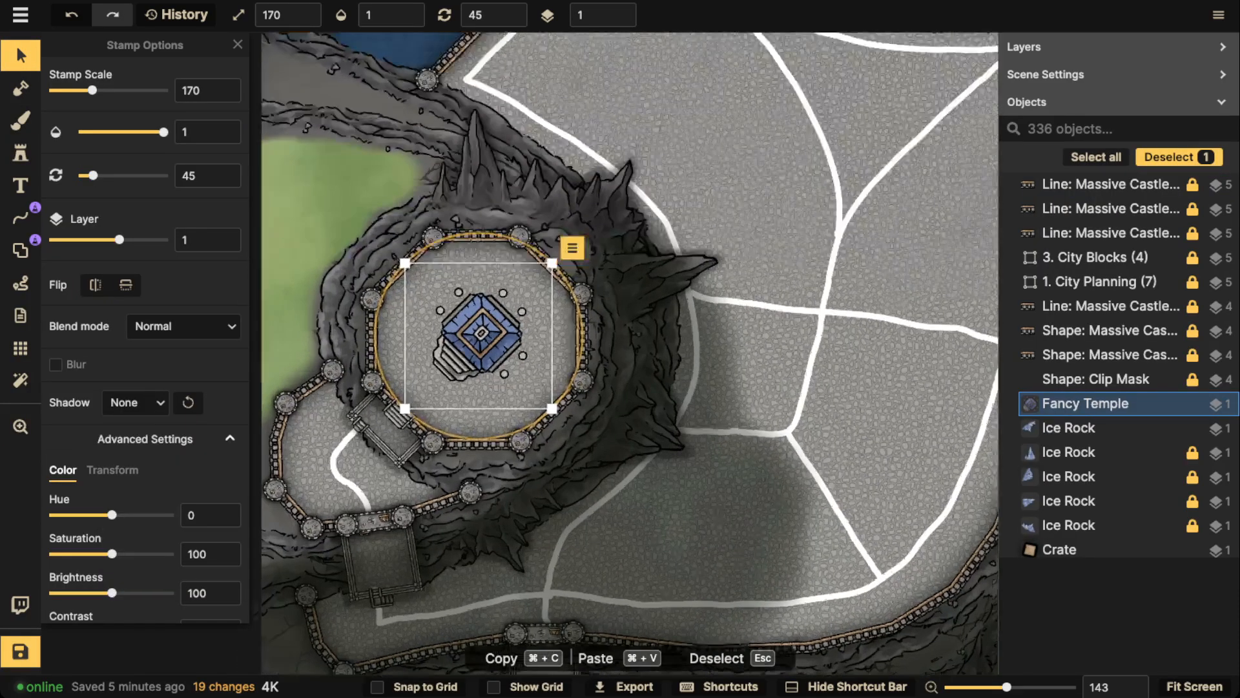
drag(477, 341, 475, 230)
scroll(476, 342, down, 5)
key(space)
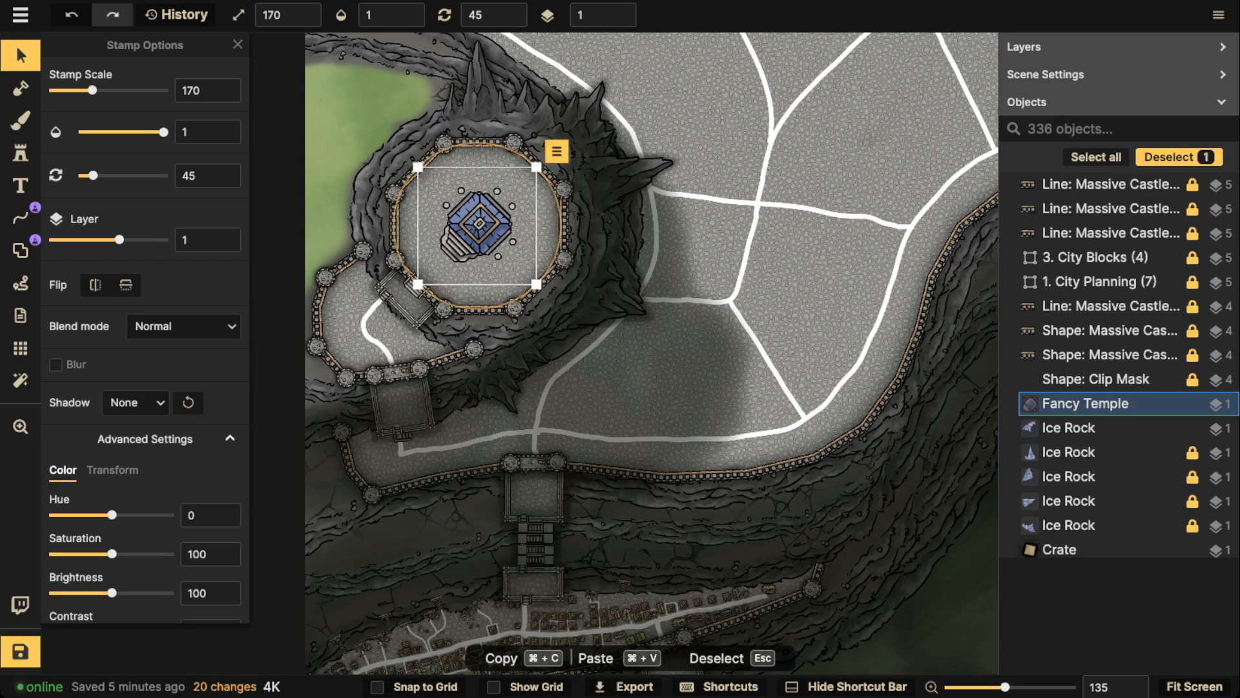
scroll(471, 228, up, 5)
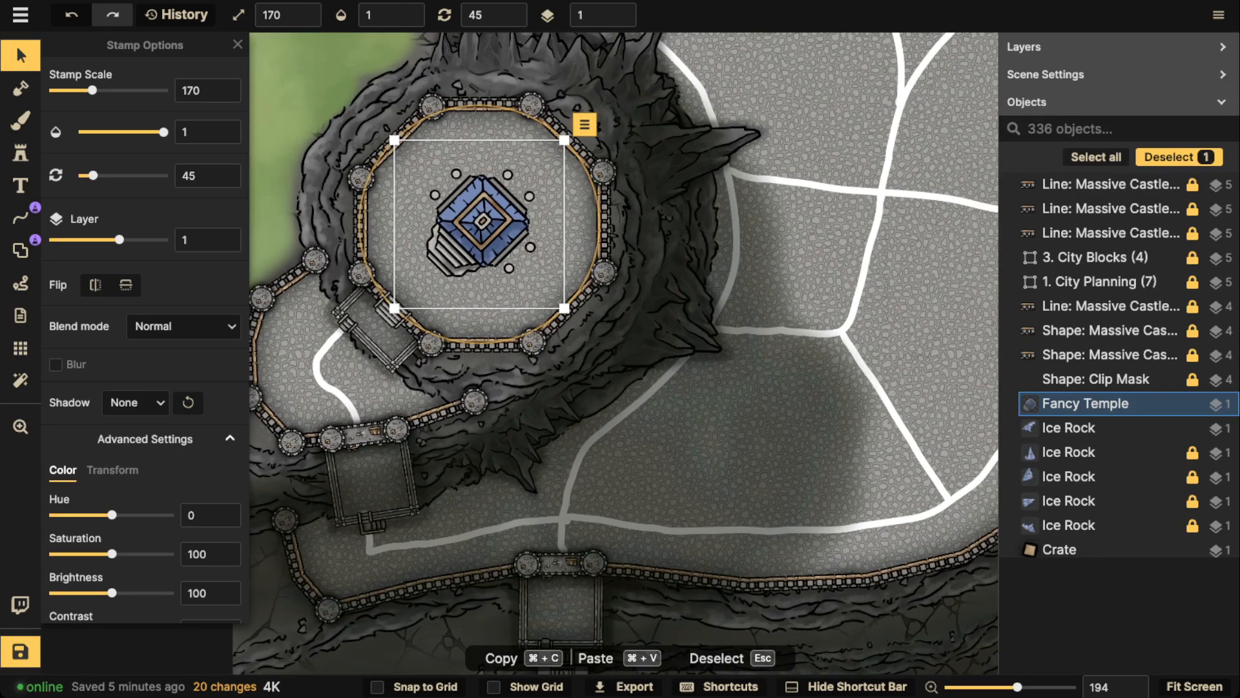
Place the third variant of the Blue Fortified Tower against the Fancy Temple's right side, at scale 170 and rotation 90
click(21, 153)
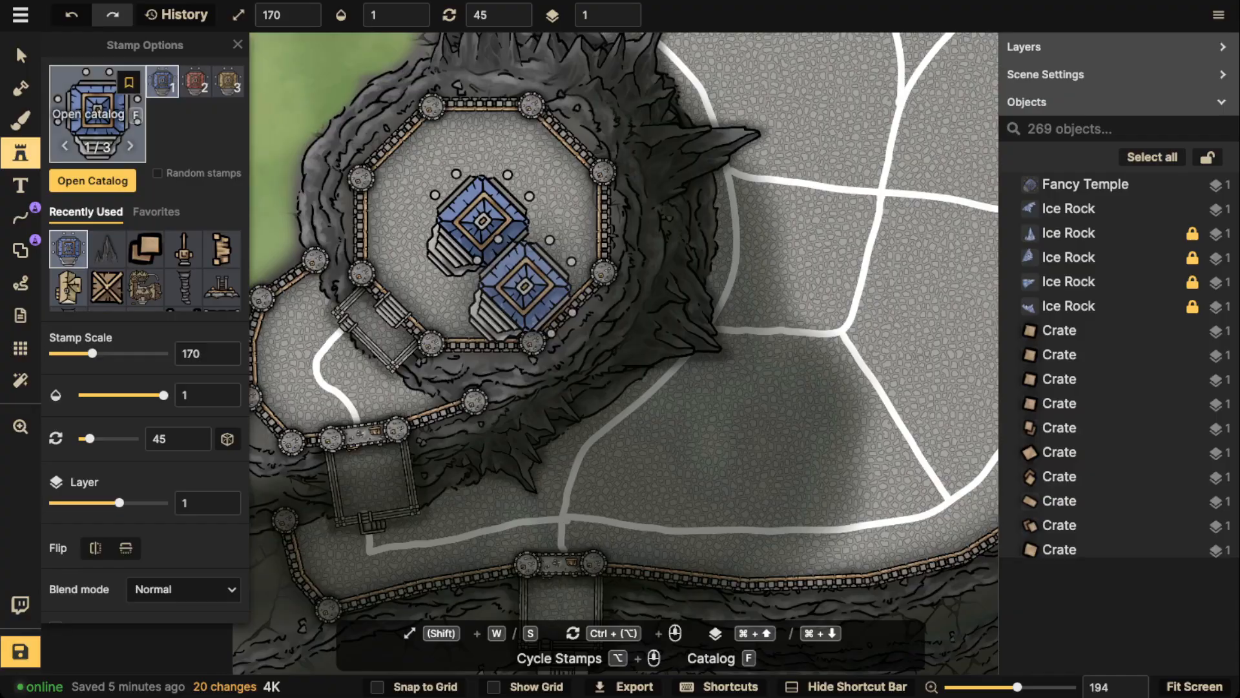
click(97, 114)
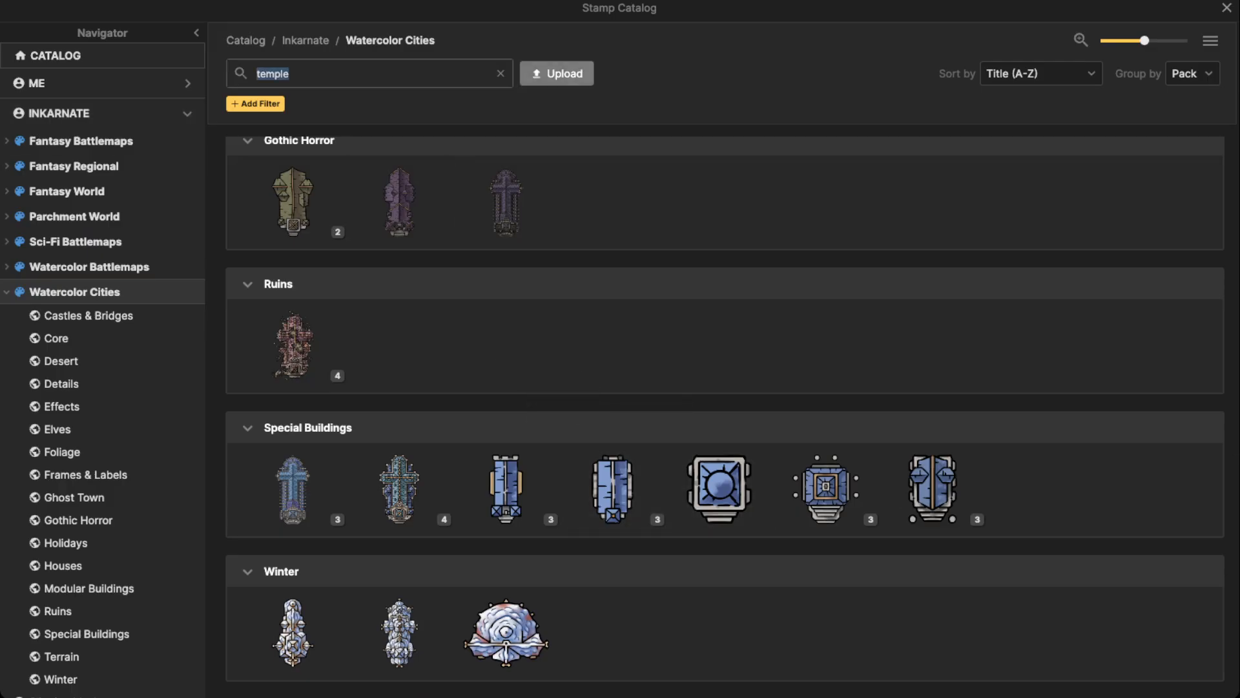
click(500, 74)
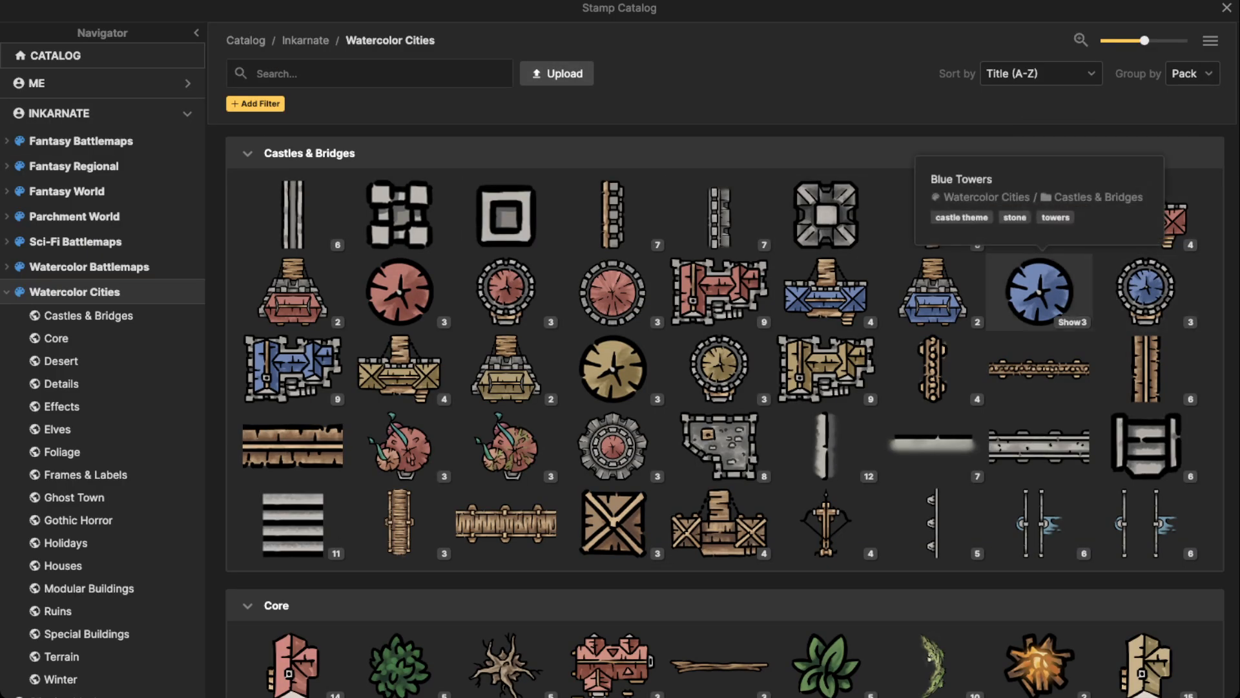
click(1146, 291)
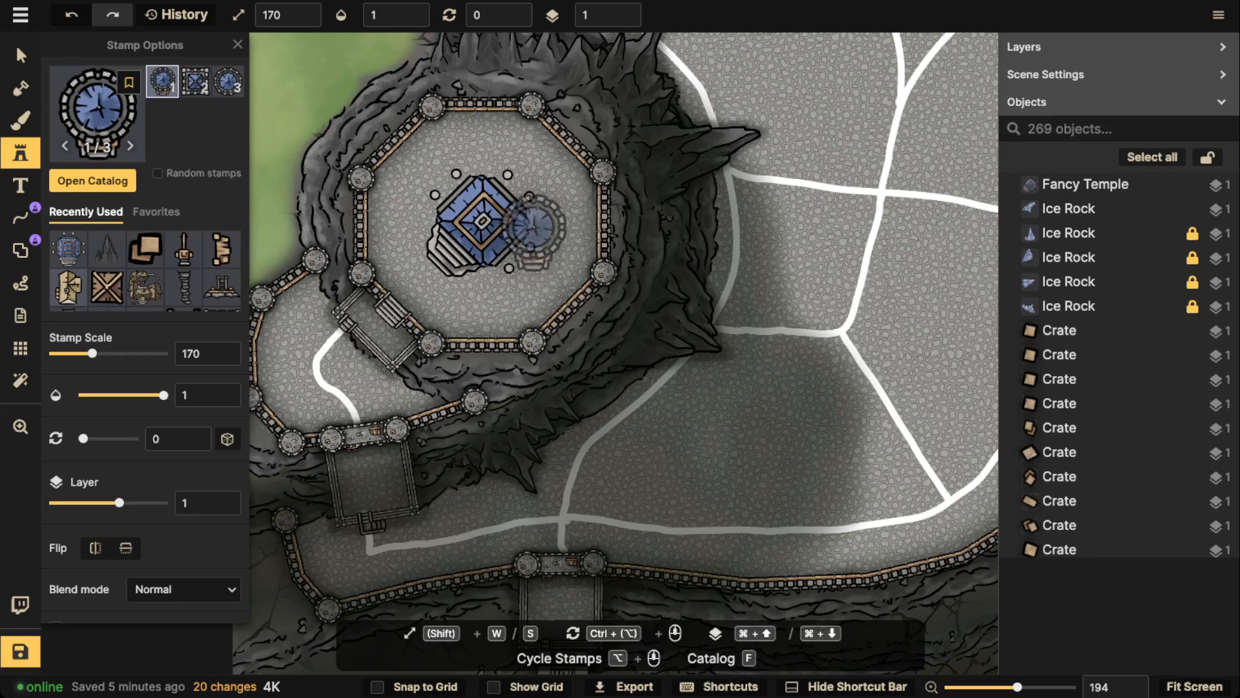
ctrl+scroll(536, 223, down, 3)
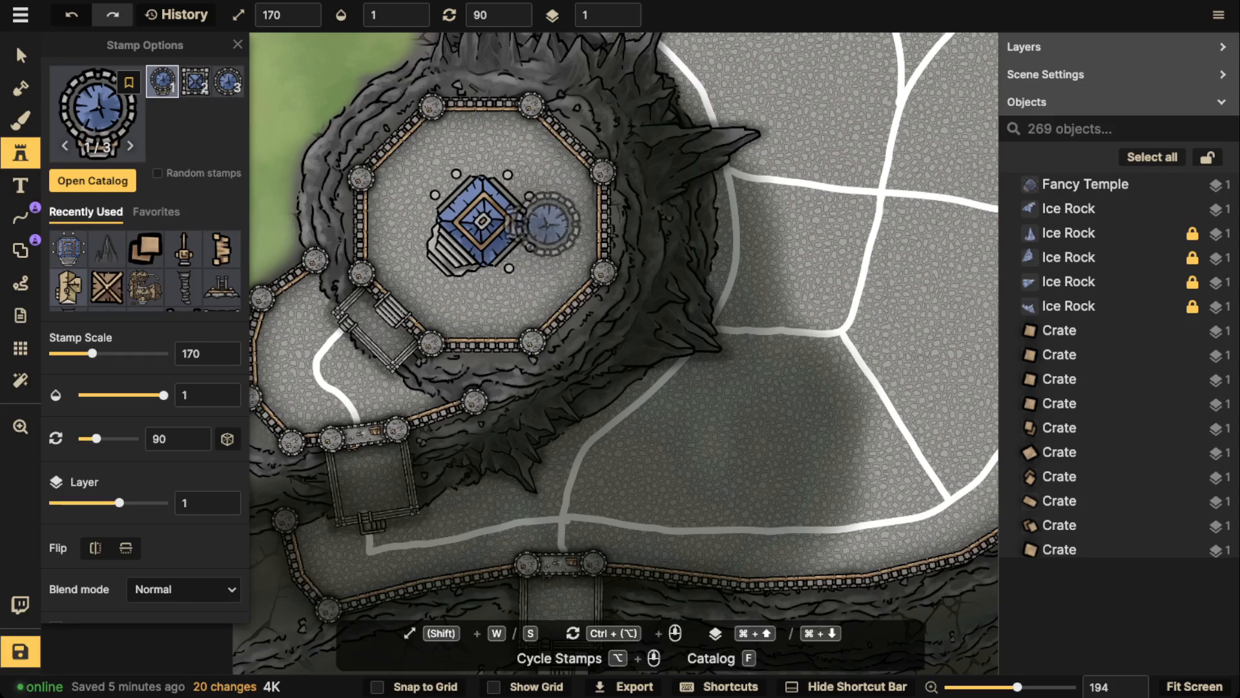
alt+scroll(526, 290, down, 2)
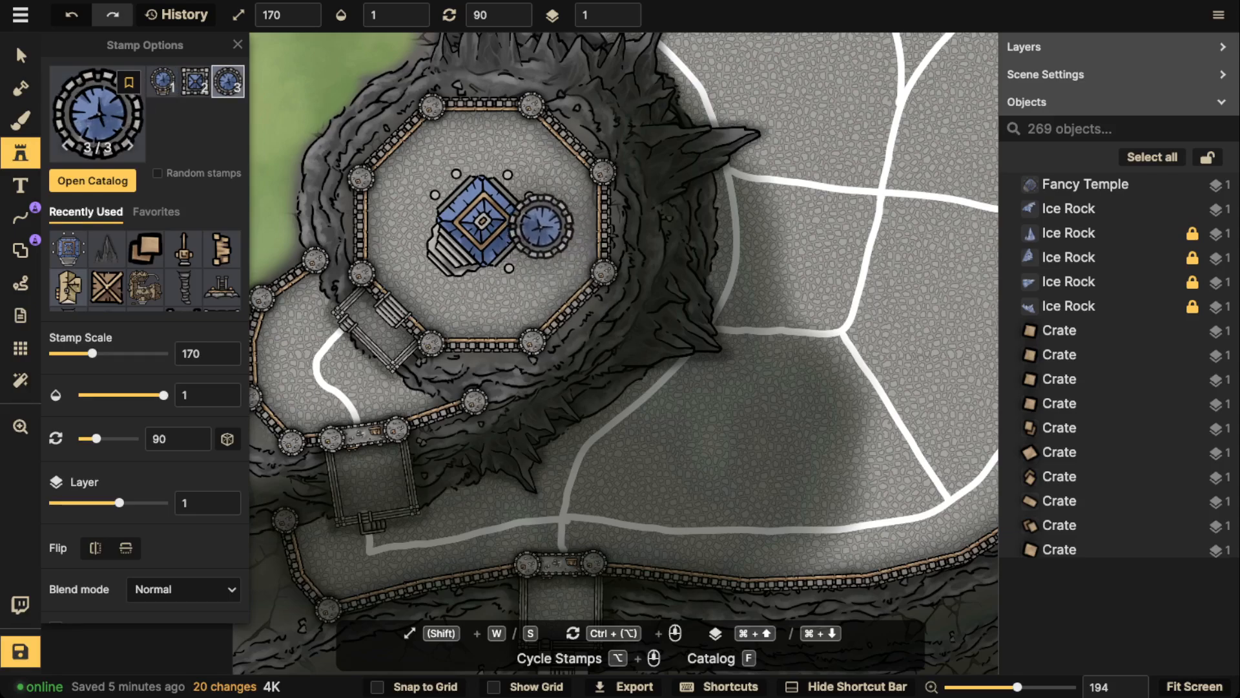
click(535, 224)
Nudge the Blue Fortified Tower closer to the temple and set its shadow to None
click(21, 56)
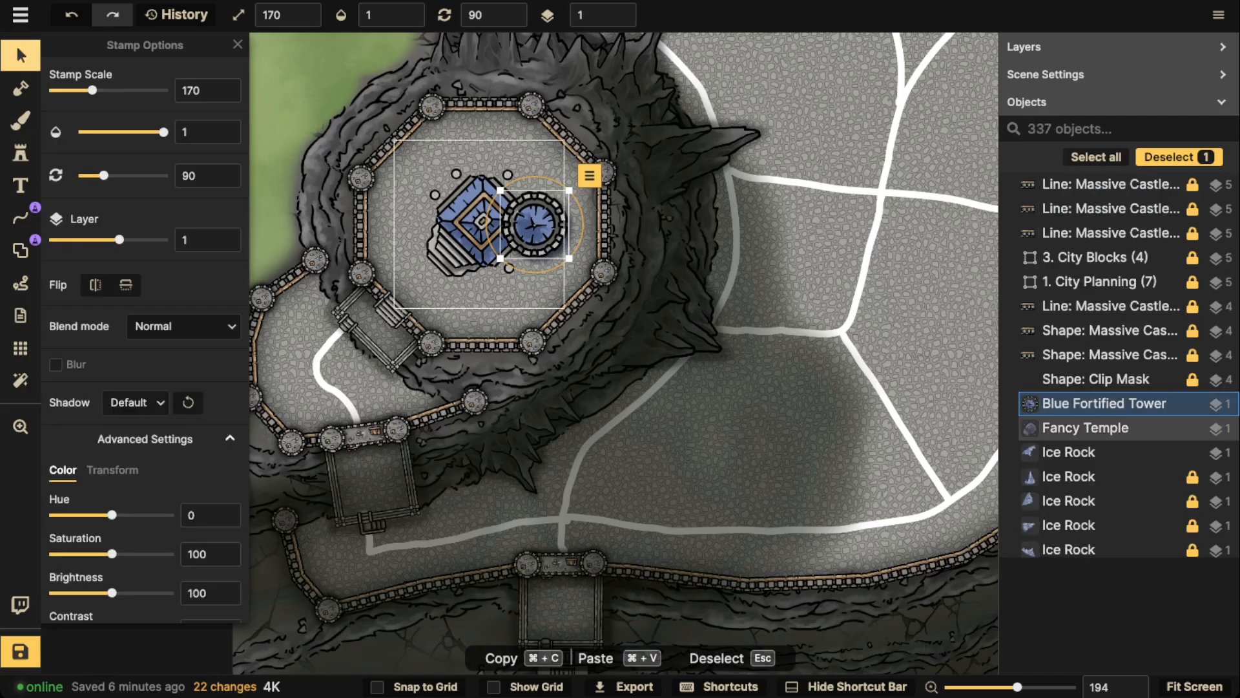
drag(535, 224, 531, 224)
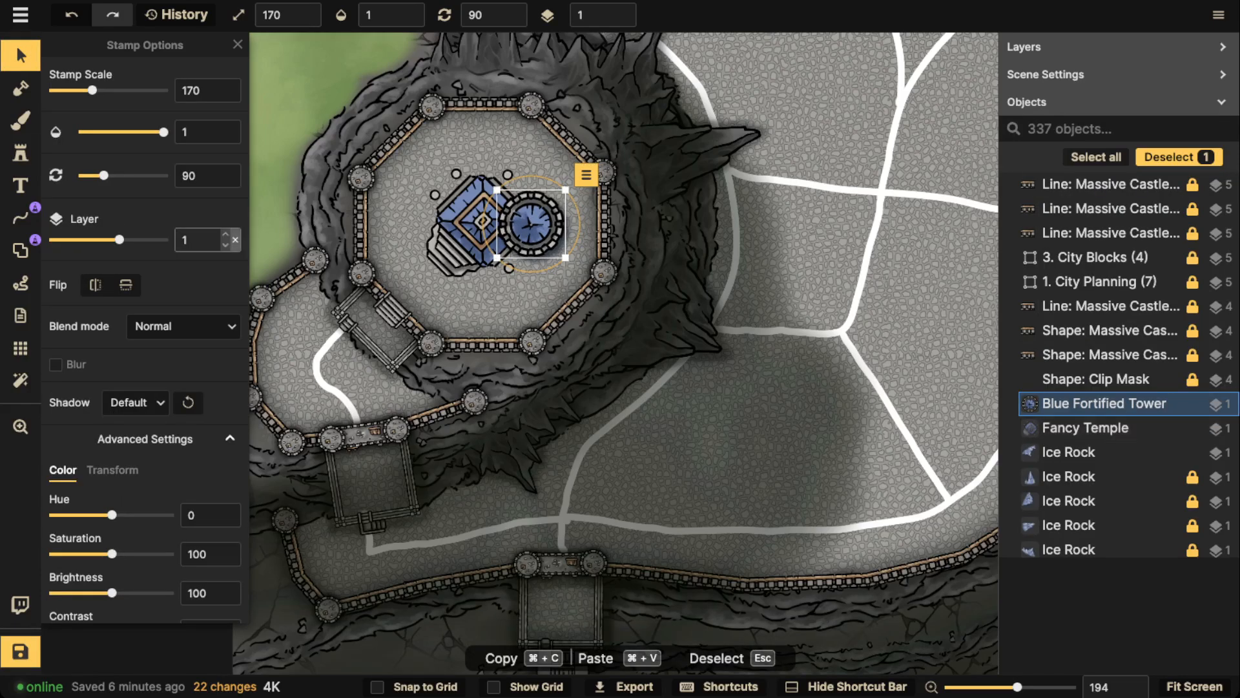
click(136, 402)
click(129, 433)
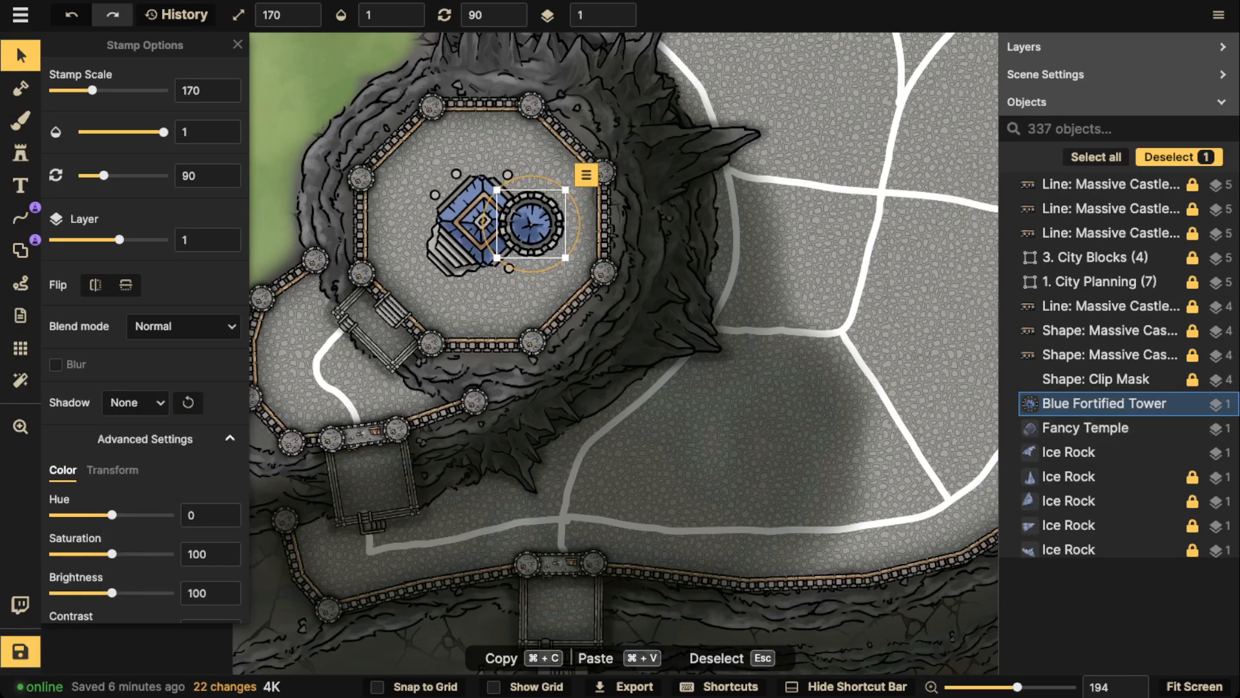
drag(529, 224, 531, 225)
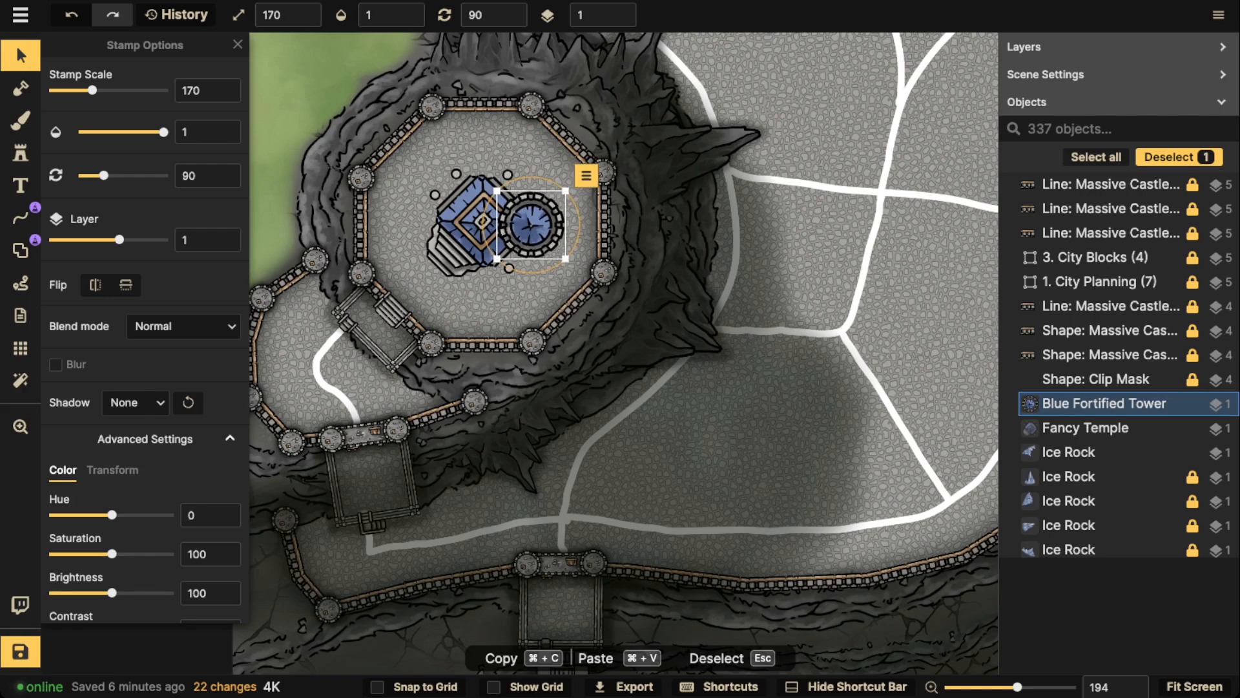
Set the brightness of the Blue Fortified Tower to 113 and that of the Fancy Temple to 83
click(475, 223)
click(531, 224)
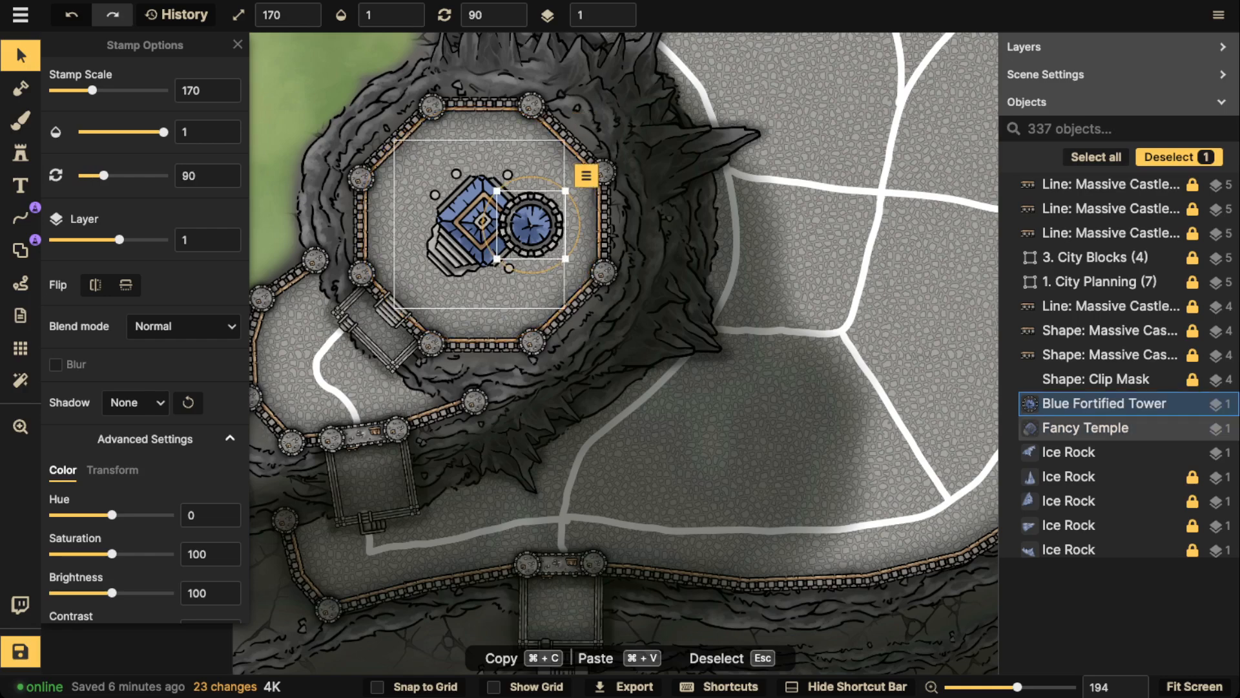
click(531, 225)
click(531, 224)
click(531, 225)
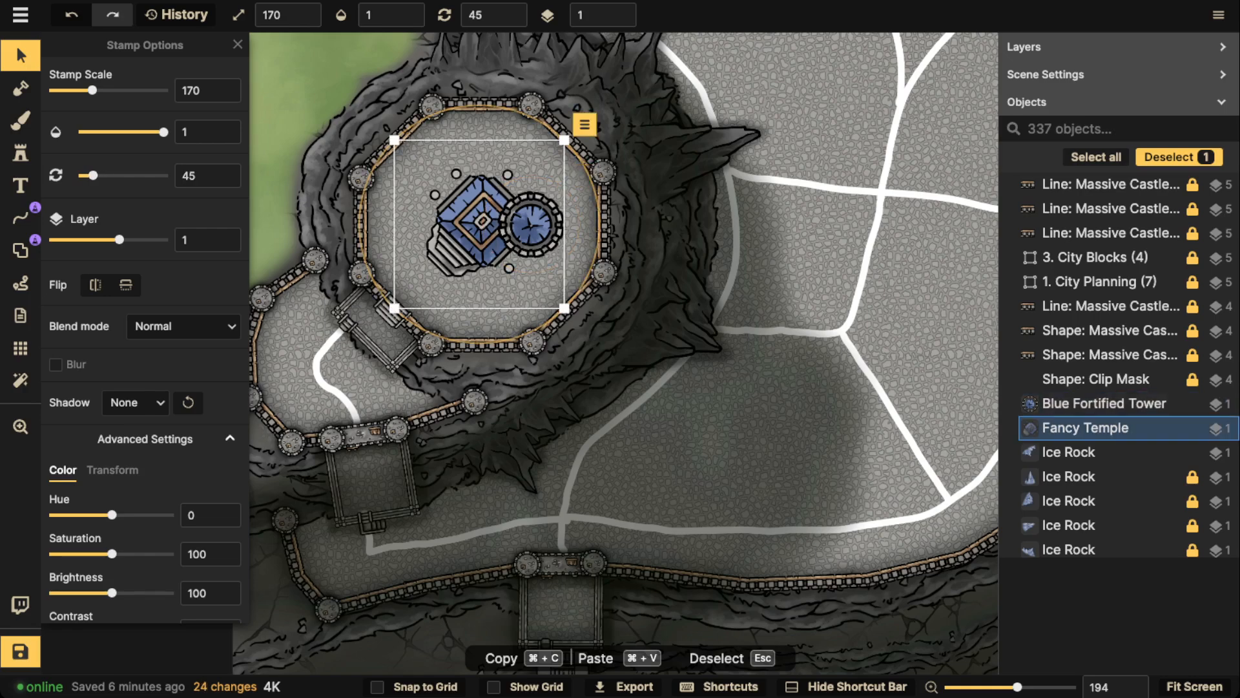
click(531, 225)
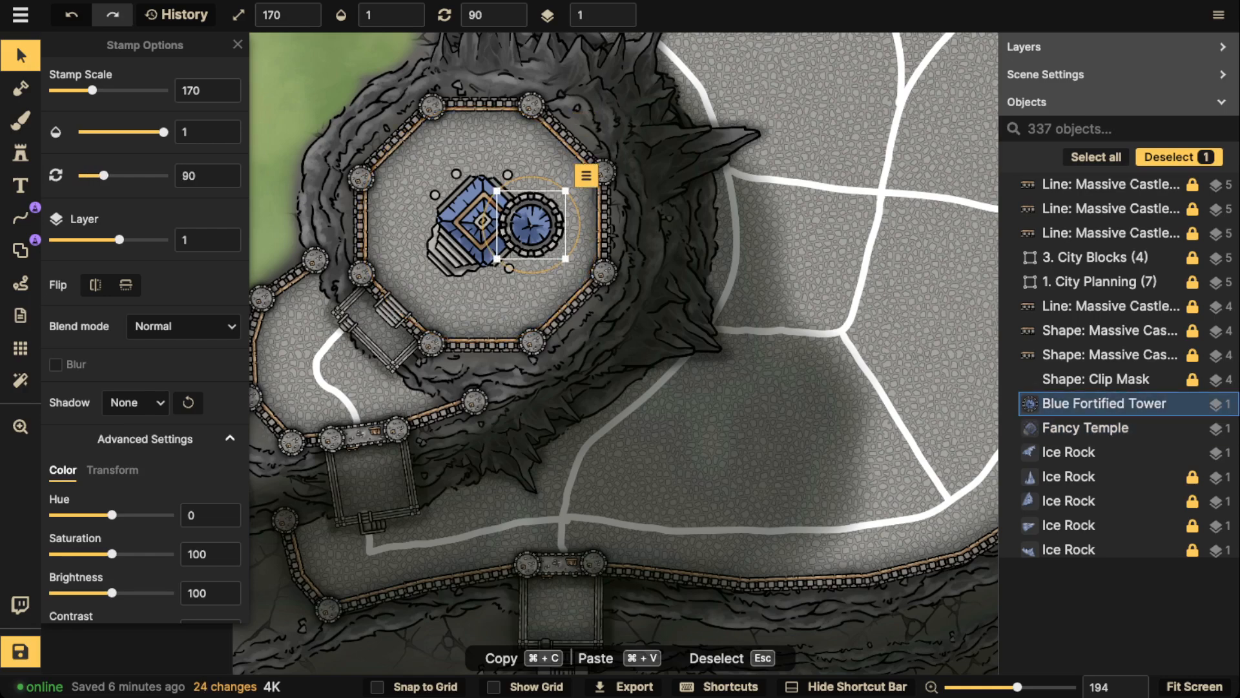
drag(112, 593, 118, 593)
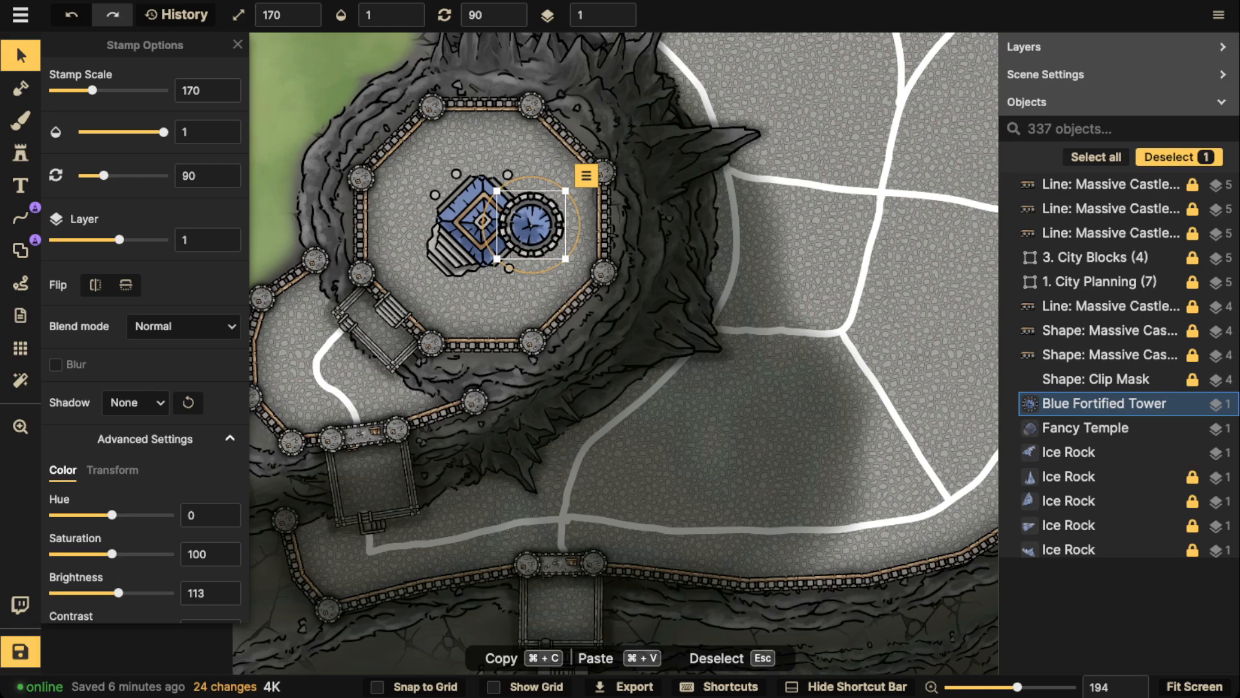
click(473, 223)
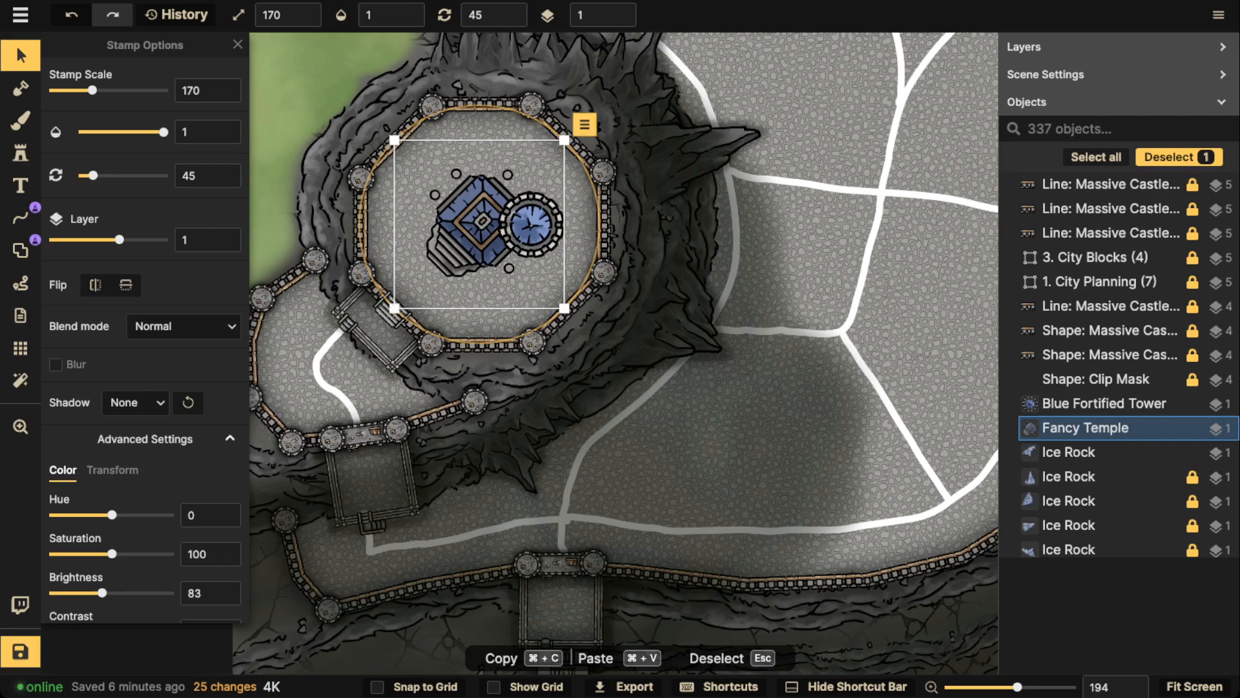
click(1105, 403)
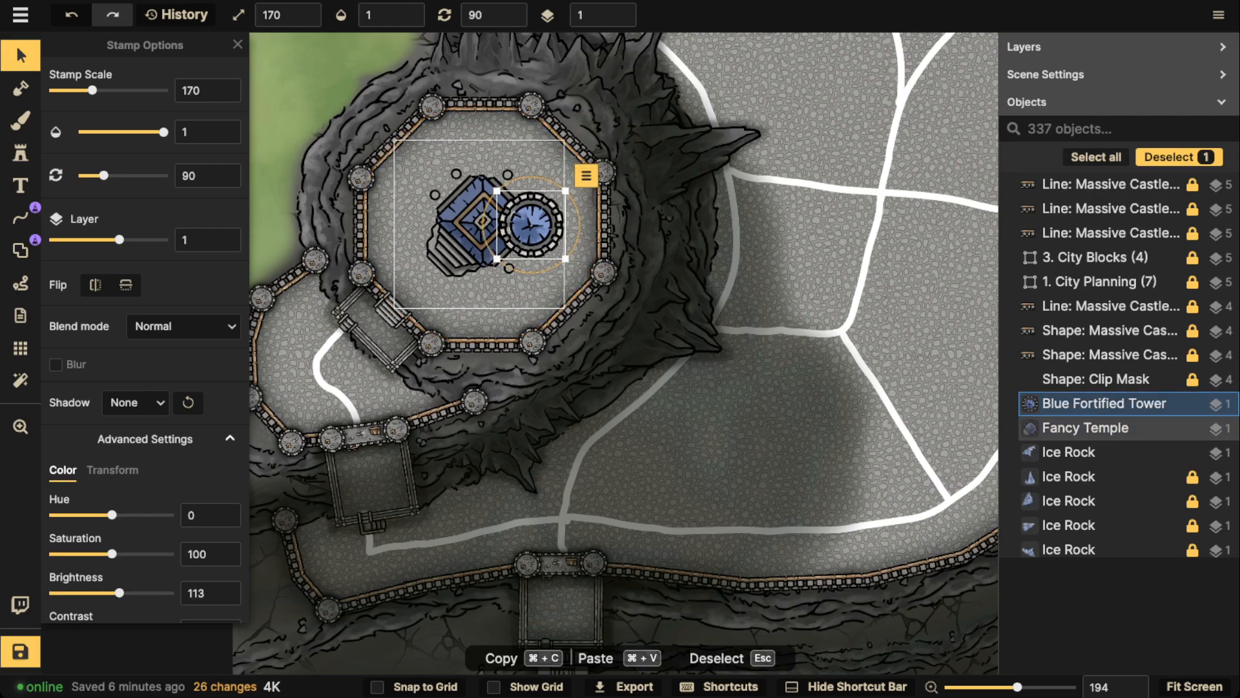
Give the Fancy Temple and the Blue Fortified Tower together a custom shadow with horizontal and vertical offsets of 0
click(1098, 428)
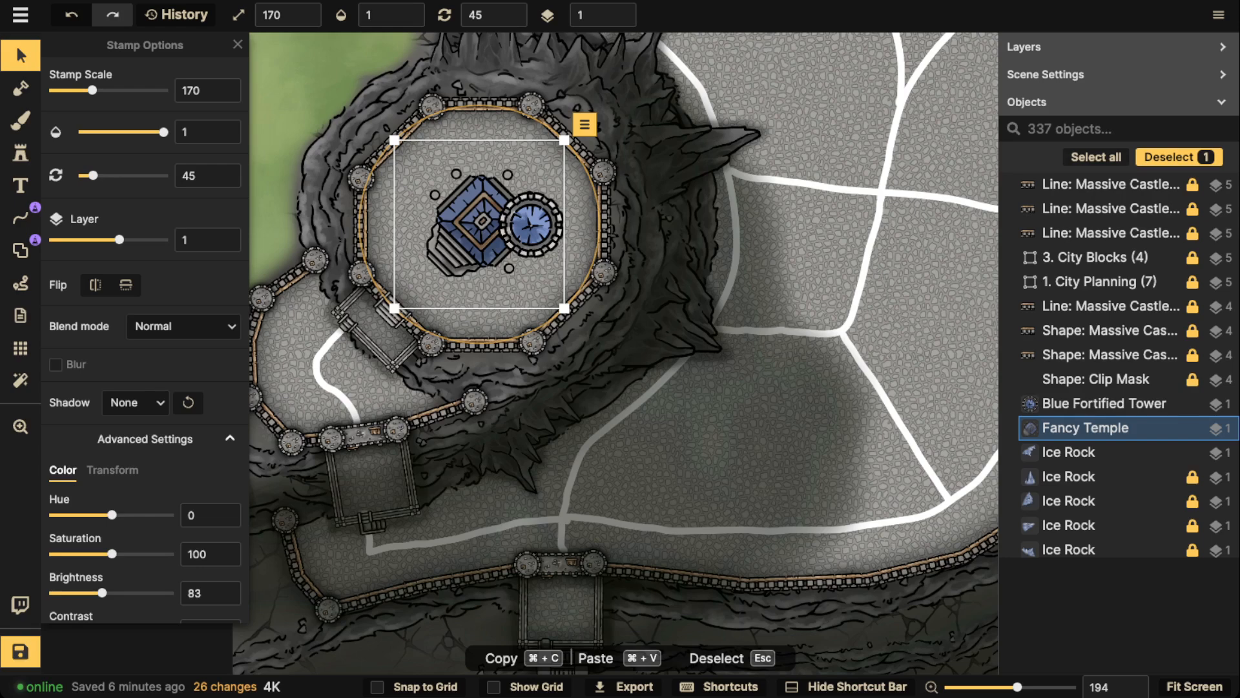
shift+click(1105, 403)
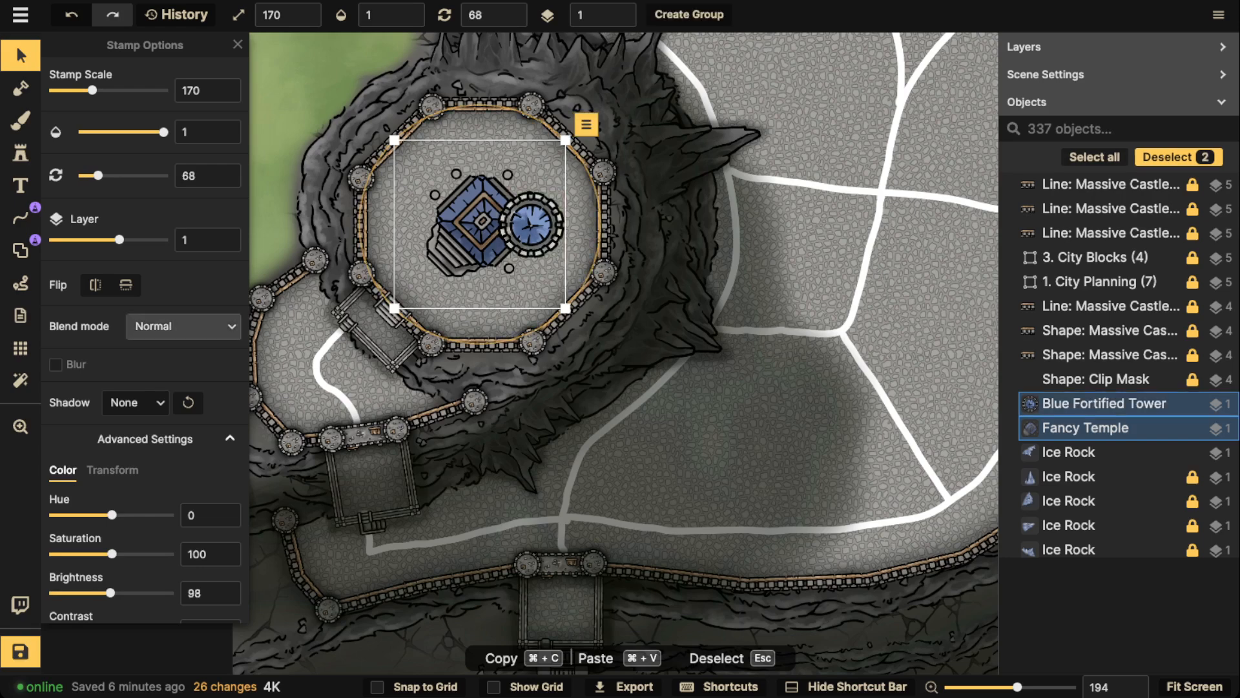
click(136, 402)
click(189, 526)
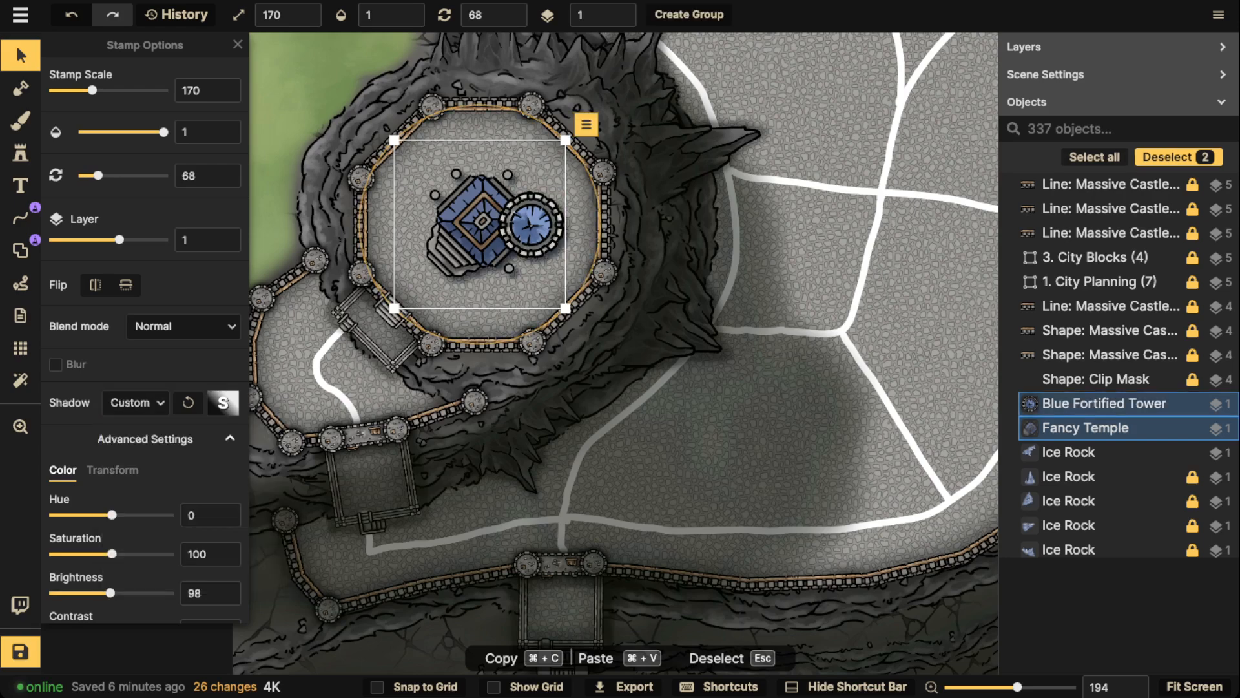
click(223, 403)
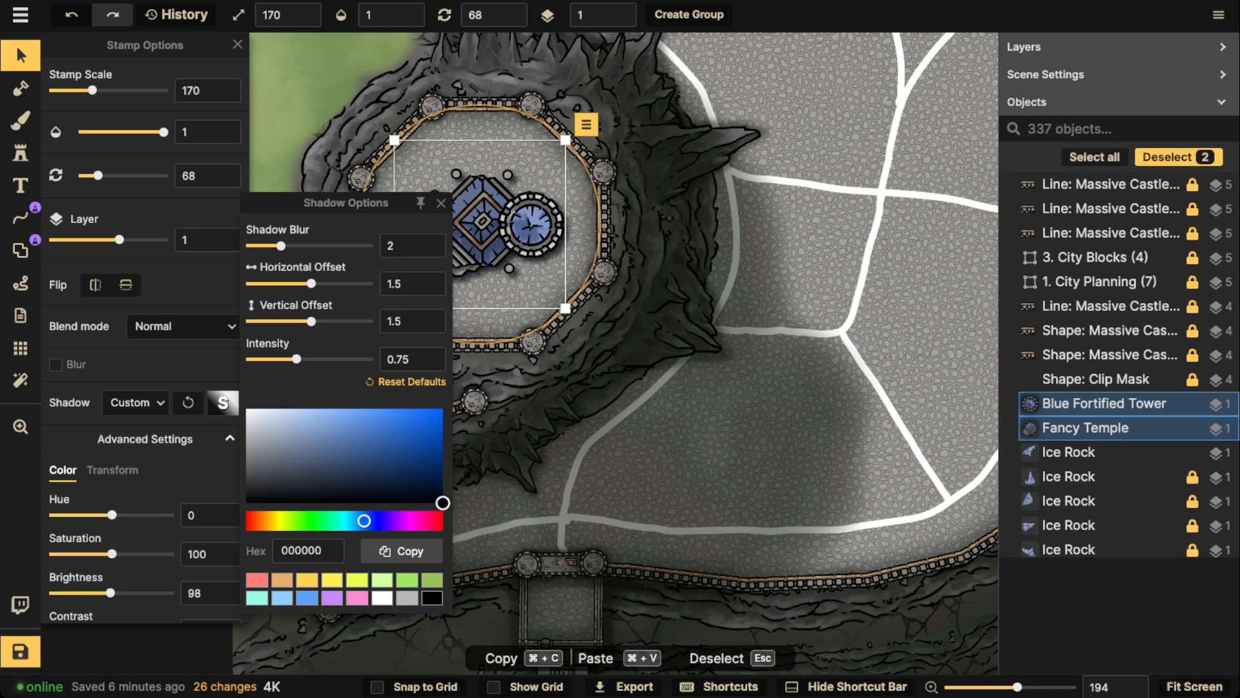
drag(407, 284, 373, 285)
text(0)
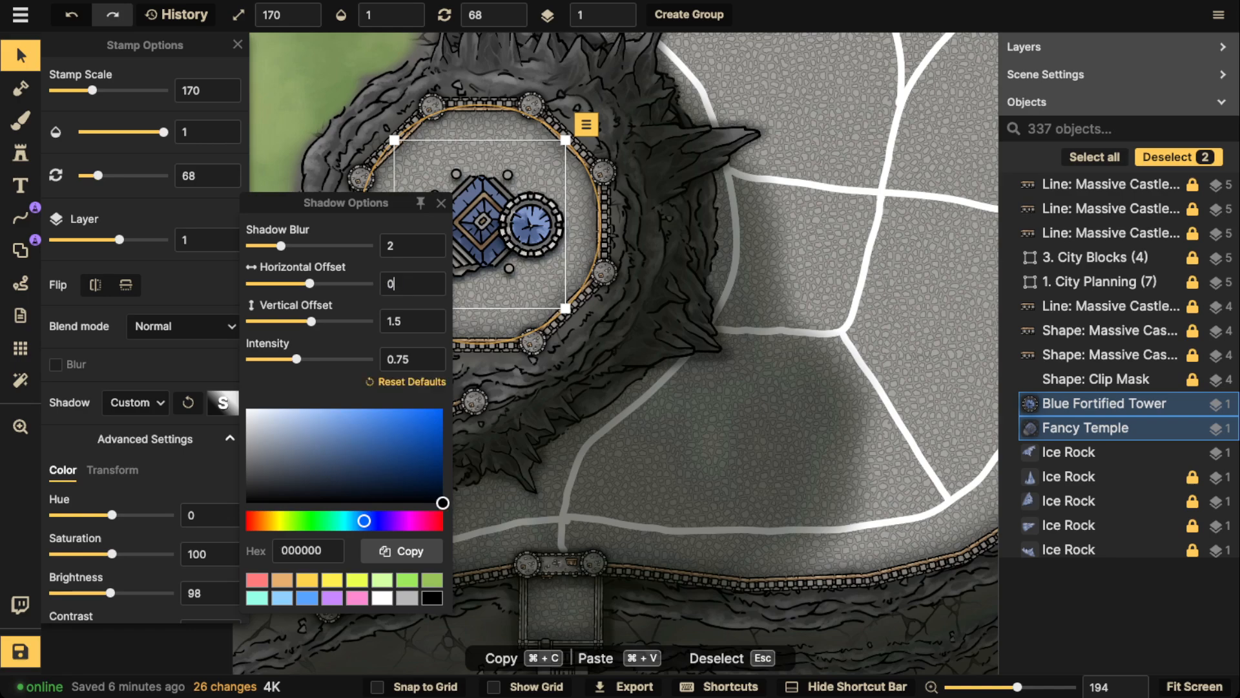
key(Tab)
text(0)
click(531, 225)
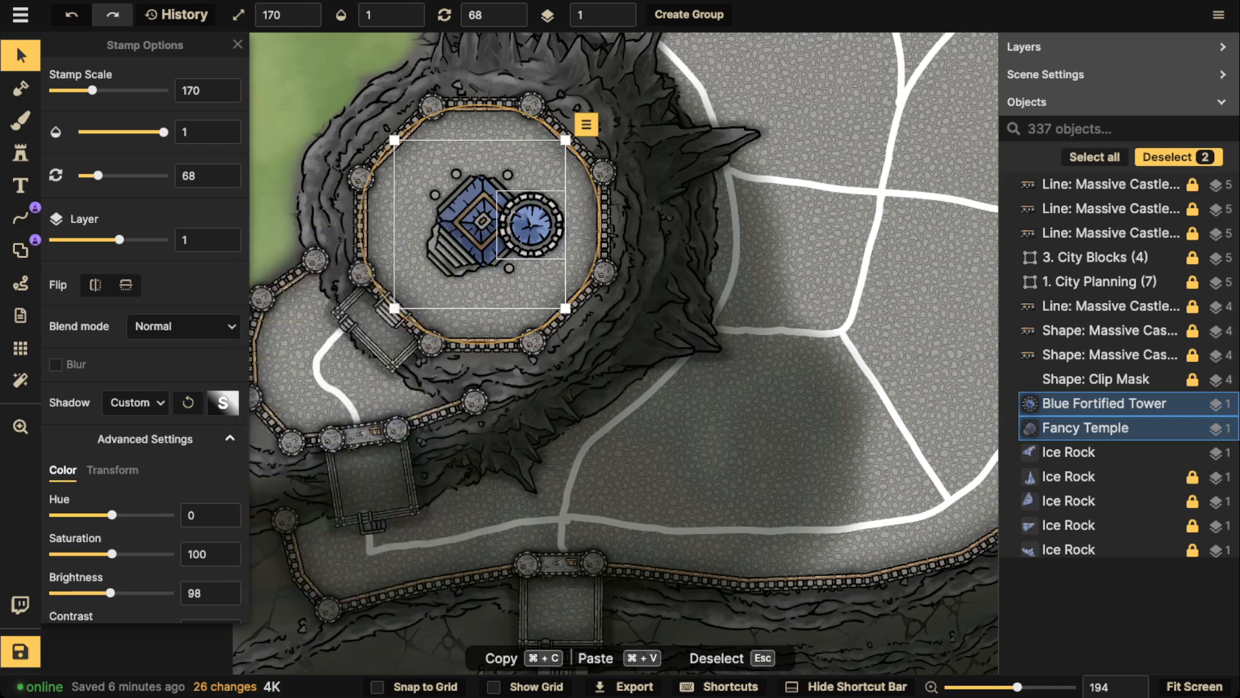
Set the Blue Fortified Tower's shadow blur to 5.3 and its shadow intensity to 0.89
click(531, 225)
click(223, 402)
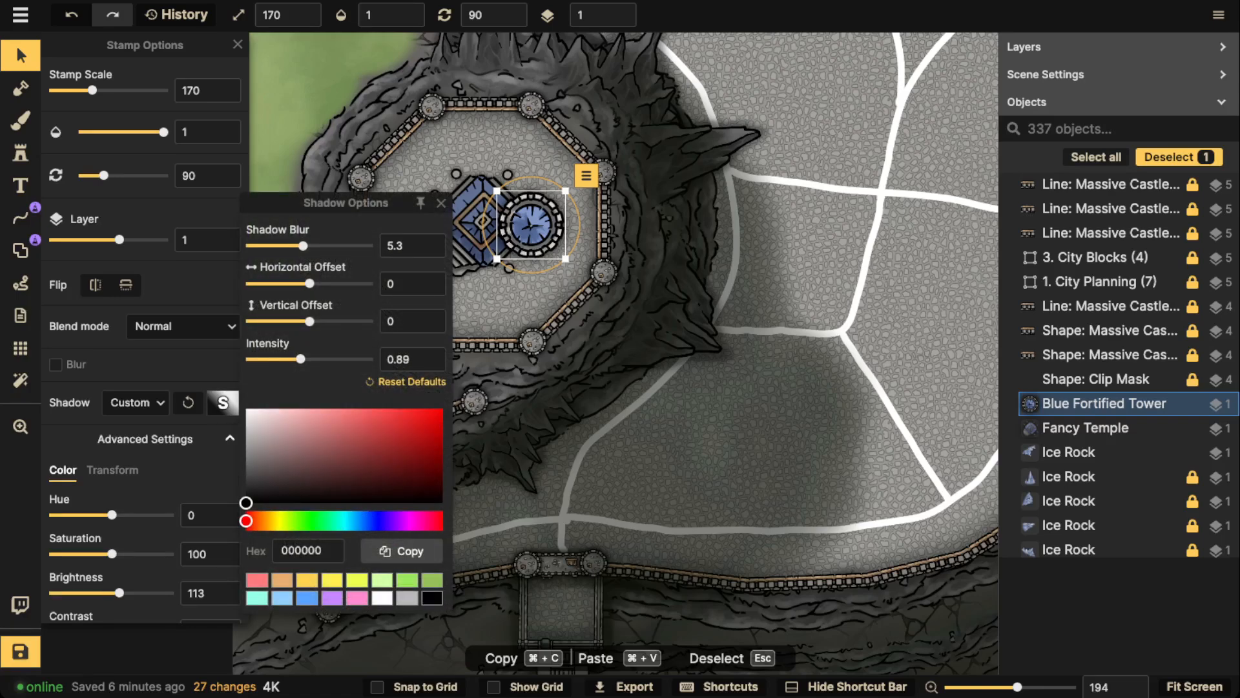
click(479, 268)
click(480, 268)
click(531, 224)
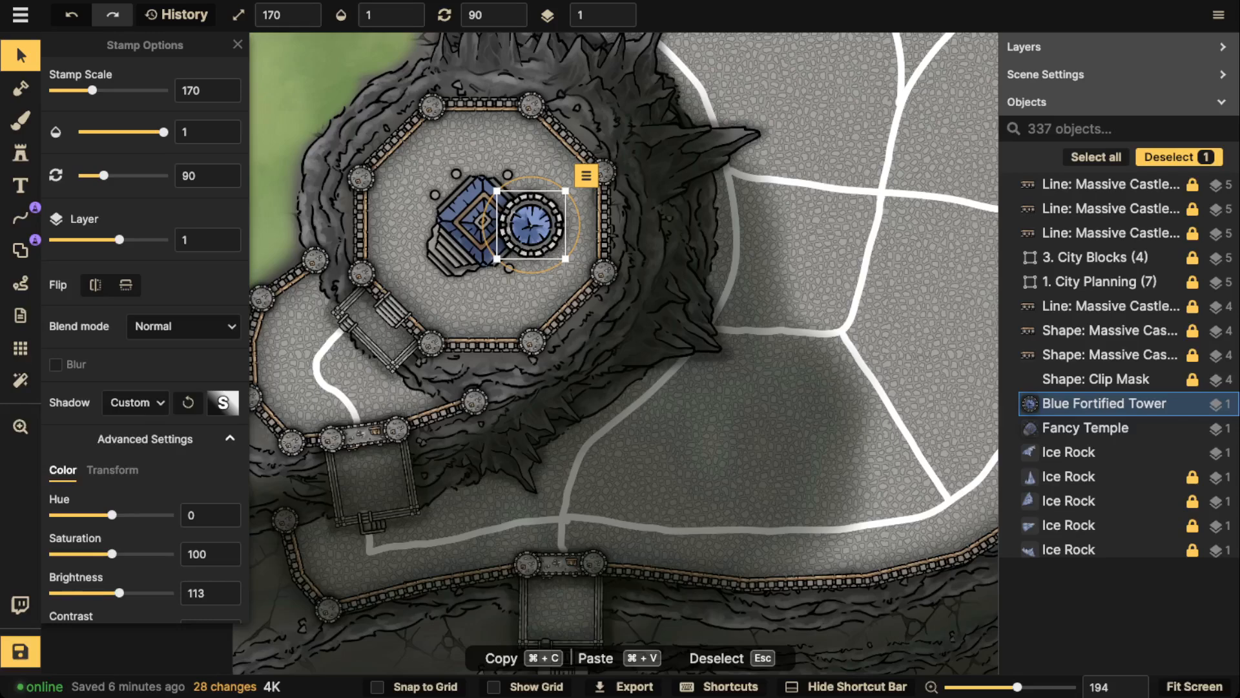
Set the Fancy Temple's custom shadow to blur 2.2 and intensity 1, keeping the vertical offset at 0
click(475, 224)
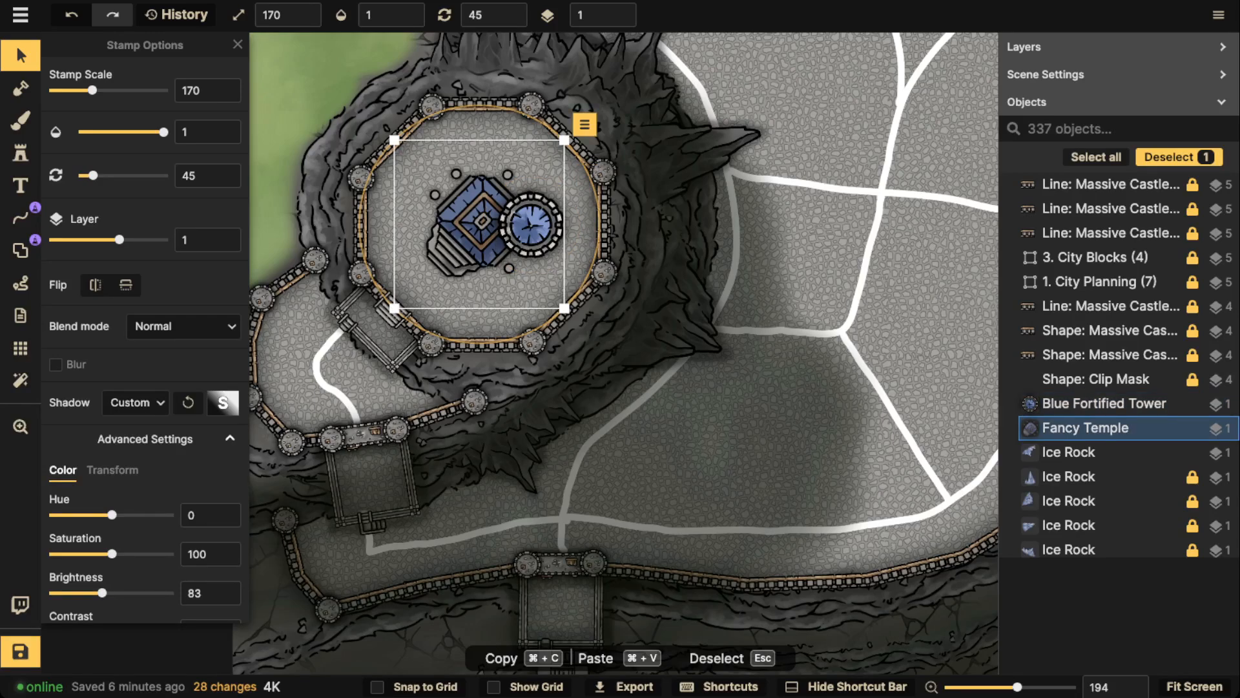
click(223, 403)
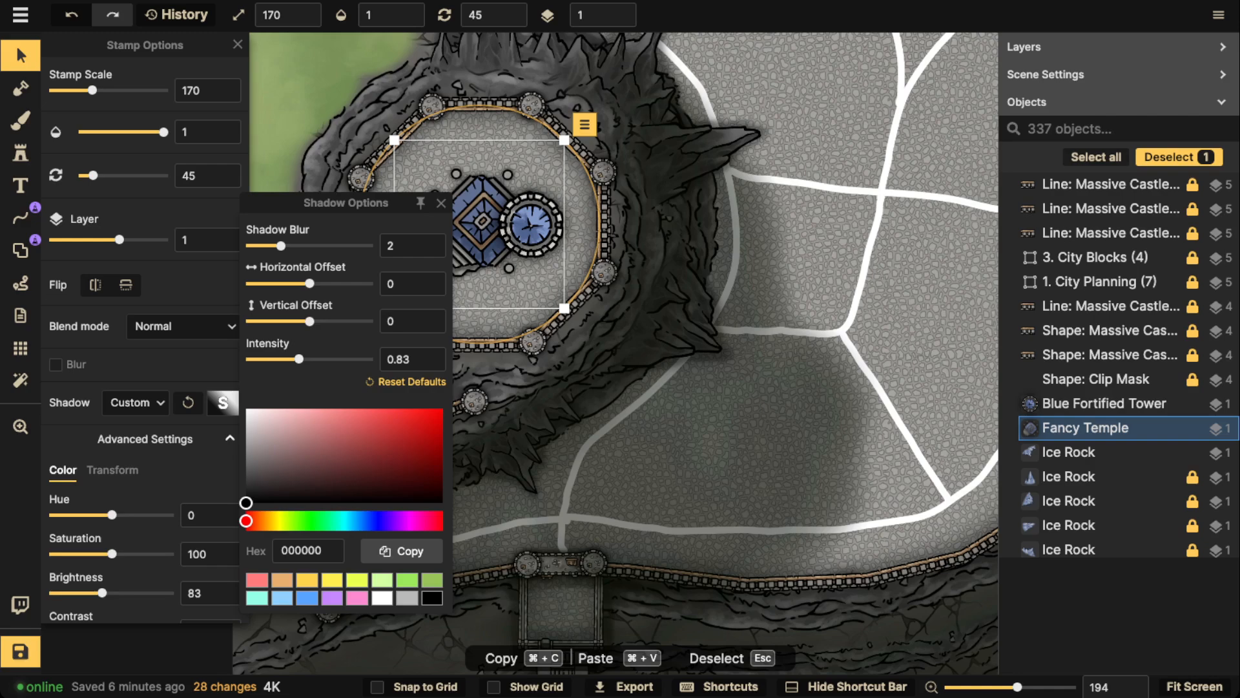
drag(310, 321, 311, 321)
click(409, 321)
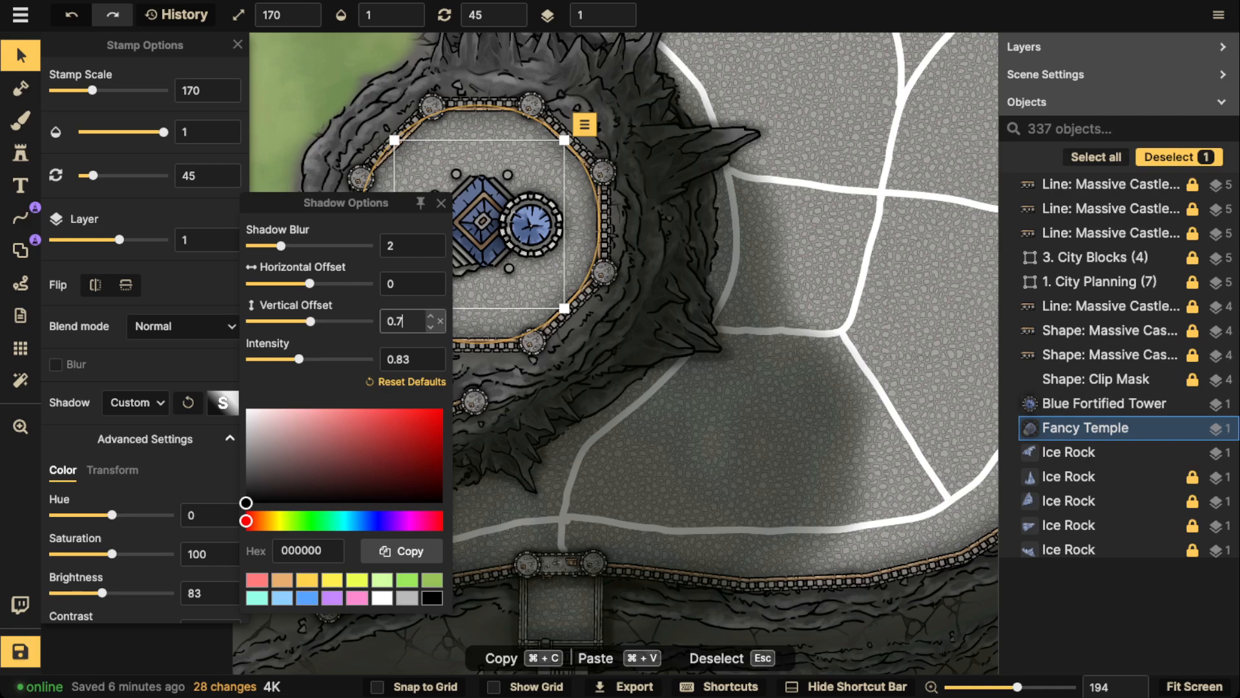
key(super+a)
text(0)
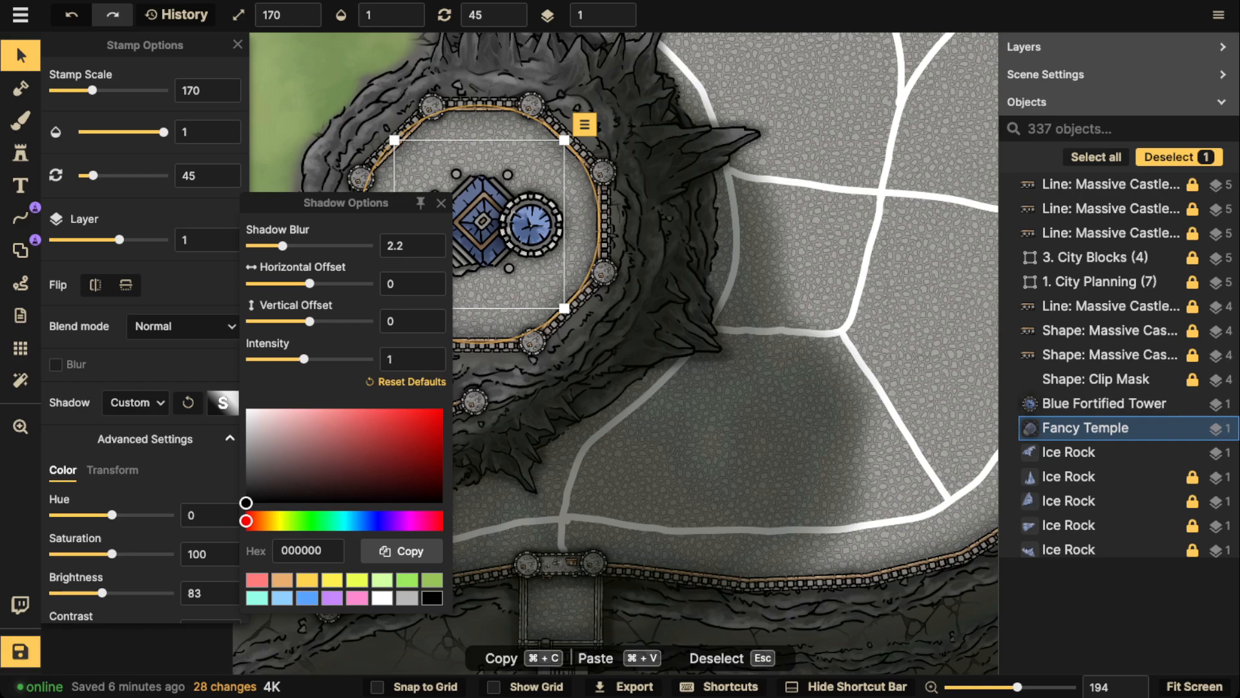
Shift the Blue Fortified Tower slightly away from the Fancy Temple
click(531, 224)
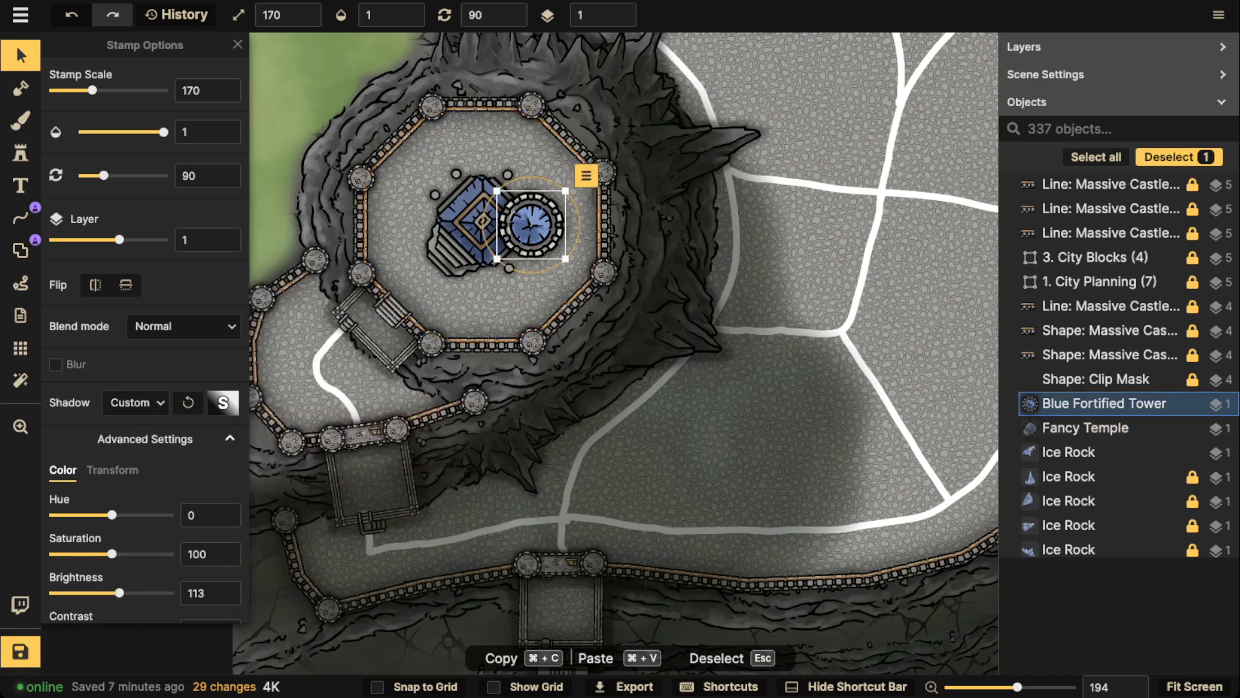
drag(531, 225, 535, 226)
key(Escape)
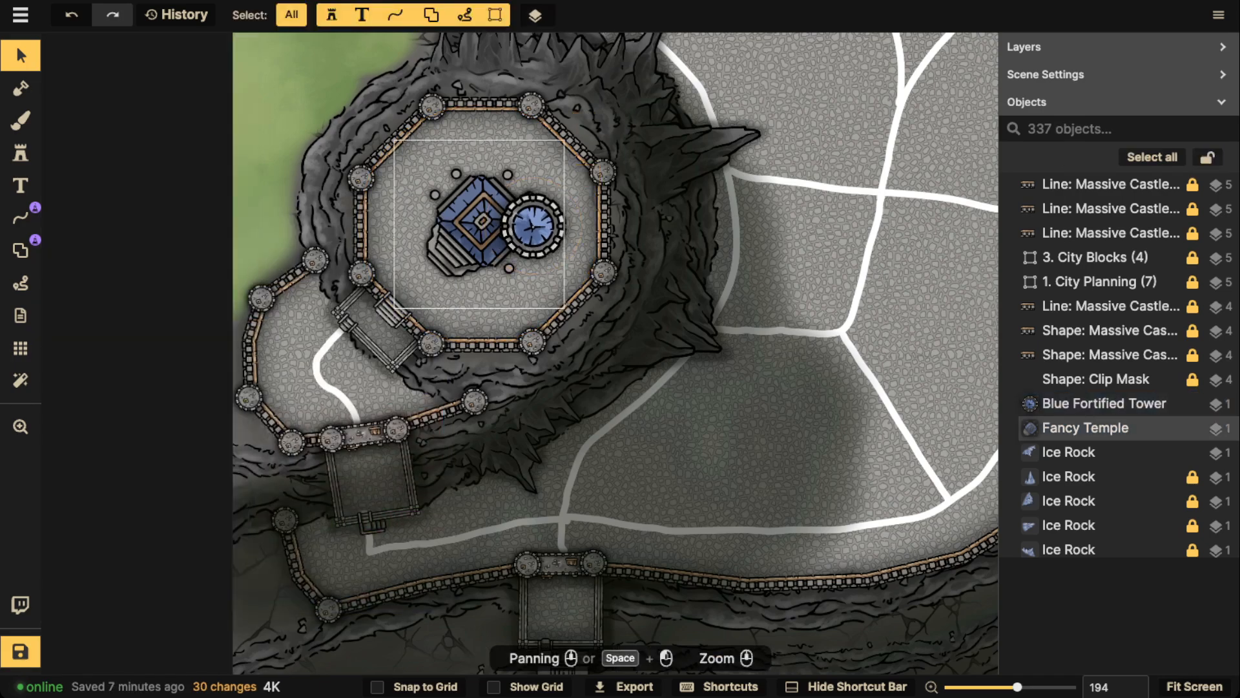
click(477, 223)
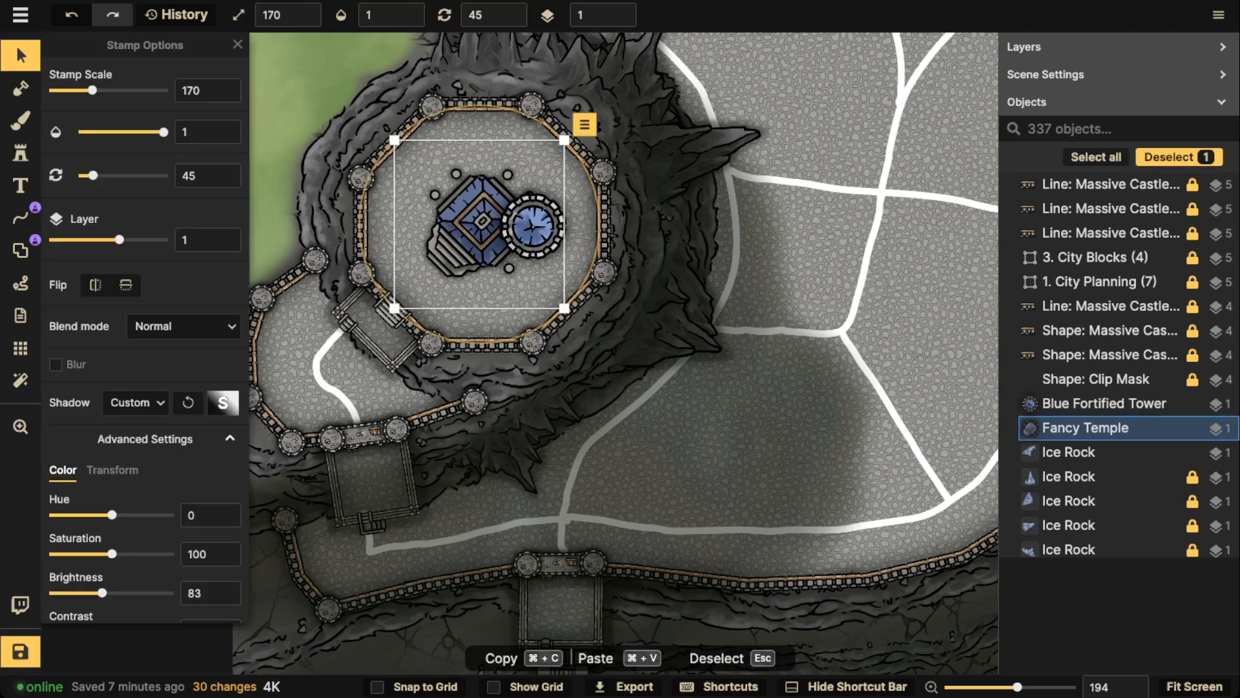
click(533, 227)
Choose the Statue stamp from the Details pack of the Watercolor Cities catalog
click(21, 153)
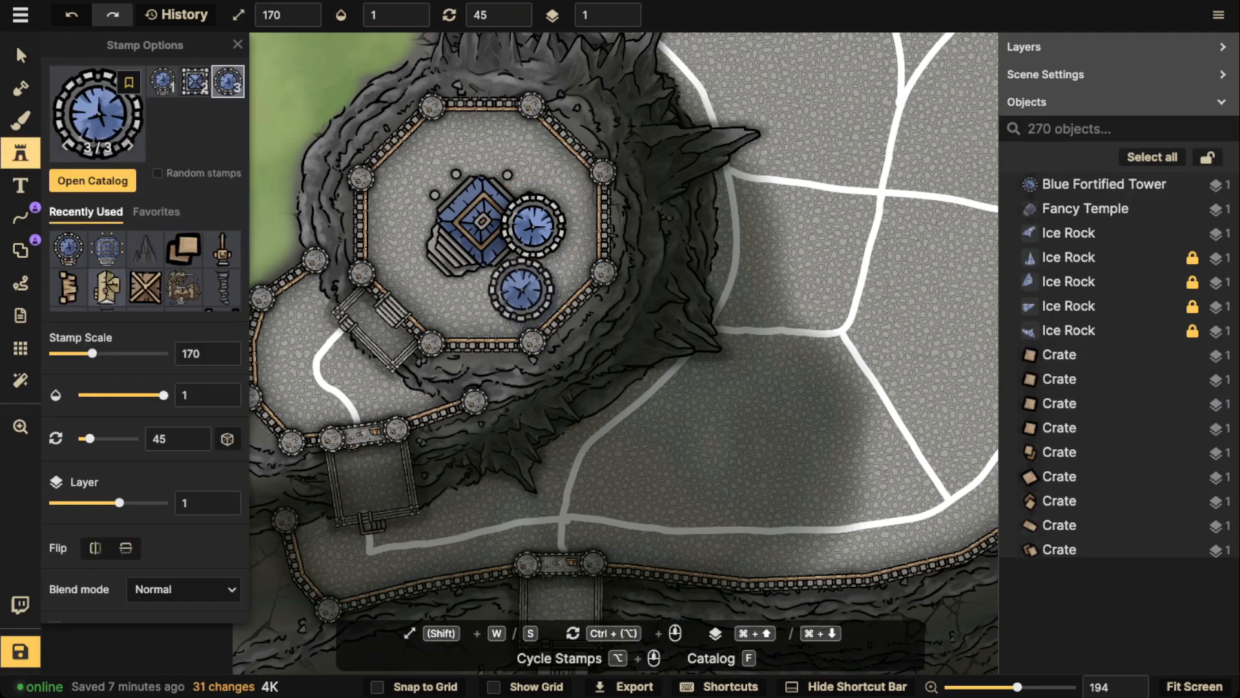
key(f)
scroll(399, 159, down, 10)
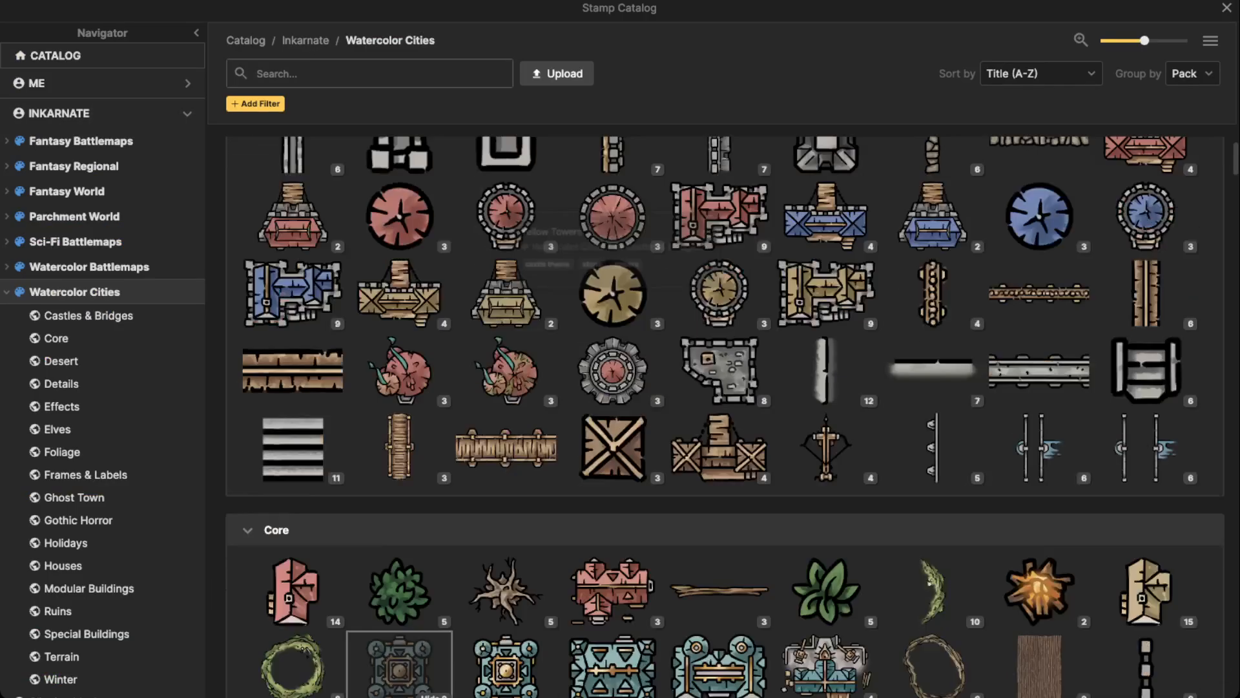
scroll(399, 159, down, 7)
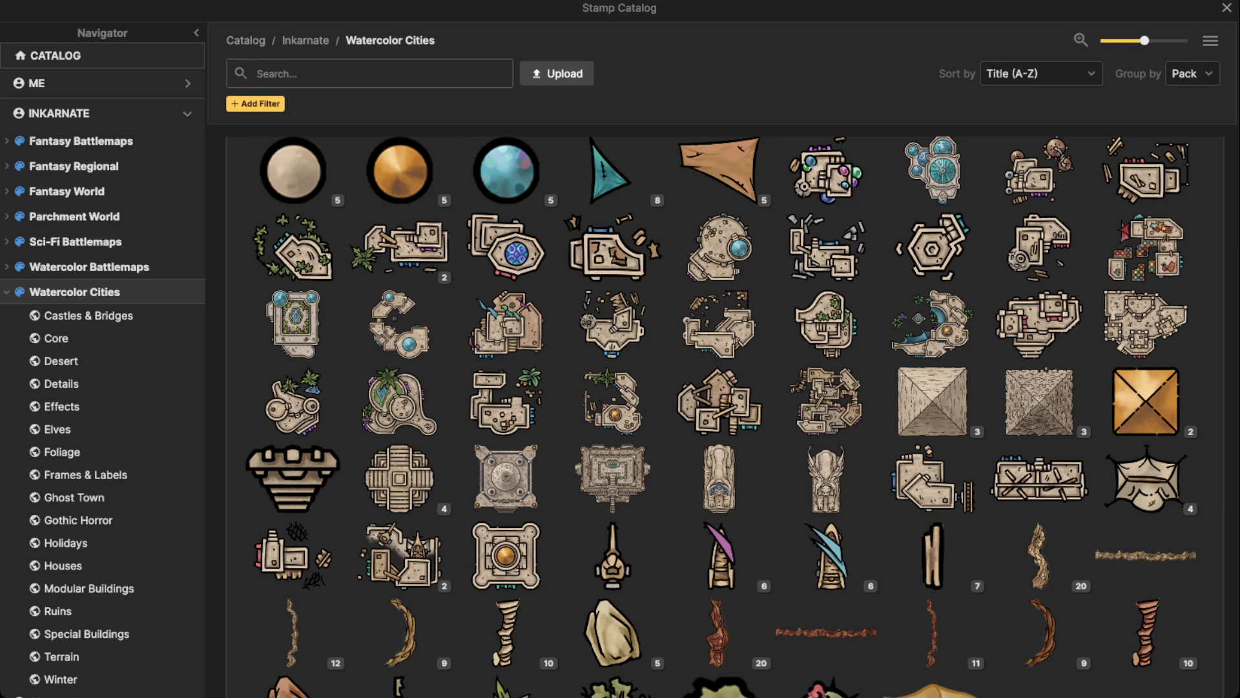
scroll(507, 323, down, 7)
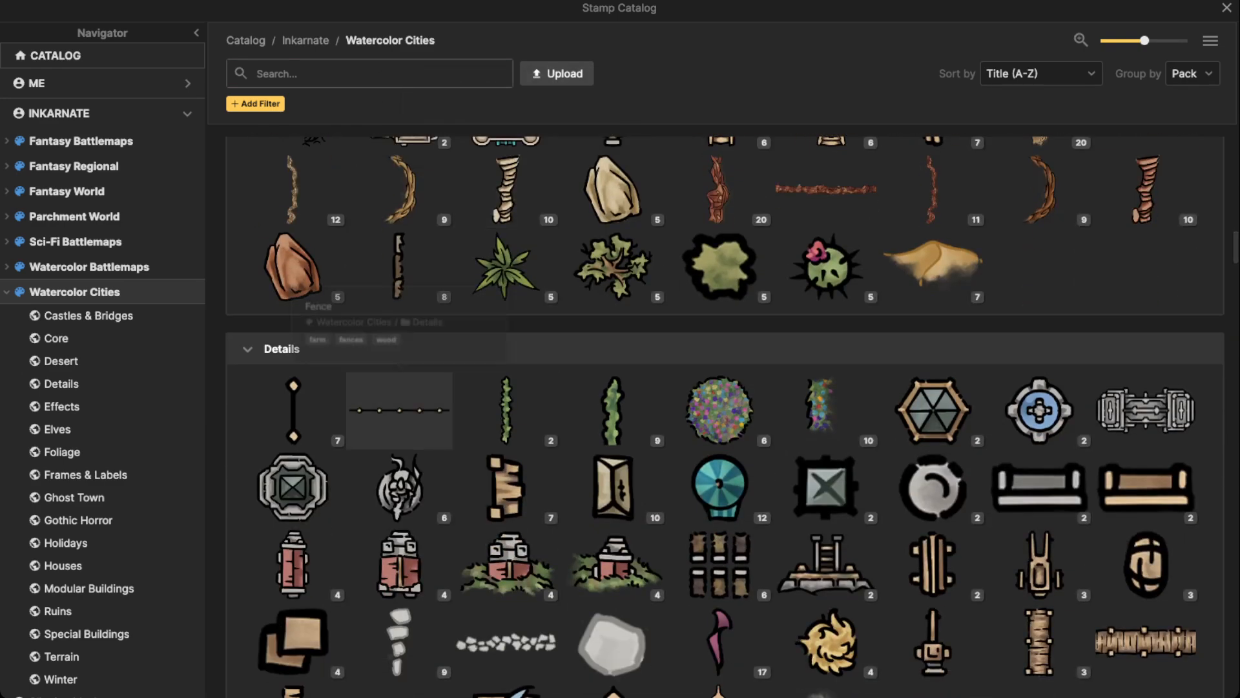
click(399, 488)
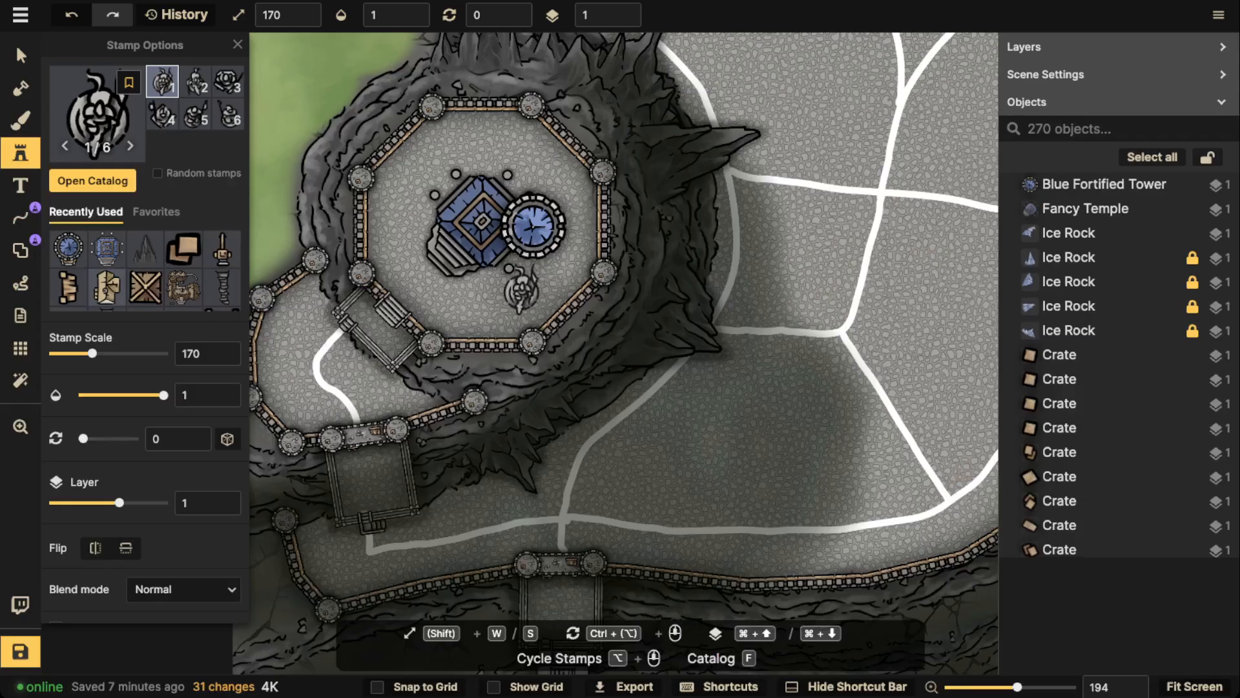
Place the sixth Statue variant at scale 170 and rotation 330 inside the plateau's northwest wall, and raise it to layer 5
alt+scroll(520, 291, down, 2)
scroll(520, 291, up, 3)
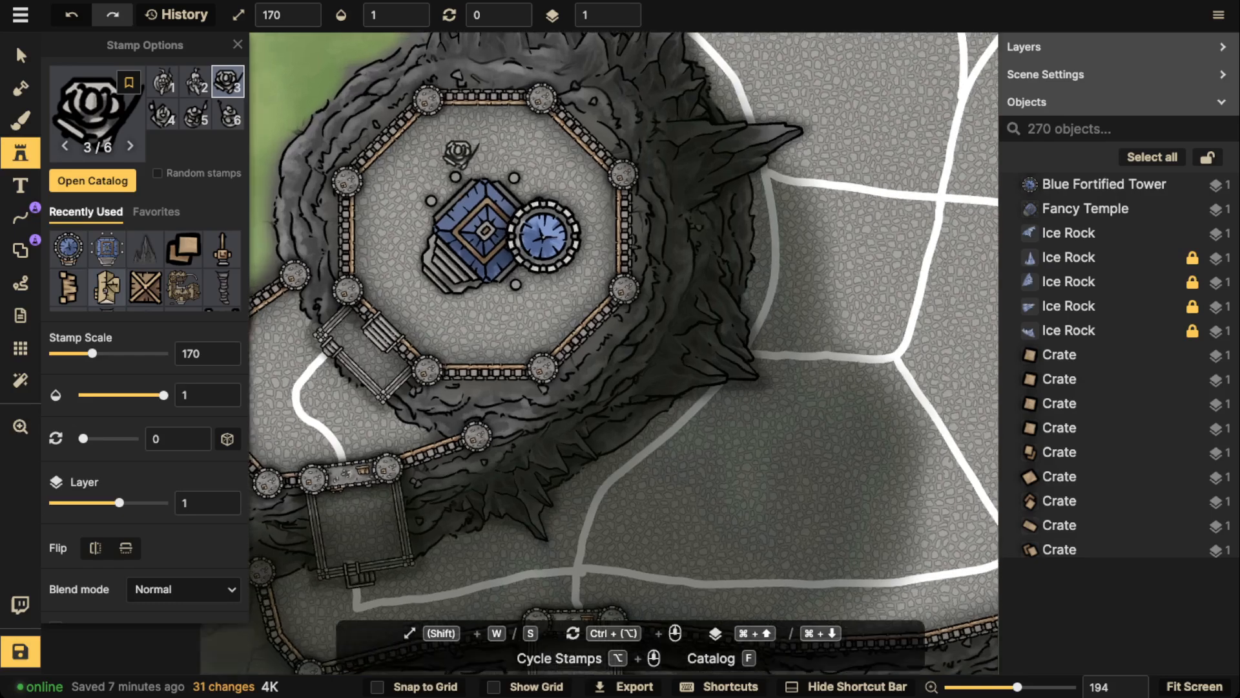
alt+scroll(519, 285, down, 3)
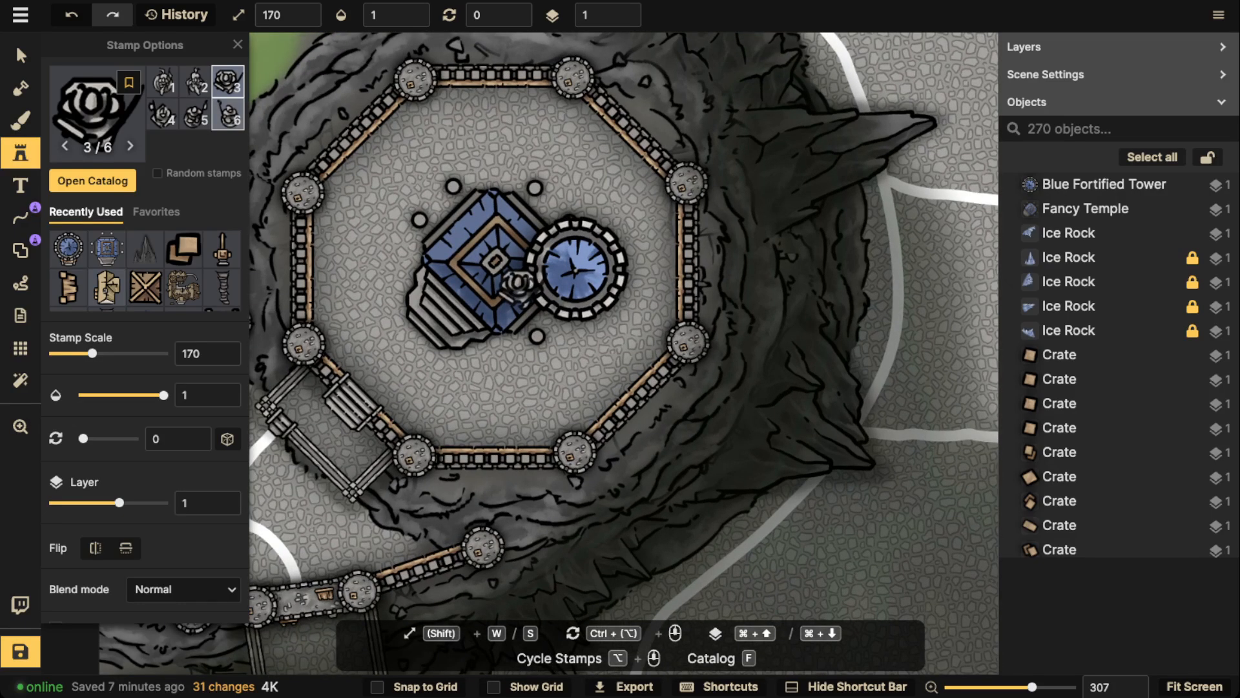
ctrl+scroll(391, 155, down, 1)
ctrl+scroll(391, 155, down, 1)
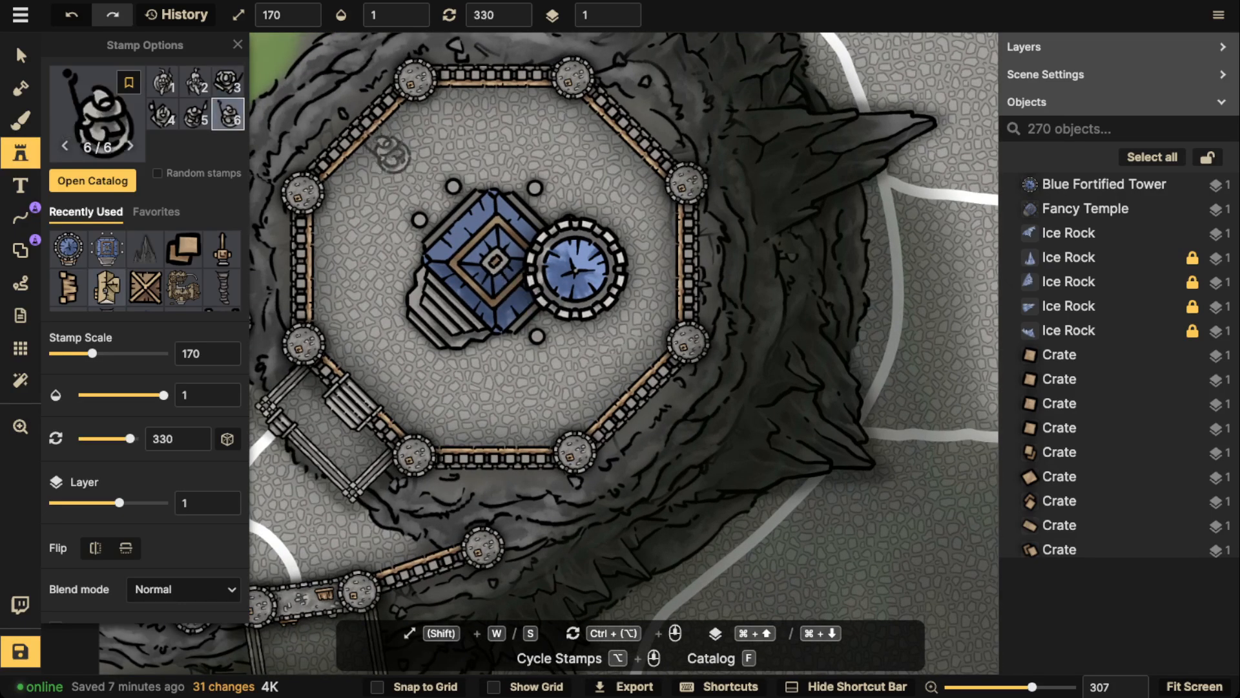
click(391, 155)
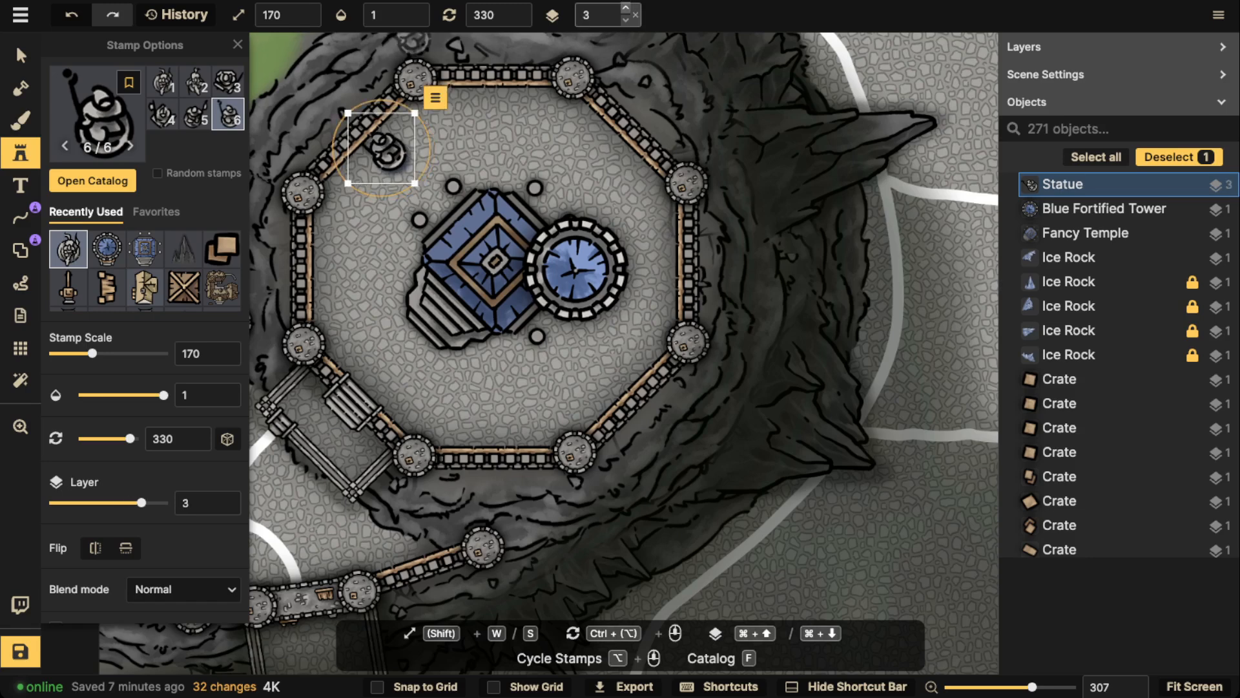
click(625, 8)
click(625, 7)
Try the statue north of the temple at rotation 15, and northwest of it at rotation 0
drag(389, 154, 500, 129)
scroll(420, 187, down, 12)
scroll(513, 268, down, 6)
scroll(500, 129, down, 1)
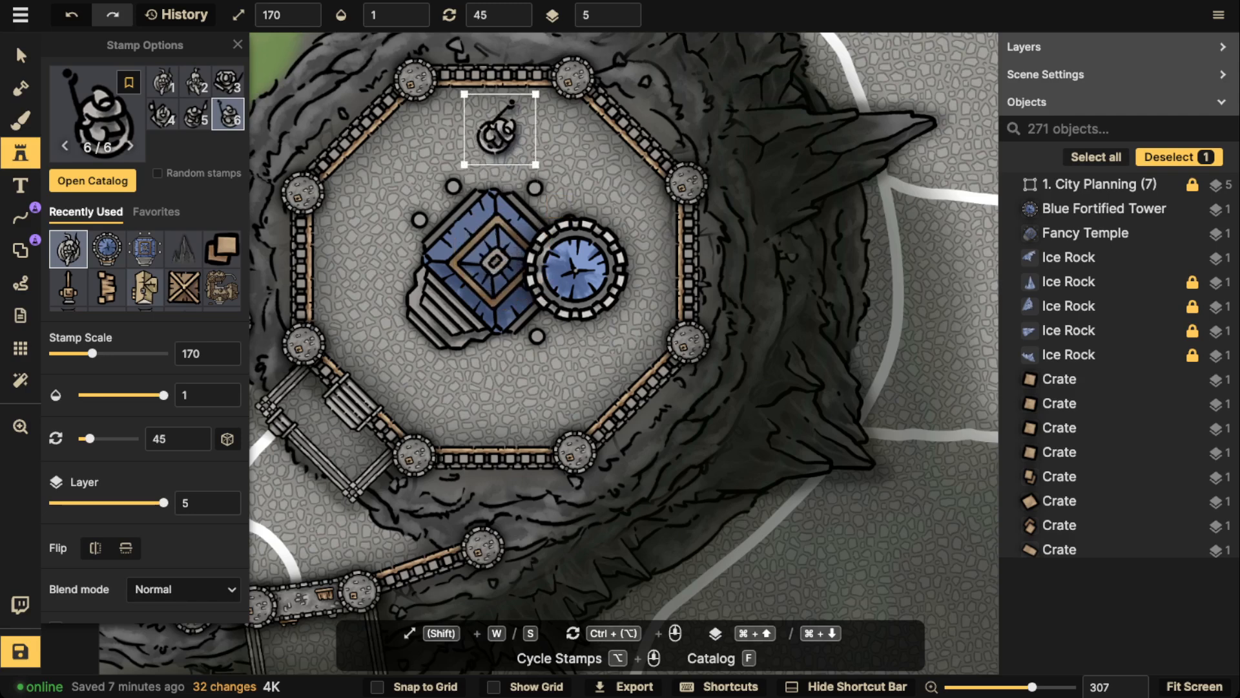
scroll(494, 129, down, 2)
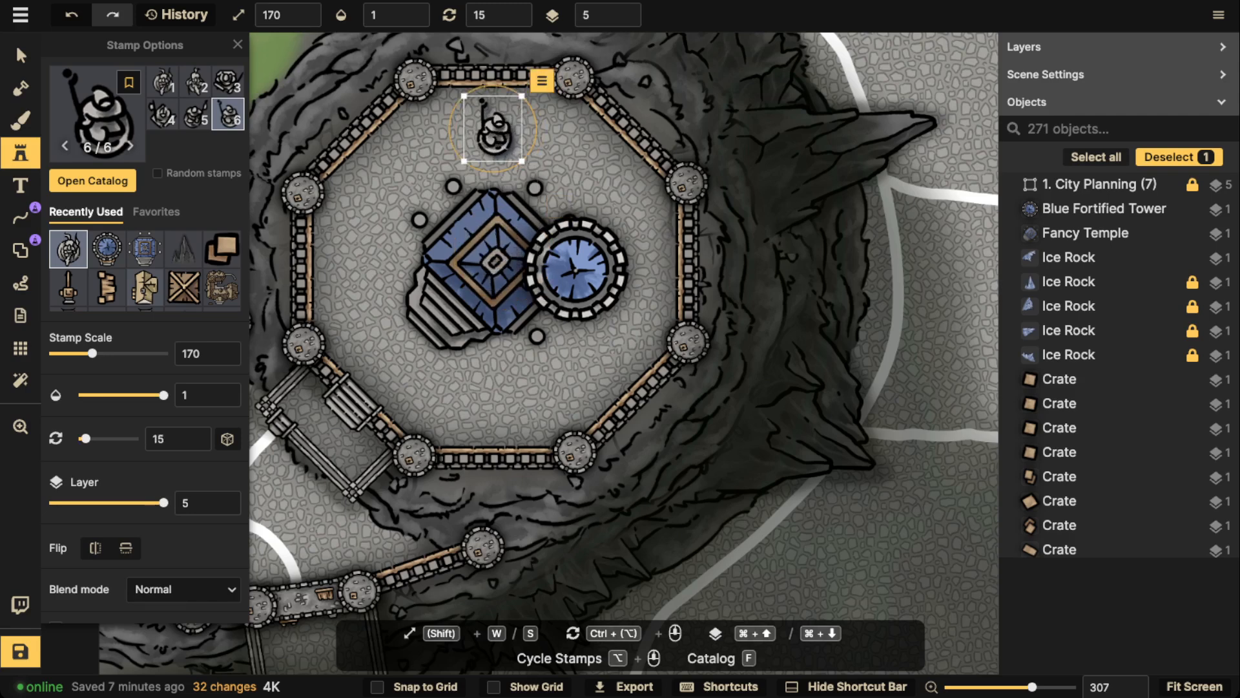
drag(494, 129, 394, 257)
scroll(405, 275, up, 5)
scroll(406, 274, down, 6)
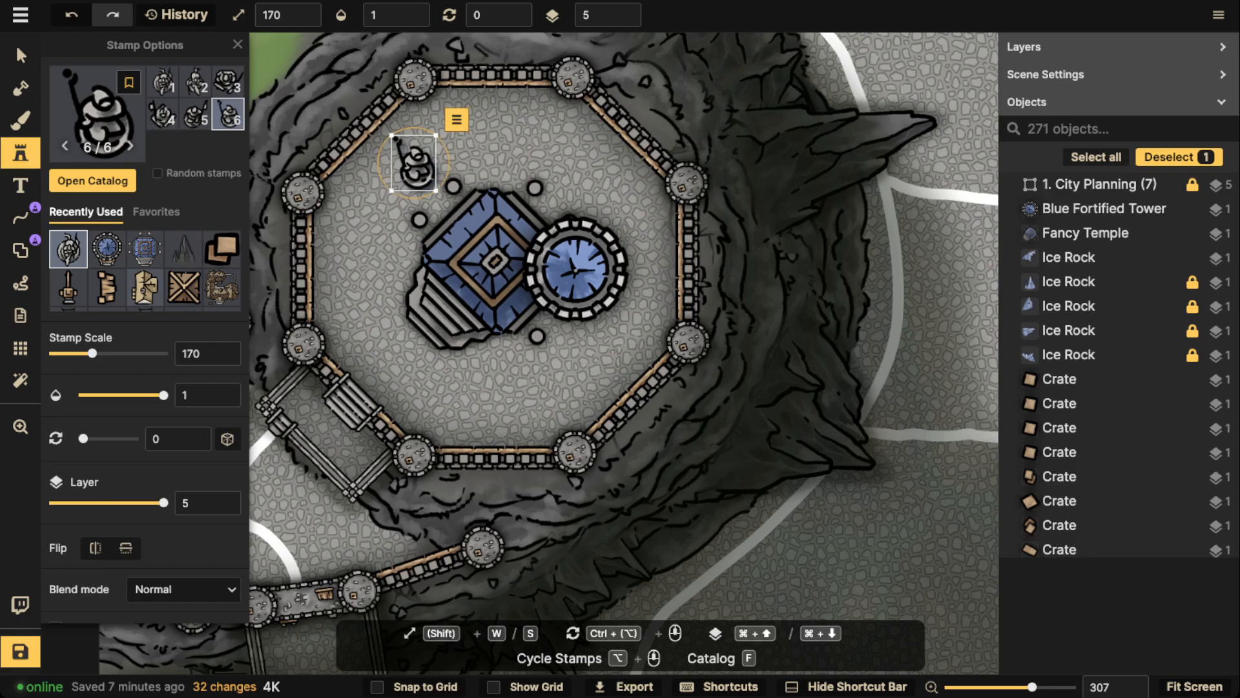
Examine the stair and gate connections leading from the lower district up to the octagonal plateau
scroll(413, 163, down, 6)
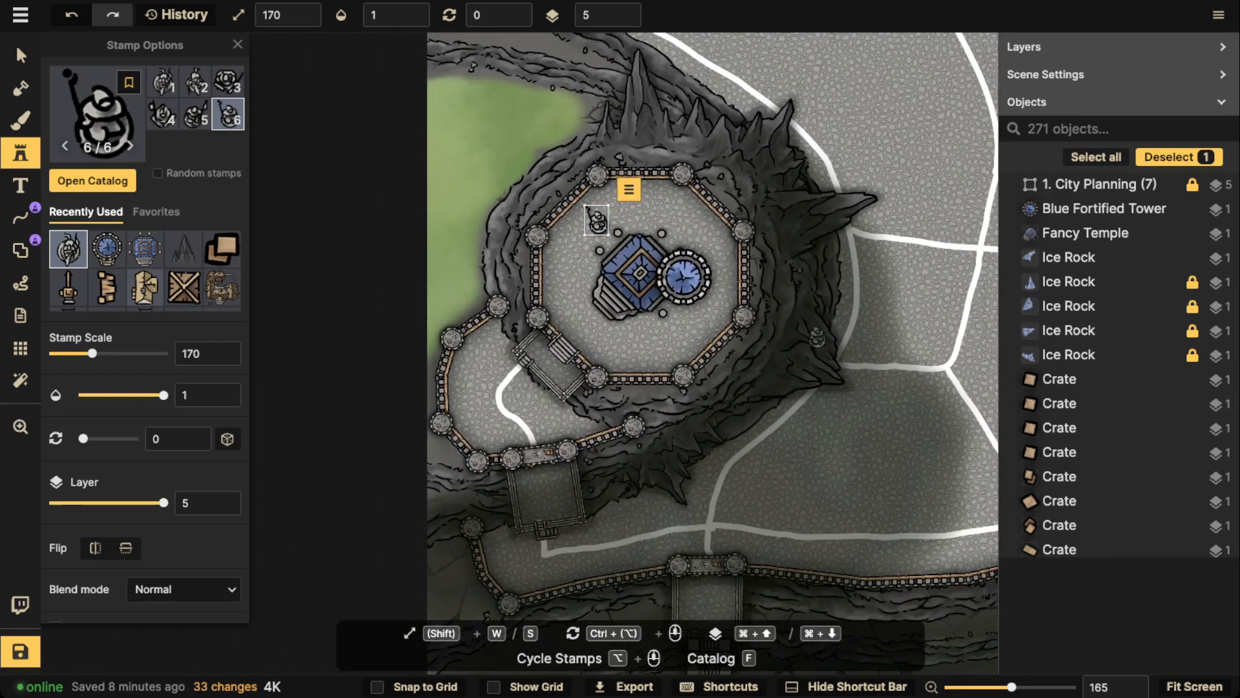
scroll(597, 220, down, 10)
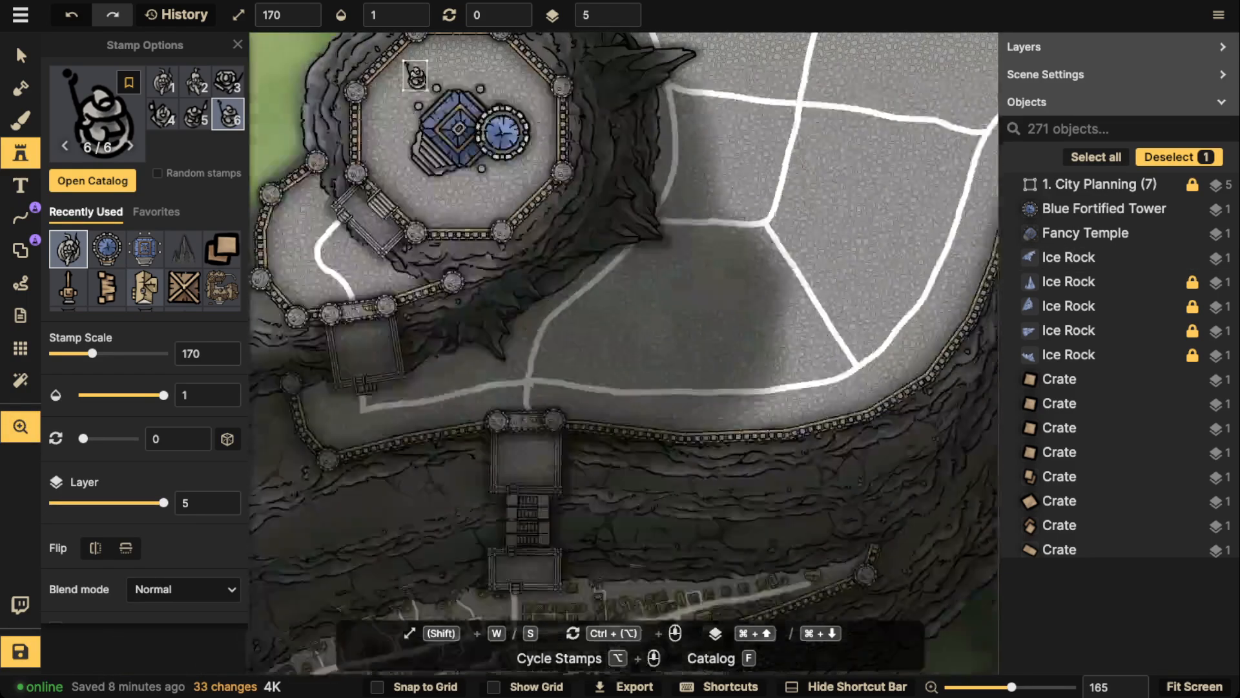
scroll(624, 284, down, 3)
scroll(715, 307, up, 5)
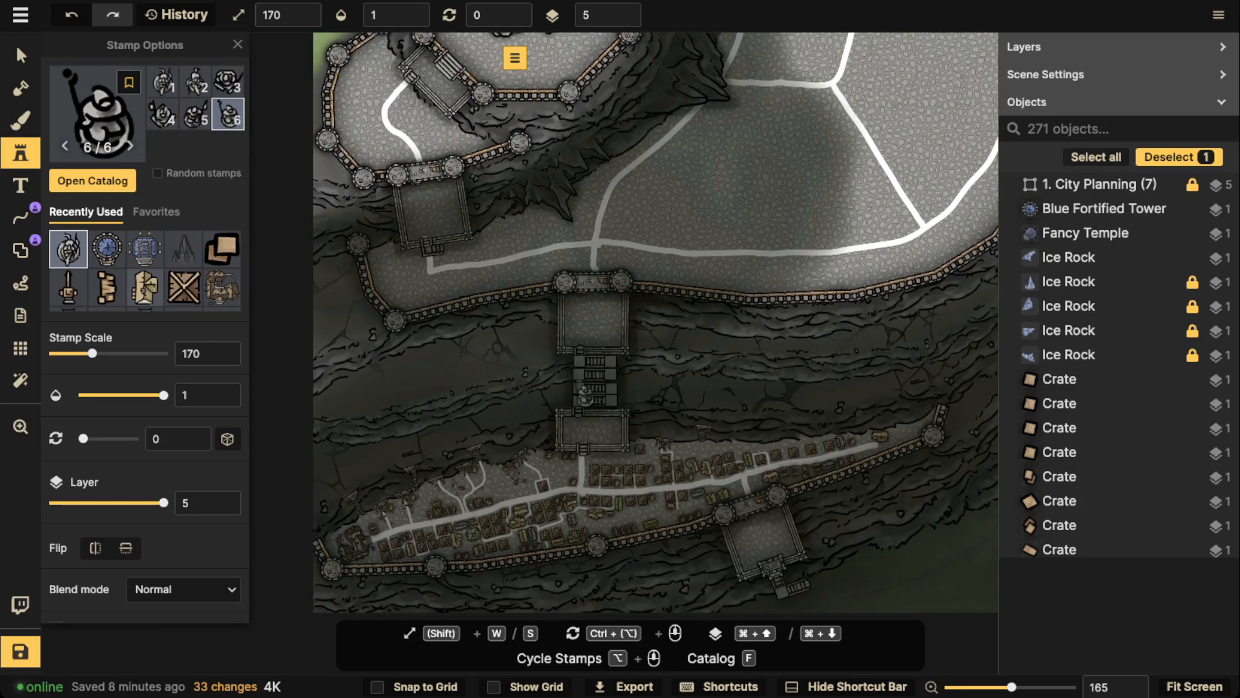
scroll(598, 414, up, 8)
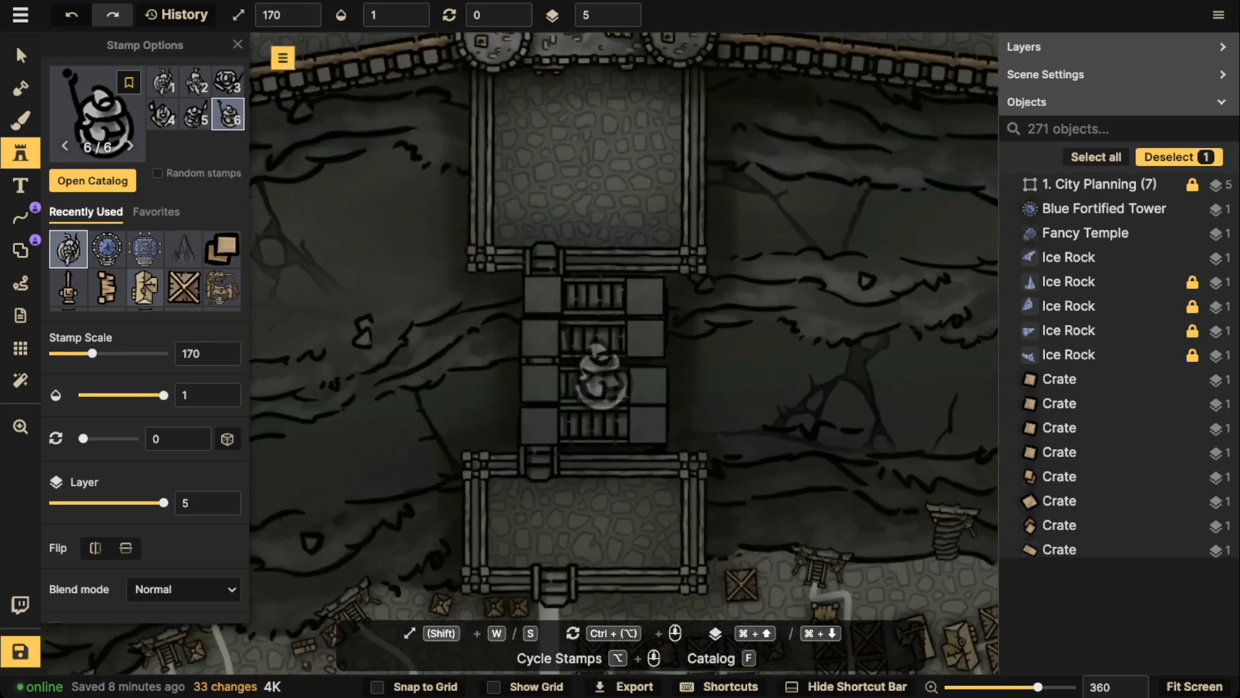
scroll(605, 365, up, 5)
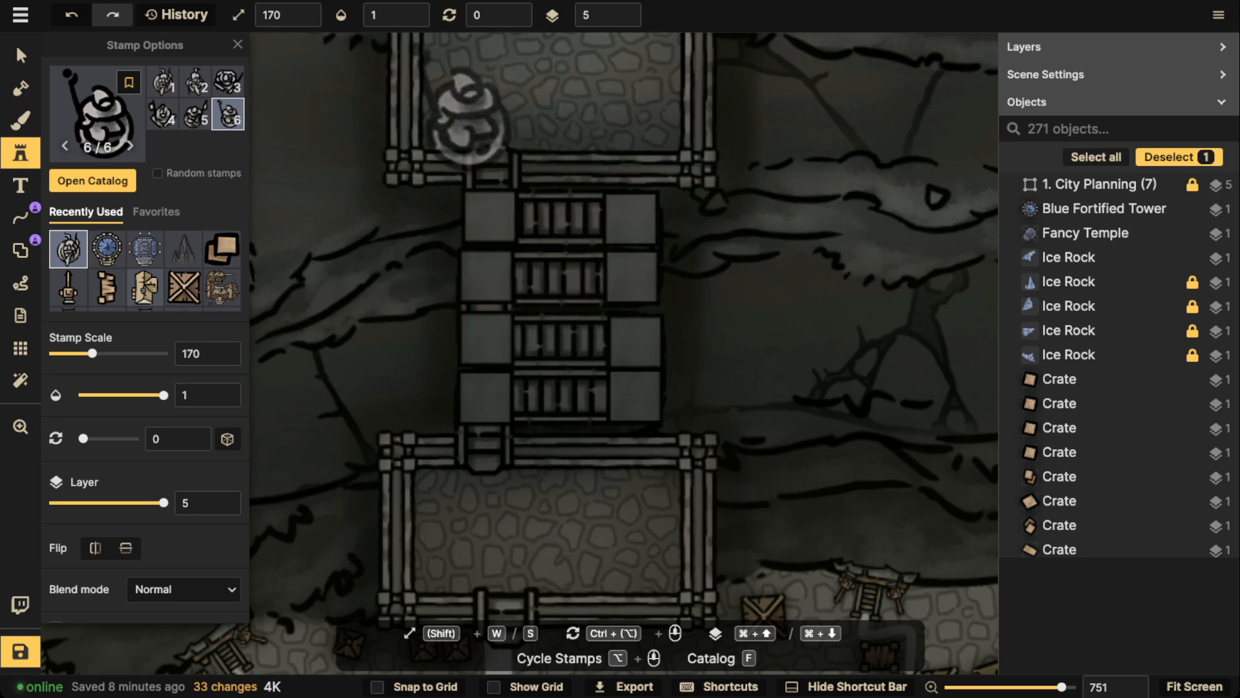
drag(568, 152, 613, 678)
drag(491, 110, 715, 640)
drag(481, 135, 636, 620)
drag(484, 363, 552, 234)
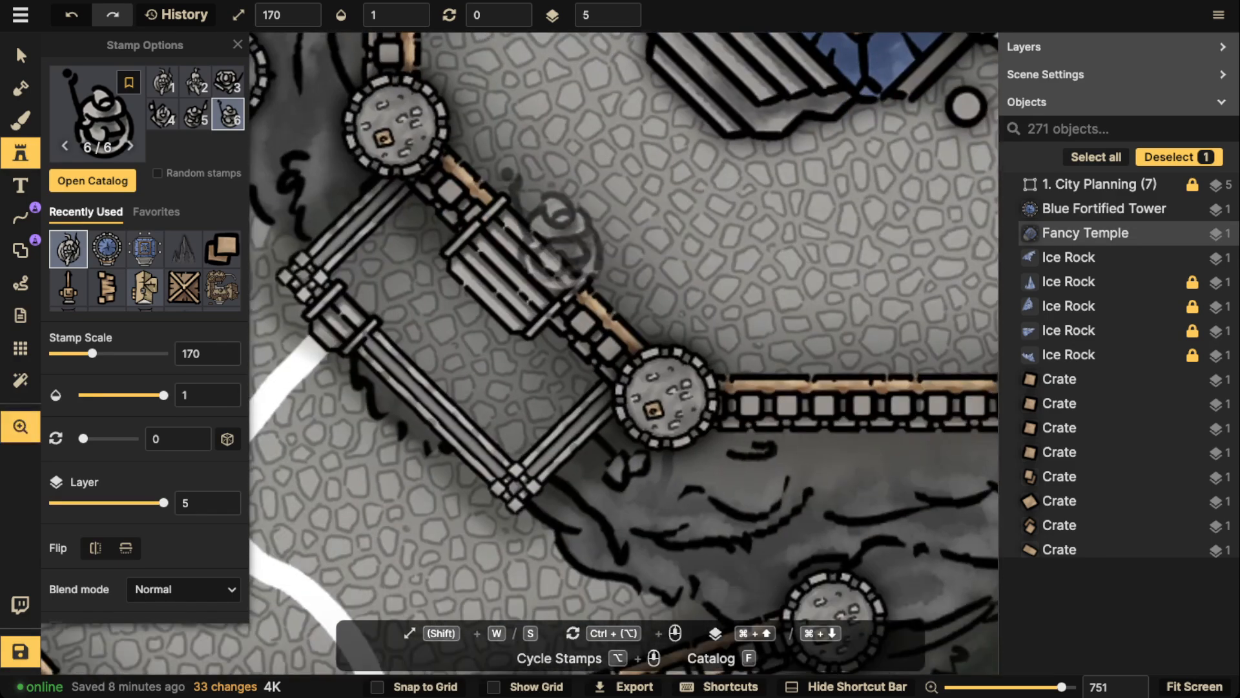
drag(701, 247, 616, 415)
scroll(620, 413, down, 8)
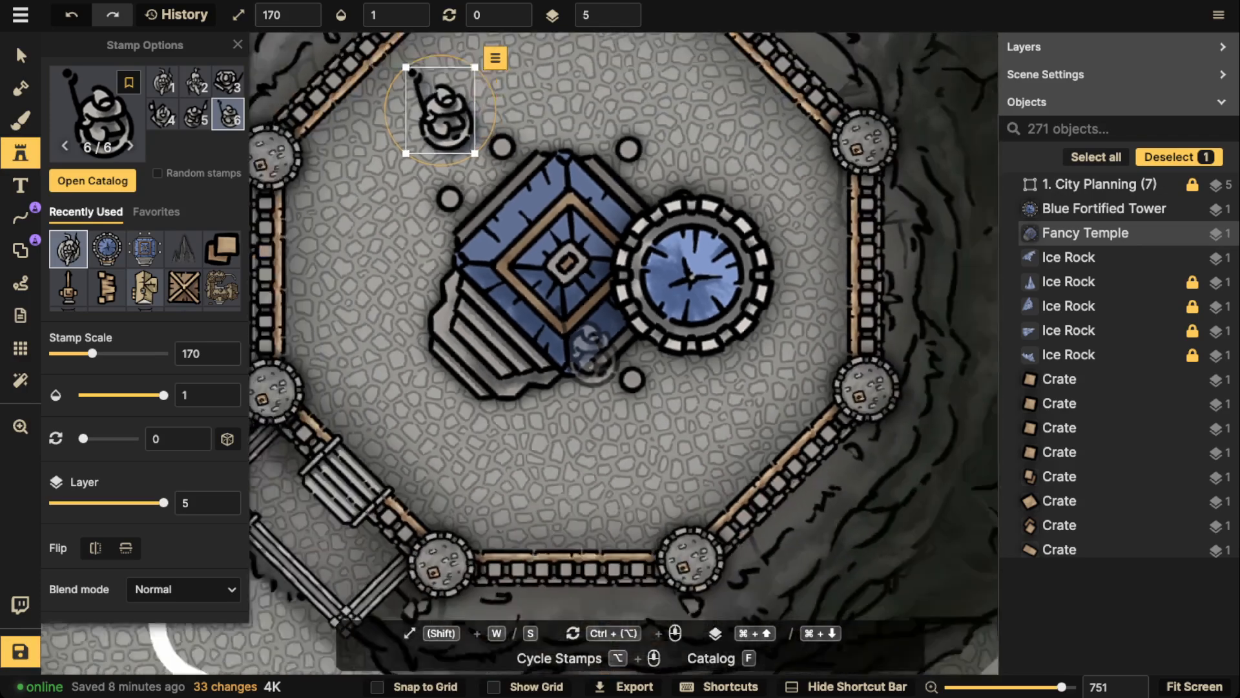
Move the statue against the northern end of the plateau's northwest wall and rotate it to 340
scroll(464, 163, down, 1)
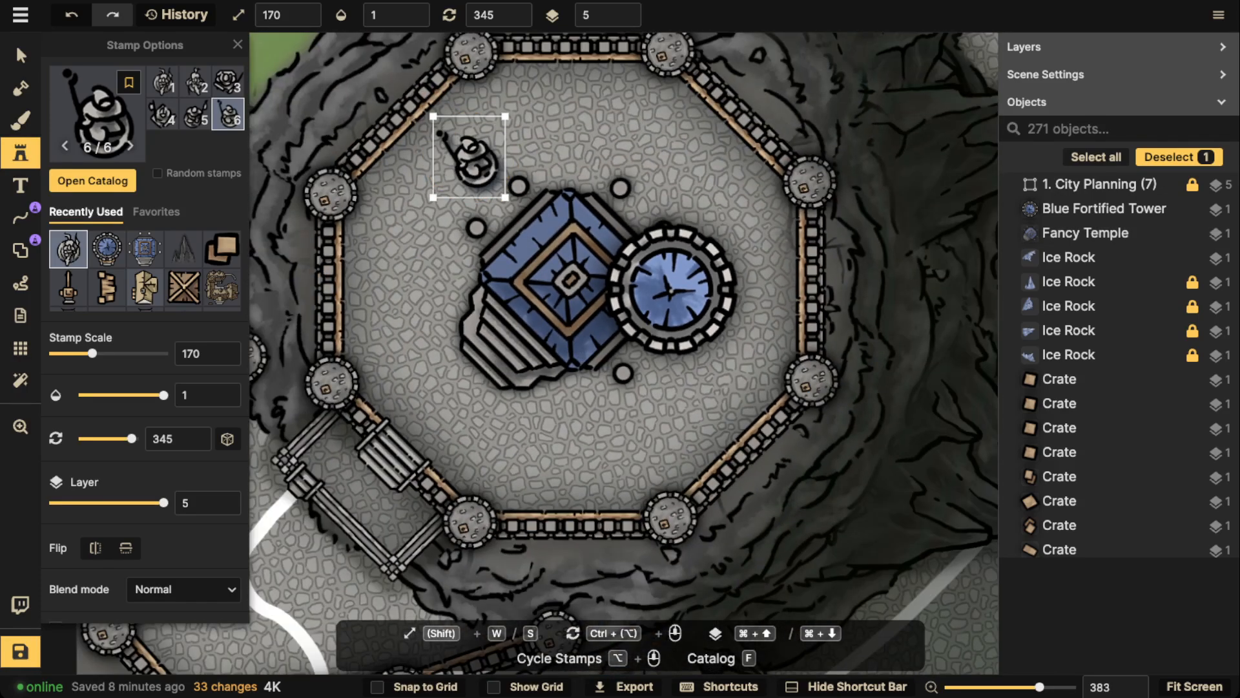
click(450, 112)
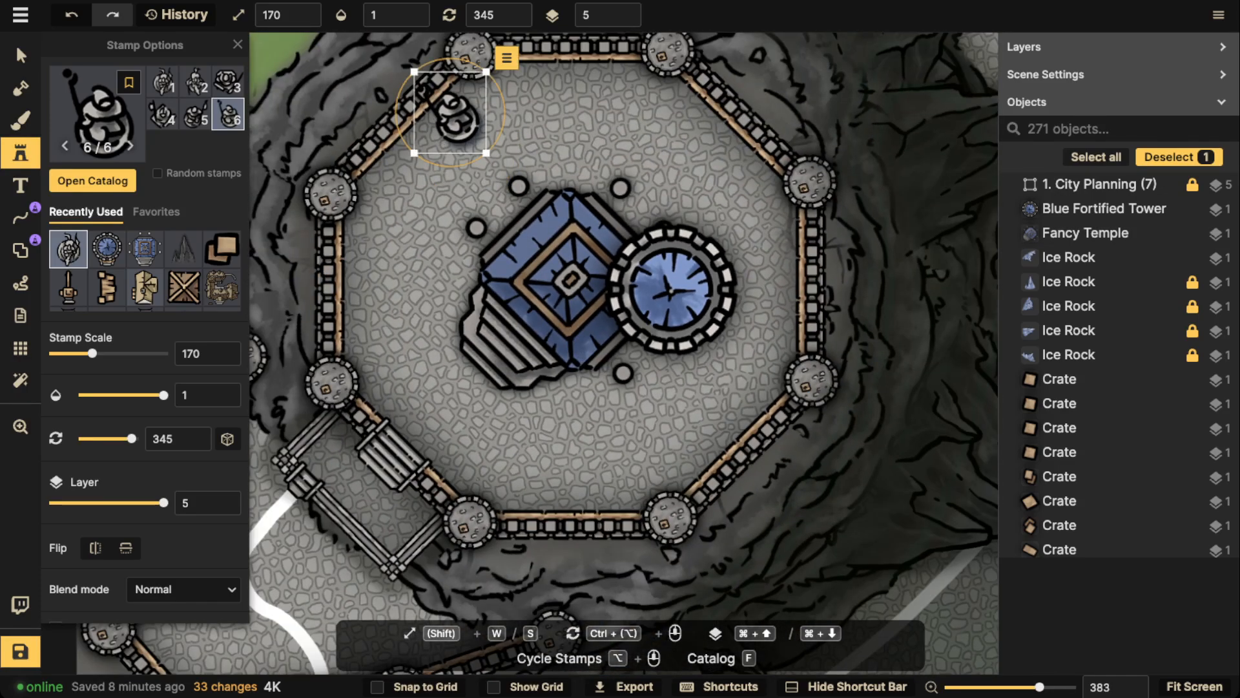
scroll(450, 112, down, 1)
drag(450, 112, 458, 111)
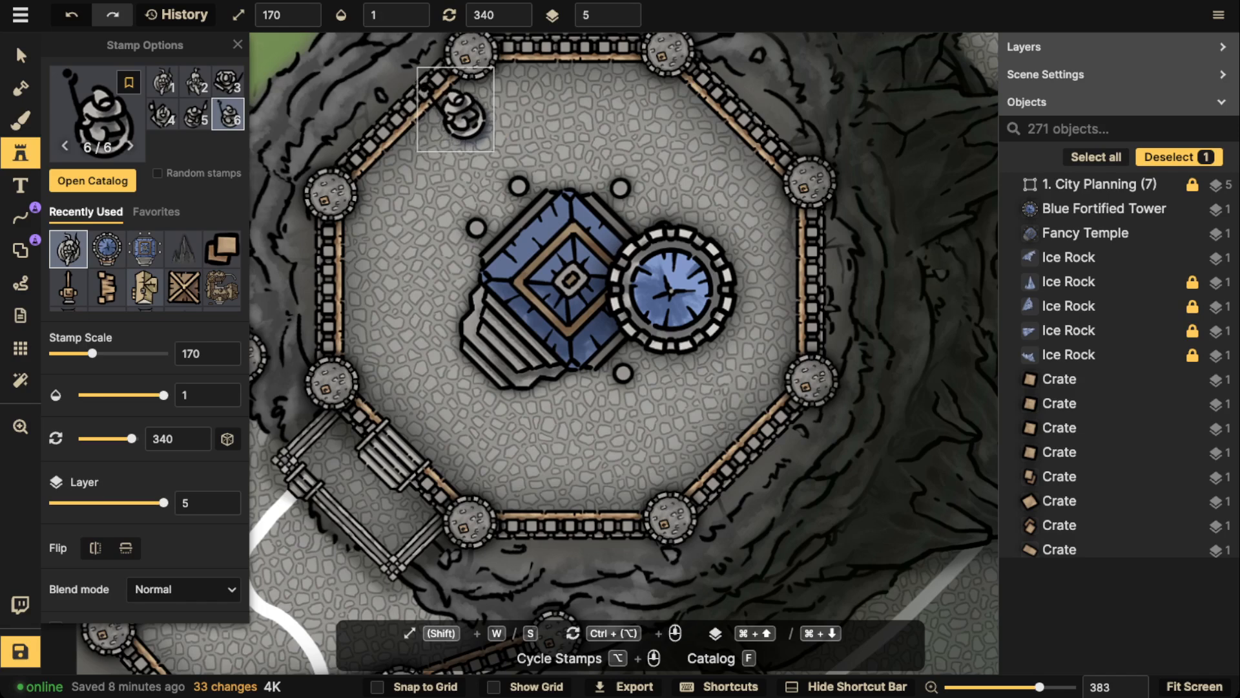
click(525, 290)
Place the fifth Statue variant at rotation 295 along the middle of the northwest wall on layer 5
scroll(530, 294, down, 1)
scroll(395, 154, down, 3)
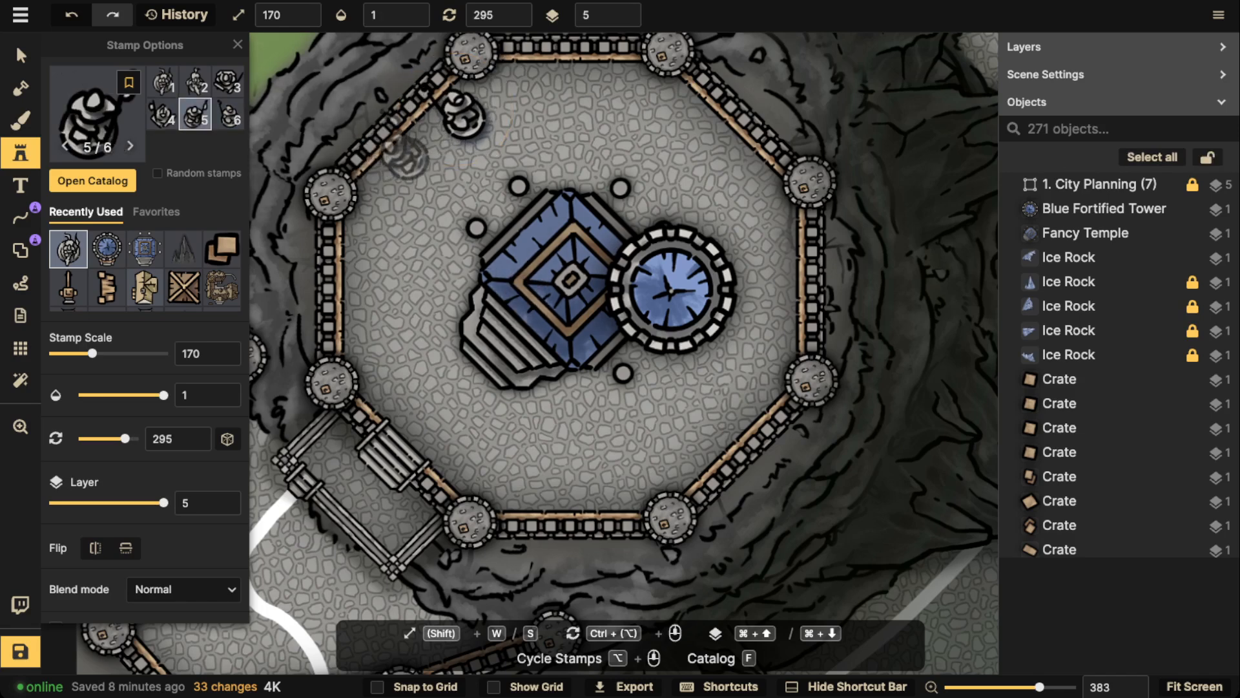
click(408, 149)
Place the fourth Statue variant at rotation 295 beside the western end of the northwest wall on layer 5
scroll(388, 187, down, 1)
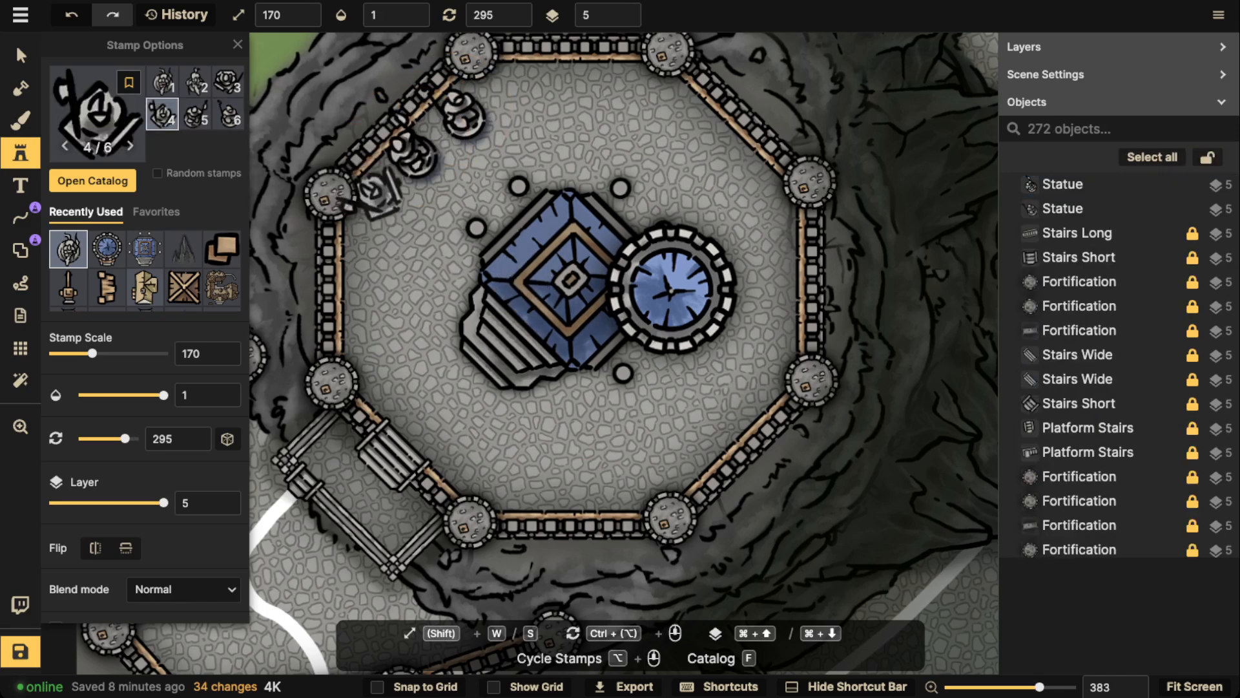
scroll(382, 194, down, 1)
click(378, 197)
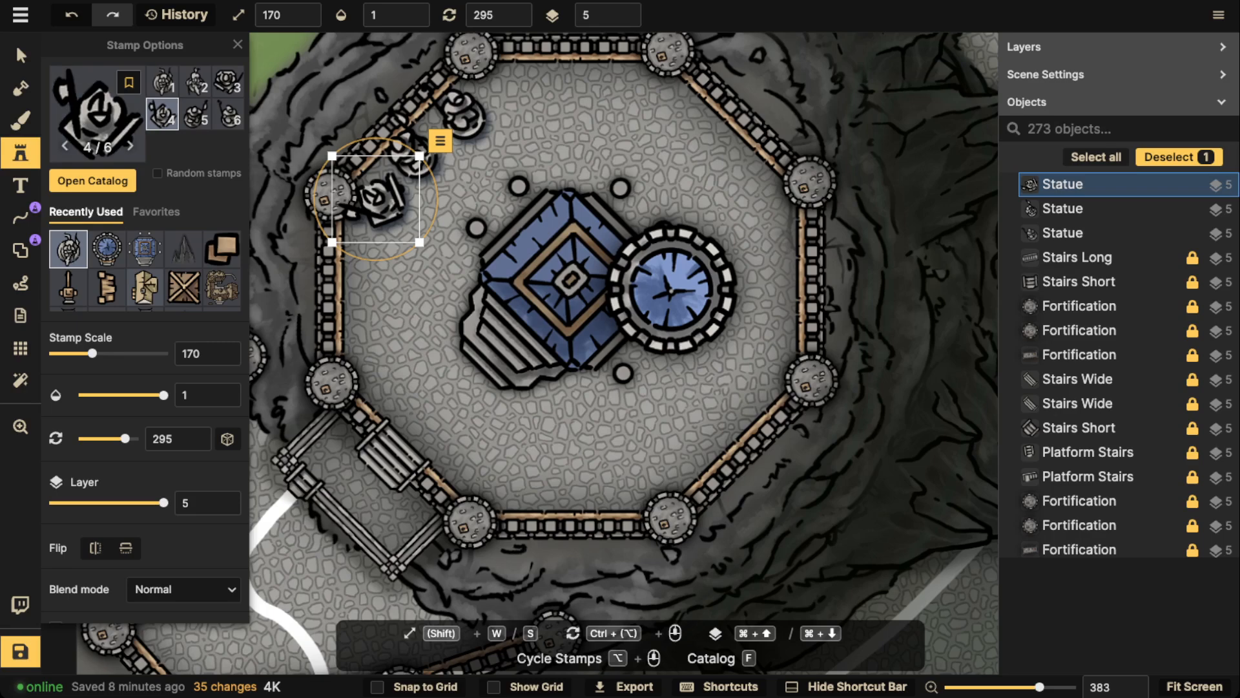
Spread out the first two statues, with one against the middle of the north wall at rotation 19 and the other by the northwest wall
click(21, 55)
click(414, 152)
drag(414, 152, 572, 85)
click(462, 117)
scroll(536, 95, up, 3)
Move the fourth-variant statue to the plateau's northeast wall and rotate it to 40
click(375, 197)
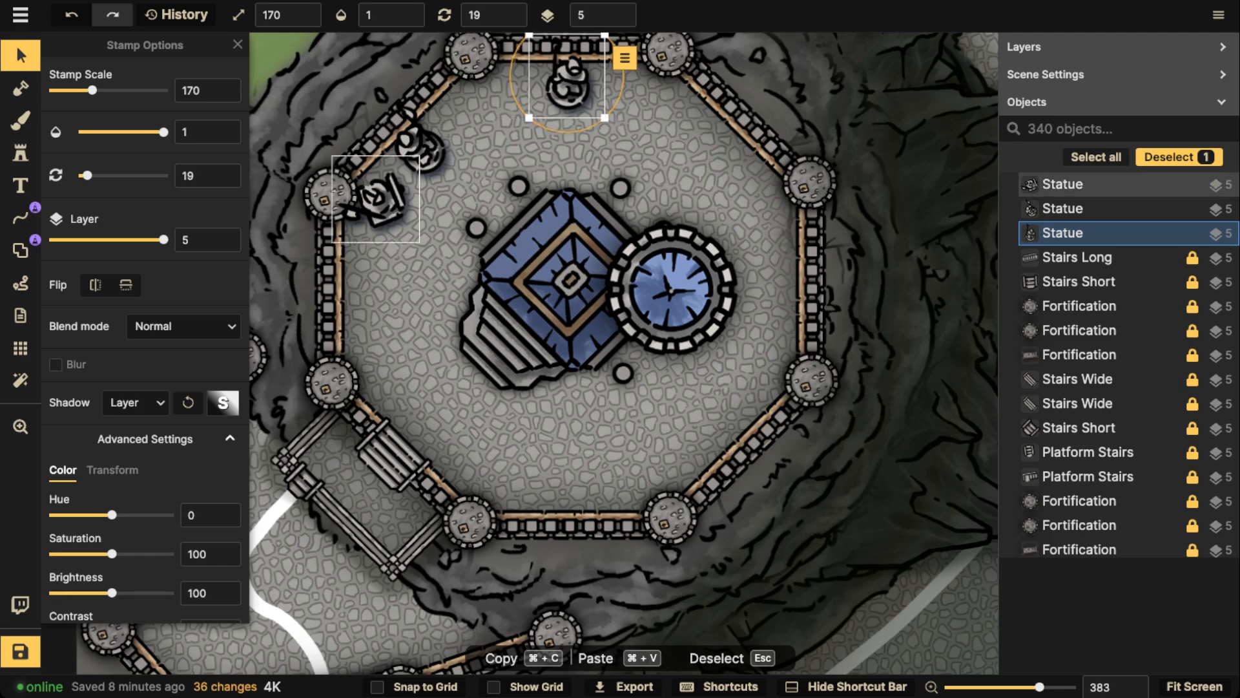
drag(375, 197, 719, 150)
scroll(702, 159, up, 6)
scroll(717, 155, up, 1)
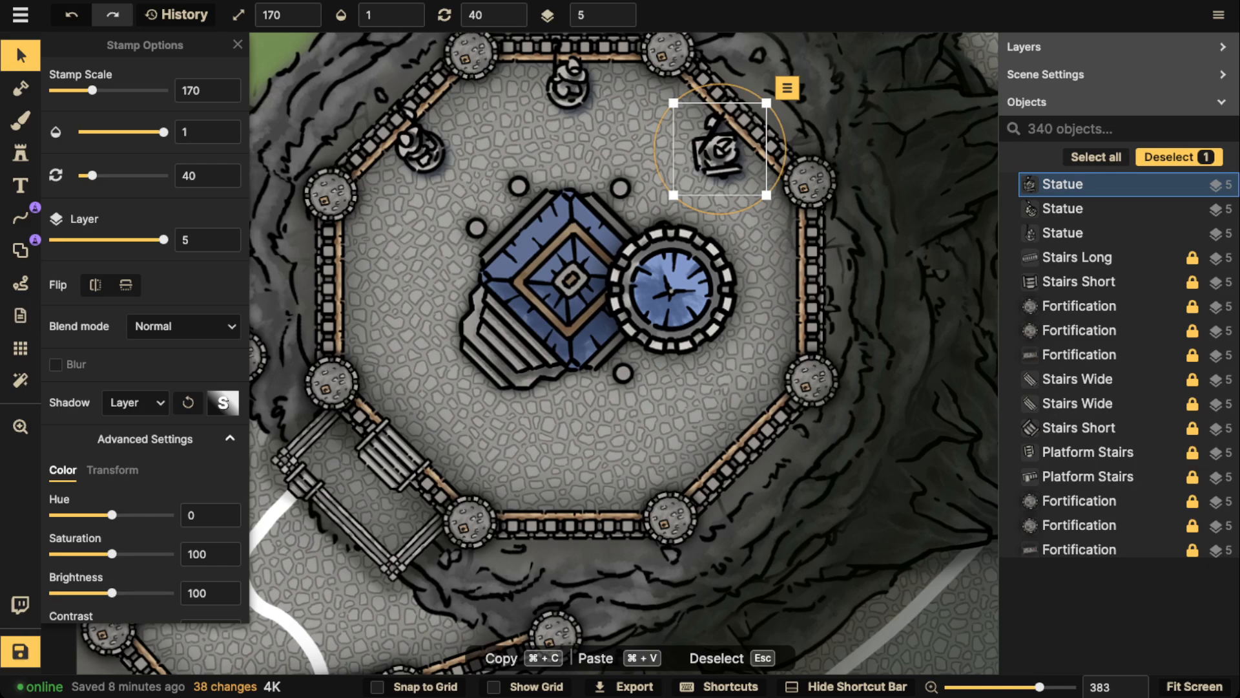
Draw a closed white freehand path of stroke size 282 around the temple and tower
click(21, 219)
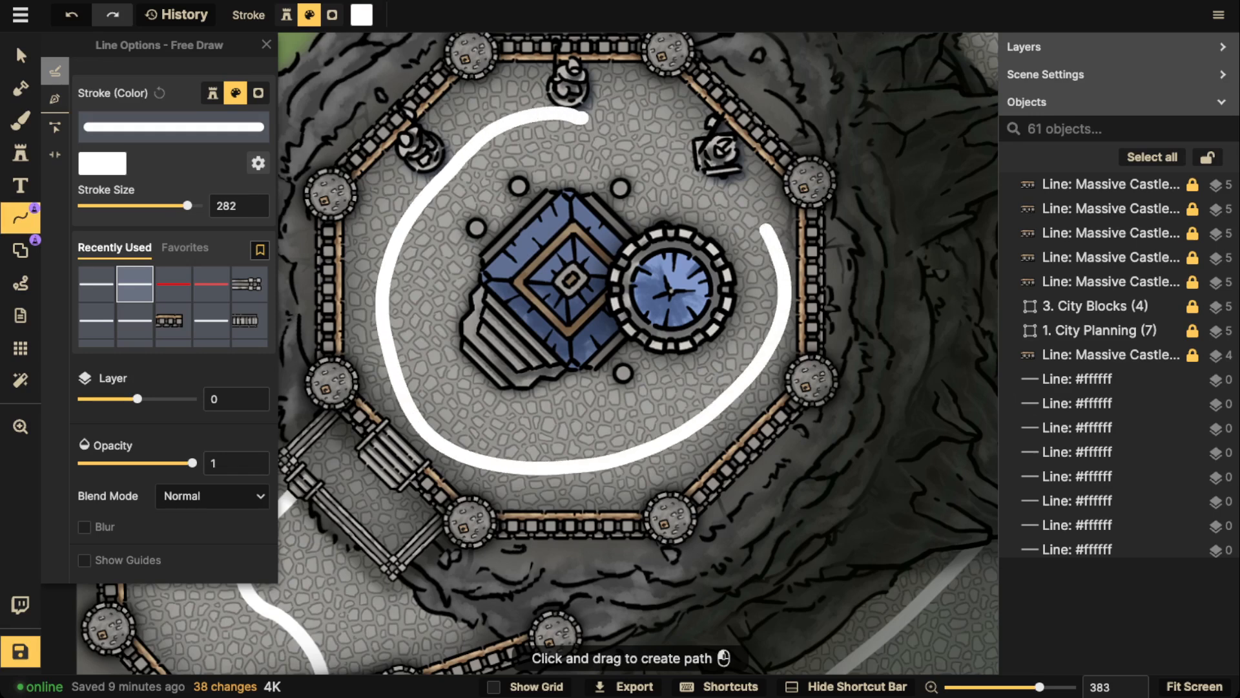
drag(583, 118, 650, 155)
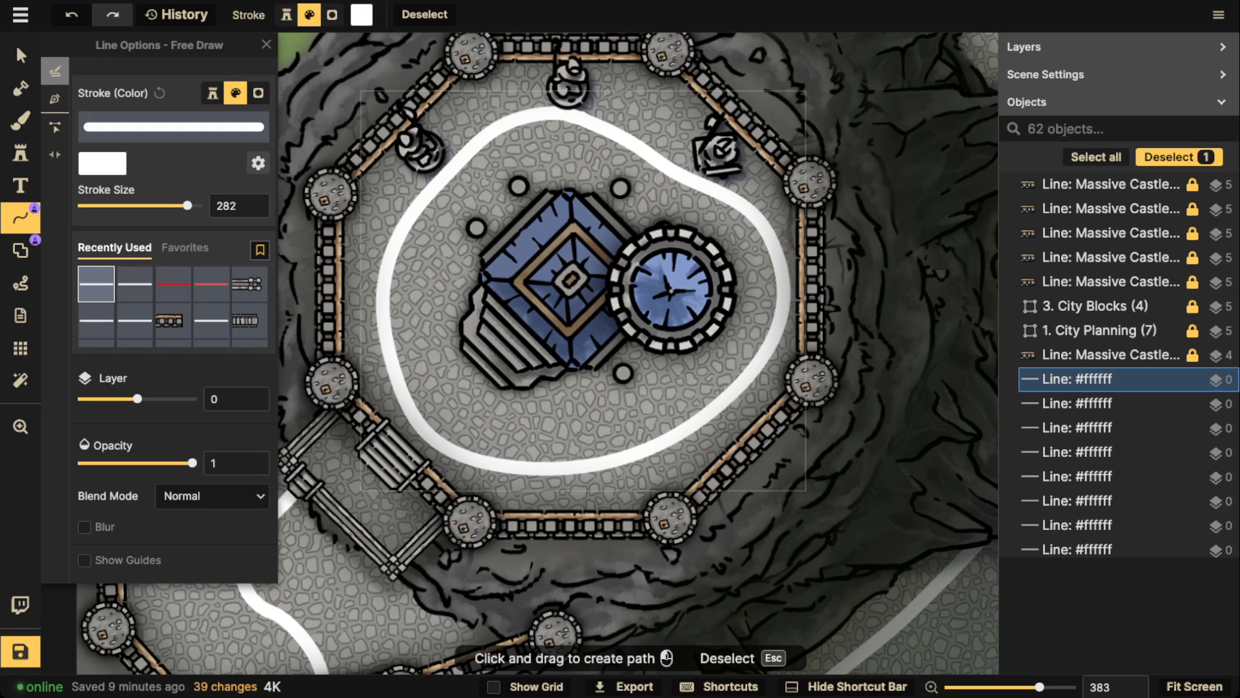
key(Escape)
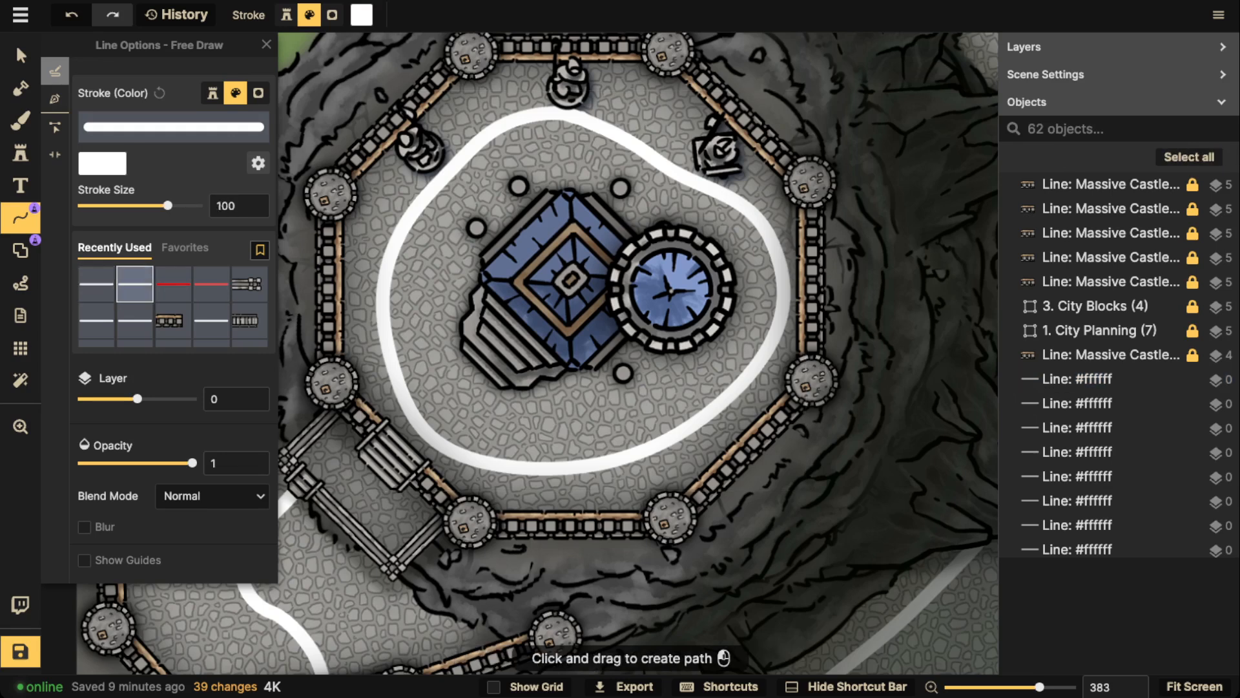
Draw white stroke-size-100 loops south and west of the temple, and outline the ground around the three statues
mouse_move(584, 441)
mouse_down()
mouse_move(600, 401)
mouse_move(567, 389)
mouse_up()
key(Escape)
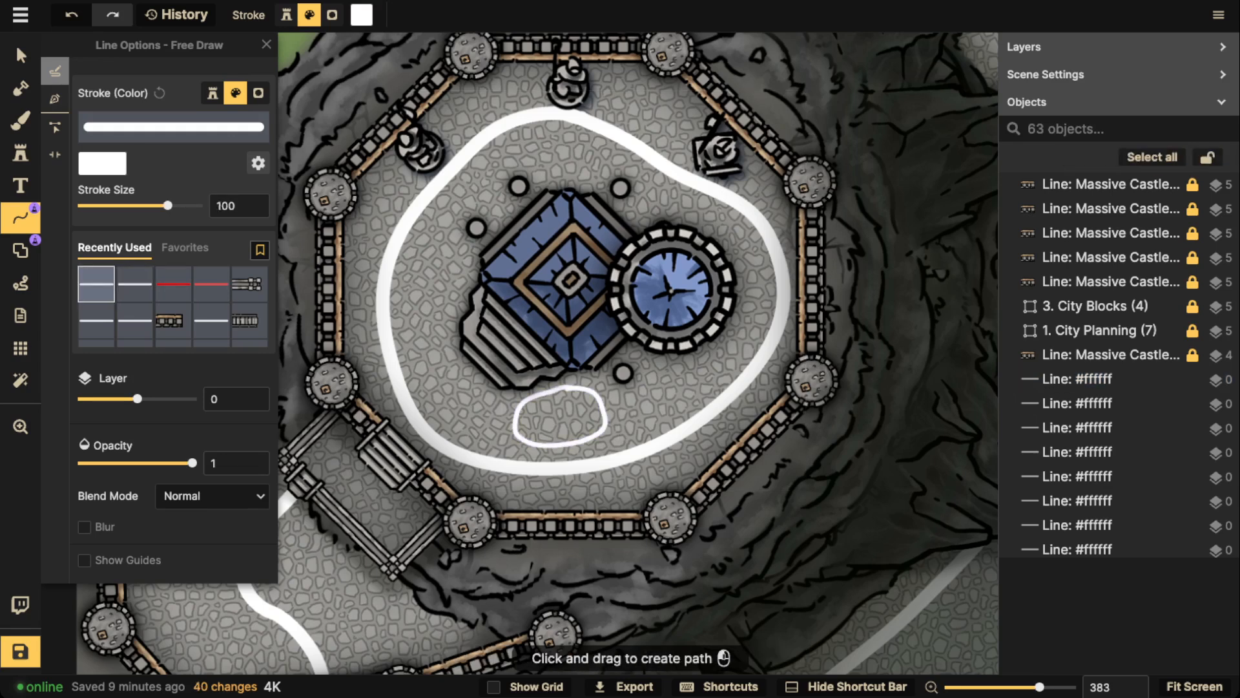
drag(452, 265, 422, 256)
key(Escape)
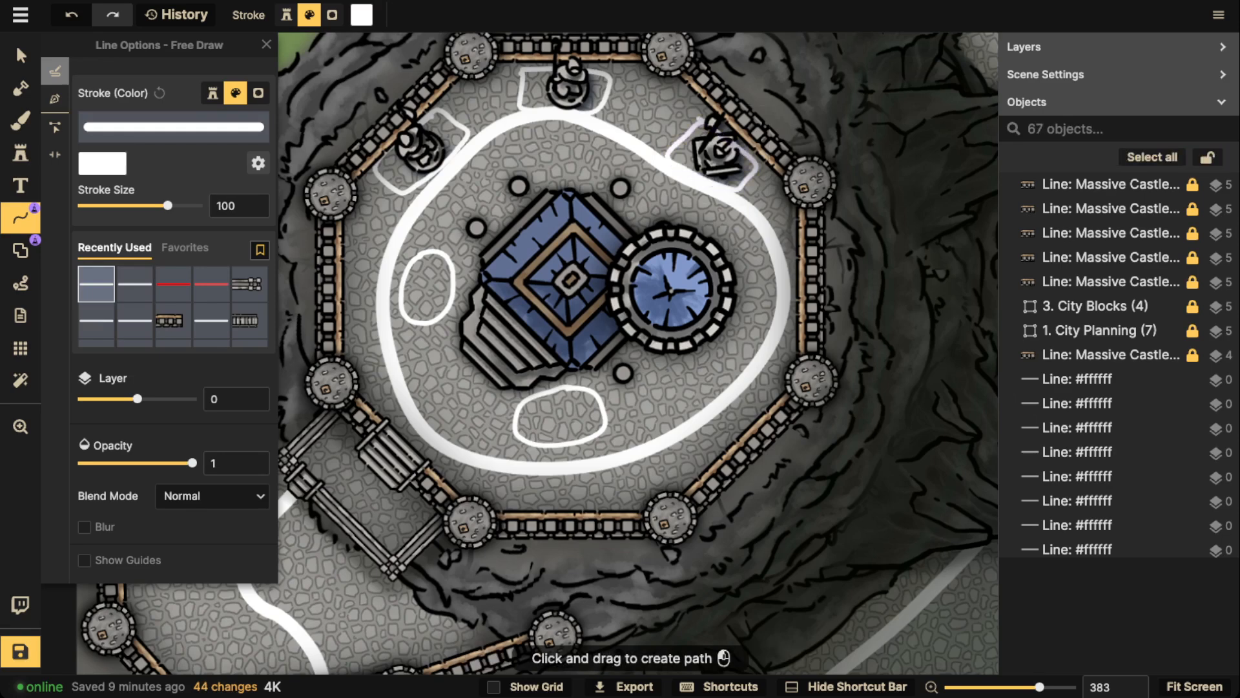
Delete the small white loop west of the temple and select the Fancy Temple
scroll(672, 247, down, 5)
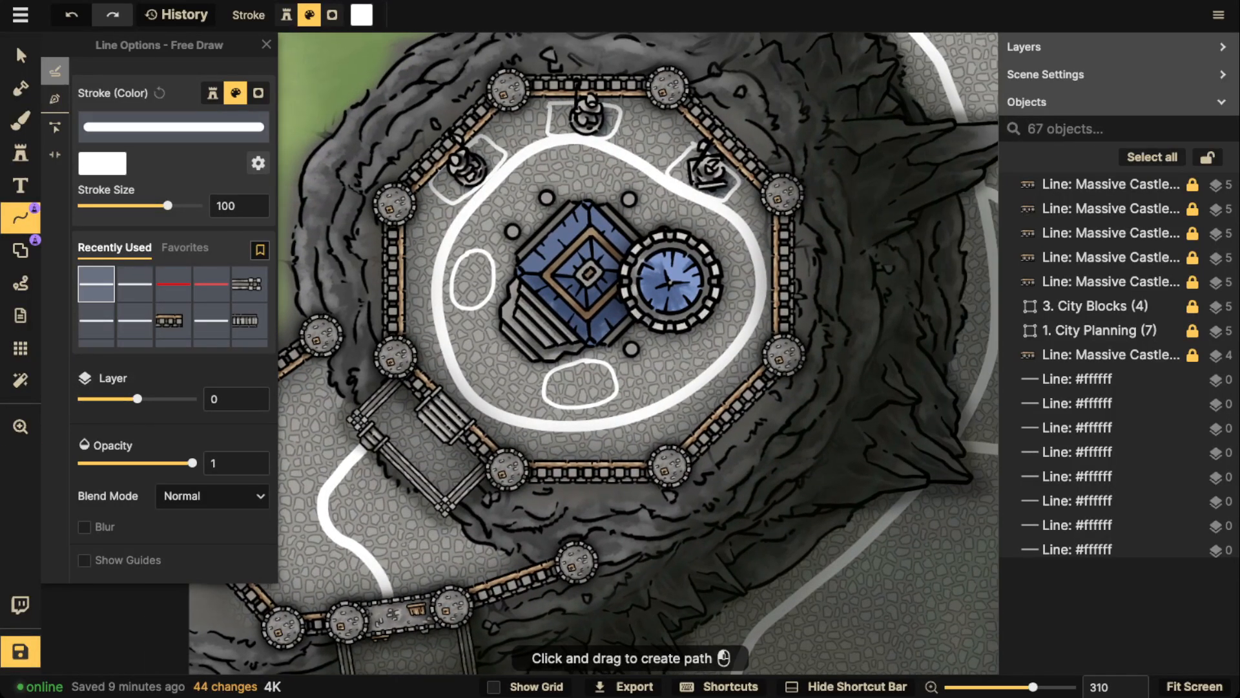
click(21, 55)
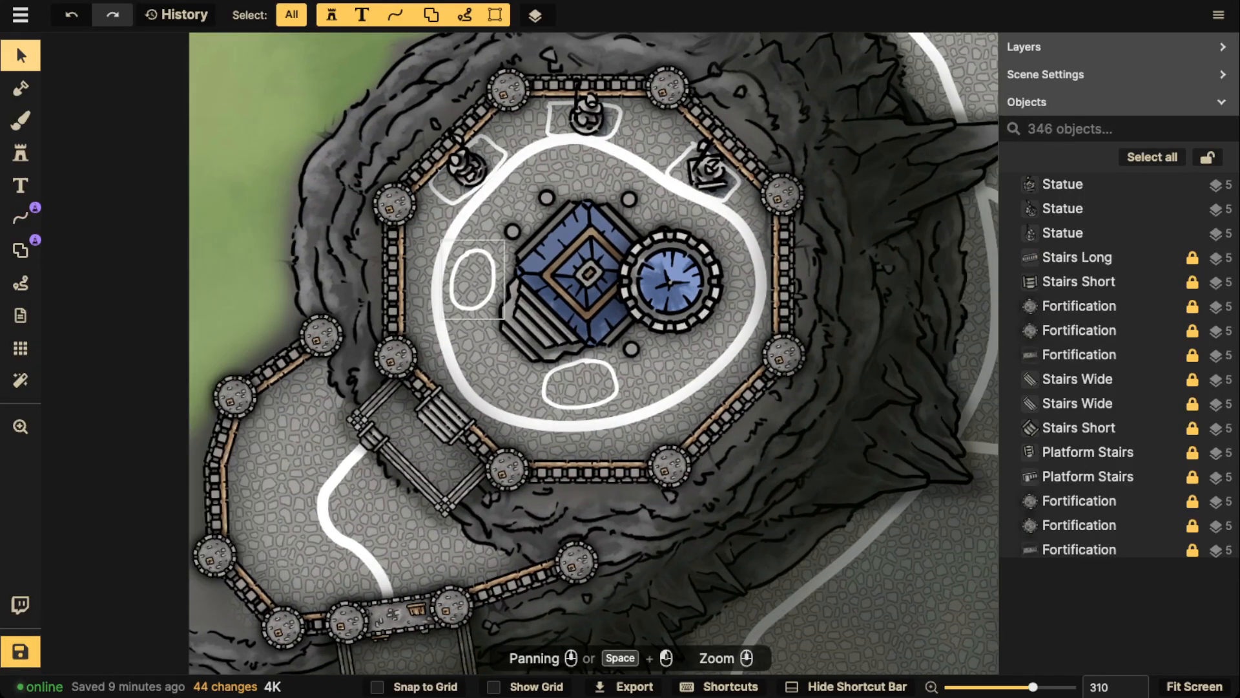
click(474, 279)
key(Delete)
click(484, 189)
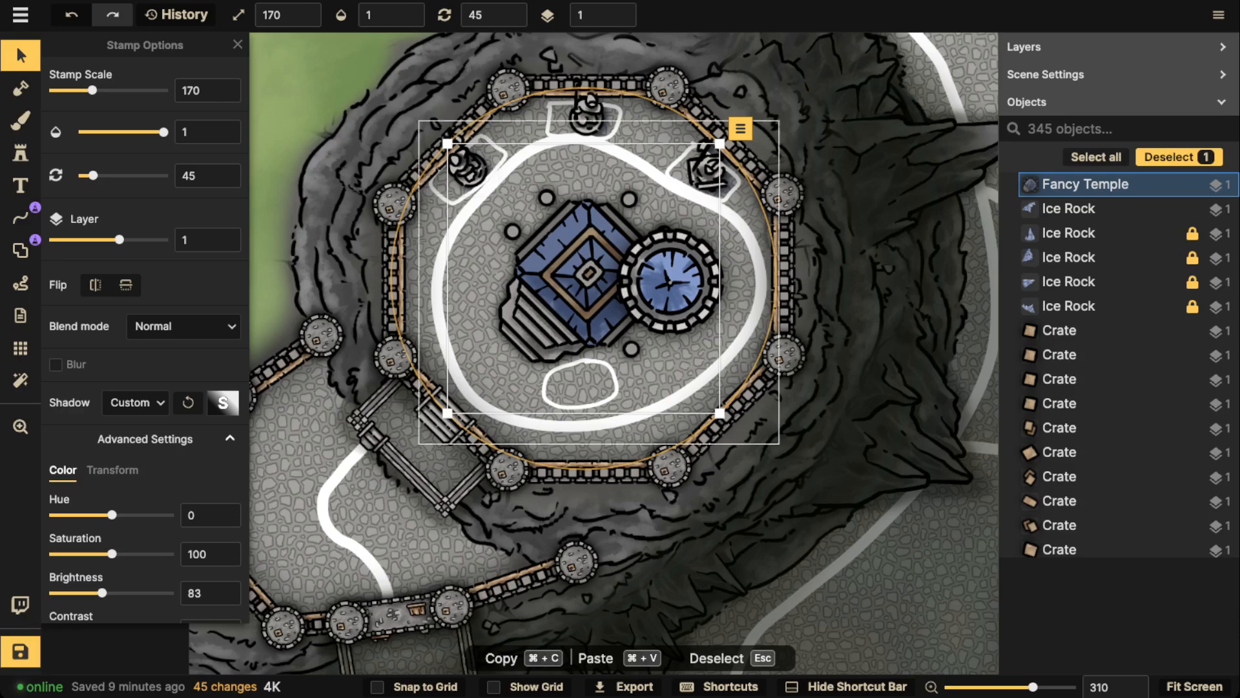
drag(581, 362, 671, 228)
click(680, 143)
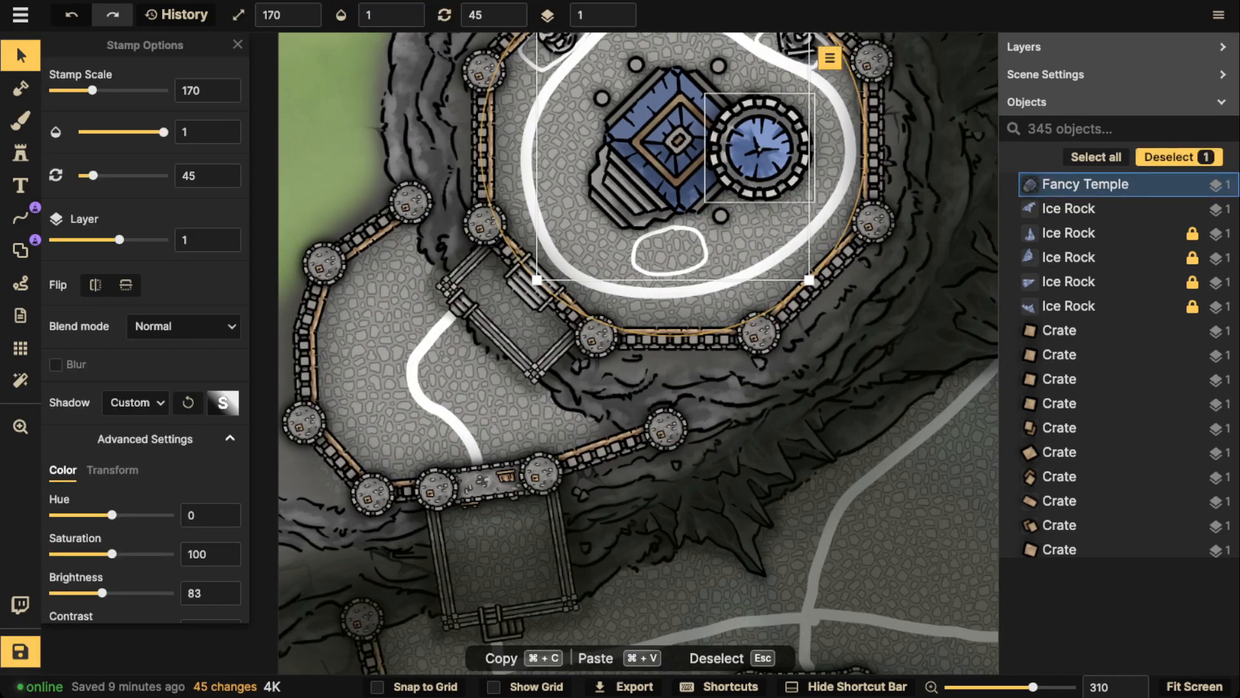
click(759, 149)
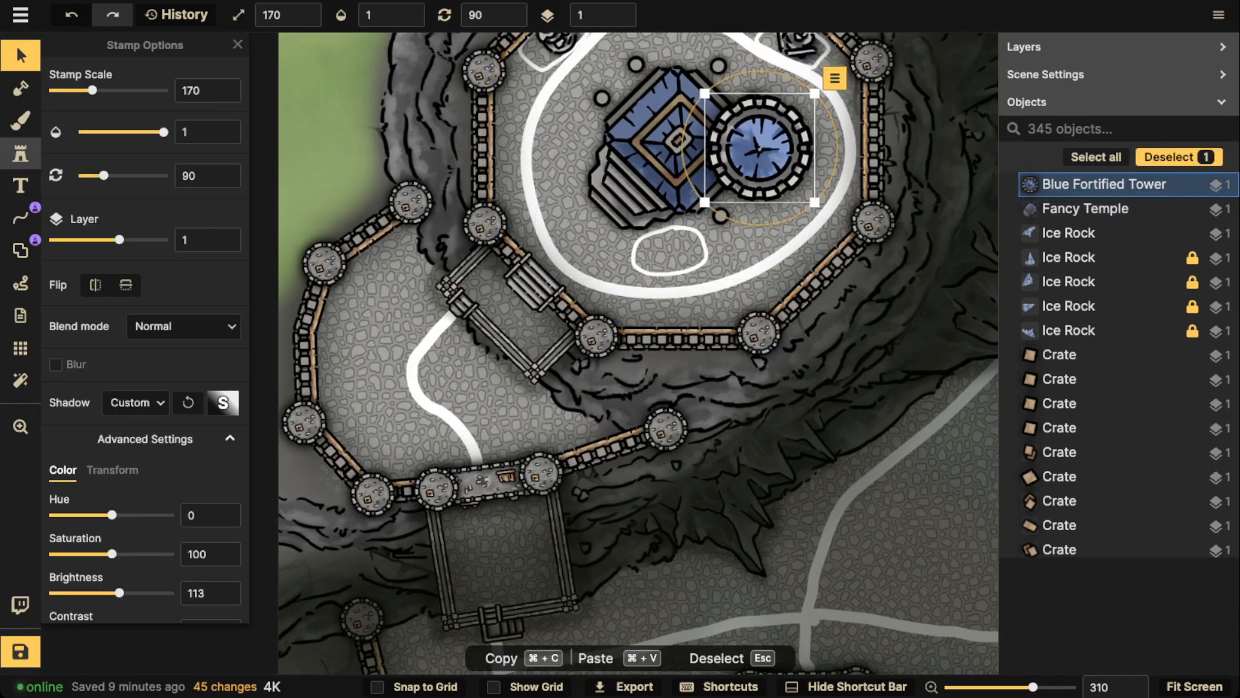
Choose the first variant of the square blue-roofed tower with four corner turrets from the Watercolor Cities stamp catalog
click(20, 153)
click(97, 115)
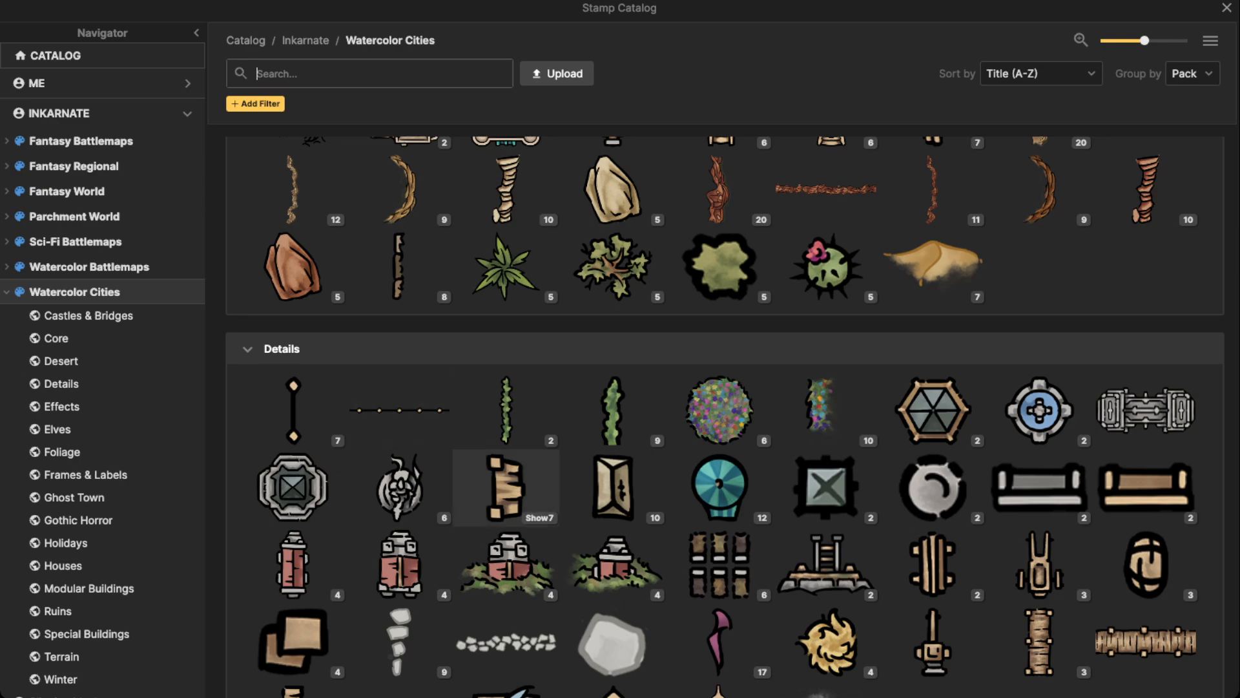
key(Escape)
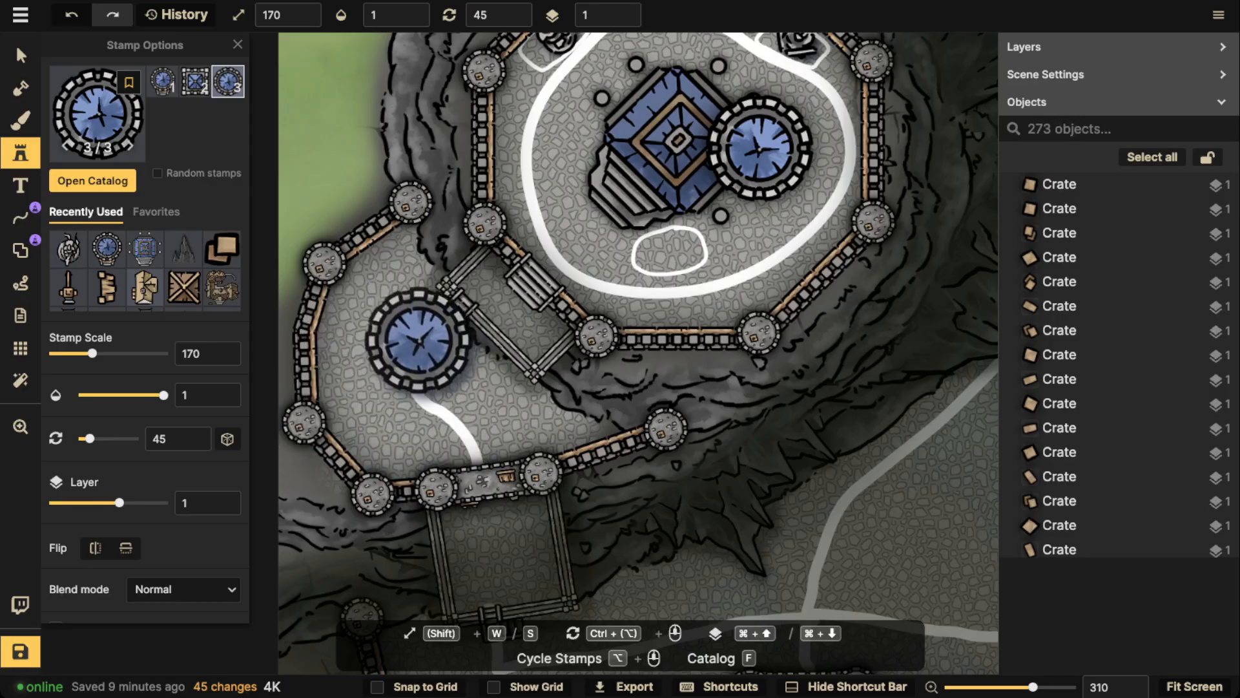
key(f)
scroll(517, 285, down, 5)
scroll(725, 416, down, 15)
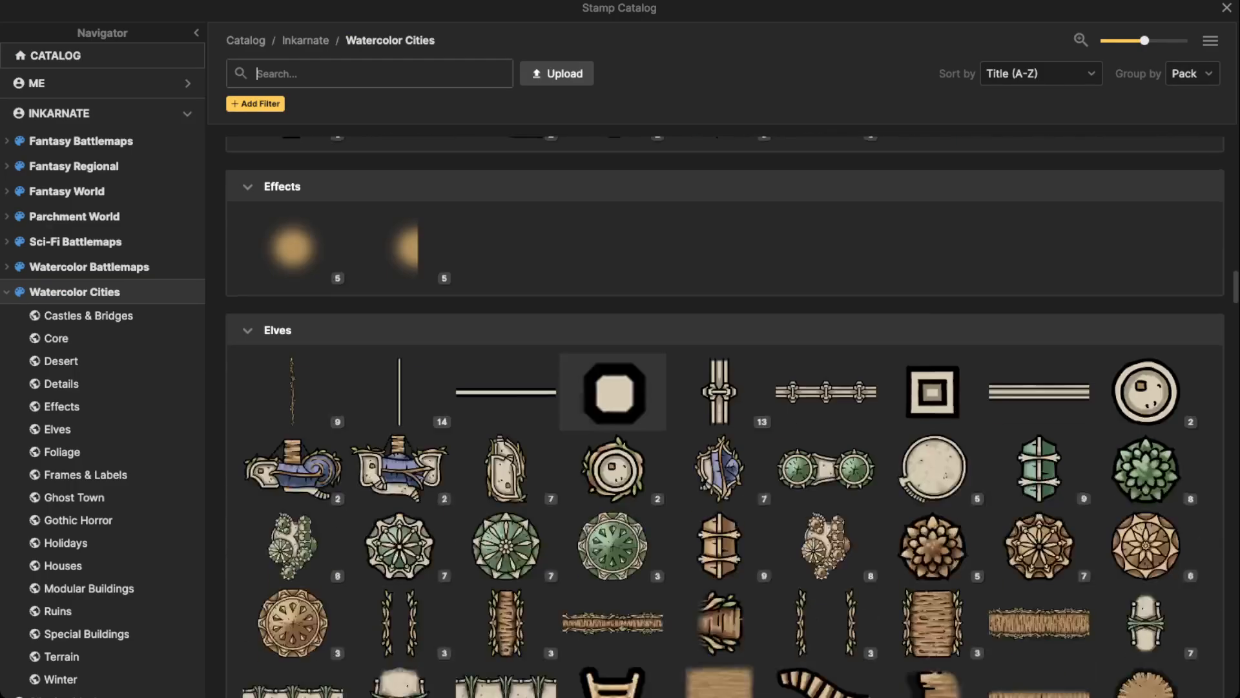
scroll(399, 169, down, 20)
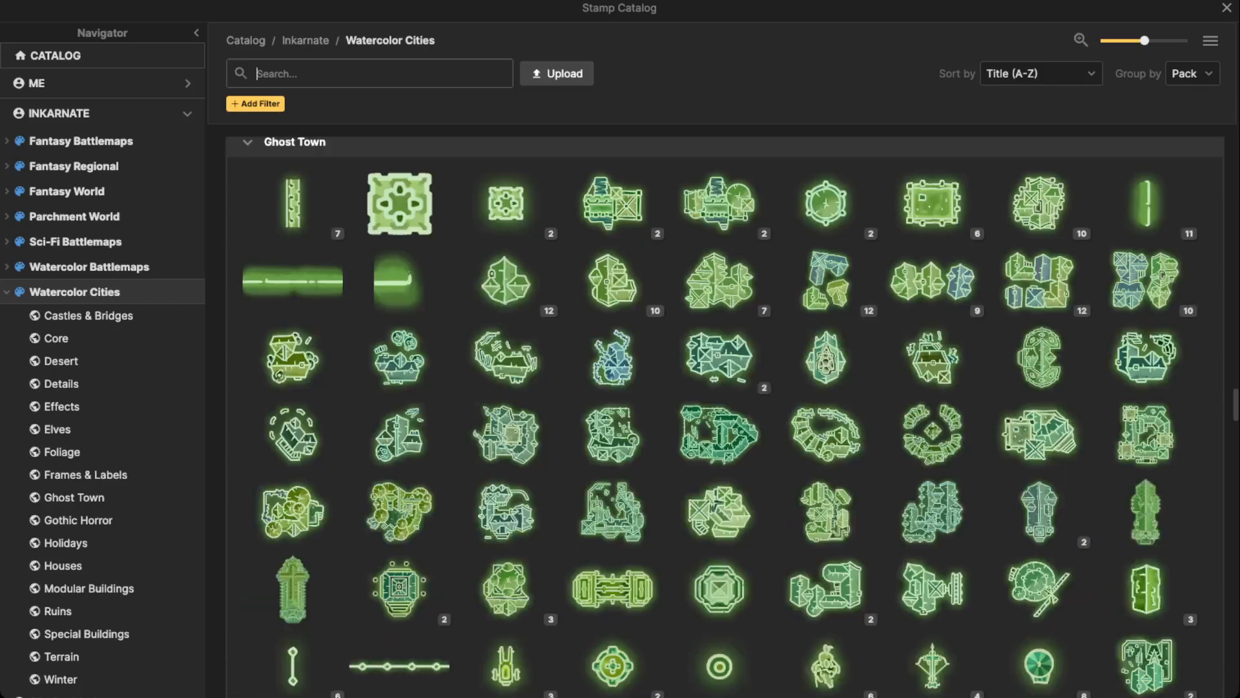
scroll(719, 639, up, 8)
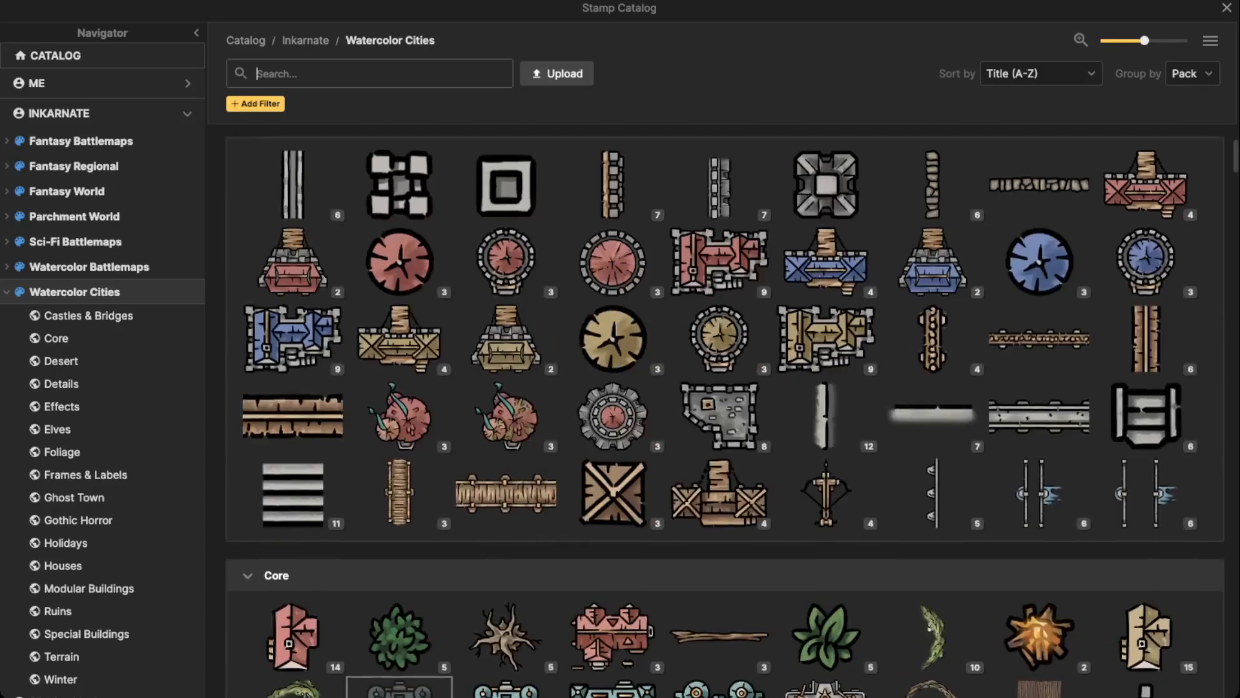
scroll(719, 639, down, 2)
click(719, 640)
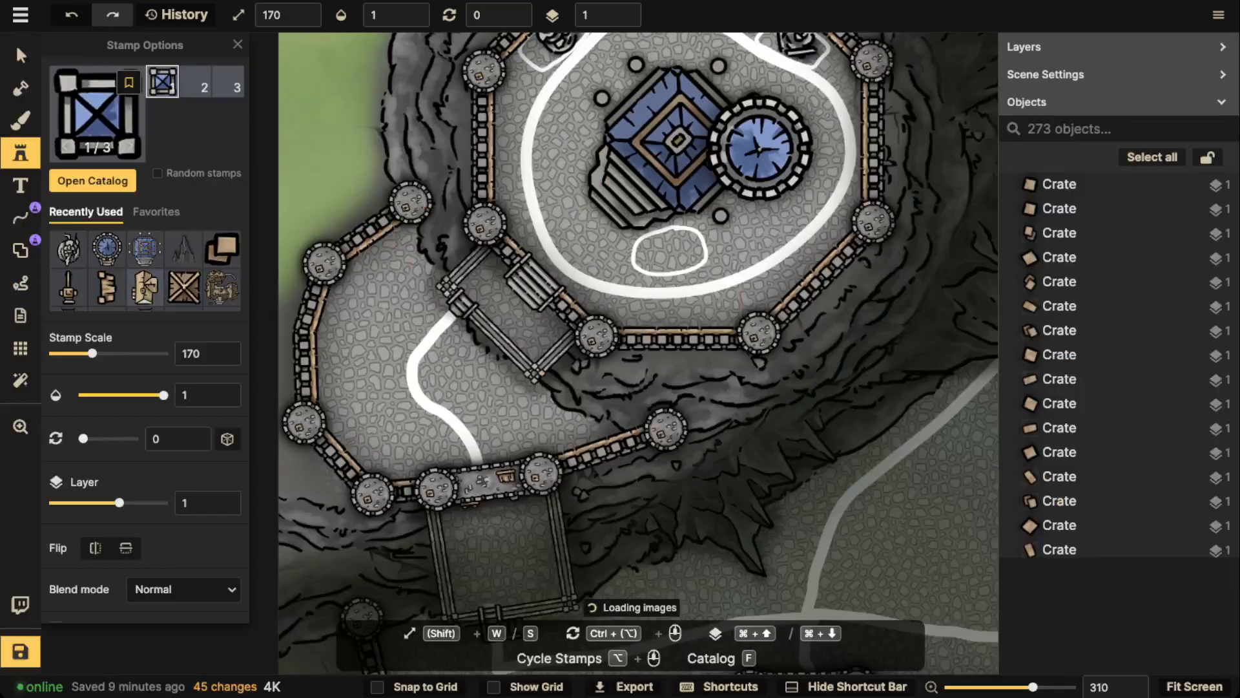
Set the square blue tower stamp's scale to 100 and its rotation to 15 for placement on the octagonal plateau
scroll(659, 257, up, 5)
key(s)
key(s)
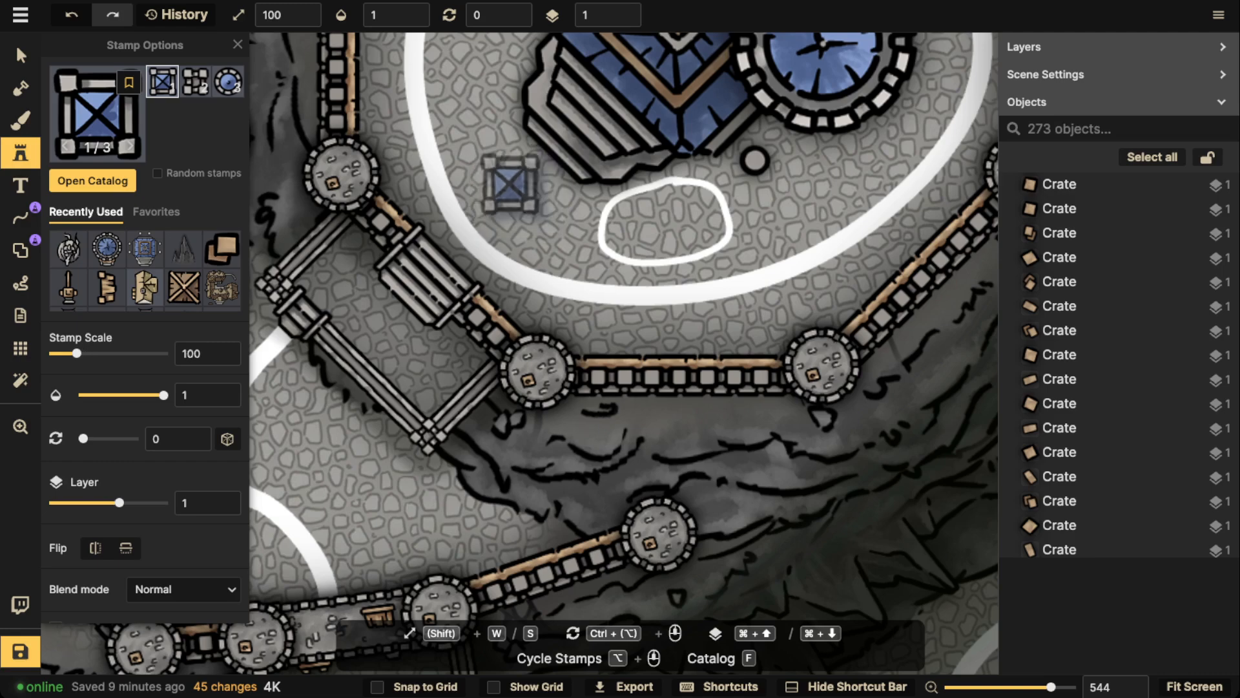
scroll(508, 185, down, 4)
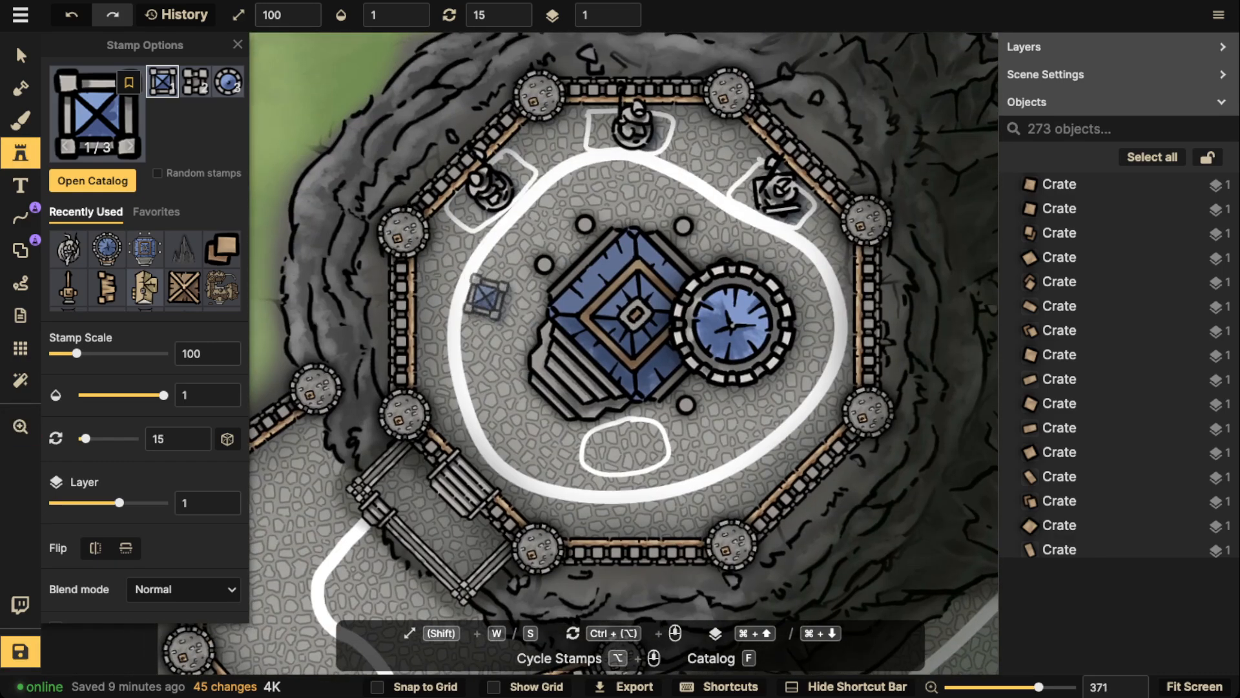
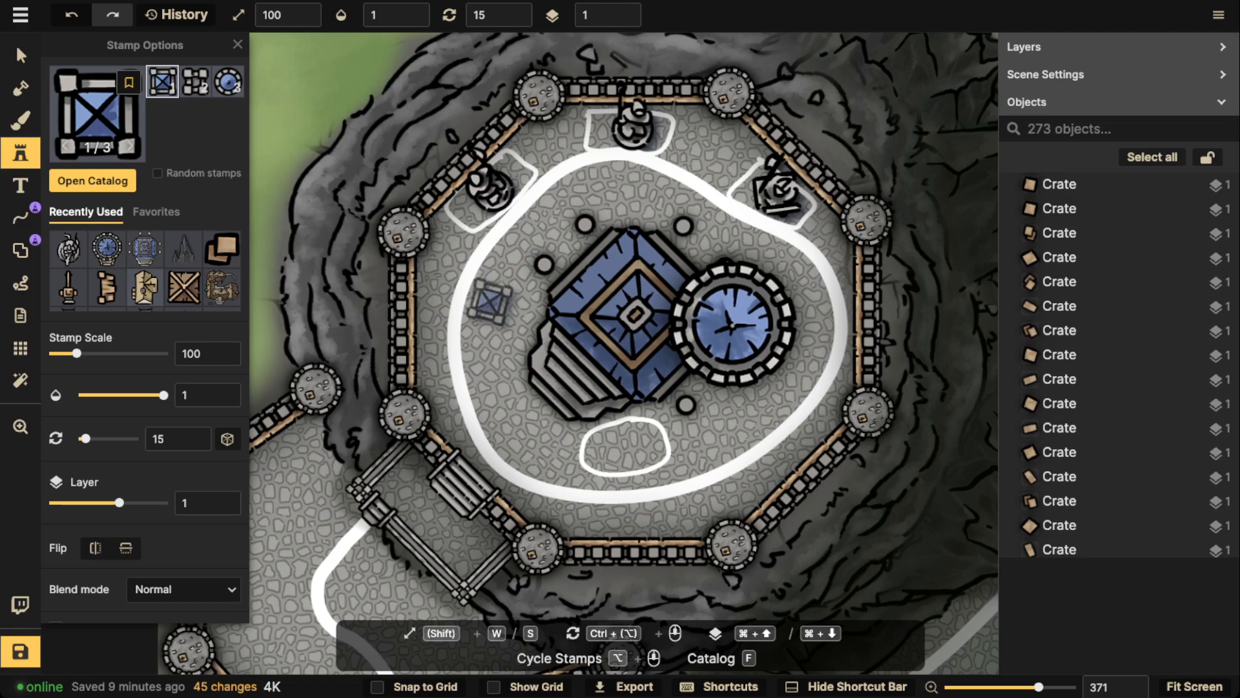
Place two square blue-roofed wall towers one below the other between the temple's west side and the white loop
click(489, 301)
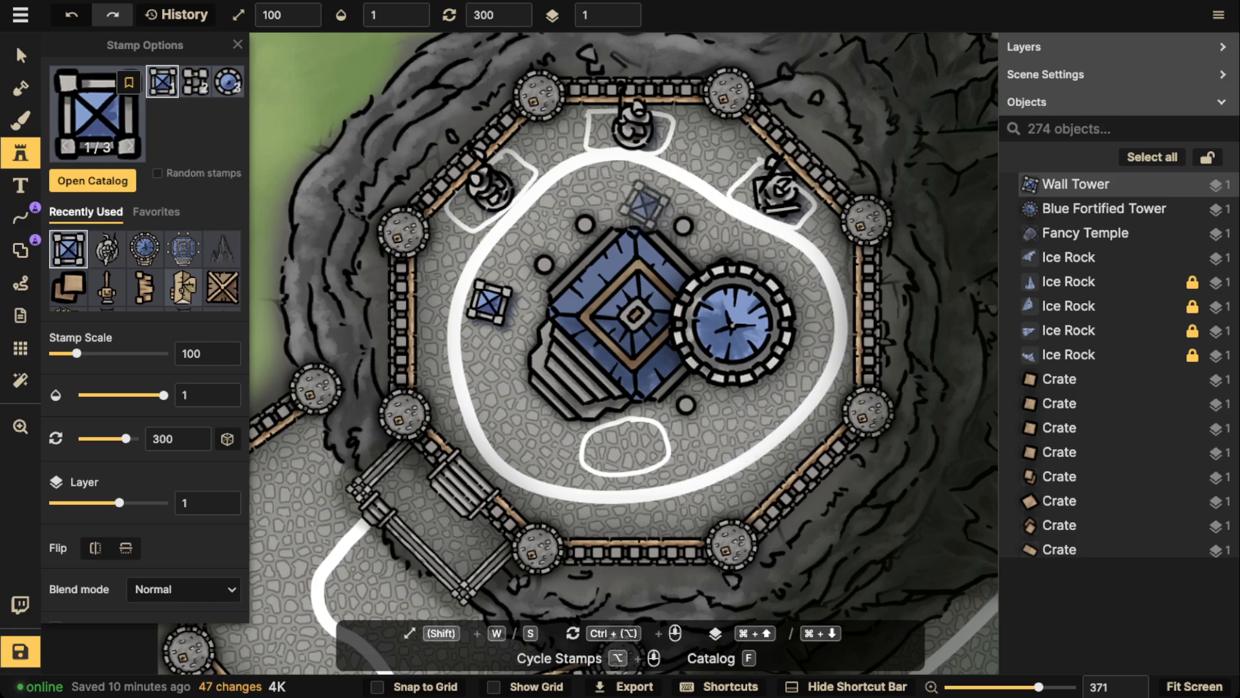
scroll(472, 355, down, 1)
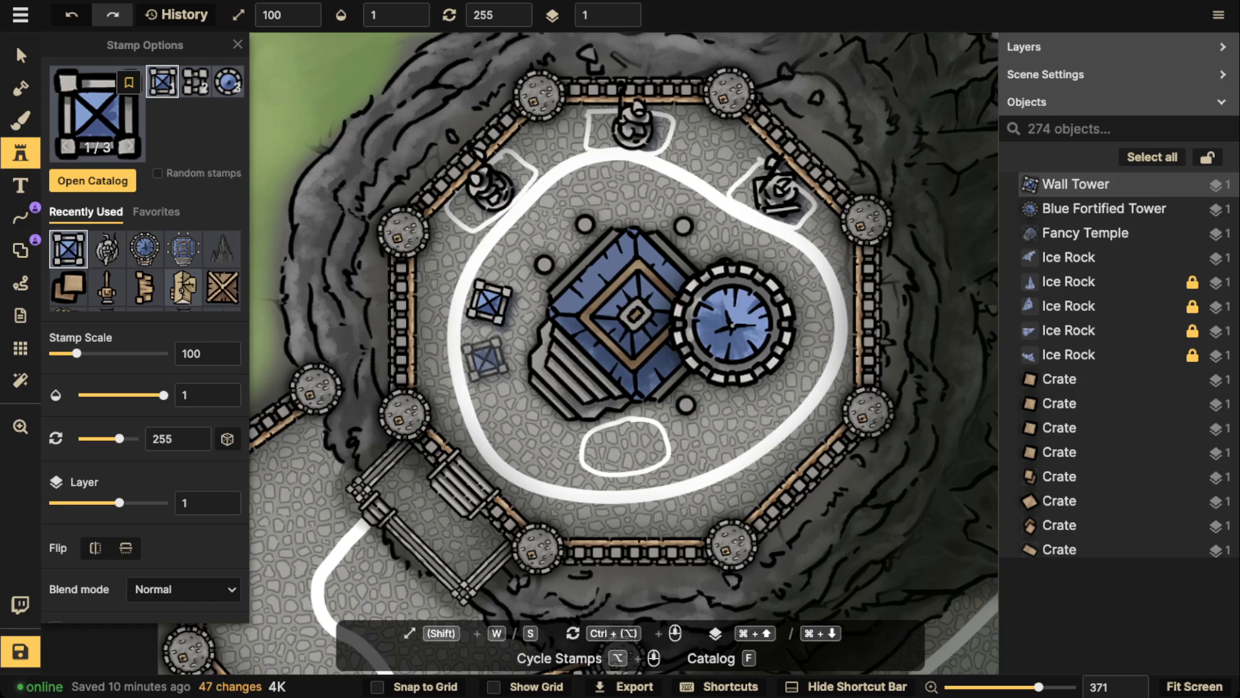
click(486, 359)
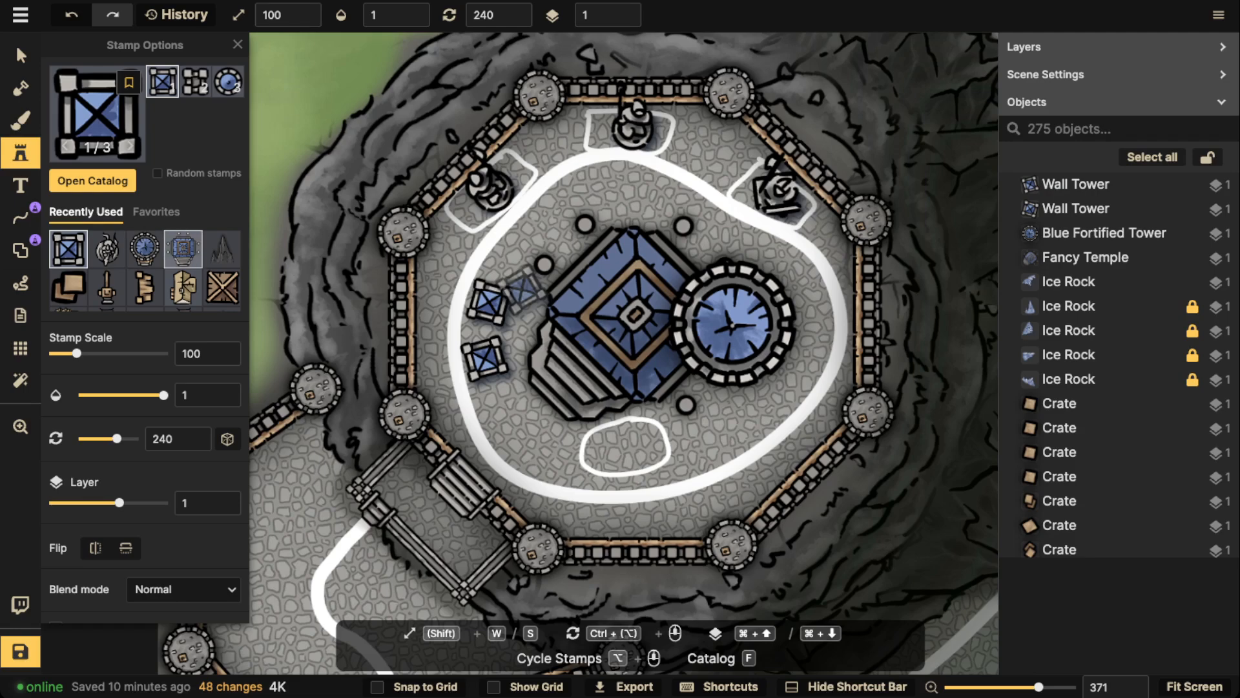
Switch to the third, round variant of the blue wall tower and place one on the centre of the Fancy Temple's roof
scroll(488, 300, down, 5)
key(space)
drag(487, 300, 602, 205)
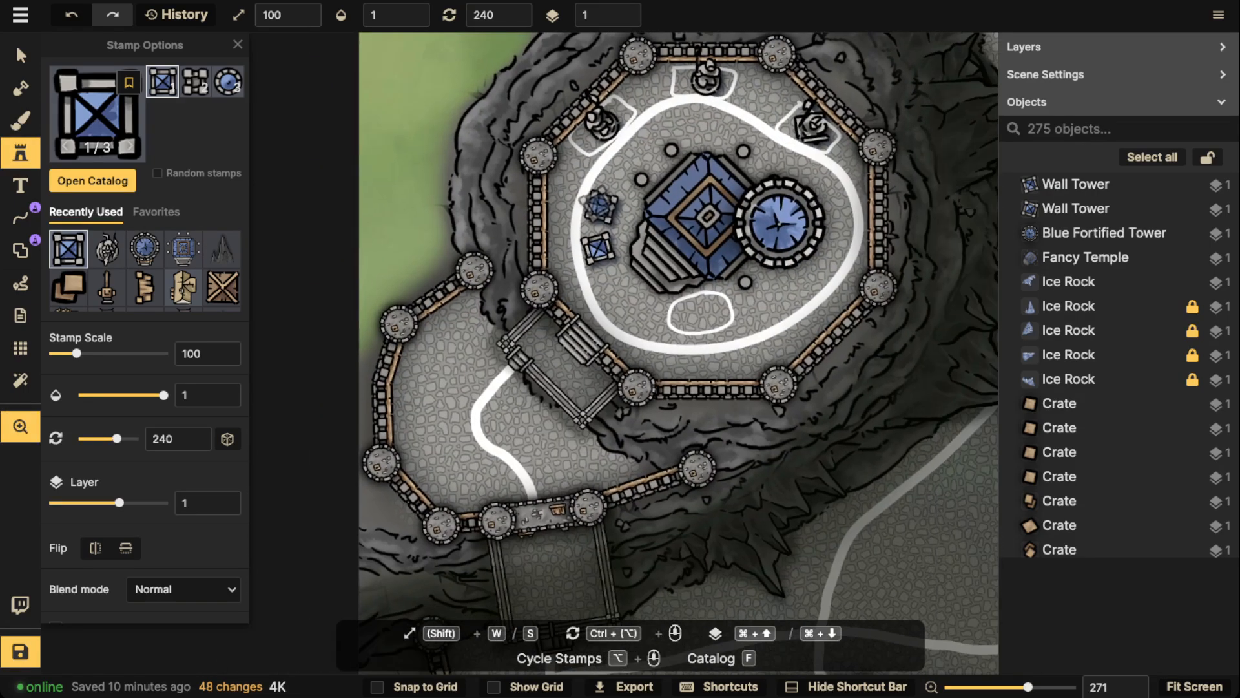
key(f)
key(Escape)
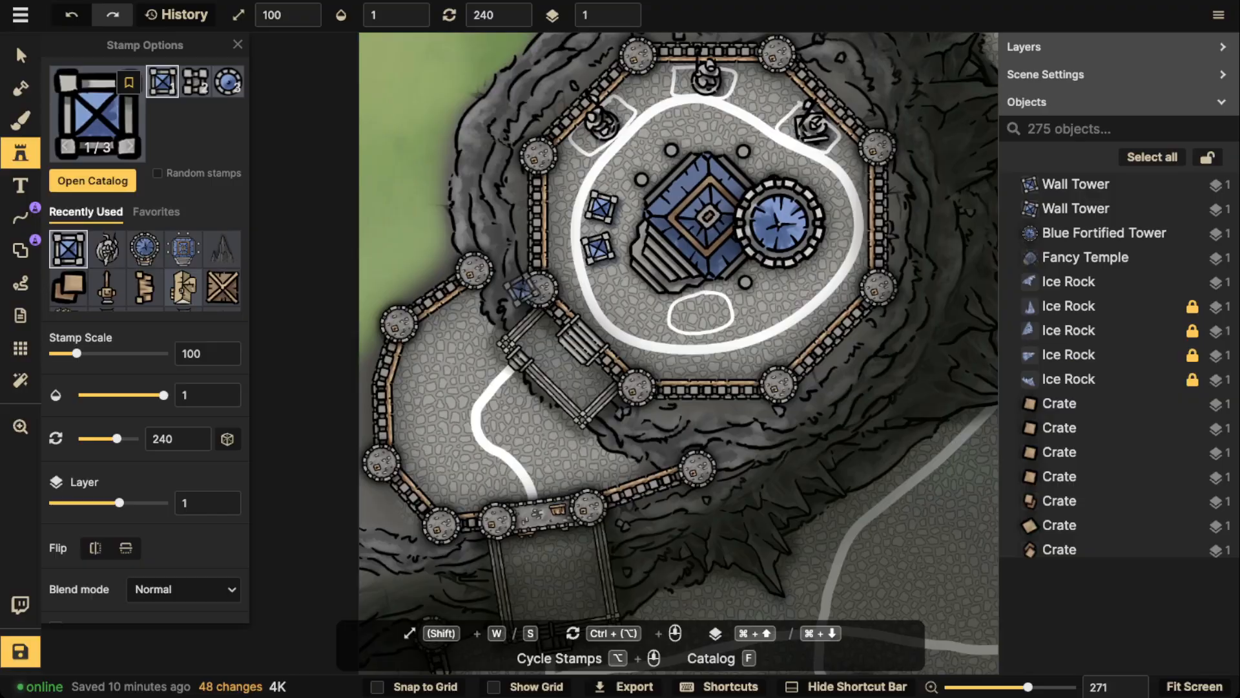
click(228, 82)
scroll(922, 280, up, 10)
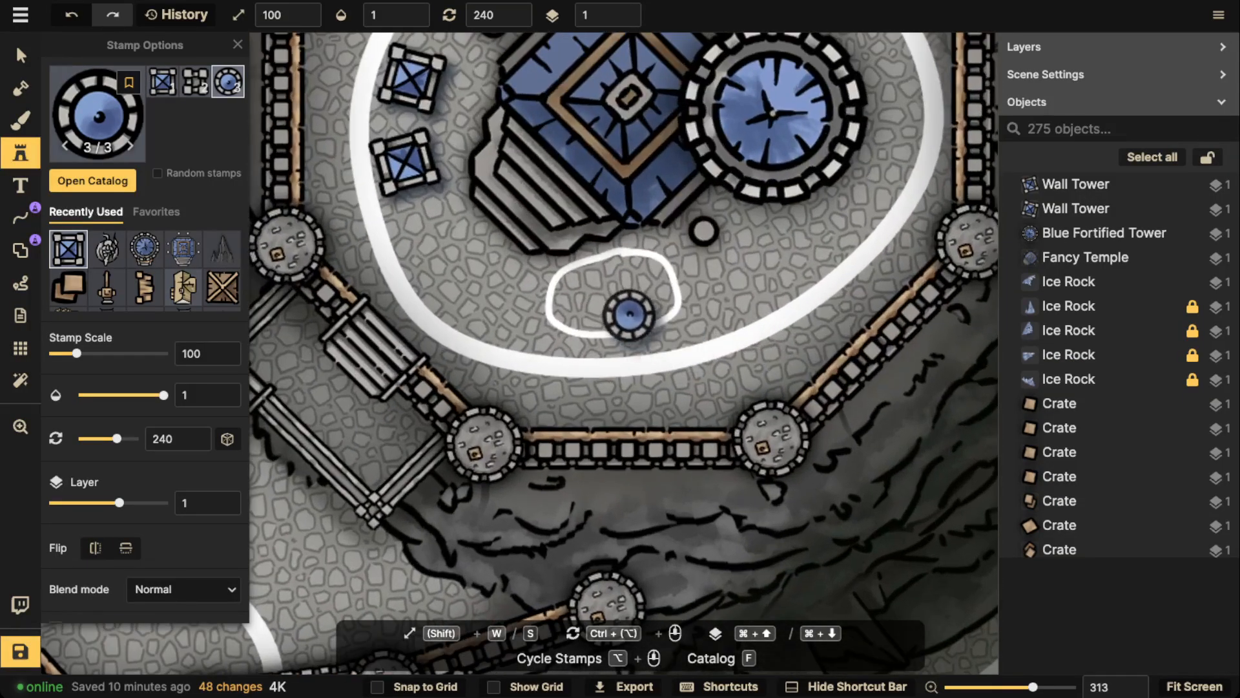
scroll(664, 265, up, 5)
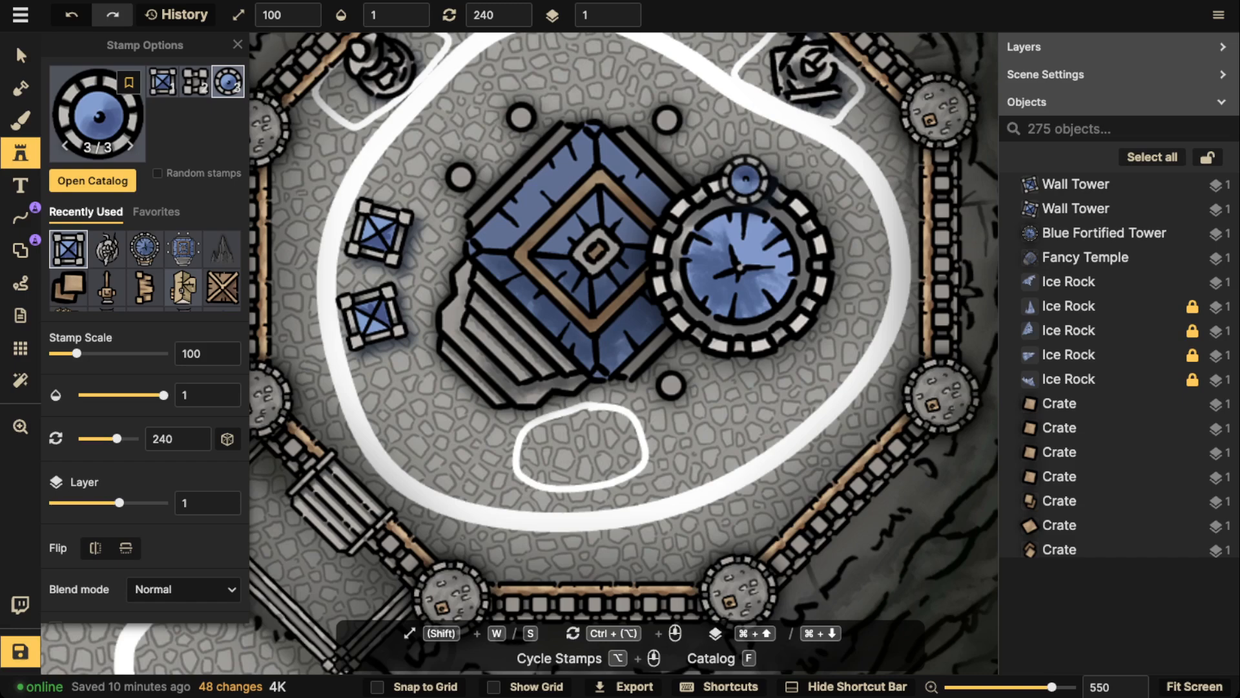
click(595, 250)
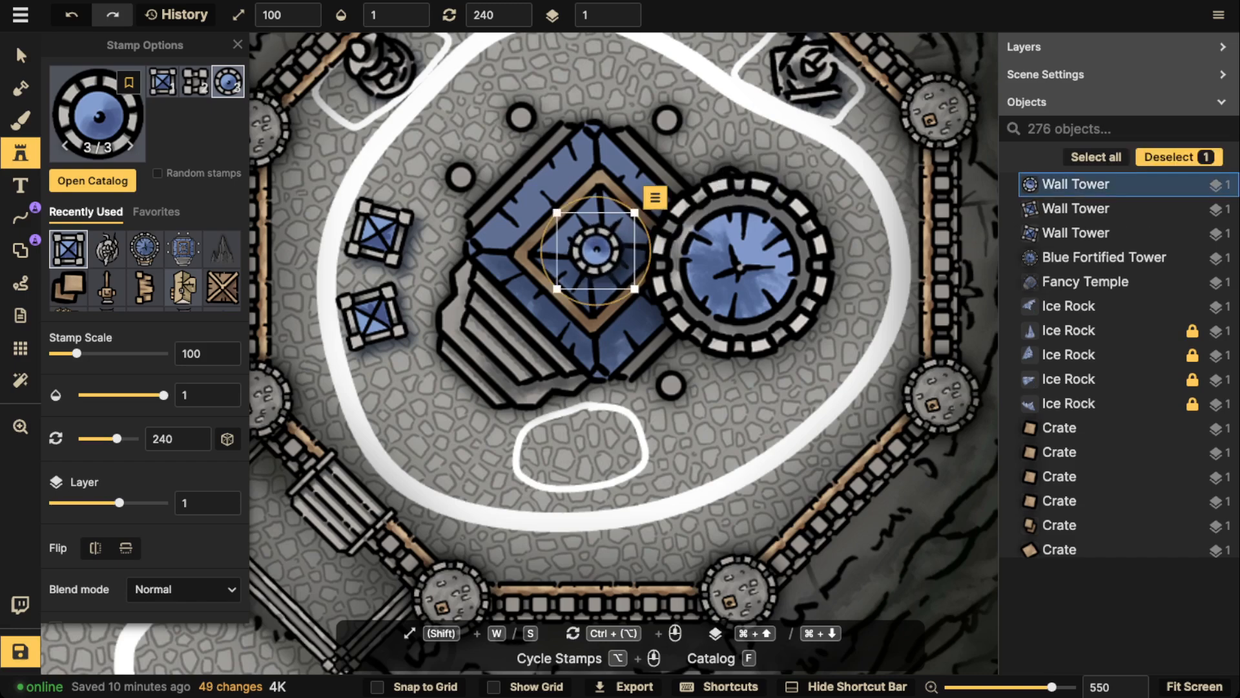
Try a round blue wall tower at scale 110 at the southern edge of the large round tower, and delete it
key(w)
scroll(490, 202, down, 5)
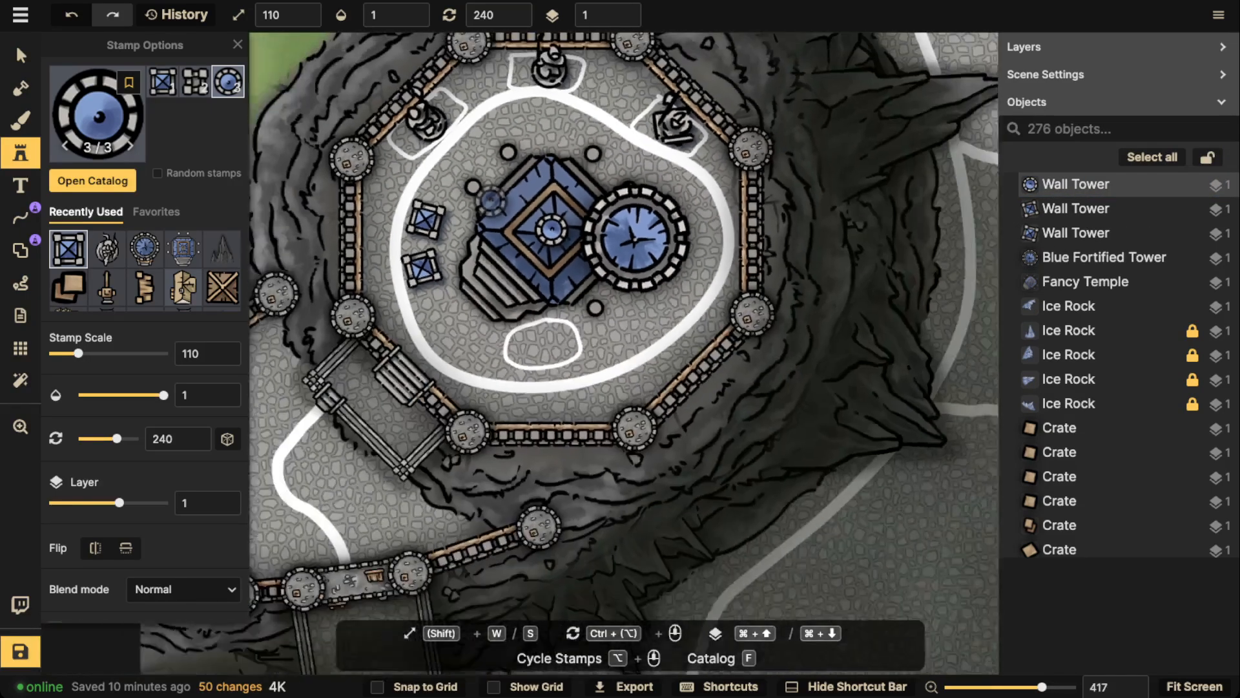
drag(490, 202, 656, 169)
click(796, 249)
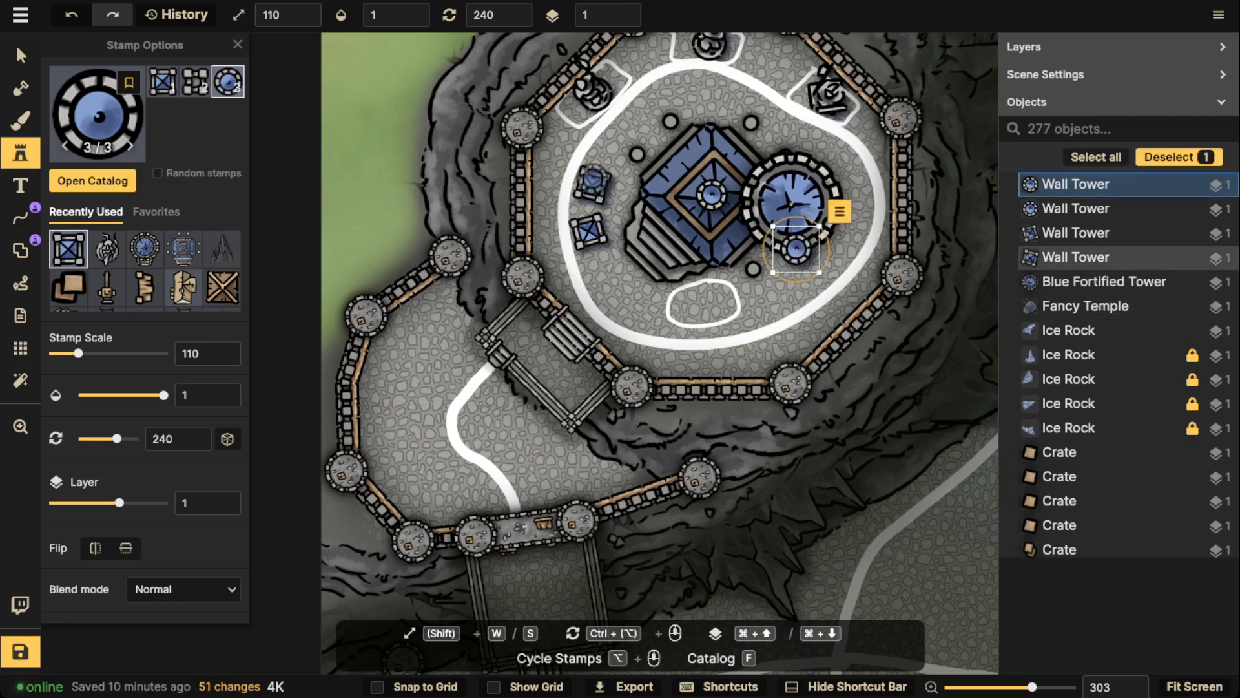
key(Delete)
Browse the Castles & Bridges, Core, Desert and Elves stamps of the Watercolor Cities catalog for suitable buildings
key(f)
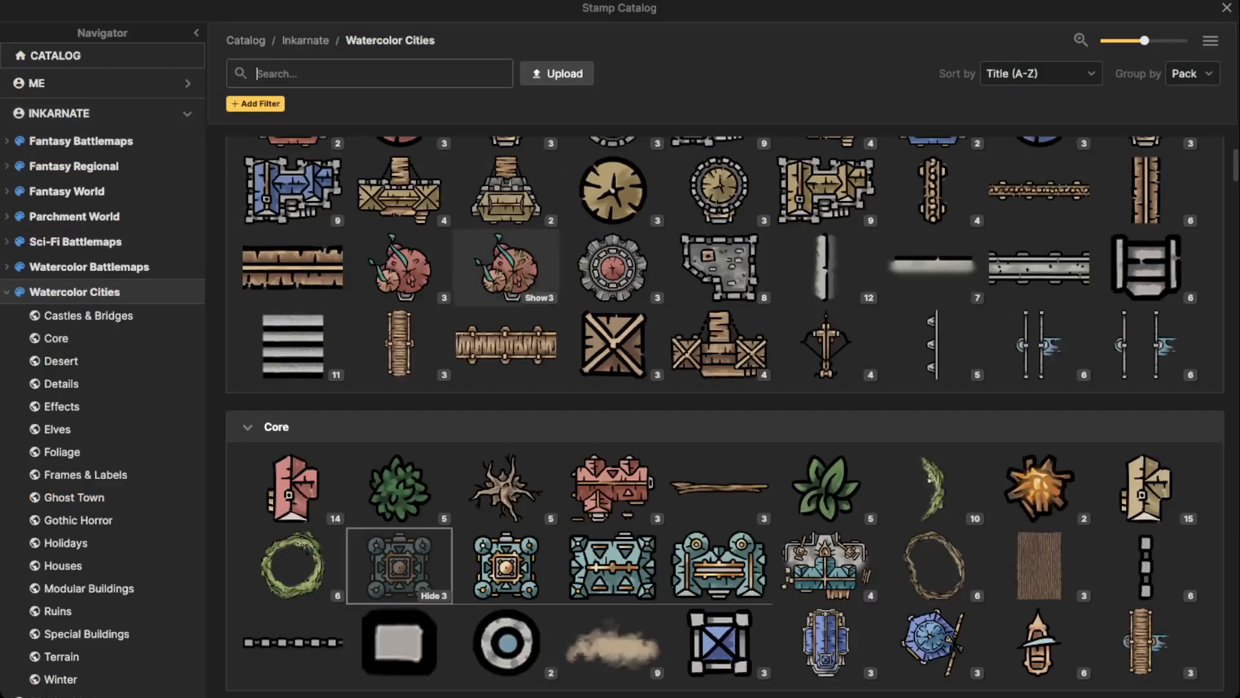
scroll(401, 268, up, 3)
scroll(556, 335, up, 1)
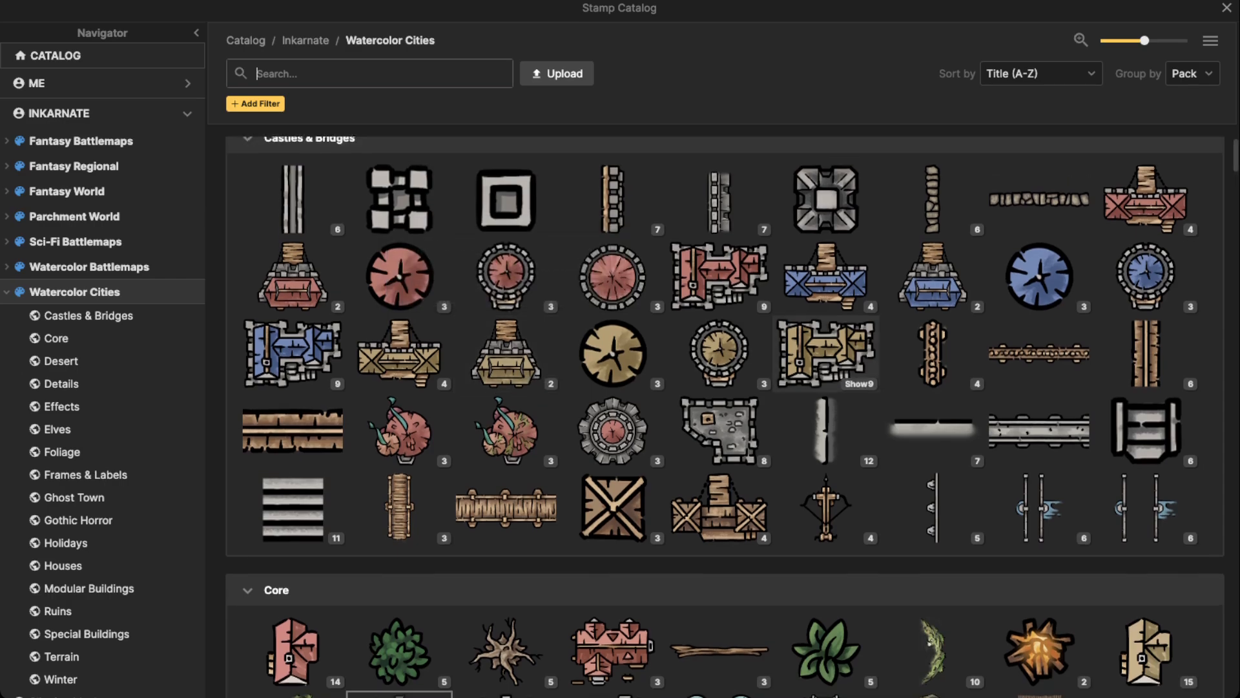
scroll(613, 348, down, 5)
scroll(612, 349, down, 15)
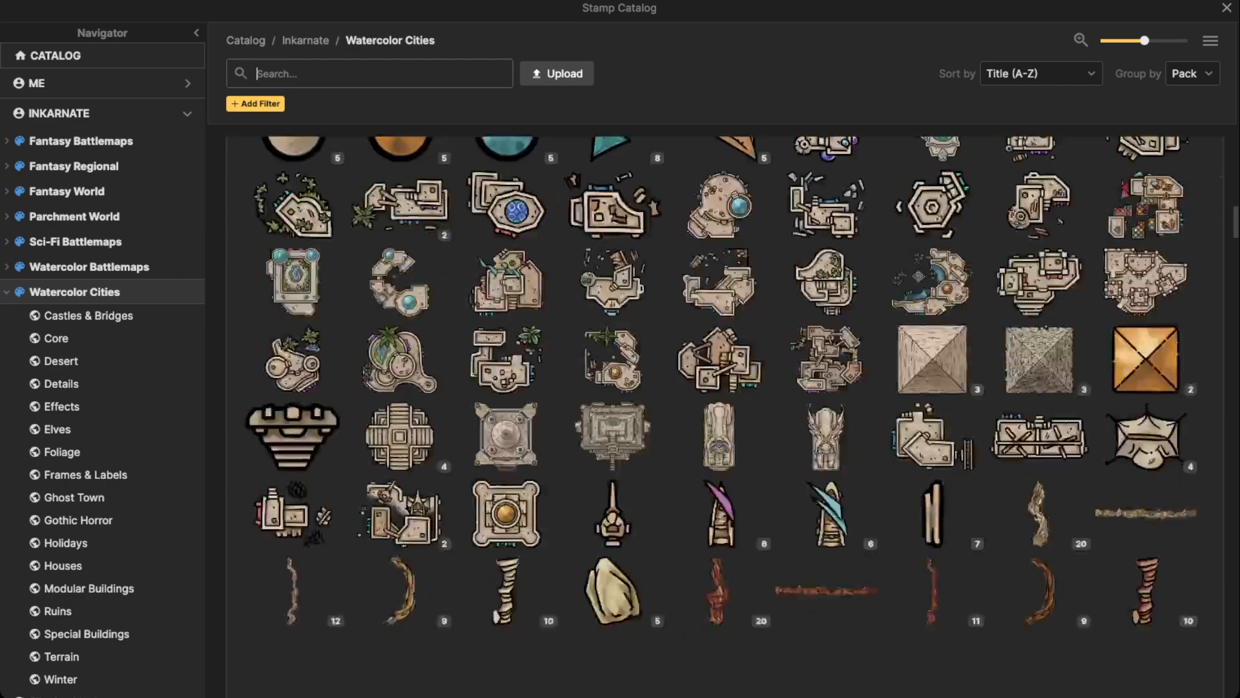
scroll(724, 414, down, 12)
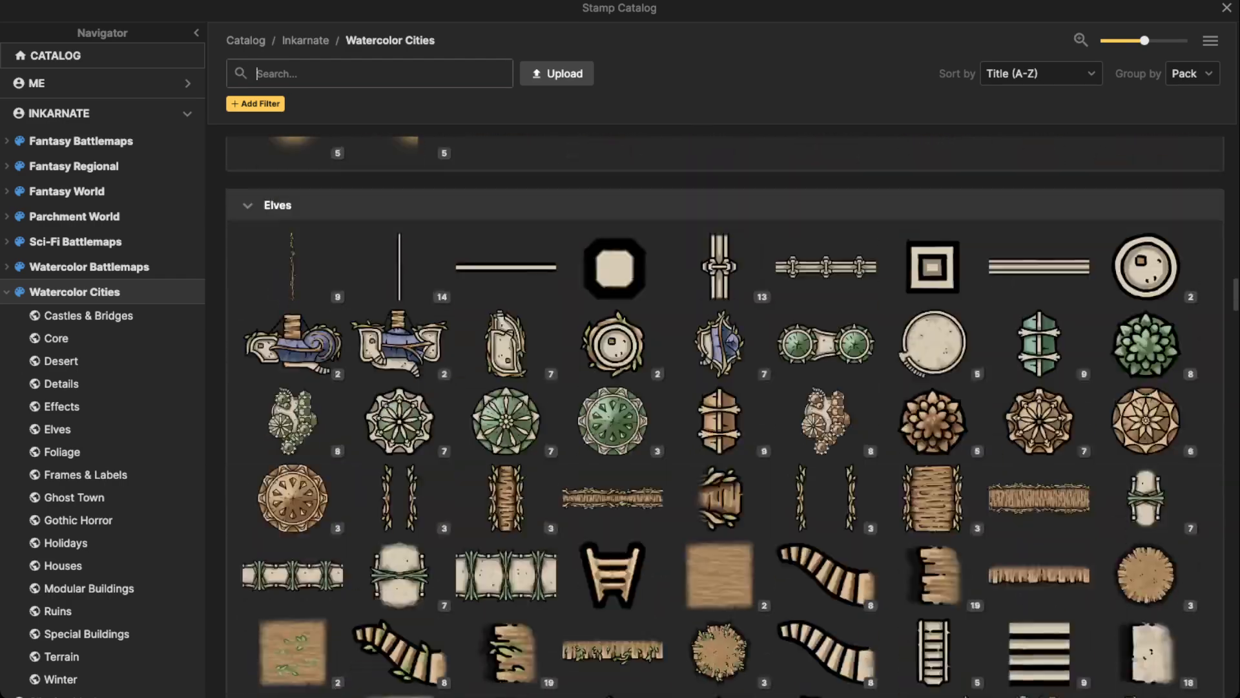
scroll(612, 368, down, 3)
scroll(612, 368, up, 20)
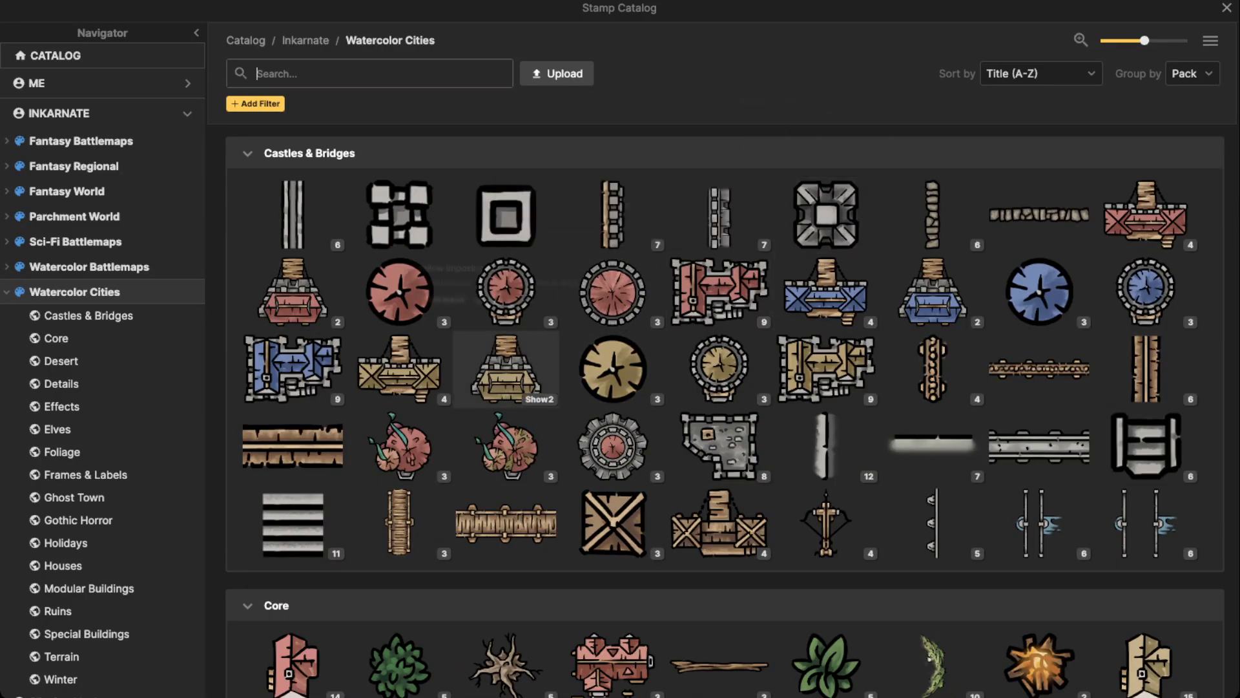
scroll(484, 323, down, 8)
scroll(399, 213, down, 12)
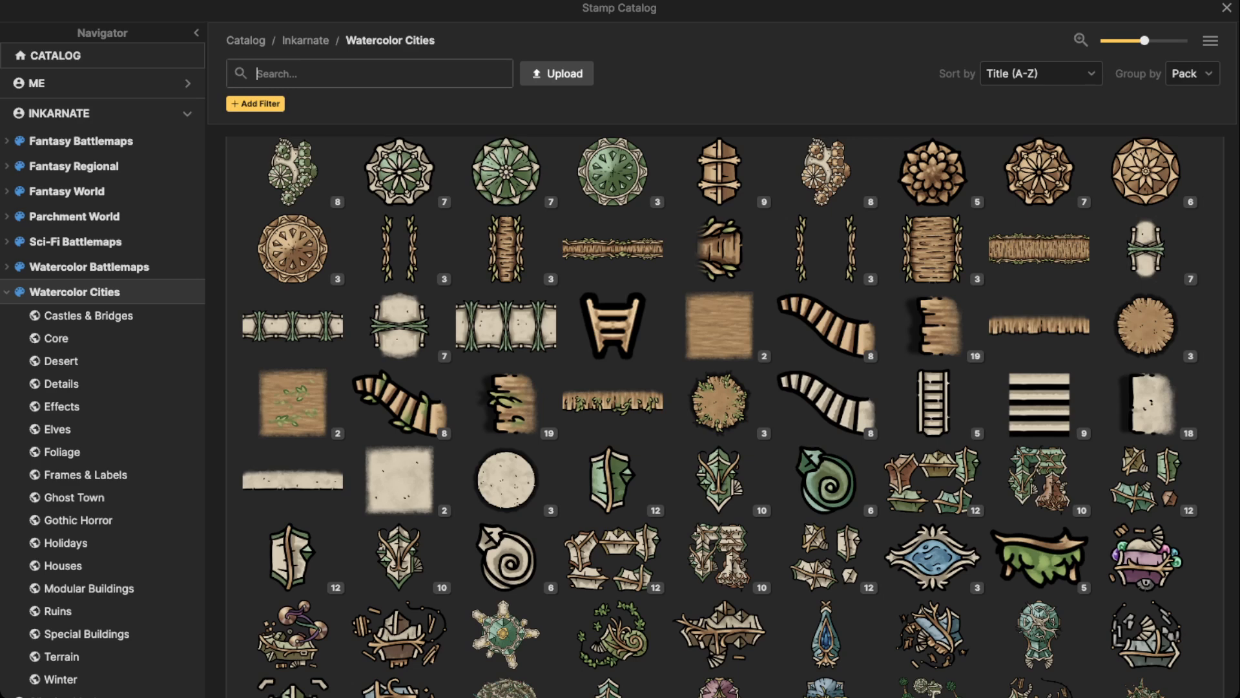
Search the Watercolor Cities catalog for "blue" and choose the Small Blue Building stamp set from Houses
text(blue)
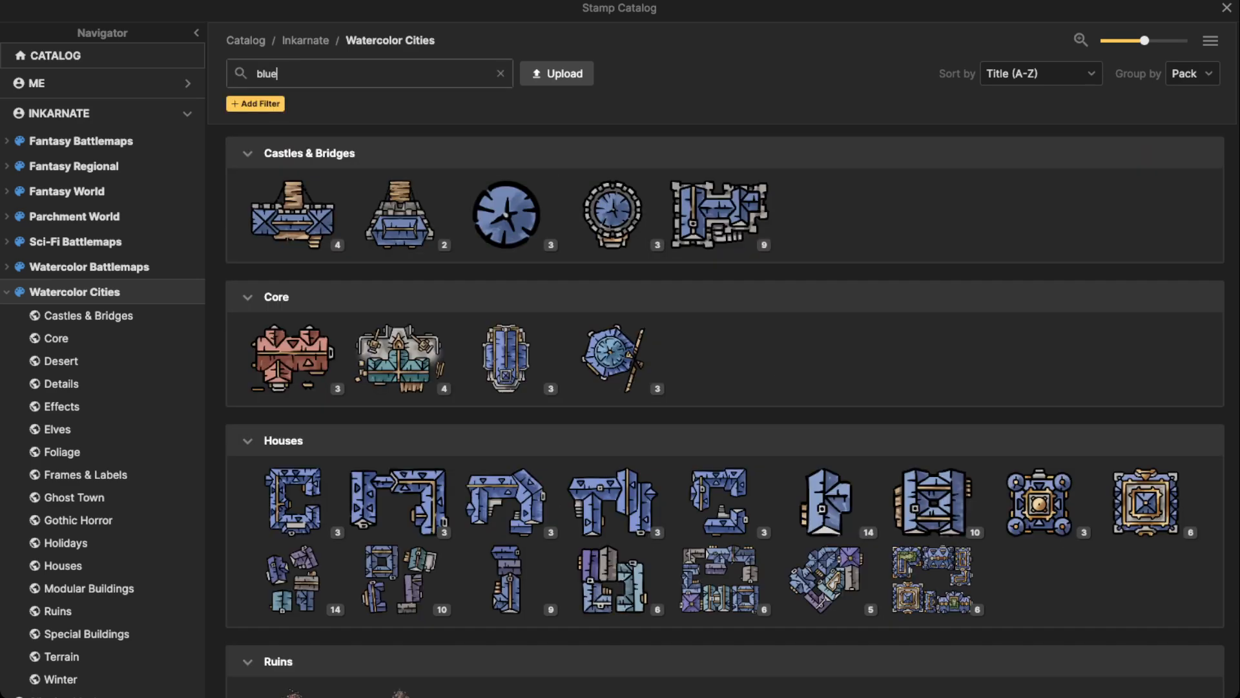
scroll(452, 516, down, 2)
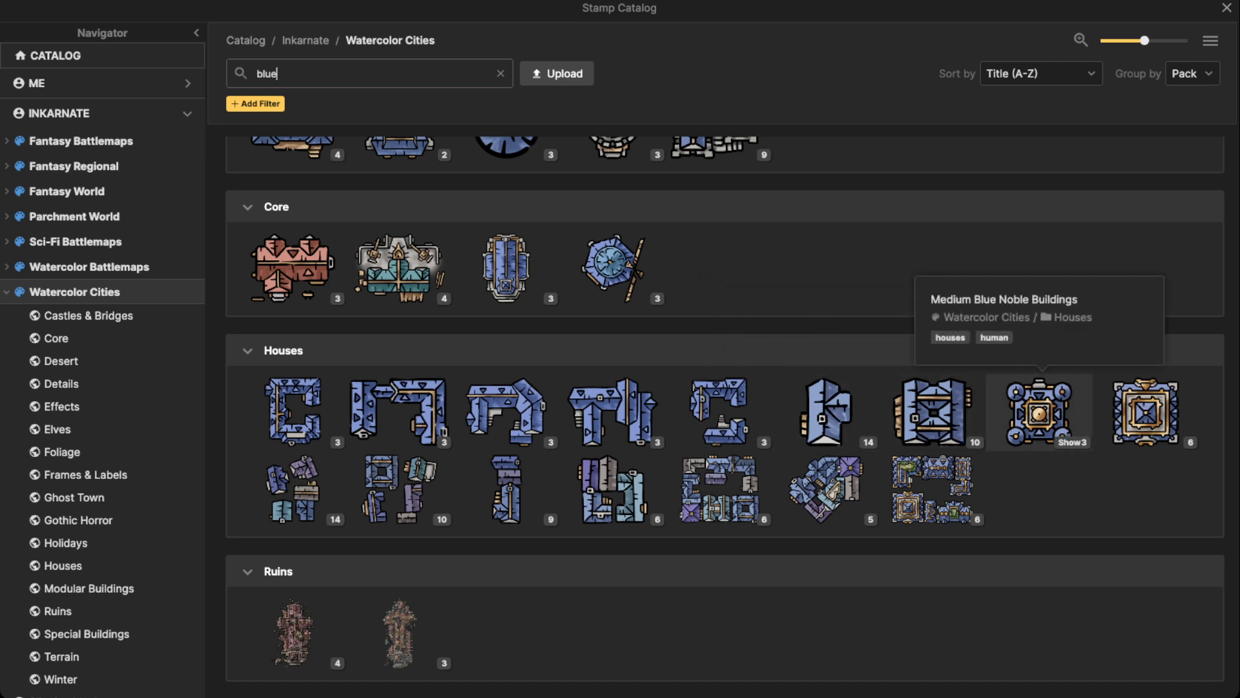
click(827, 411)
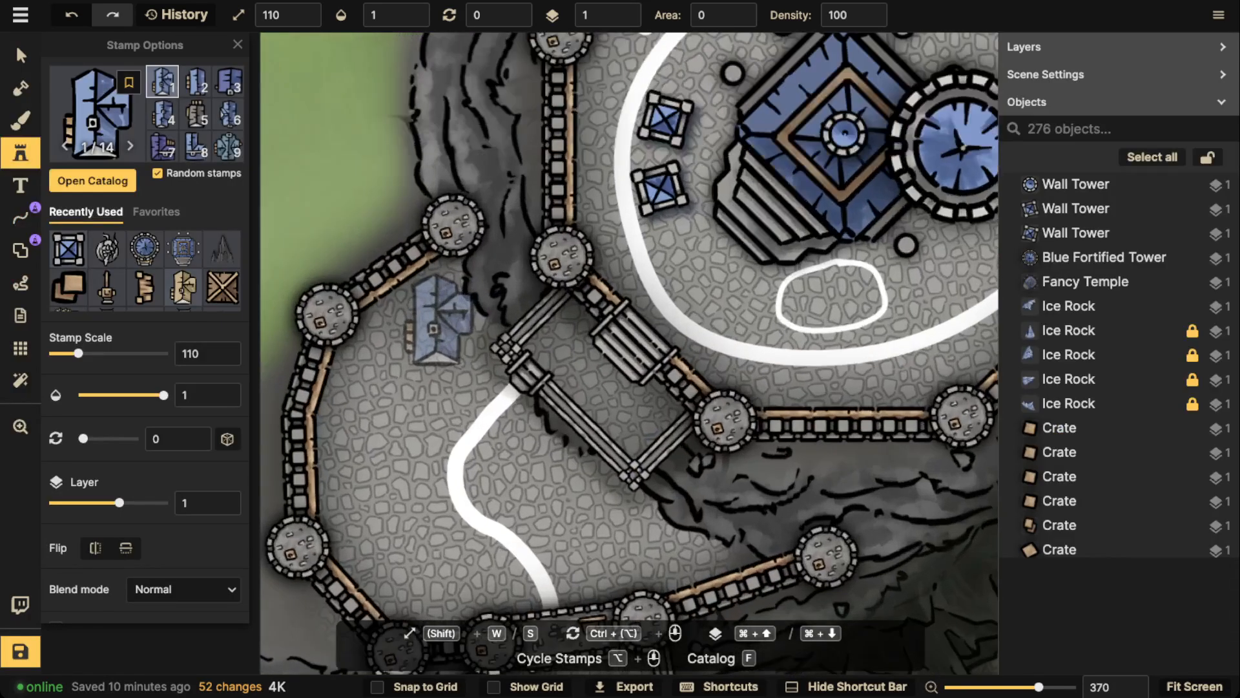
Set the Small Blue Building stamp's scale to 50 and its rotation to 345, comparing it with the houses in the lower city
key(space)
drag(497, 414, 520, 132)
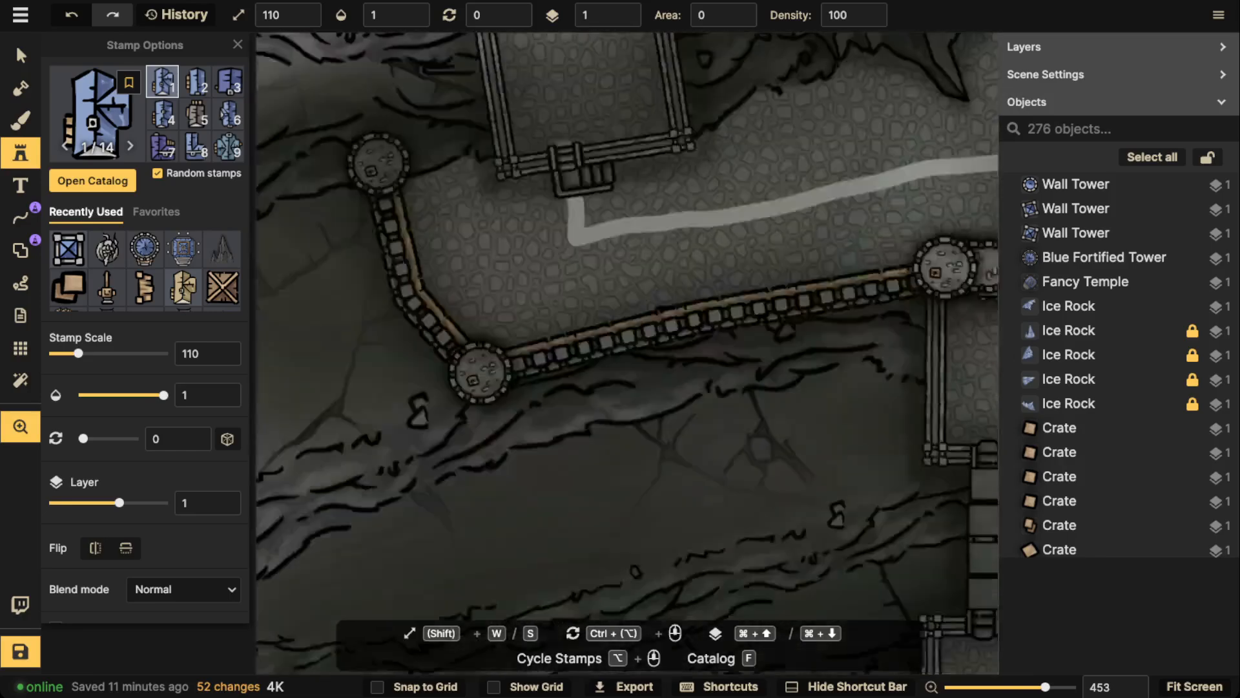
drag(549, 478, 552, 123)
drag(575, 397, 578, 137)
scroll(578, 137, up, 5)
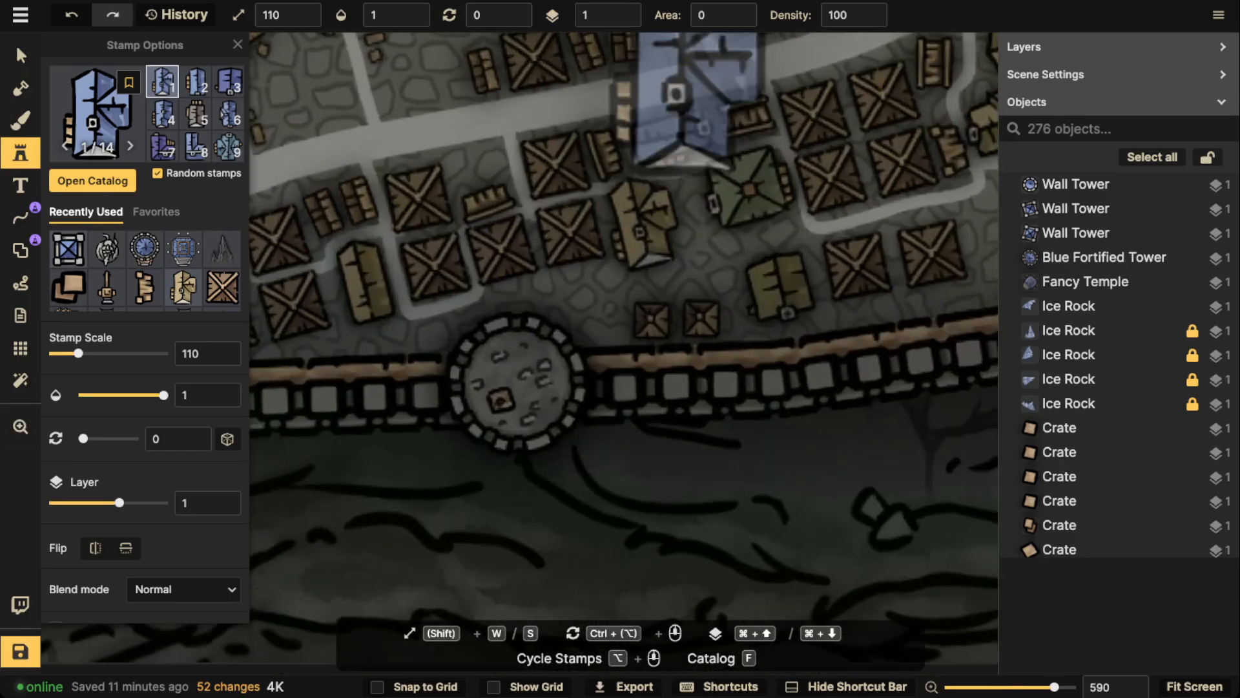
key(s)
key(s)
key(s)
key(s)
key(s)
key(s)
scroll(643, 233, down, 1)
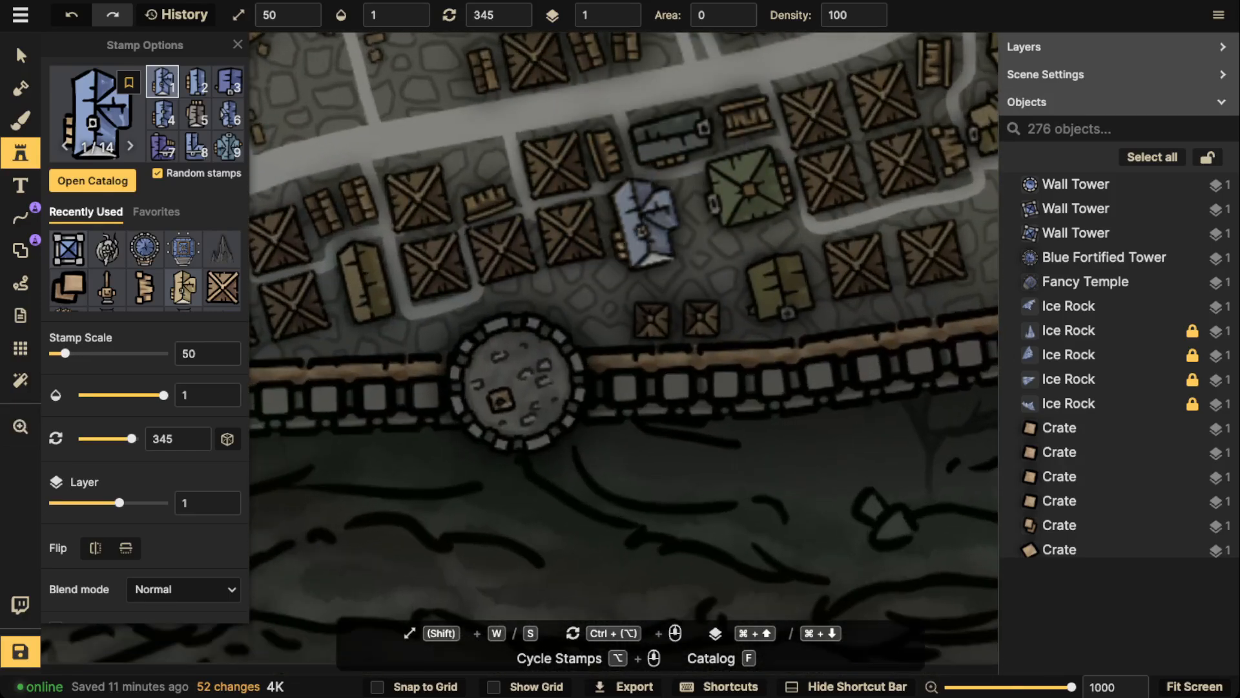
Place three small blue buildings along the inside of the western courtyard's northwest wall, at rotations 60, 45 and 30
scroll(498, 58, down, 2)
key(space)
drag(497, 71, 582, 484)
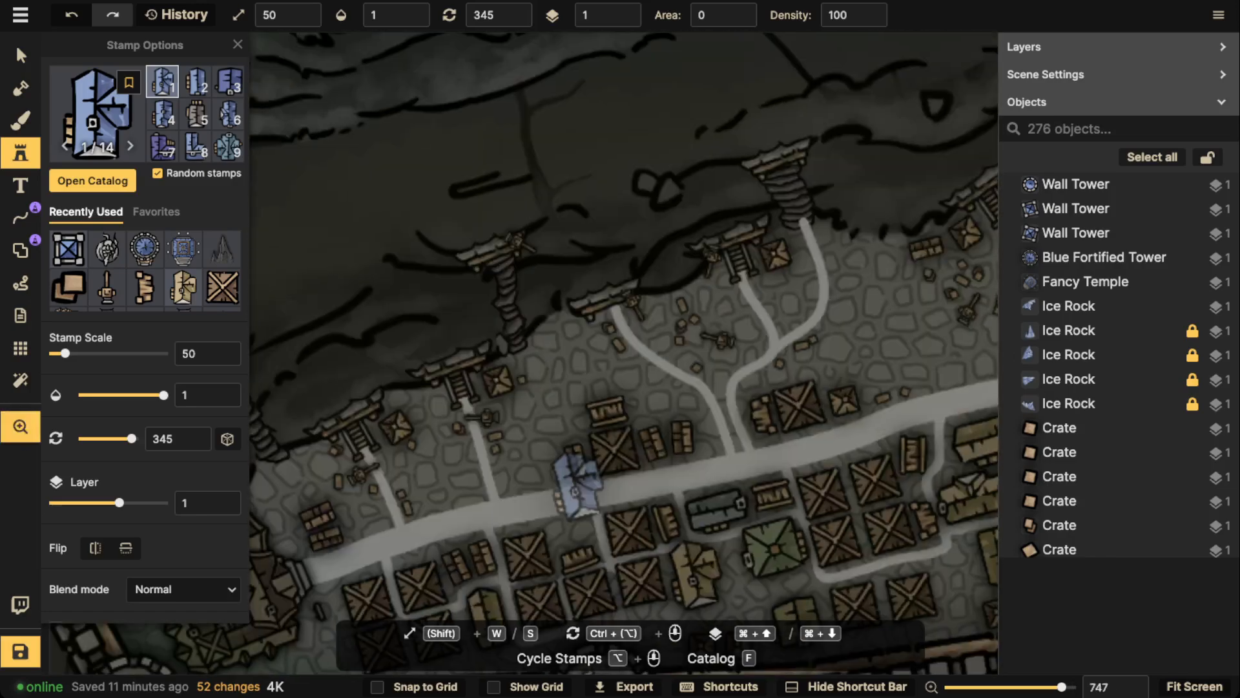
drag(439, 142, 743, 478)
drag(420, 168, 775, 504)
drag(653, 174, 645, 440)
drag(627, 155, 544, 506)
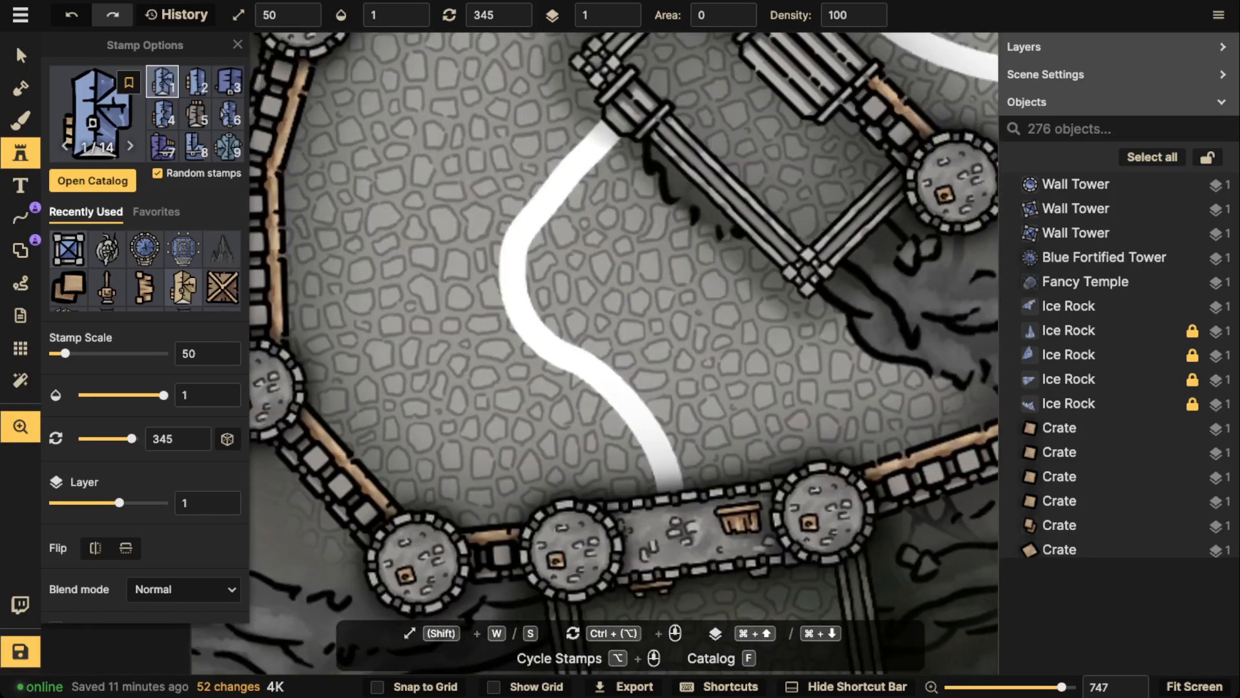
key(space)
drag(554, 138, 607, 309)
scroll(602, 185, up, 4)
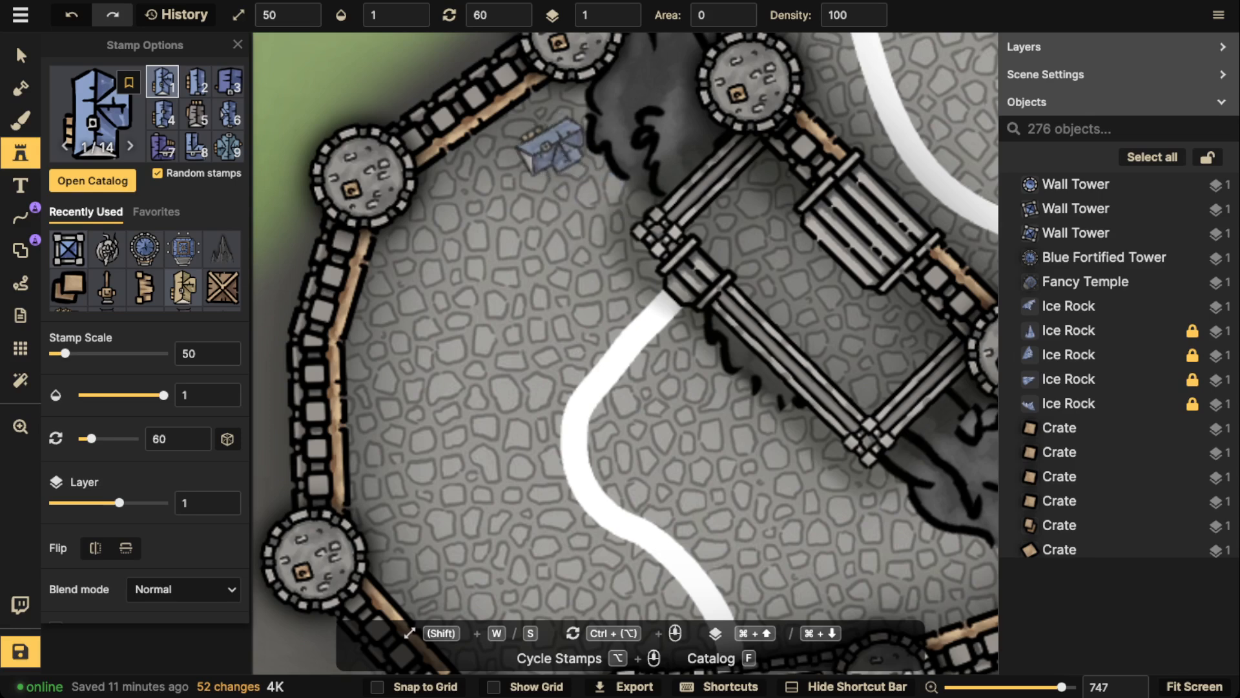
click(533, 135)
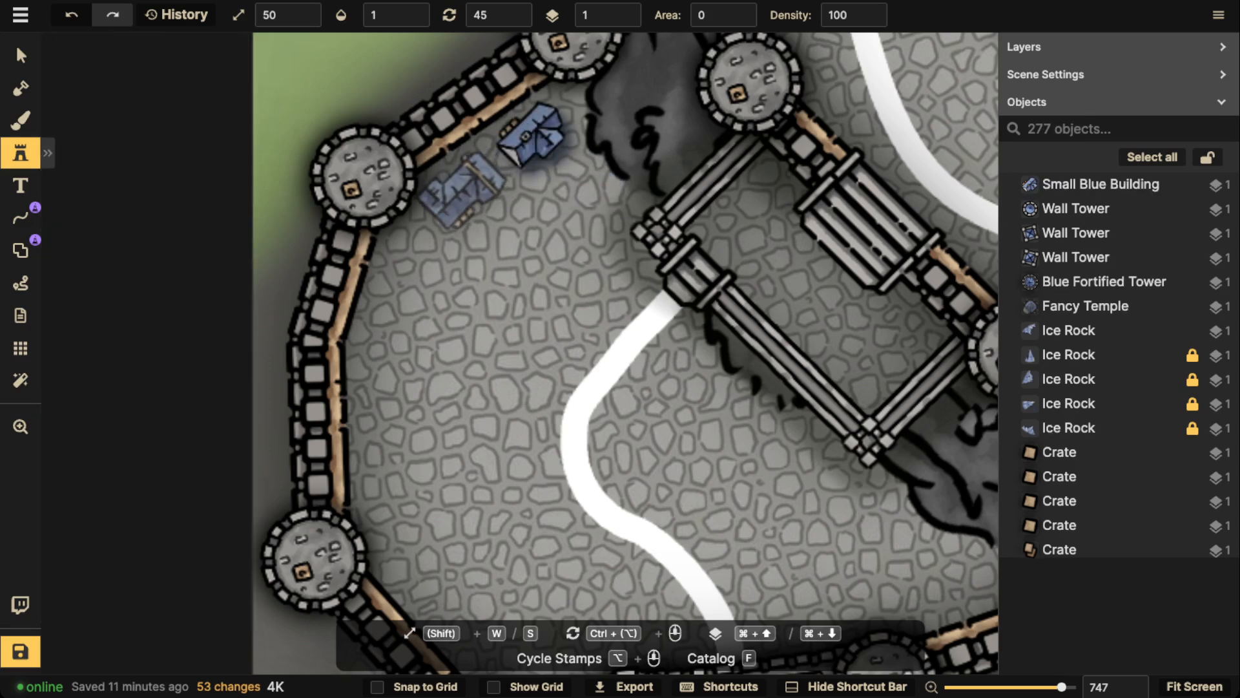
click(460, 192)
scroll(404, 266, up, 1)
click(403, 268)
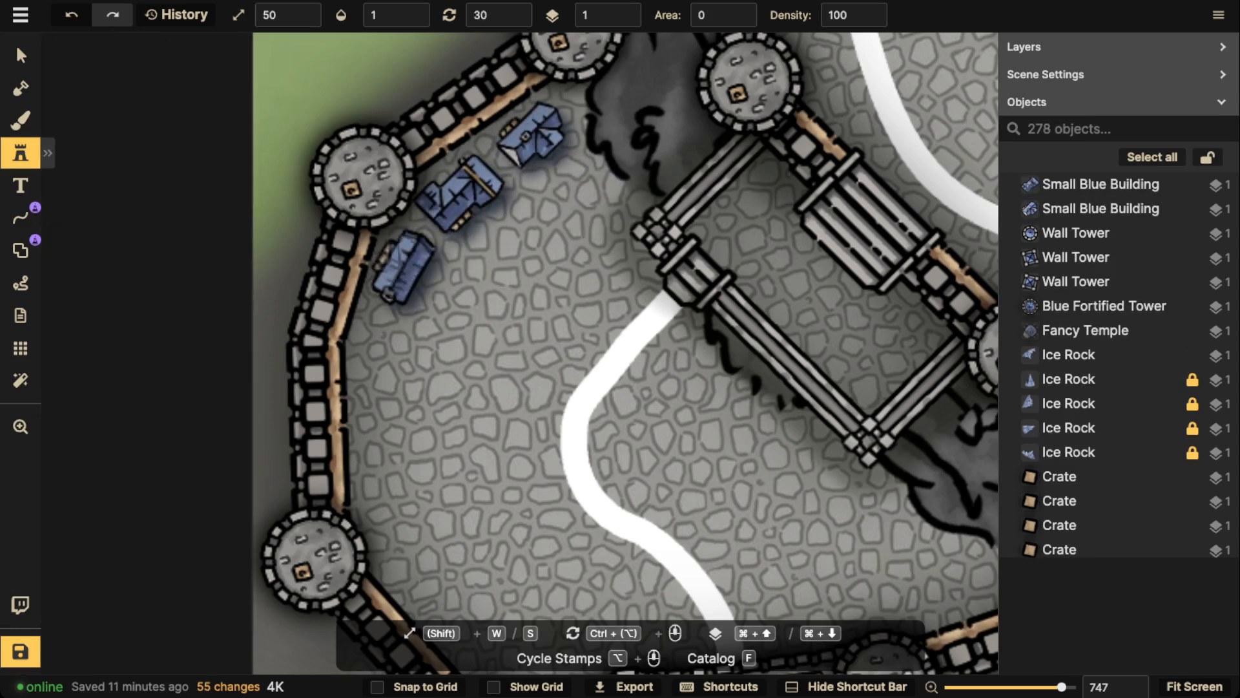
Add a second row of three small blue buildings southeast of the first row, at rotations 45, 45 and 30
scroll(573, 214, up, 1)
click(581, 196)
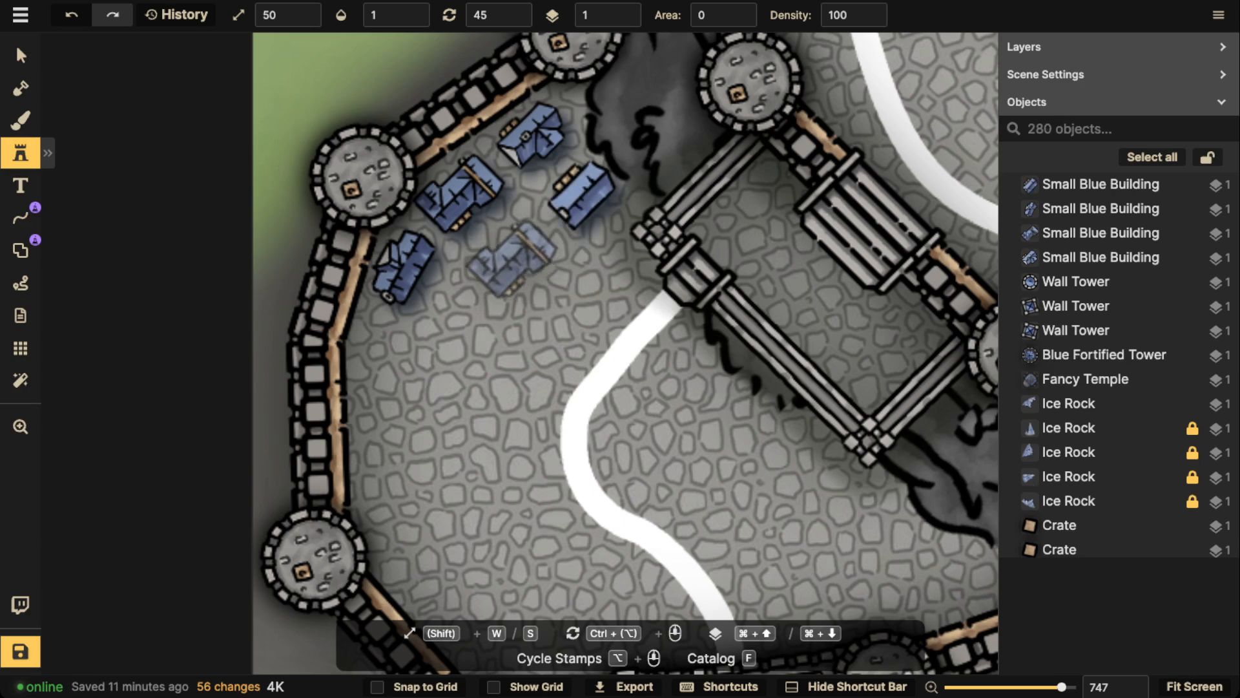
click(517, 254)
scroll(466, 310, down, 1)
click(459, 315)
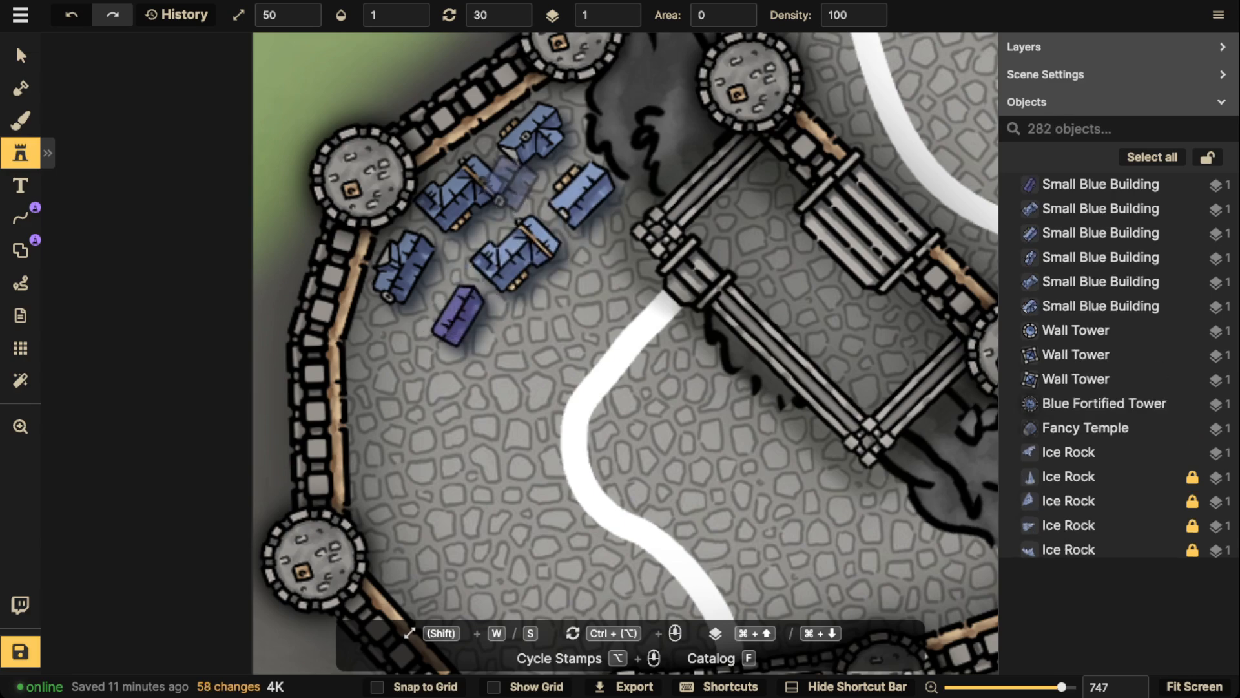
Place a small blue building at rotation 15 near the eastern end of the courtyard's southern wall
scroll(509, 189, down, 3)
drag(524, 257, 554, 222)
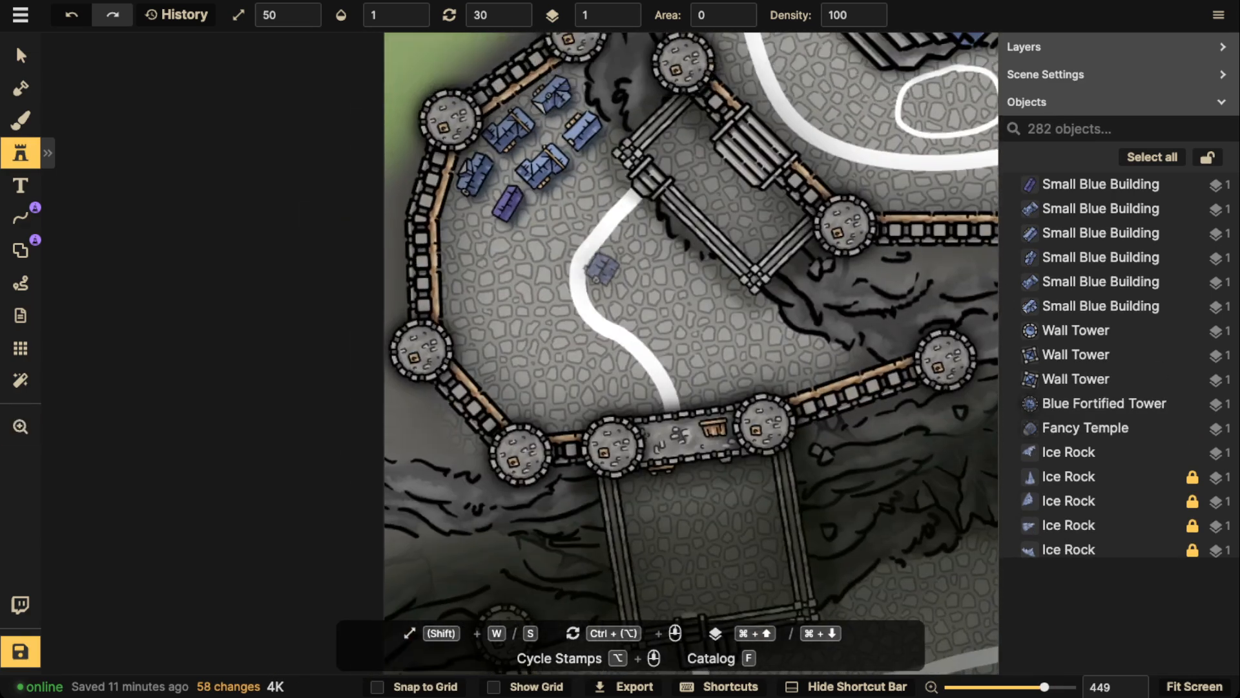
scroll(606, 274, down, 2)
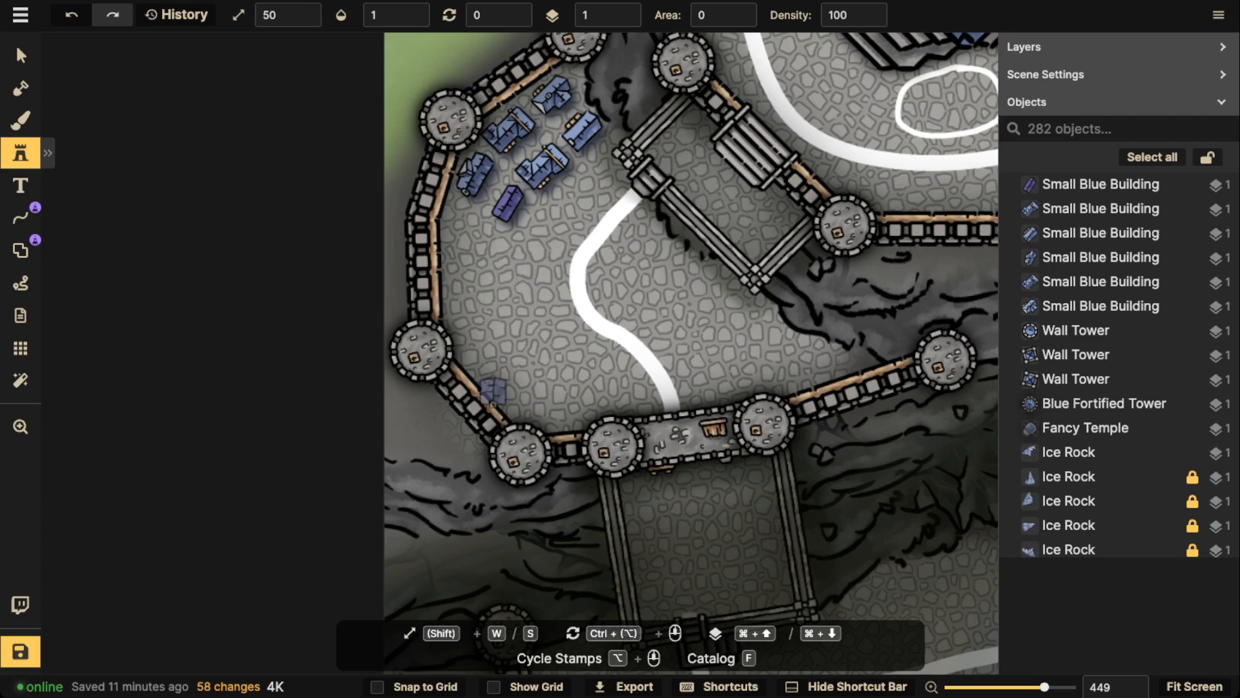
scroll(817, 360, up, 1)
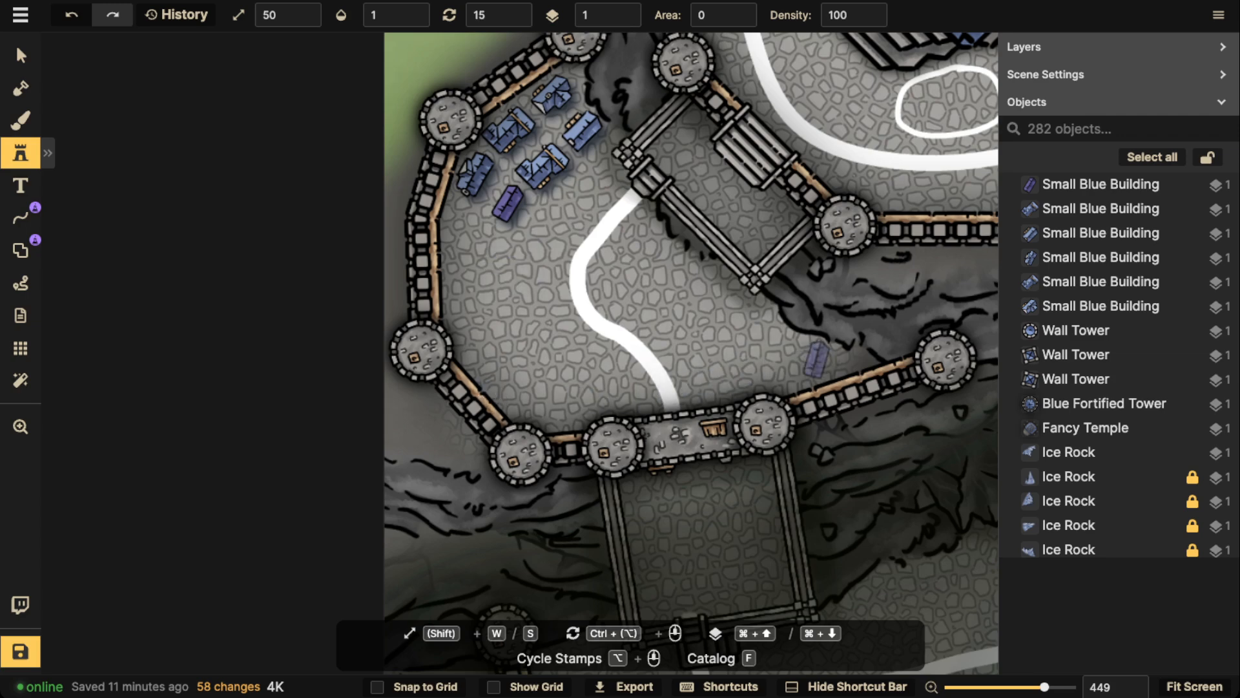
click(817, 360)
Turn off random stamp selection for the Small Blue Building stamp
scroll(762, 338, up, 3)
click(48, 153)
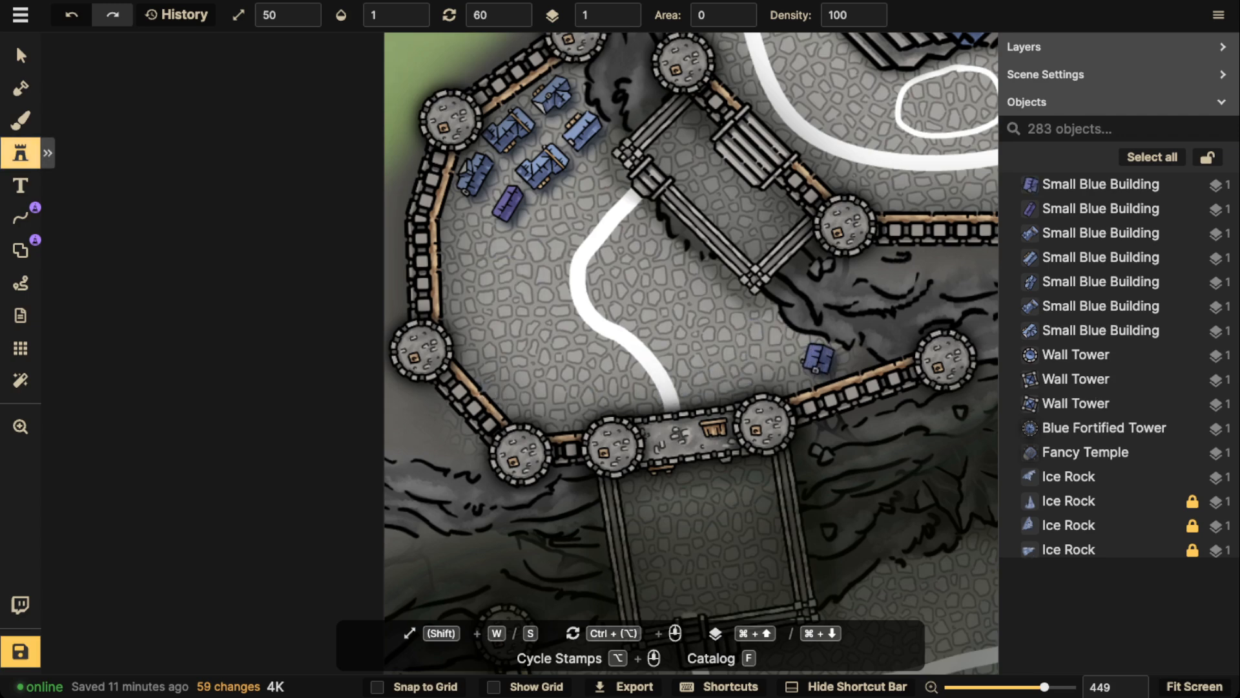
click(158, 173)
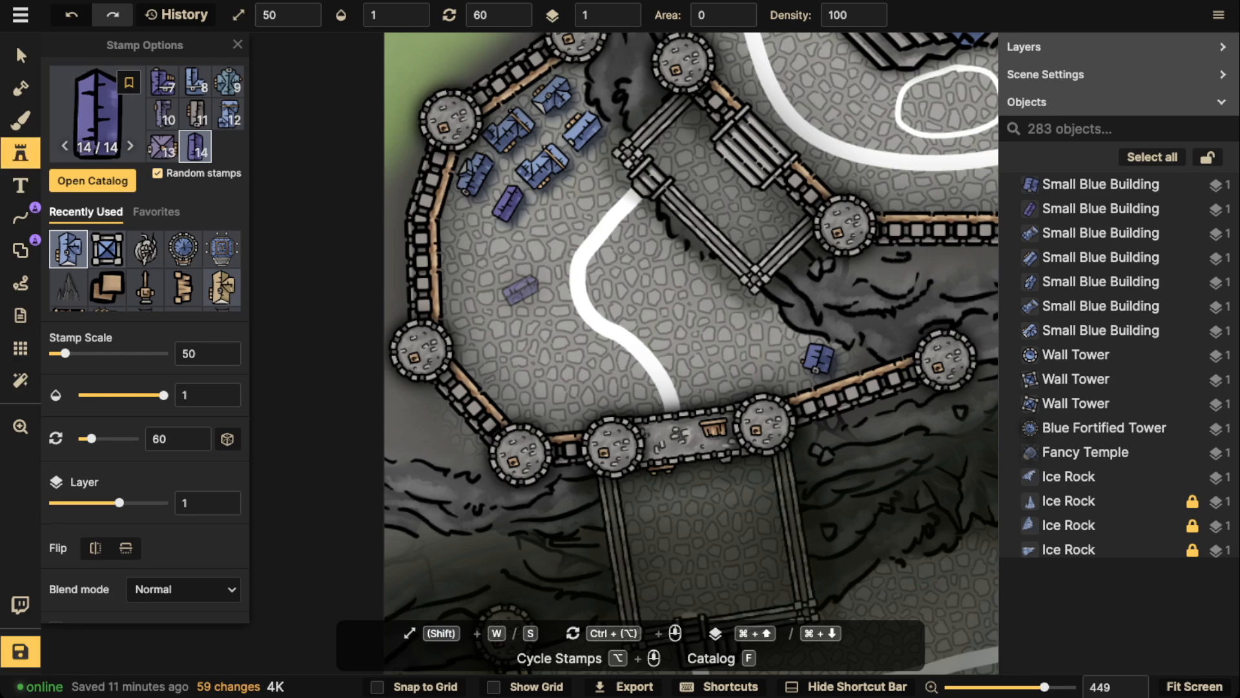
click(21, 153)
Place two more purple-roofed houses at rotation 30 beside the existing purple house, extending its row southeast
scroll(564, 230, up, 4)
scroll(522, 213, down, 1)
scroll(522, 213, down, 1)
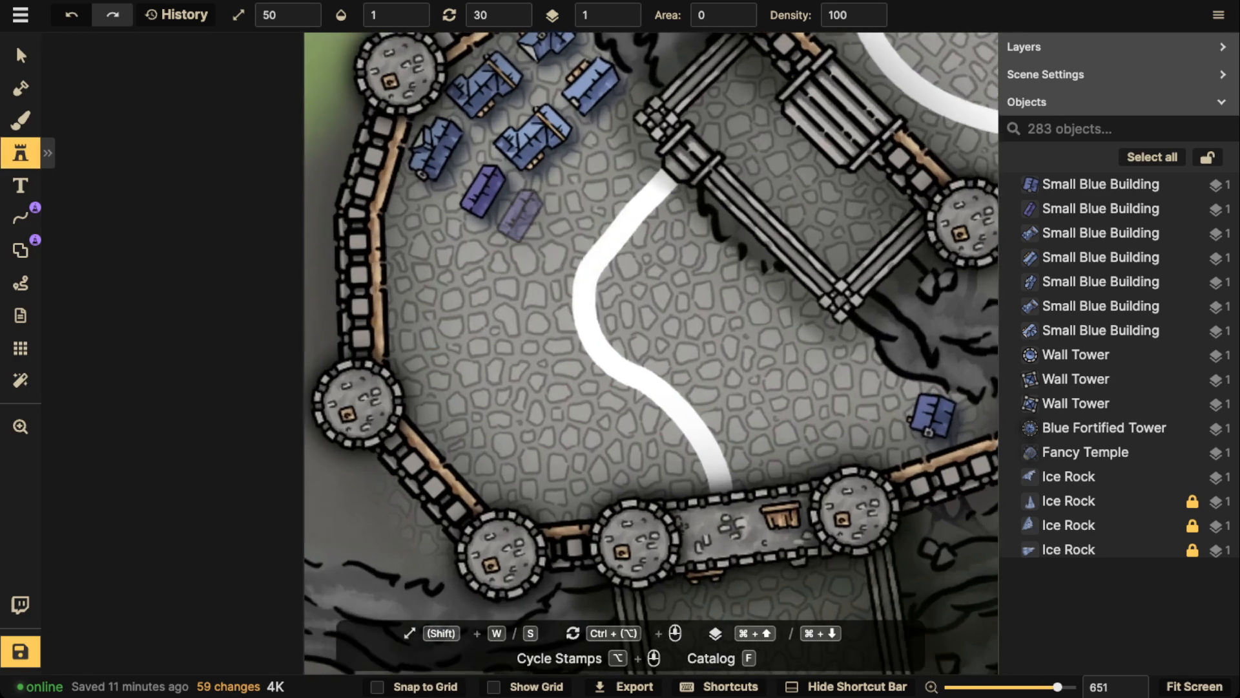
click(517, 211)
click(549, 234)
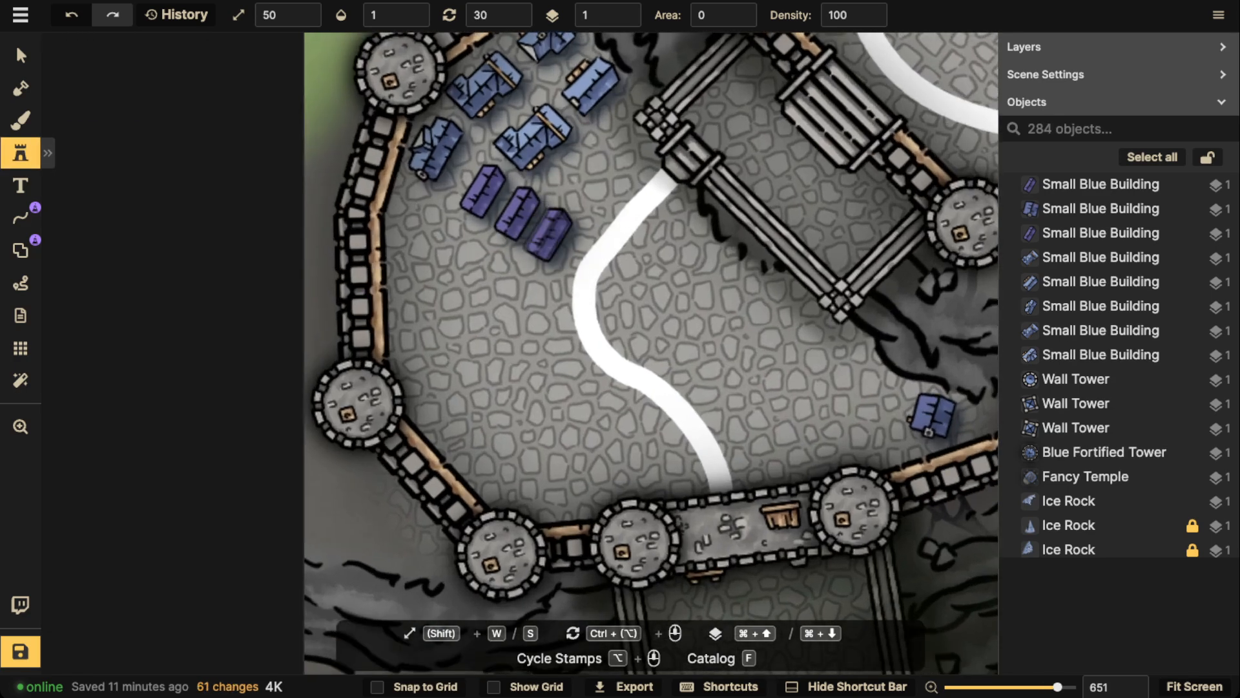
scroll(493, 277, down, 5)
scroll(471, 258, down, 7)
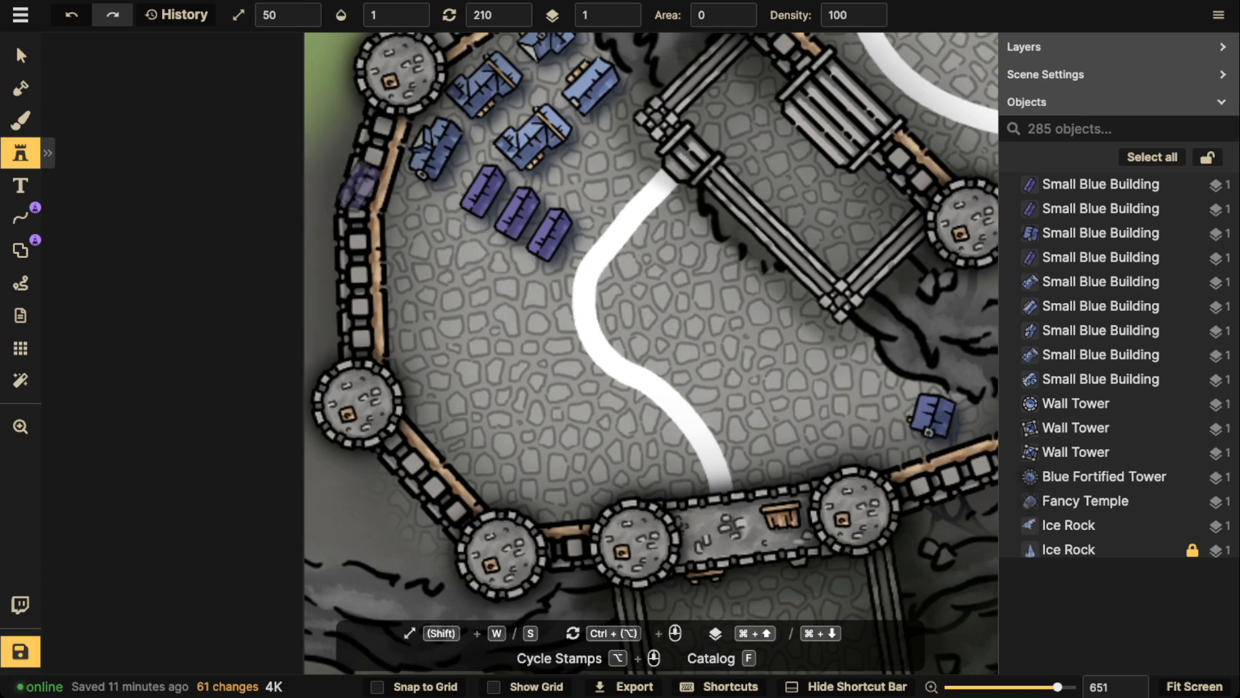
Move the three purple houses to a row just southeast of the blue houses and rotate them to 135
click(21, 56)
scroll(551, 233, up, 7)
drag(551, 234, 613, 156)
key(Escape)
drag(517, 213, 584, 181)
scroll(578, 192, up, 6)
scroll(579, 192, up, 1)
key(Escape)
click(484, 189)
drag(484, 189, 560, 206)
scroll(554, 208, up, 7)
click(477, 197)
scroll(475, 196, down, 3)
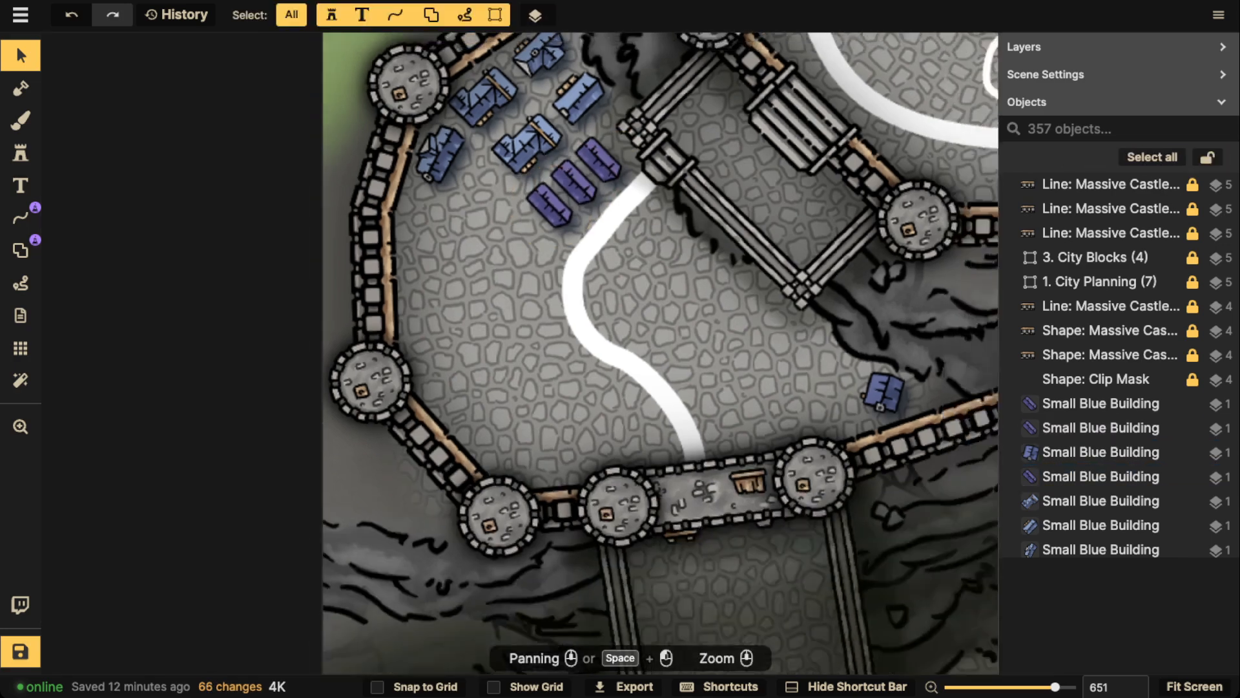
Reposition and rotate the westernmost blue house inside the courtyard's northwest corner
mouse_move(446, 160)
mouse_down()
mouse_move(462, 181)
mouse_move(457, 158)
mouse_up()
scroll(463, 180, down, 3)
scroll(463, 181, down, 6)
click(487, 191)
click(565, 186)
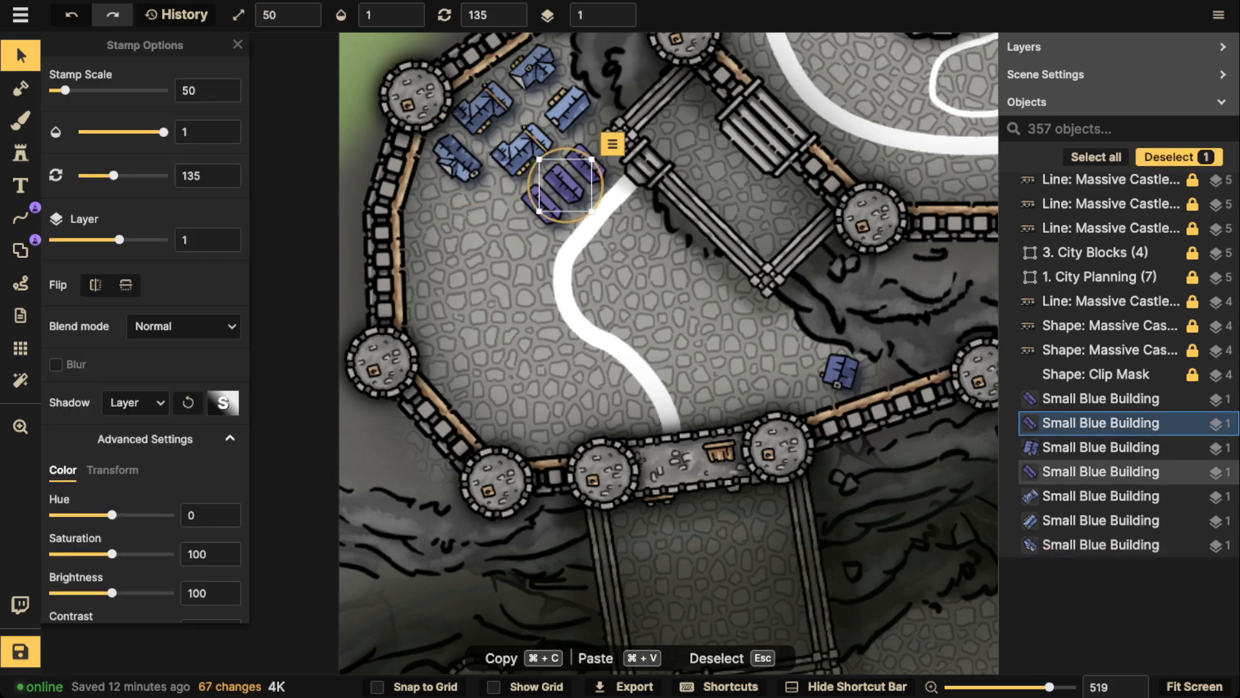
Place two purple pyramid-roofed houses (stamp 13 of 14) along the east side of the courtyard road, at rotations 135 and 150
click(20, 153)
scroll(642, 317, up, 1)
scroll(641, 317, up, 2)
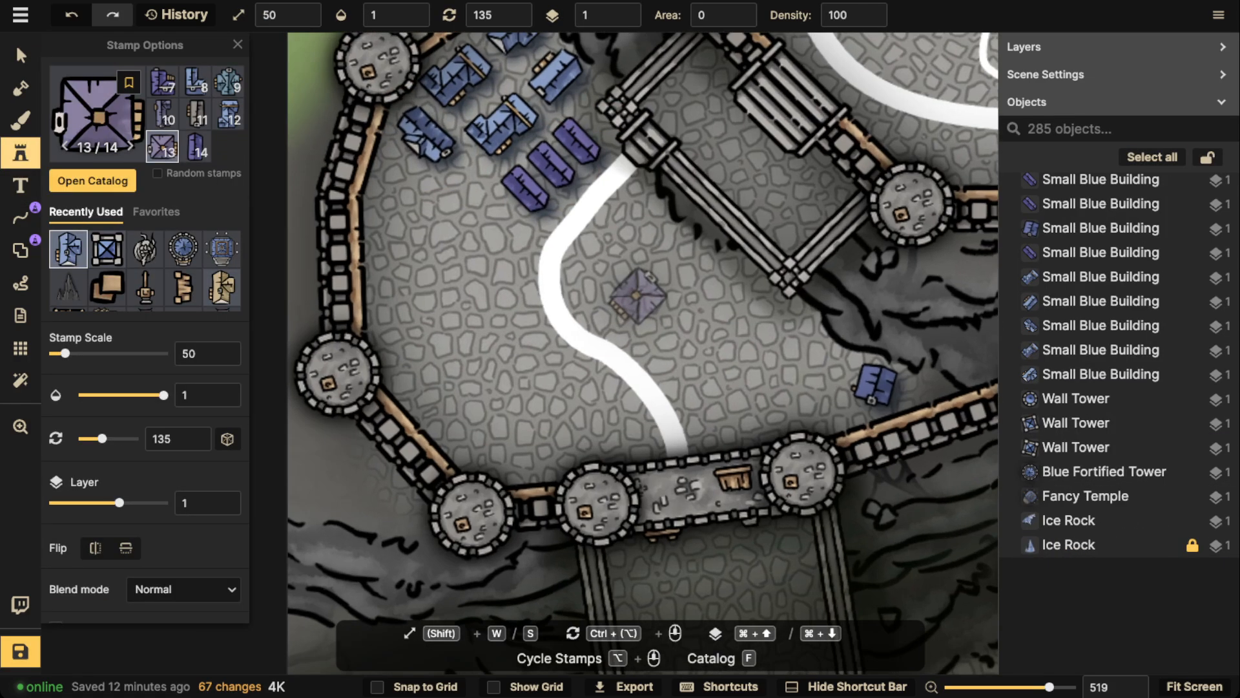
scroll(680, 348, up, 3)
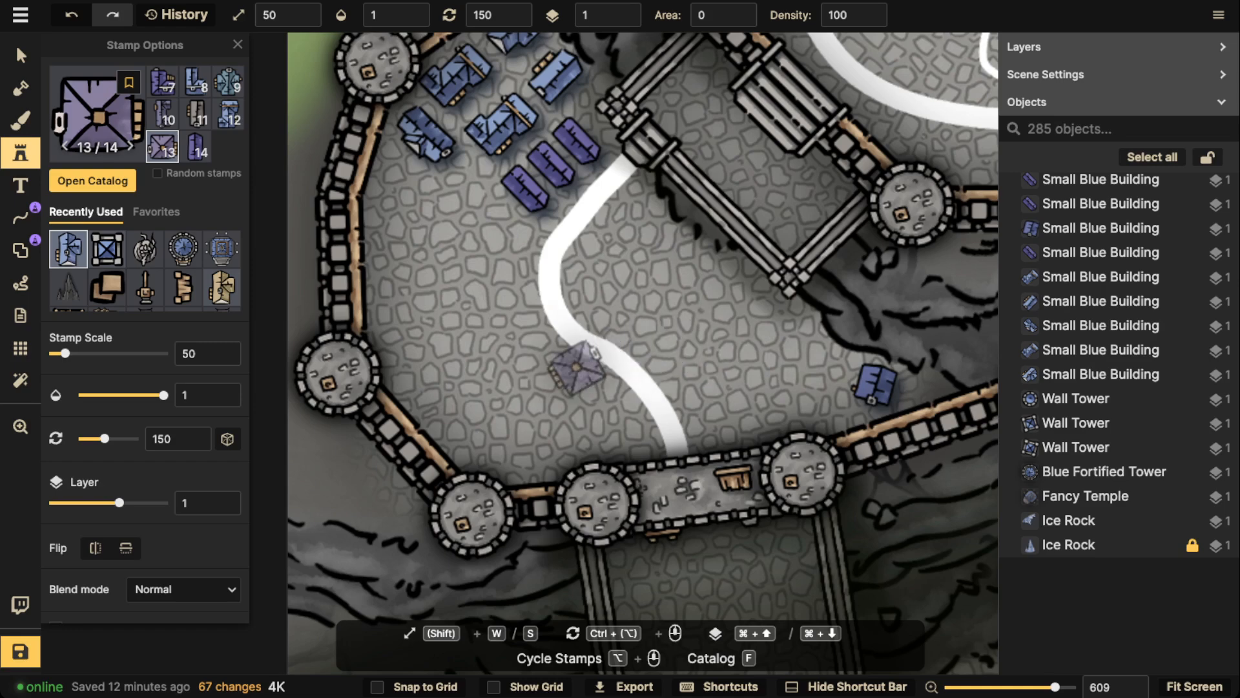
scroll(653, 327, down, 1)
click(653, 331)
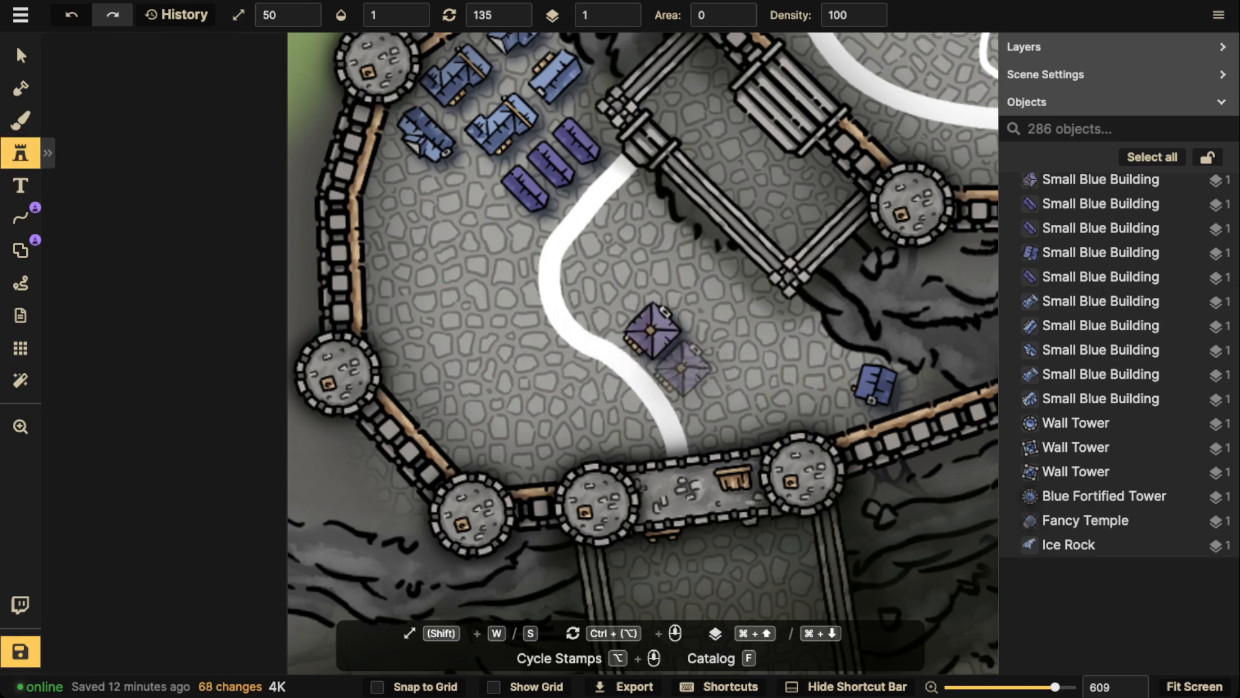
scroll(688, 375, up, 3)
click(688, 375)
scroll(521, 277, down, 3)
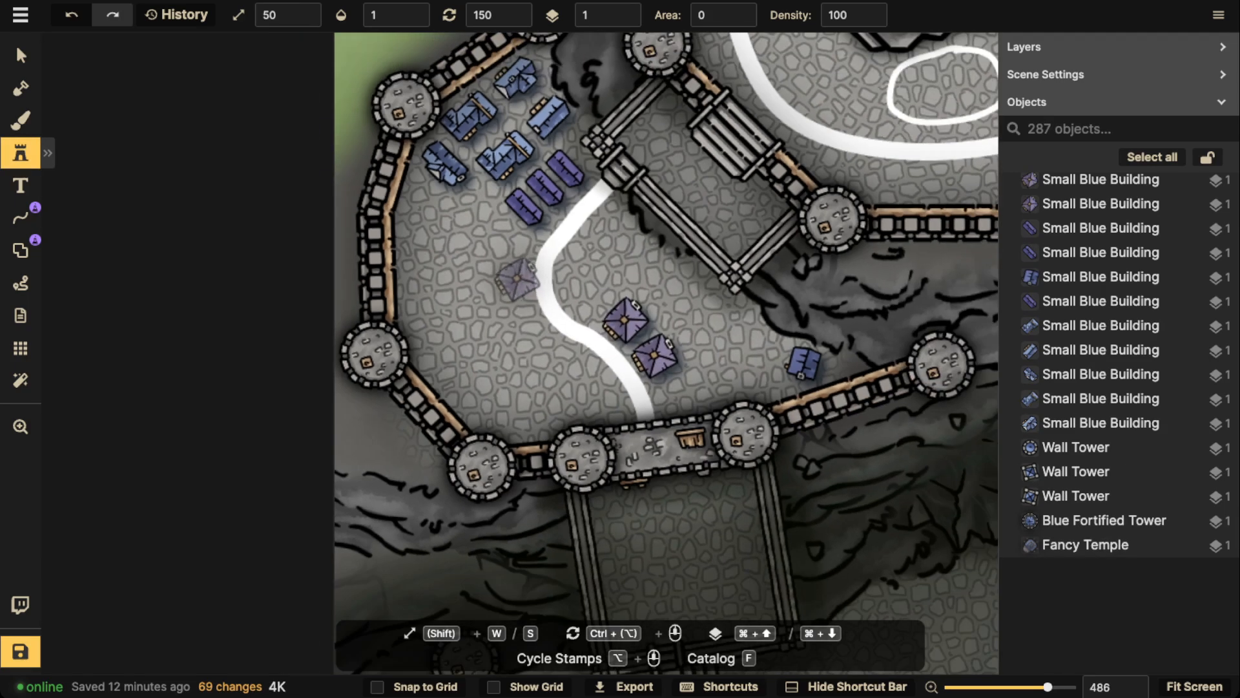
Place a column of three long grey houses at rotation 90 along the inside of the courtyard's western wall
scroll(453, 283, down, 2)
scroll(445, 283, up, 1)
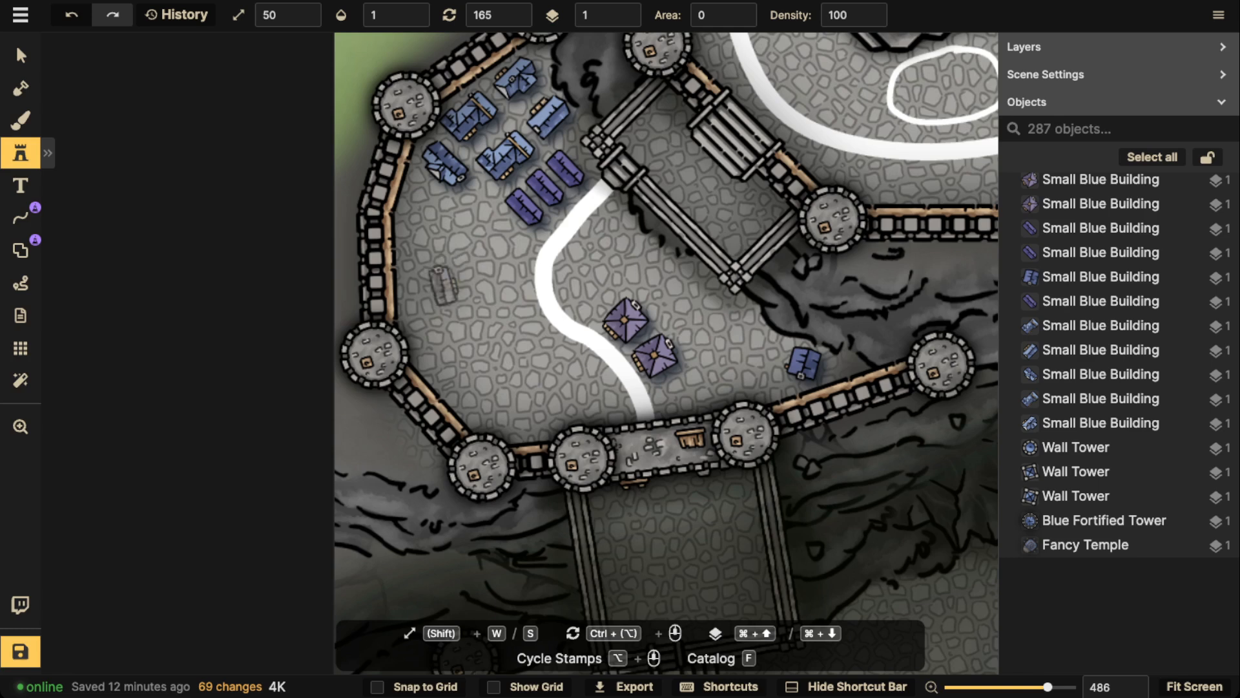
scroll(443, 283, up, 4)
scroll(418, 262, down, 9)
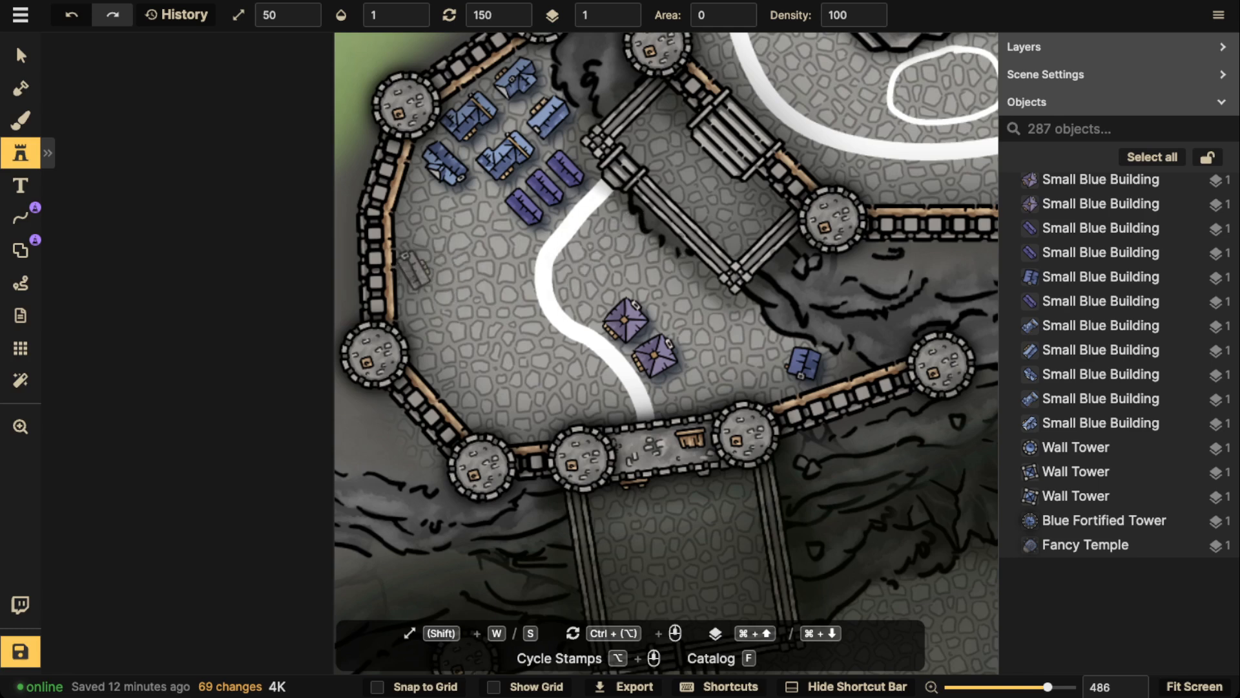
click(419, 241)
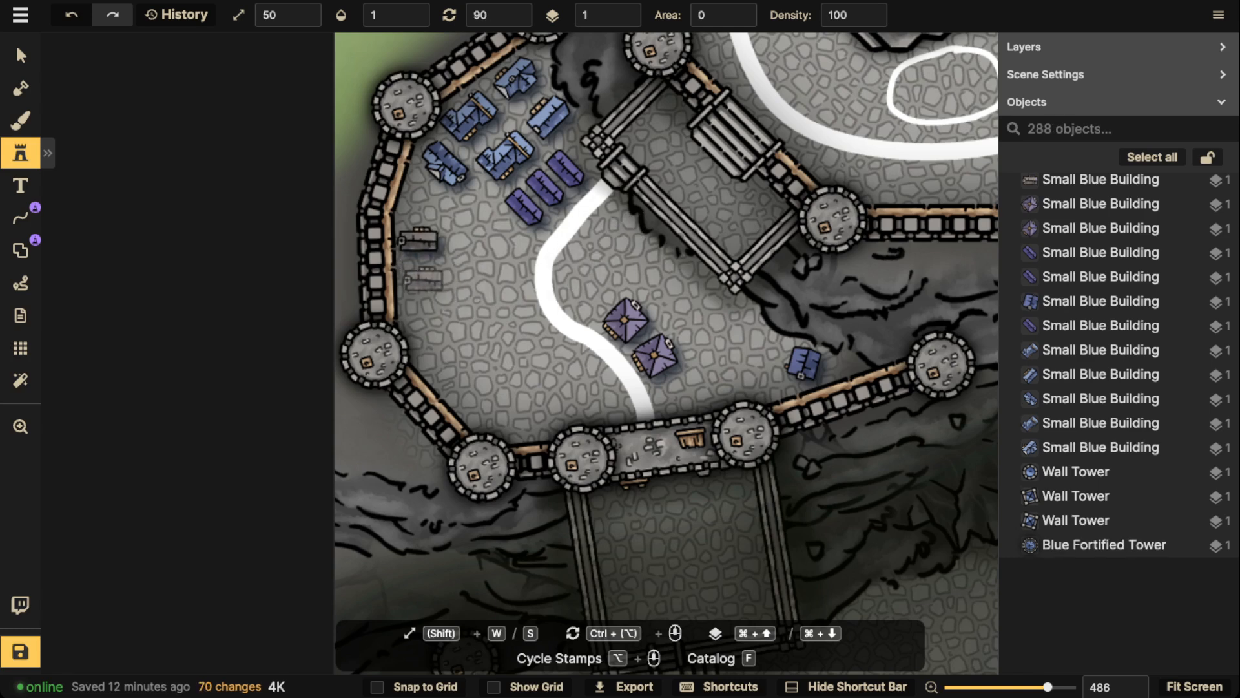
click(420, 273)
click(422, 305)
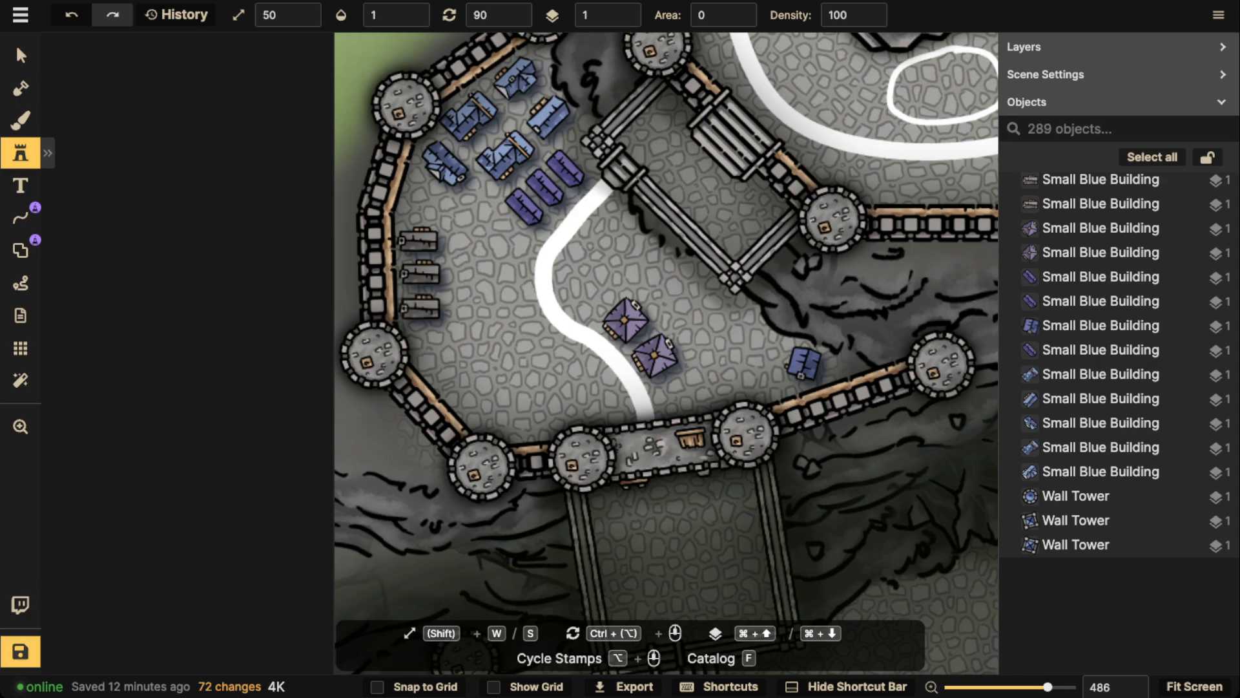
Select all stamps like the southwestern purple house, covering every Small Blue Building in the courtyard
scroll(454, 223, down, 5)
drag(491, 202, 440, 237)
scroll(395, 252, down, 2)
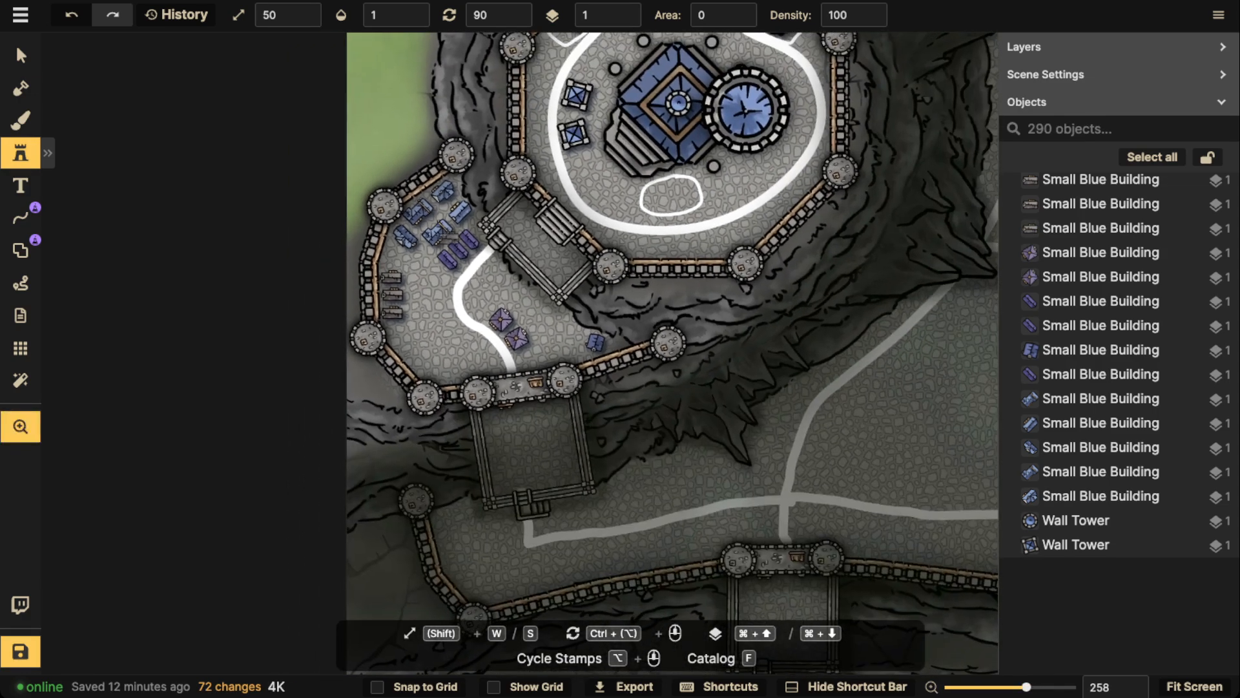
click(21, 56)
click(448, 259)
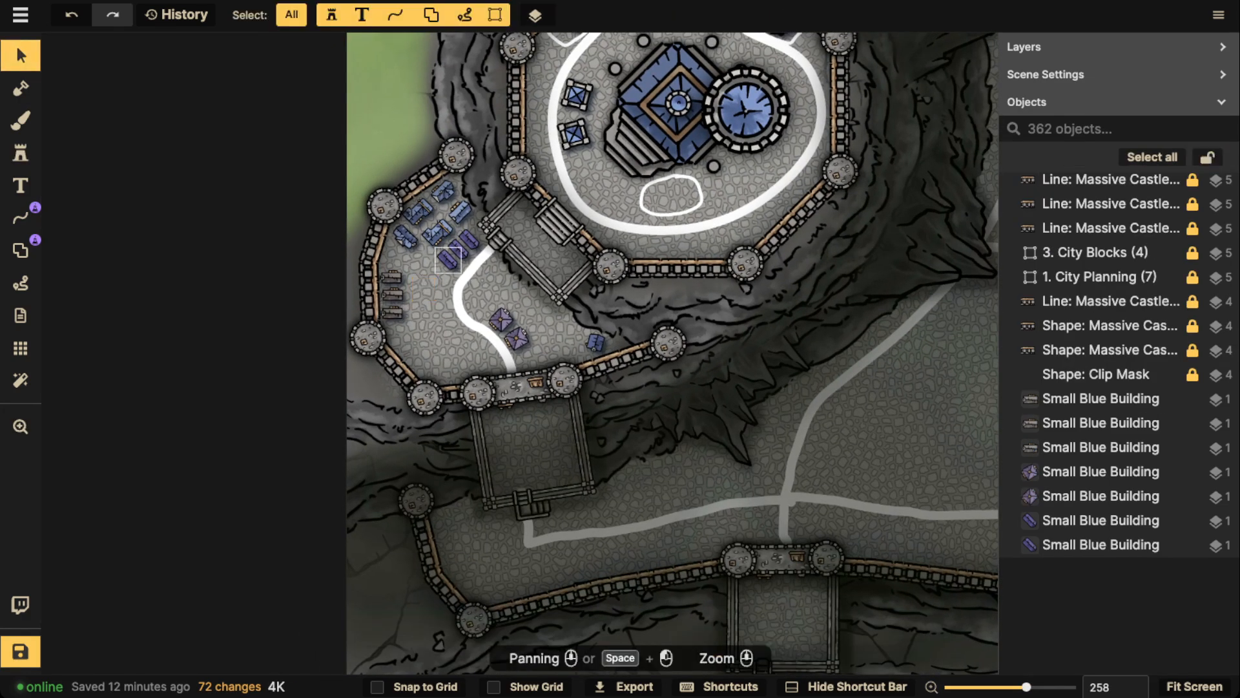
click(482, 231)
mouse_move(516, 258)
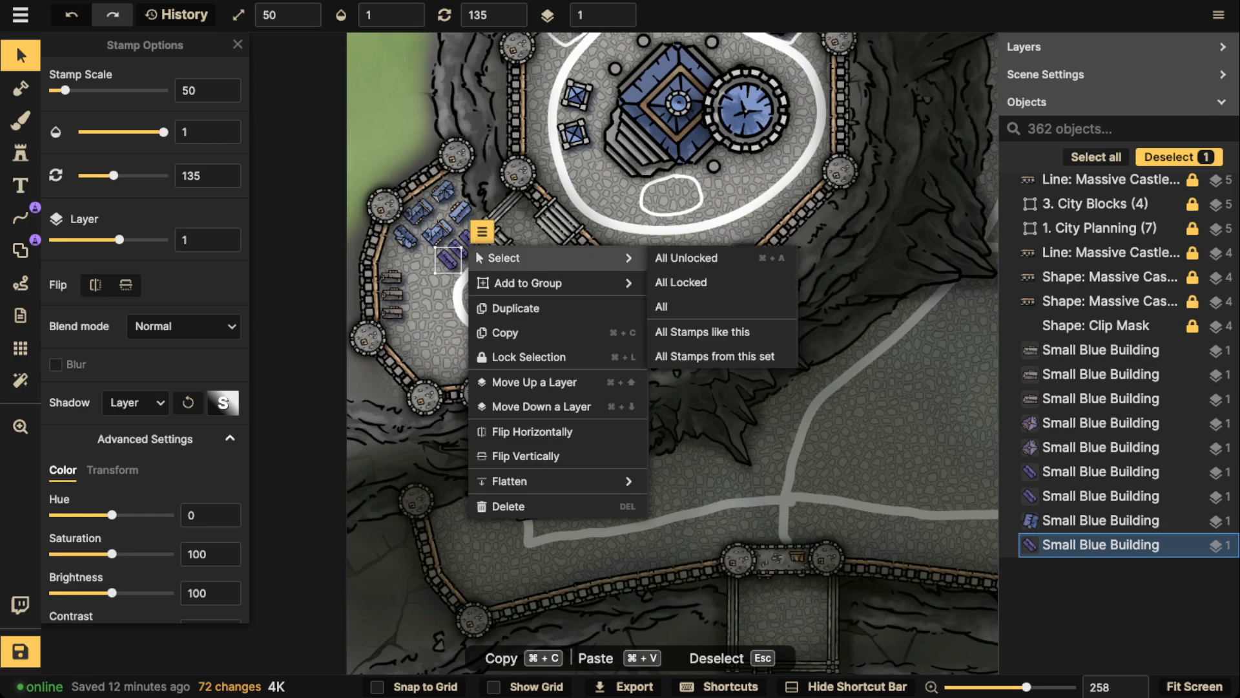
click(708, 332)
Give the selected houses a custom object shadow in black (000000)
click(135, 402)
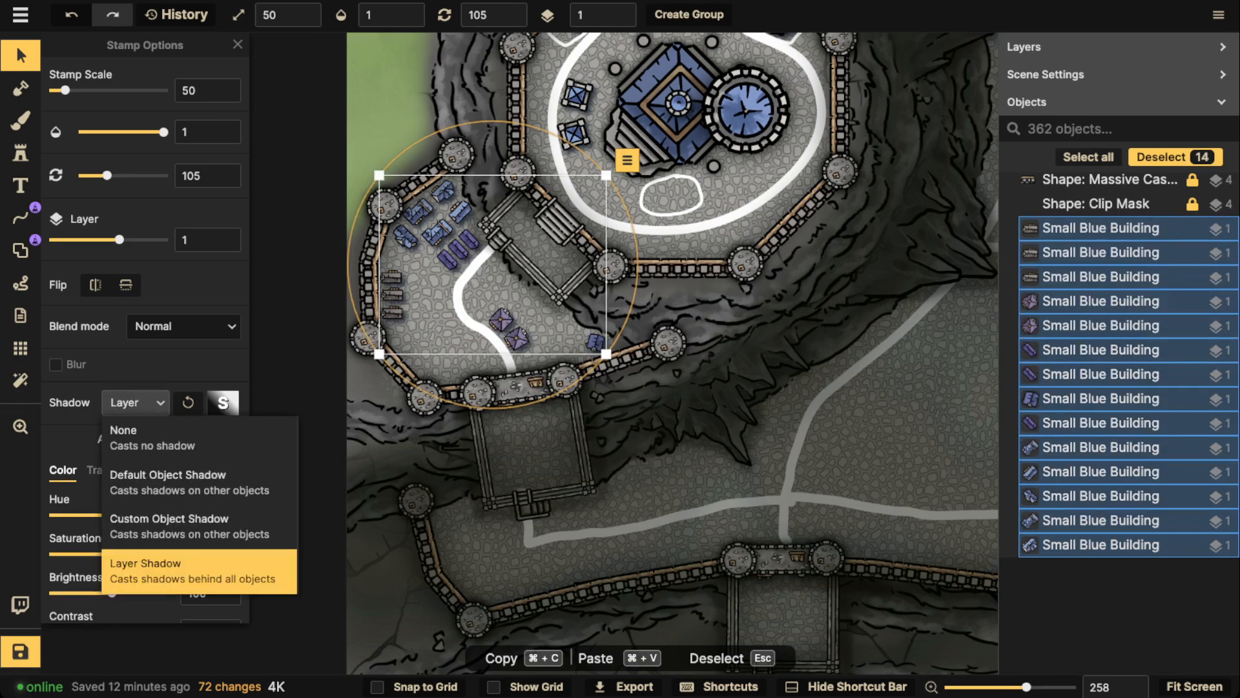
click(148, 518)
click(223, 403)
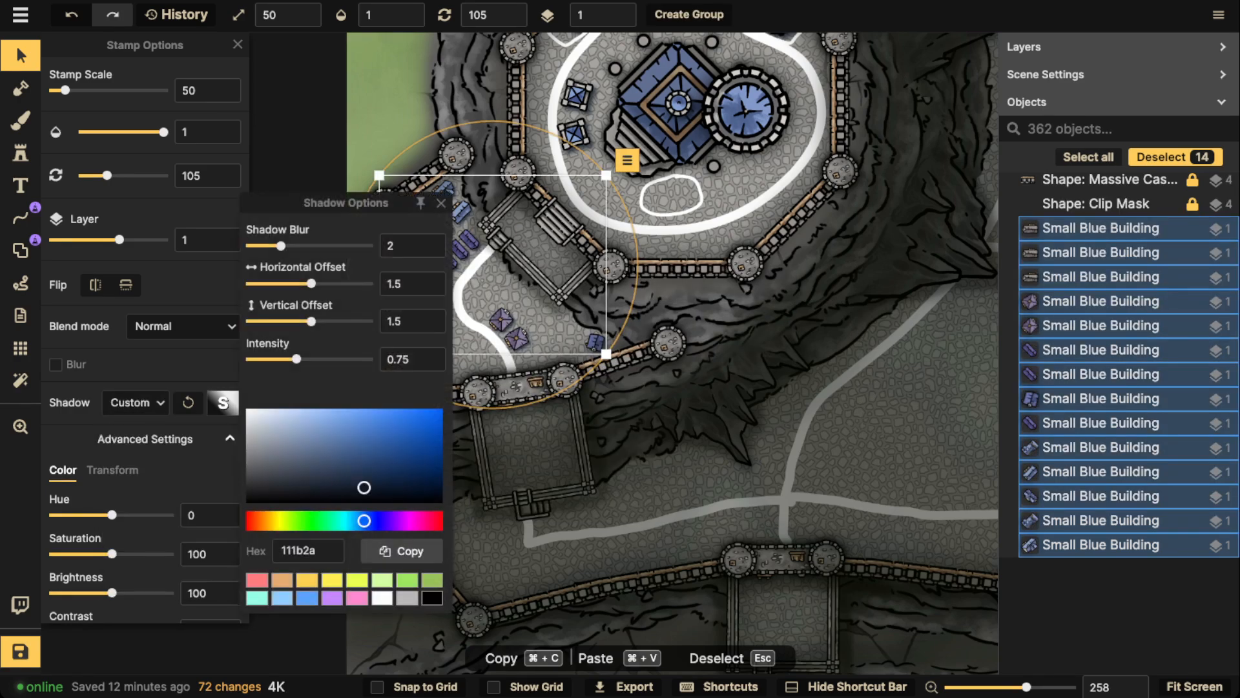
drag(364, 487, 443, 503)
Set the houses' shadow to horizontal and vertical offset 0 and blur 5, raise its intensity slightly, and deselect them
double_click(395, 284)
text(0)
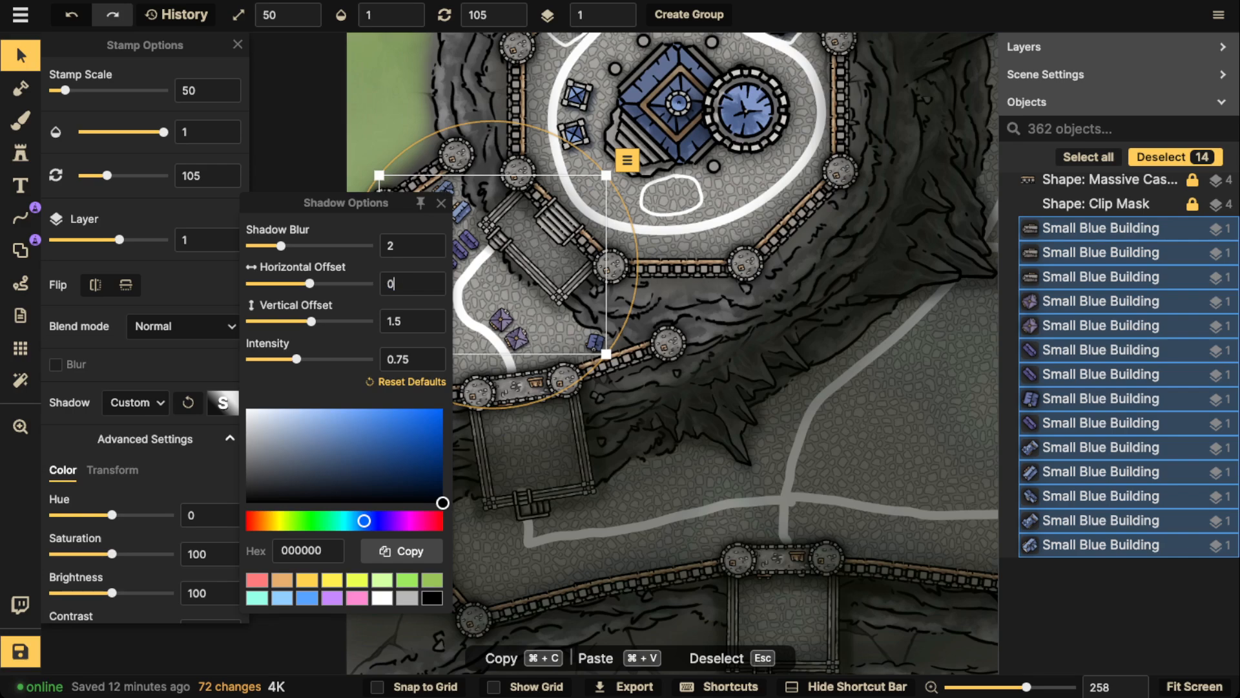
key(Tab)
text(0)
drag(281, 245, 301, 245)
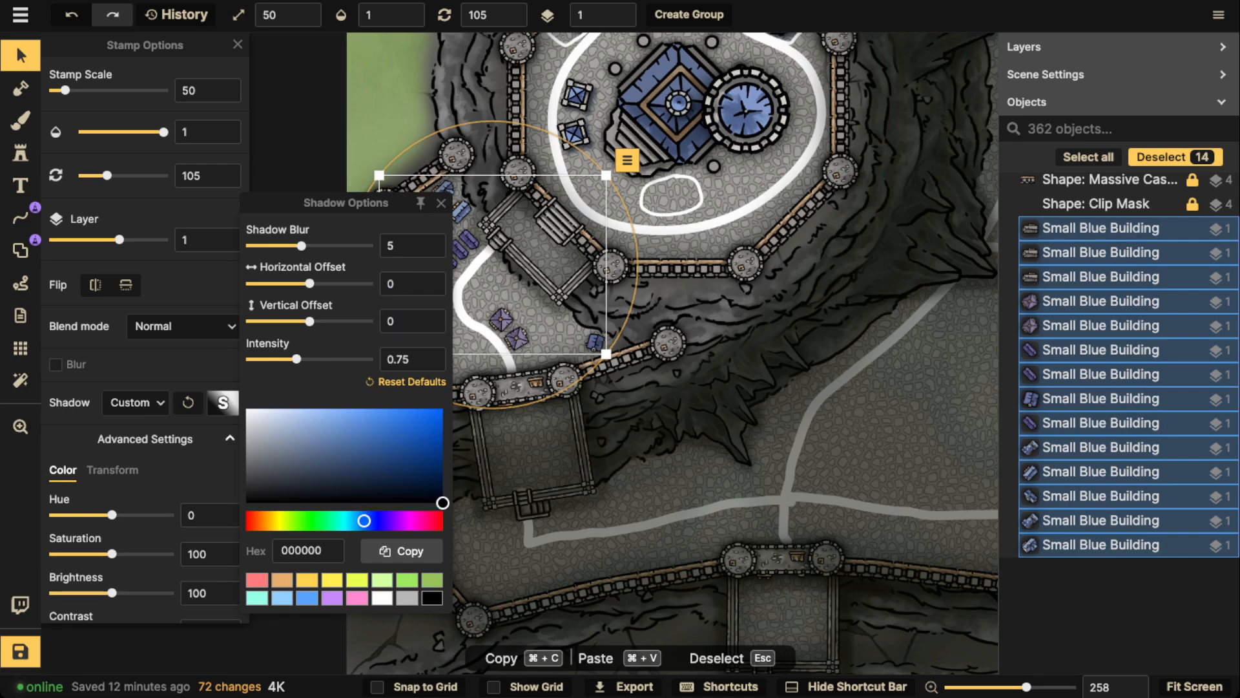
drag(296, 359, 306, 359)
click(441, 203)
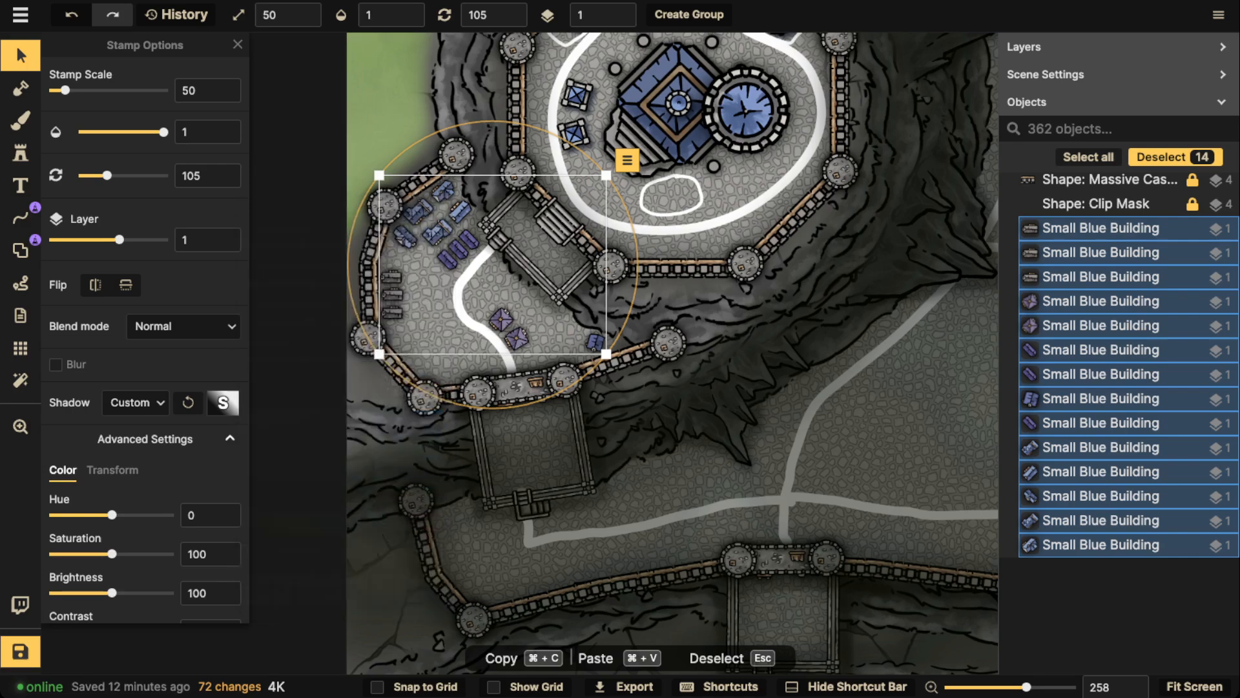
scroll(388, 212, down, 5)
key(Escape)
Compare the courtyard houses and temple plateau with the housing in the lower city for scale and density
drag(442, 210, 449, 268)
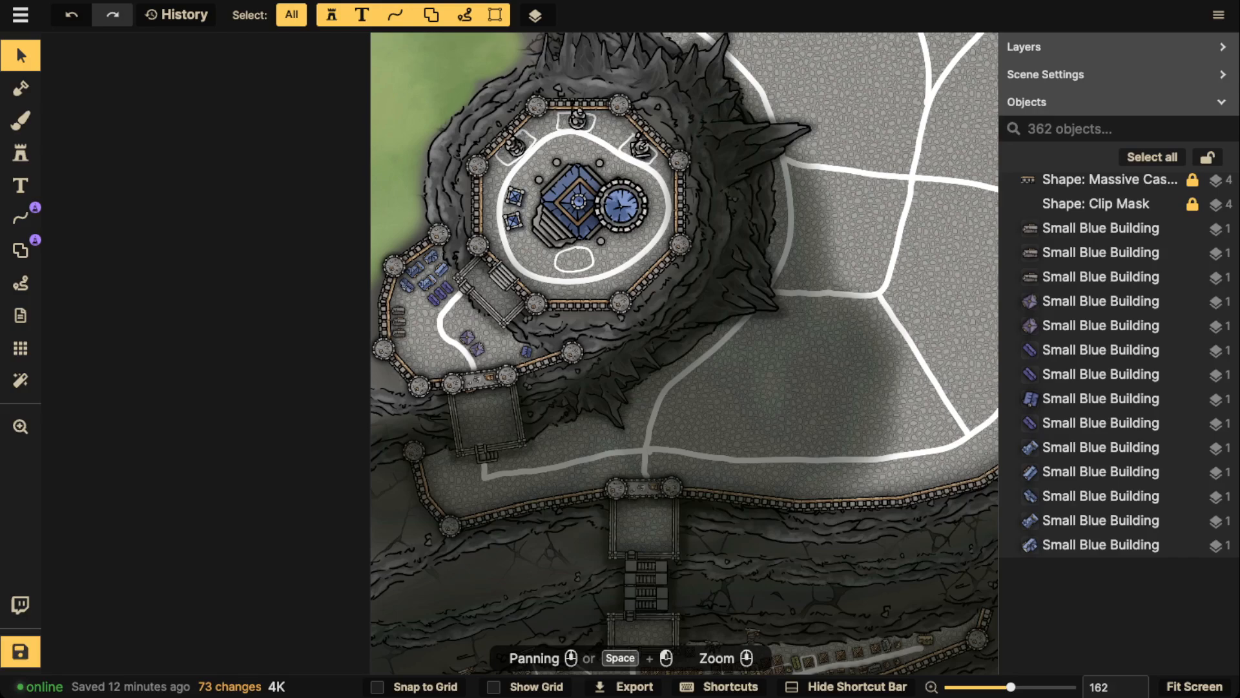
scroll(816, 83, down, 2)
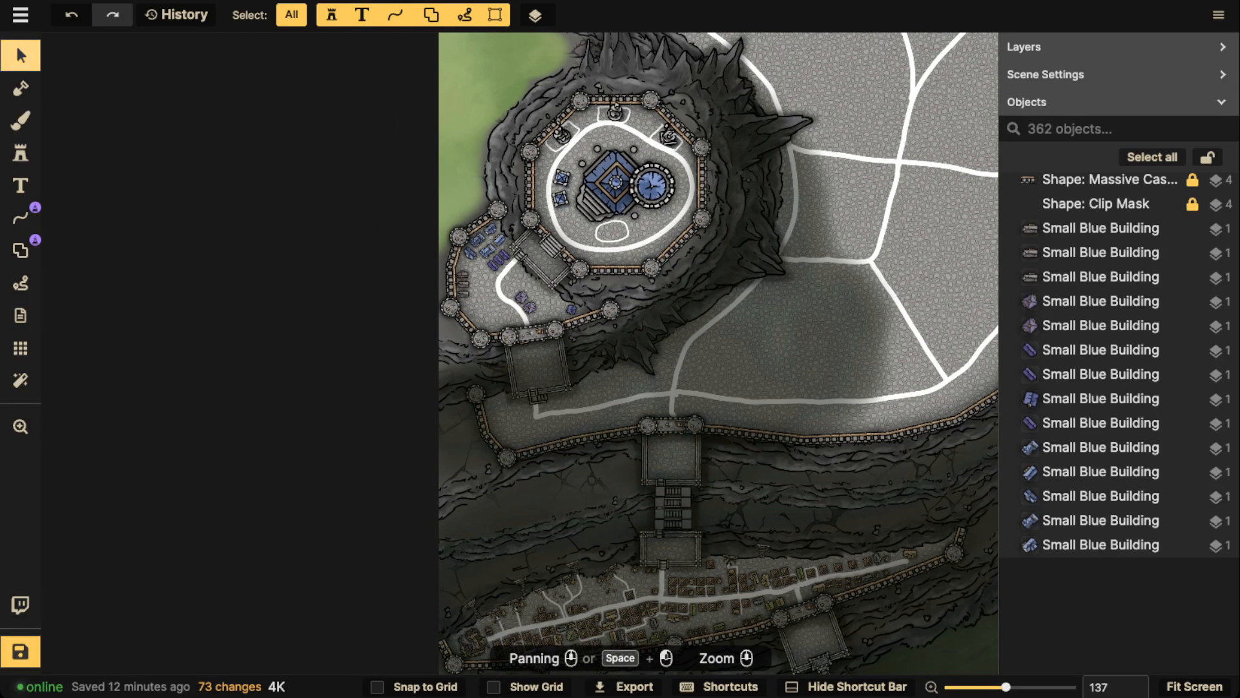
scroll(549, 246, up, 4)
drag(688, 391, 554, 235)
scroll(569, 433, down, 3)
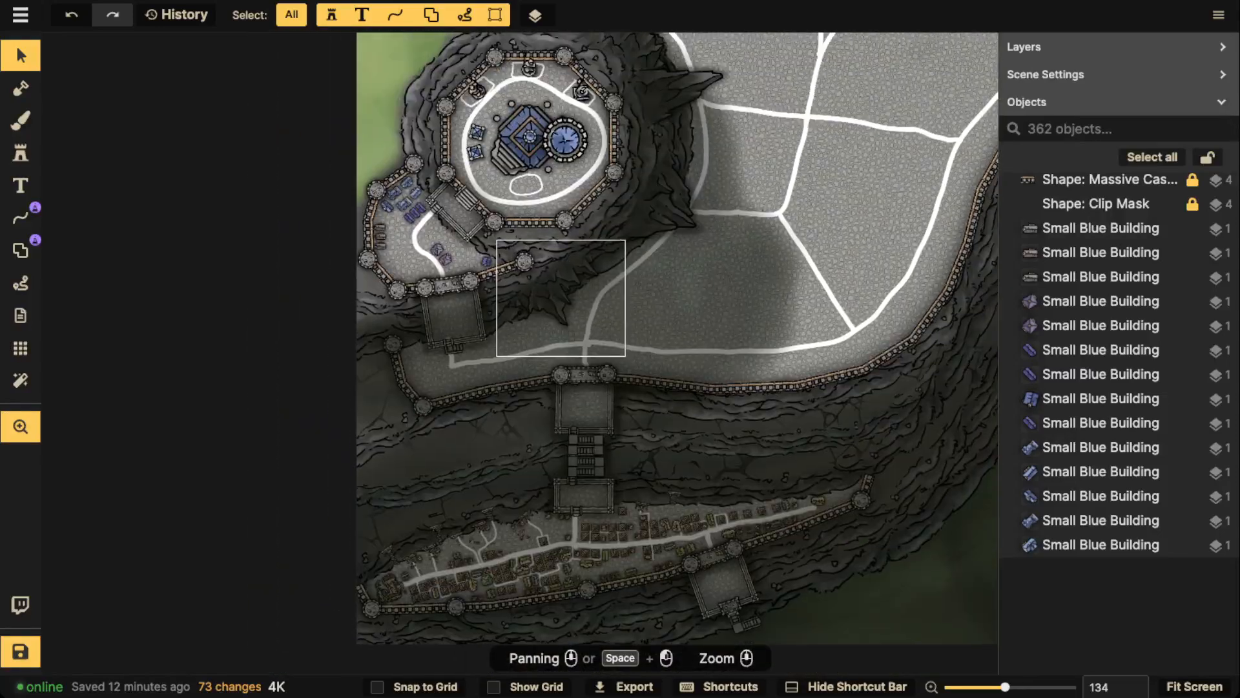
drag(561, 298, 573, 435)
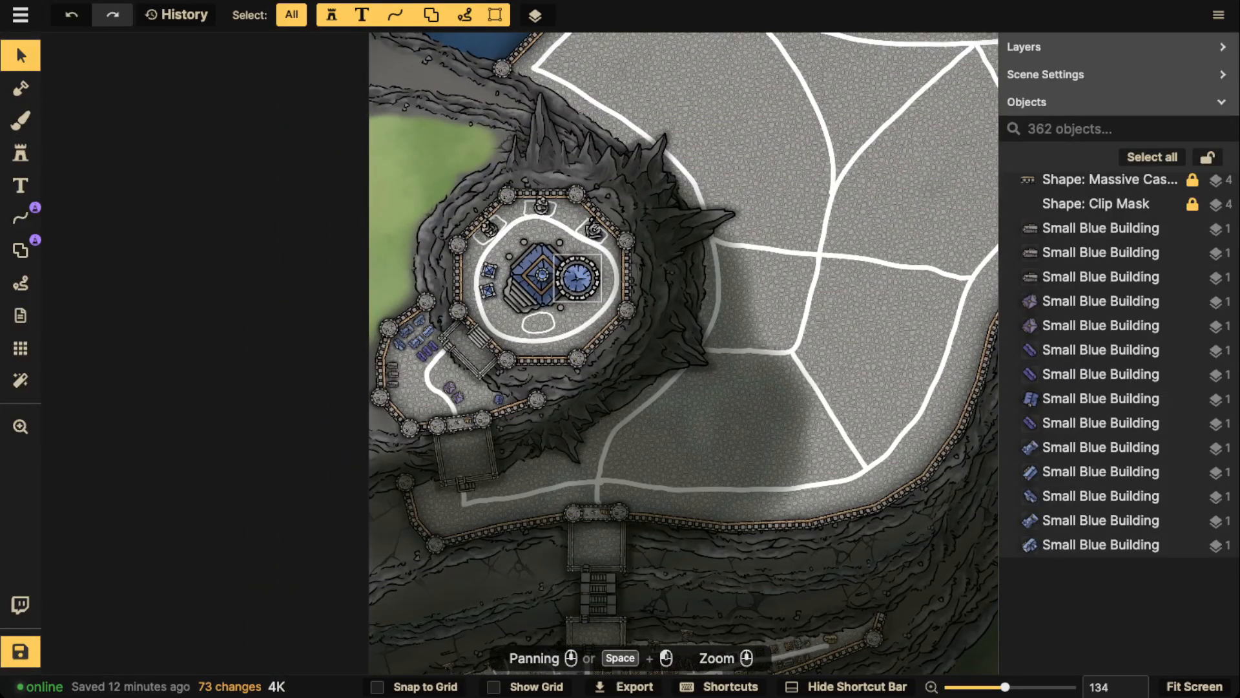
scroll(452, 386, up, 2)
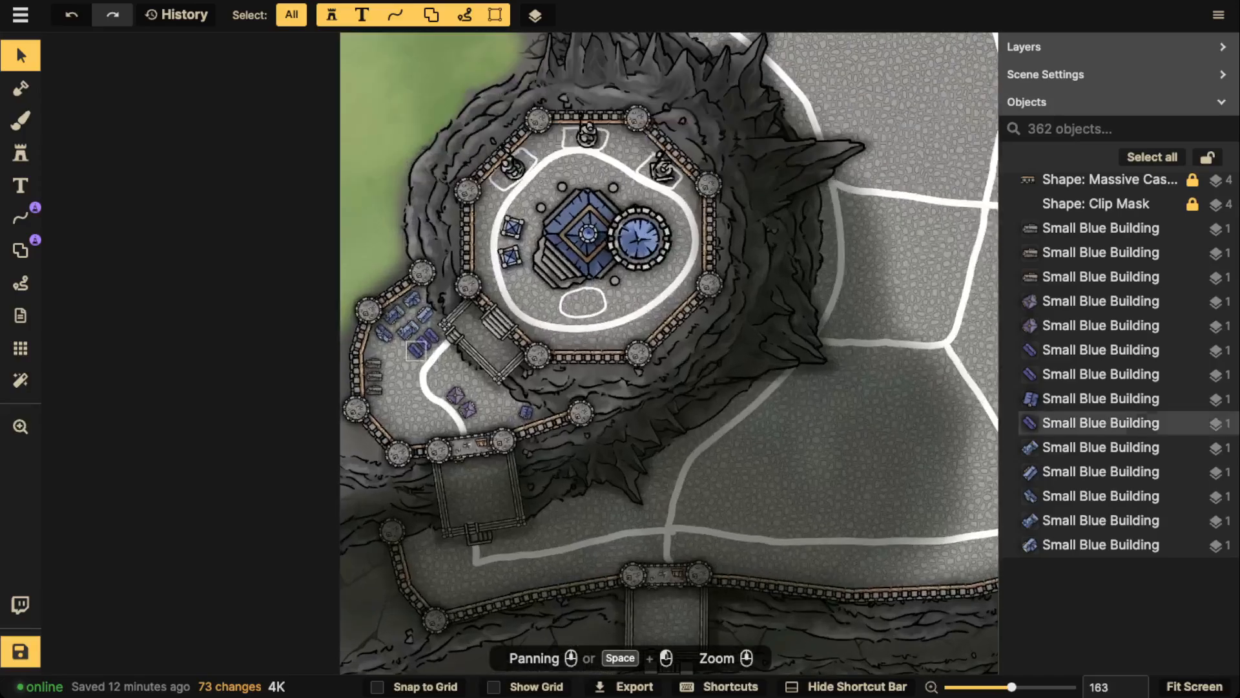
scroll(452, 387, down, 1)
drag(452, 388, 462, 116)
drag(465, 362, 454, 192)
scroll(510, 323, up, 5)
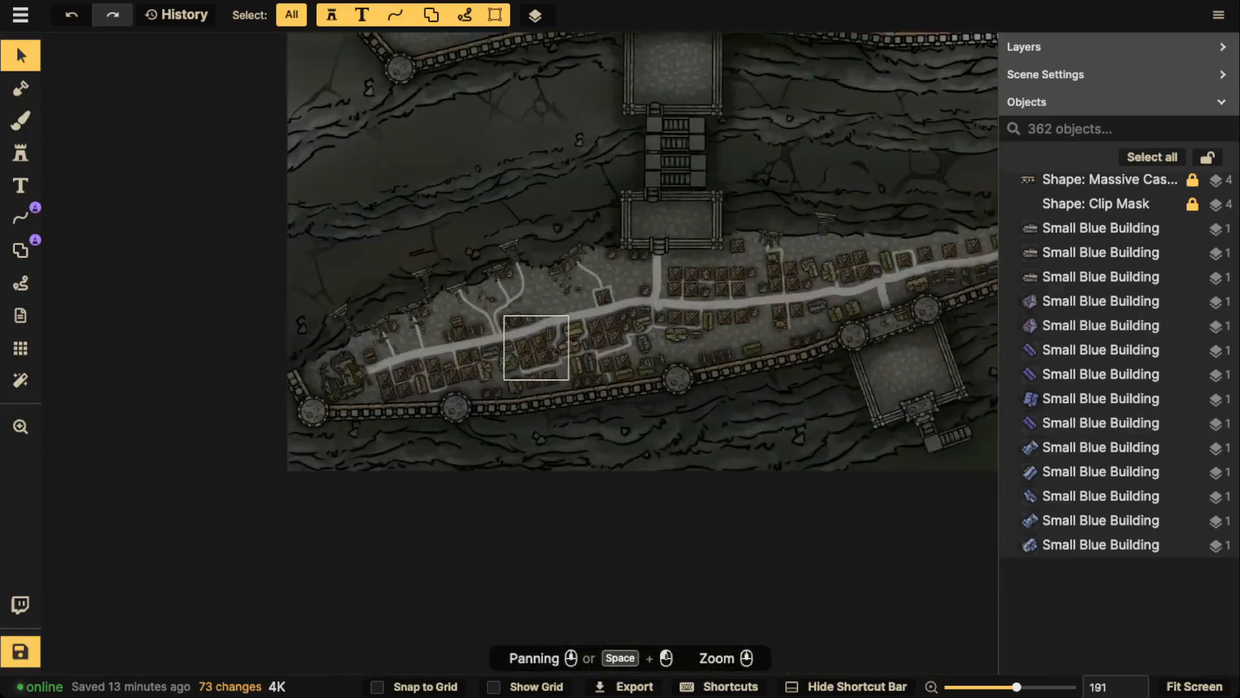
scroll(626, 334, down, 2)
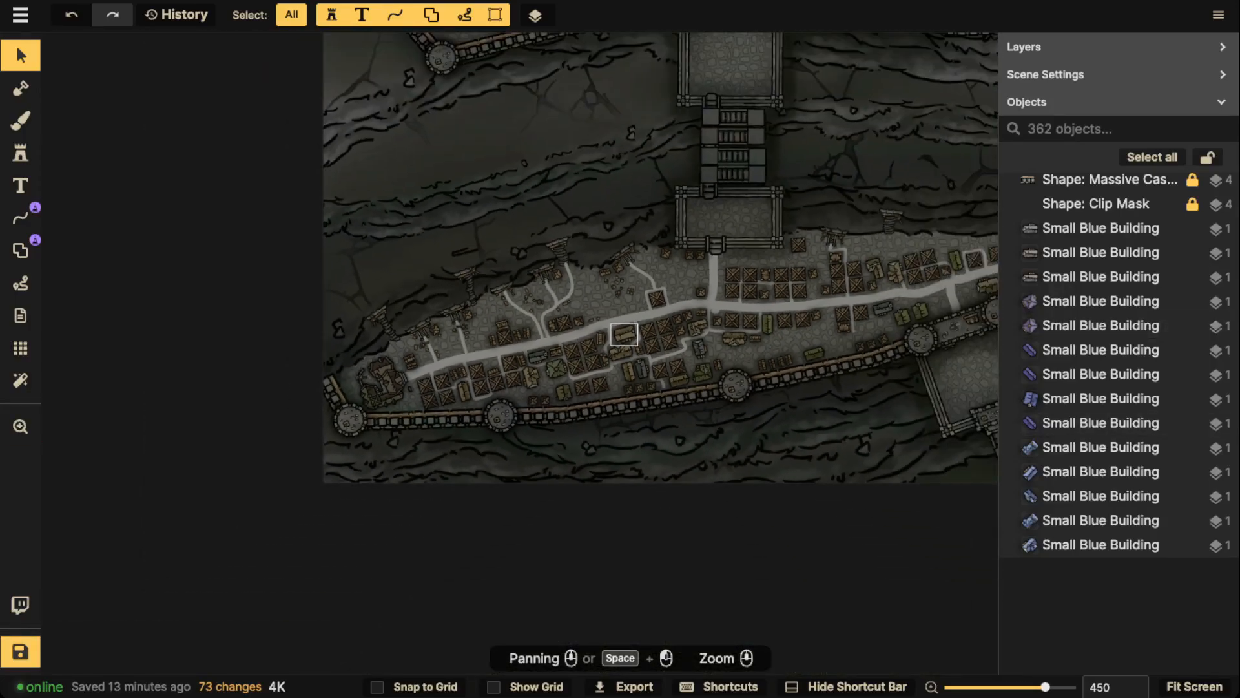
drag(625, 335, 481, 618)
drag(549, 193, 590, 461)
drag(530, 294, 530, 394)
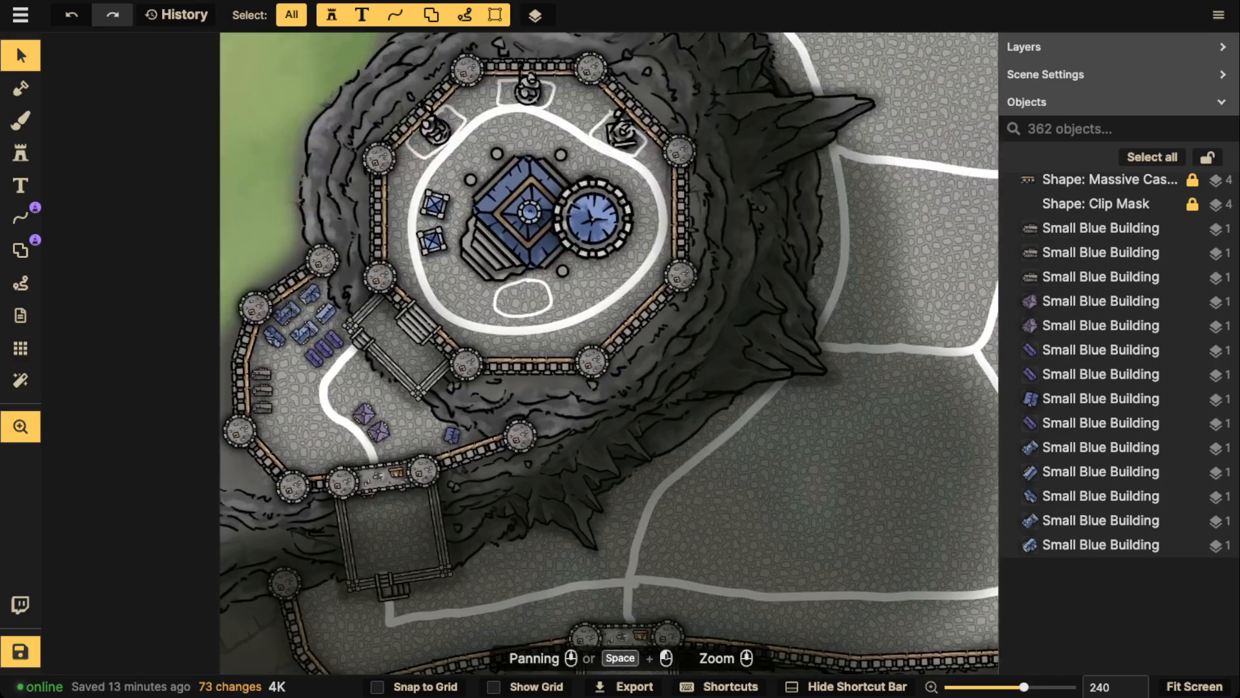
Examine the empty upper city blocks, the eastern enclave and the City Blocks legend
scroll(529, 352, down, 2)
drag(865, 271, 137, 518)
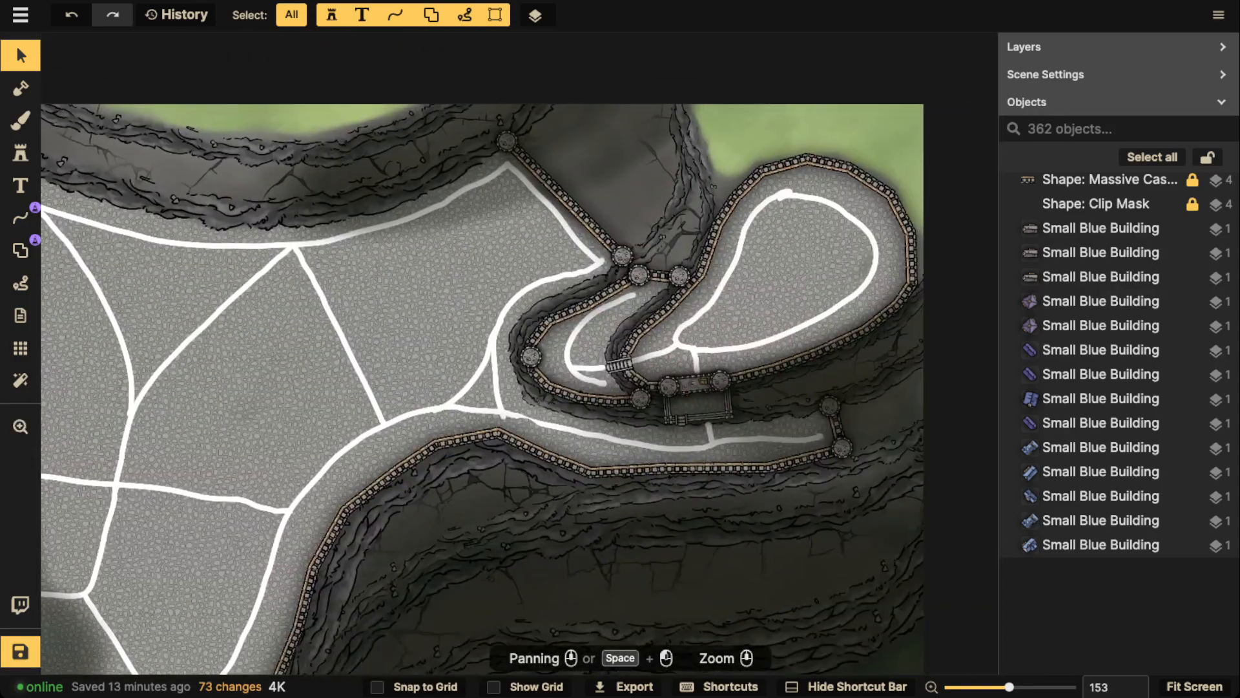
scroll(530, 352, down, 2)
drag(530, 352, 650, 272)
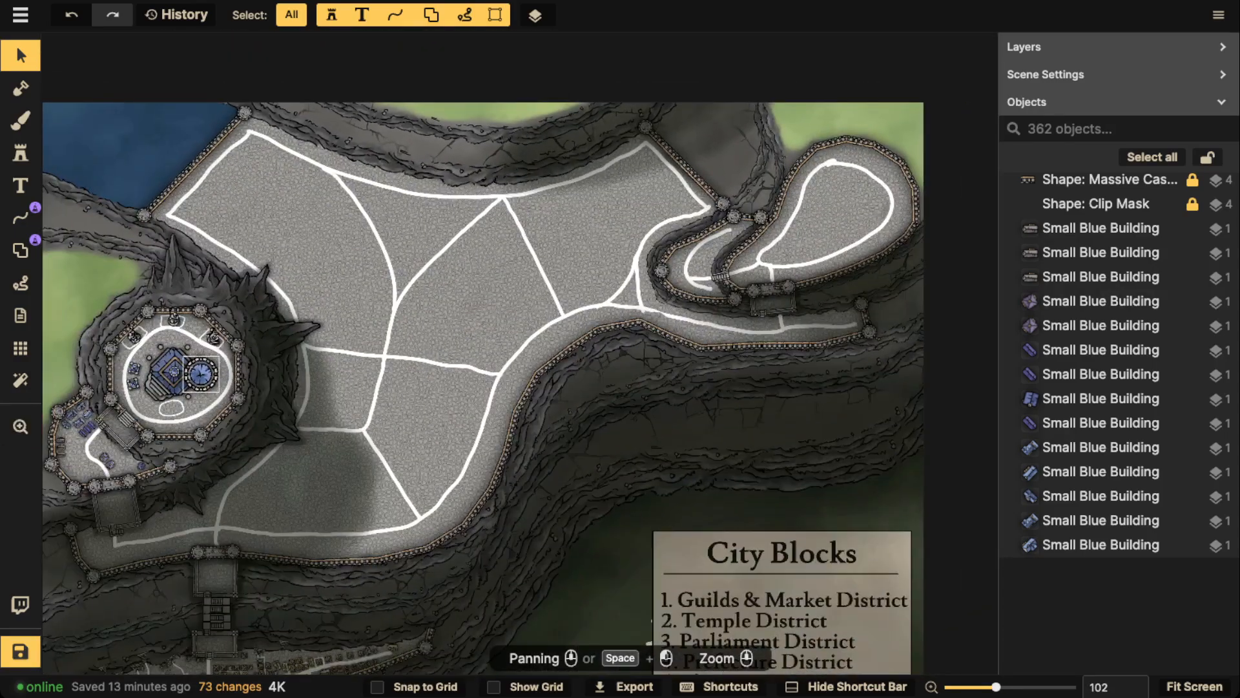
drag(173, 371, 361, 323)
Scale down the Fancy Temple on the plateau slightly and deselect it
click(361, 323)
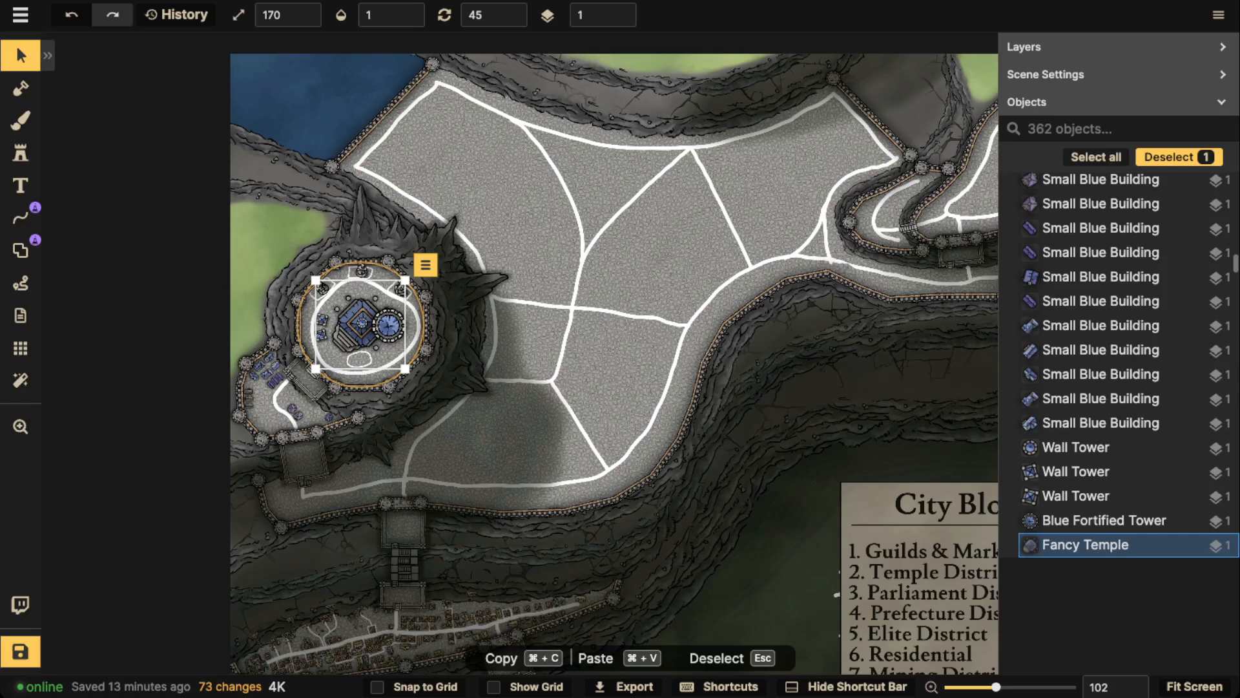
key(bracketleft)
key(bracketleft)
key(Escape)
scroll(359, 323, down, 1)
drag(359, 323, 475, 190)
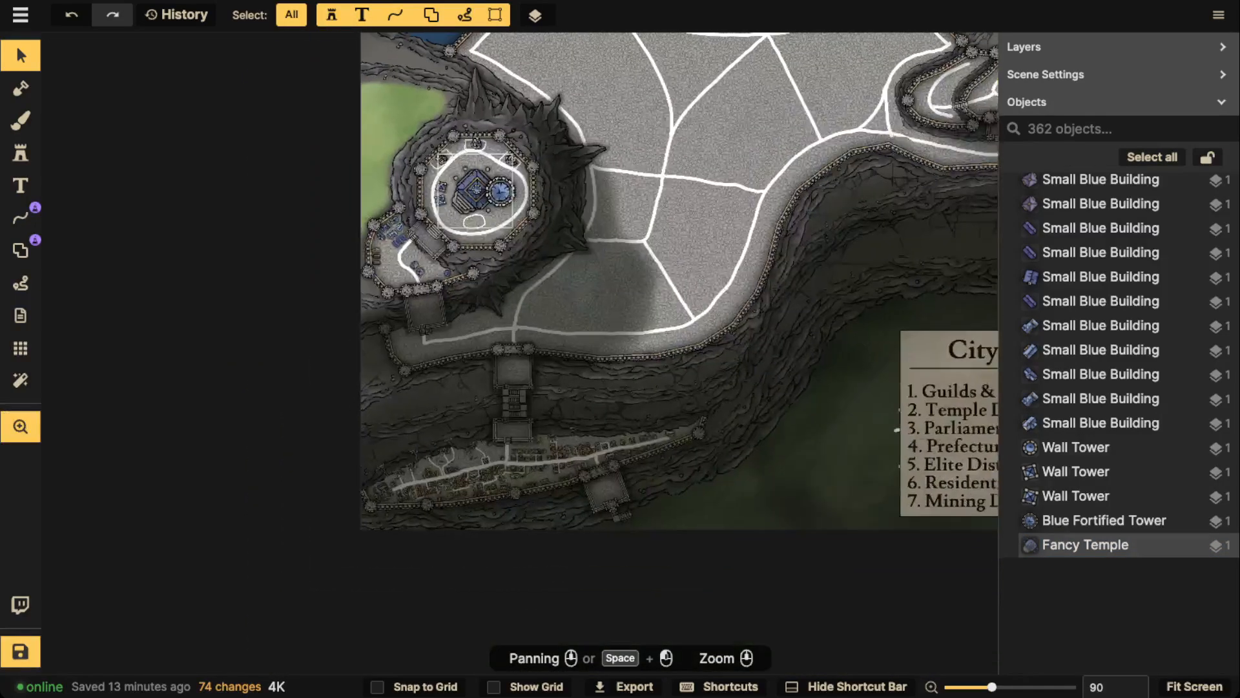
Save the map and bring the whole city into view
key(ctrl+s)
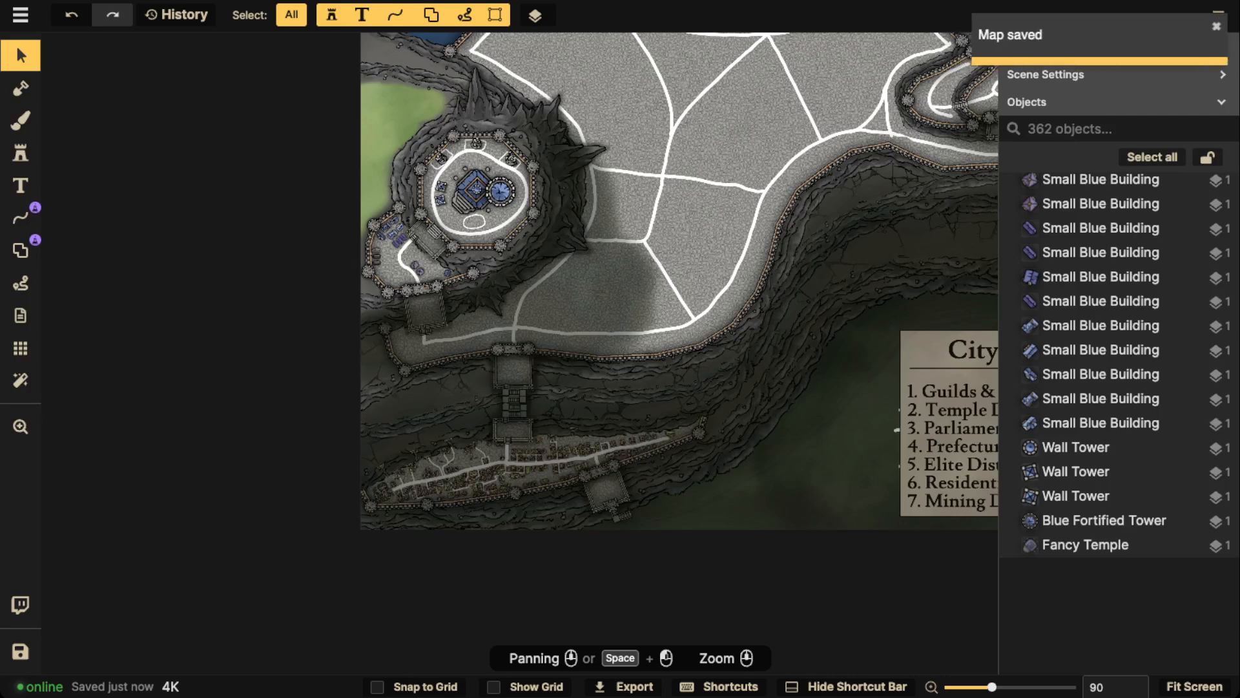
scroll(609, 207, down, 3)
drag(608, 206, 385, 317)
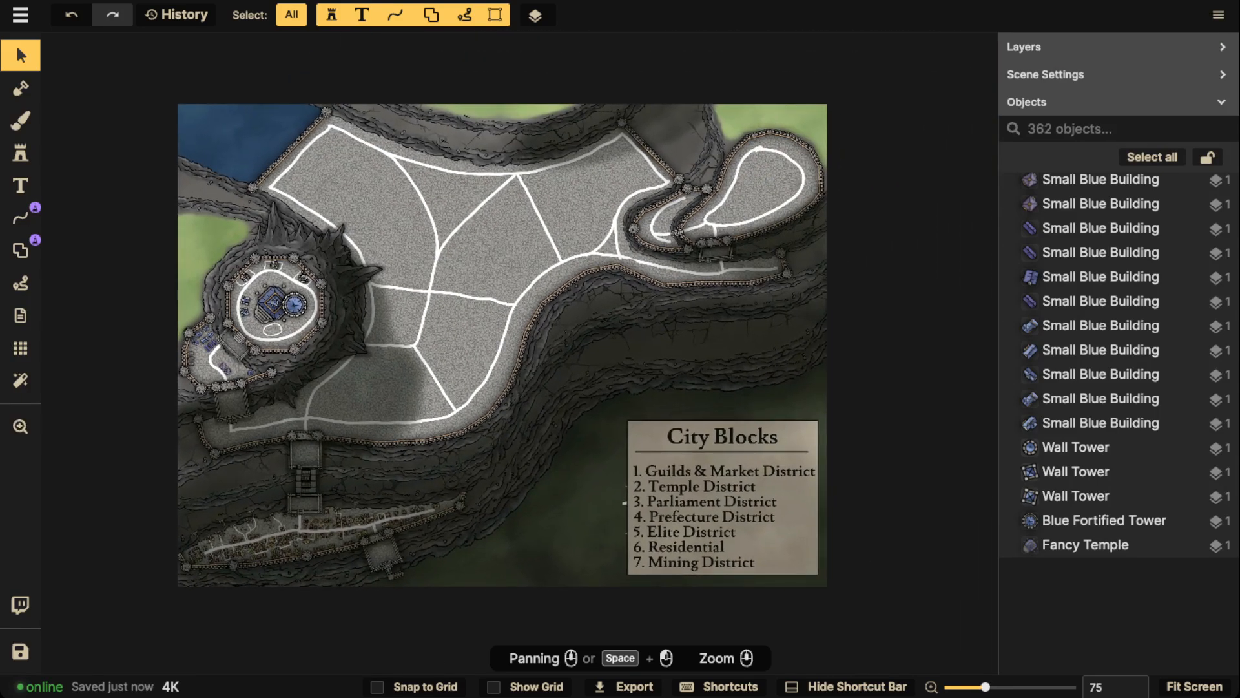